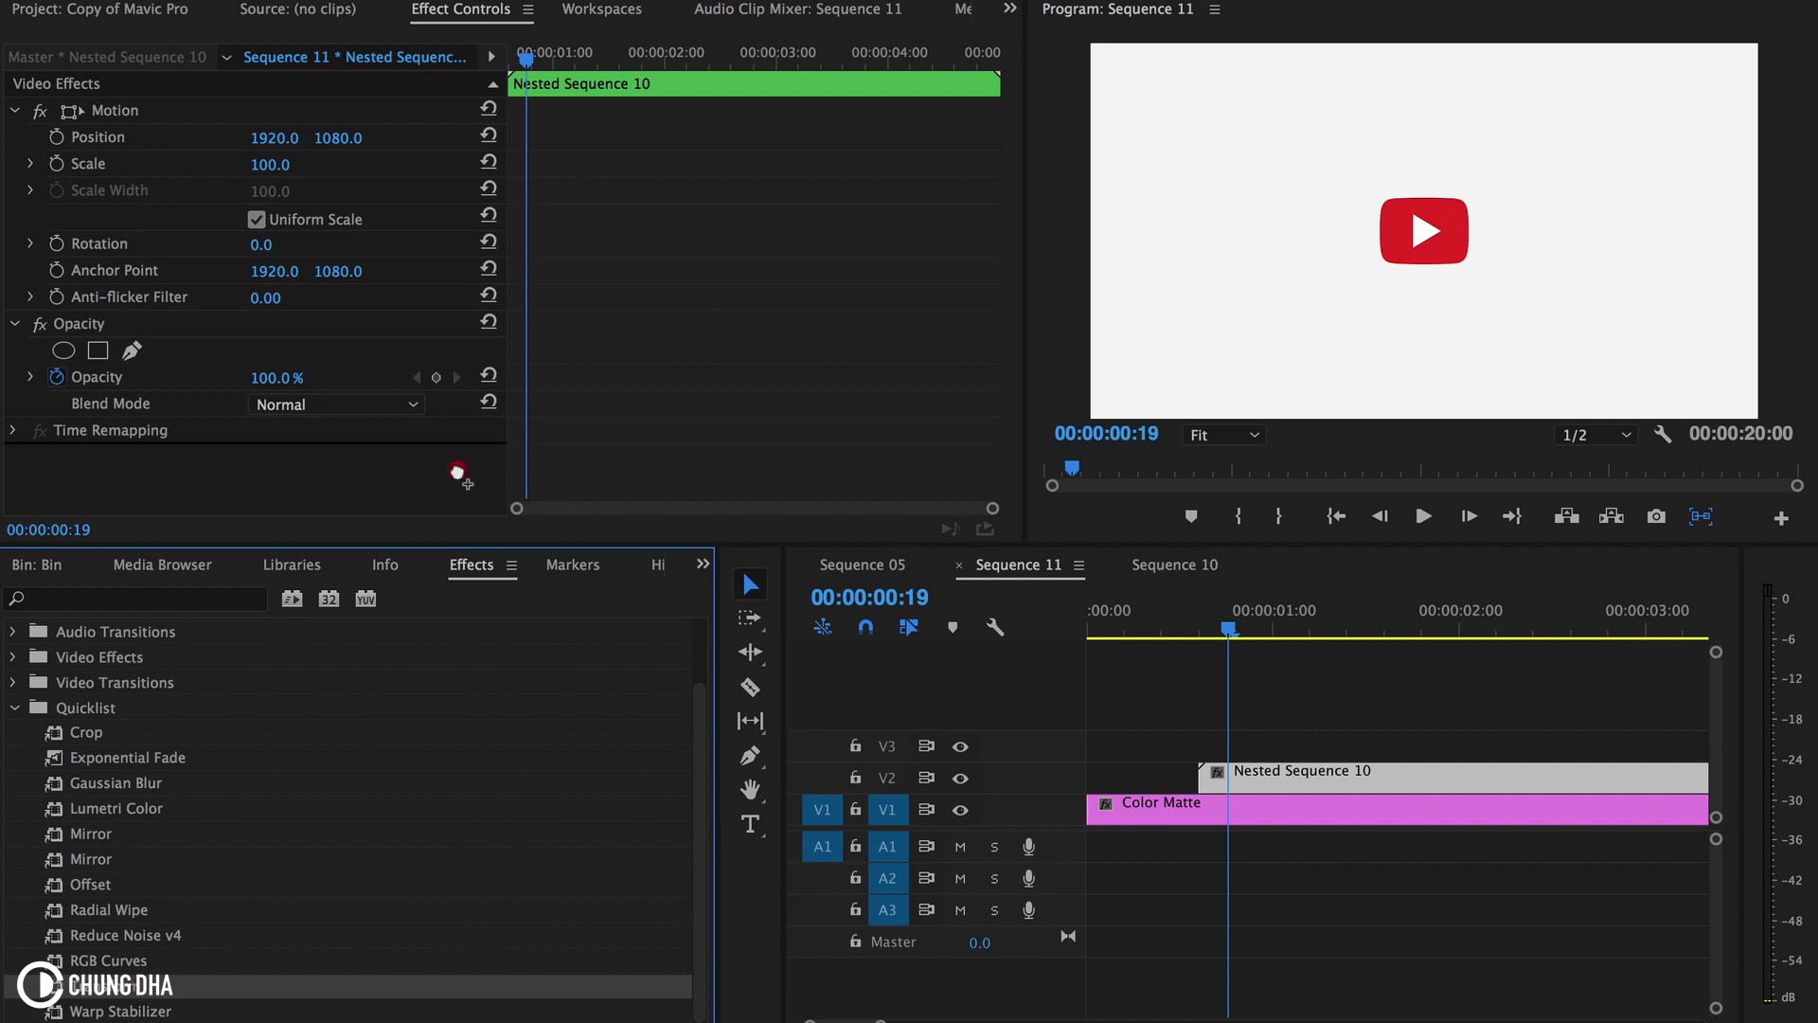
- Set the horizontal anchor point of the nested clip's Transform effect to 0
scroll(686, 427, down, 5)
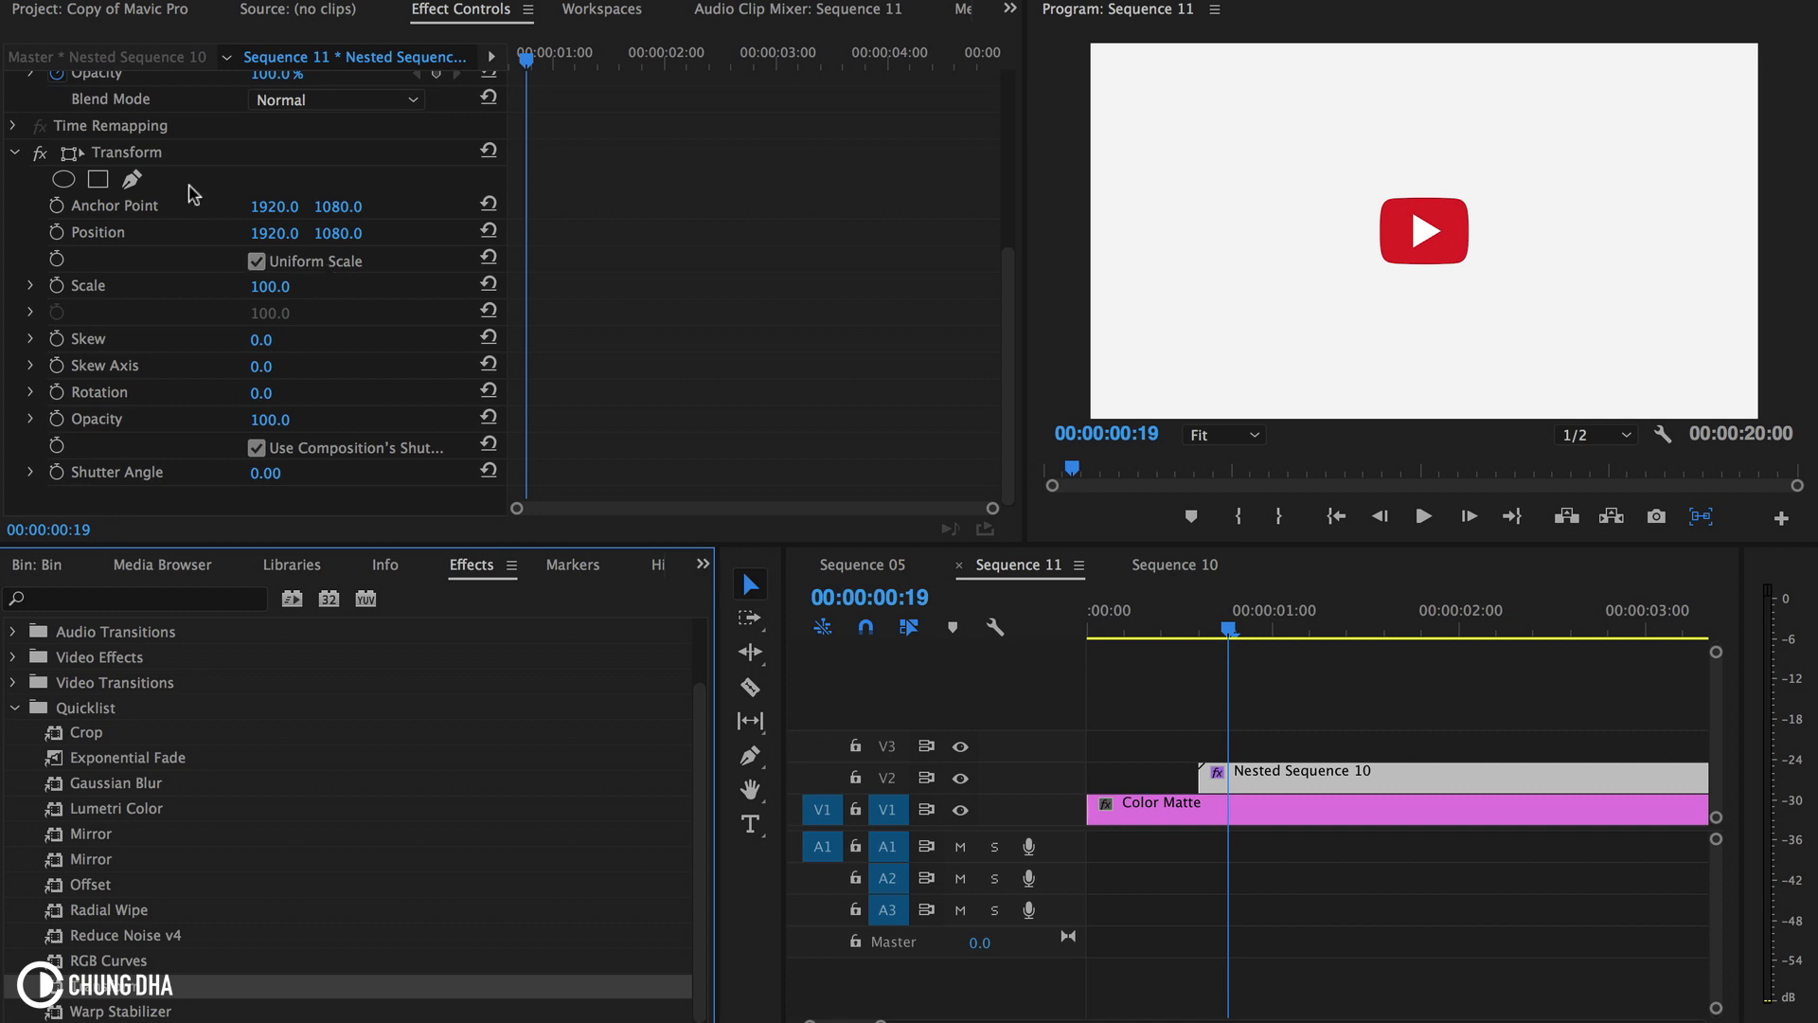
click(152, 154)
key(Right)
key(Right)
key(Right)
key(Right)
key(Right)
key(Right)
key(Right)
key(Right)
key(Right)
key(Right)
key(Right)
key(Right)
key(Right)
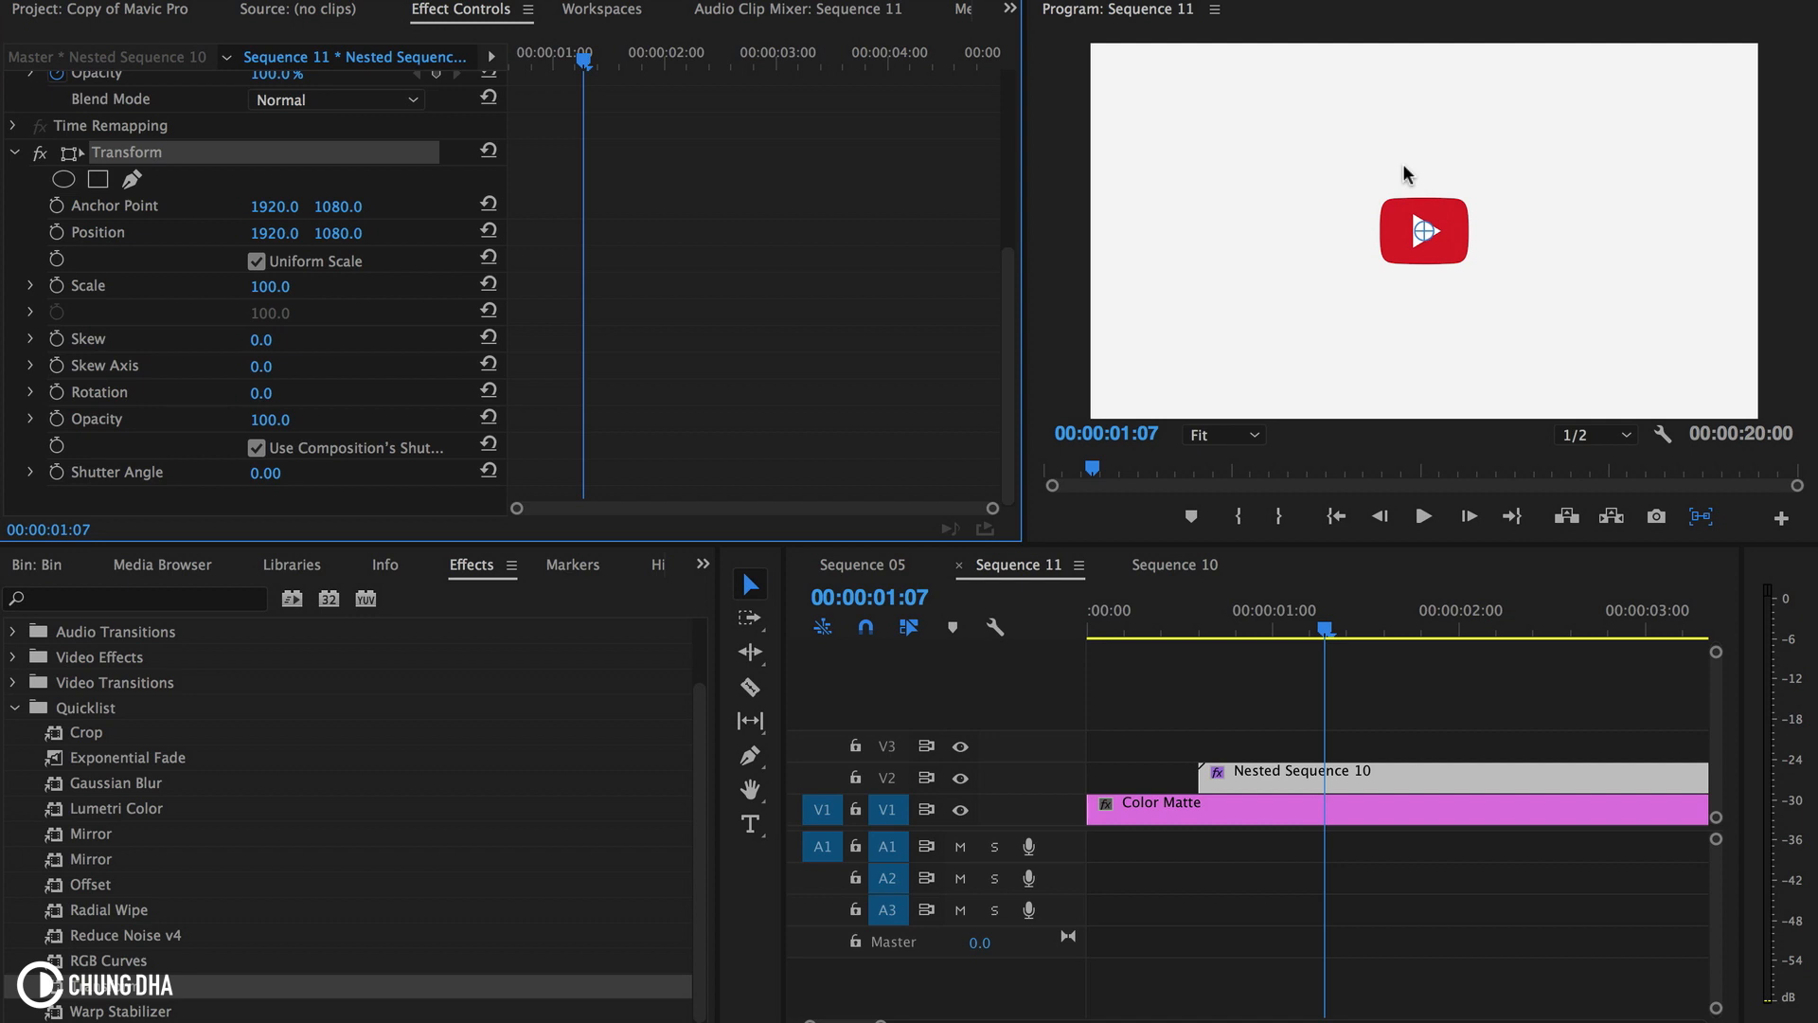
drag(274, 205, 196, 206)
click(274, 205)
text(0)
key(Return)
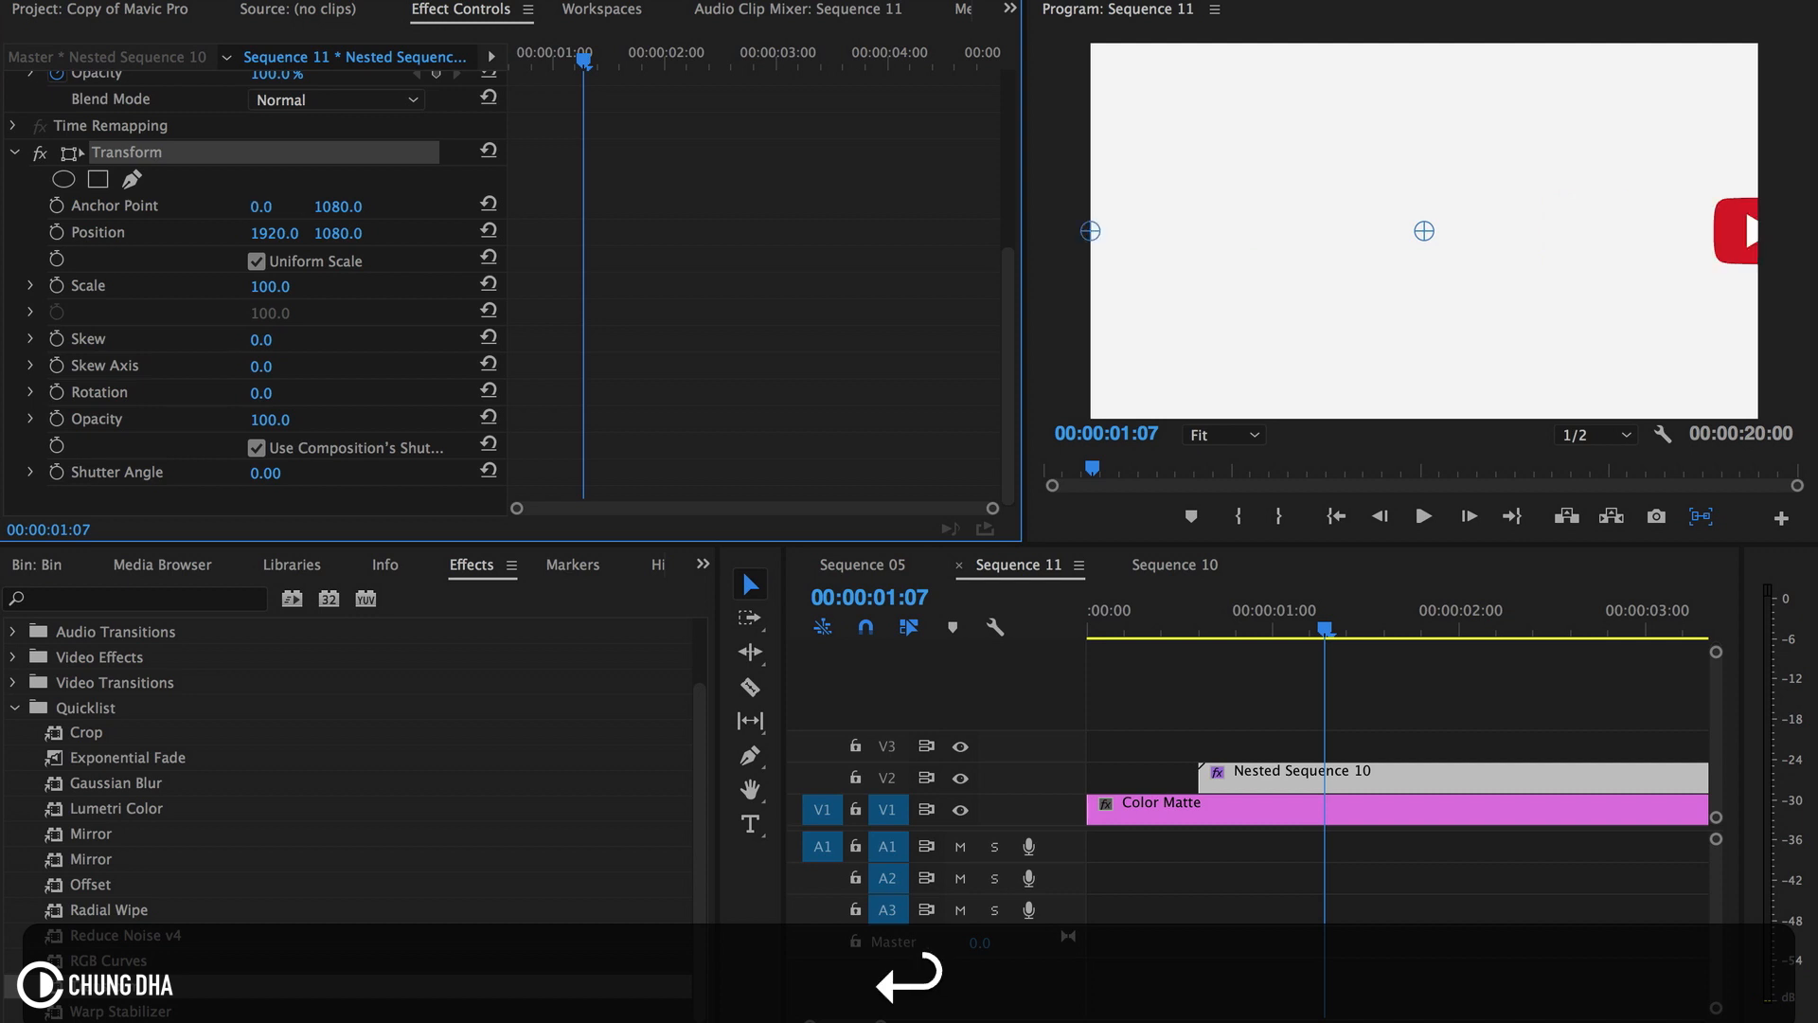
- Set the horizontal position of the Transform effect to 0
click(275, 231)
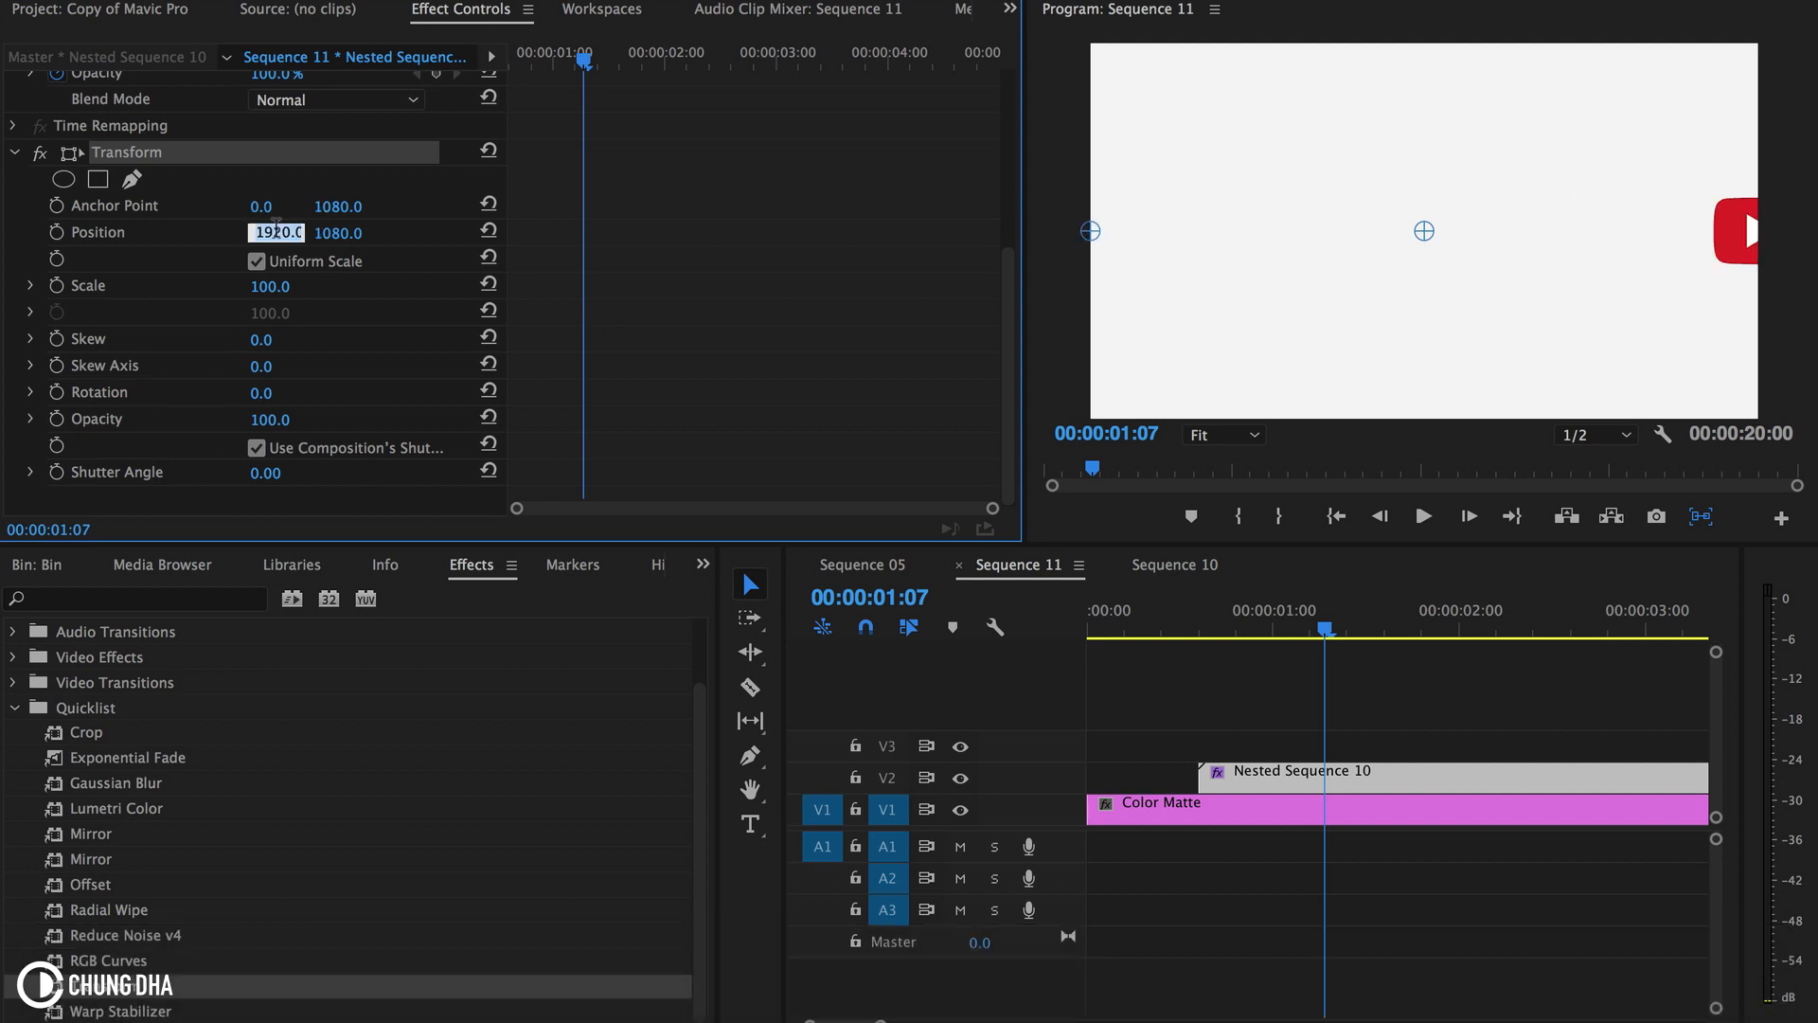
text(0)
key(Return)
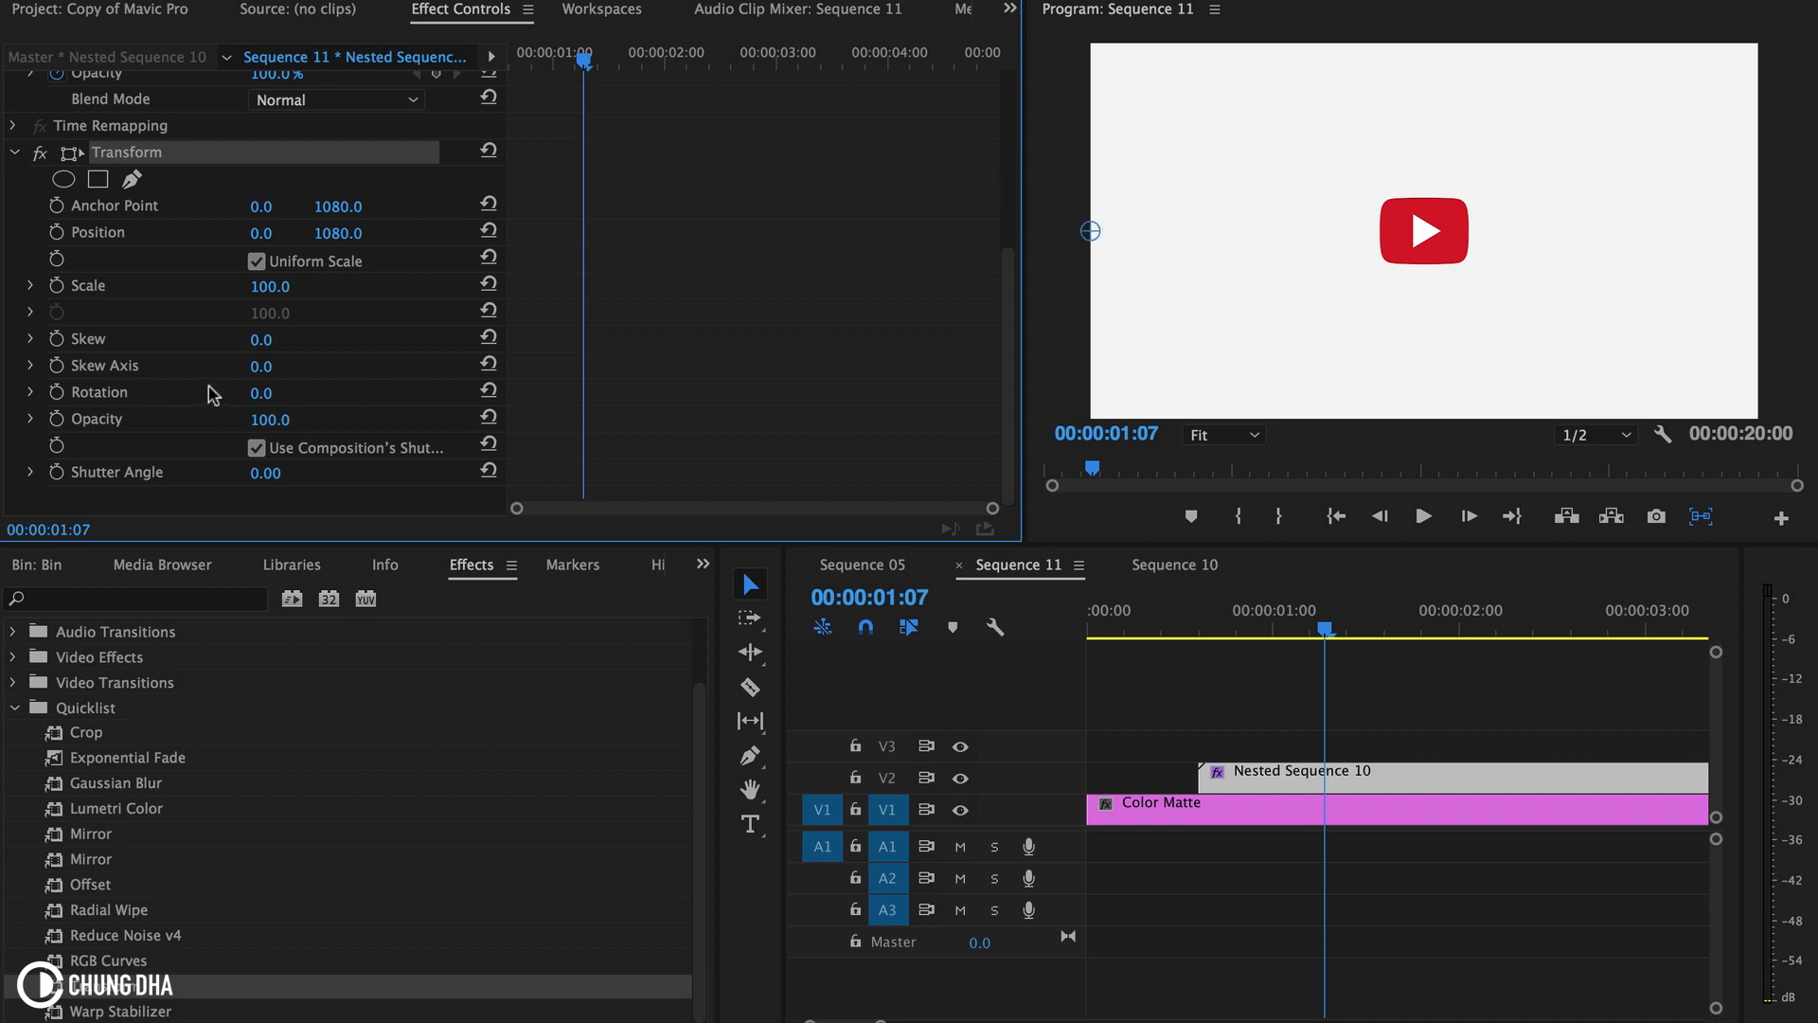
- Try a Transform rotation of -5° on the logo and reset the rotation
mouse_move(268, 392)
mouse_down()
mouse_move(206, 392)
mouse_move(272, 392)
mouse_up()
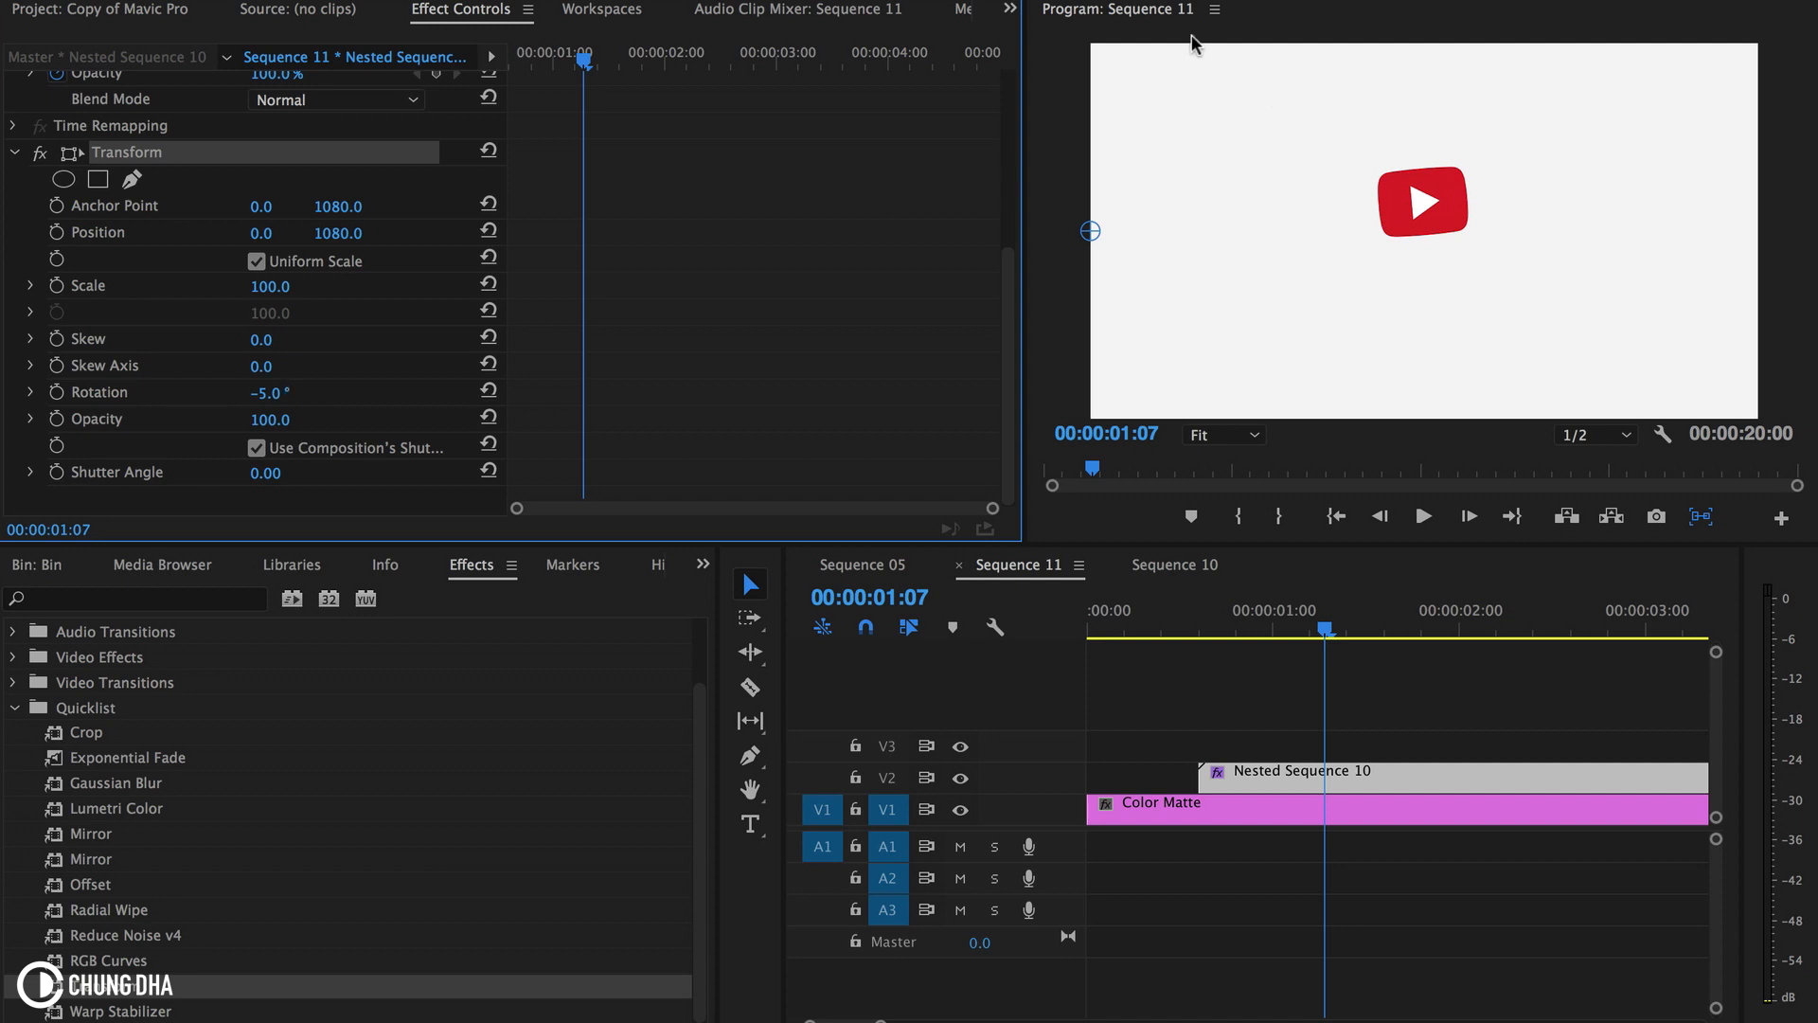
click(488, 390)
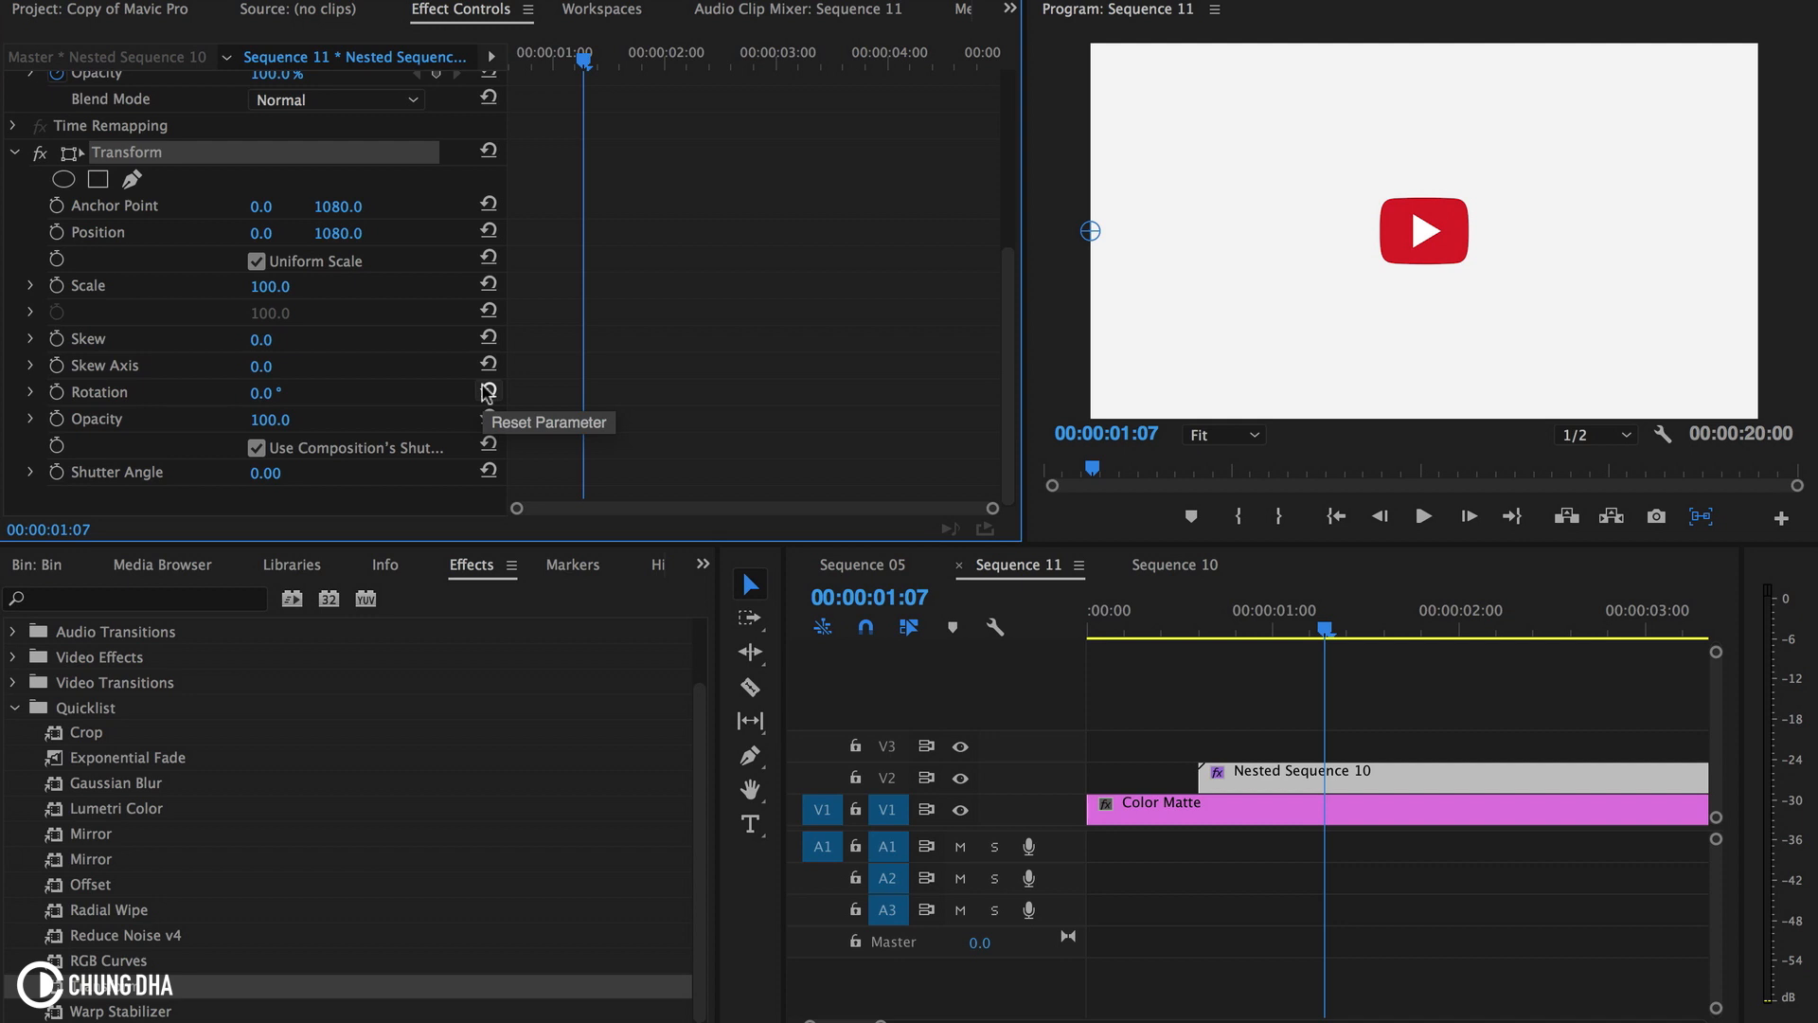
- Disable the use of the composition's shutter angle in the Transform effect and set Shutter Angle to 180
click(256, 447)
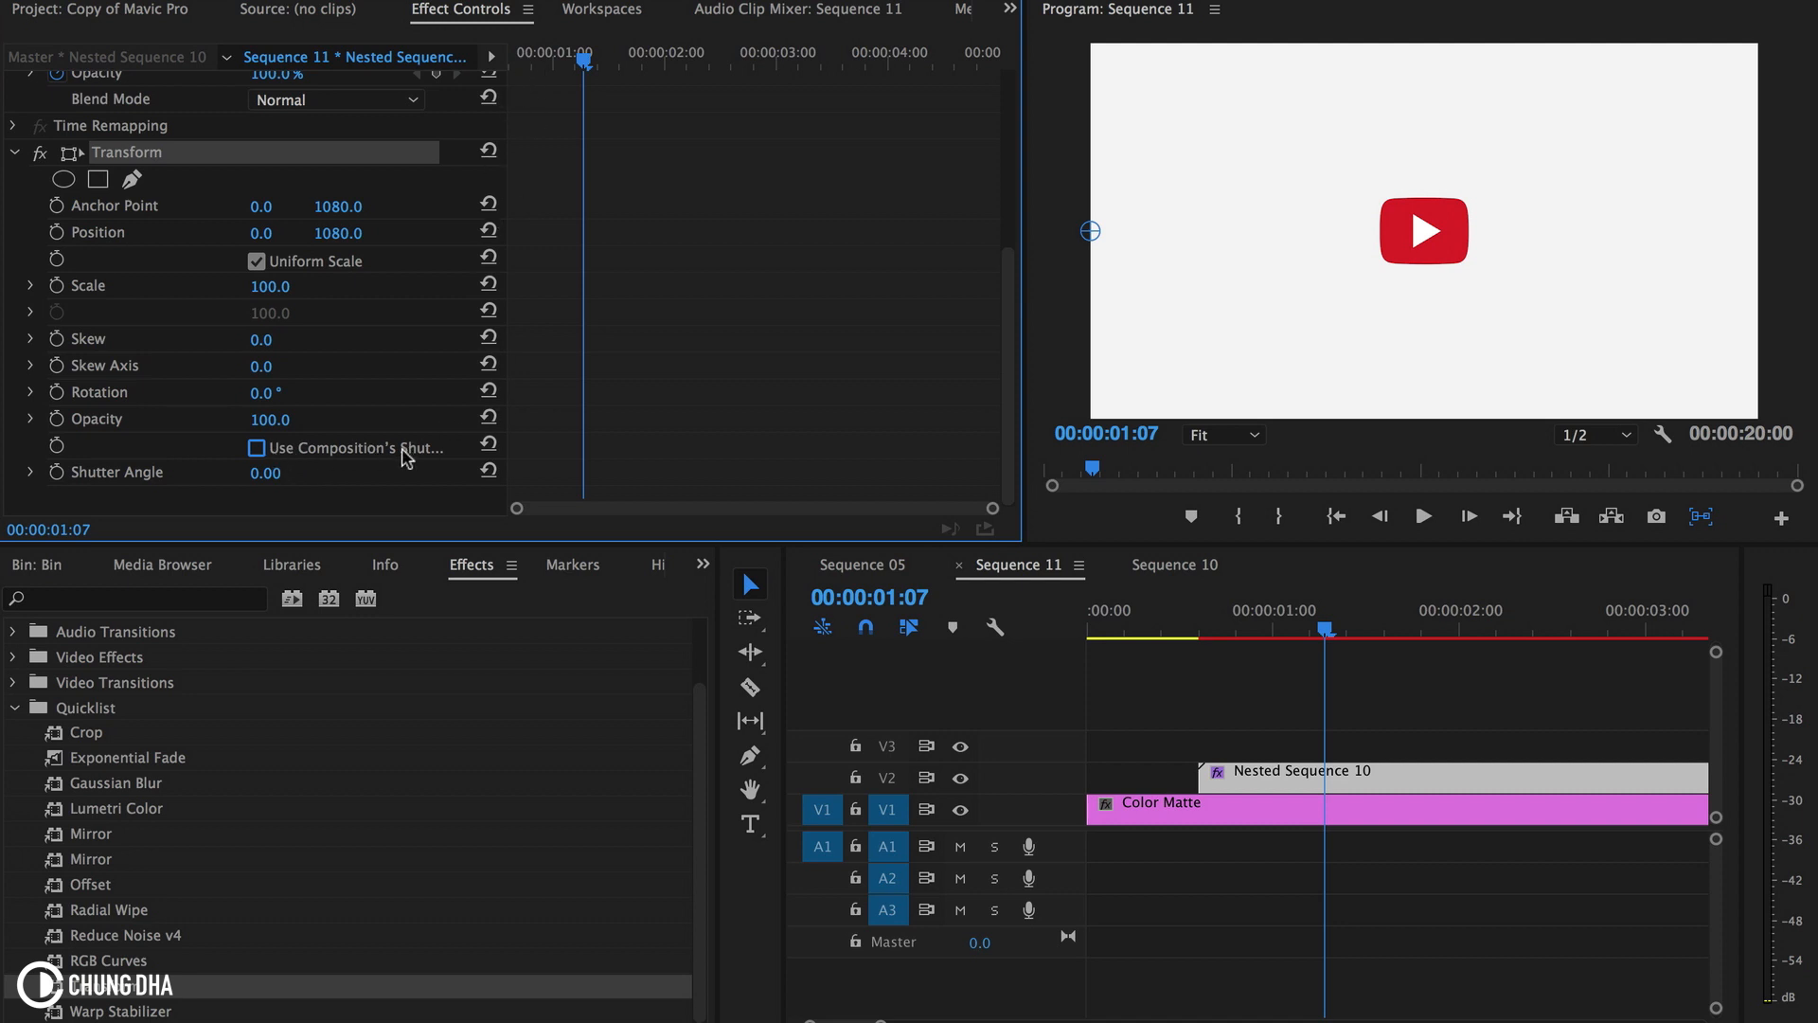
click(282, 469)
text(180)
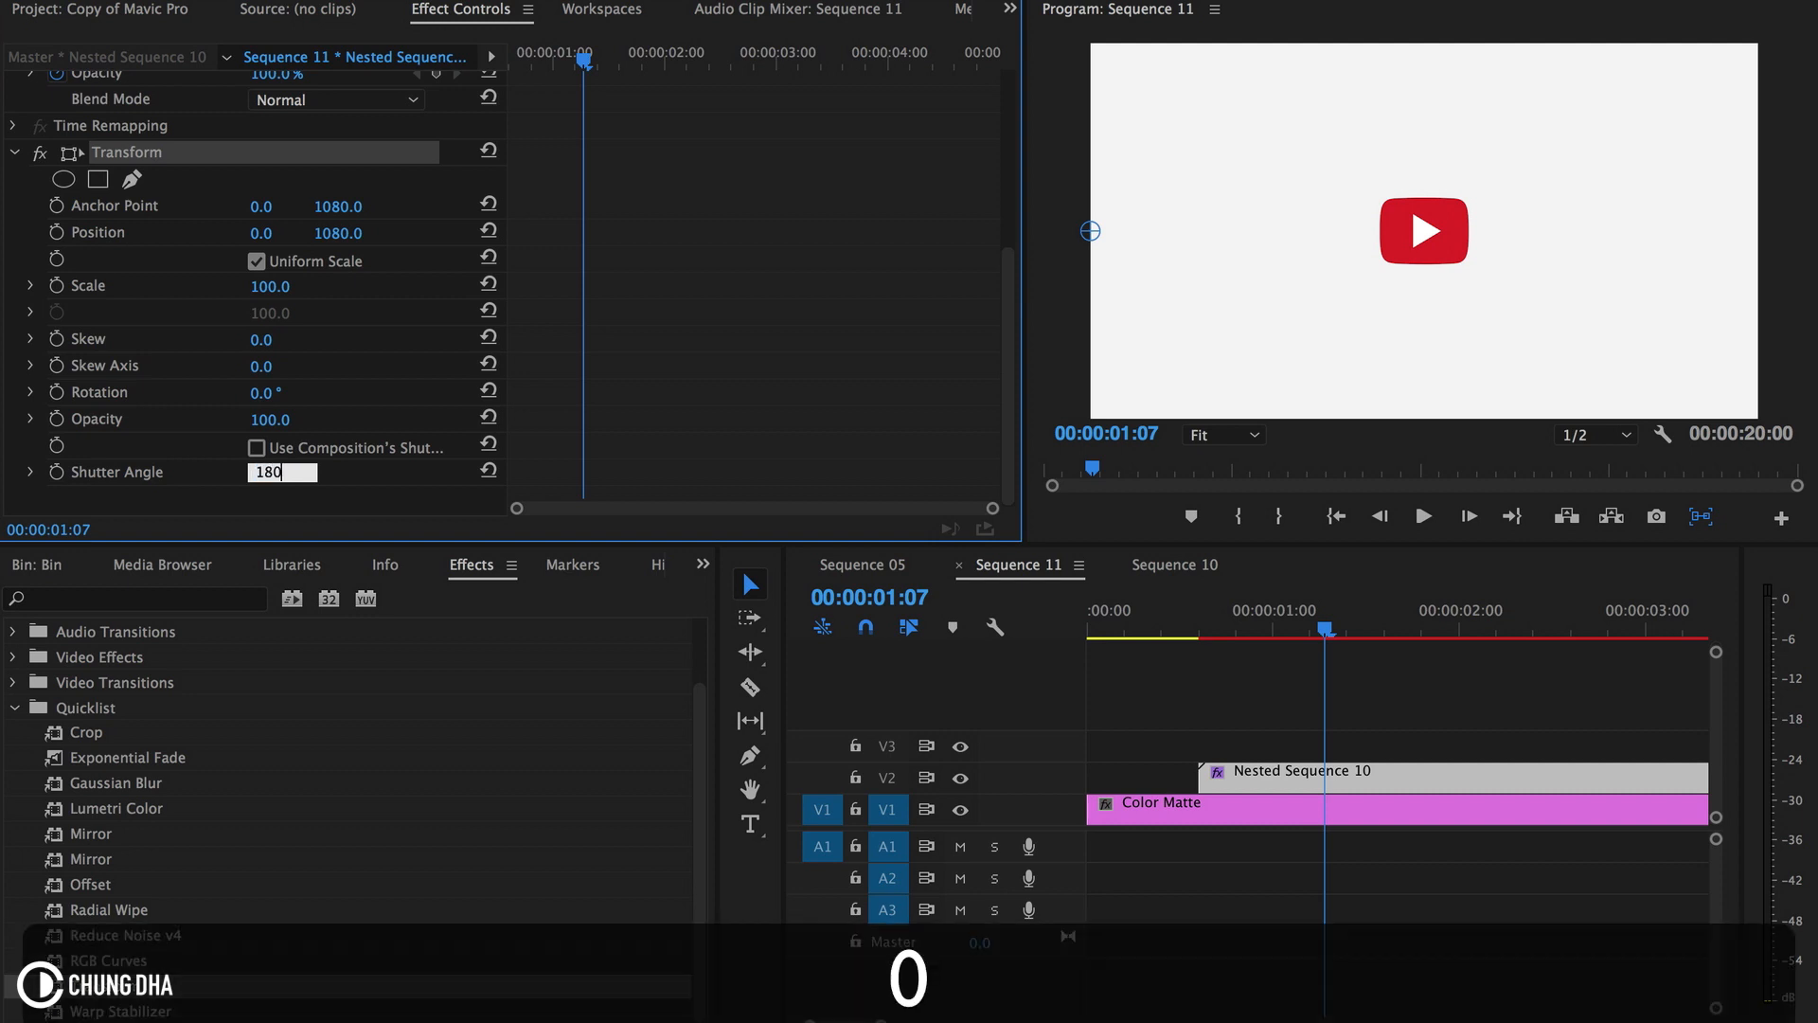
key(Return)
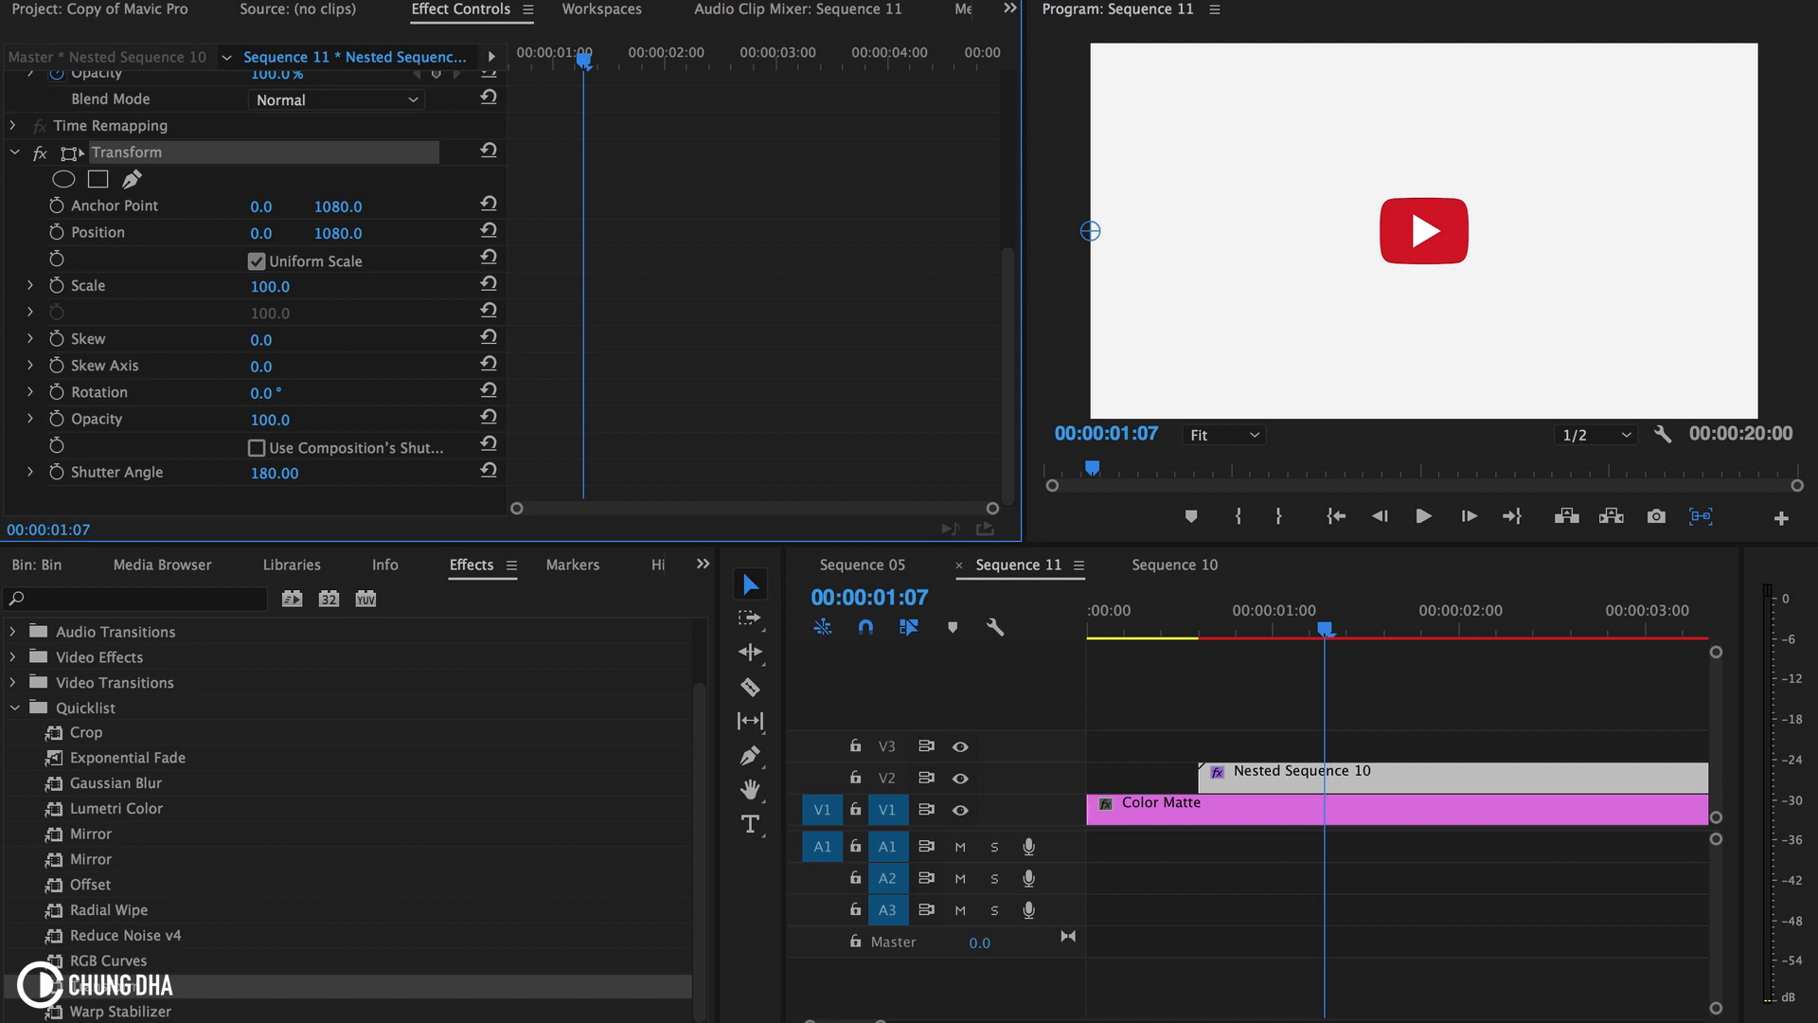
- Set the Transform rotation to 10° at 00:00:00:18 and start its animation with a keyframe there
drag(1268, 628, 1201, 630)
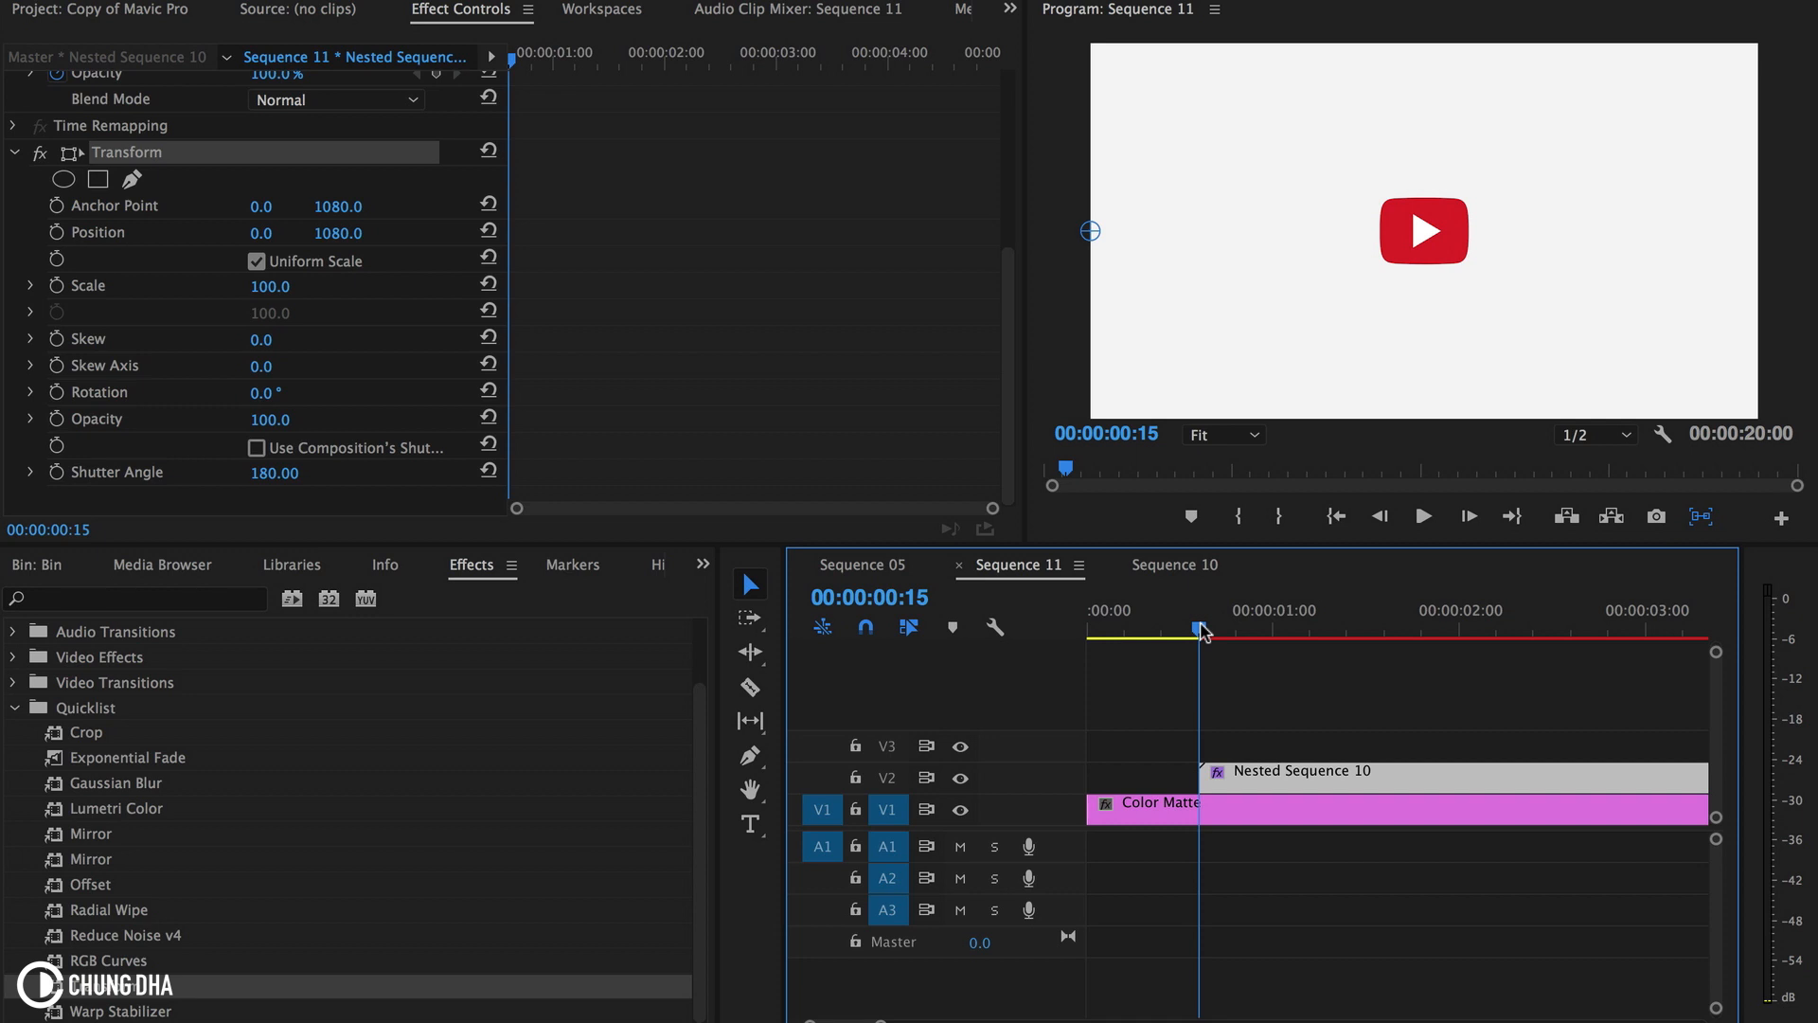
key(Right)
key(Right)
key(Right)
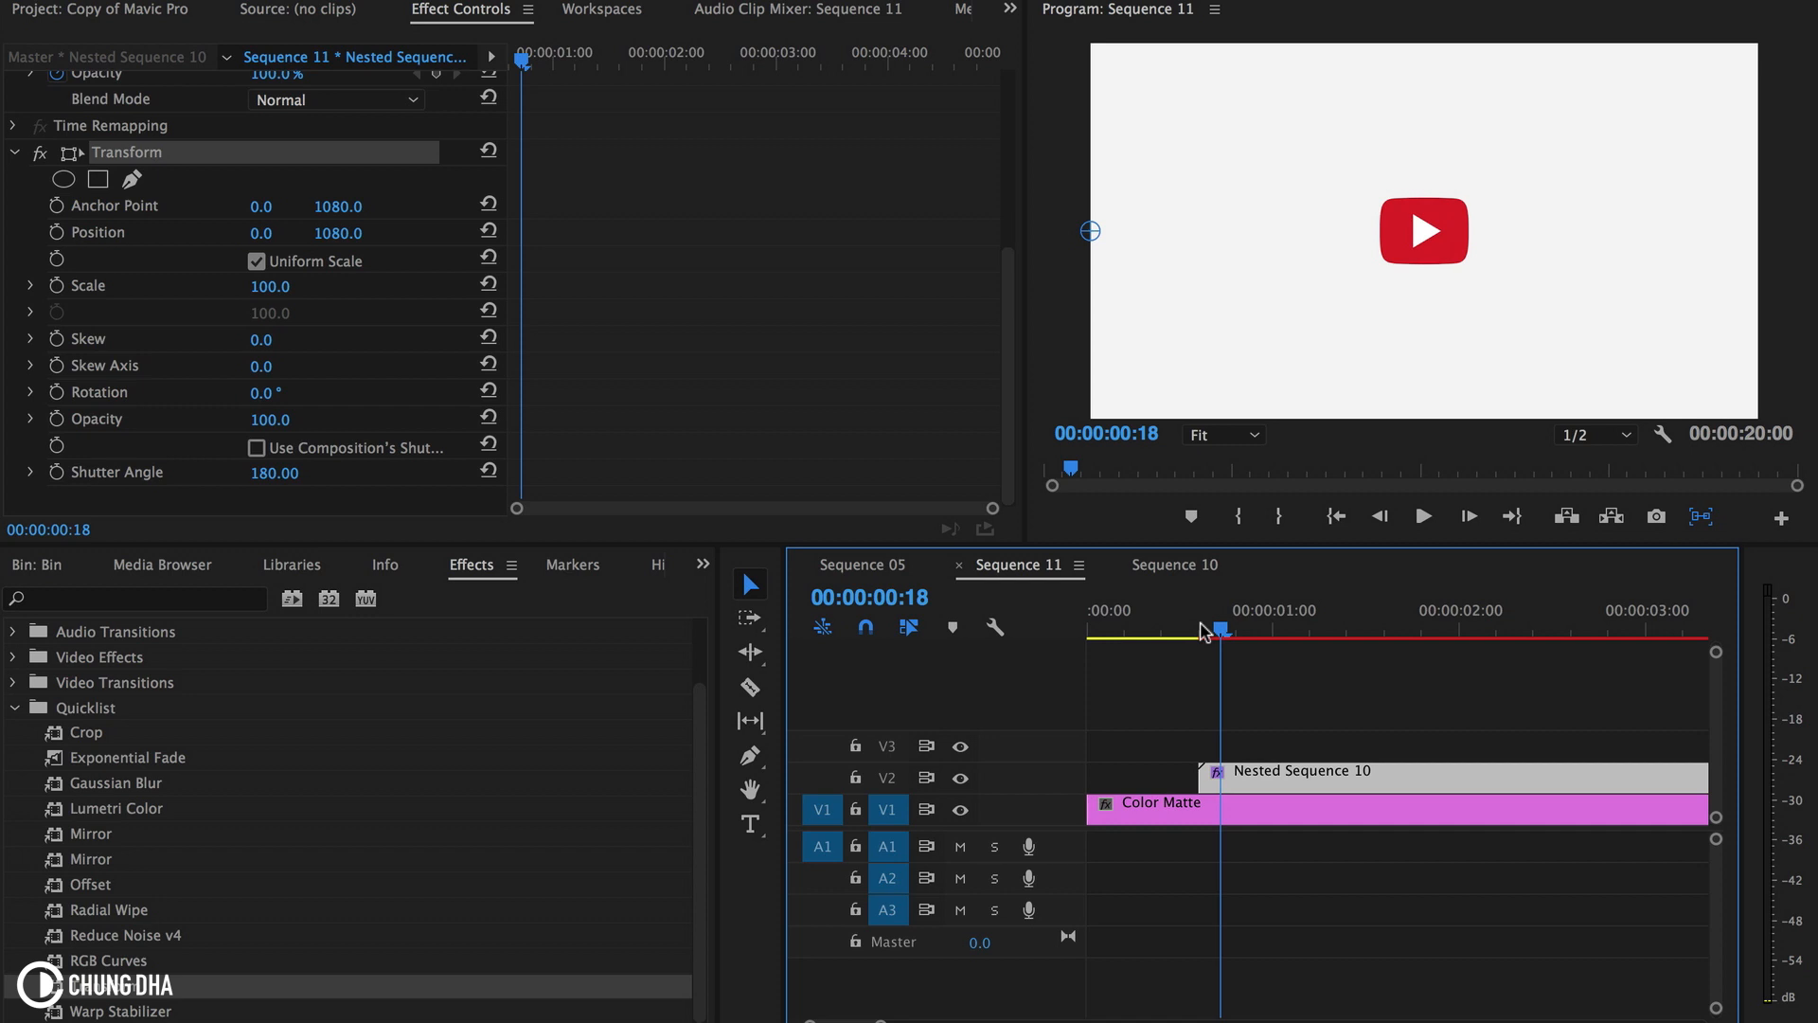
click(284, 422)
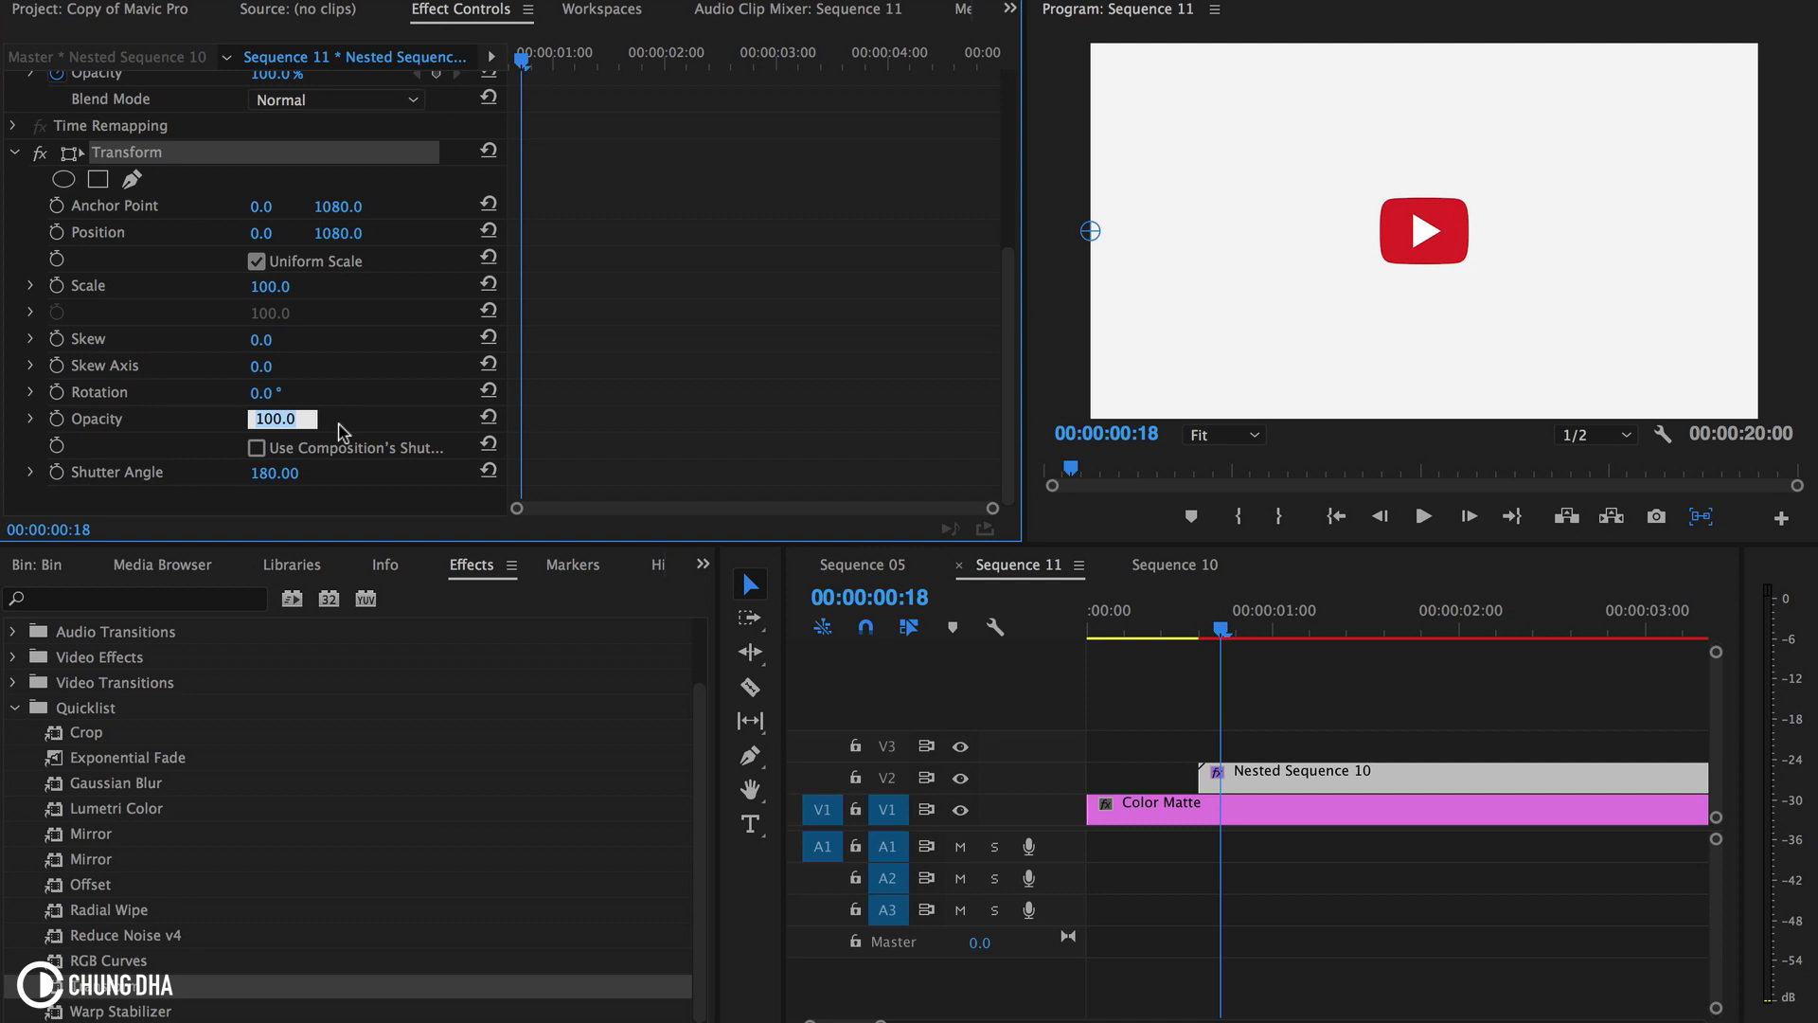
click(330, 417)
drag(261, 394, 270, 394)
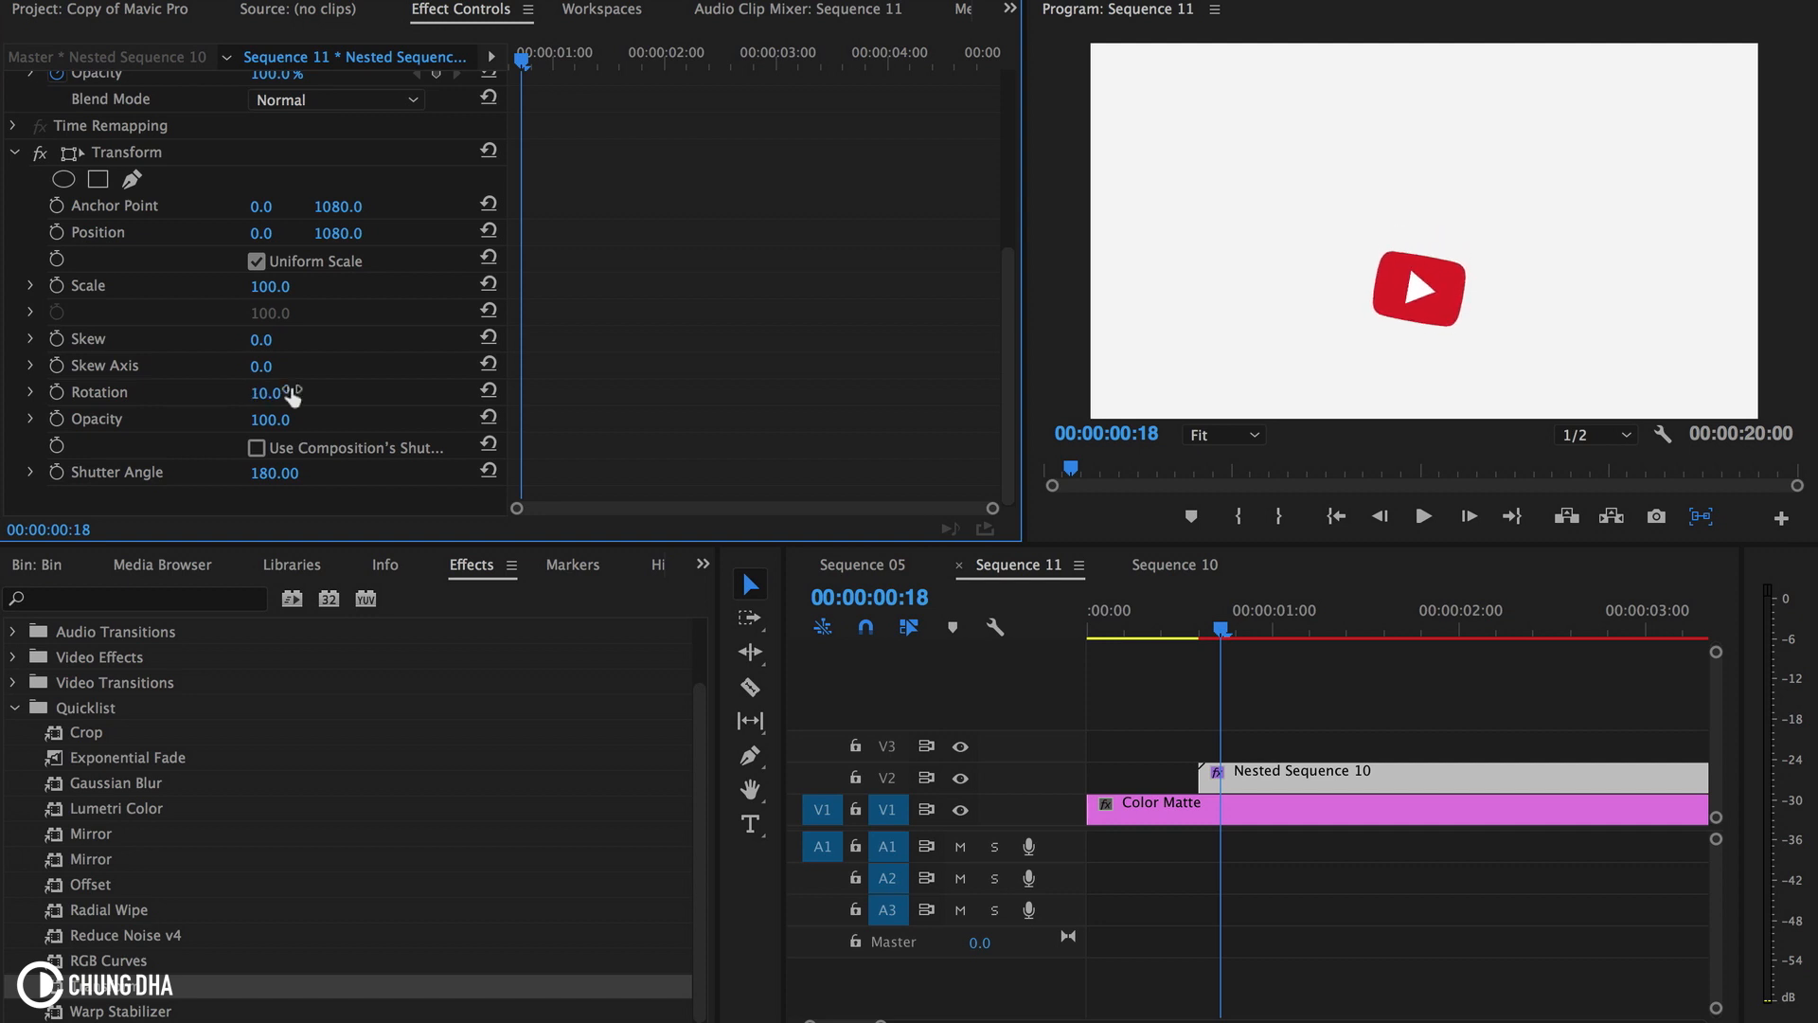
click(54, 393)
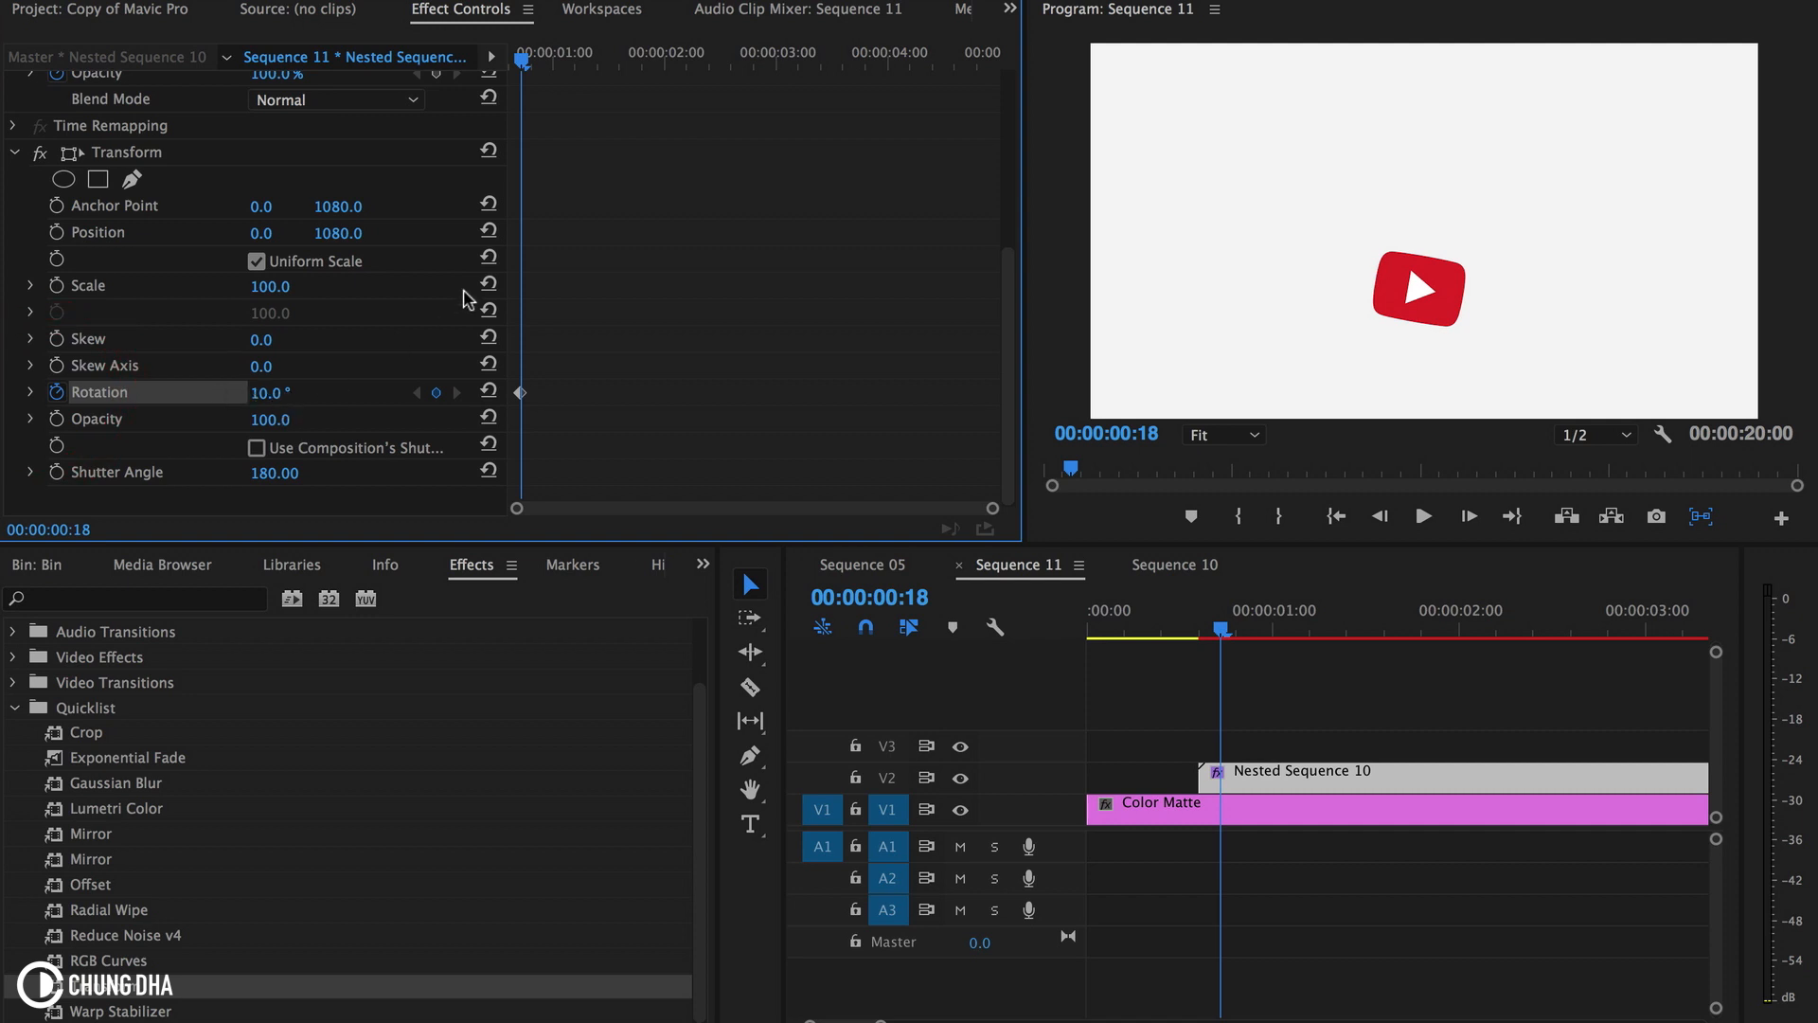
- Add a -70° Transform rotation keyframe before the 10° one and place it at the start of the clip
drag(992, 508, 735, 520)
click(525, 62)
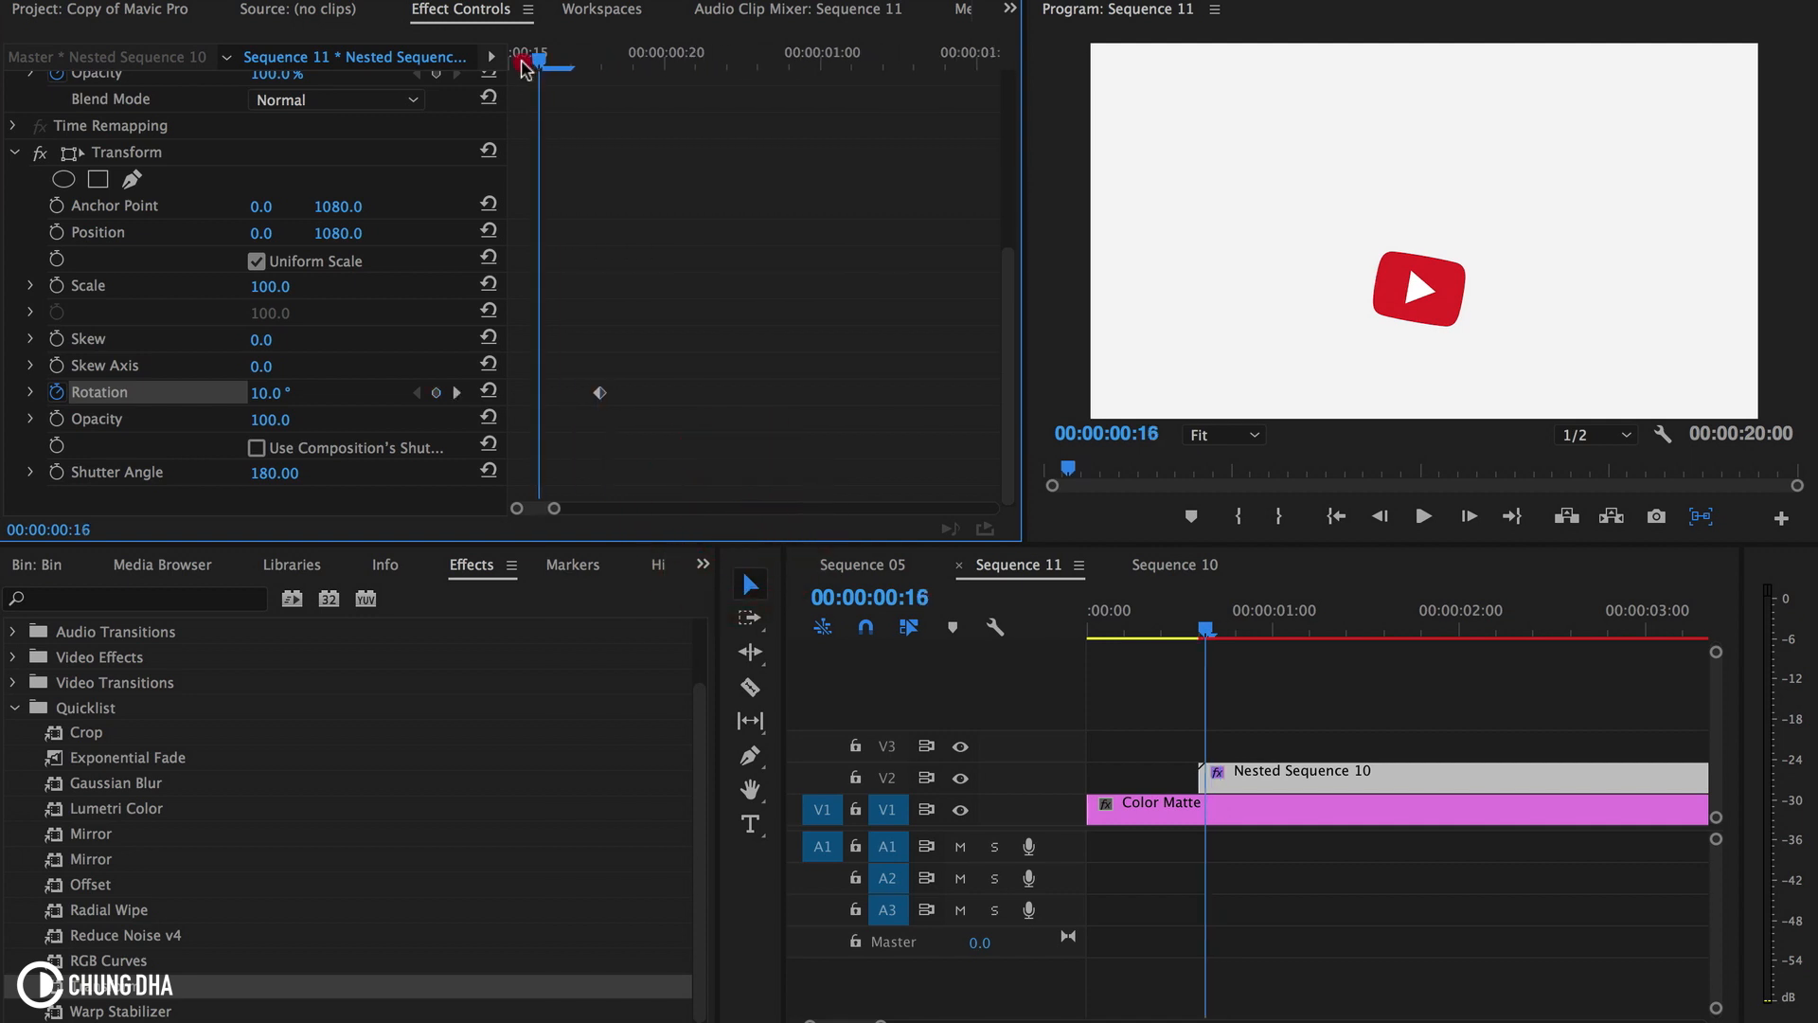
drag(273, 393, 226, 393)
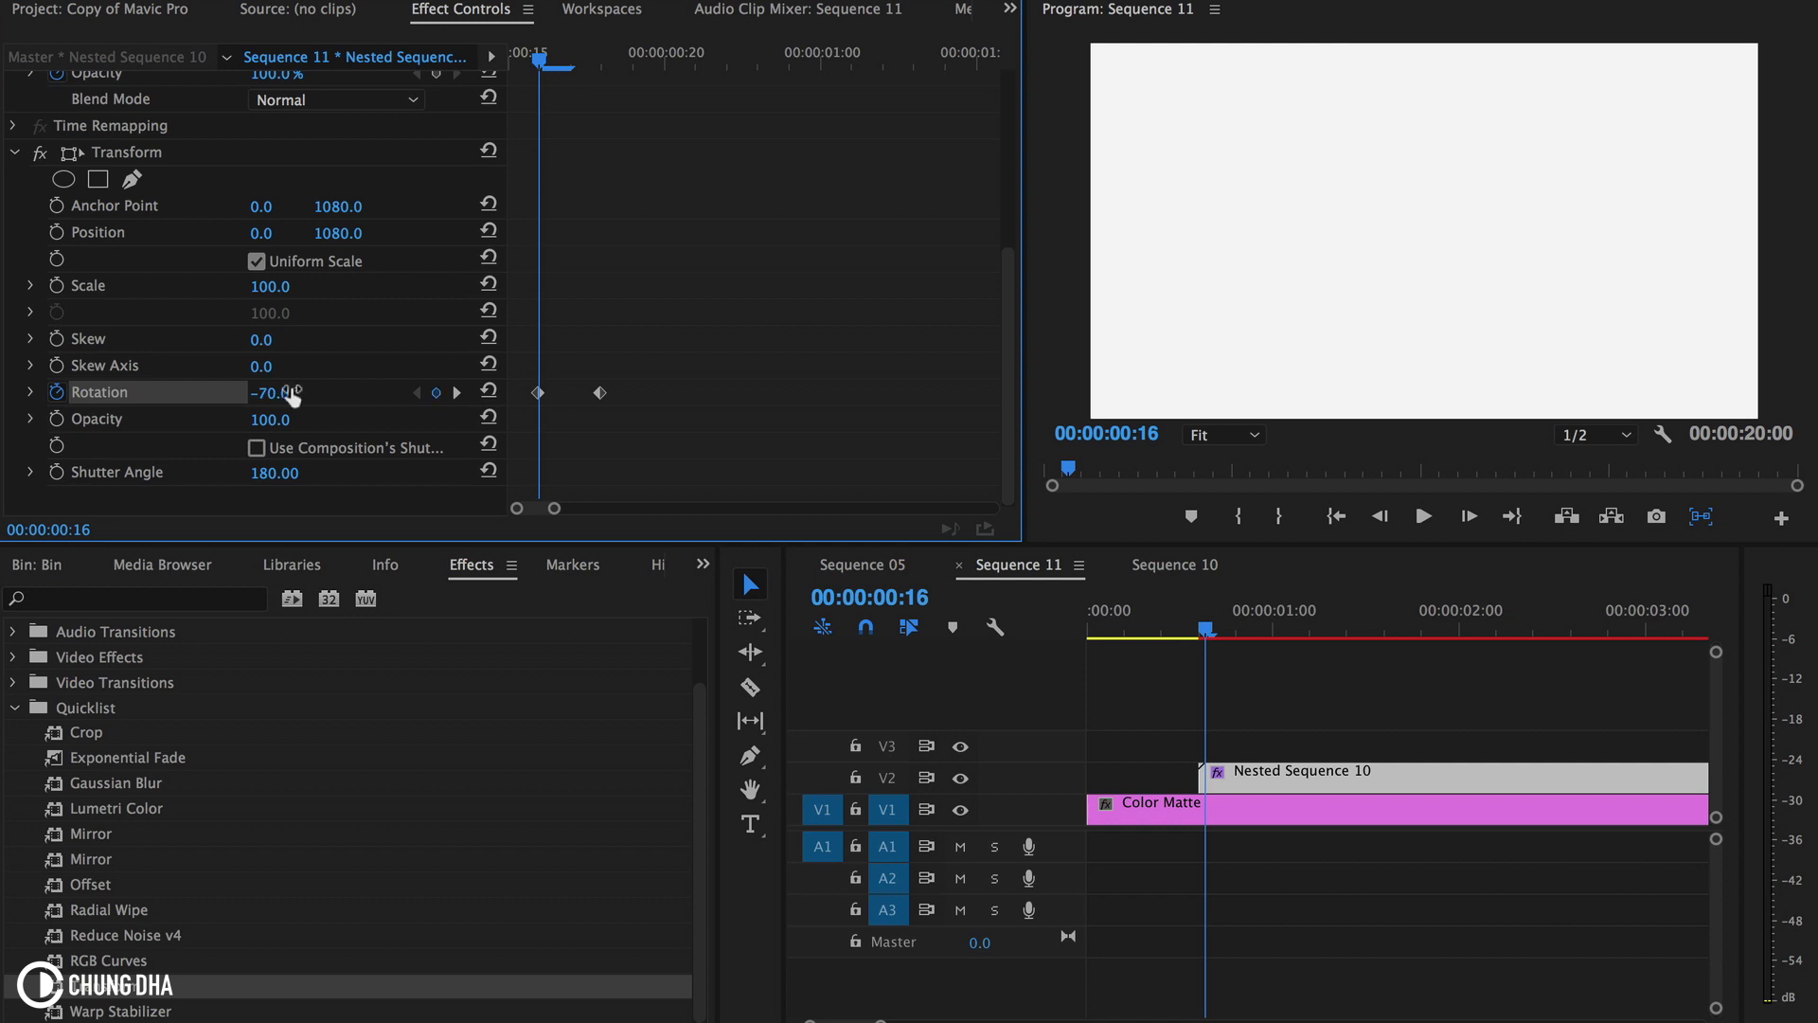
drag(535, 396, 511, 394)
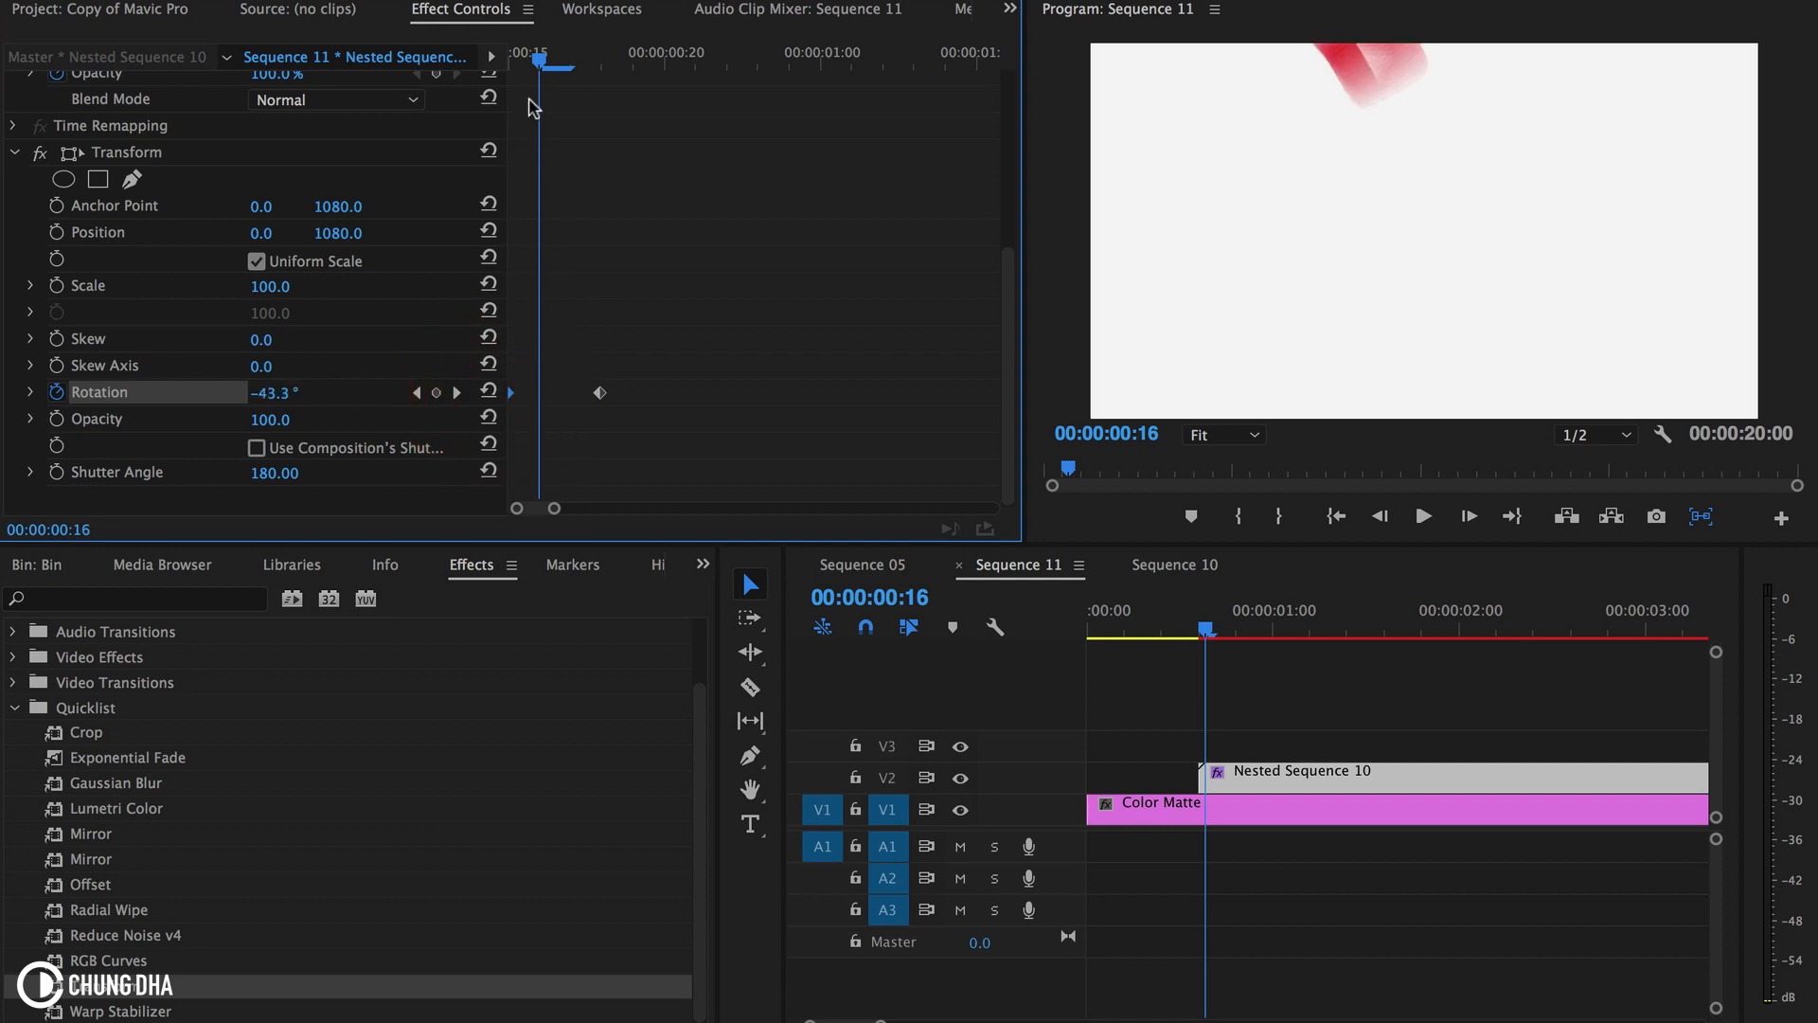
- Step frame by frame through the logo's swing-in to examine its rotation and motion blur
click(428, 86)
key(Right)
key(Right)
key(Right)
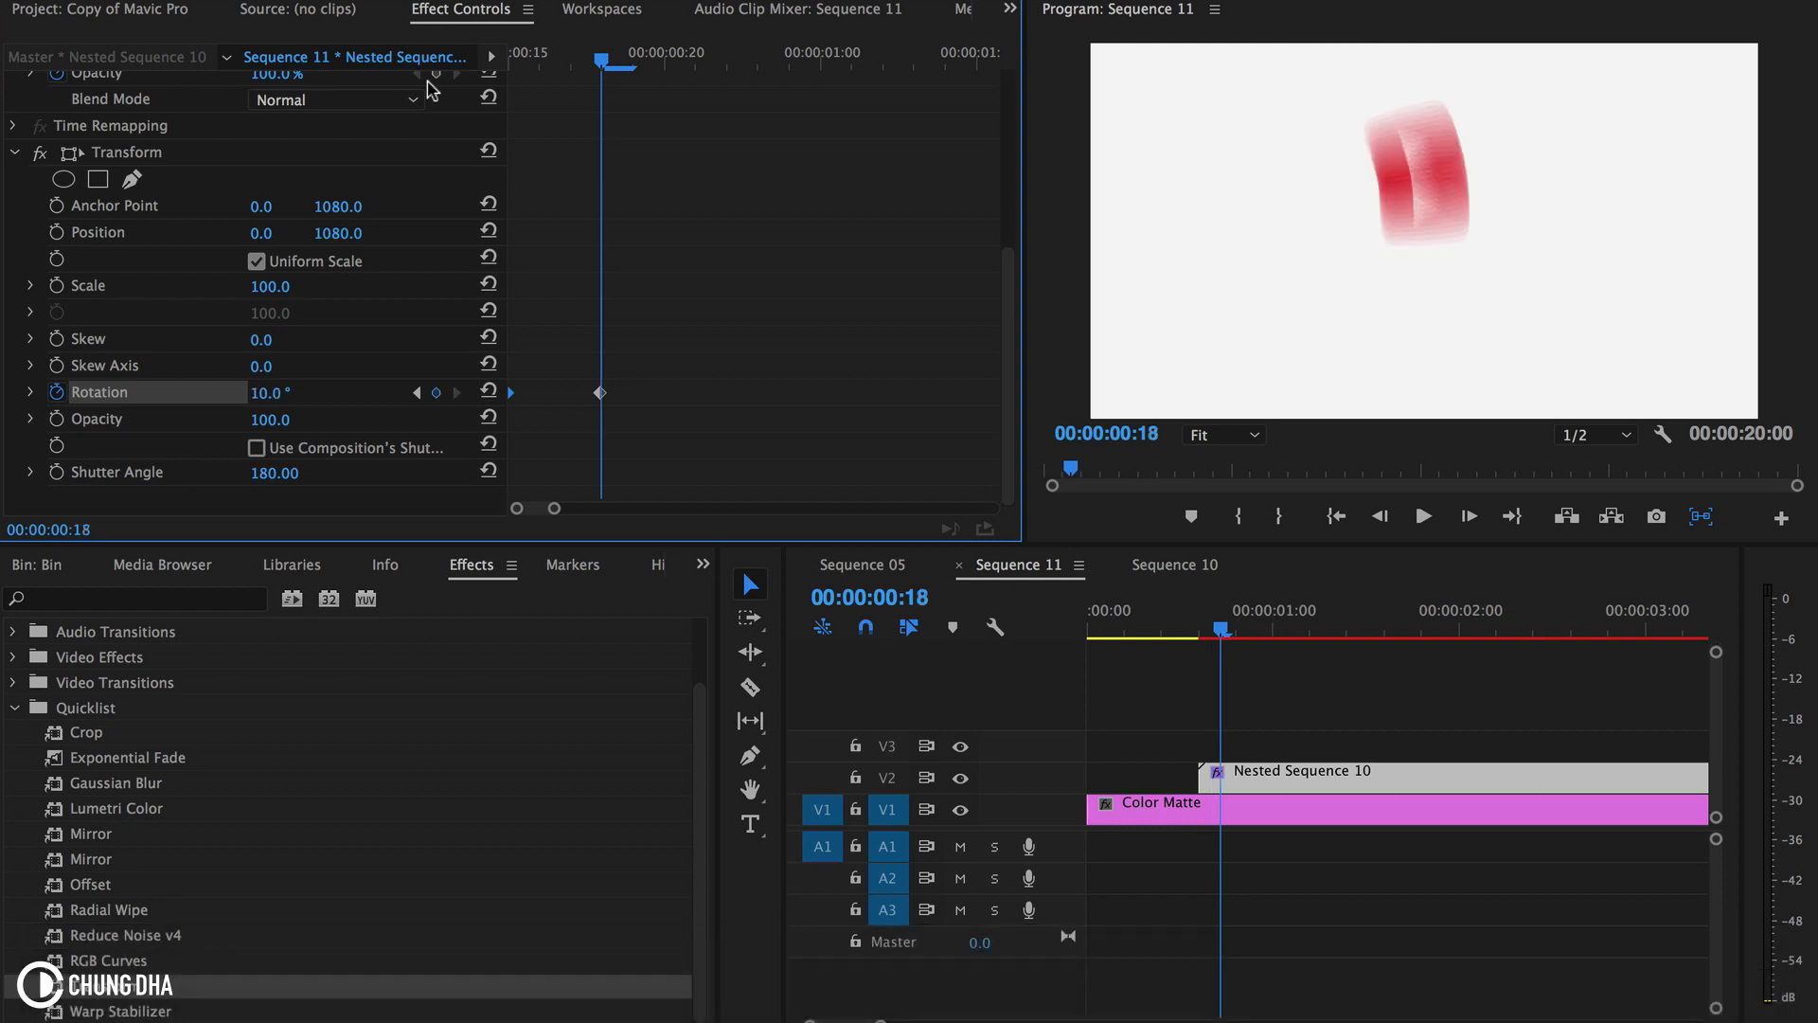
key(Right)
key(Left)
key(Left)
key(Left)
key(Left)
key(Left)
key(Right)
key(Right)
key(Left)
key(Left)
key(Right)
key(Right)
key(Right)
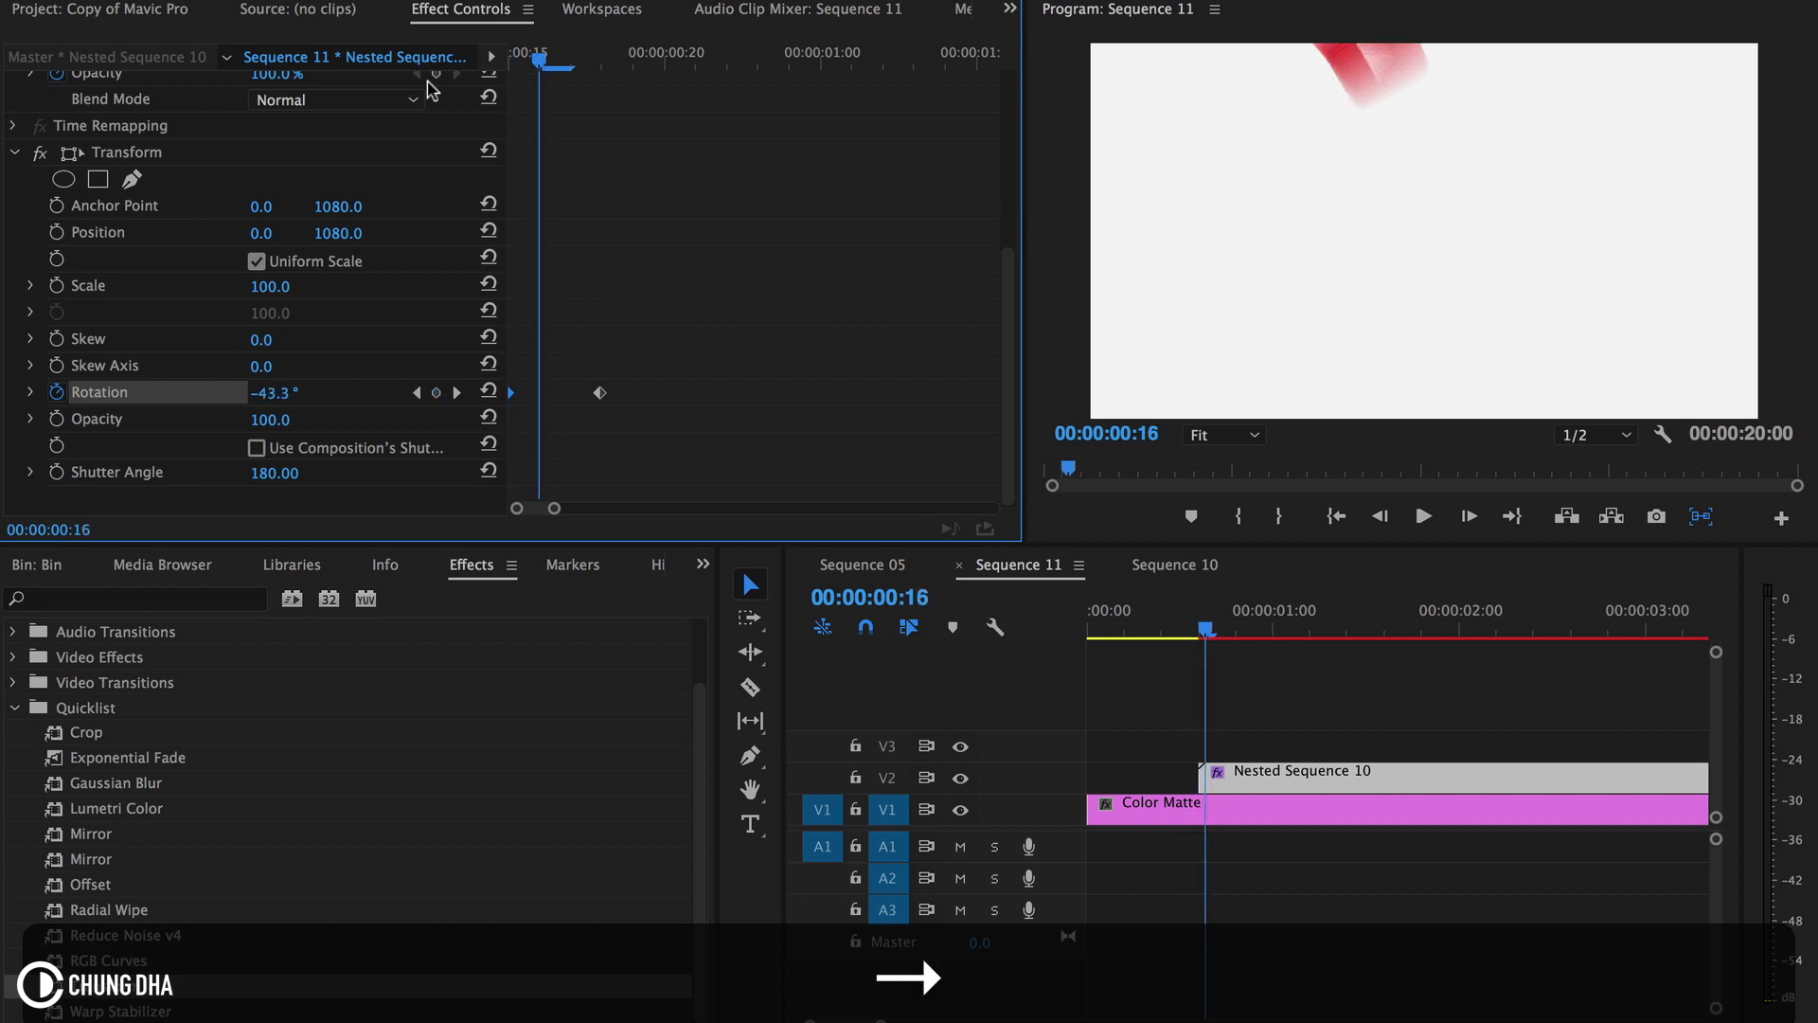
key(Right)
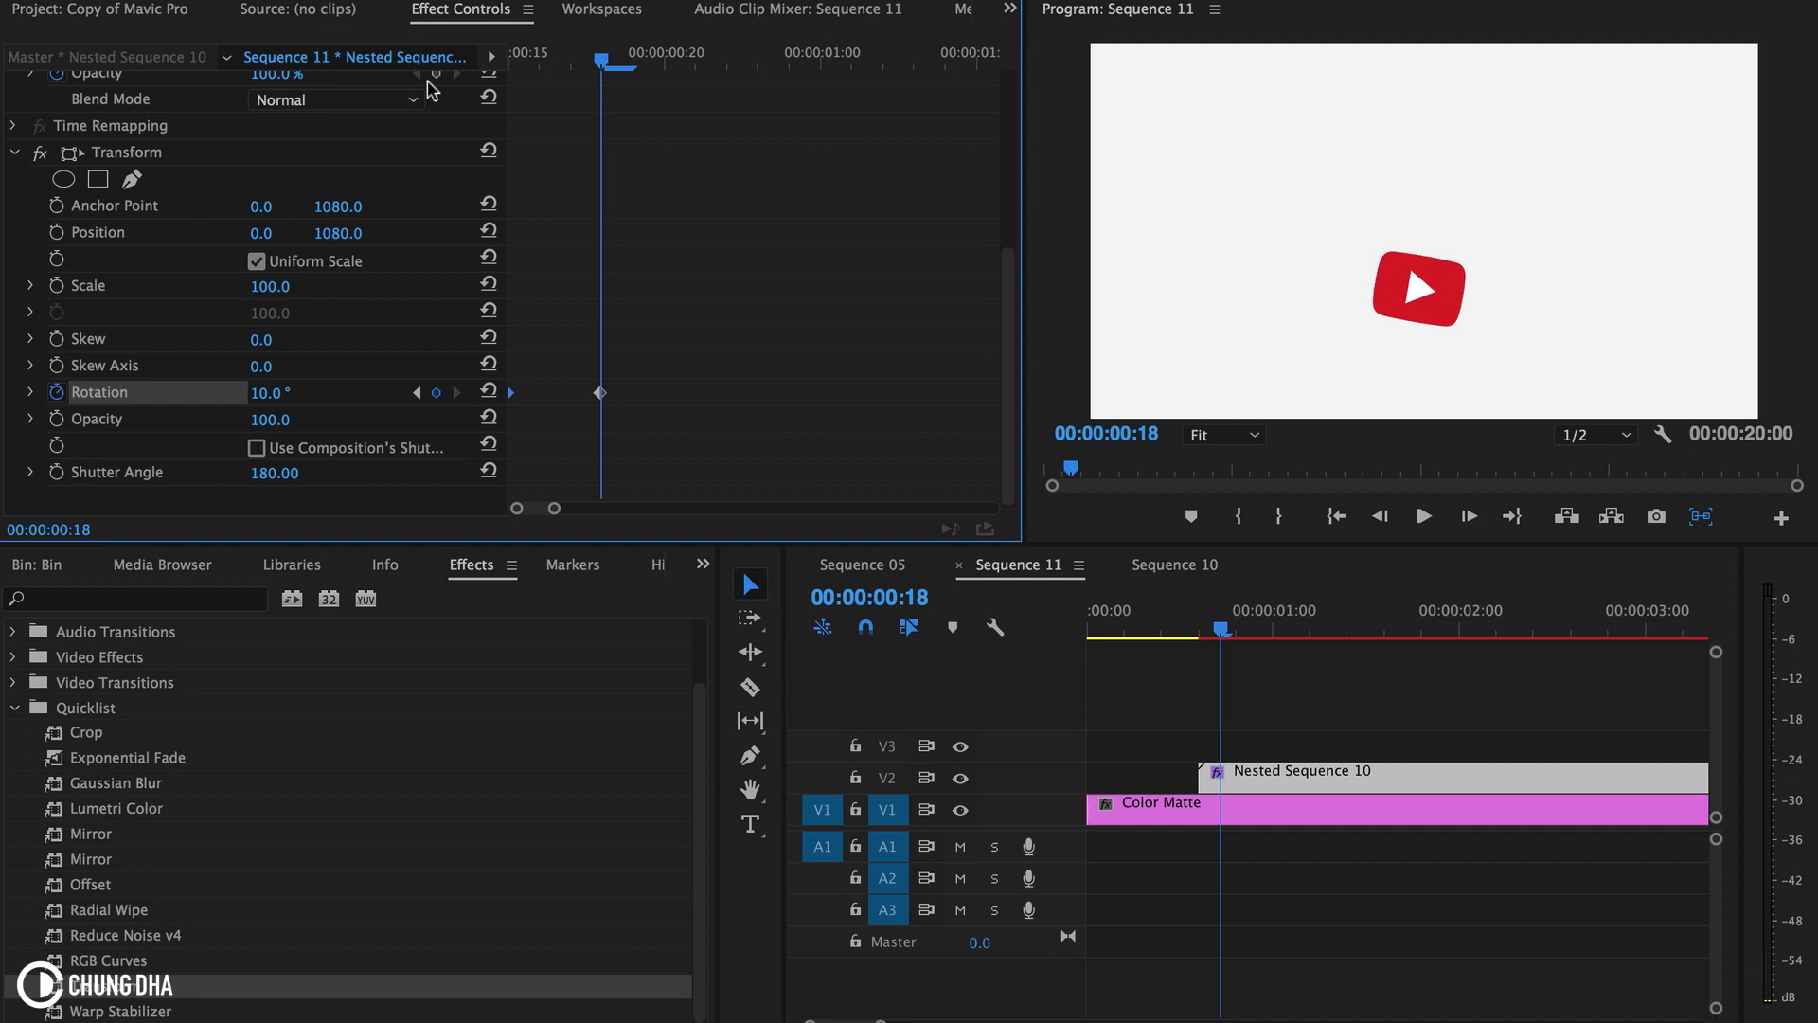
- Add a Transform rotation keyframe of 0° at 00:00:00:21, three frames after the 10° keyframe
key(Right)
key(Right)
key(Right)
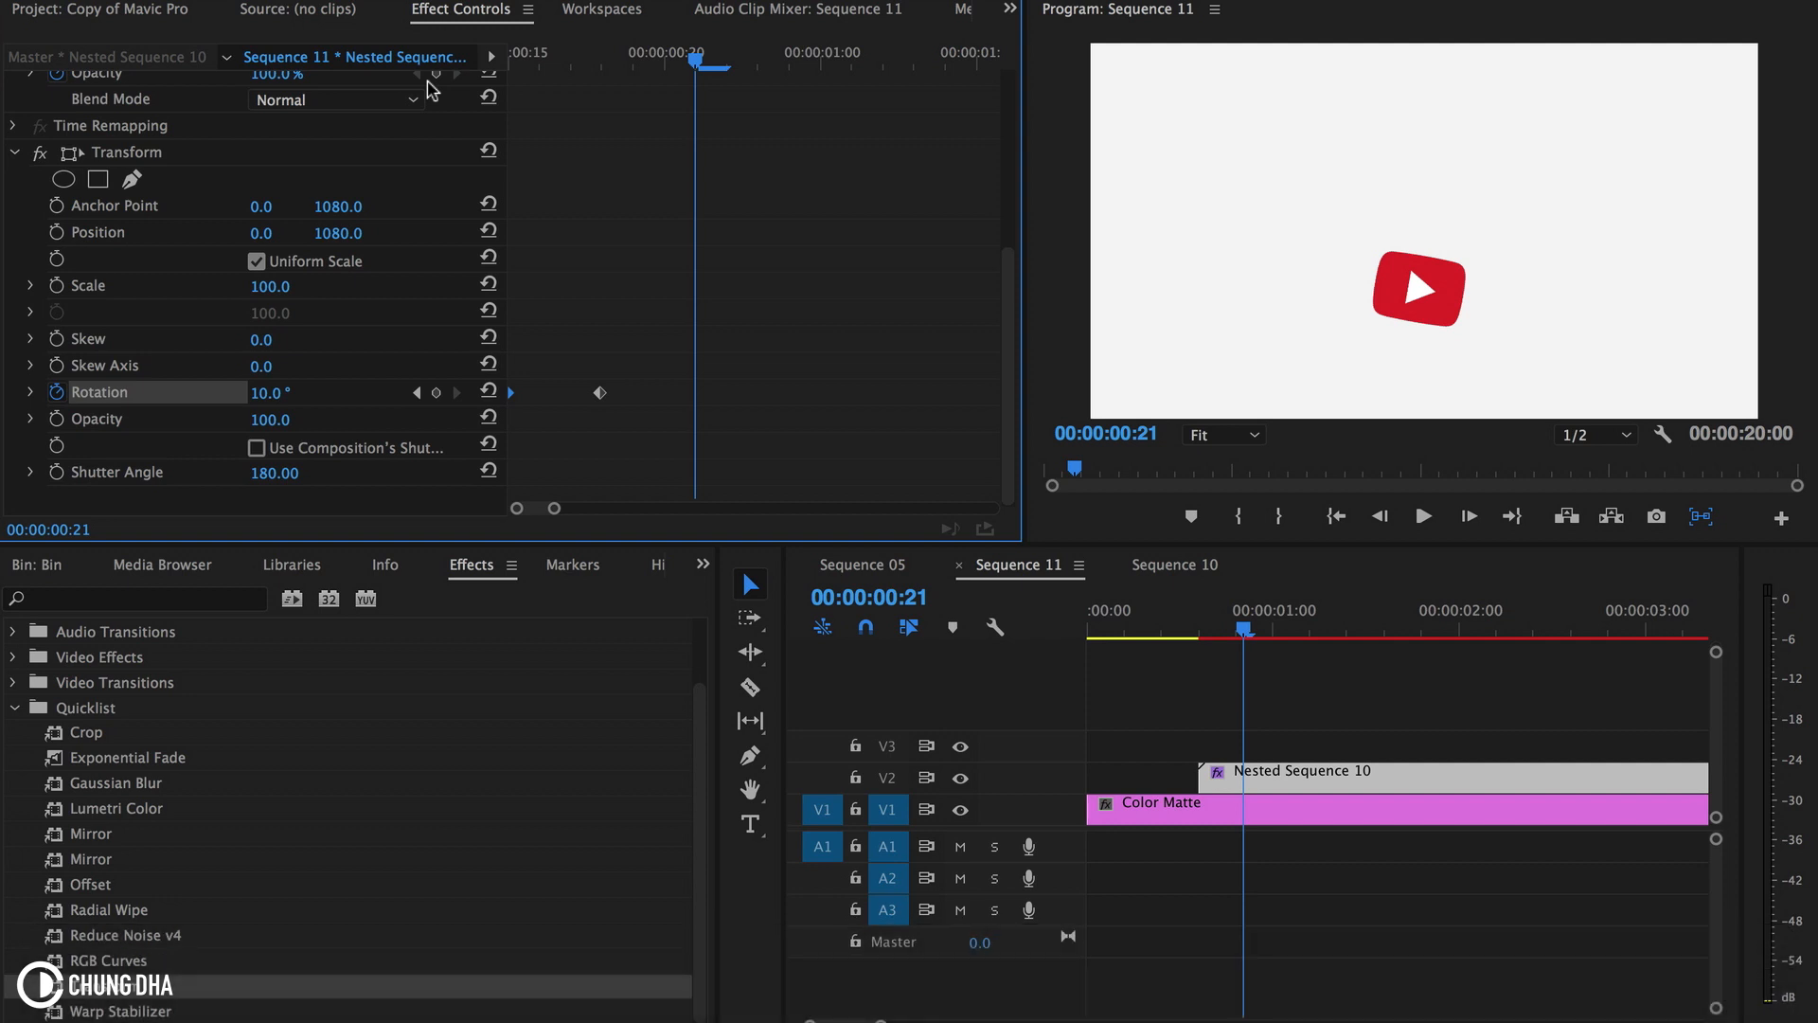
click(265, 392)
text(0)
key(Return)
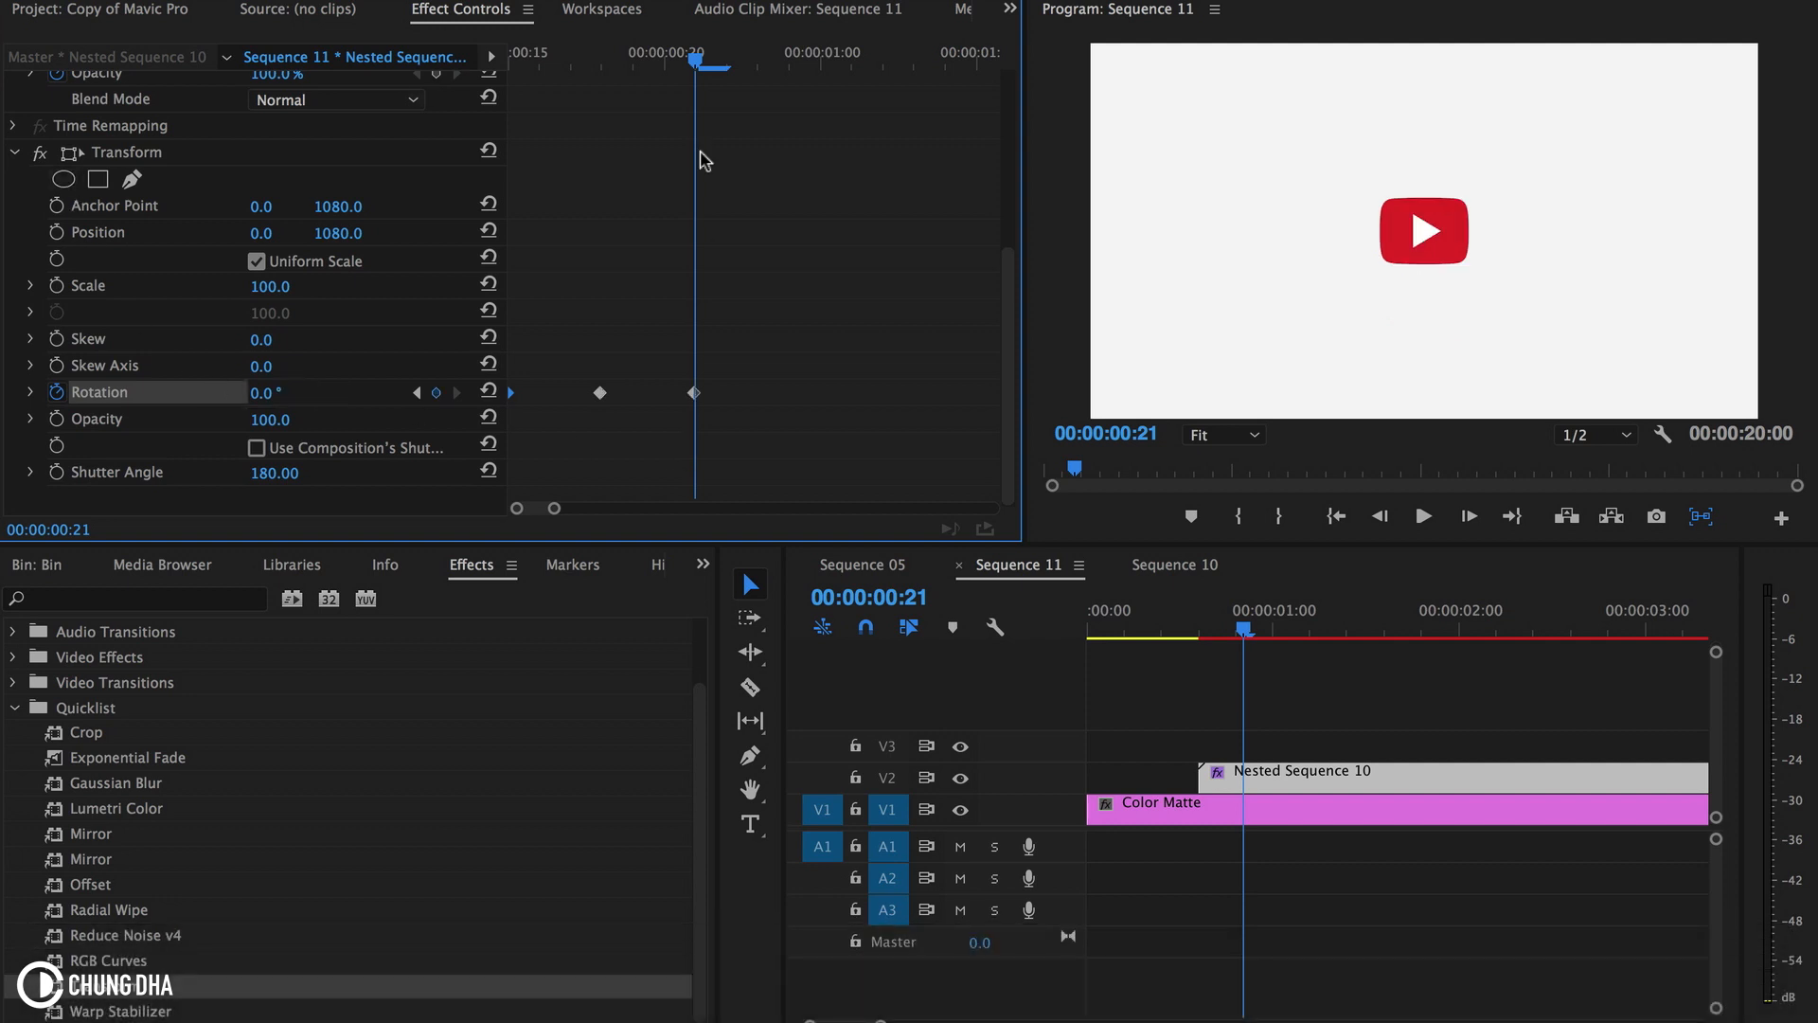
- Play back the beginning of the sequence to review the logo's rotation animation
drag(696, 66, 584, 66)
click(491, 103)
key(space)
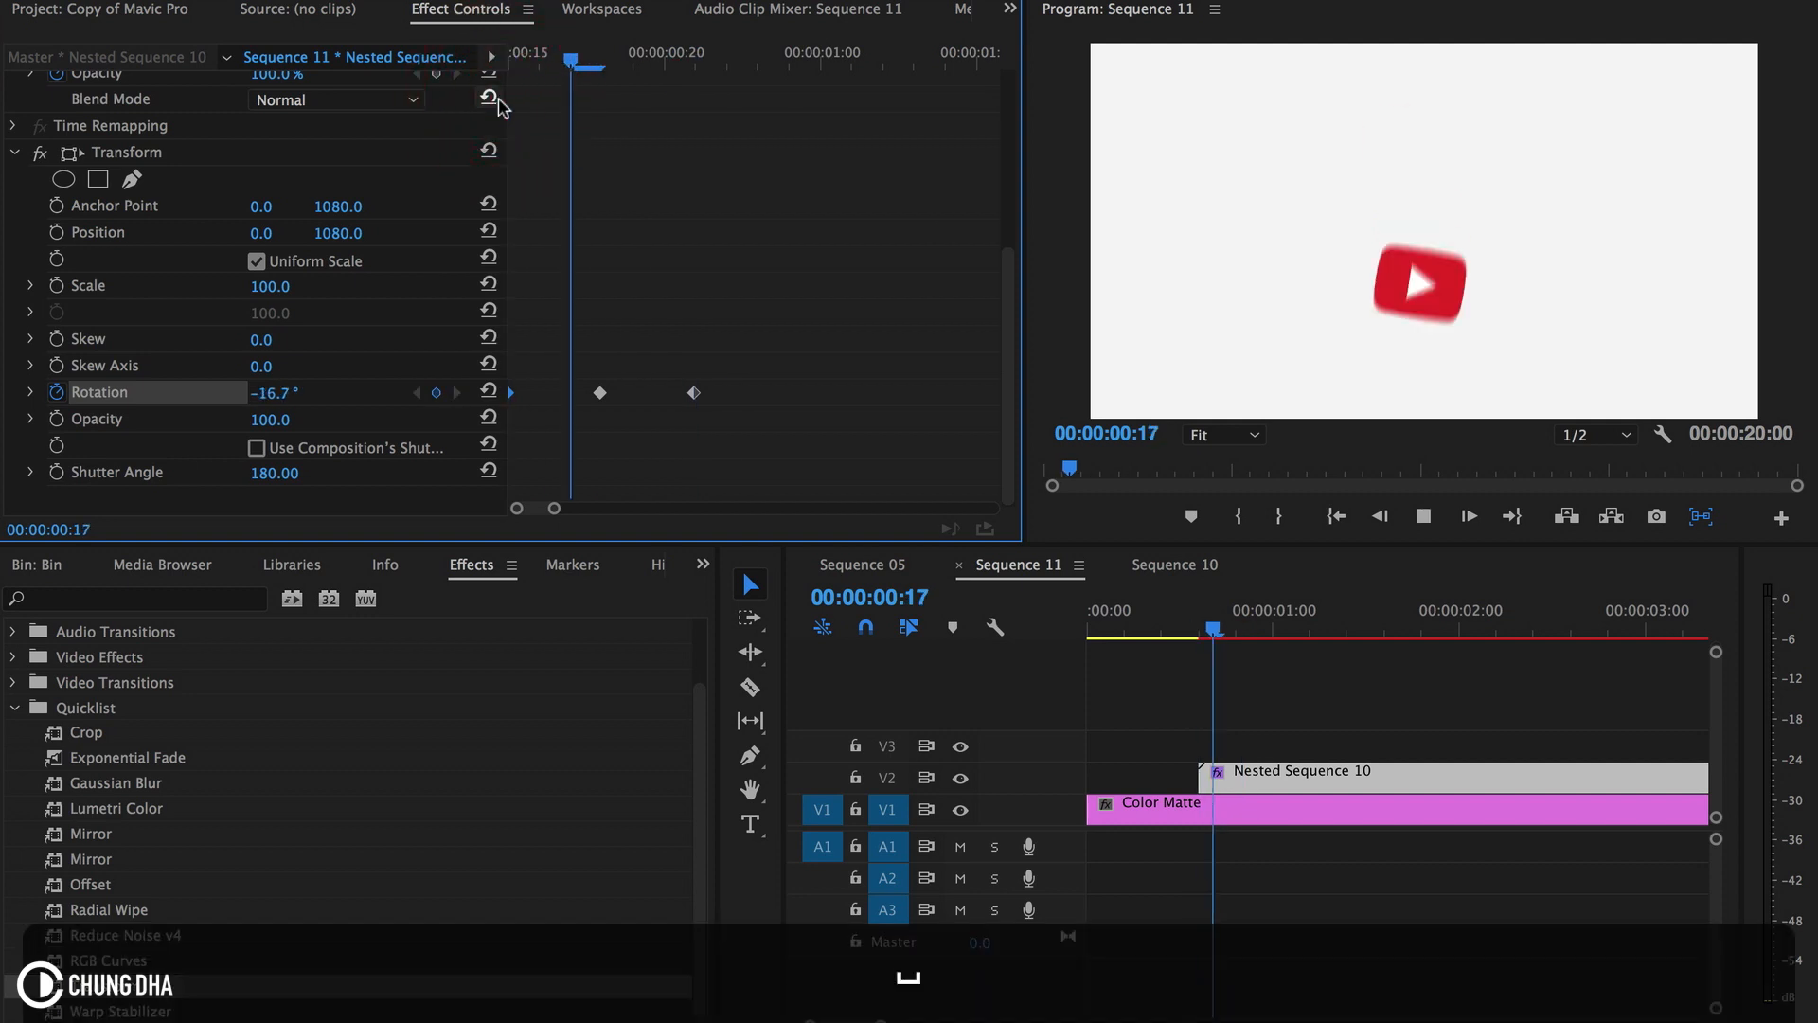
drag(1170, 618, 981, 625)
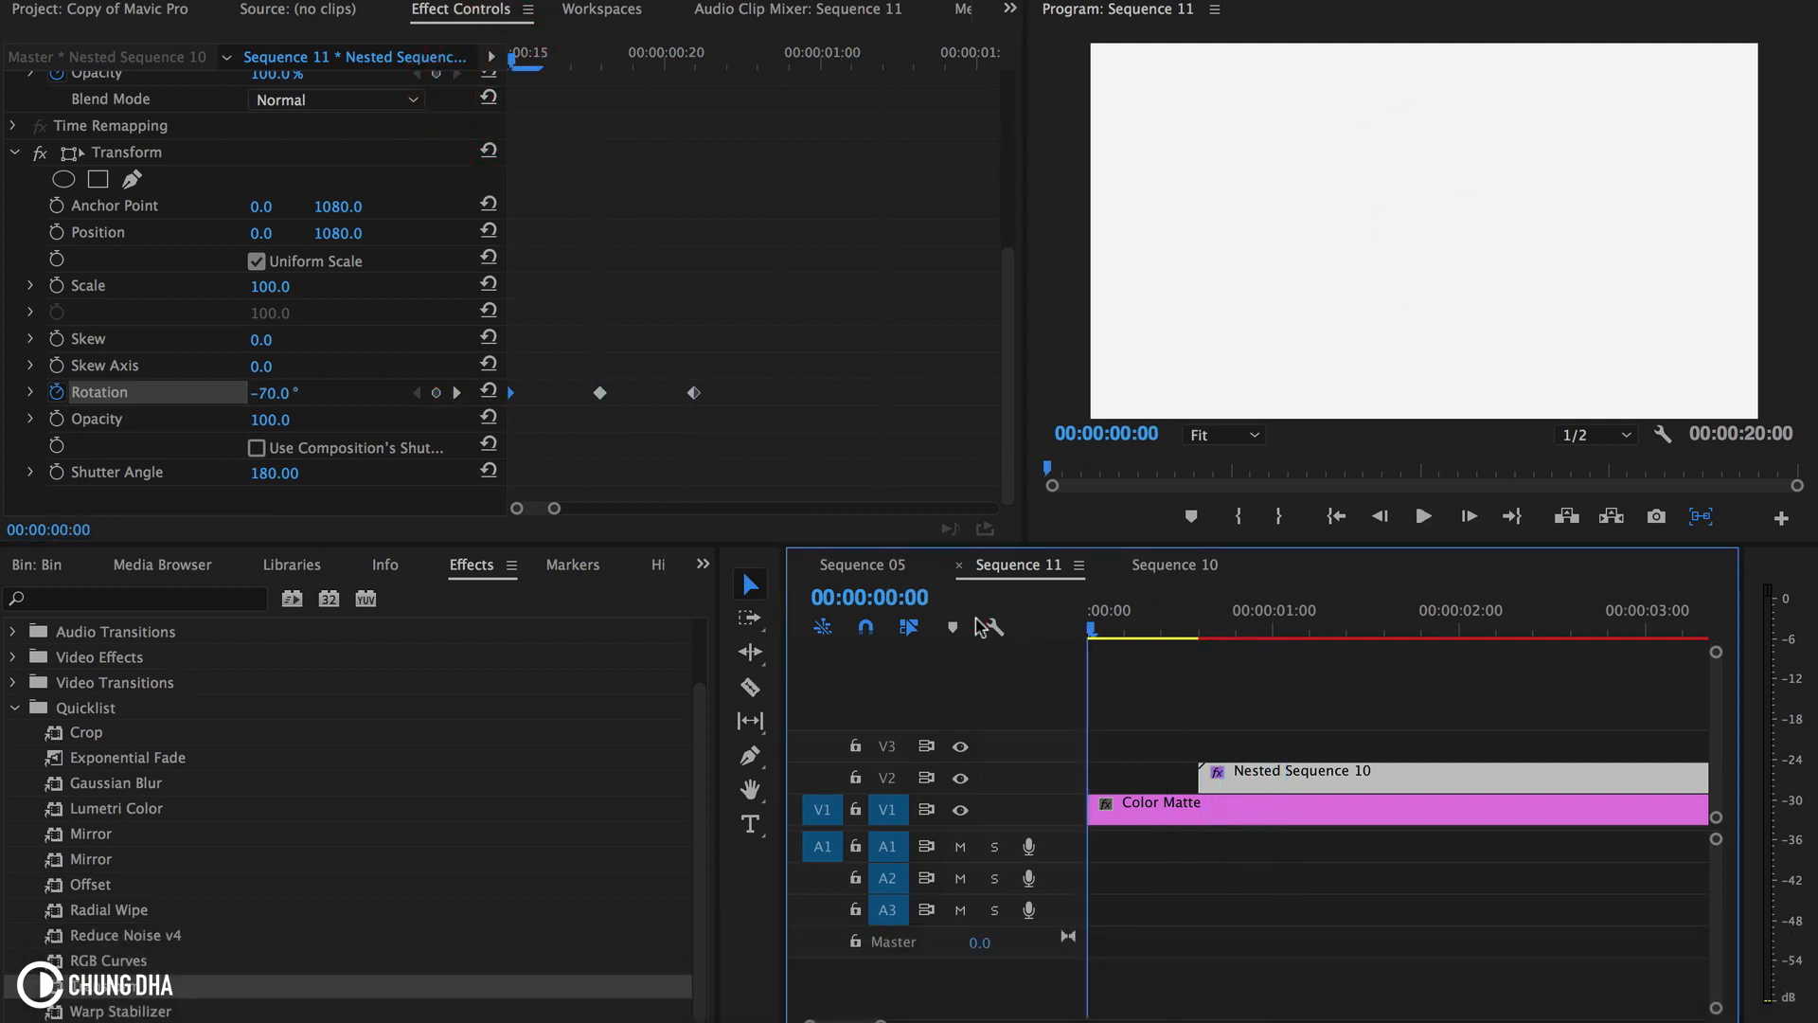
key(space)
key(space)
drag(1236, 620, 1084, 625)
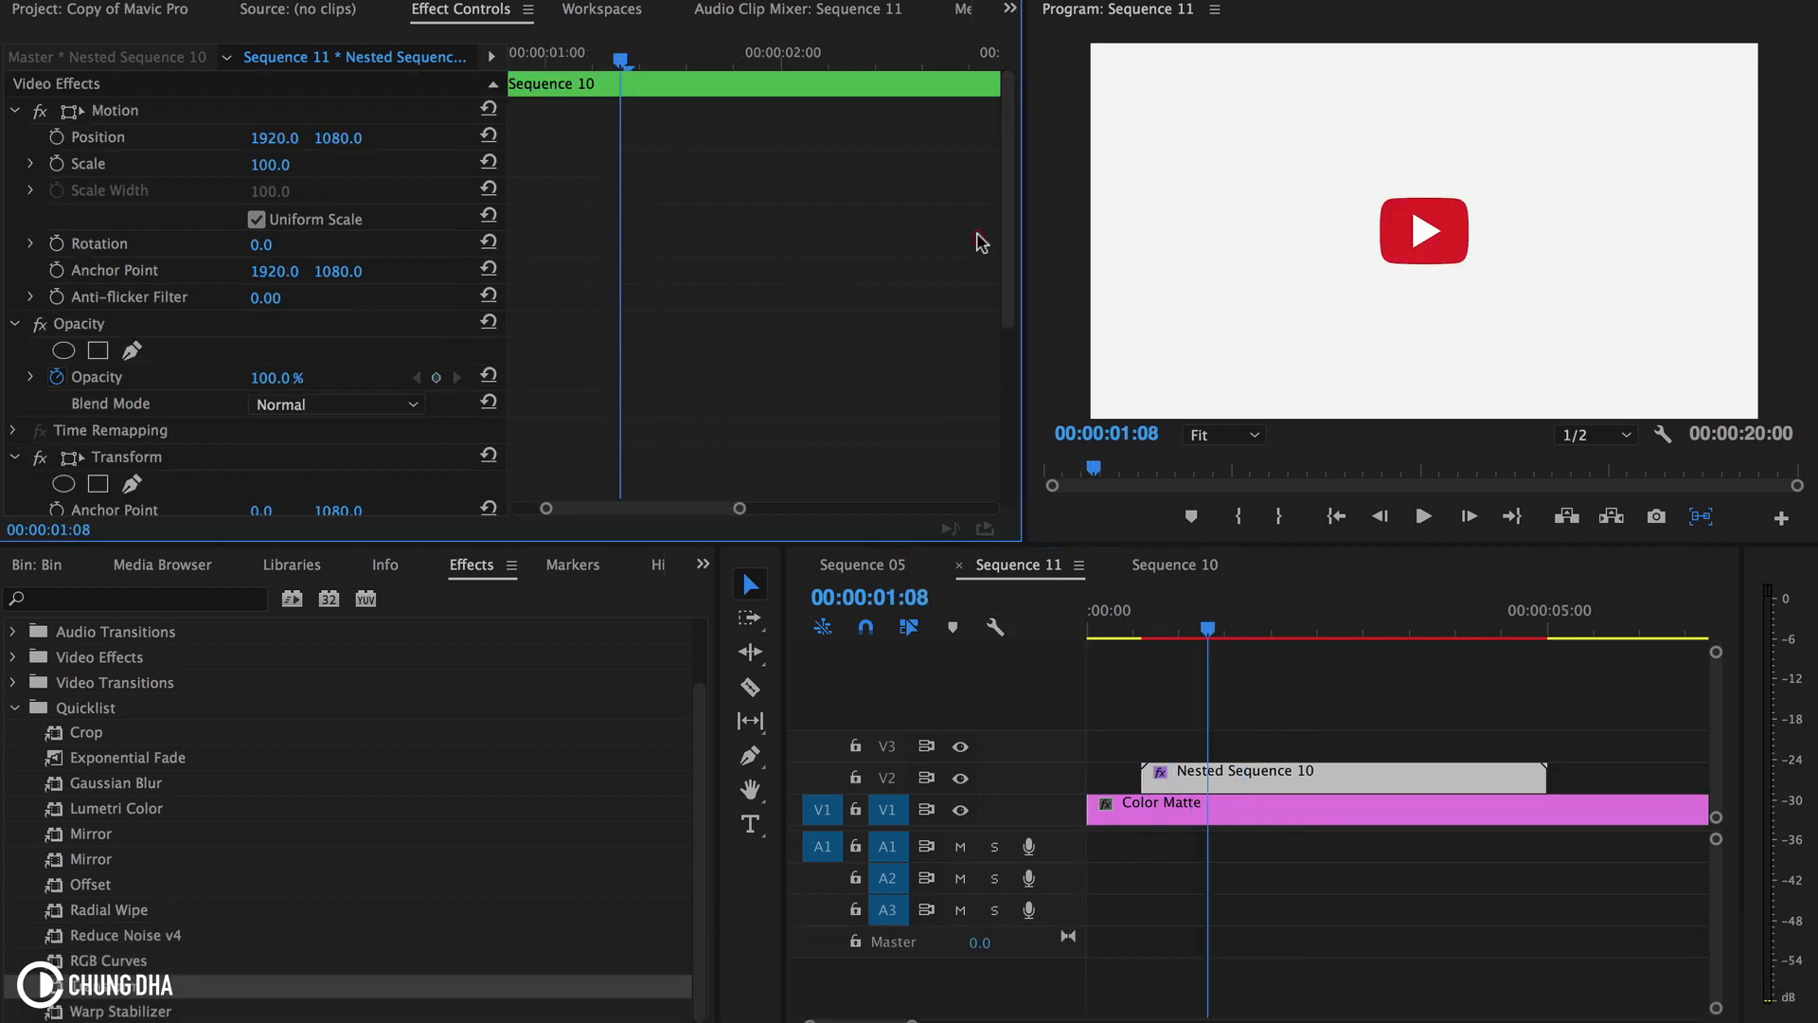
drag(270, 164, 253, 164)
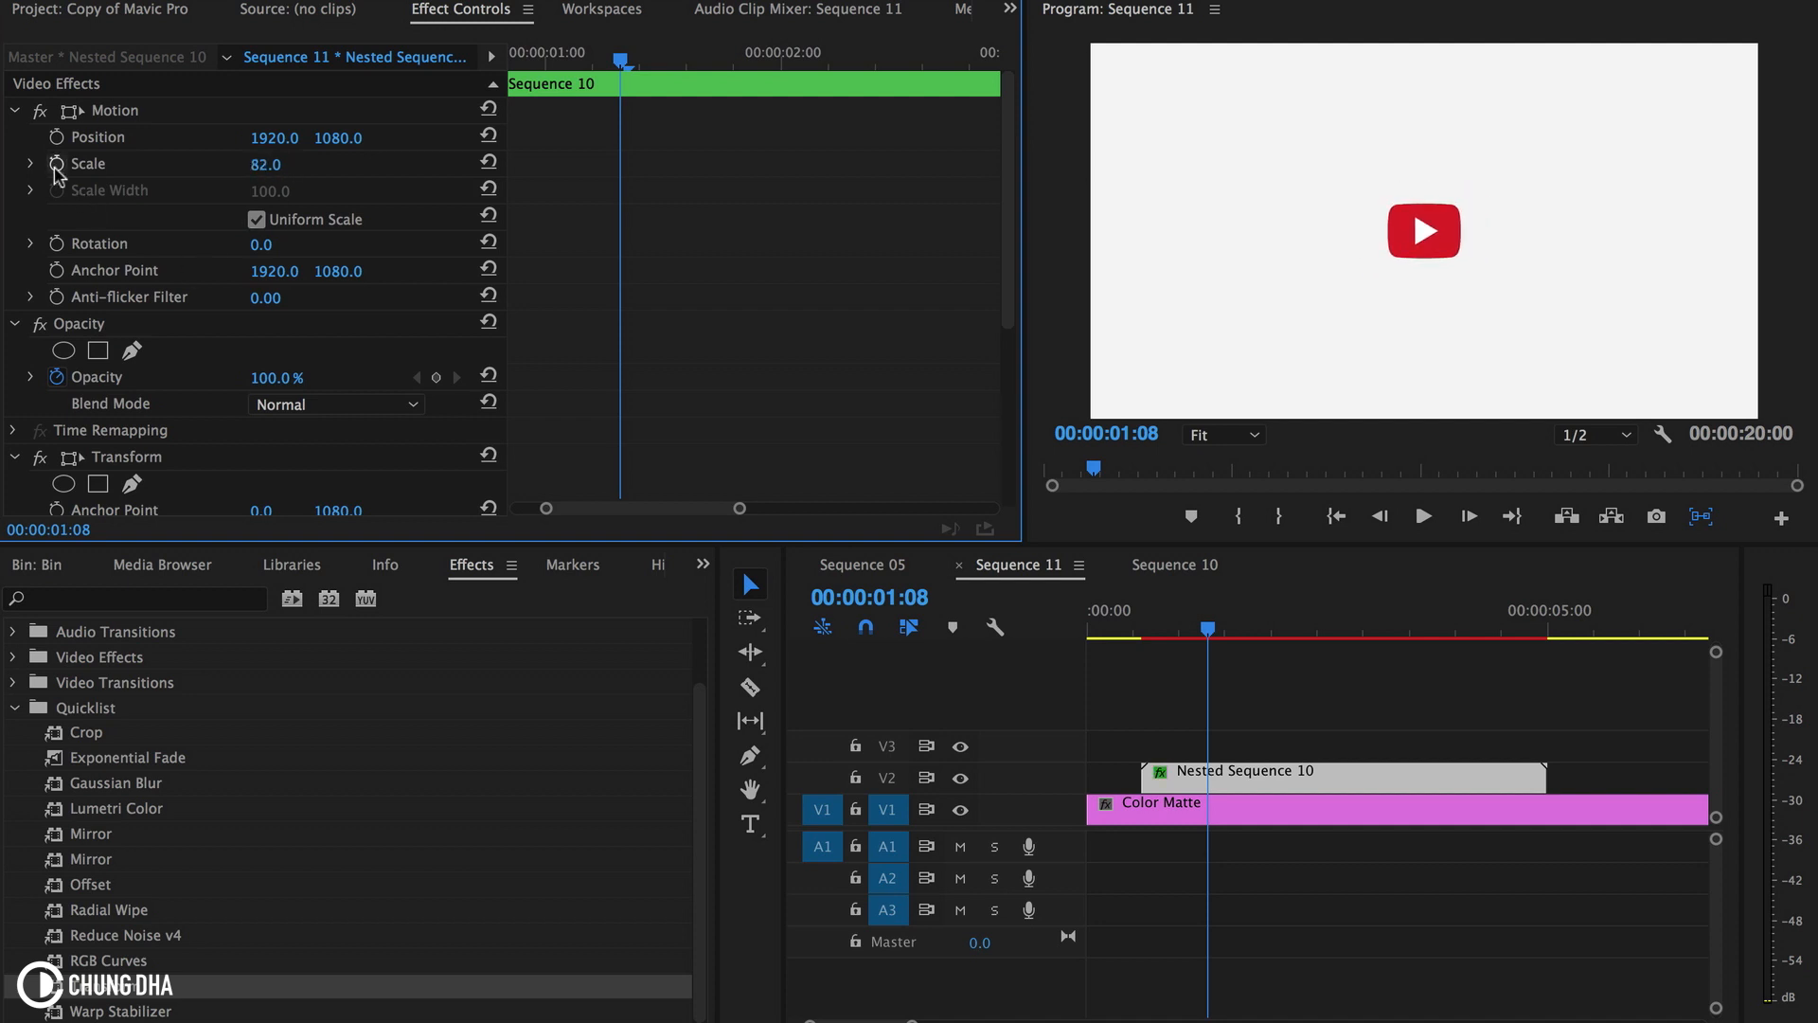
key(super+z)
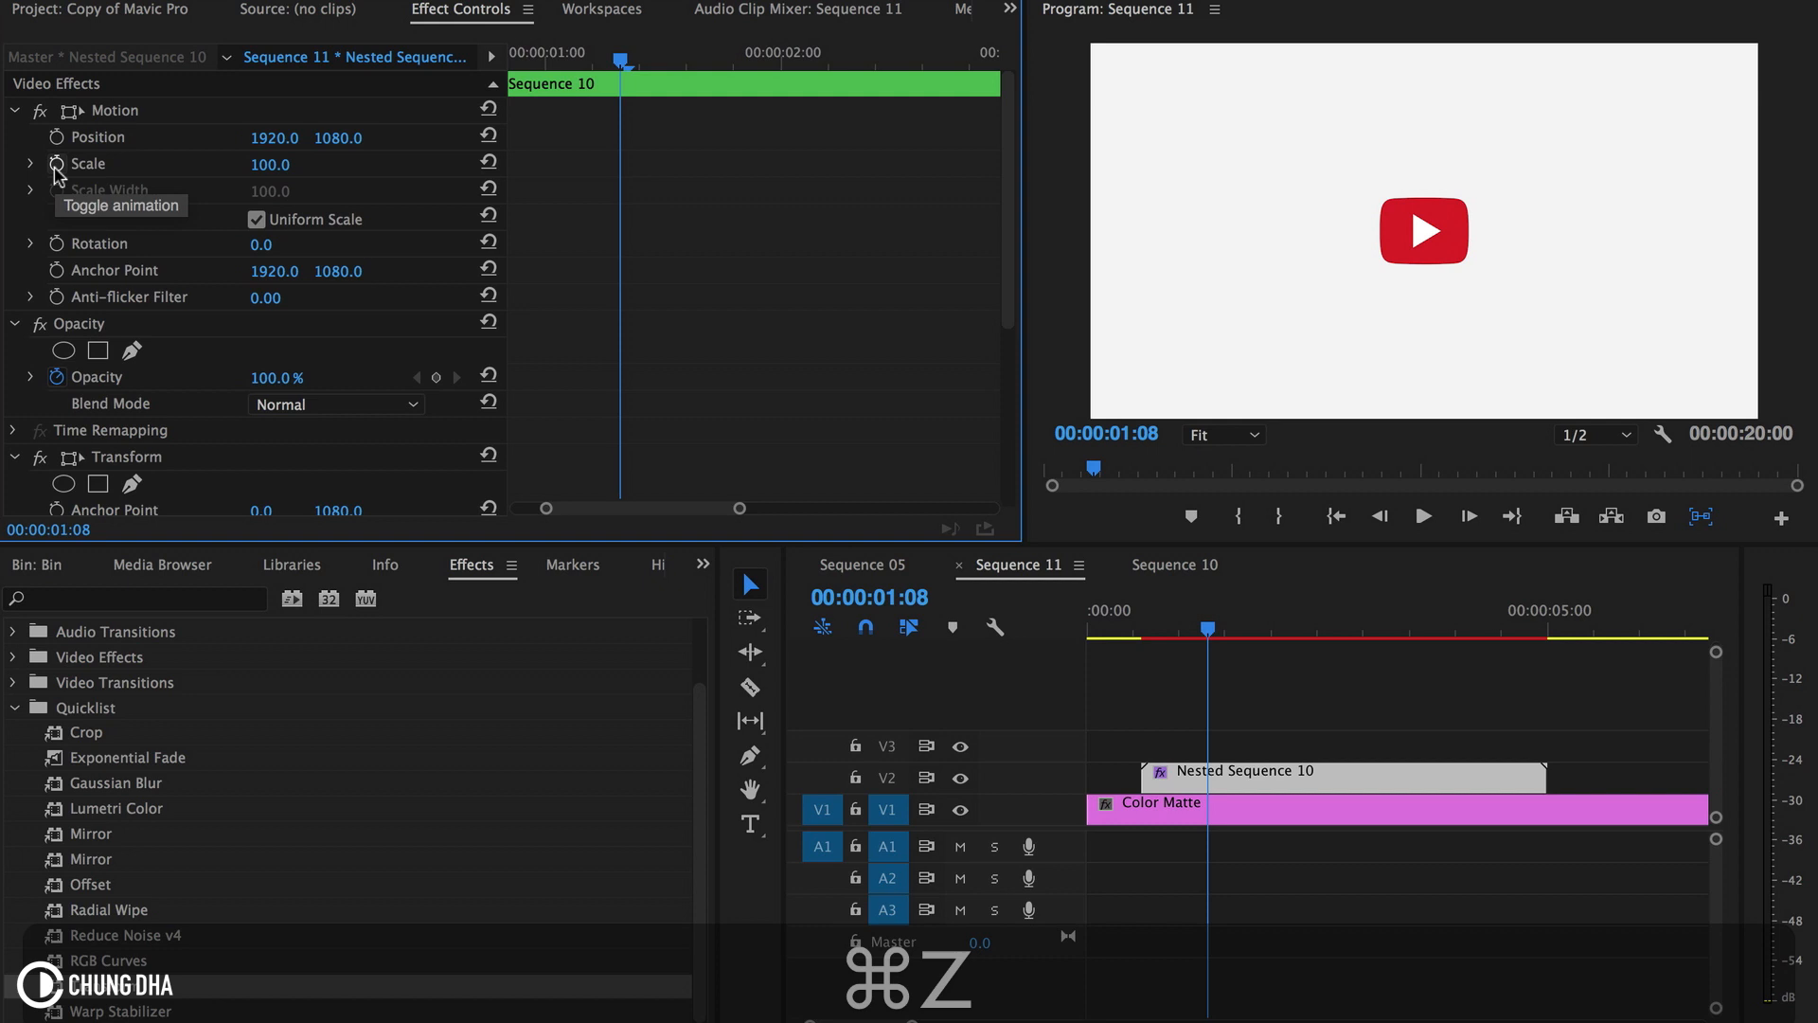
mouse_move(999, 302)
mouse_down()
mouse_move(1003, 470)
mouse_move(991, 276)
mouse_up()
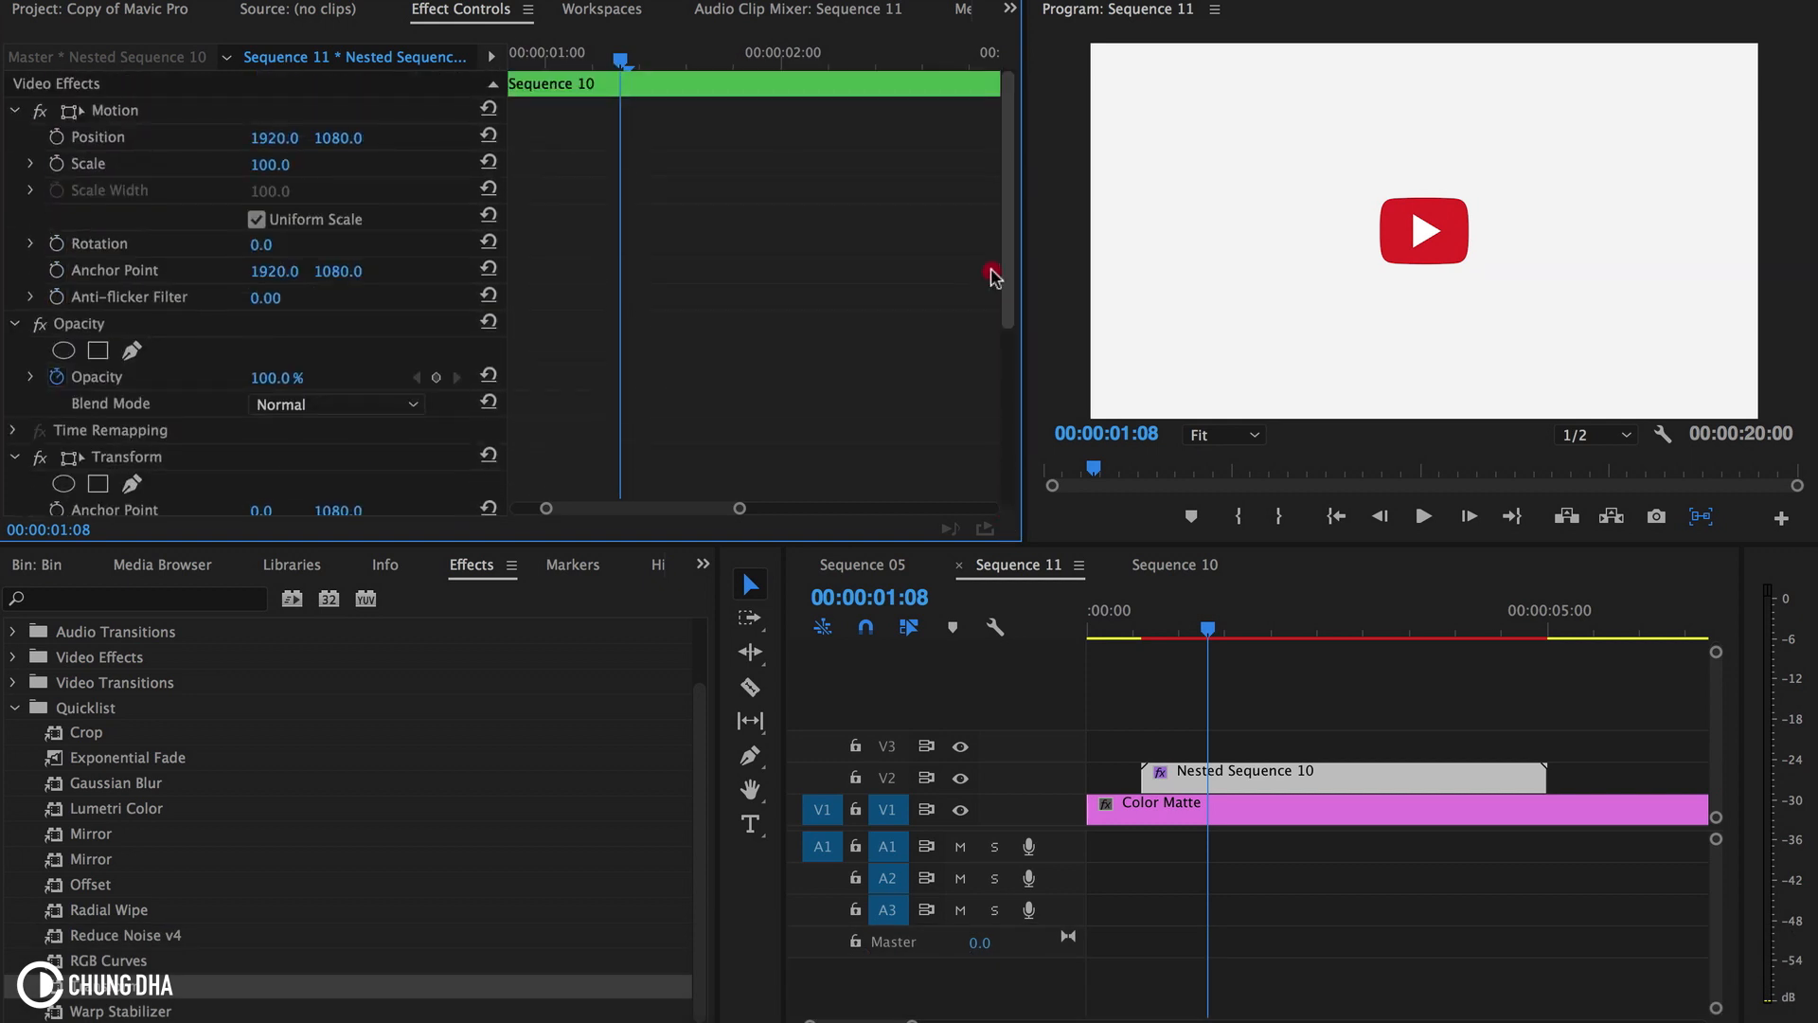
- Collapse the Transform effect and start animating the clip's Motion Scale with a keyframe at 00:00:01:16
click(15, 457)
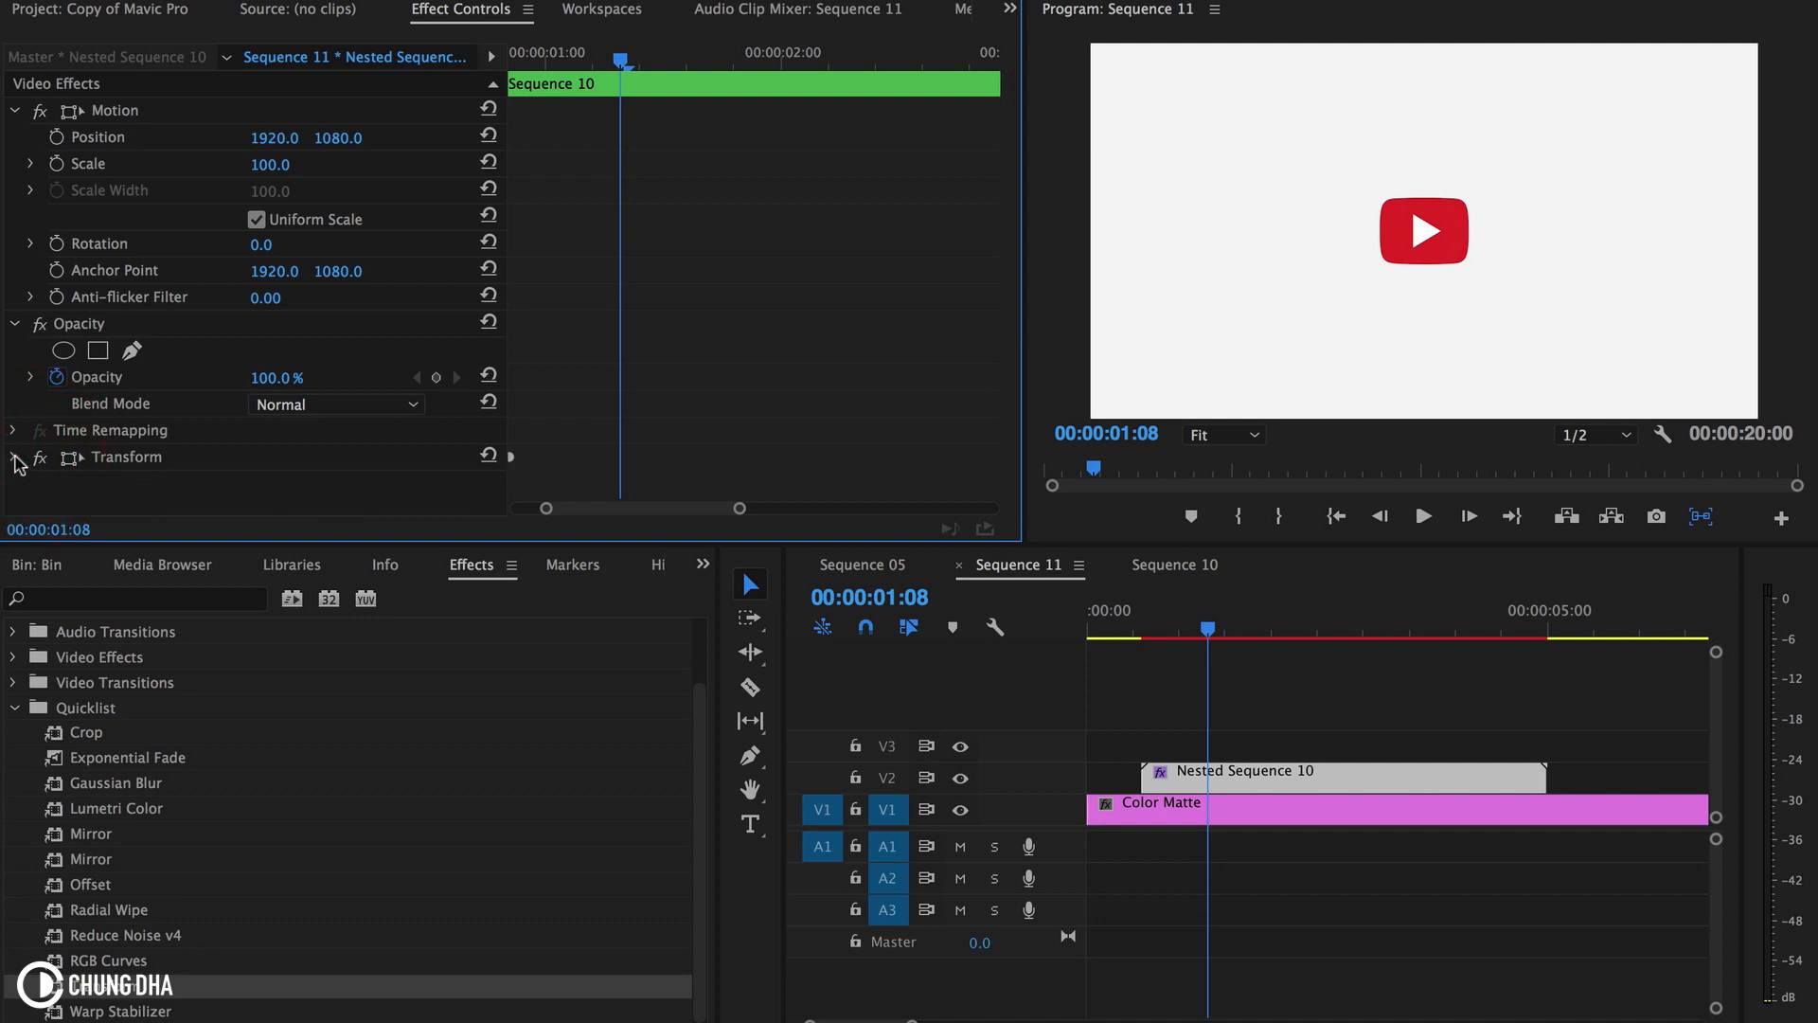
drag(740, 508, 795, 508)
drag(584, 74, 550, 78)
key(shift+Right)
key(shift+Right)
key(shift+Right)
key(shift+Right)
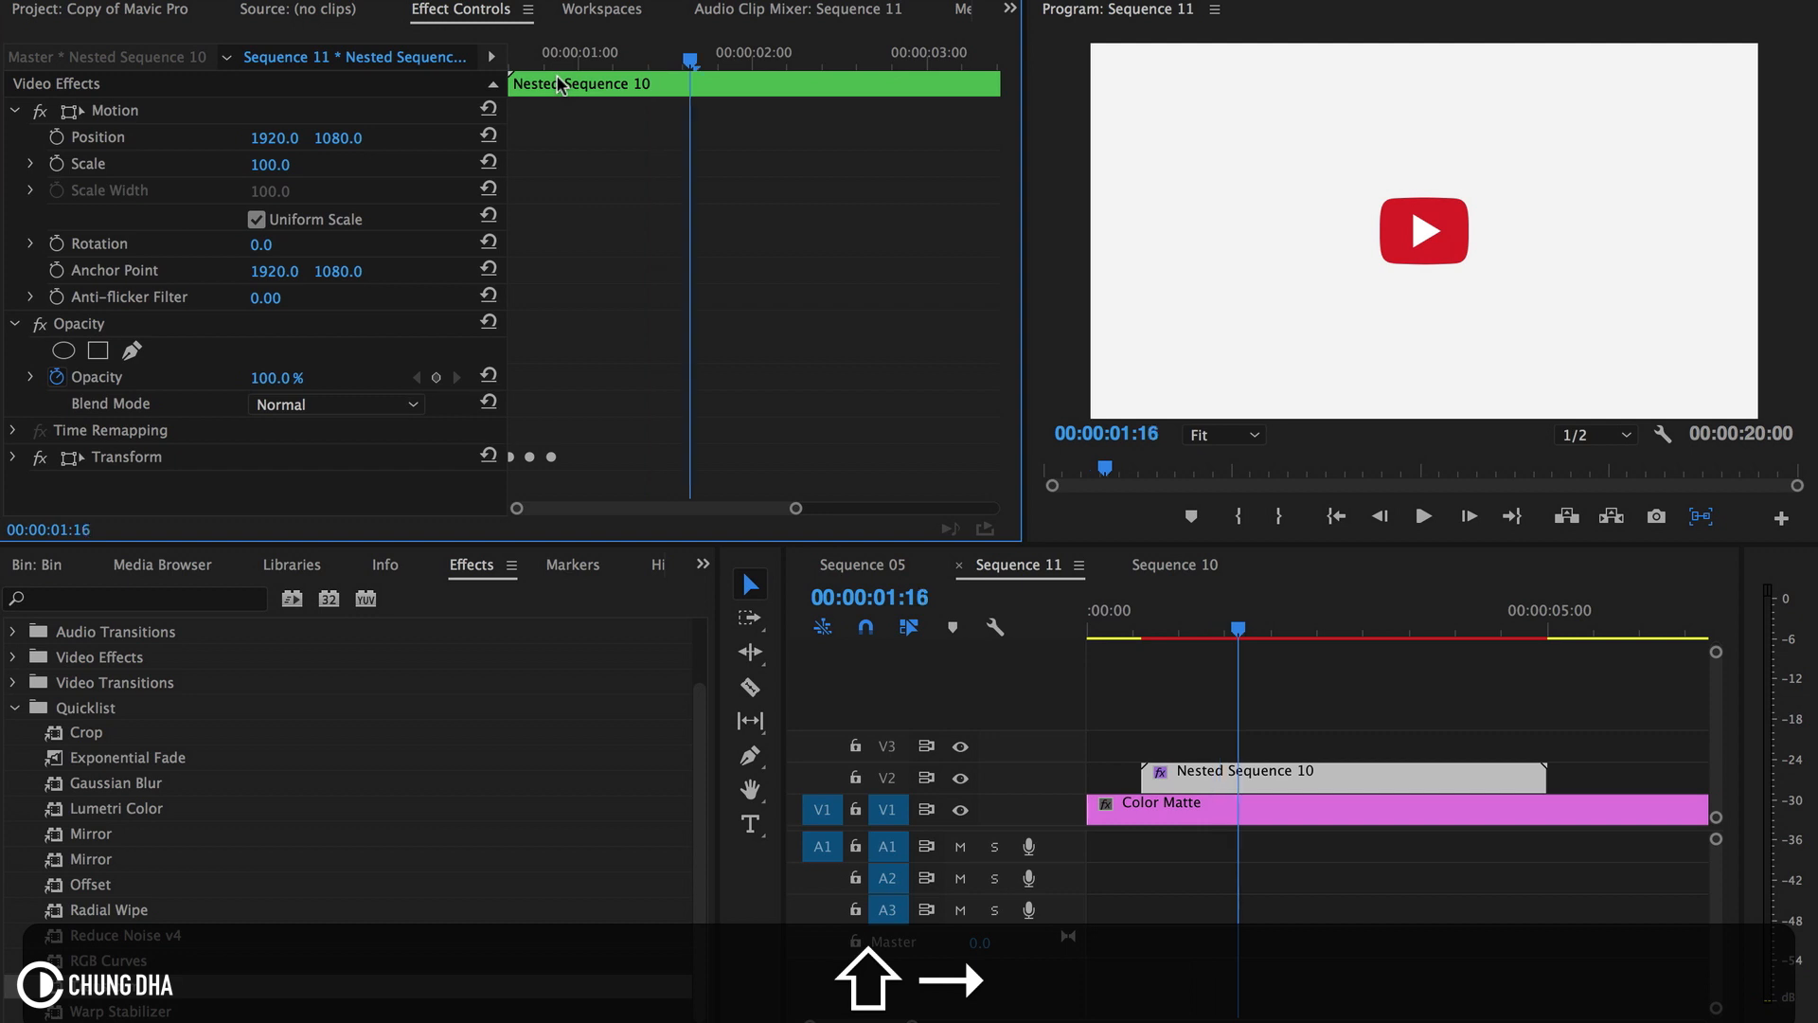
click(57, 163)
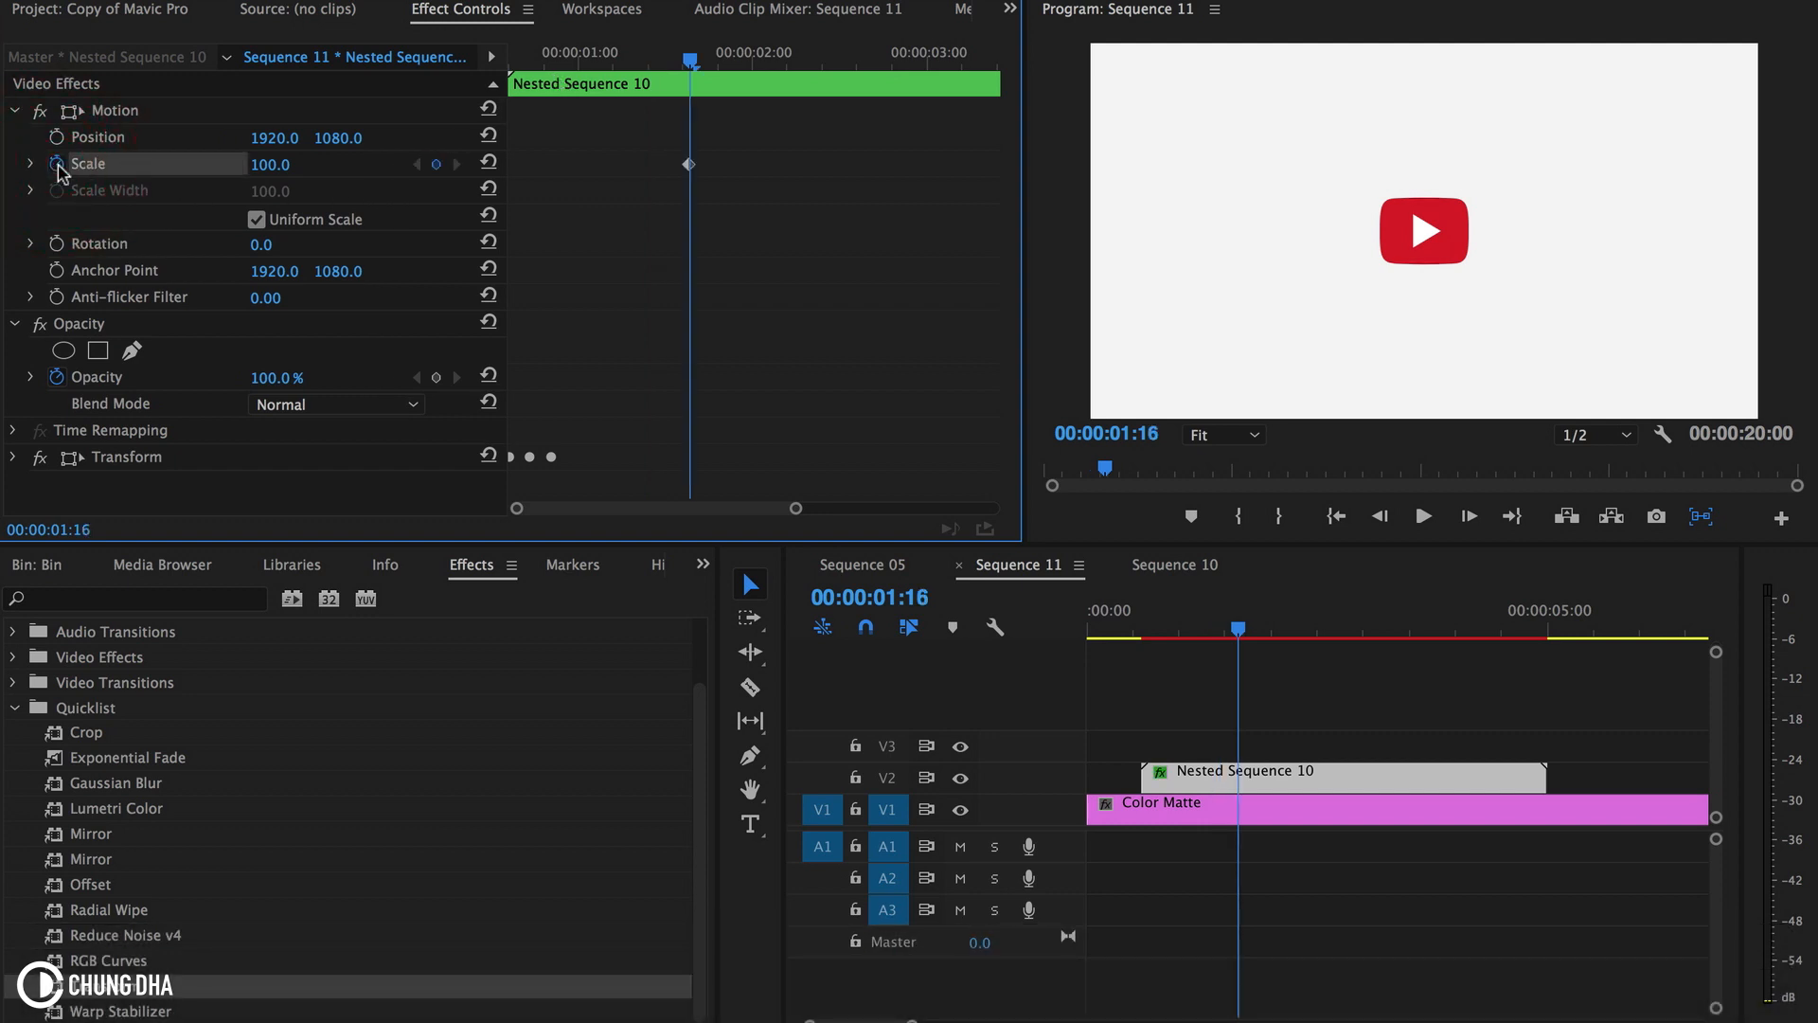
- Add a Motion Scale keyframe of 120 at 00:00:01:18, two frames after the first one
key(Right)
key(Right)
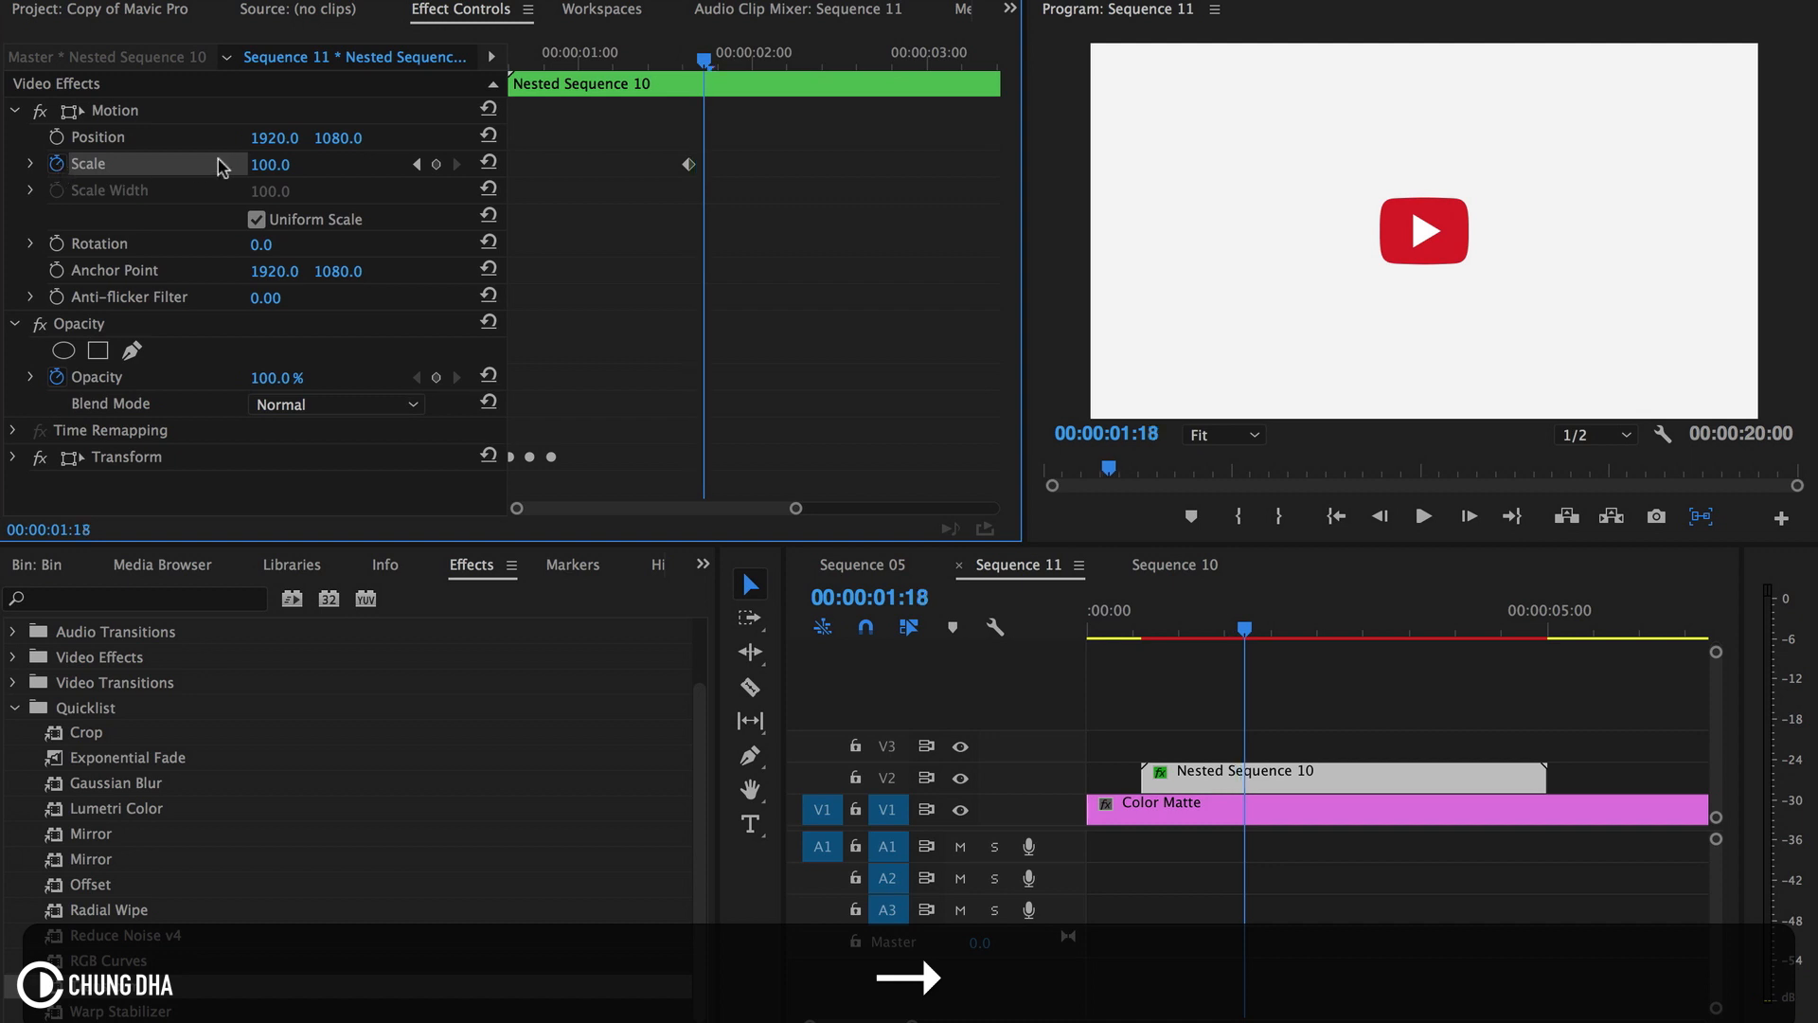
click(280, 164)
click(269, 164)
drag(271, 163, 263, 164)
text(2)
key(Return)
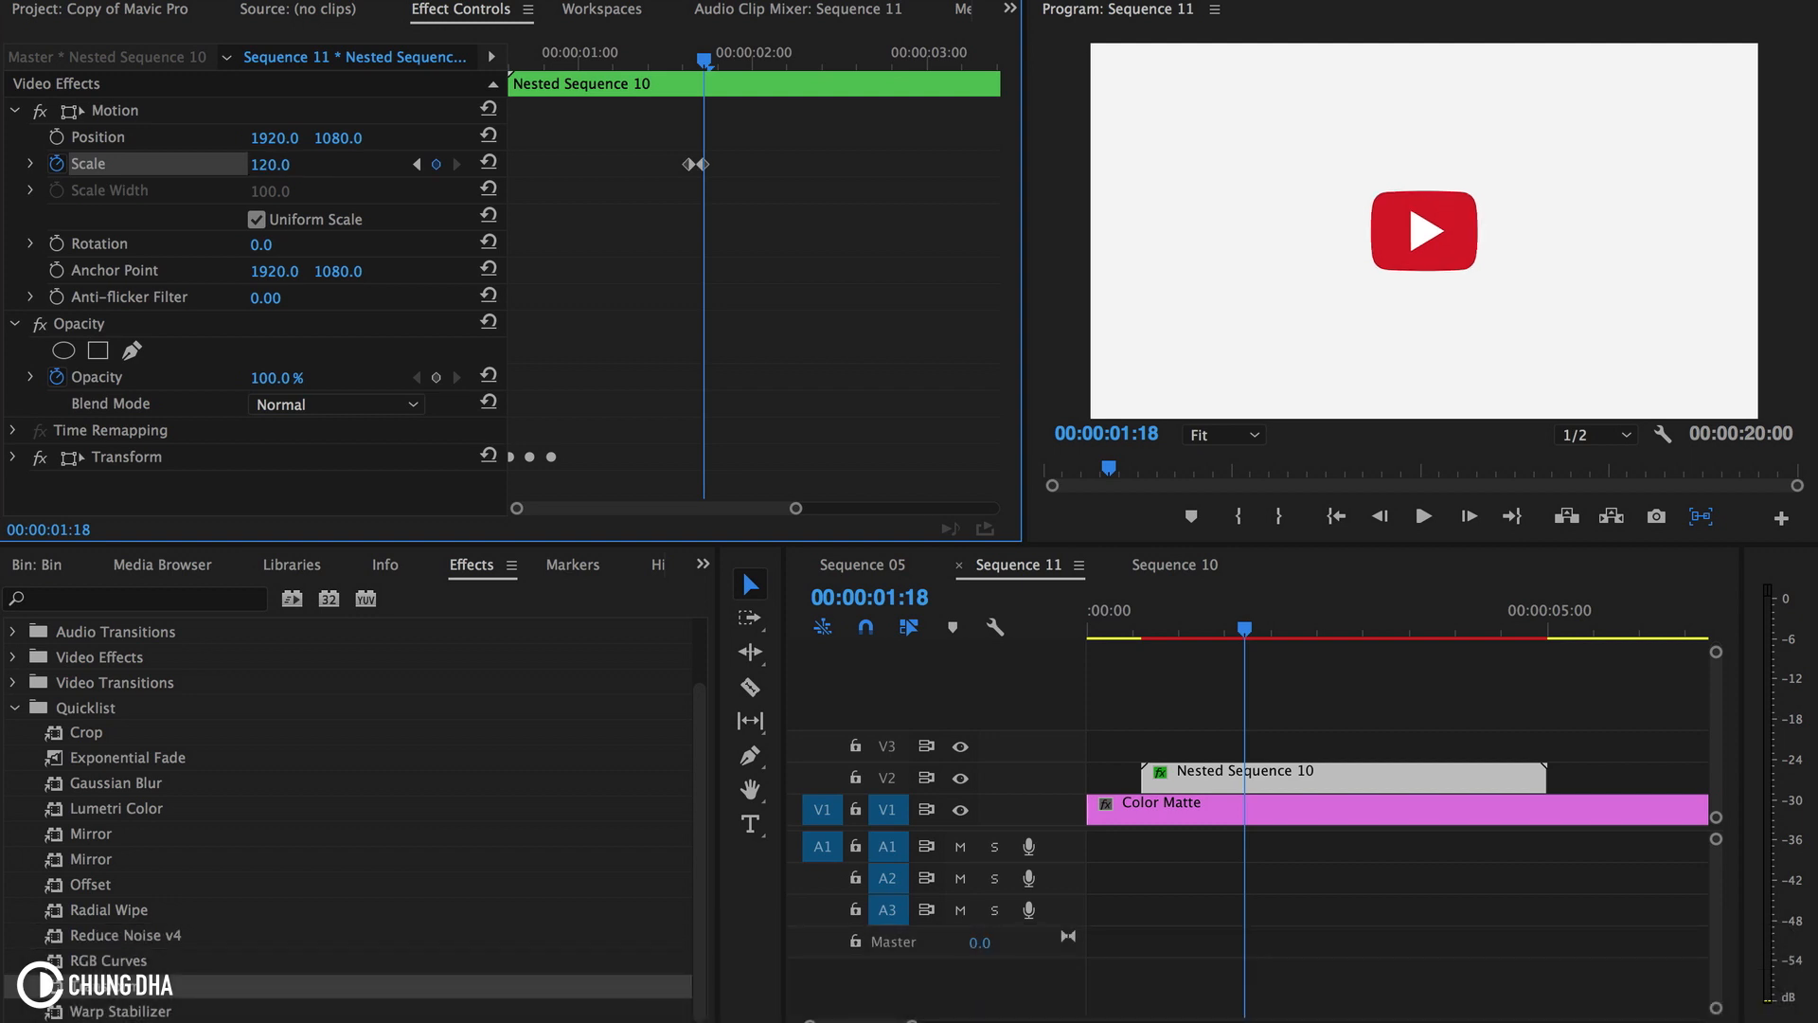
- Add a Motion Scale keyframe of 0 at 00:00:01:21, three frames after the 120 keyframe
key(Right)
key(Right)
key(Right)
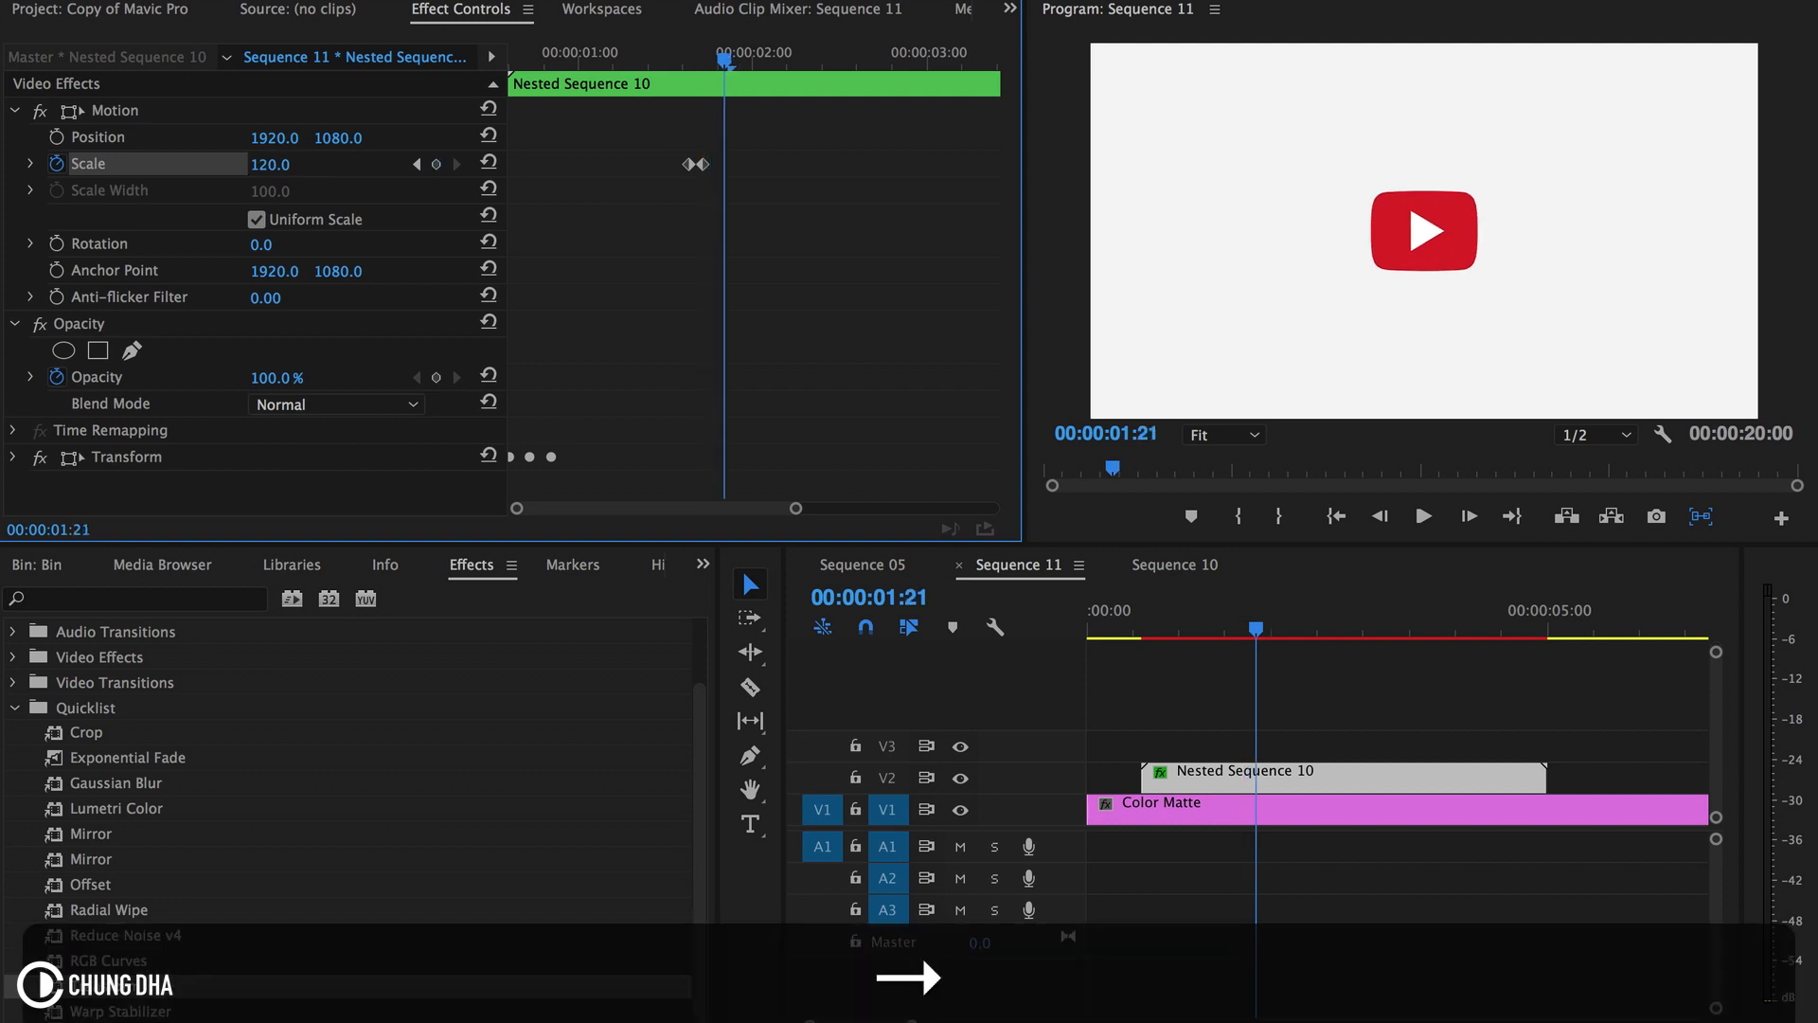
click(282, 163)
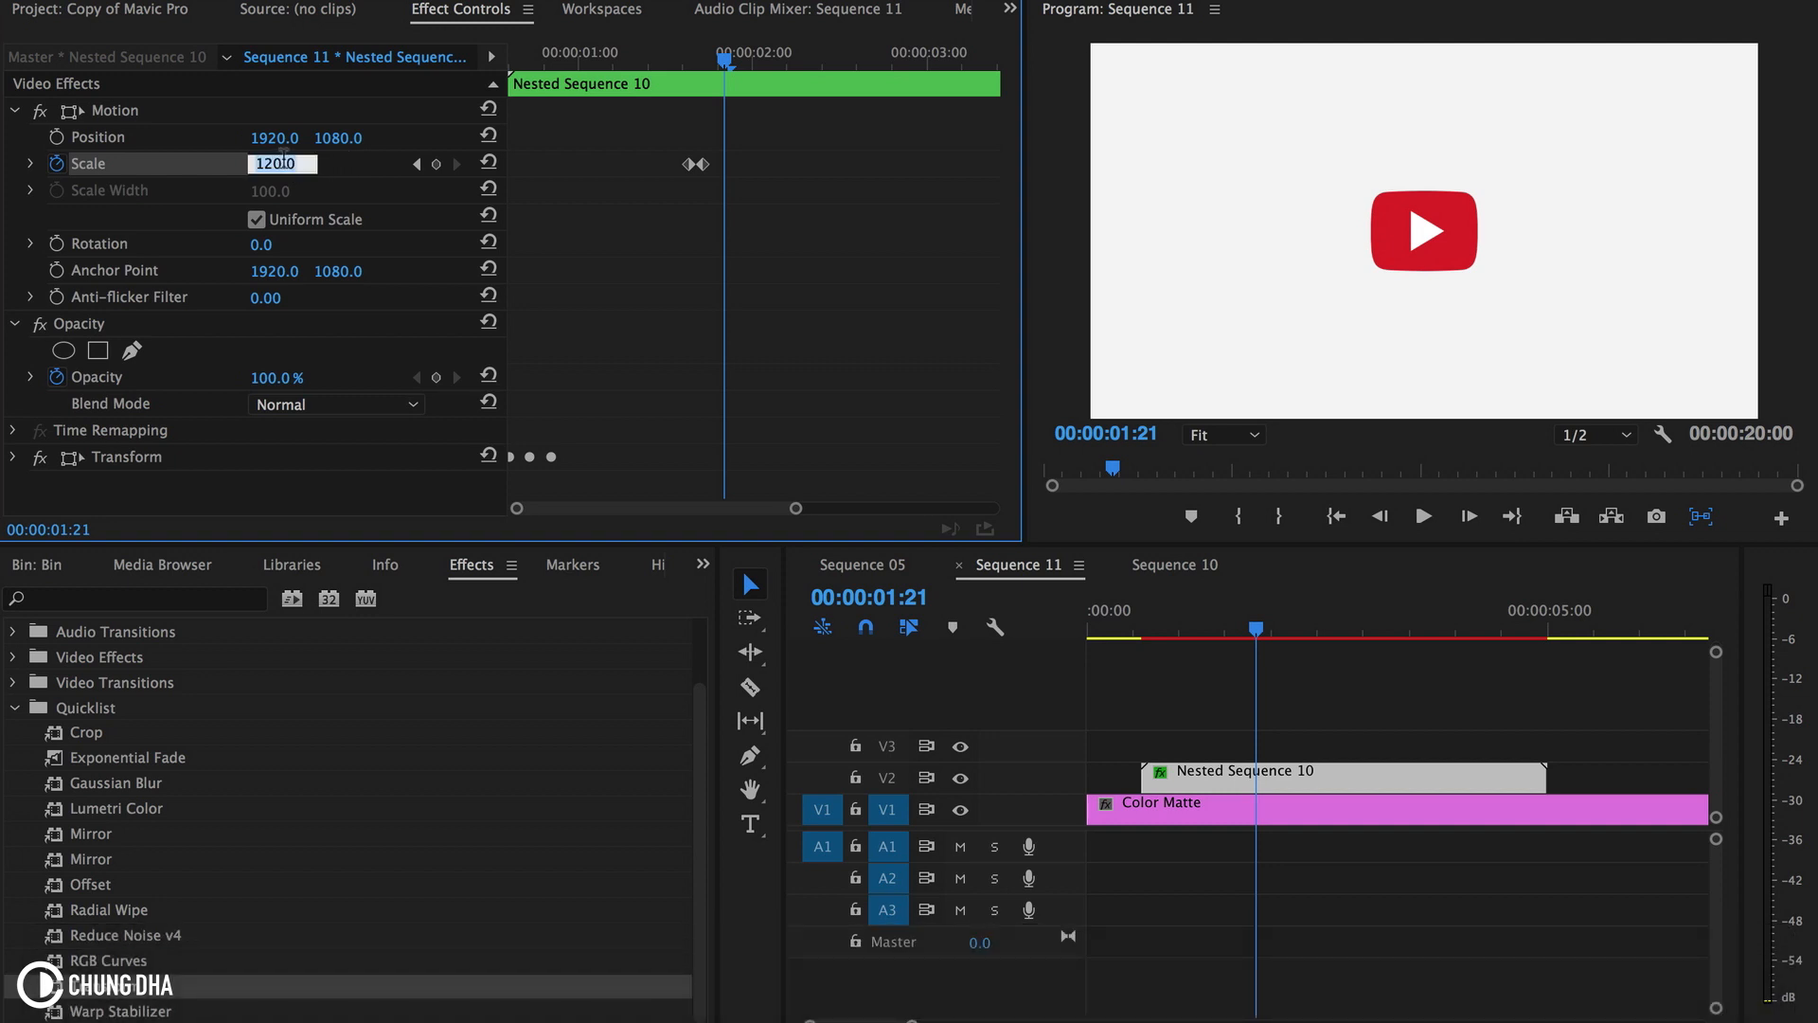
text(0)
key(Return)
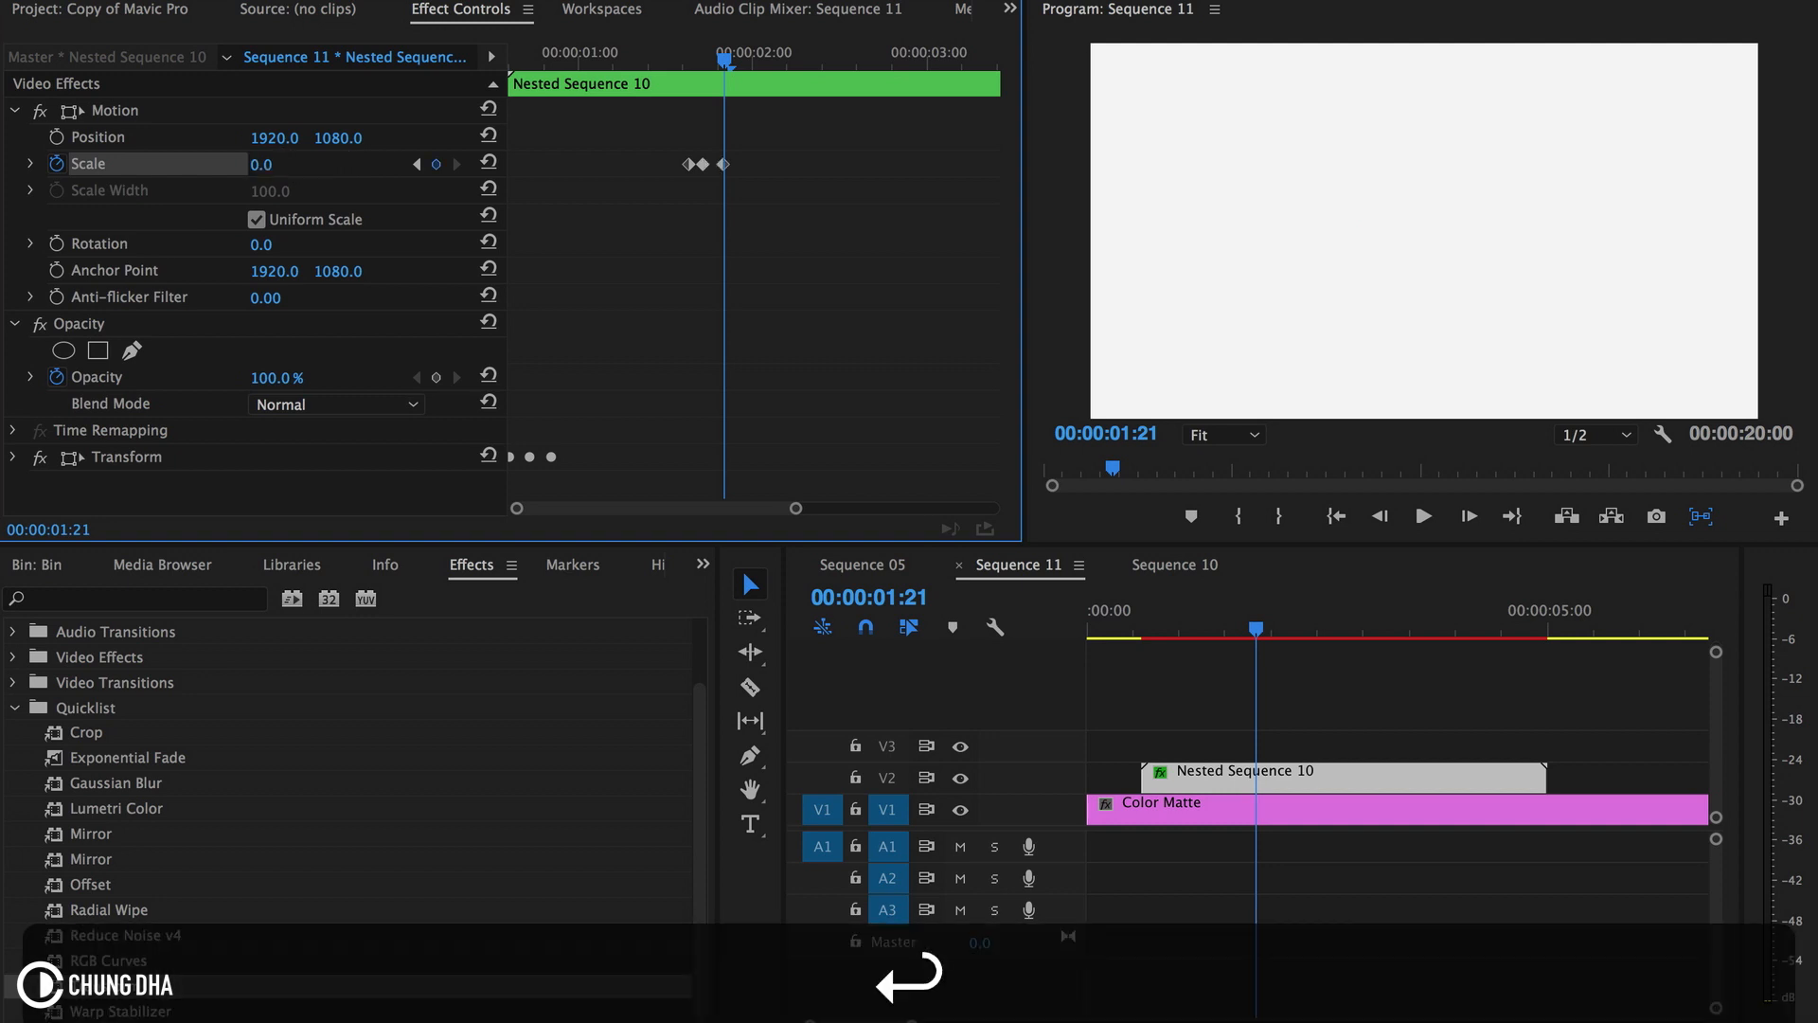
- Play back the opening of the sequence twice to review the logo's scale pop and disappearance
click(1236, 620)
drag(1235, 620, 962, 620)
key(space)
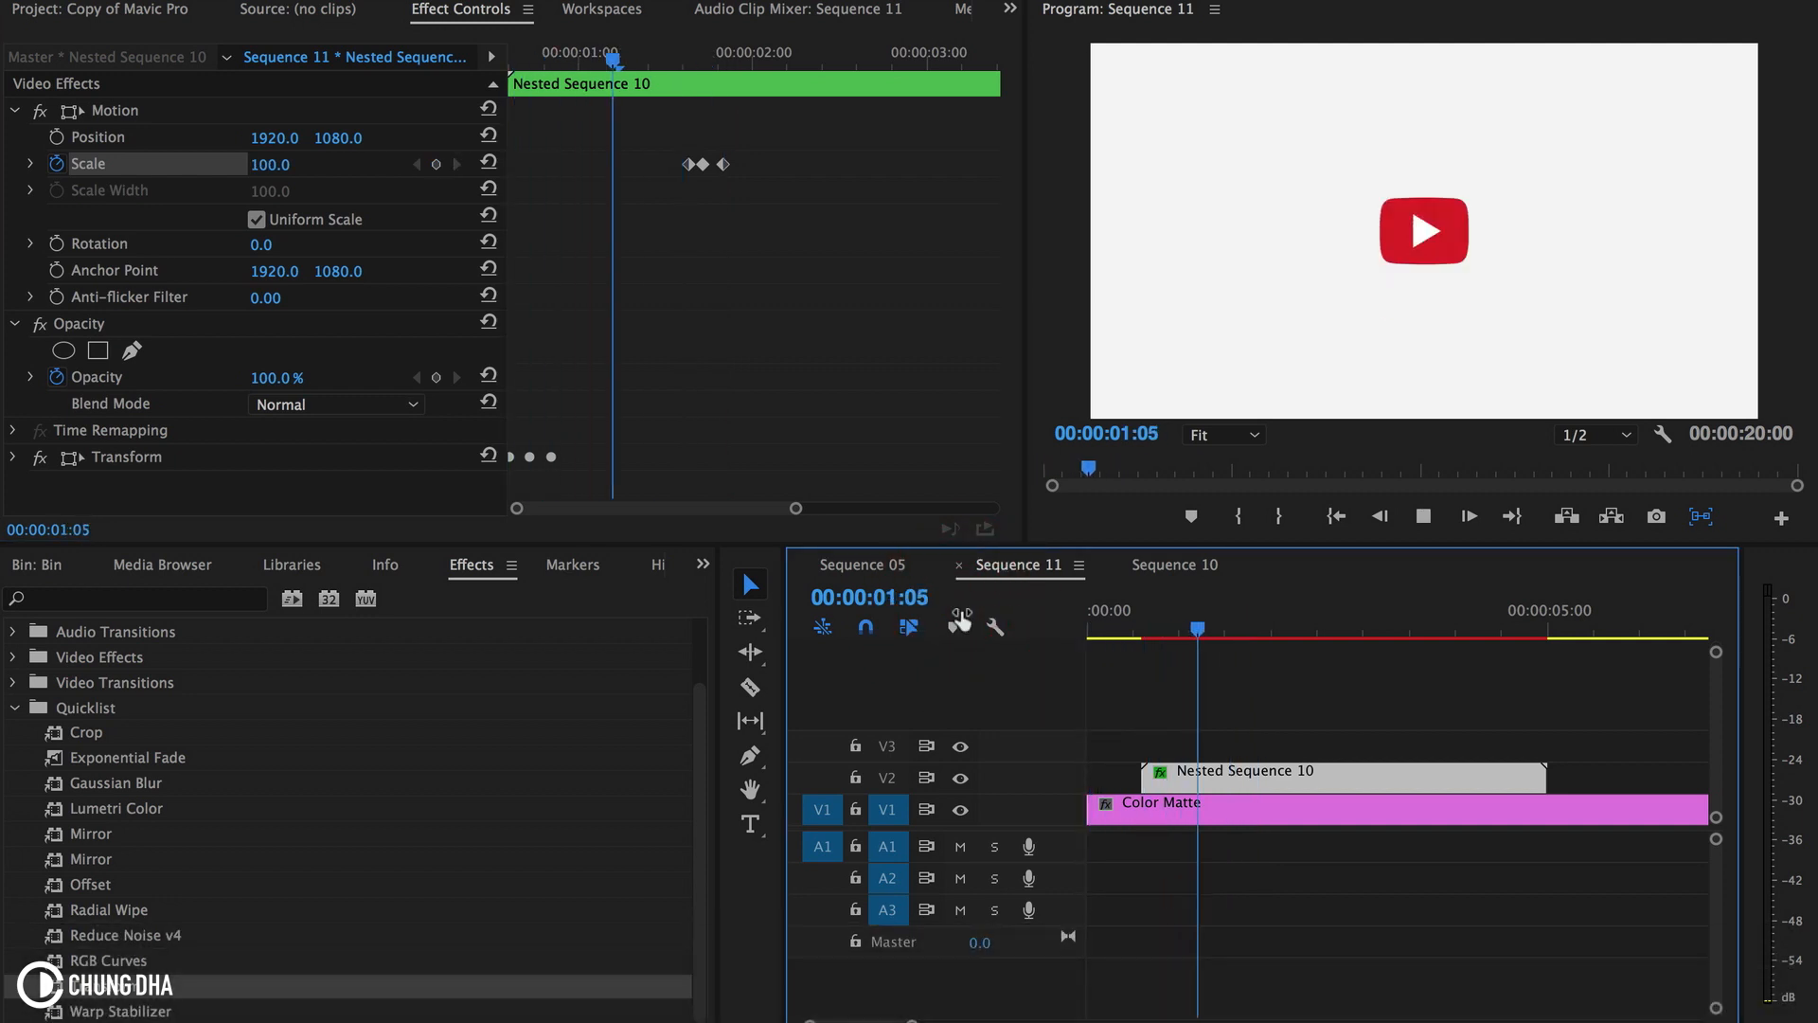
key(space)
drag(1172, 625, 949, 634)
key(space)
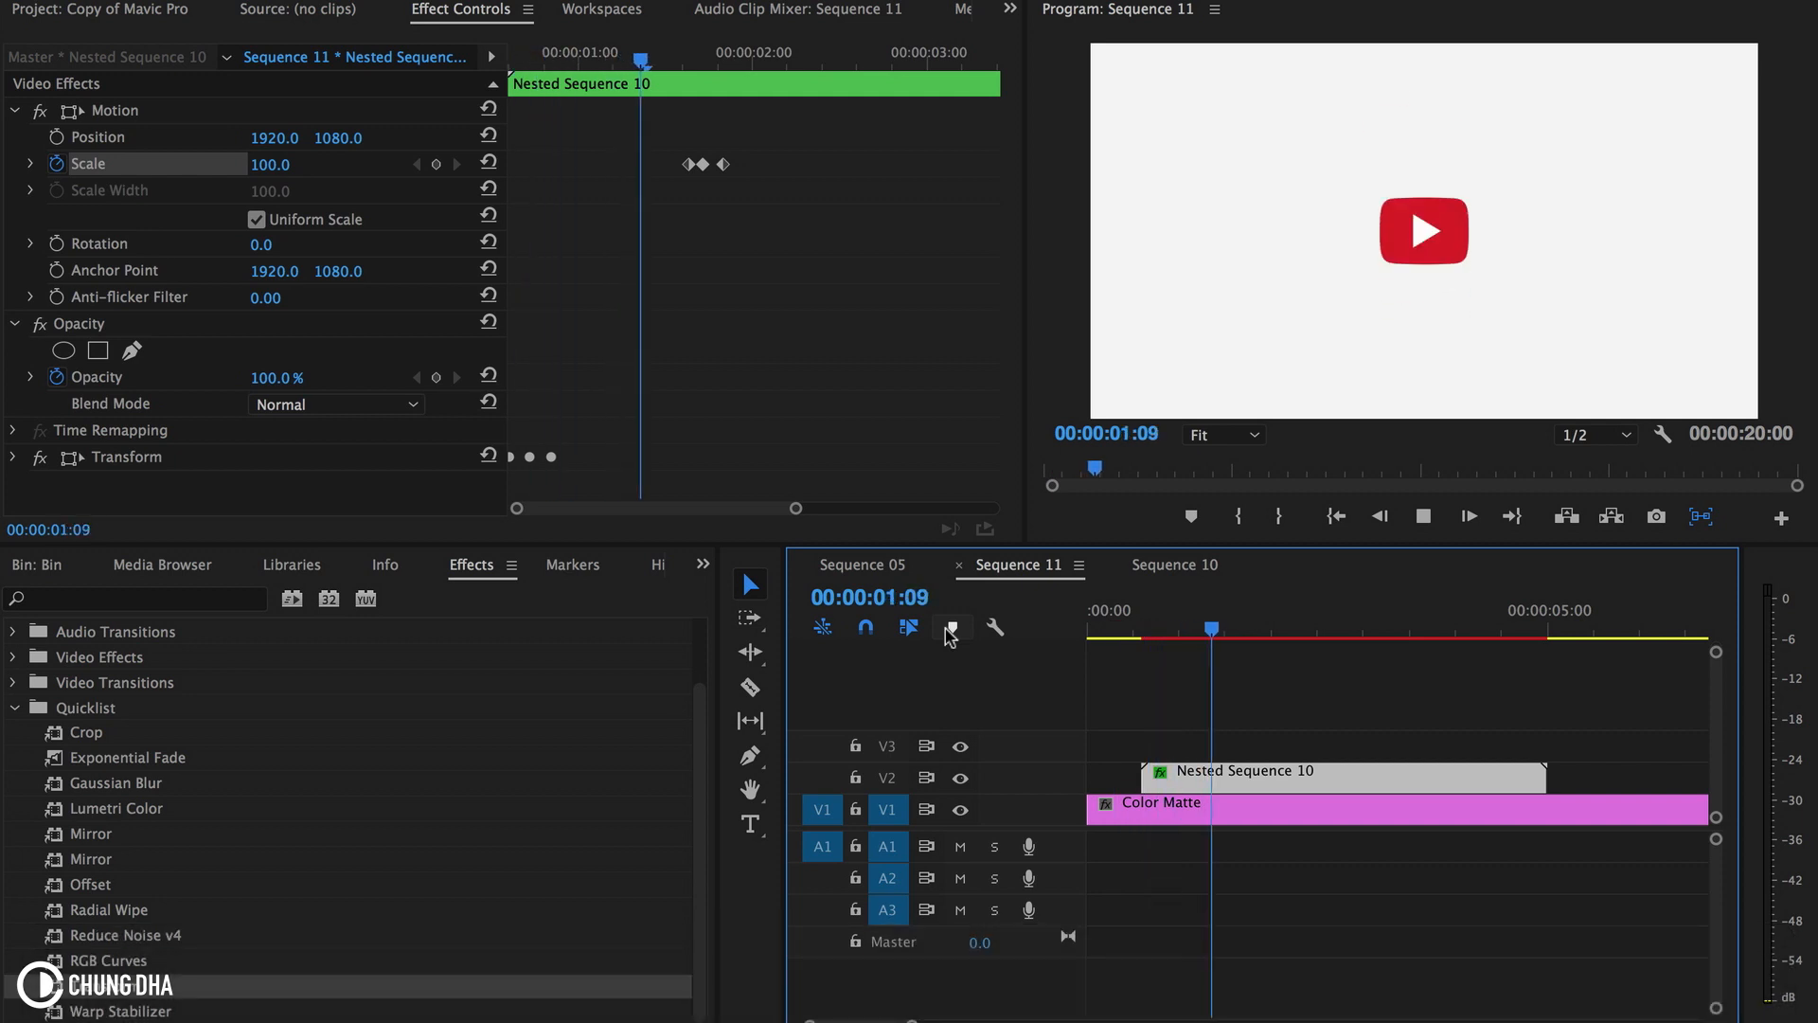
key(space)
- Collapse the nested clip's Motion and Opacity effects and park the playhead at 00:00:01:20, one frame before the last Scale keyframe
drag(667, 53, 725, 52)
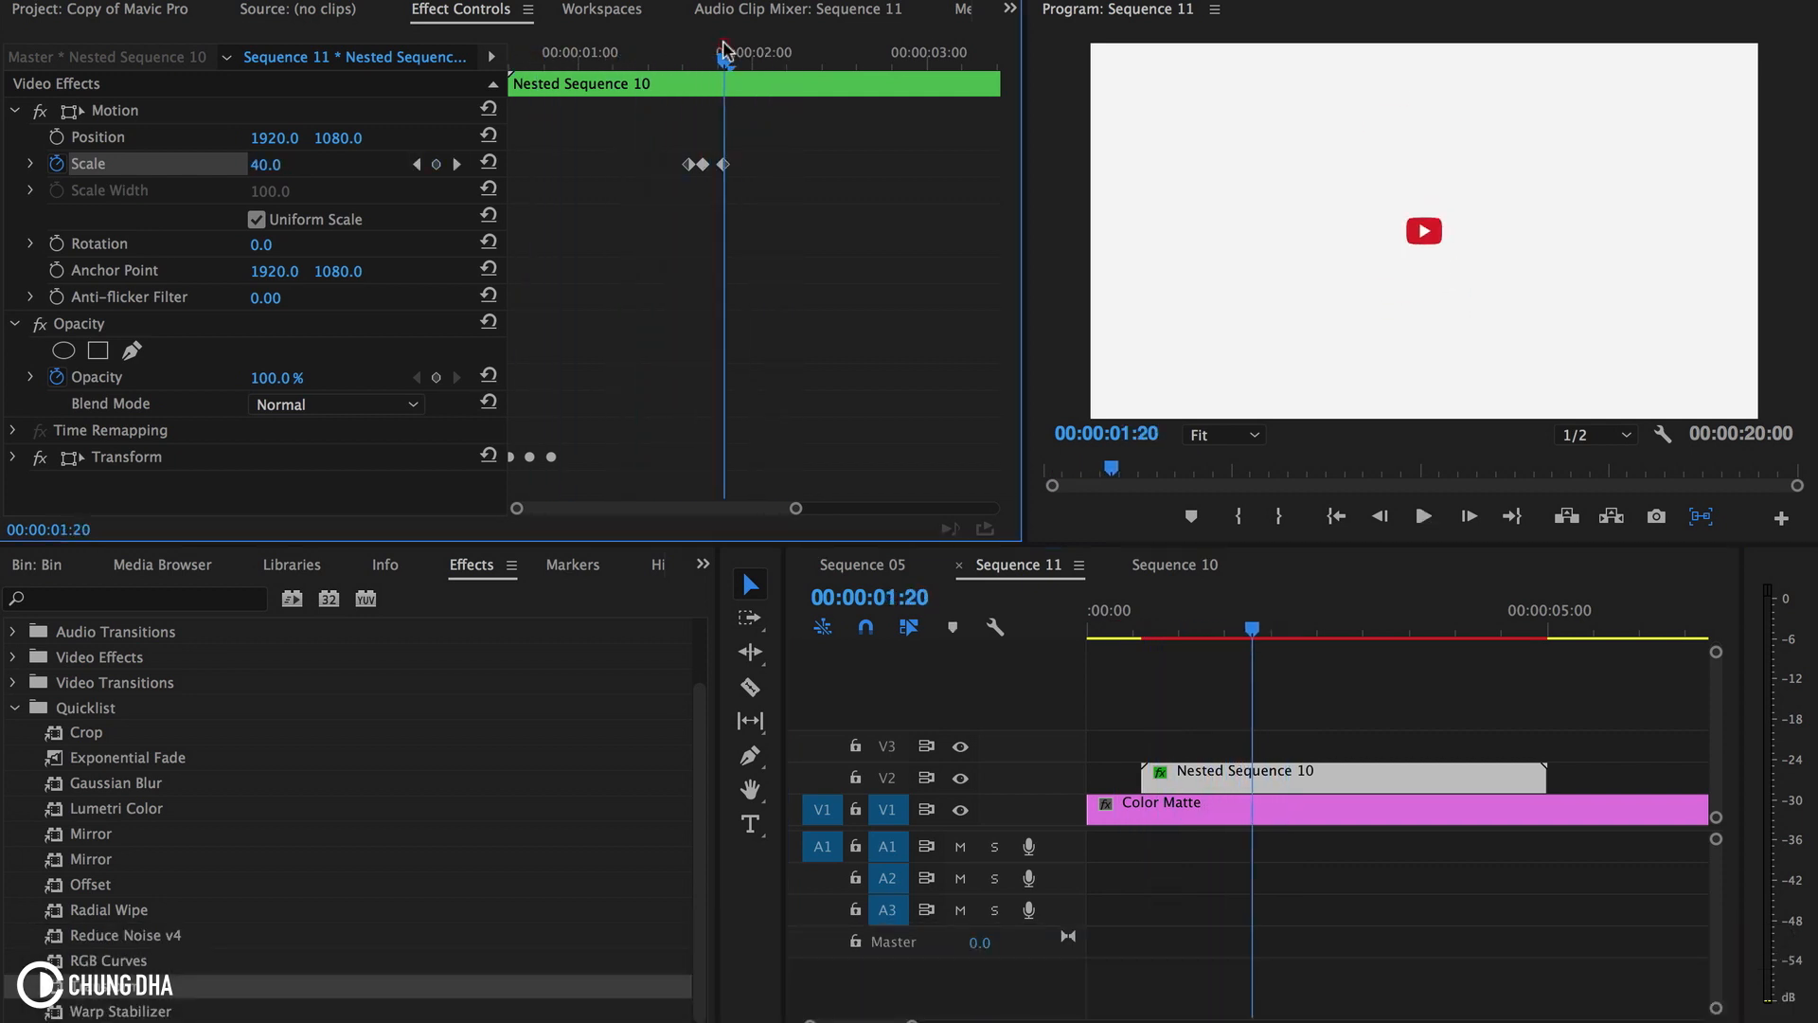
click(14, 110)
click(13, 136)
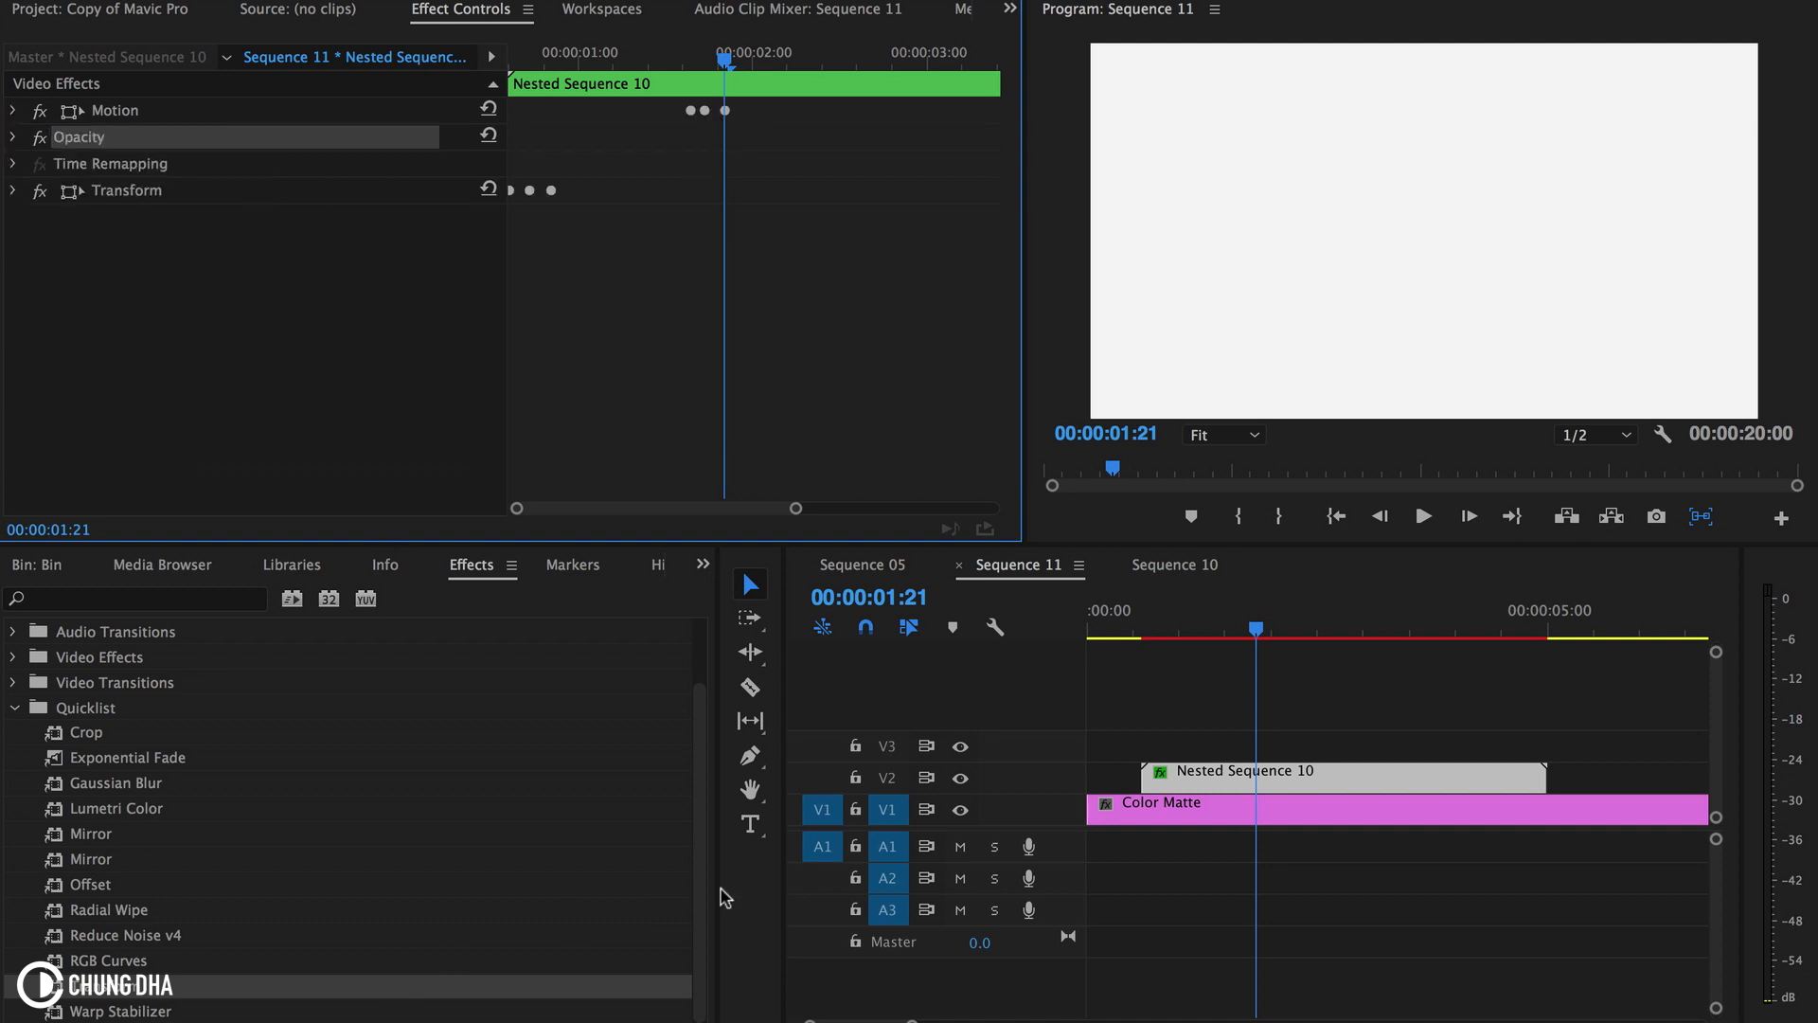
drag(805, 511, 680, 521)
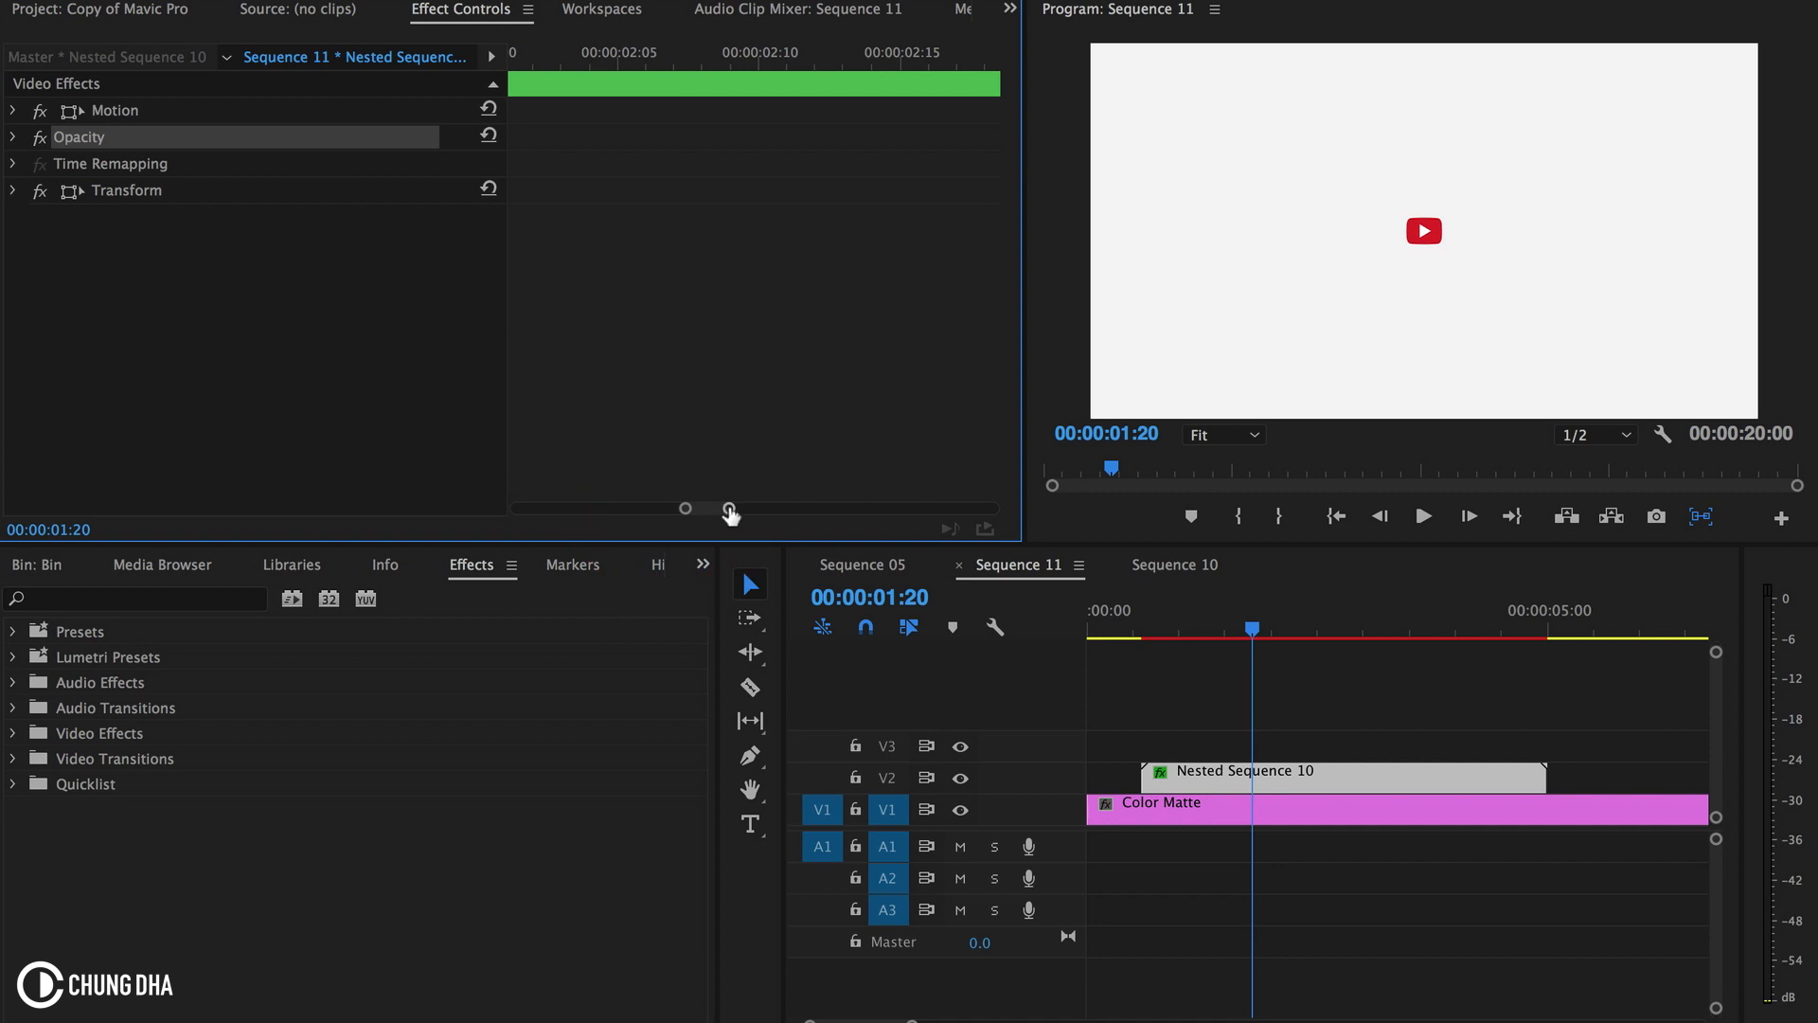
drag(729, 512, 755, 509)
mouse_move(542, 57)
mouse_down()
mouse_move(558, 59)
mouse_move(544, 62)
mouse_up()
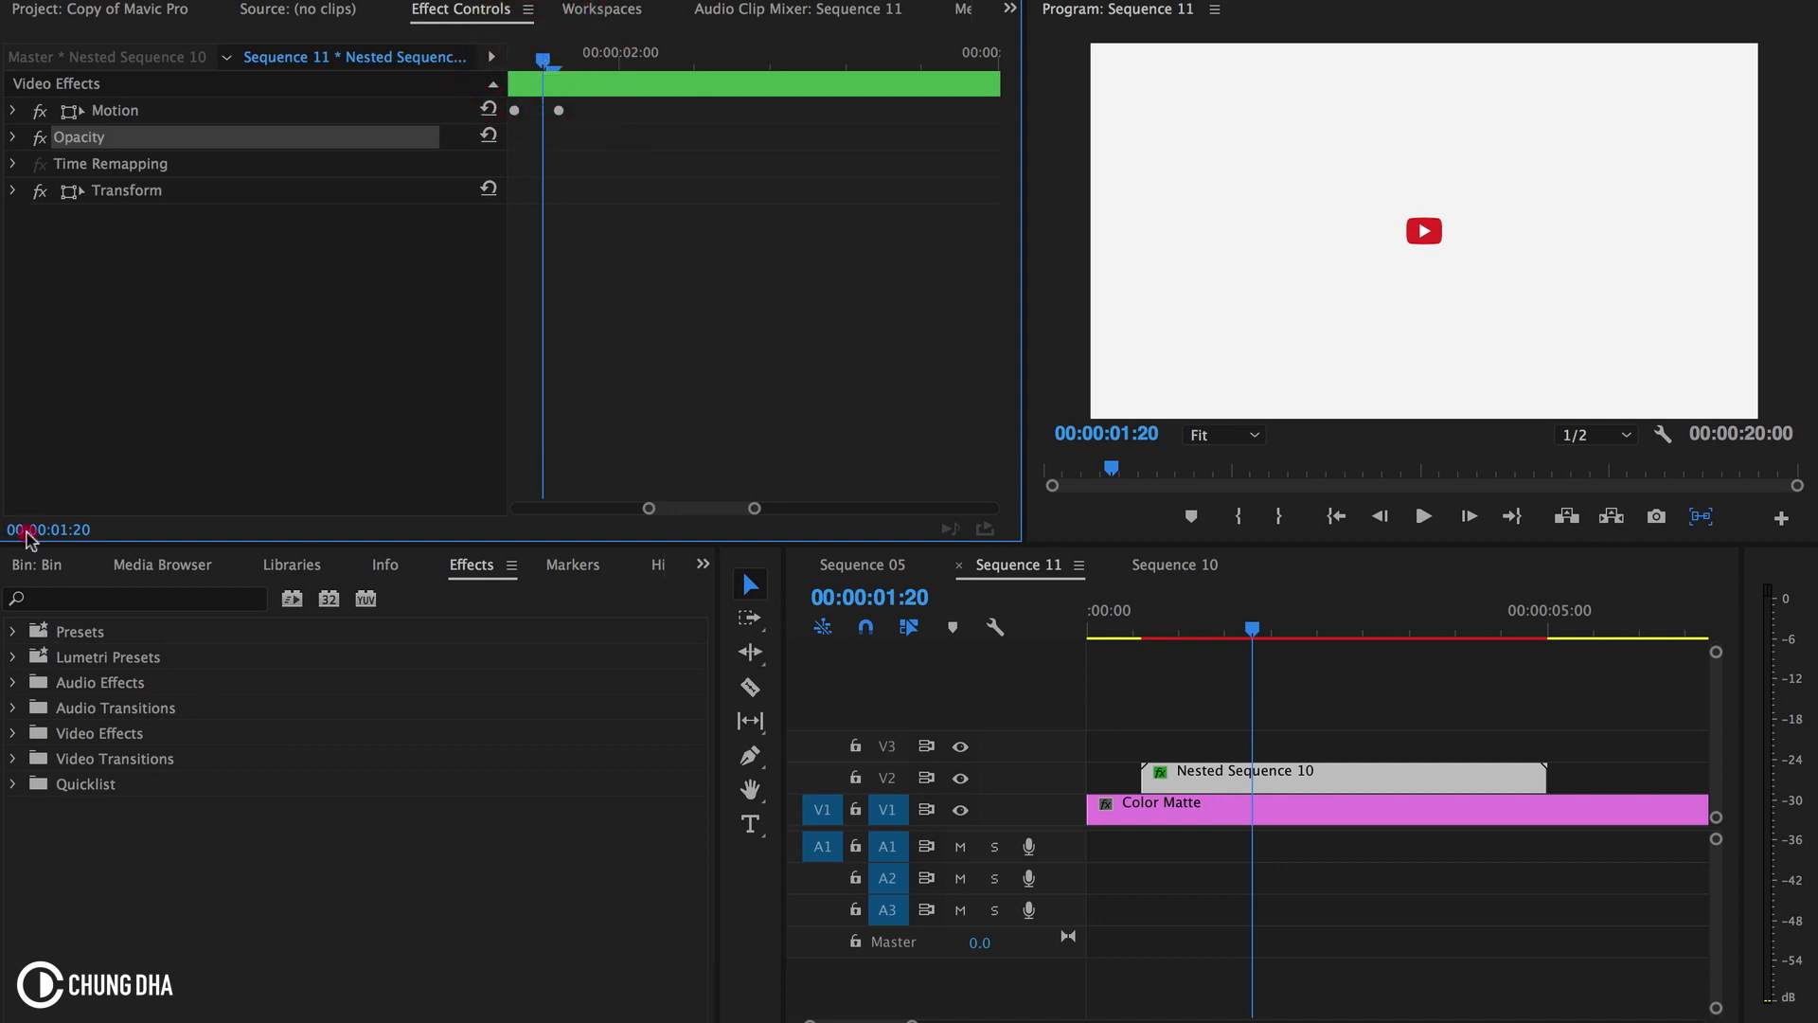
- Place the portrait photo from the project bin on track V3, starting at 00:00:01:20
click(36, 565)
scroll(488, 691, up, 15)
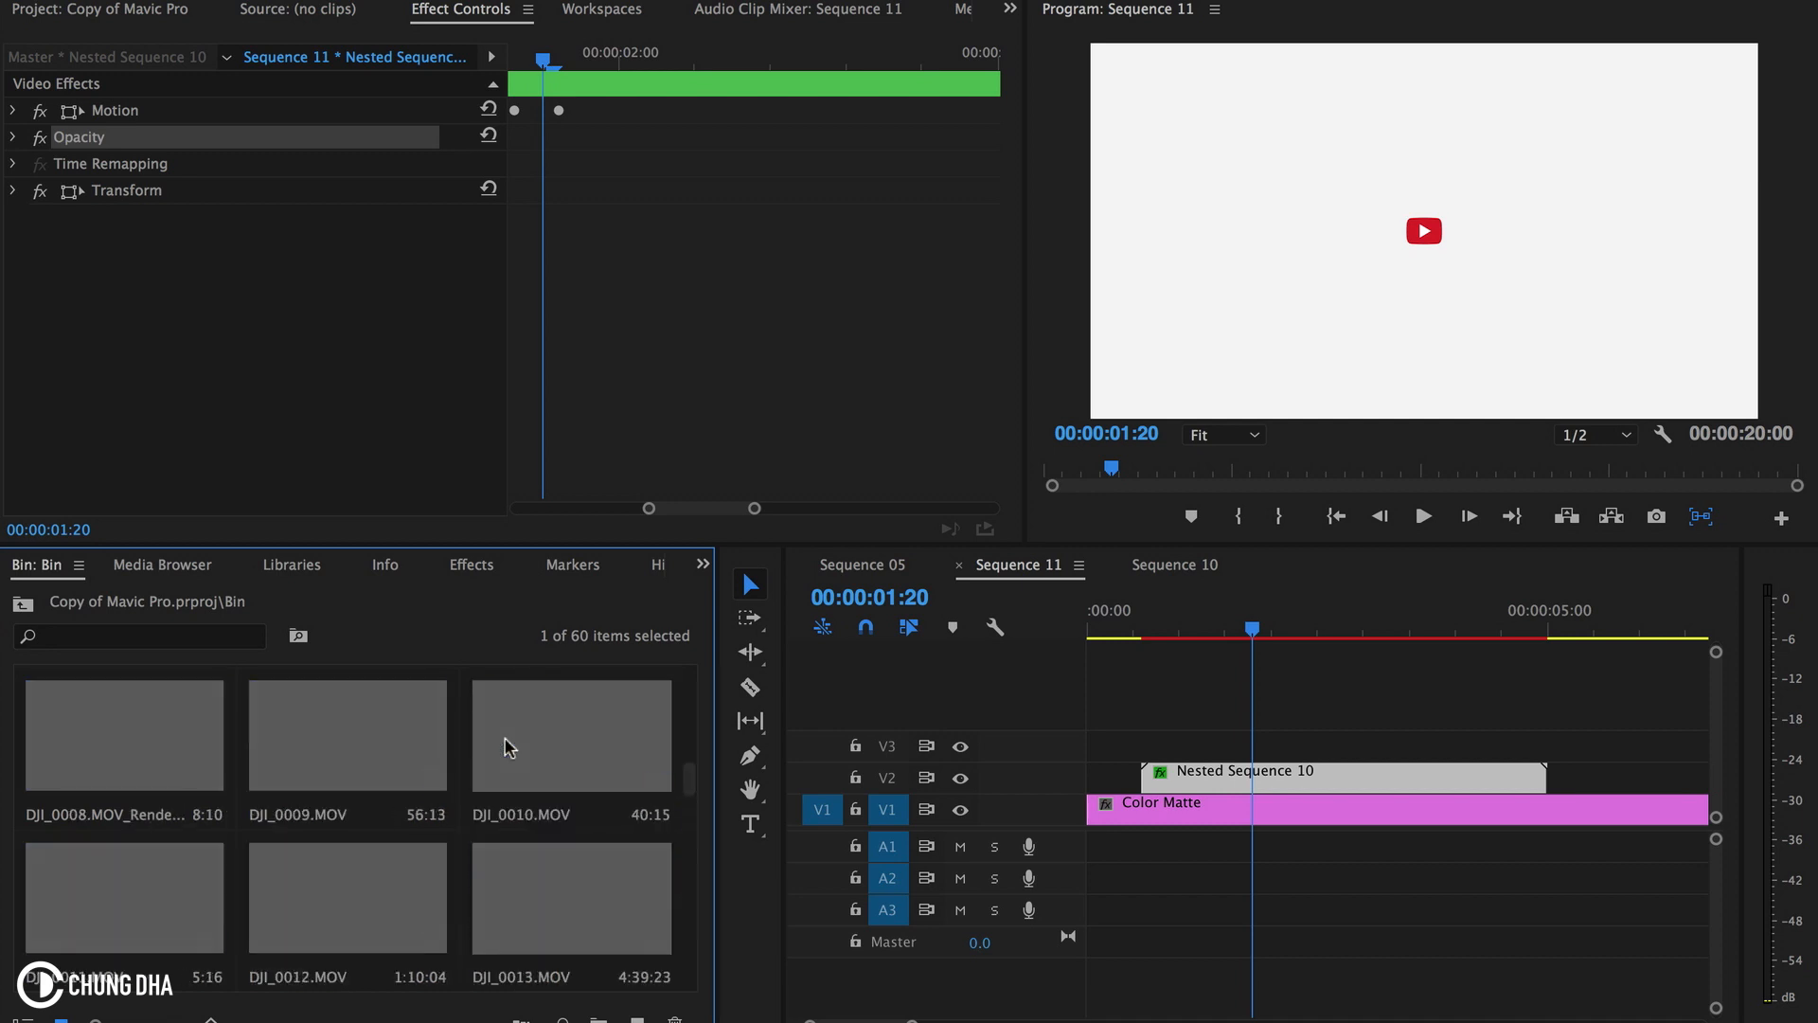
drag(326, 729, 1252, 751)
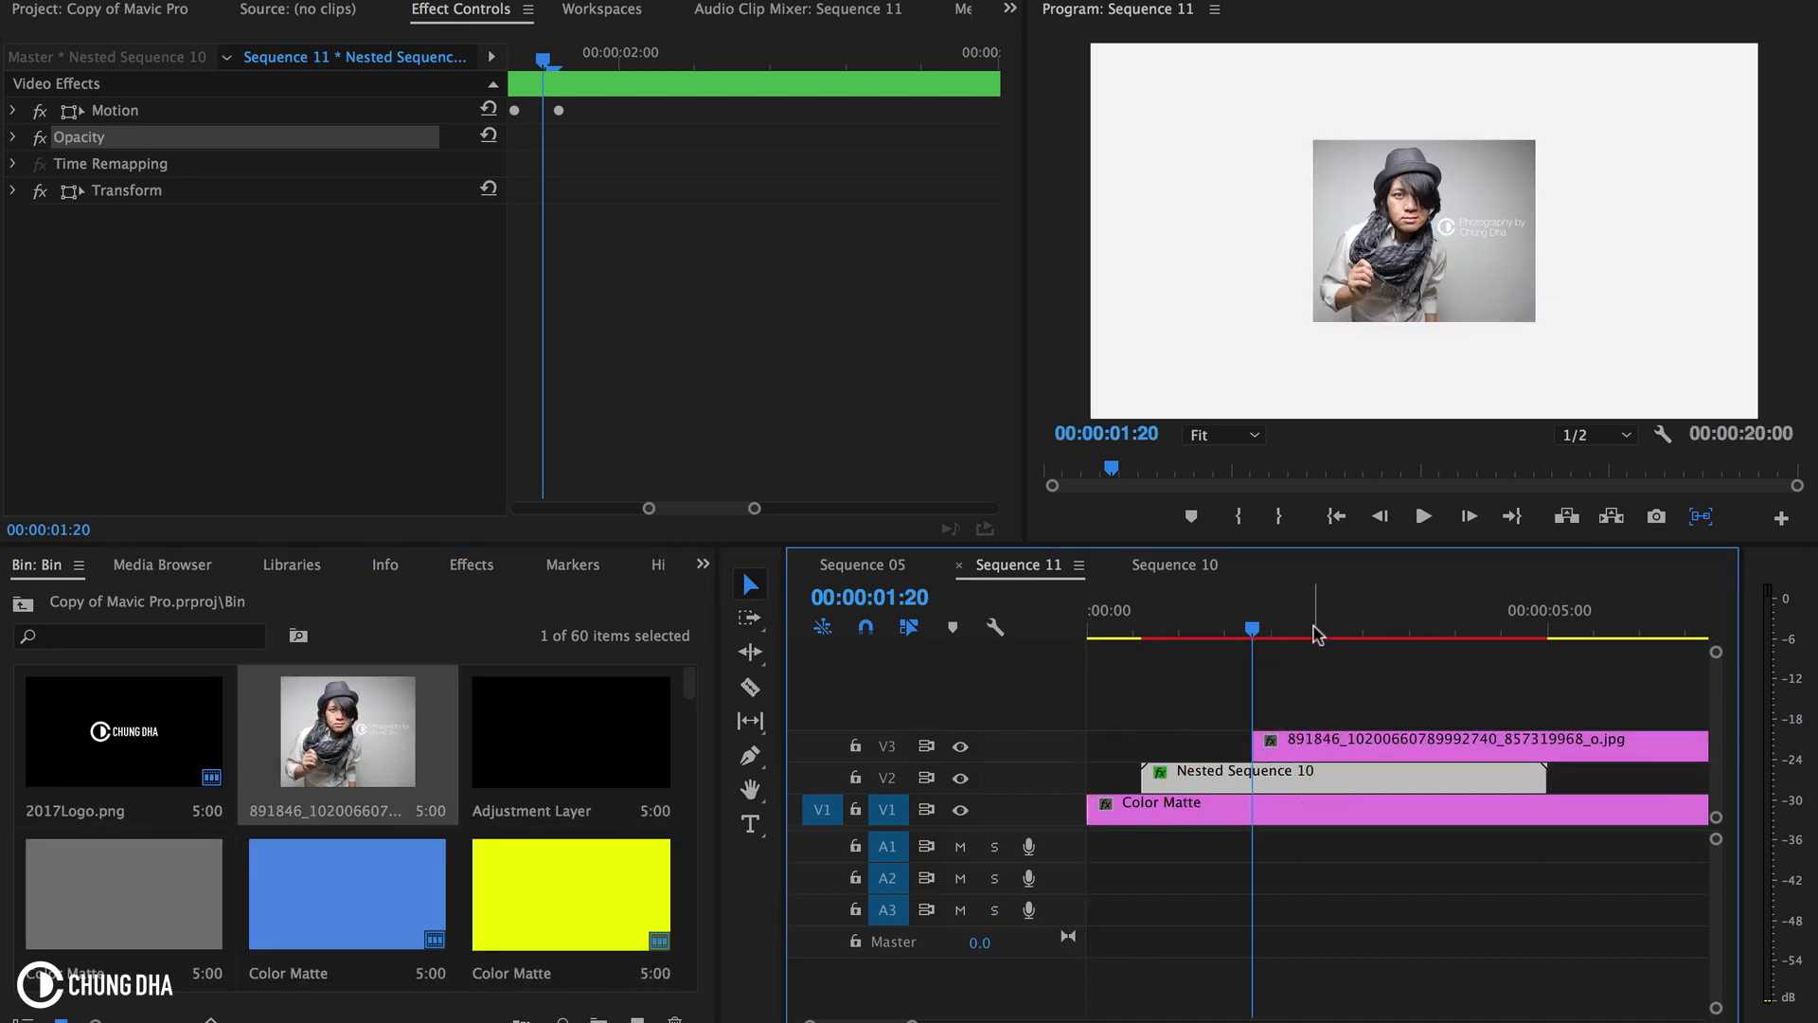
- Find the Circle video effect under Generate and apply it to the portrait photo clip on V3
click(1310, 742)
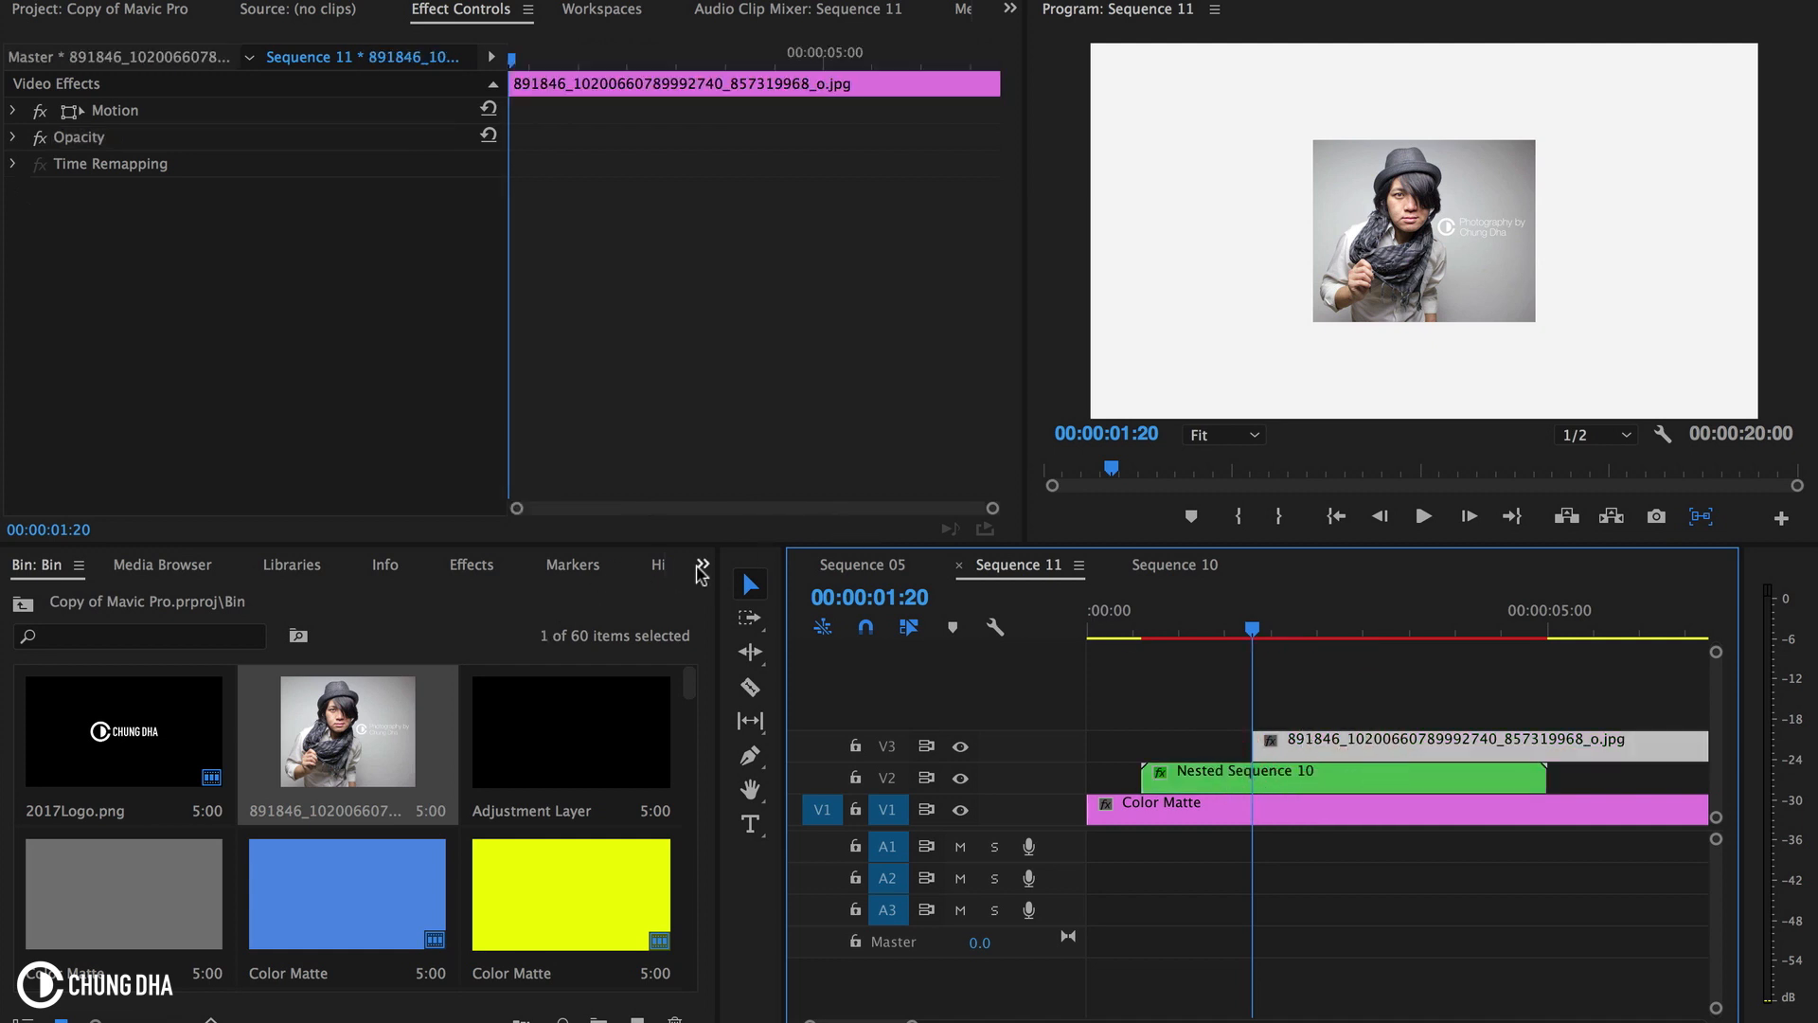
click(701, 568)
click(748, 708)
click(148, 596)
text(circle)
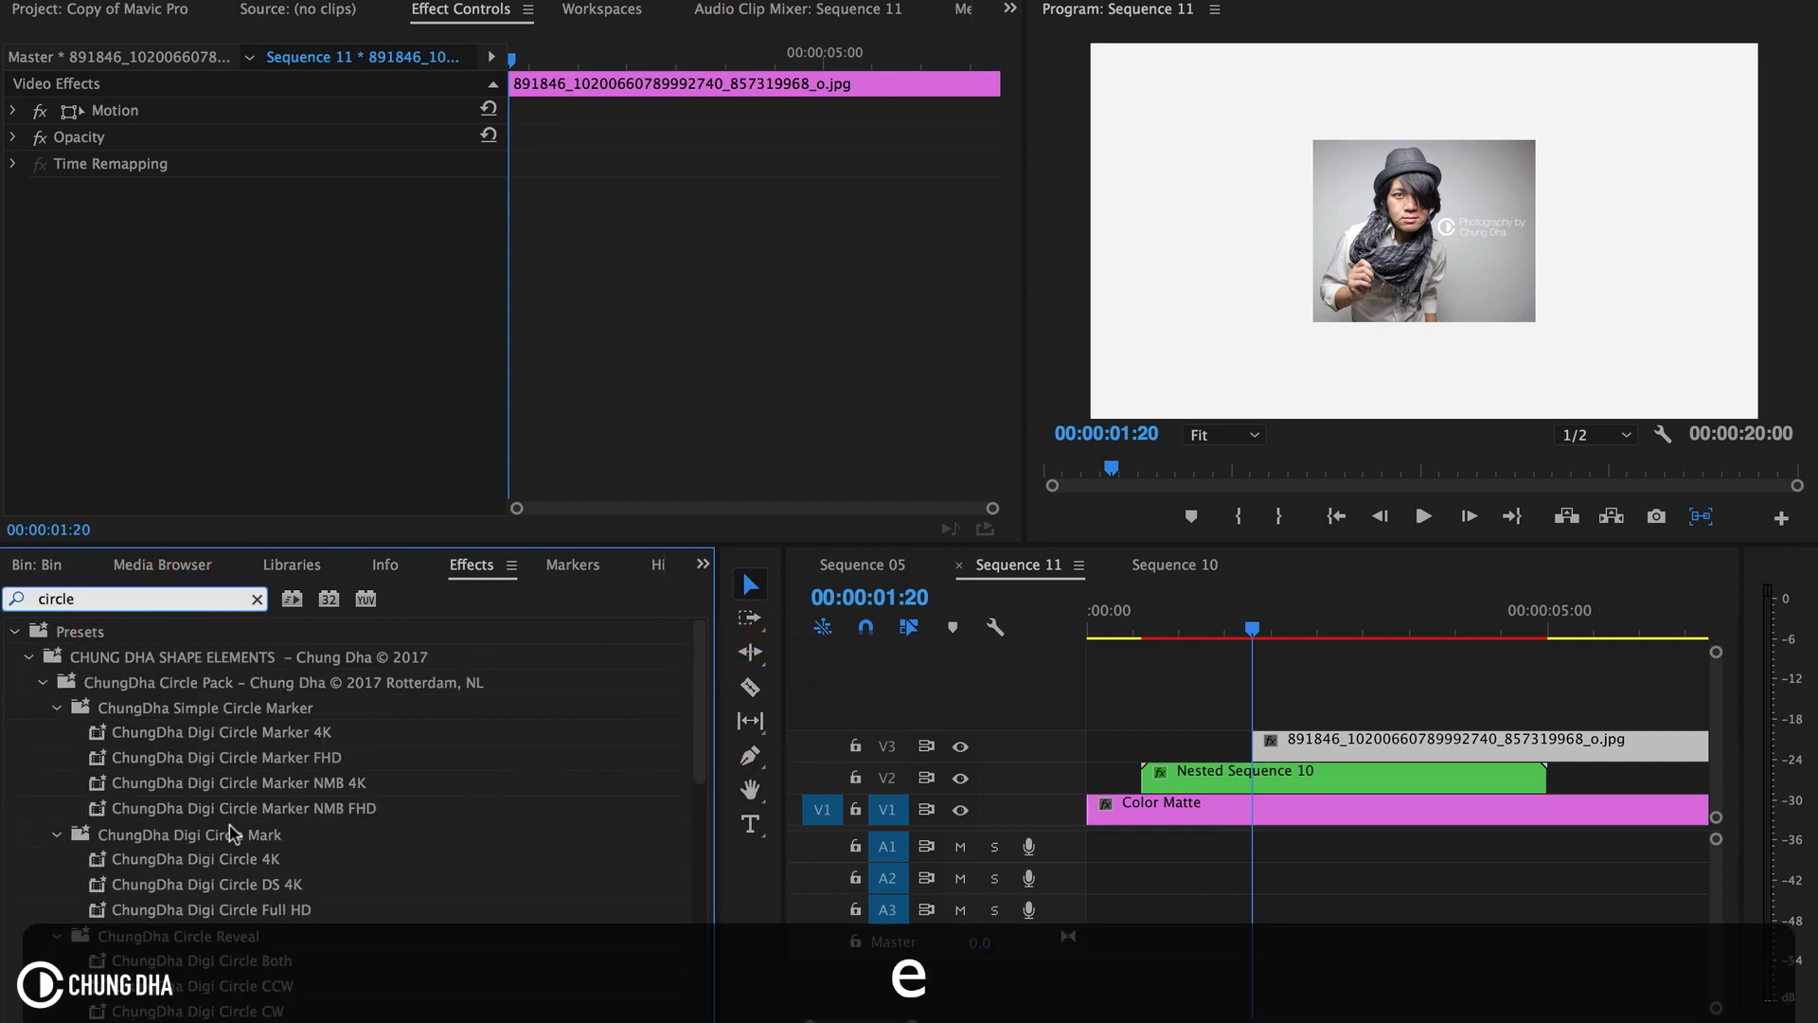
scroll(234, 838, down, 10)
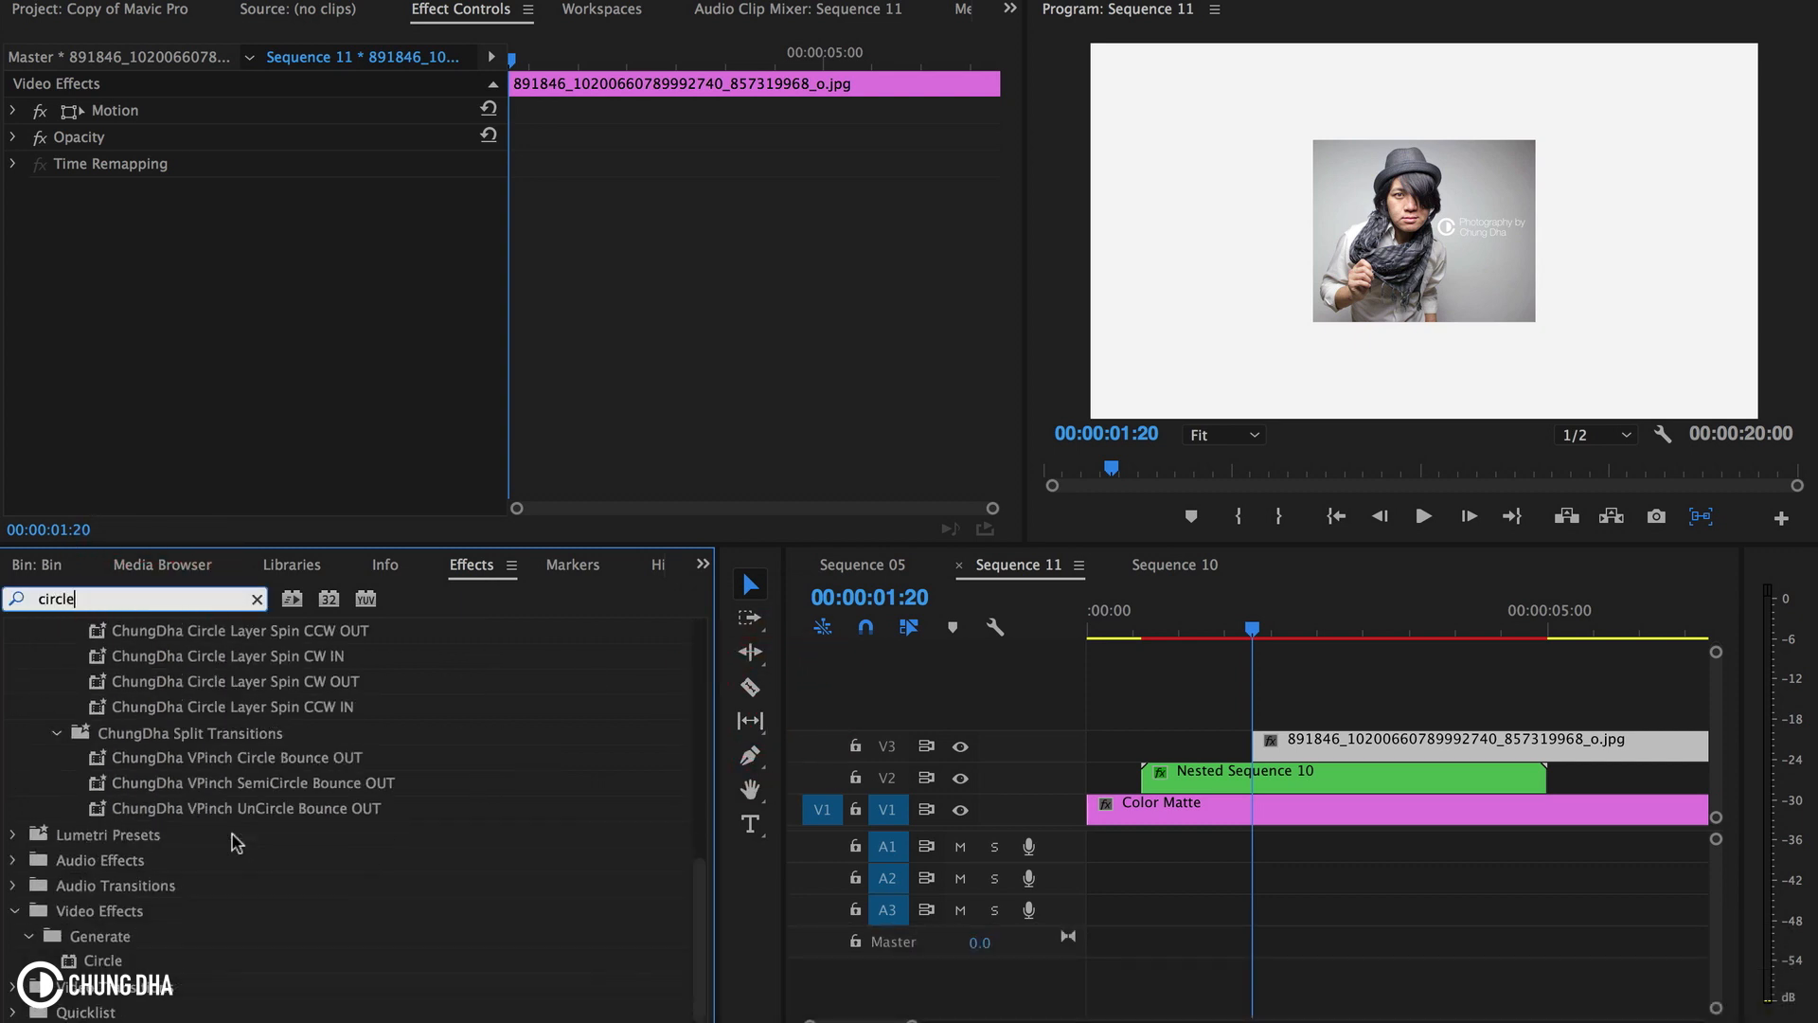
click(104, 960)
drag(1143, 627, 1280, 740)
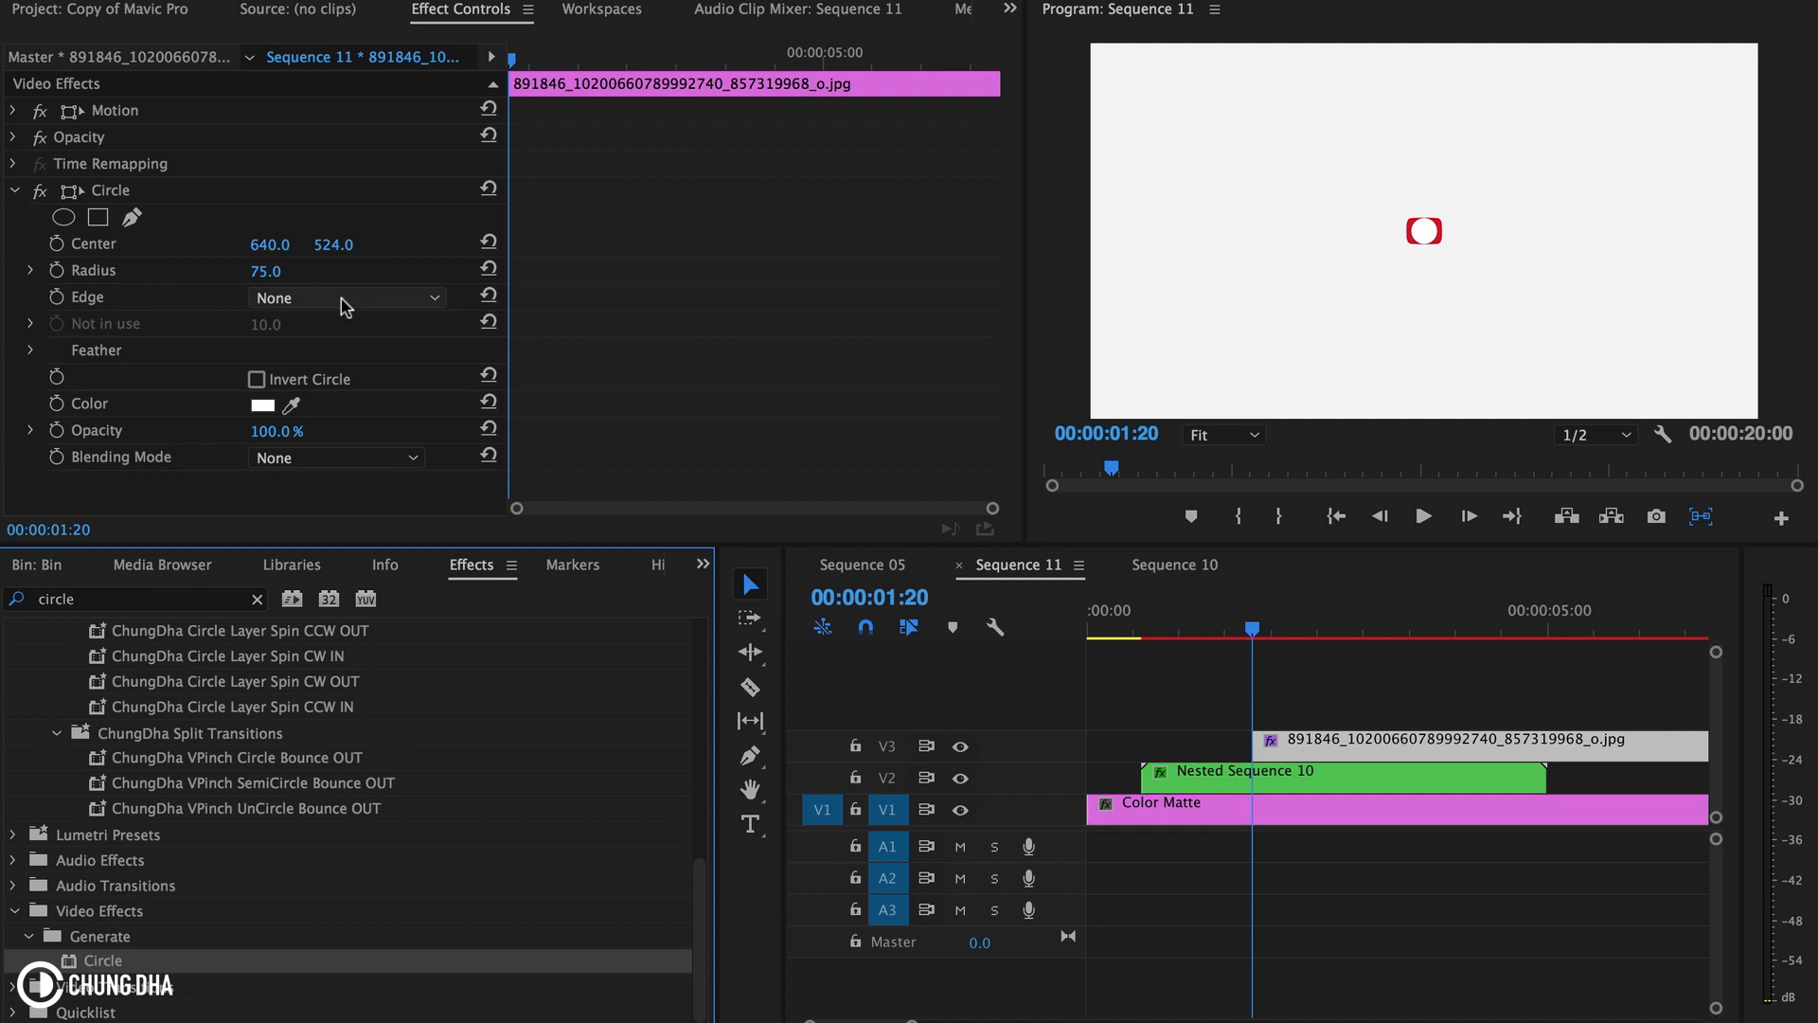
- Mask the photo with the Circle effect using Stencil Alpha blending, a radius of 343 and a center of 571, 382
click(369, 458)
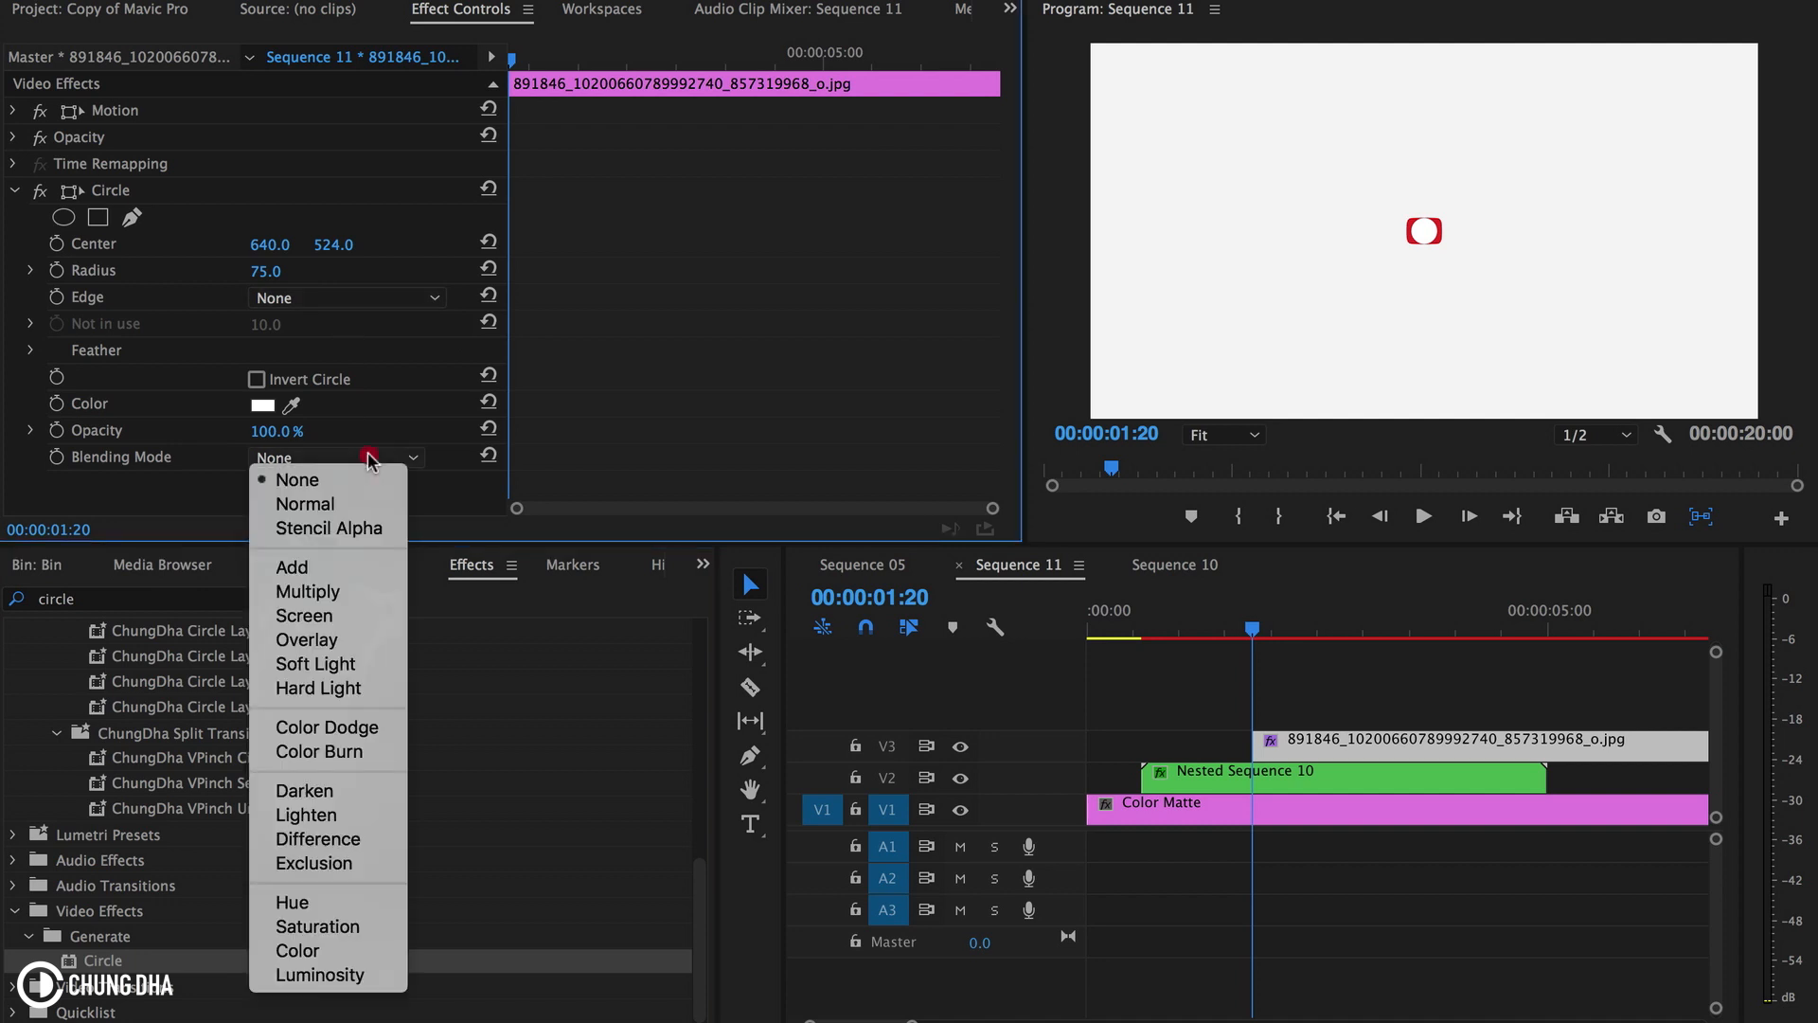
click(359, 530)
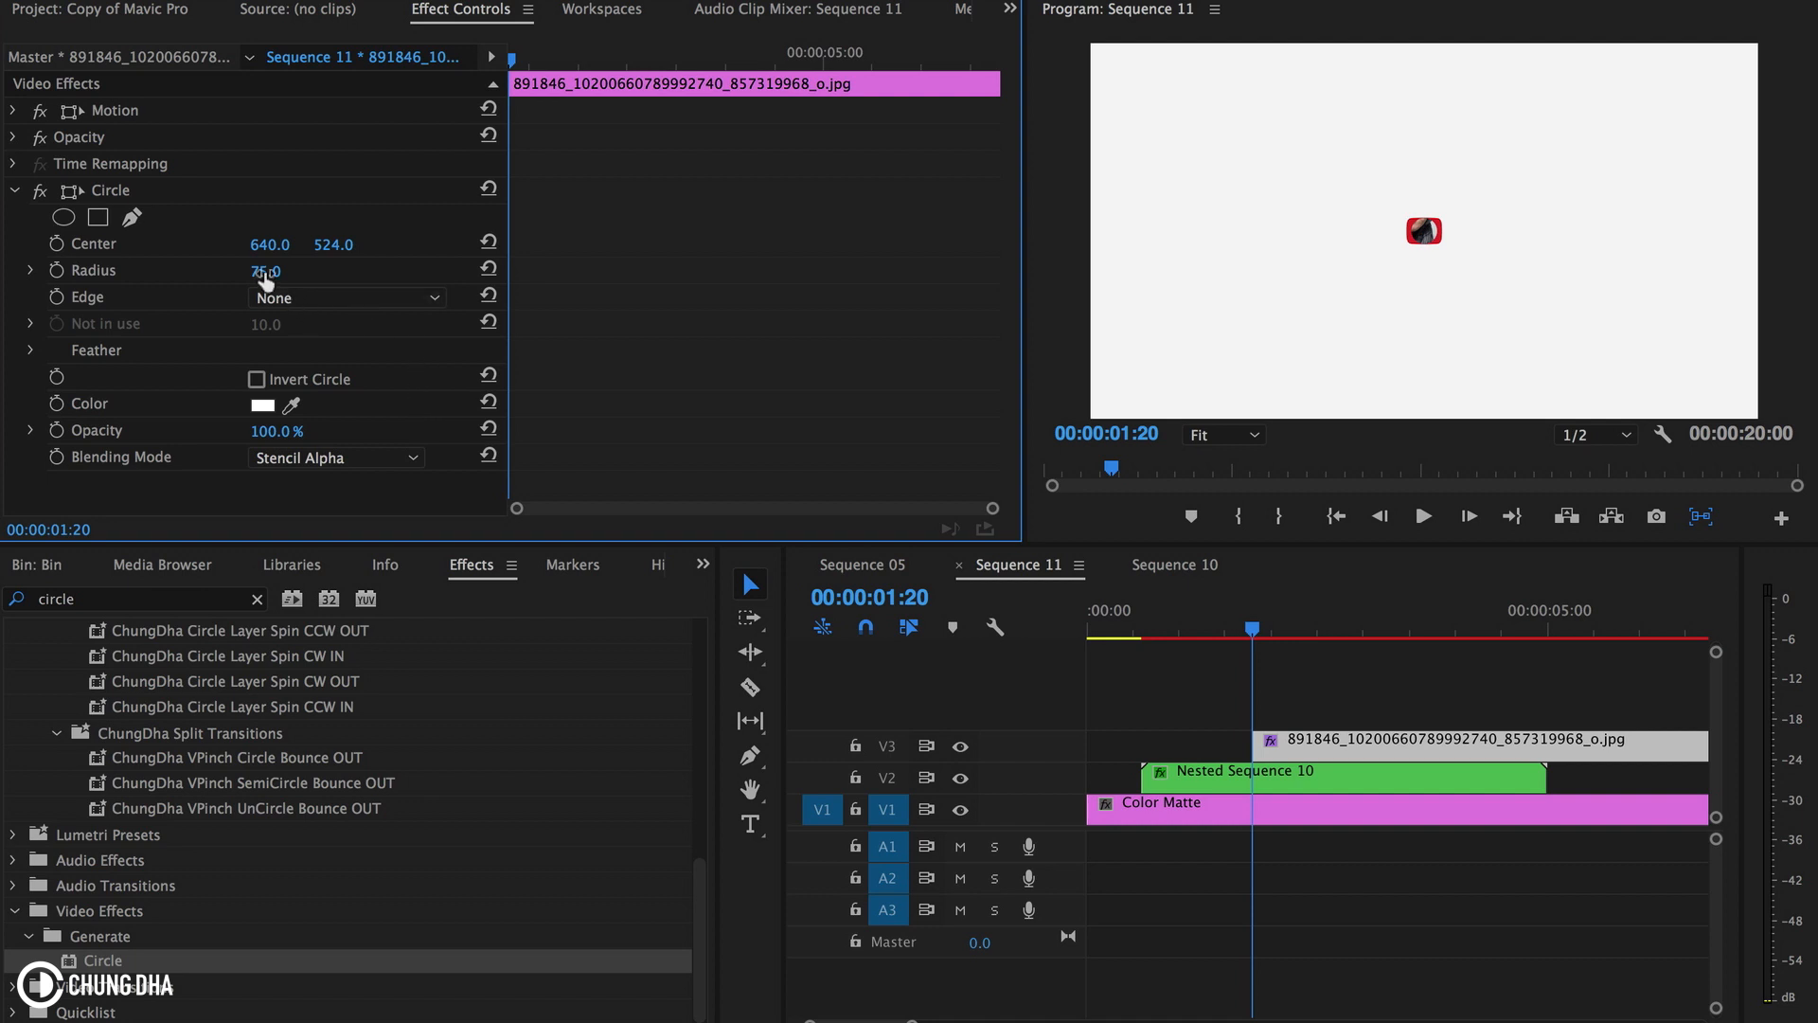
drag(265, 270, 518, 271)
drag(271, 246, 160, 246)
drag(350, 248, 246, 248)
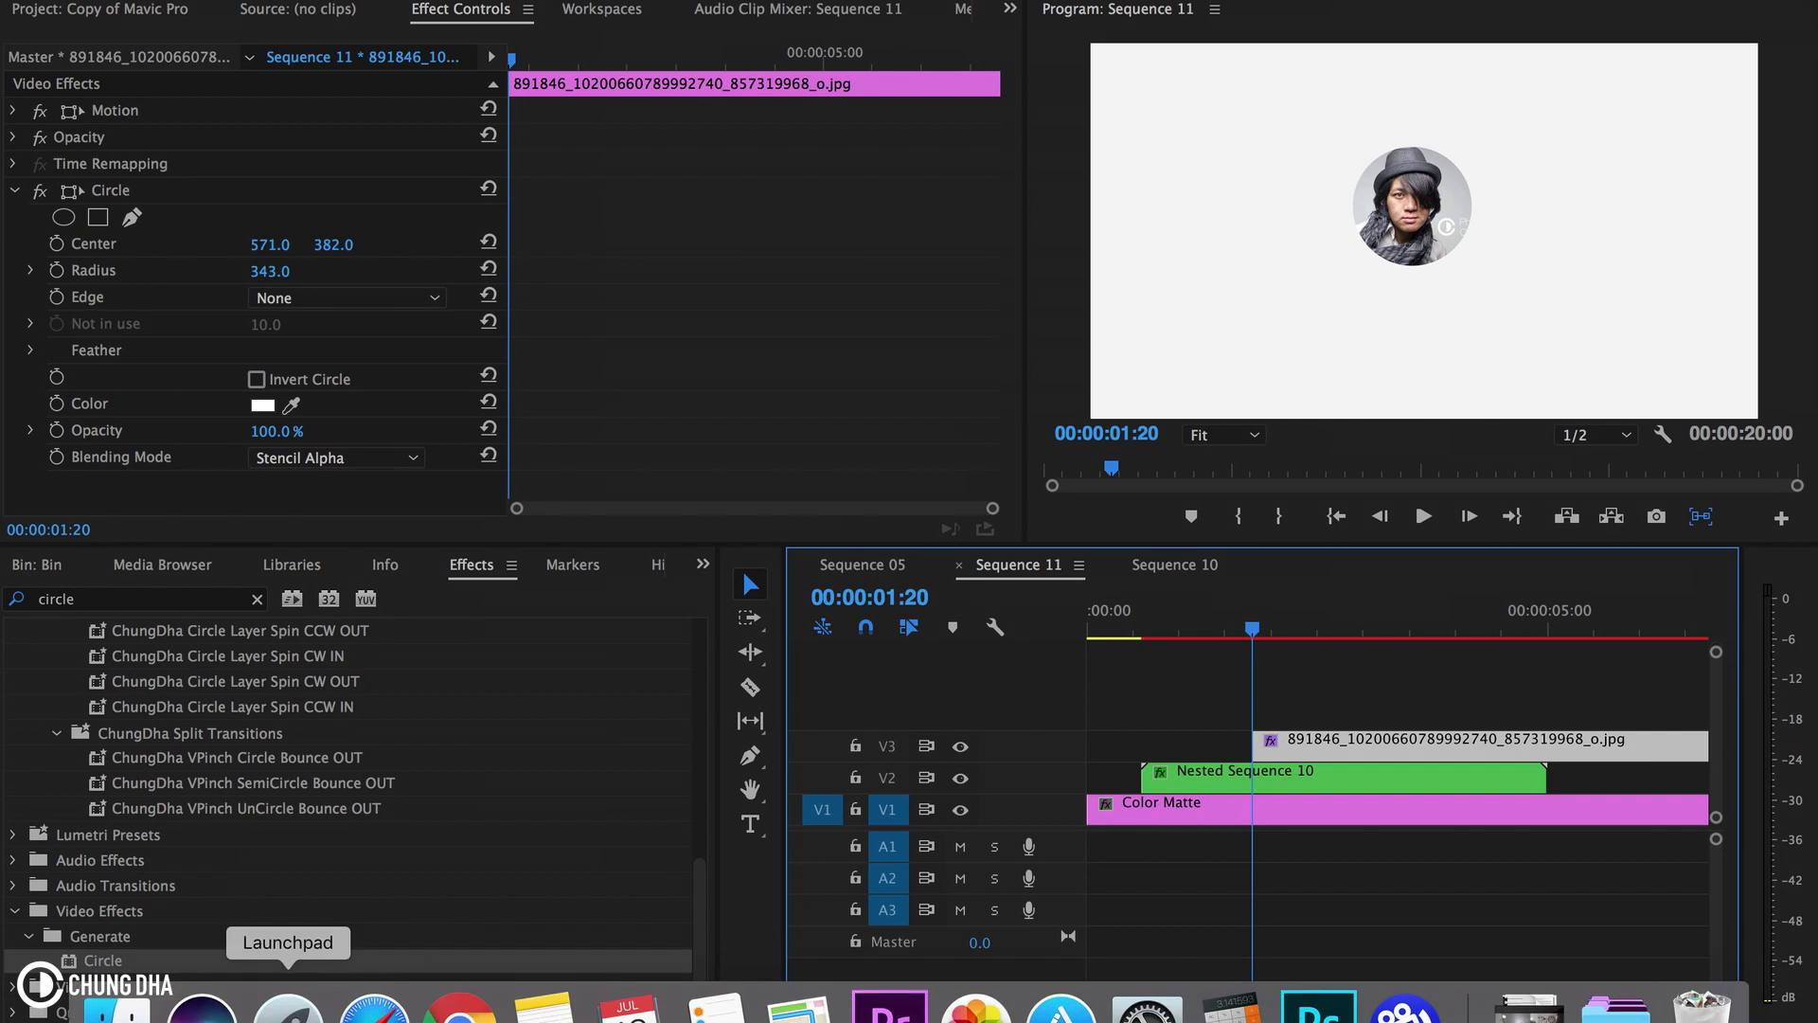
- Import Screen Shot 2017-07-13 at 2.48.09 AM.png from the Desktop onto track V4 above the photo, and move the playhead to 00:00:02:01
click(115, 1002)
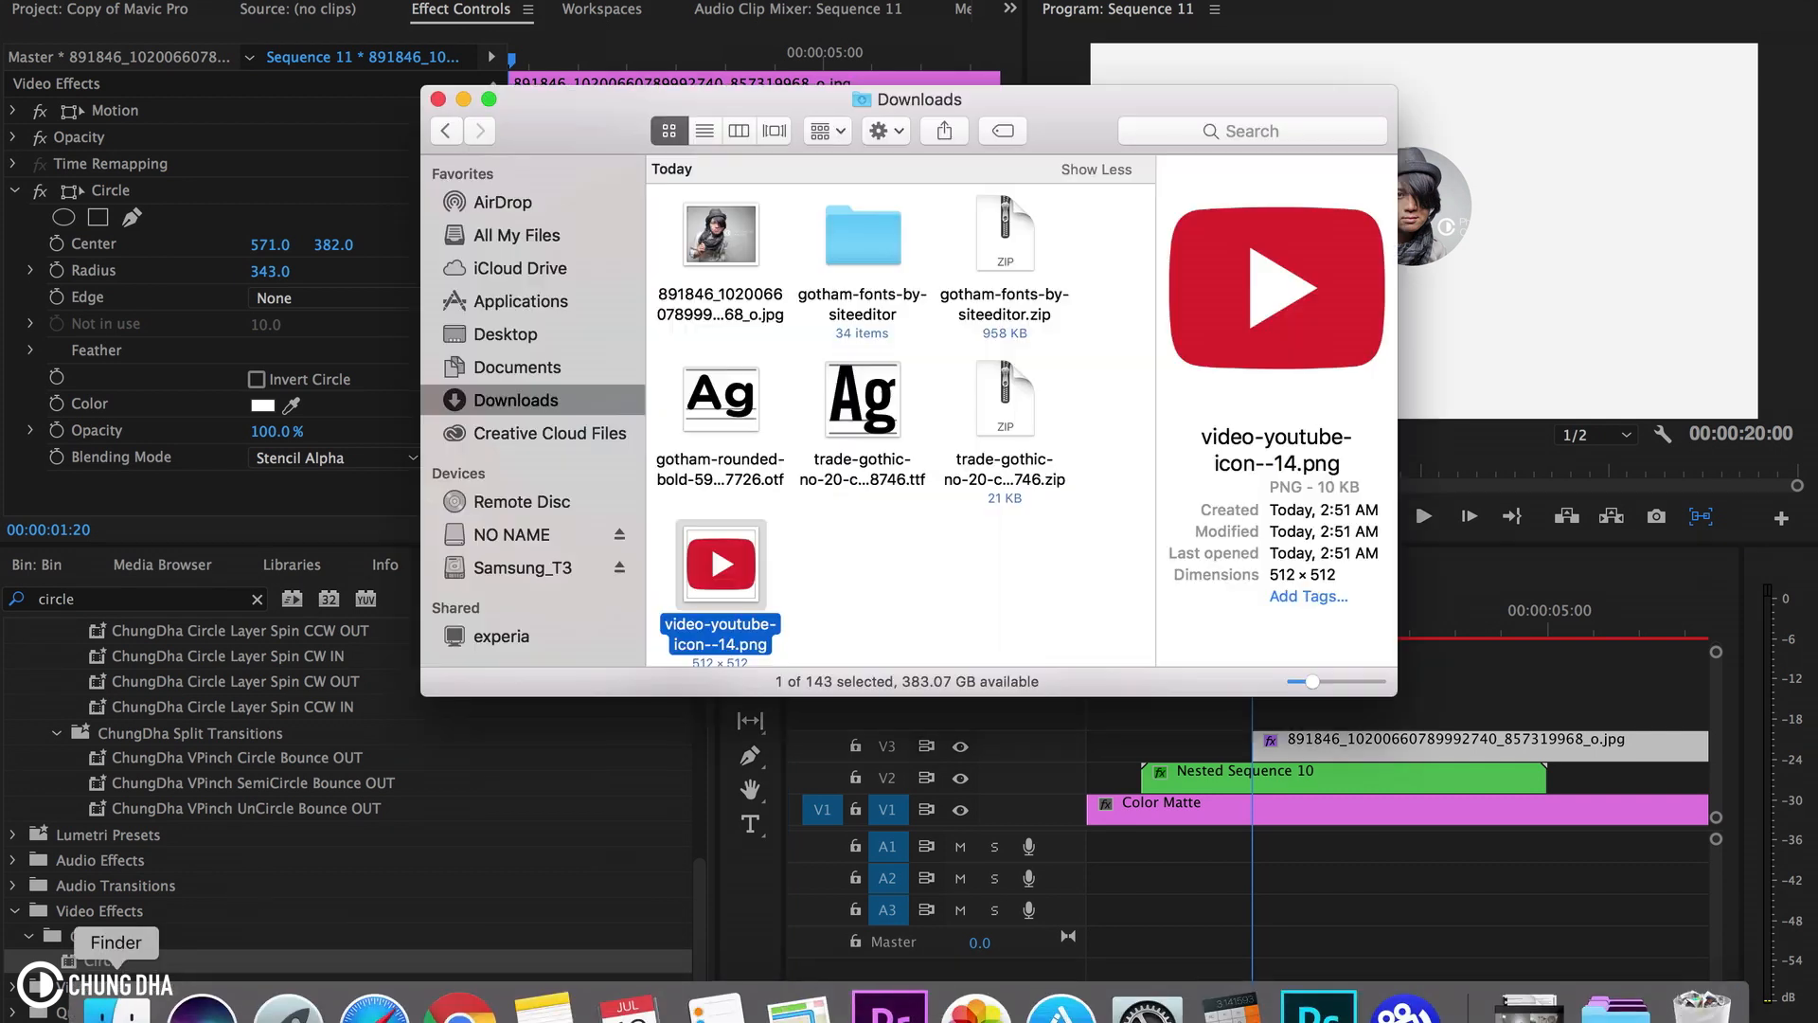
click(511, 336)
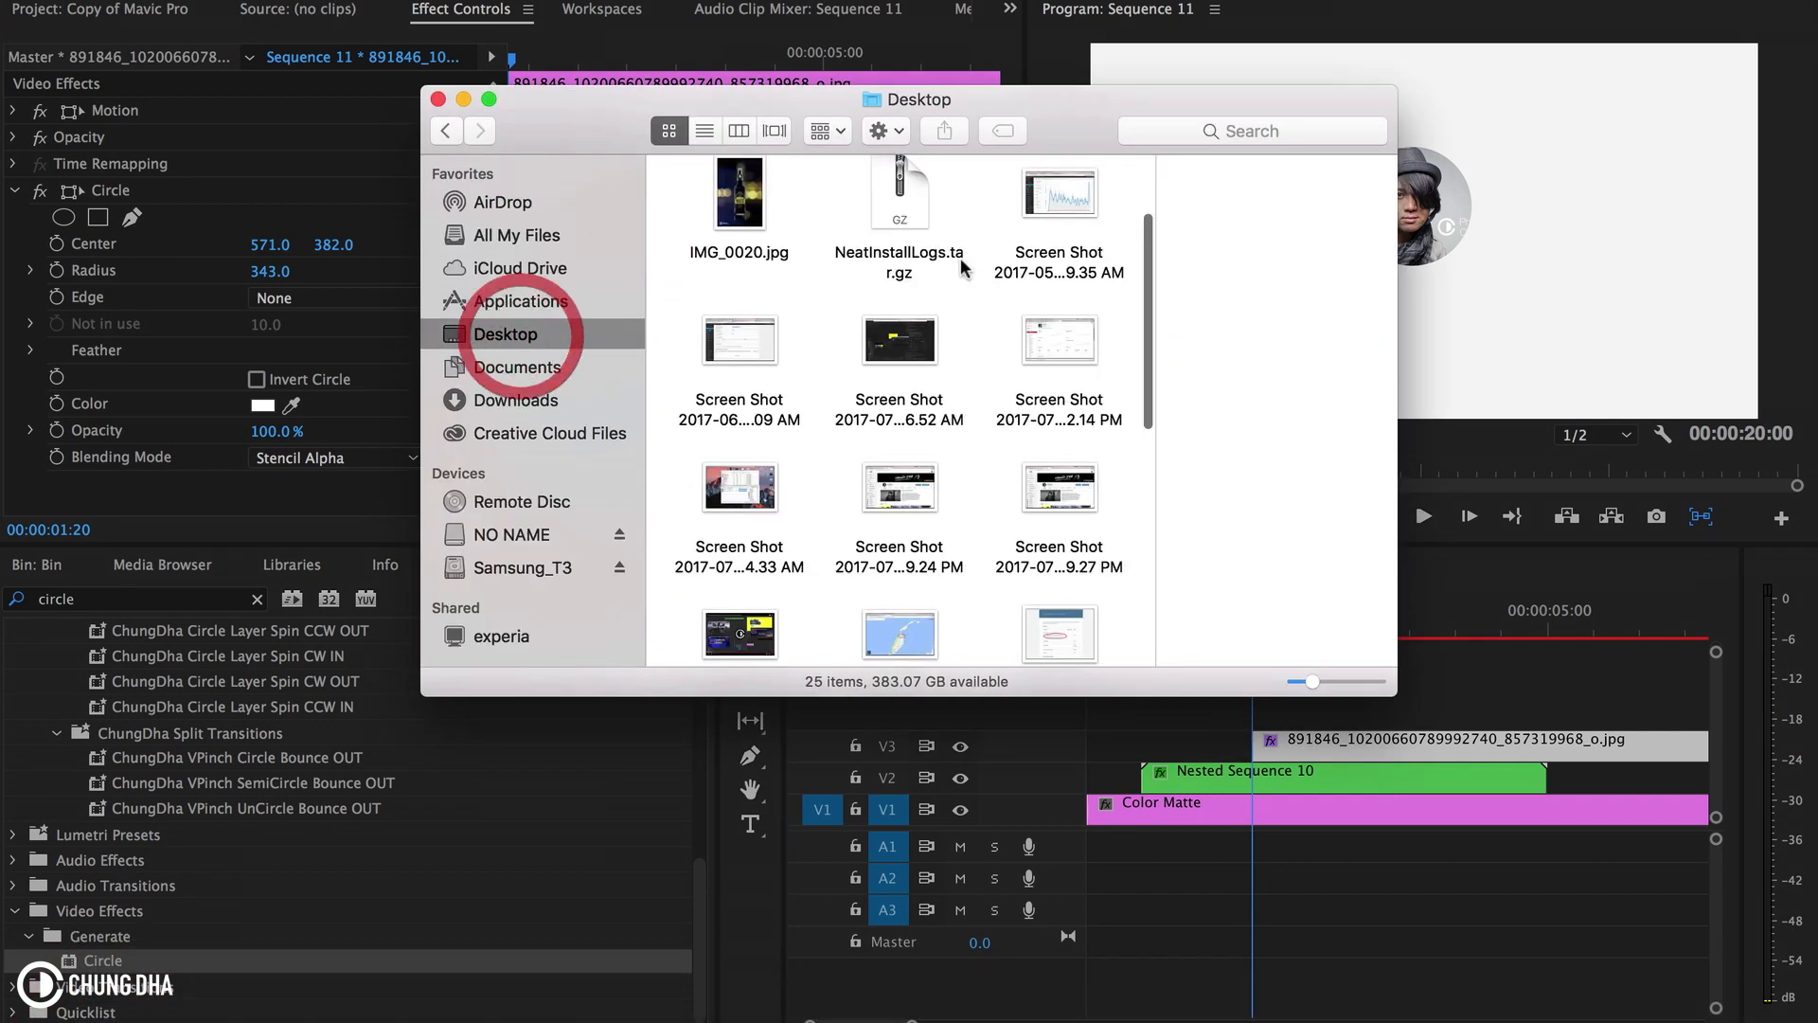
drag(740, 632, 1301, 712)
click(1316, 712)
drag(1258, 627, 1275, 626)
- Enlarge the screenshot clip to a Scale of 134 so it fills the frame
click(1332, 719)
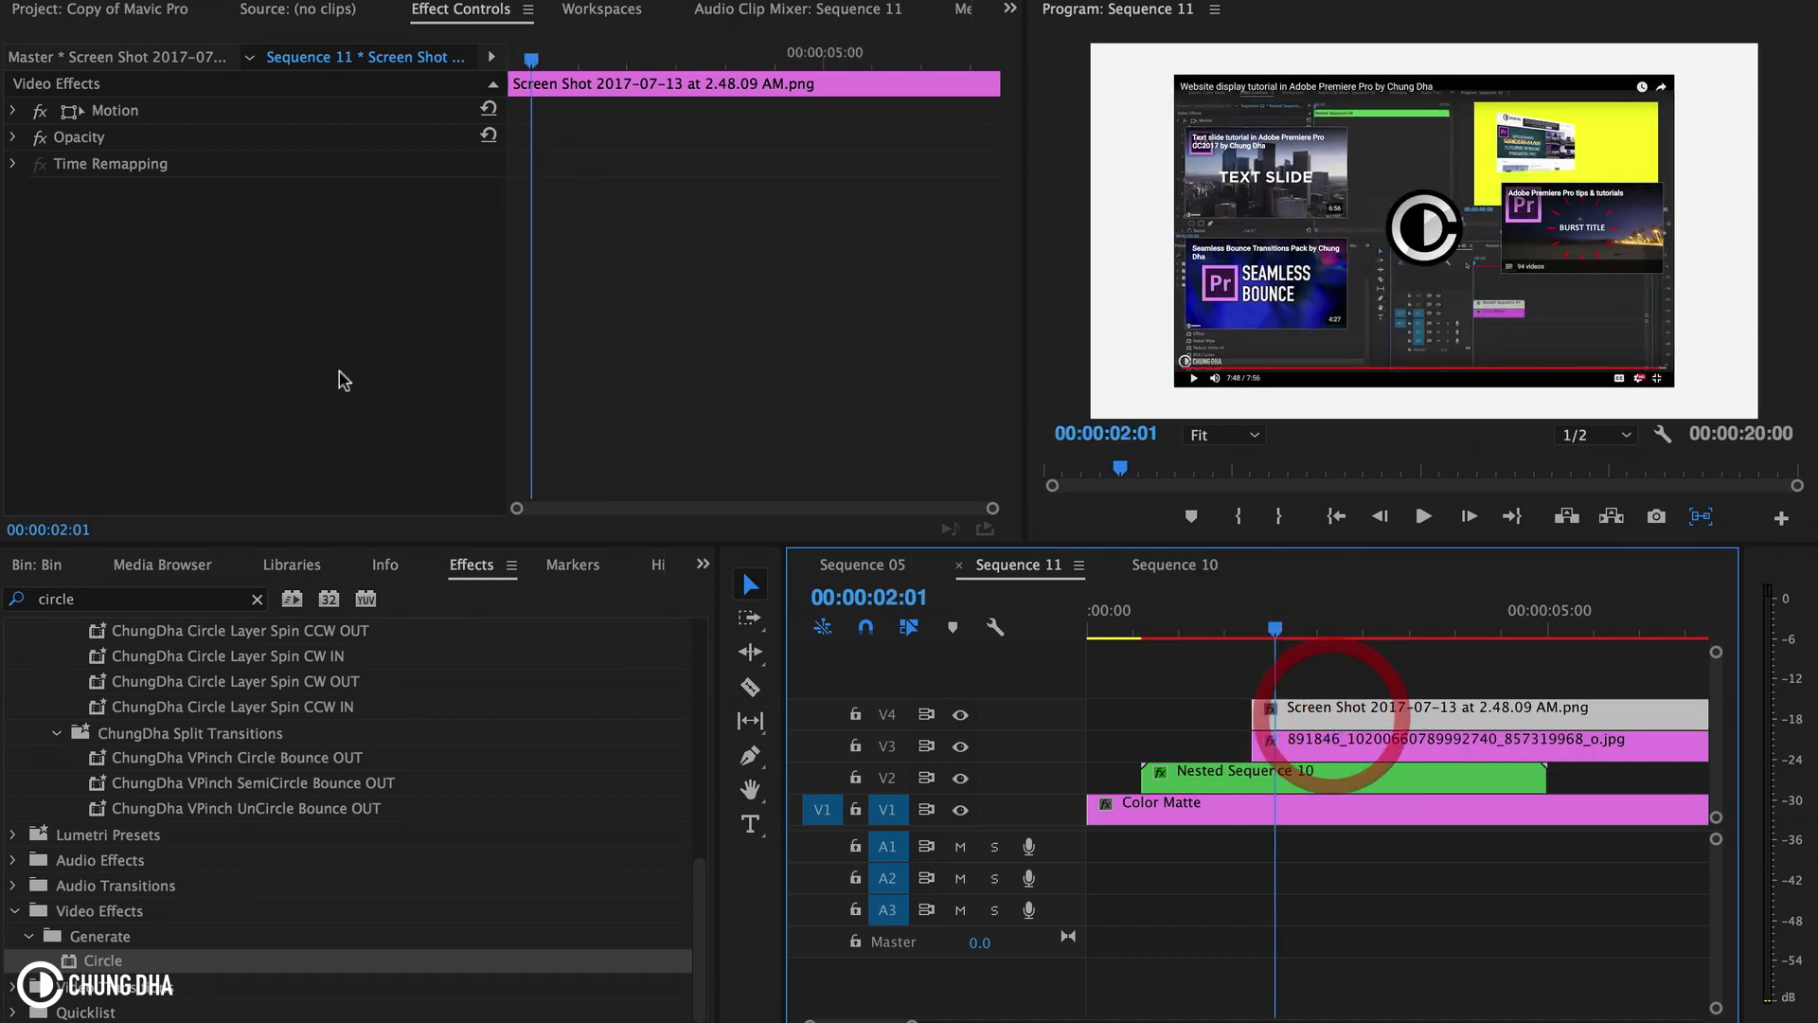
click(13, 111)
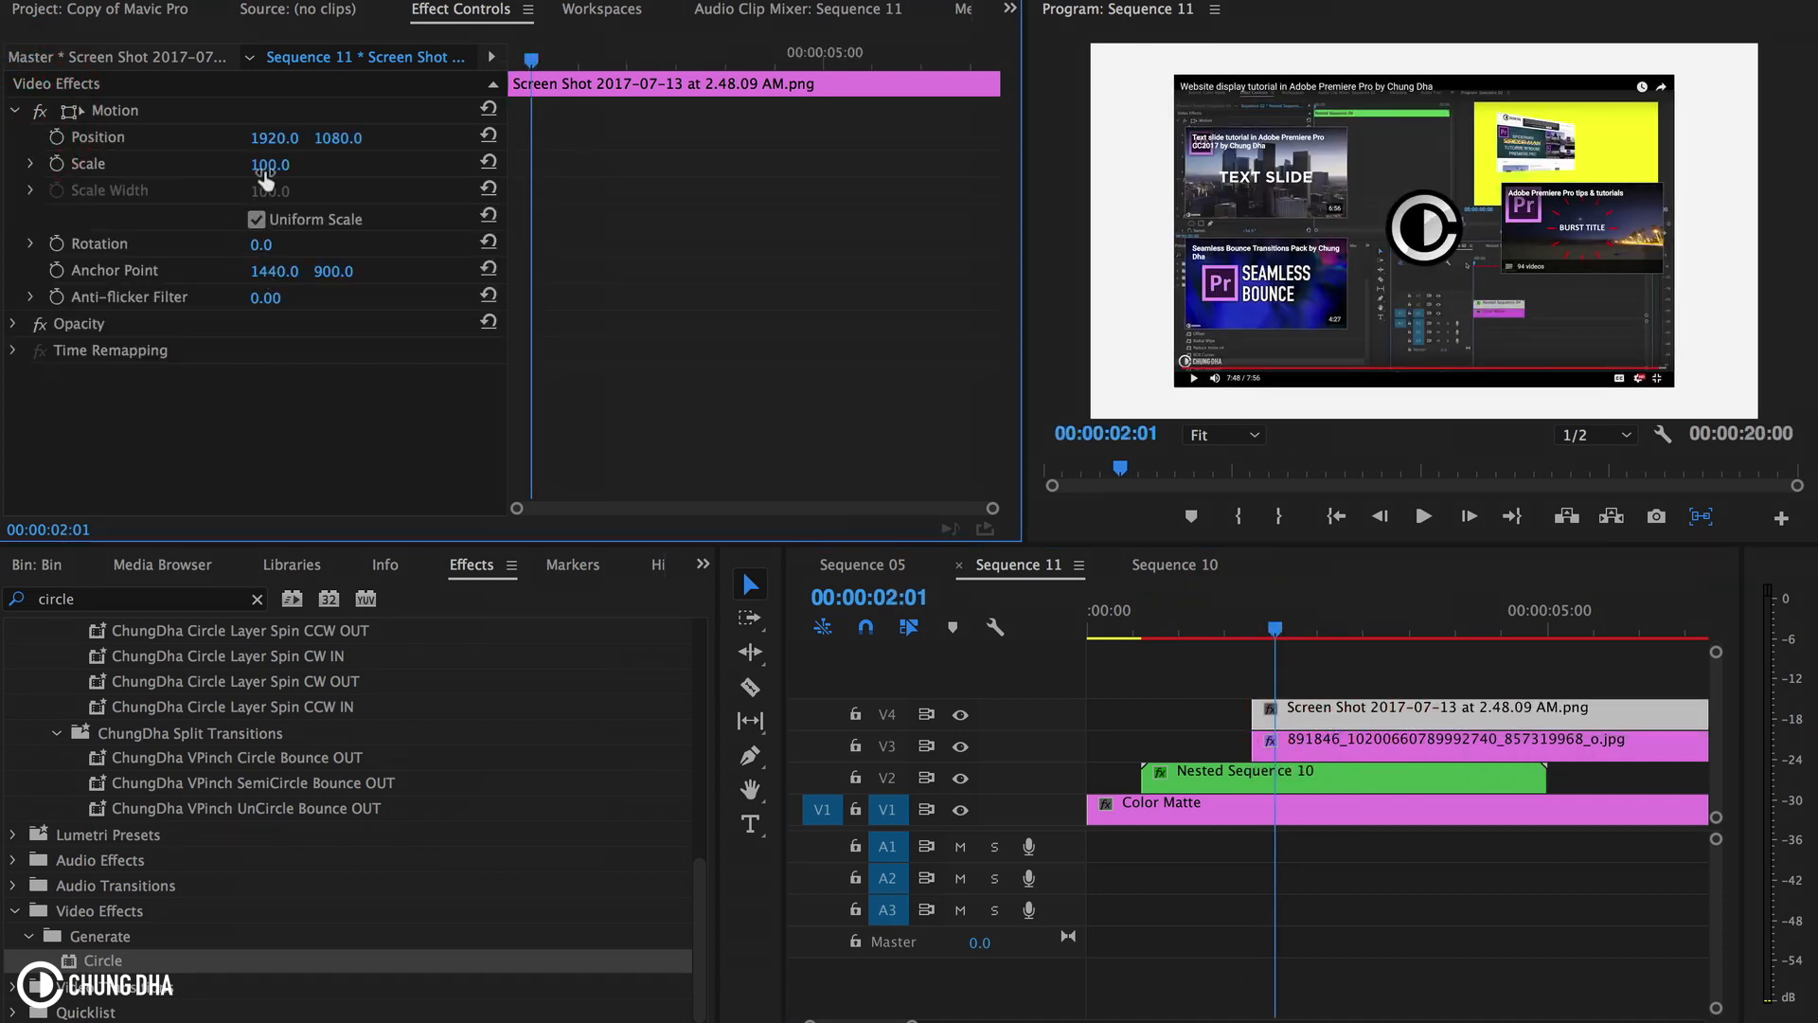
mouse_move(268, 171)
mouse_down()
mouse_move(322, 171)
mouse_move(300, 171)
mouse_up()
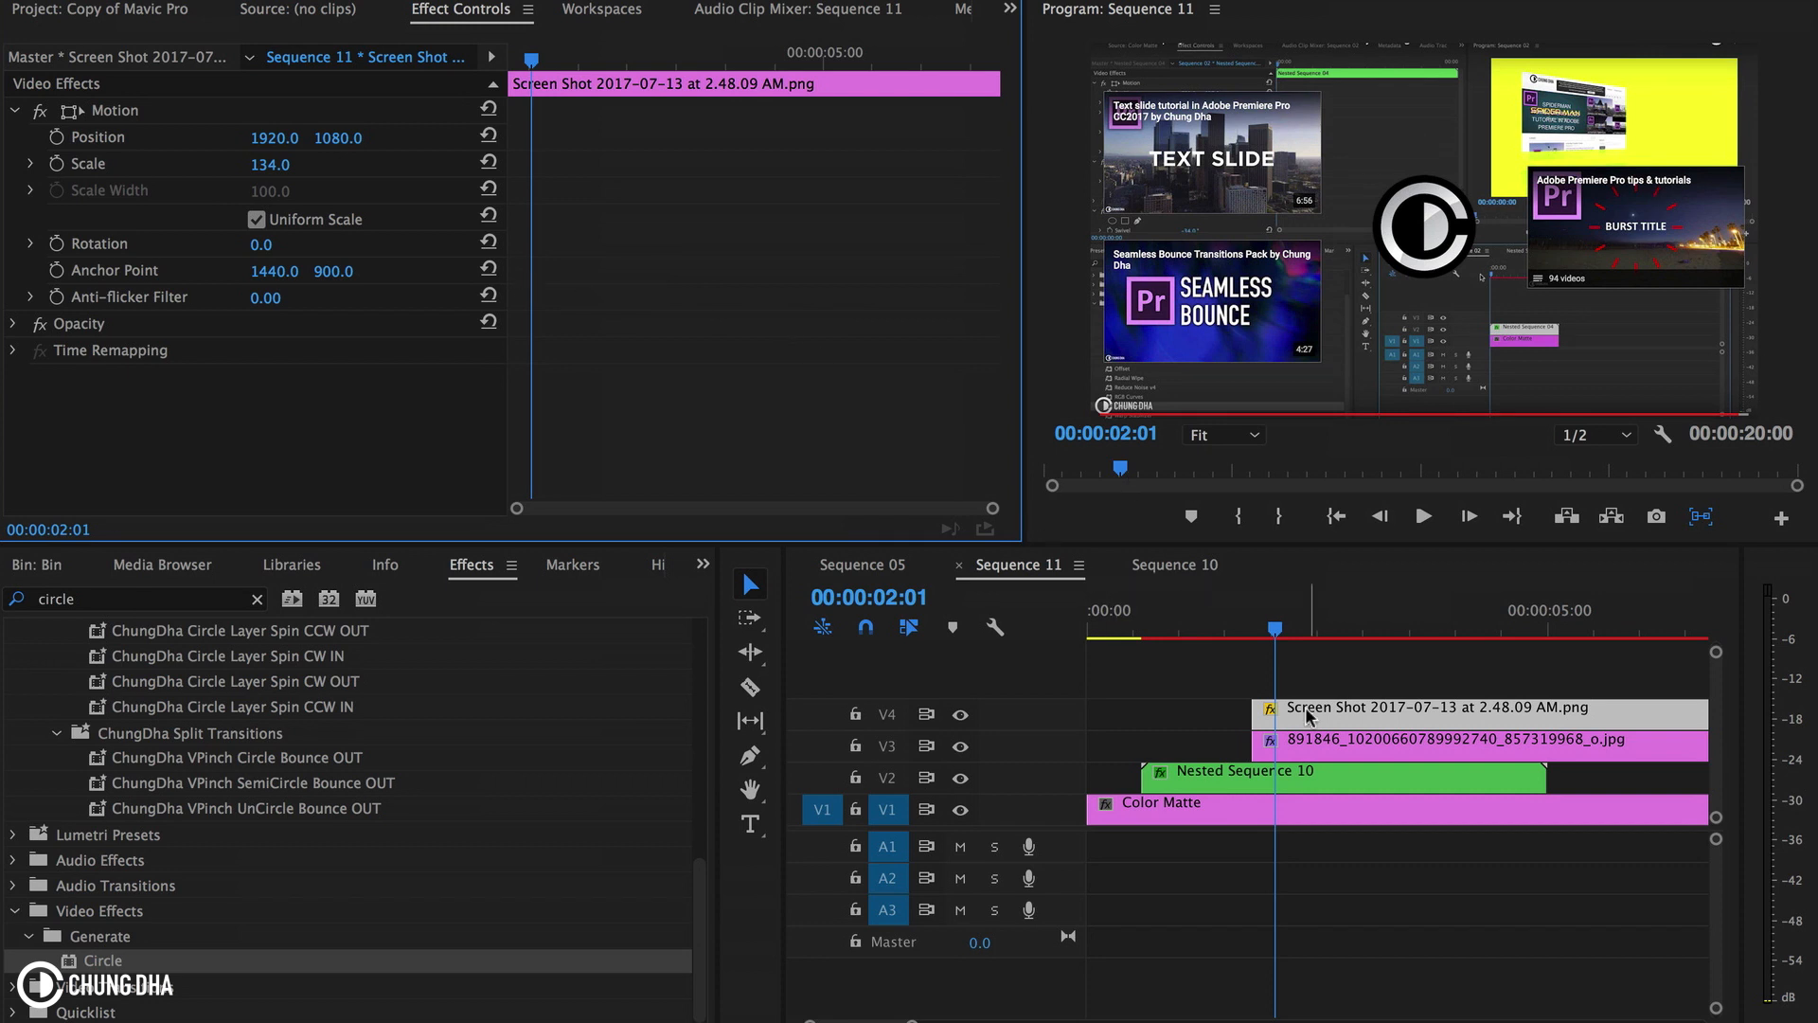
- Move the portrait photo clip to V5 above the screenshot and fit it over the channel logo at position 1978, 1172 with Scale 85
drag(1303, 719, 1299, 691)
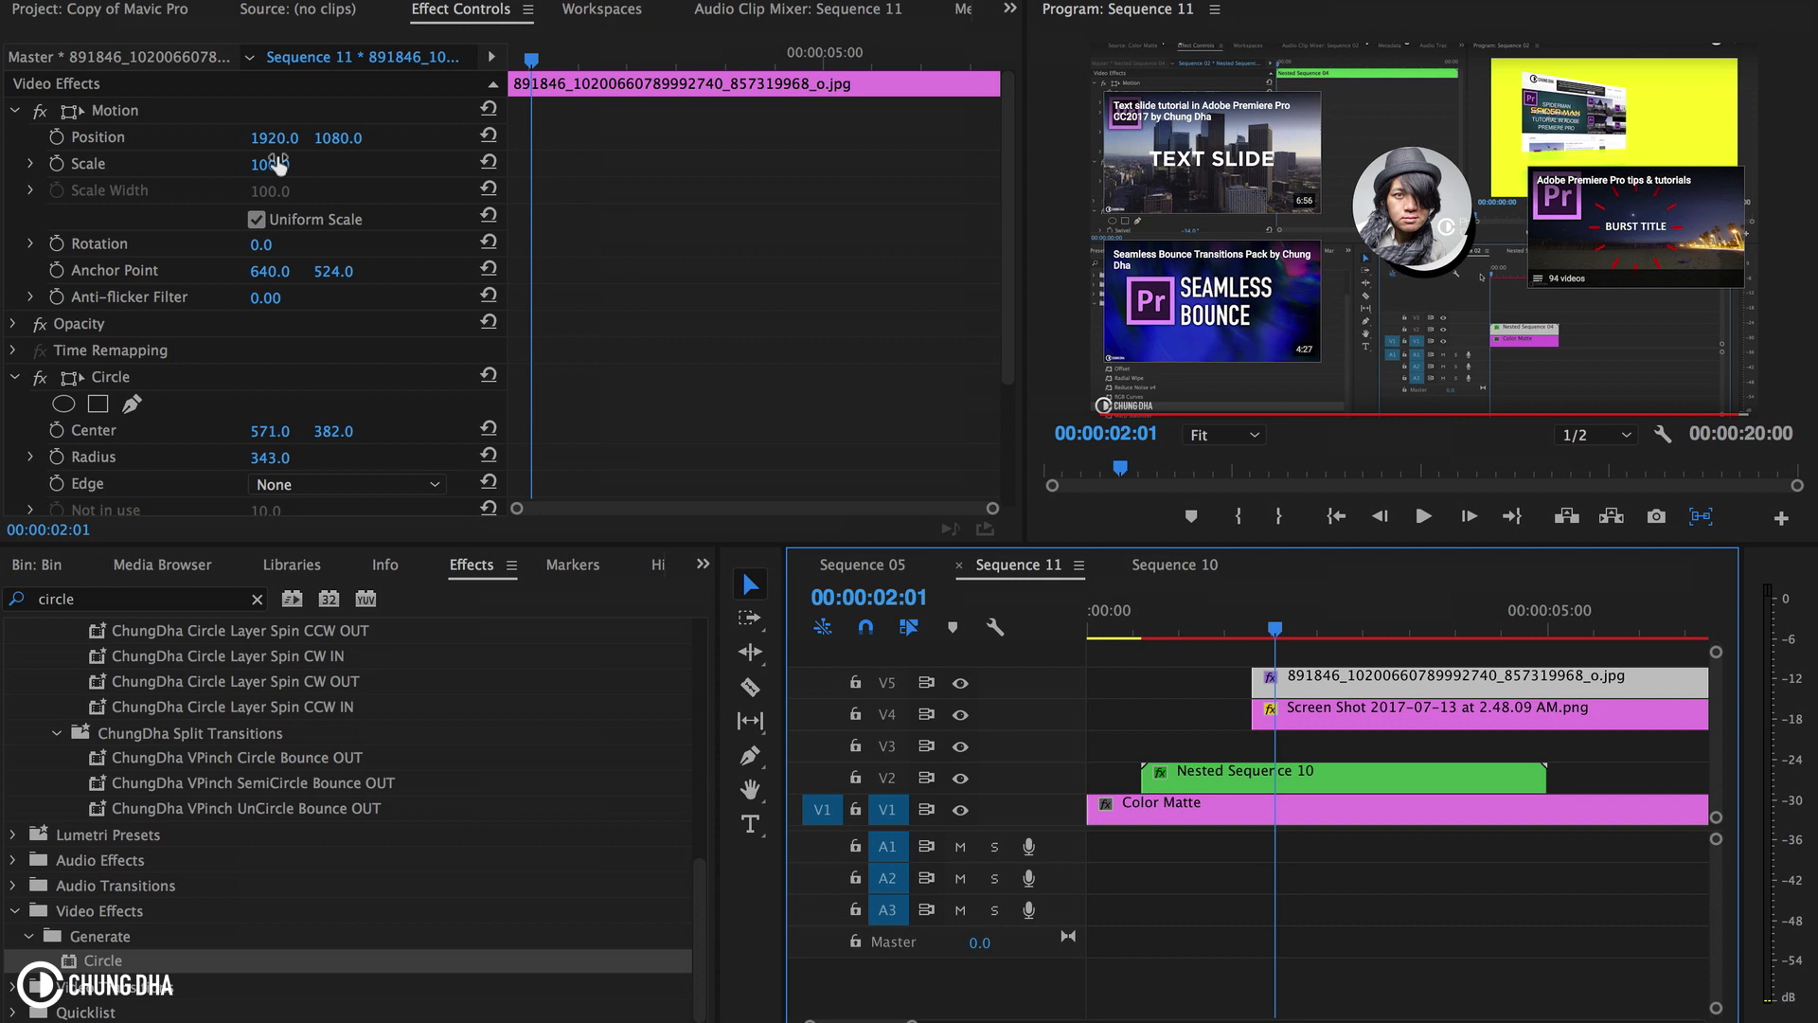
drag(275, 139, 458, 139)
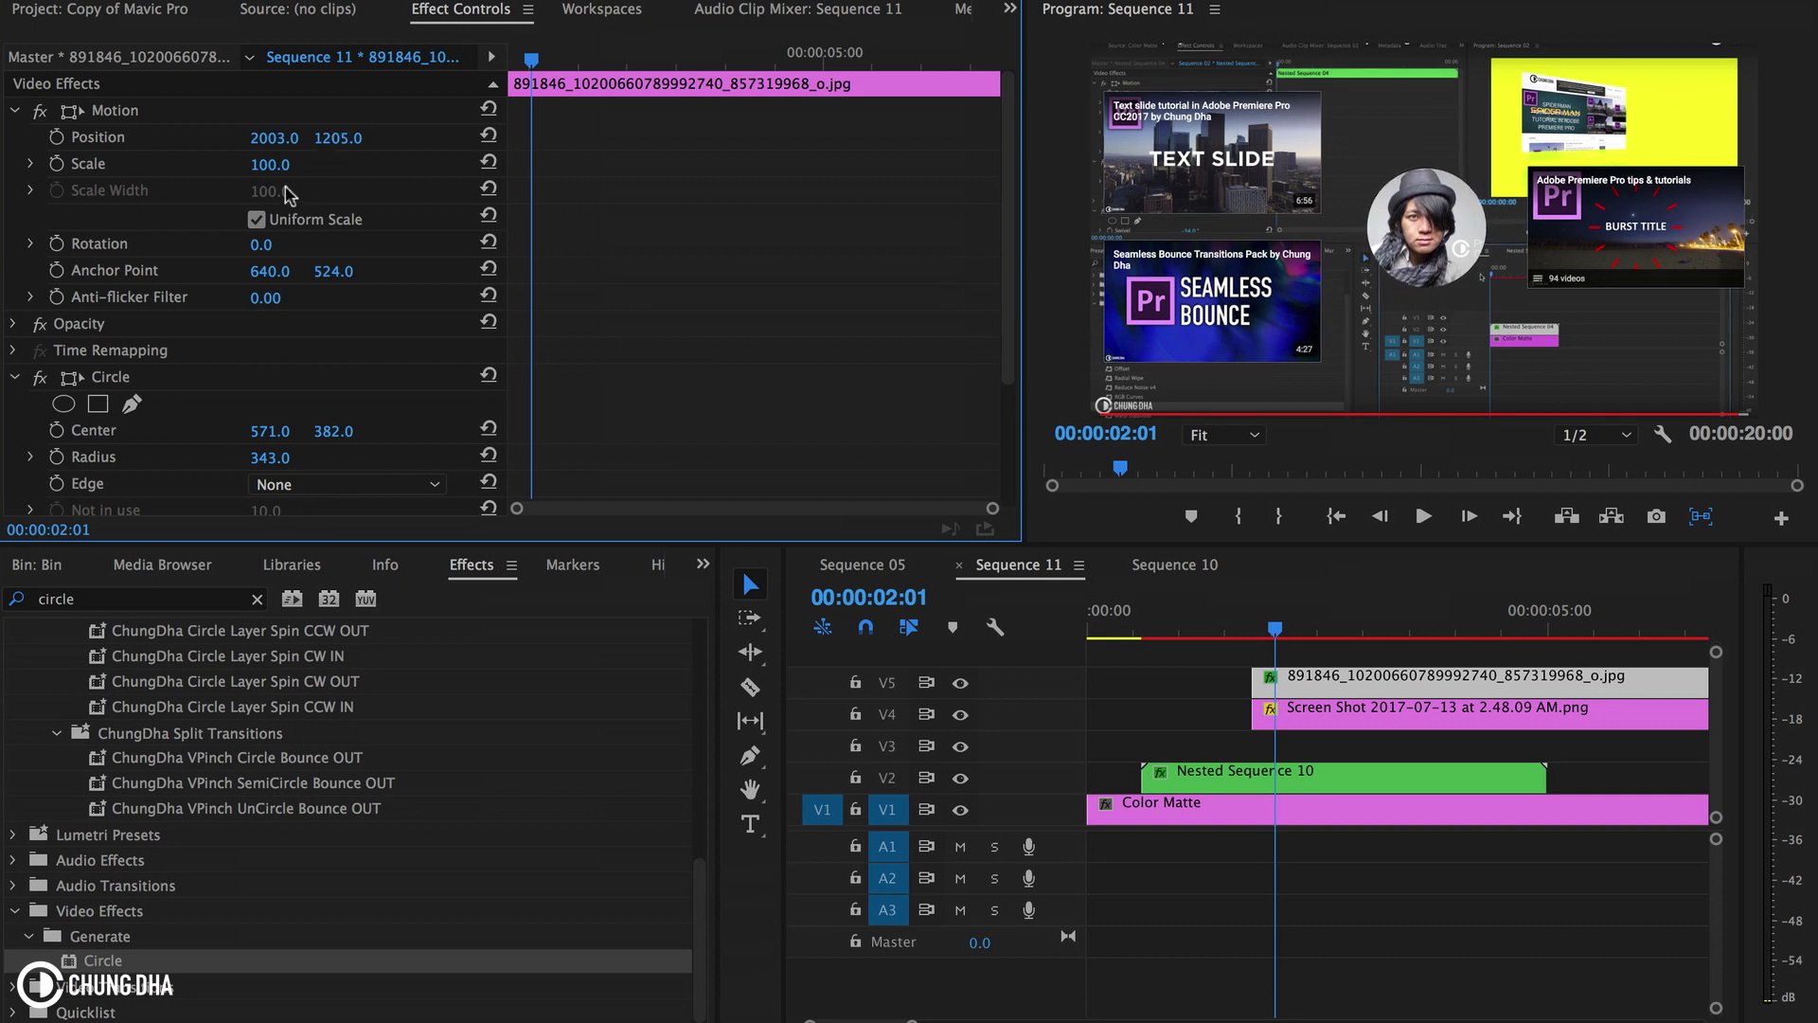
mouse_move(265, 165)
mouse_down()
mouse_move(238, 165)
mouse_move(258, 138)
mouse_up()
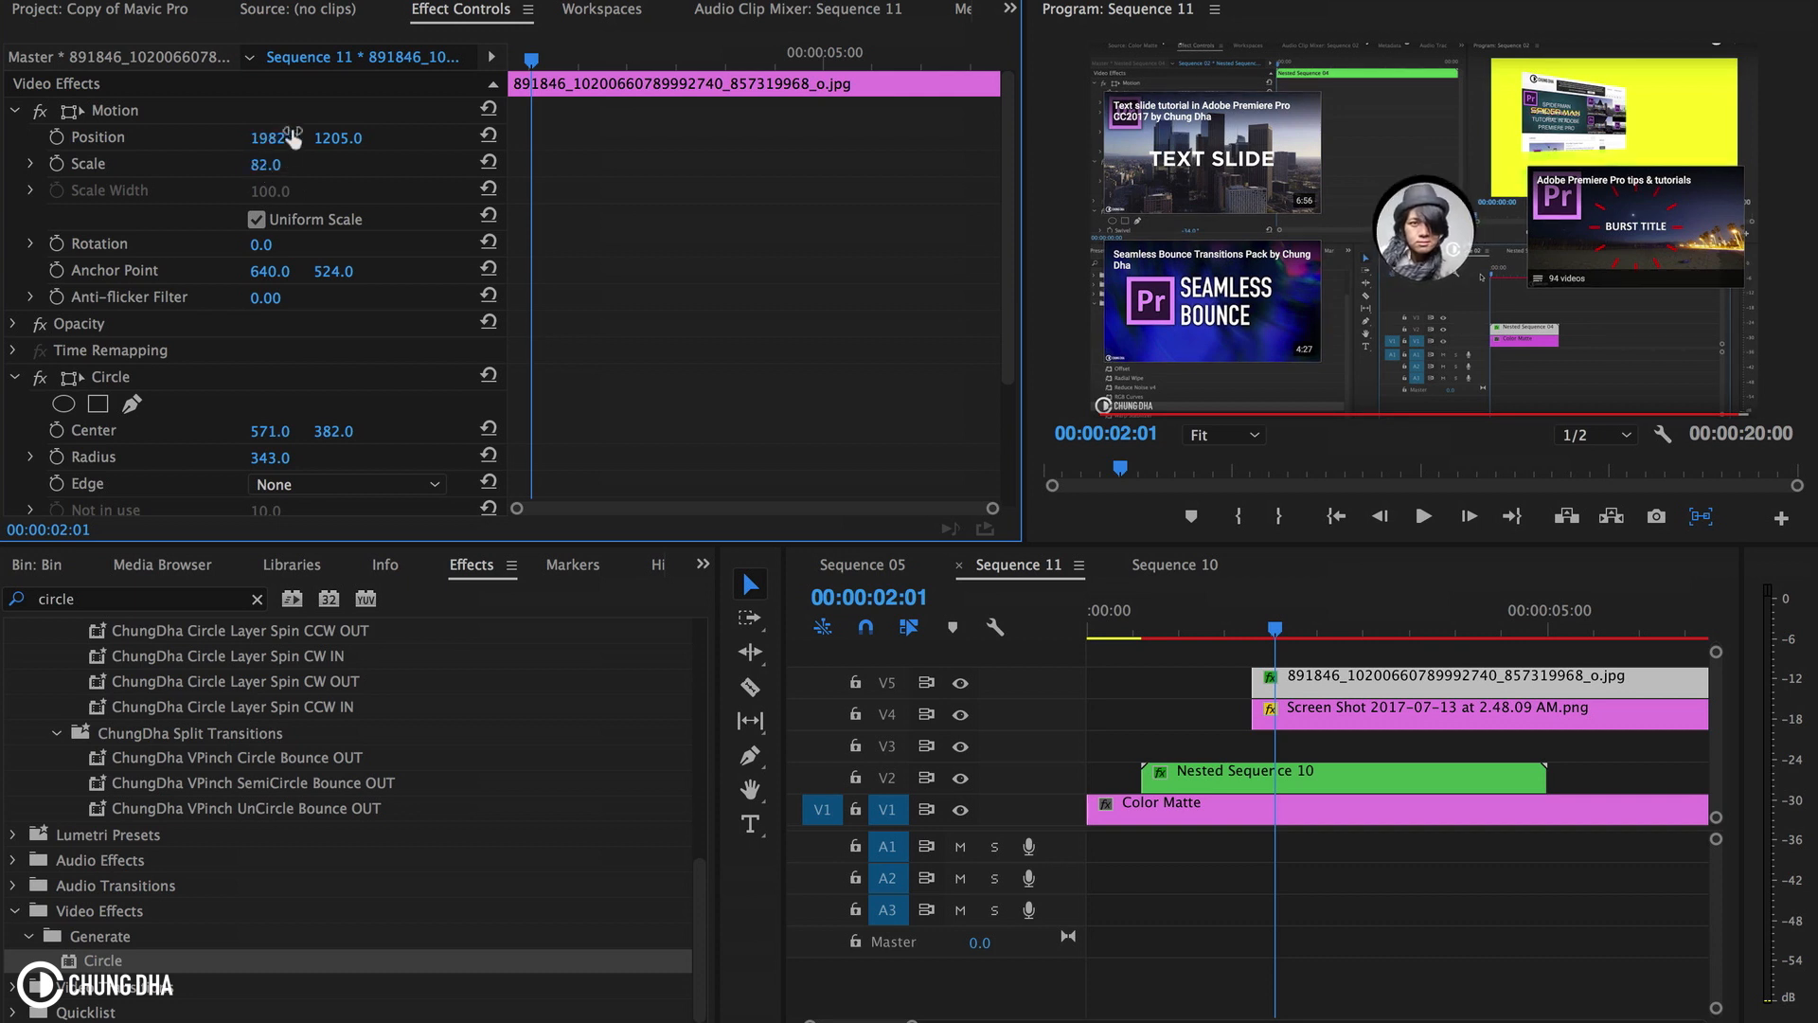
- Reset the portrait photo's Motion Scale to 100 with the playhead at 00:00:01:20
click(1380, 714)
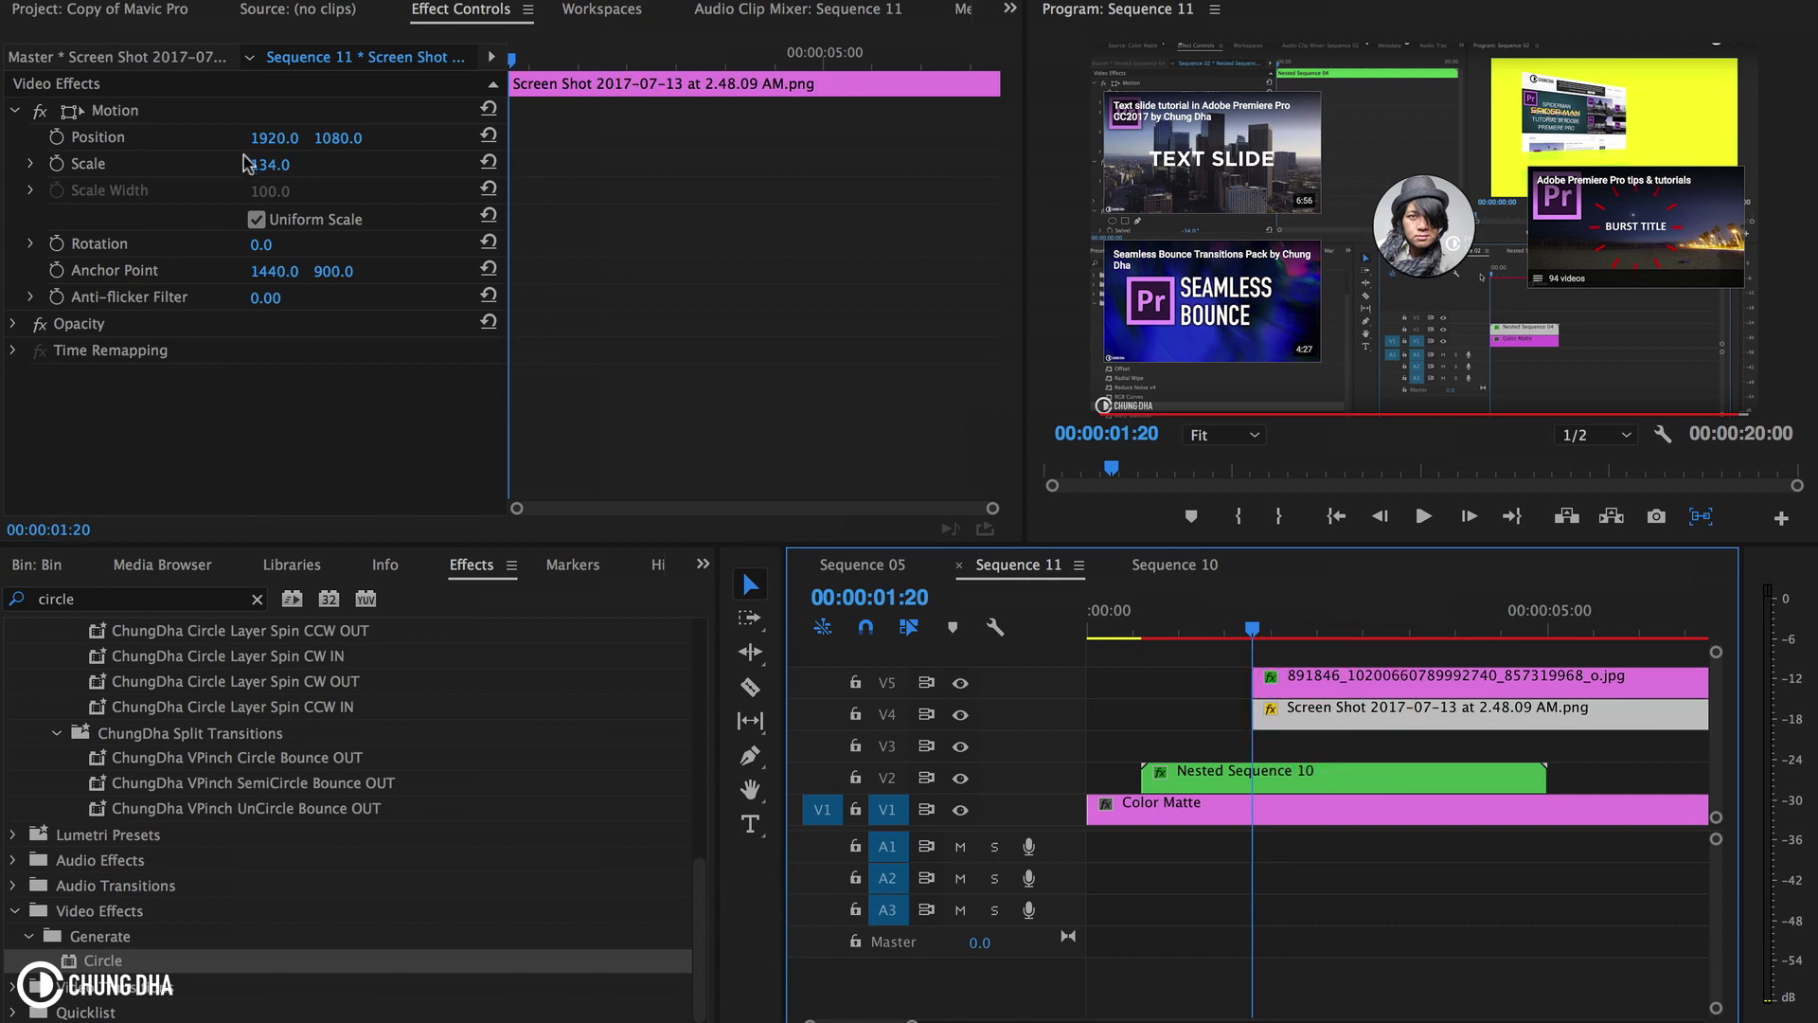
click(1320, 691)
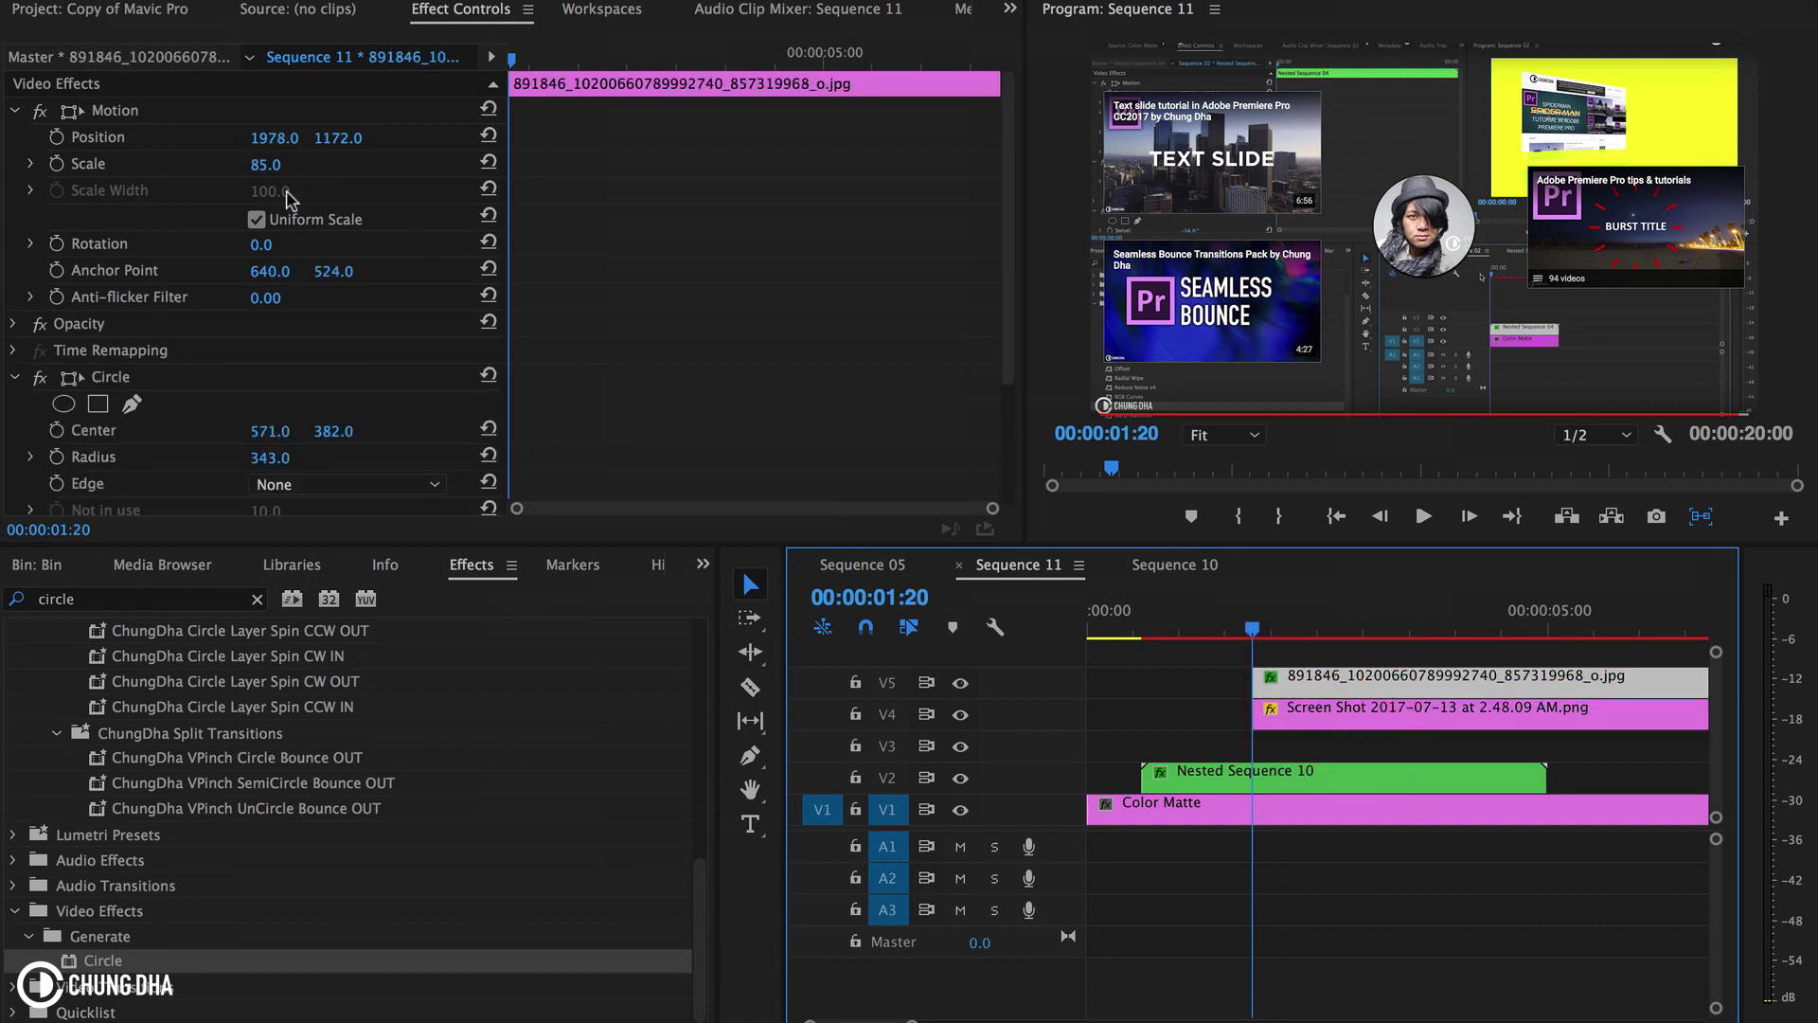
click(280, 161)
text(10)
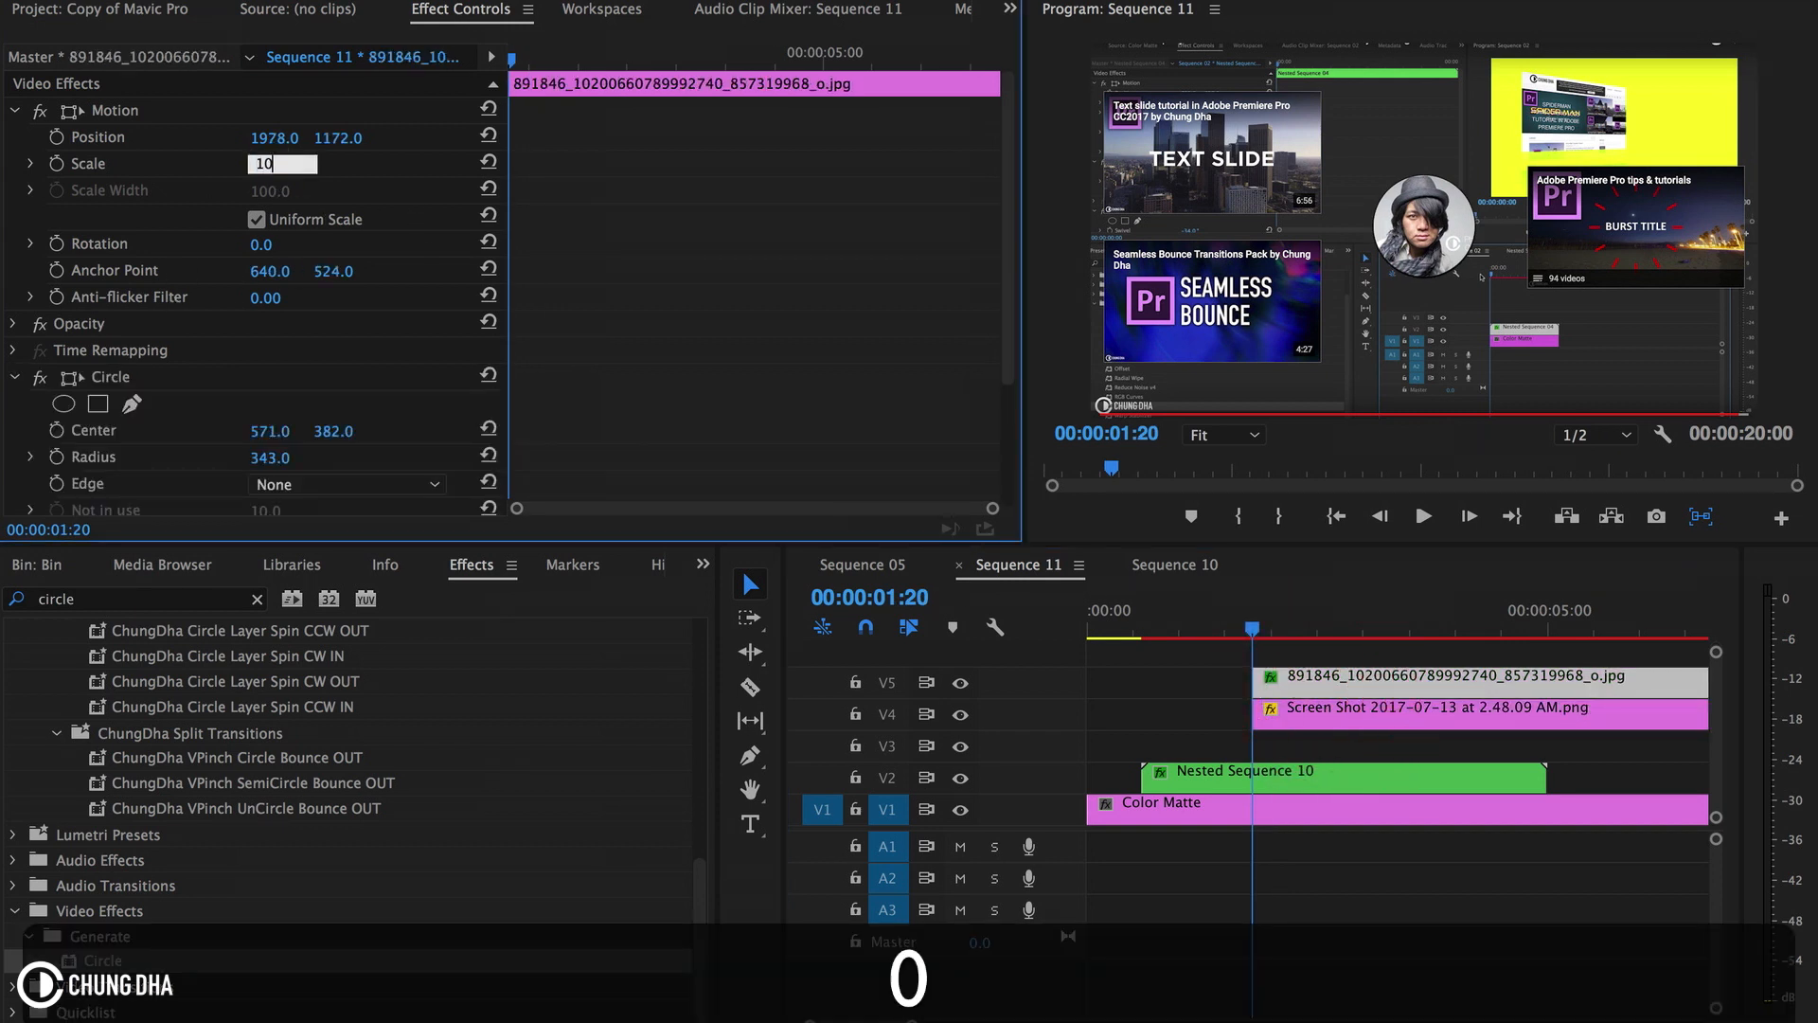
key(Return)
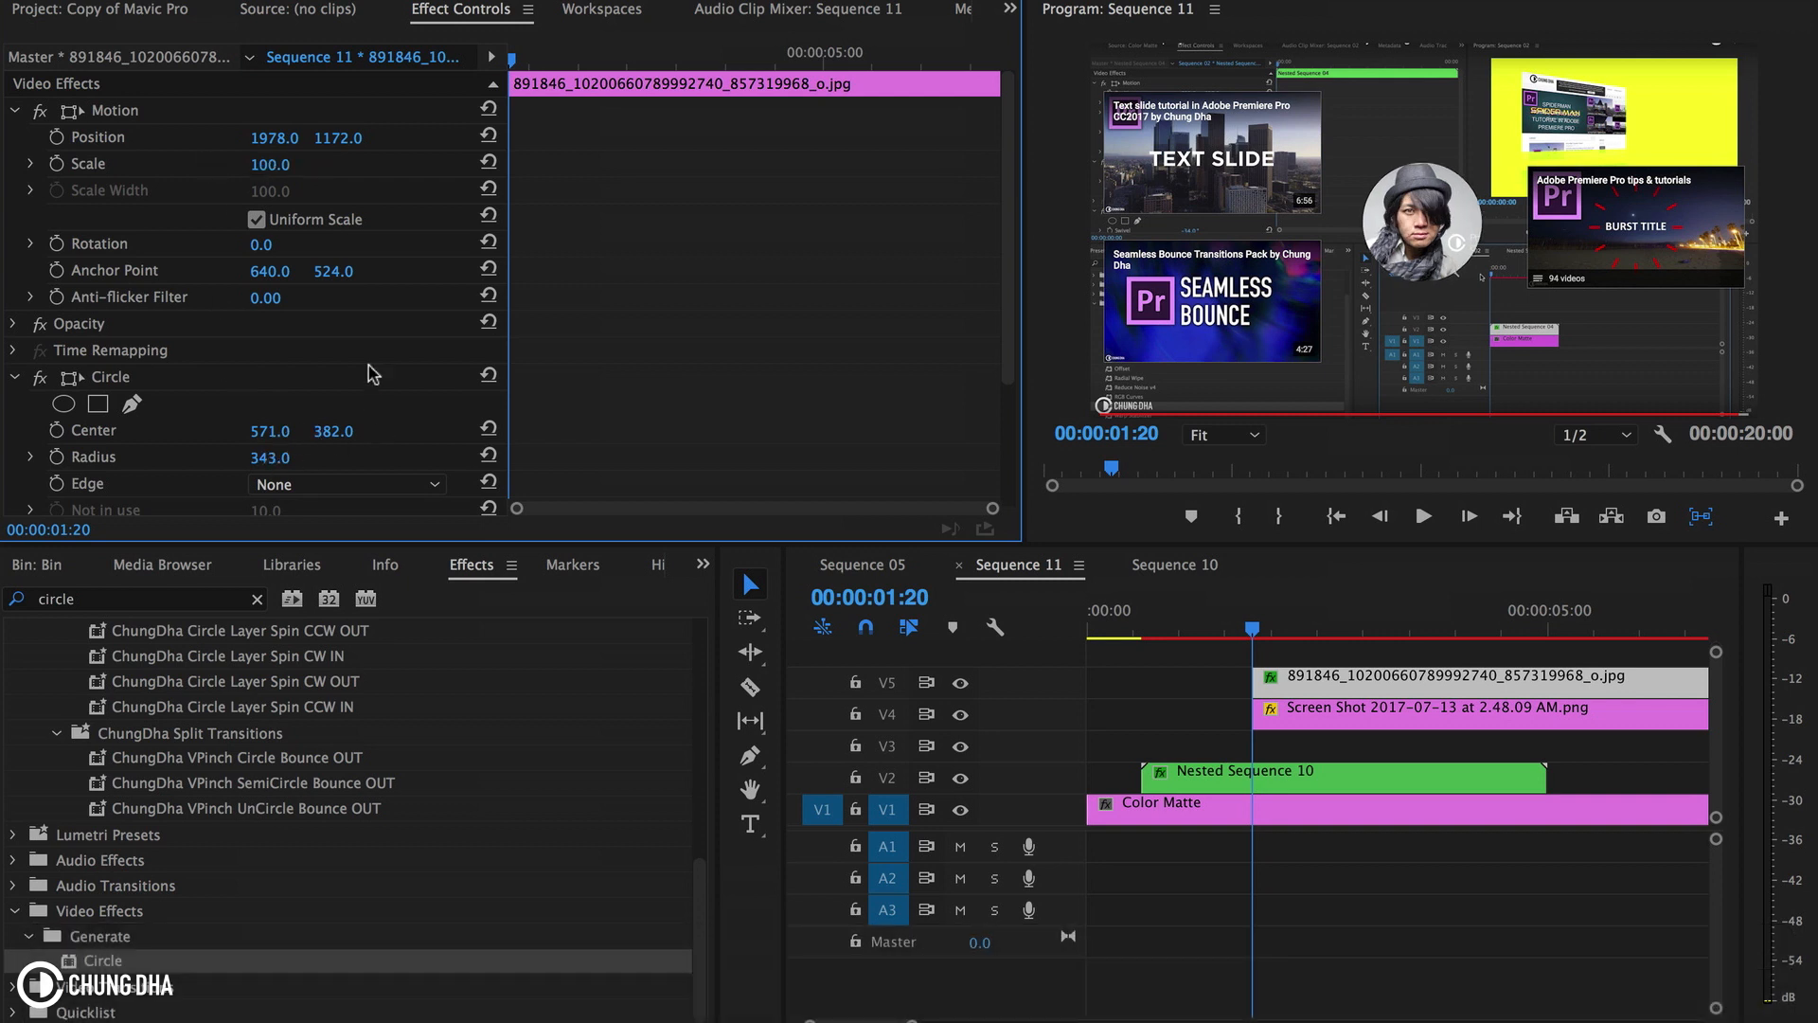
- Shrink the photo's Circle mask to a radius of 275 and set its vertical center to 406
scroll(366, 346, down, 3)
drag(270, 381, 205, 381)
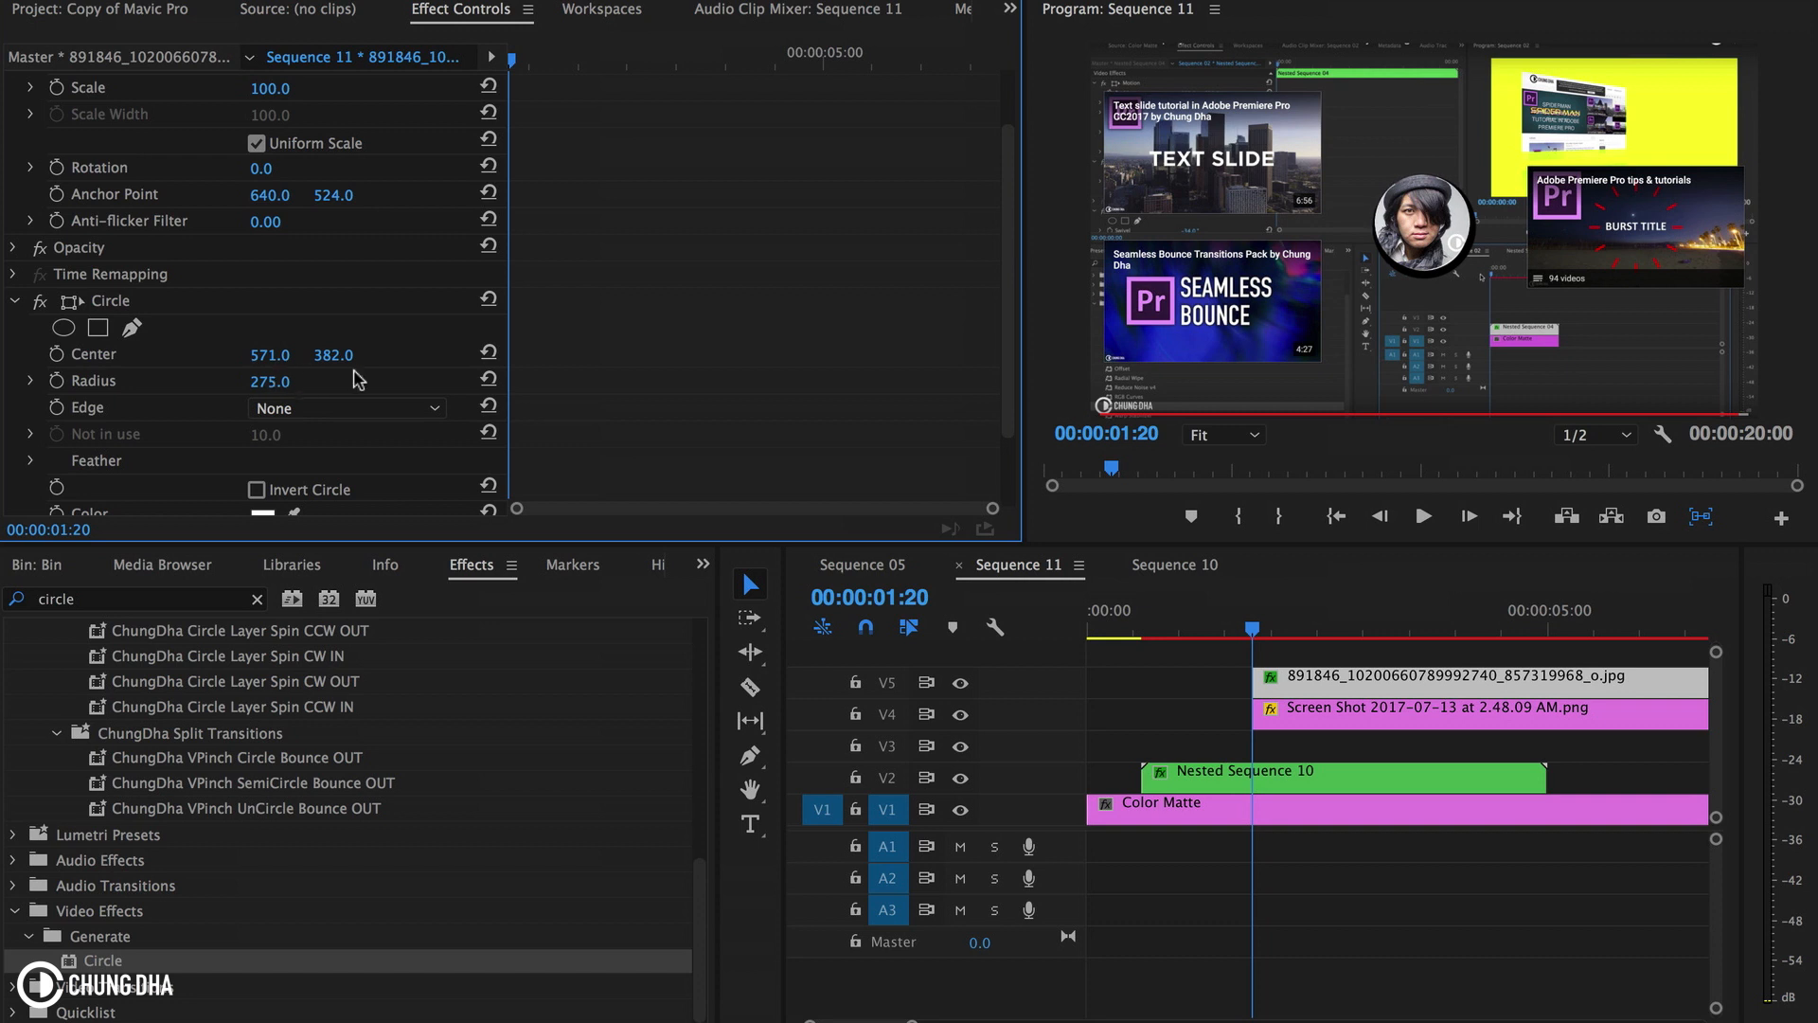
drag(333, 354, 354, 354)
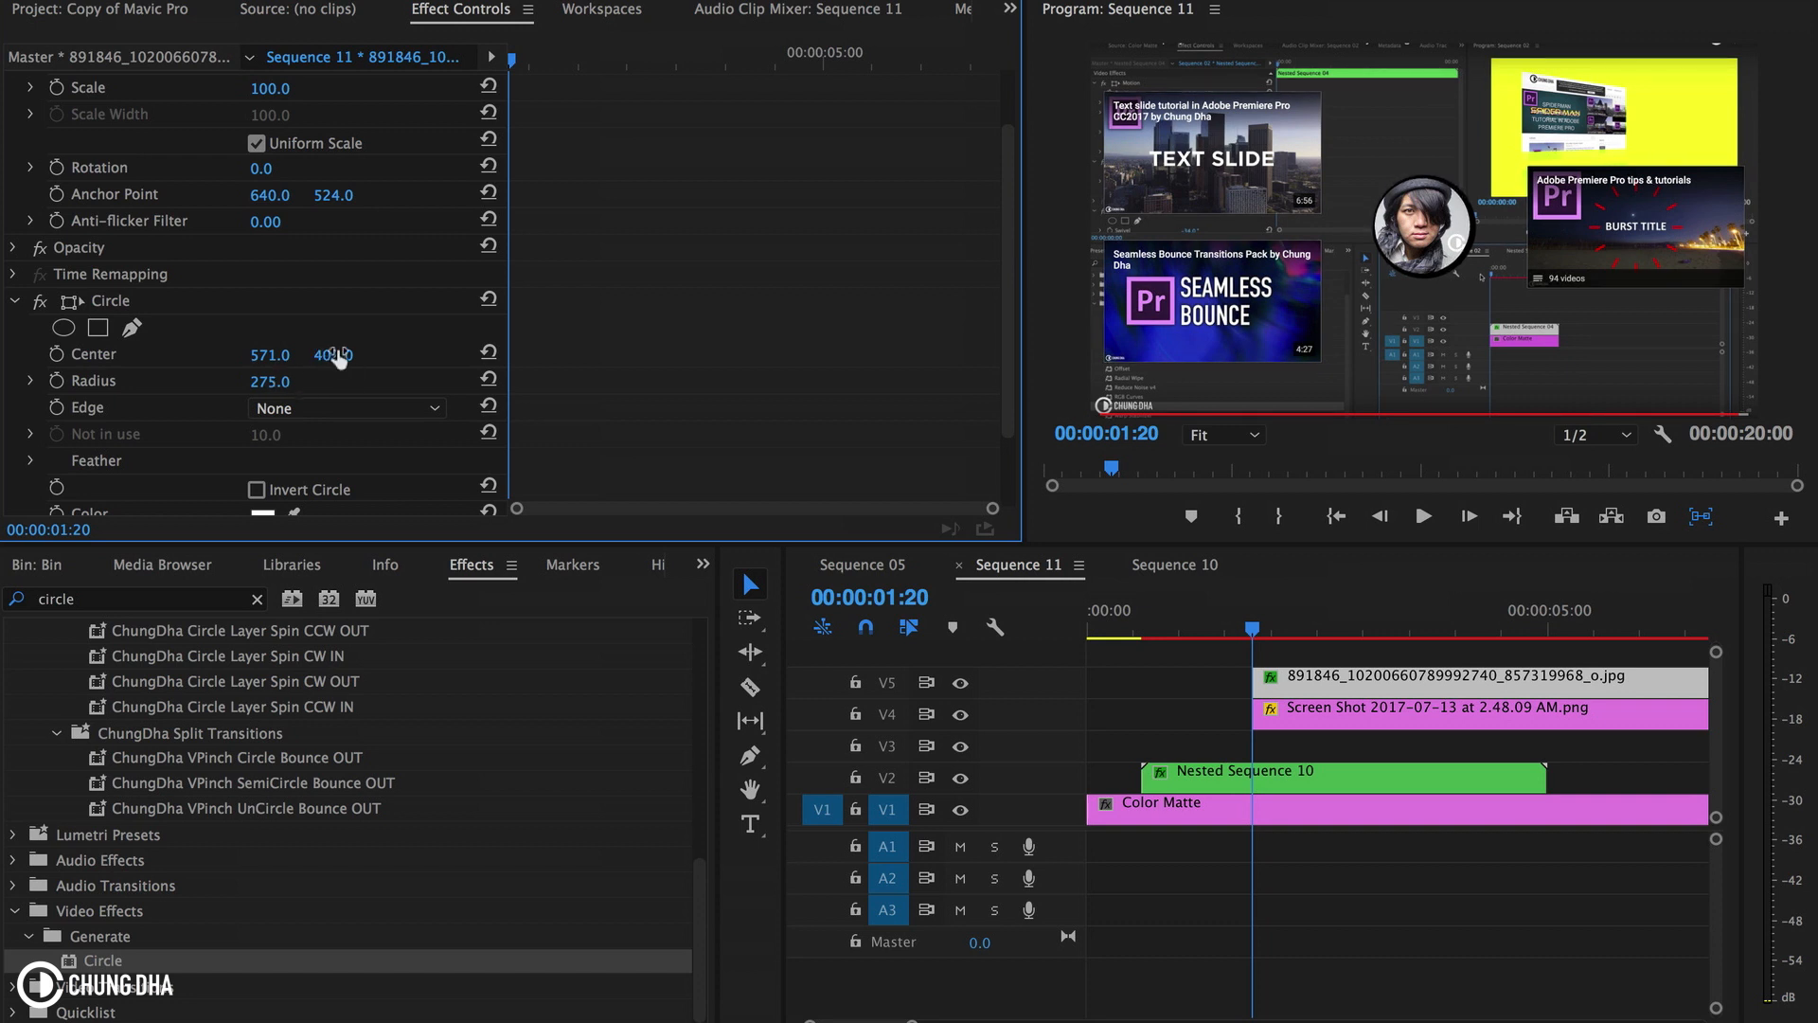
- Align the Circle mask horizontally with the channel logo by setting its center X to 583
click(277, 356)
click(280, 332)
drag(277, 355, 326, 355)
click(270, 355)
click(237, 328)
mouse_move(258, 355)
mouse_down()
mouse_move(279, 356)
mouse_move(264, 355)
mouse_up()
- Enlarge the Circle mask's radius to 297 so it matches the channel logo in the screenshot
drag(277, 381, 287, 382)
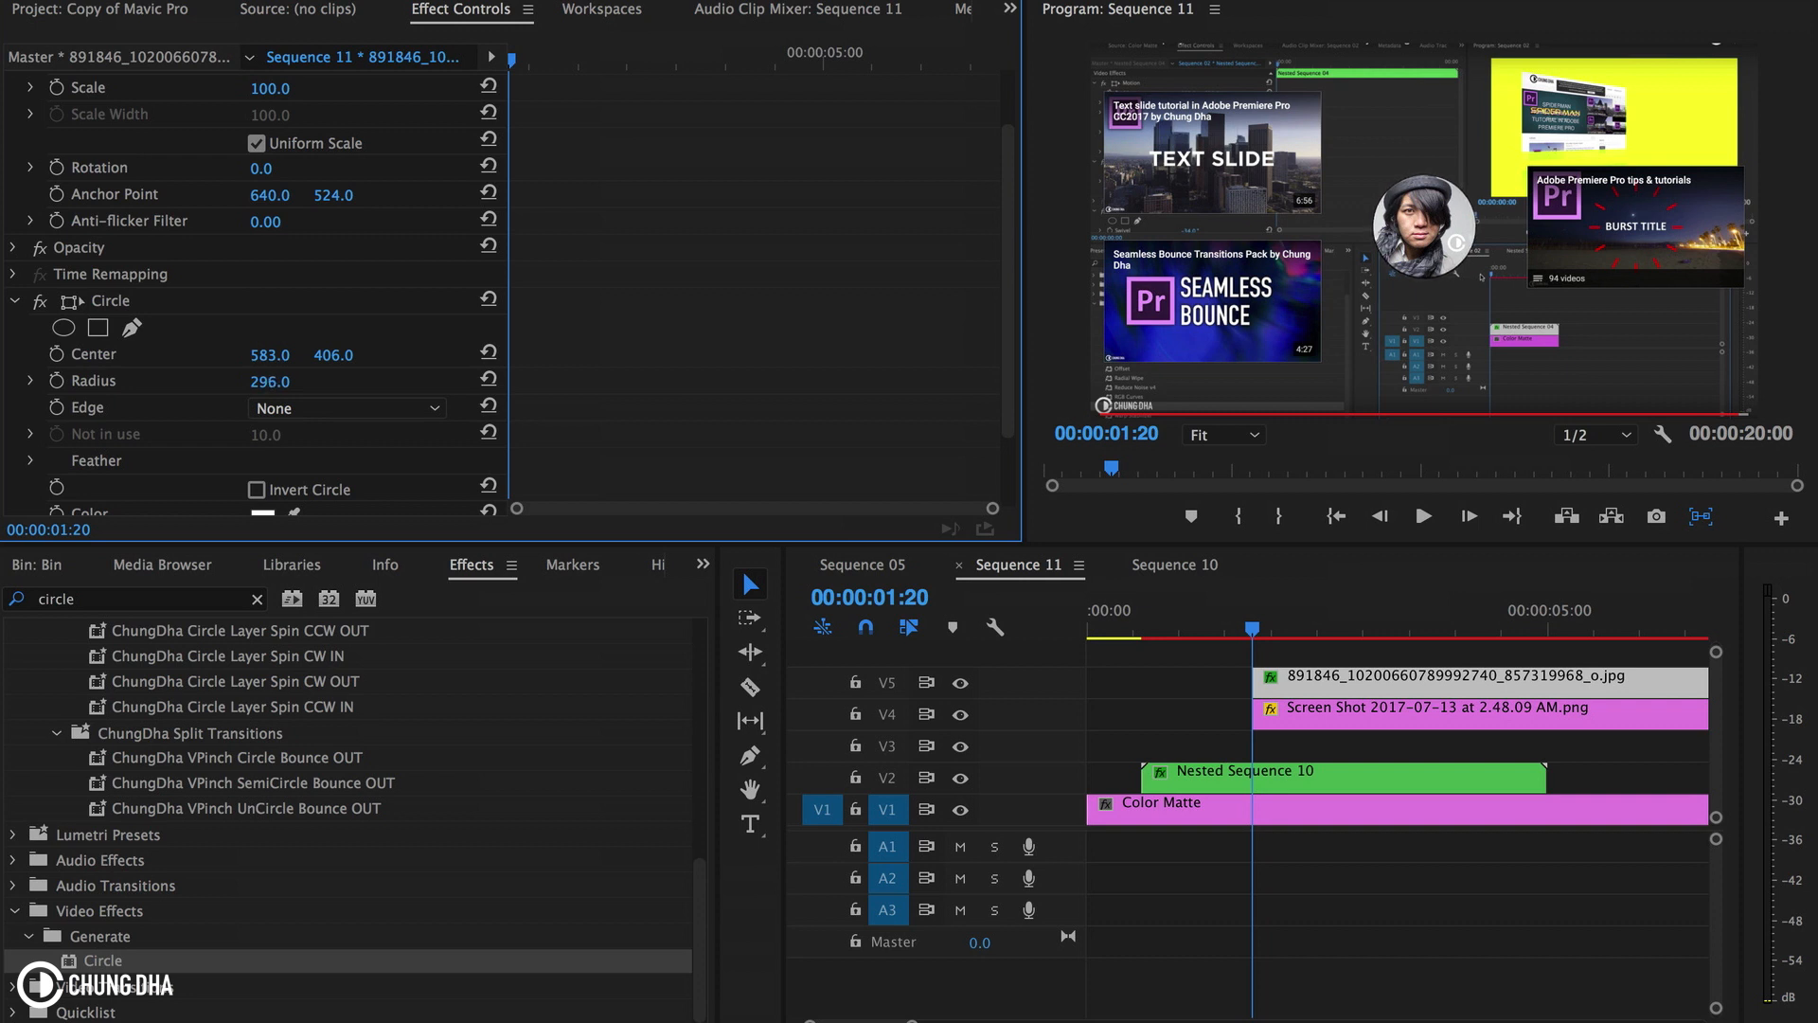
click(270, 381)
text(297)
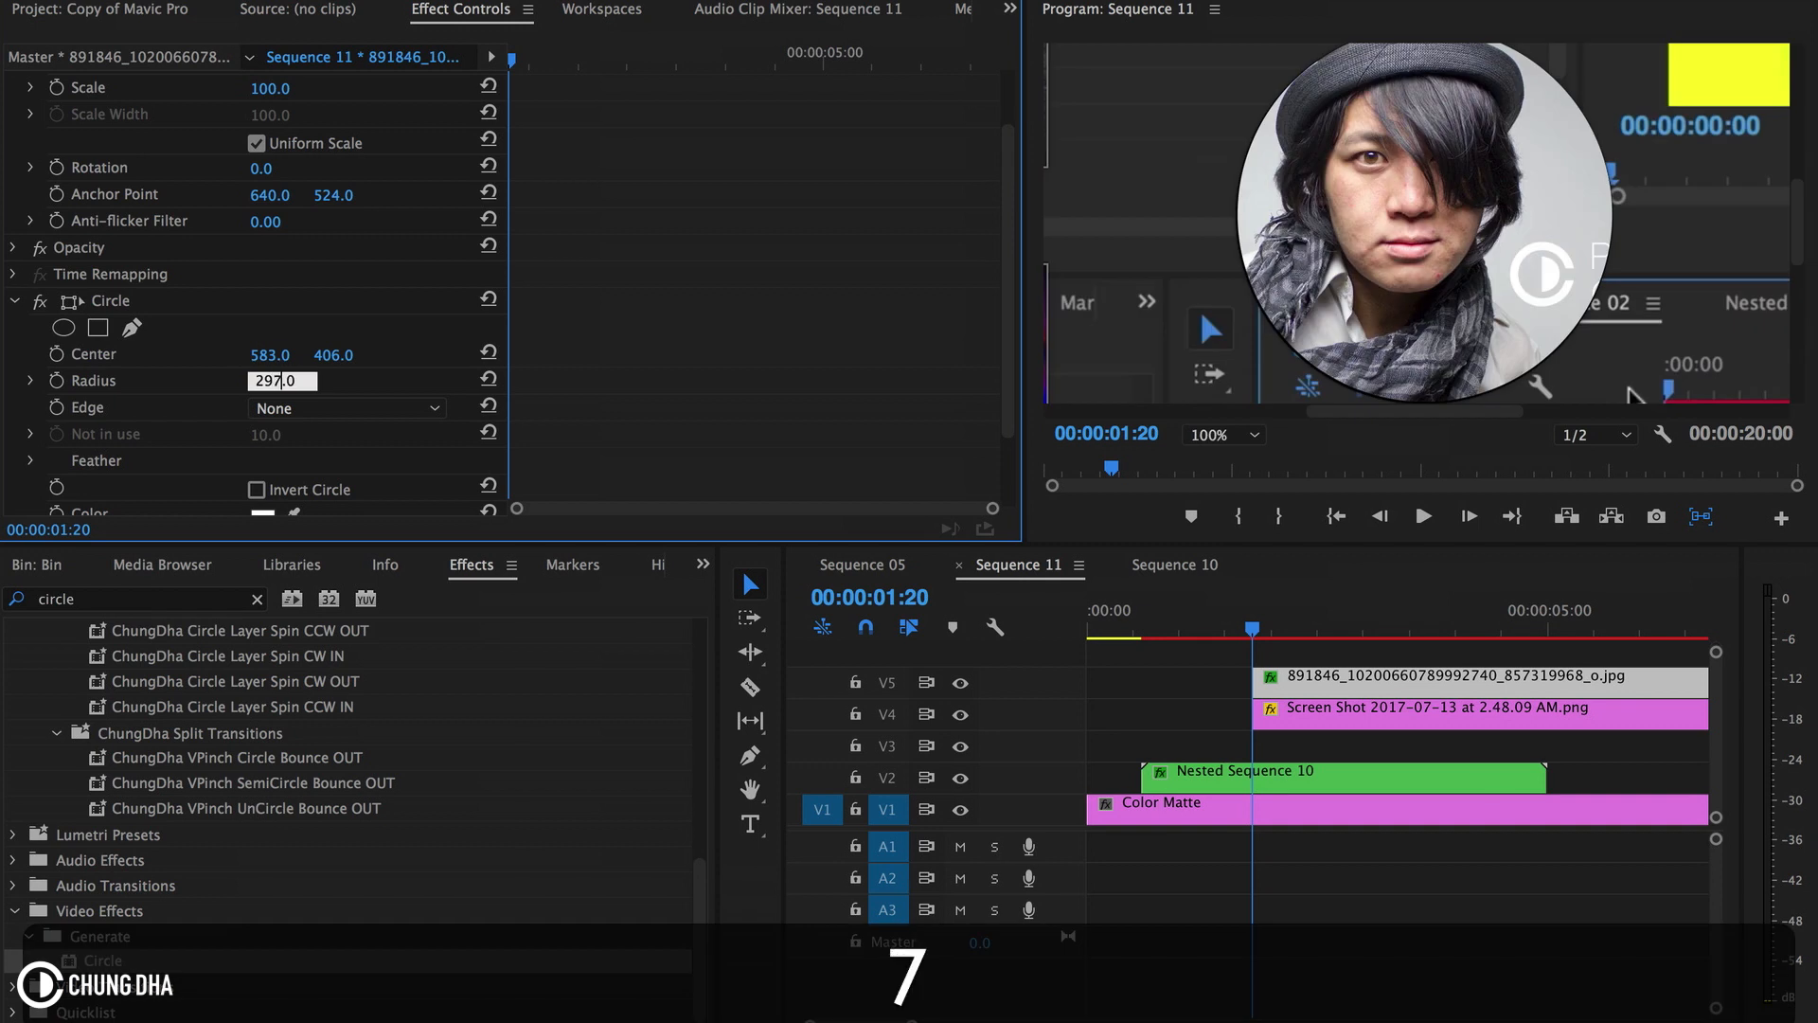
key(Return)
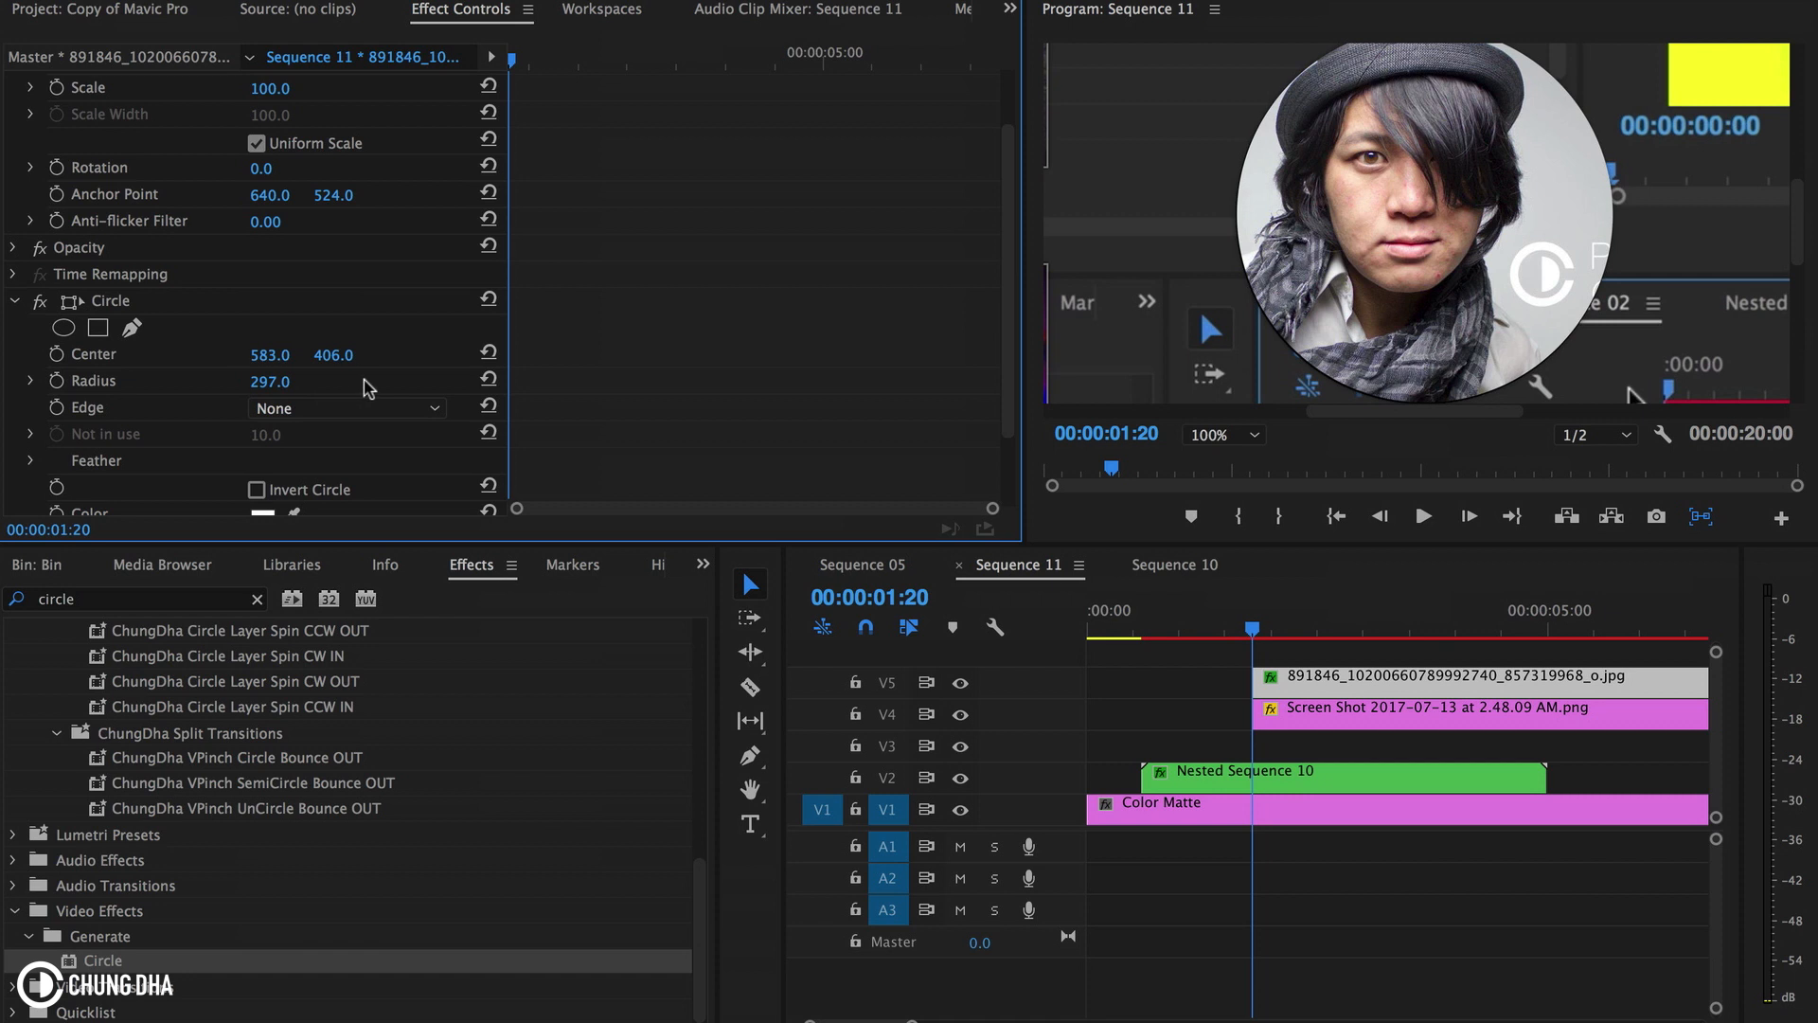
- Delete the screenshot clip from the timeline and move the portrait photo clip down to track V3
key(BackSpace)
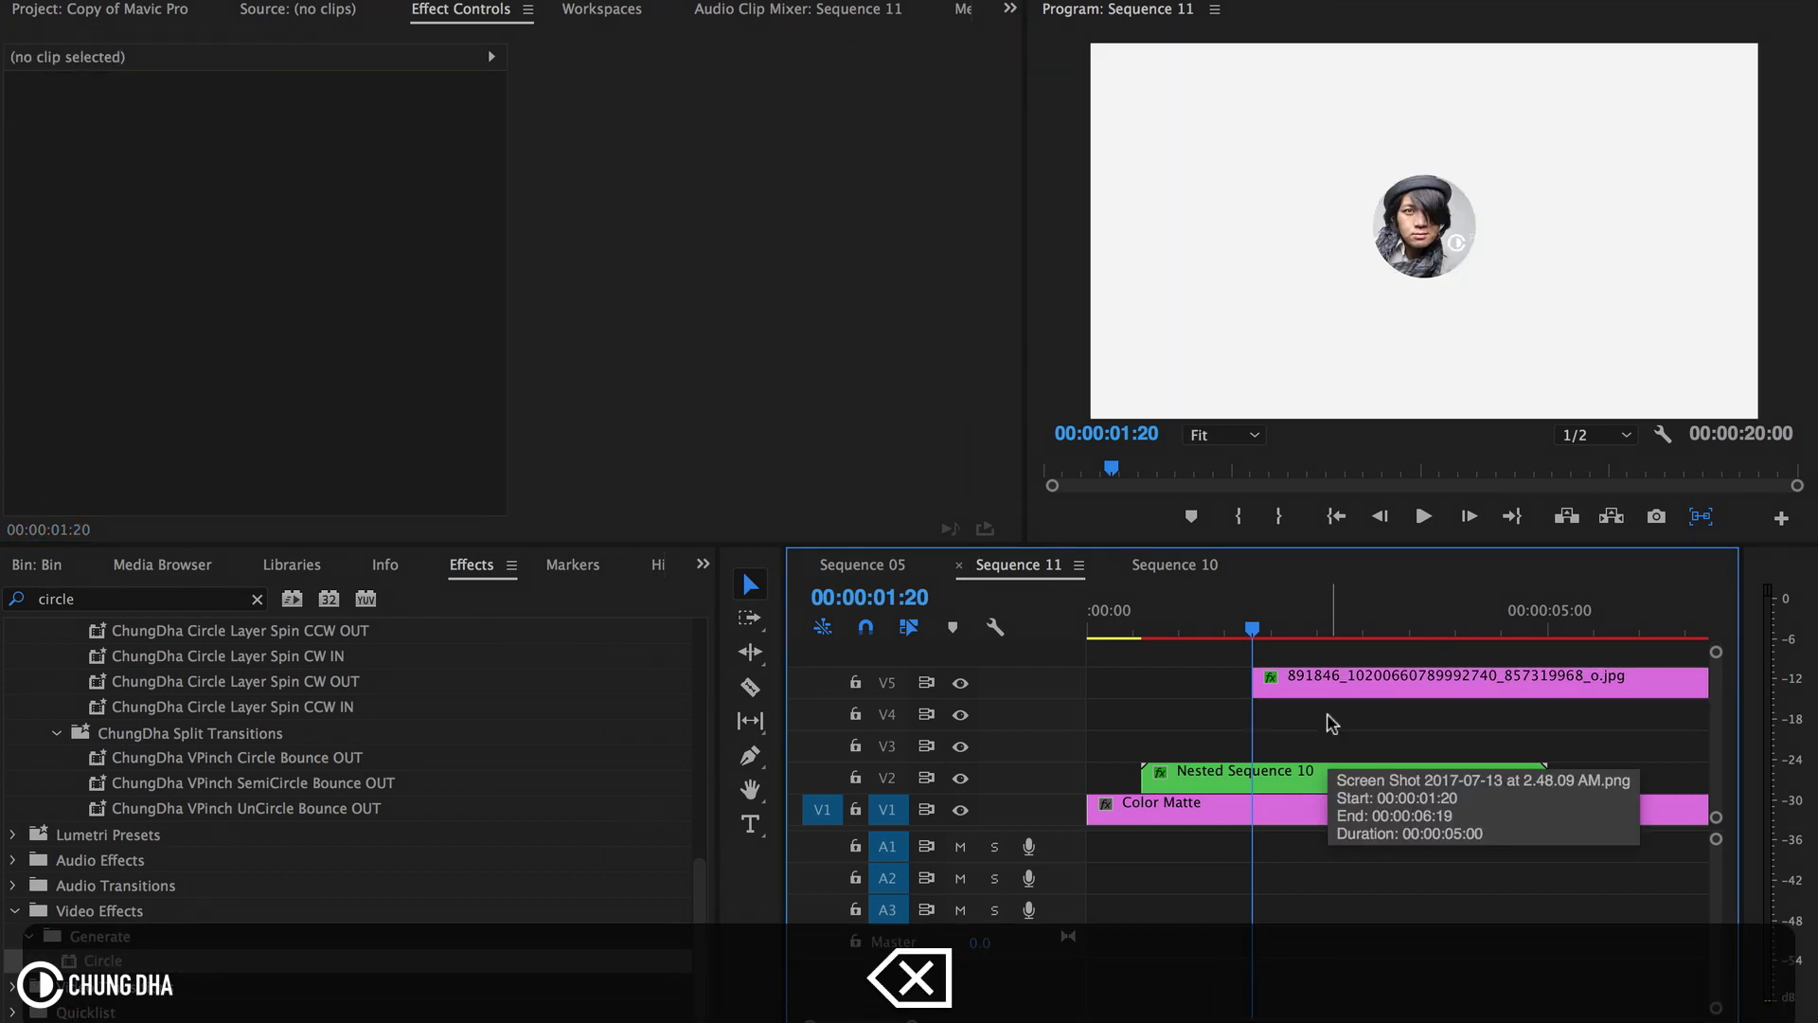
drag(1331, 675, 1335, 744)
click(1016, 656)
key(Home)
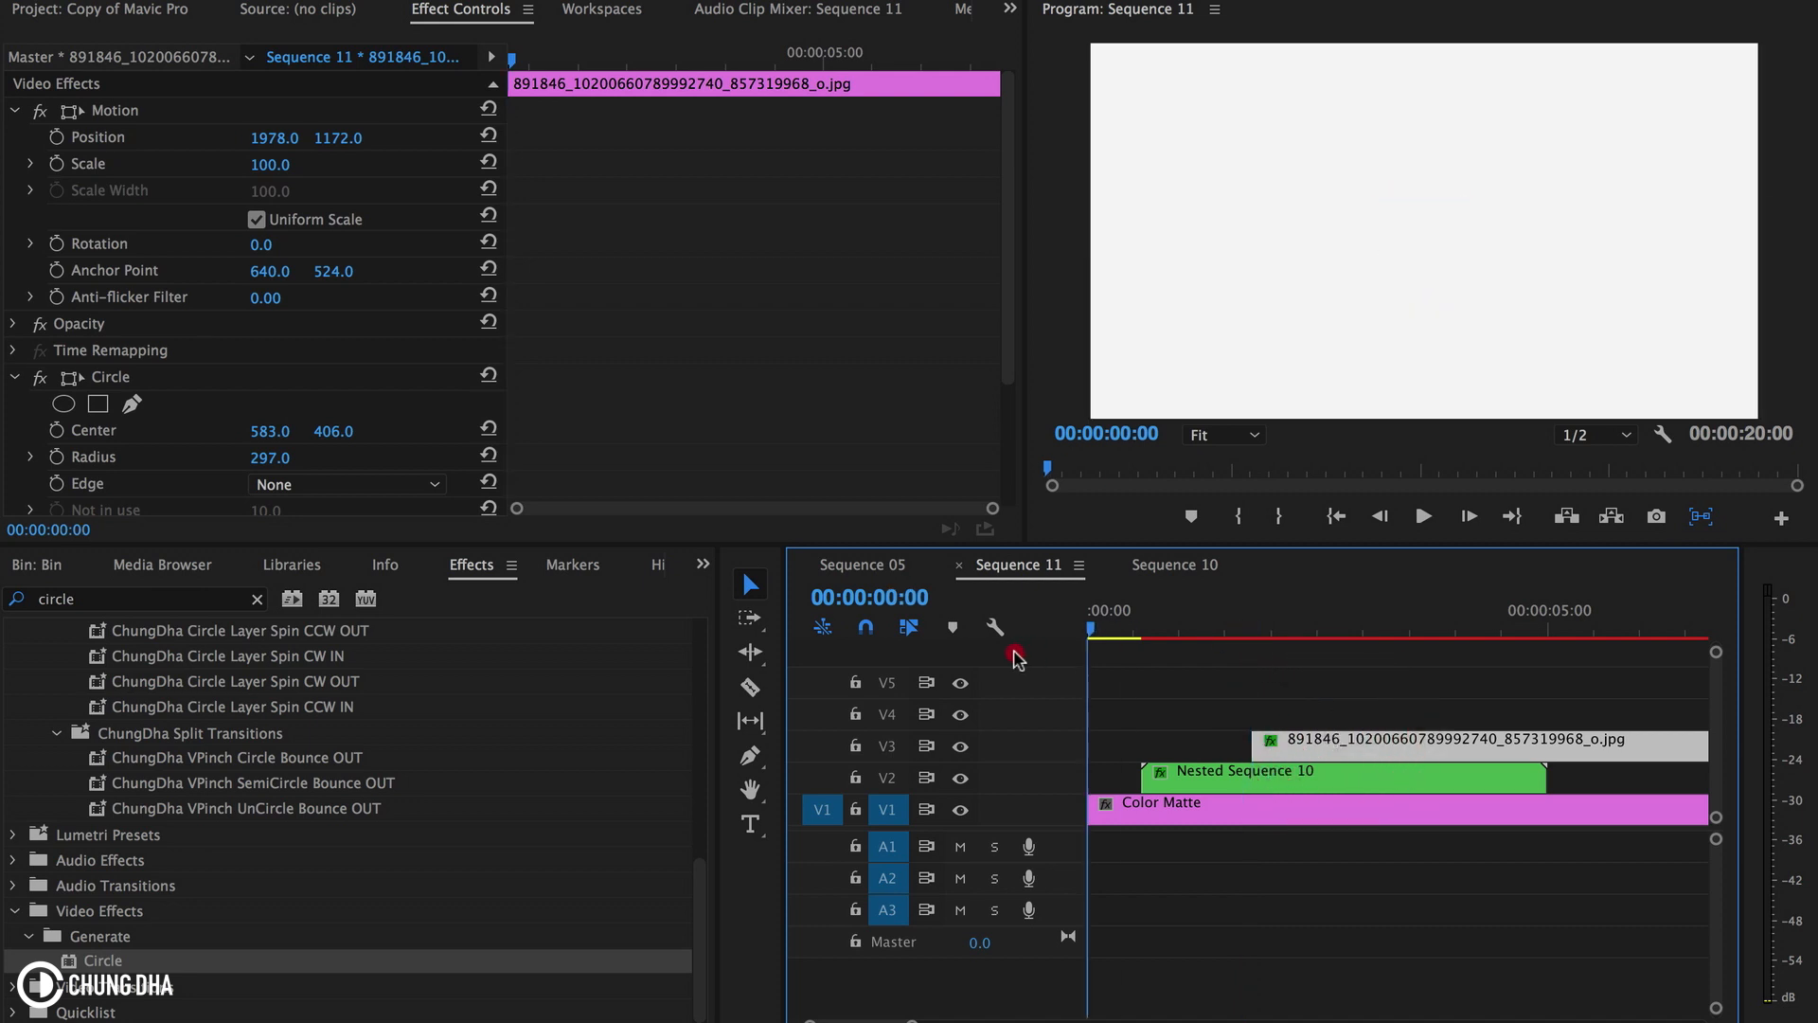
drag(1086, 642, 994, 642)
key(space)
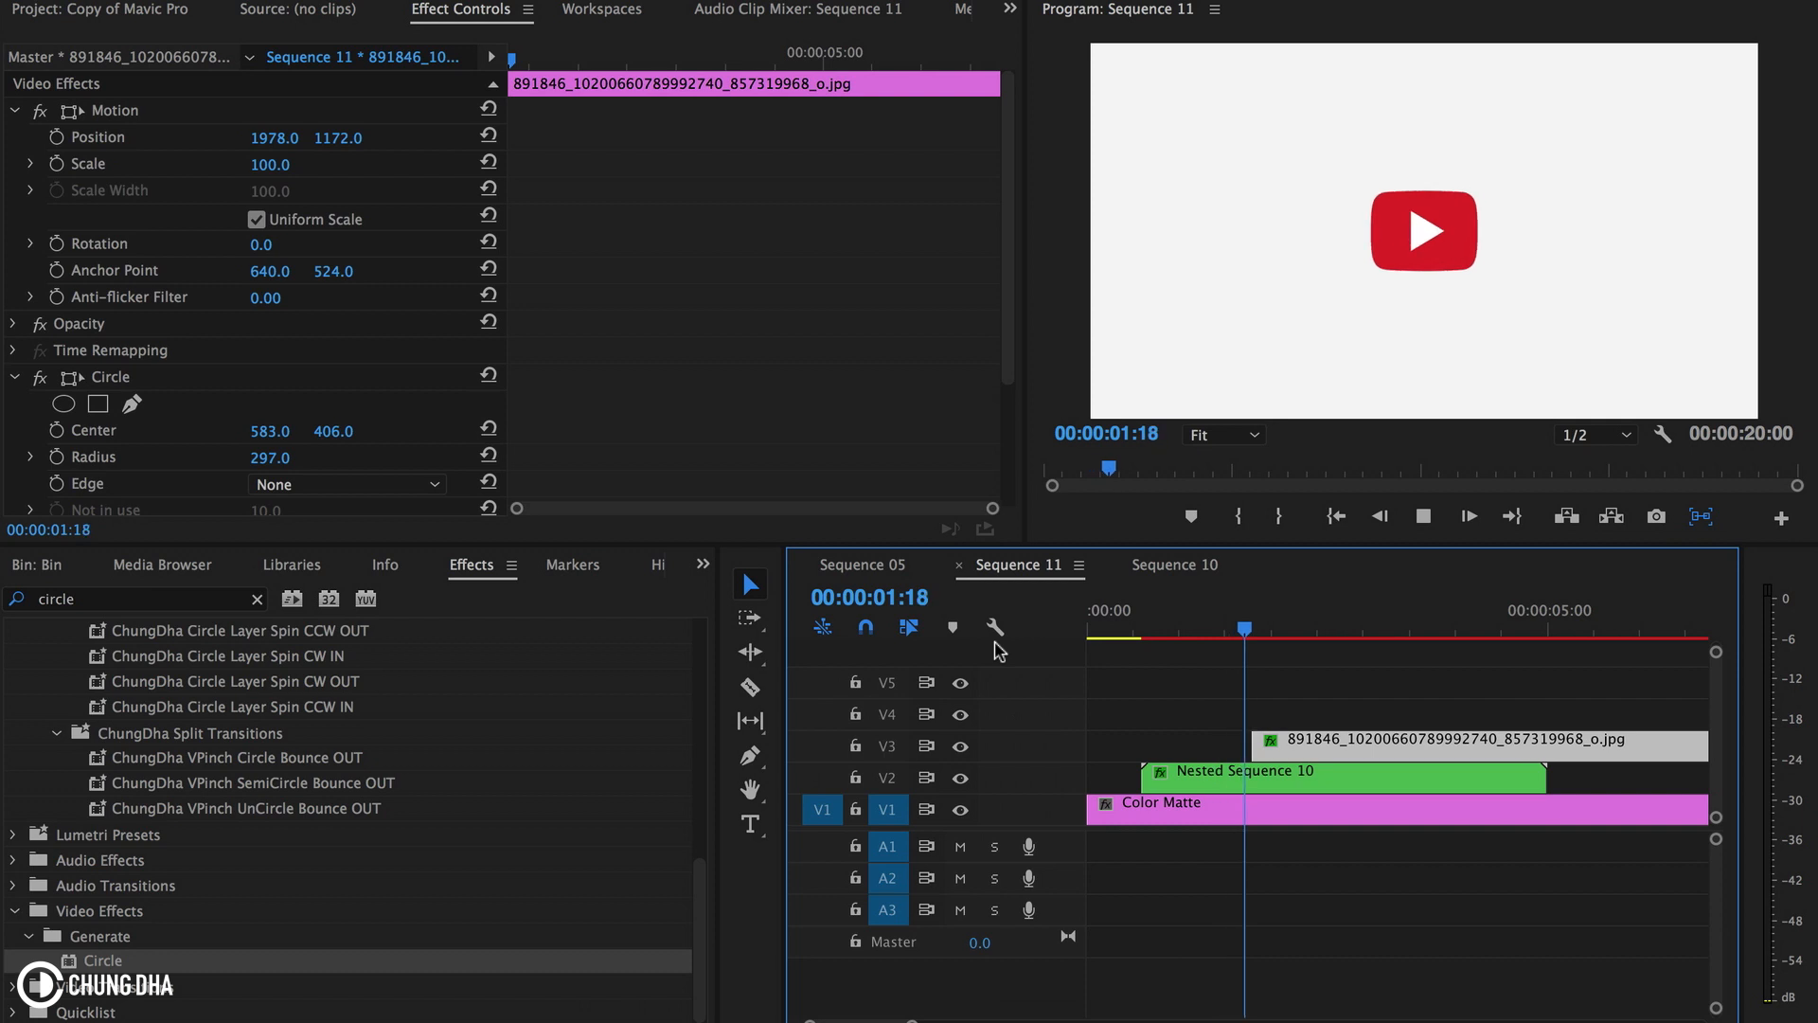
- Keyframe the photo's Circle radius to grow from 0 at 00:00:01:20 to 297 at a second keyframe further along the clip
drag(1275, 629, 1257, 632)
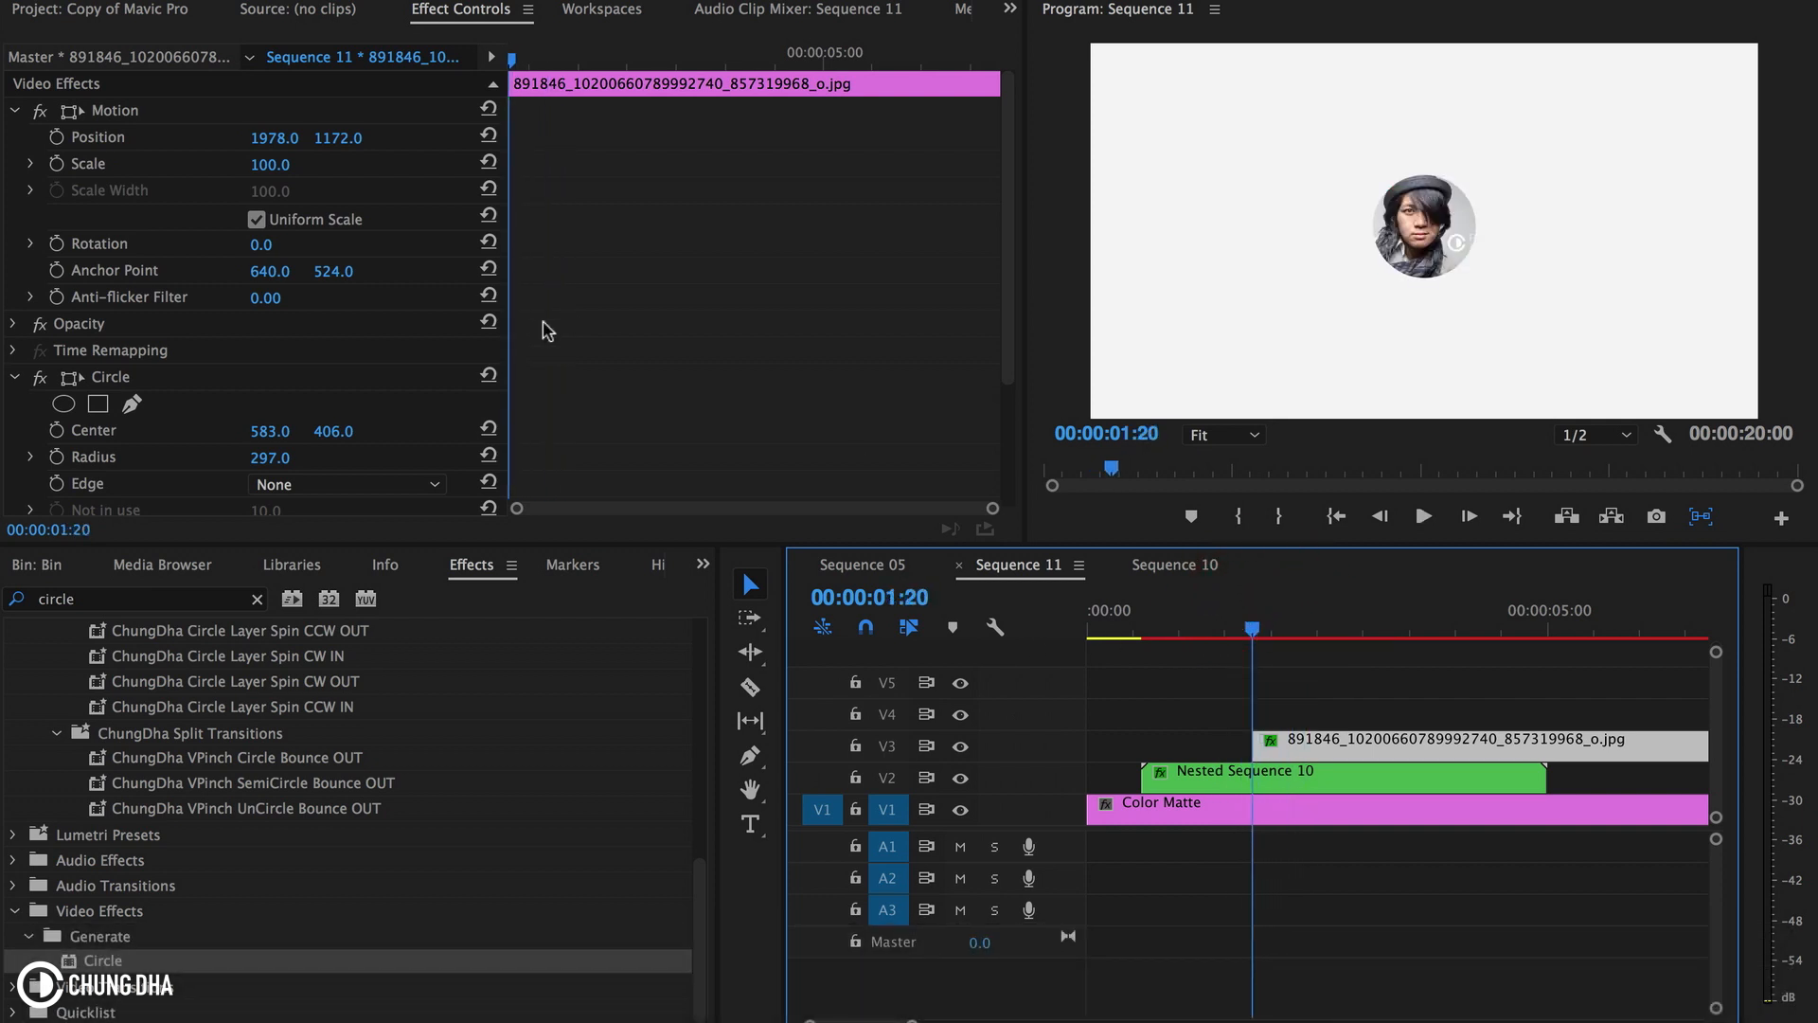
click(57, 456)
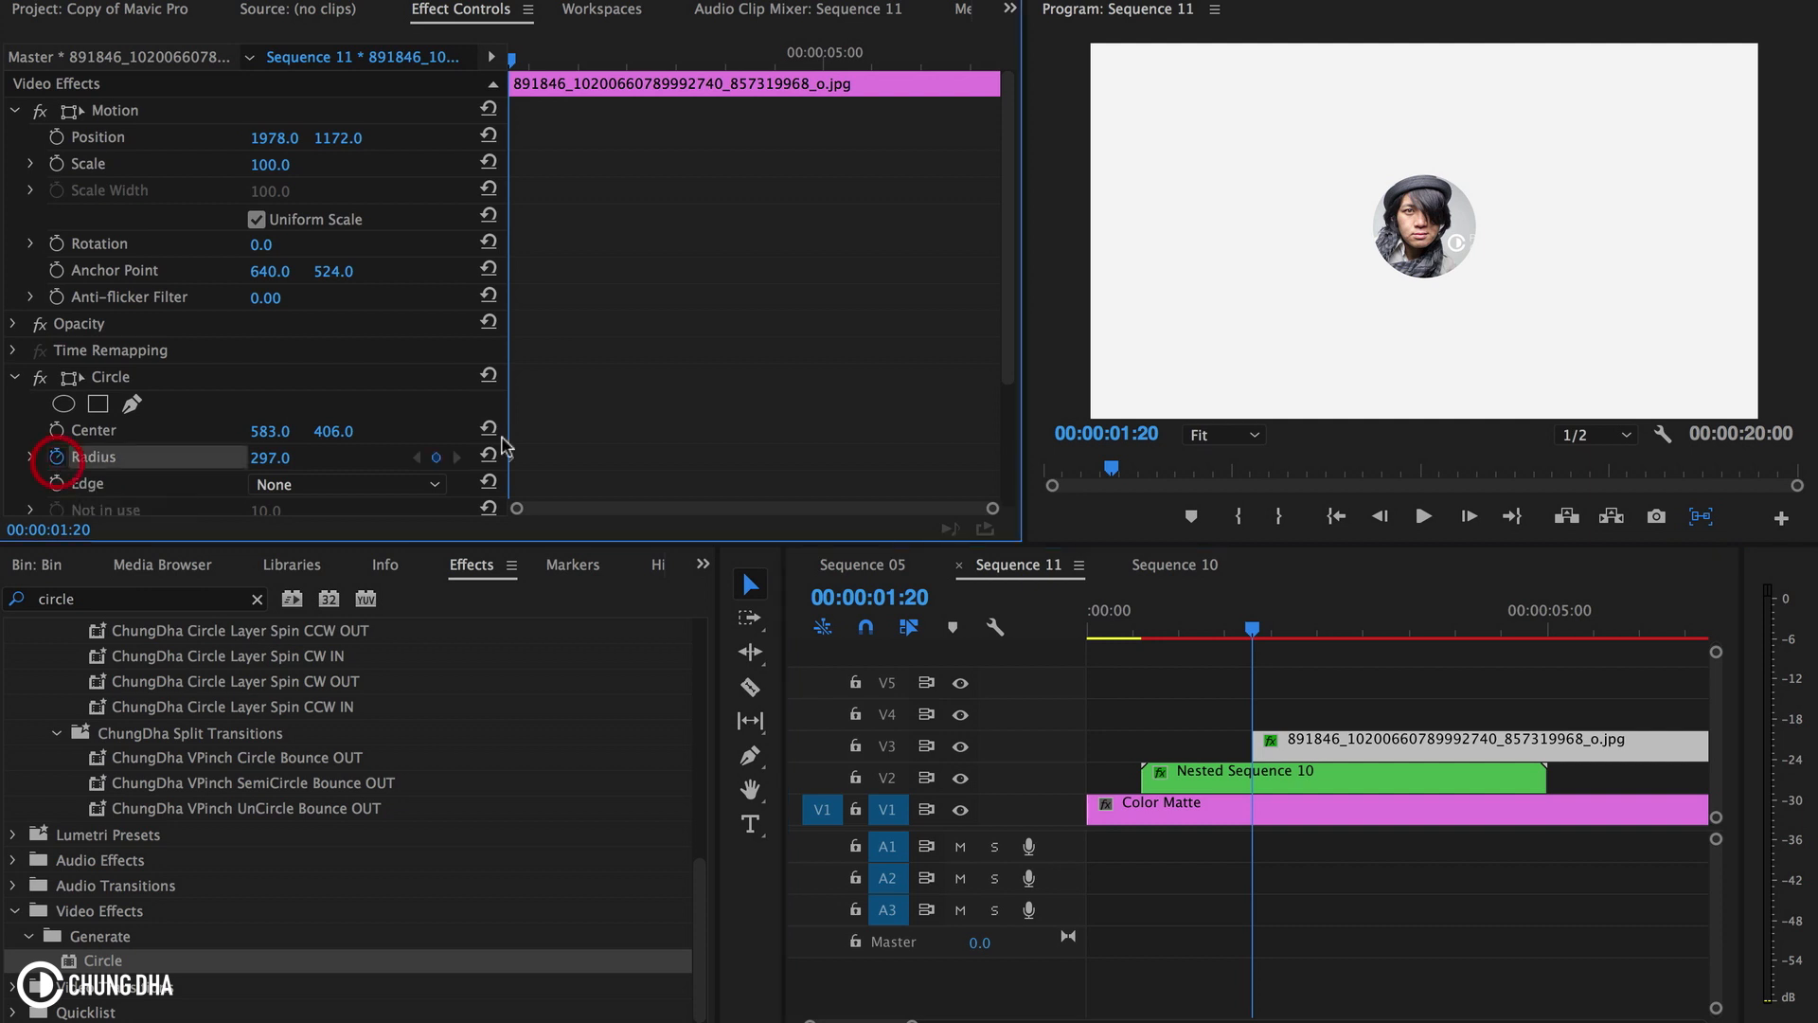
drag(511, 458, 575, 458)
click(280, 456)
text(0)
key(Return)
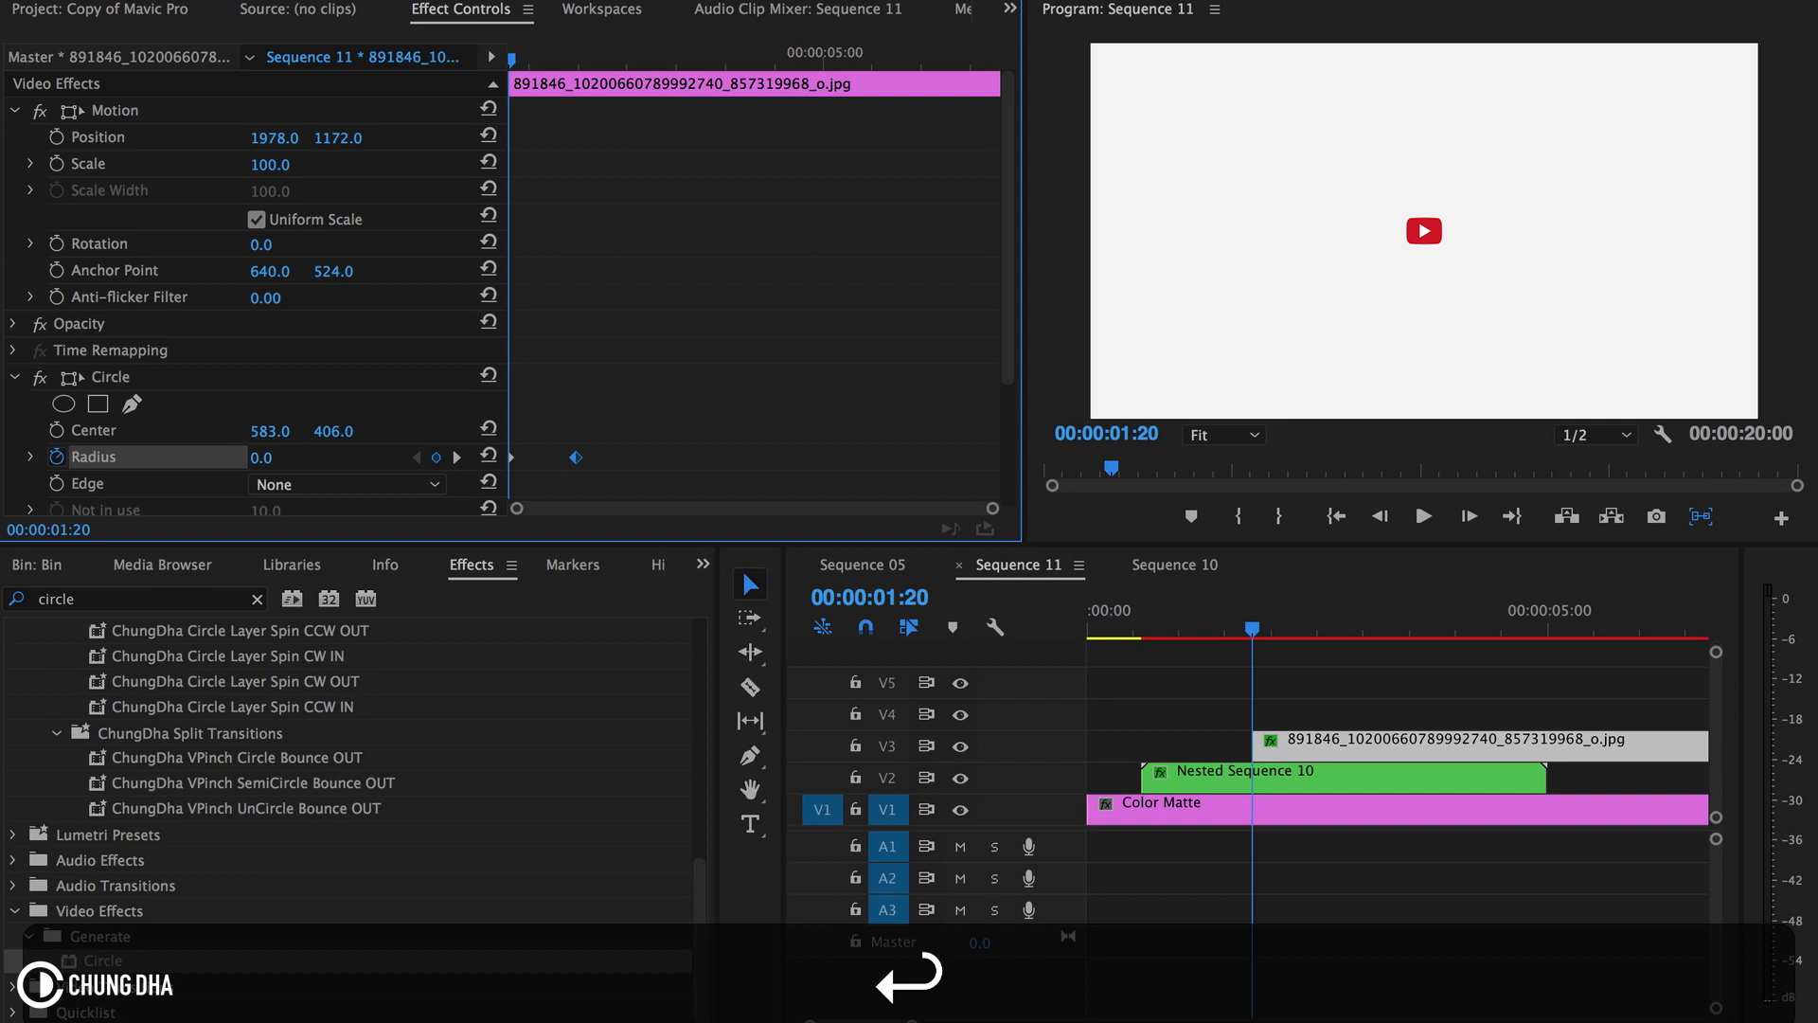
- Shorten the circle reveal to three frames by moving the 297 Radius keyframe to 00:00:01:23
drag(911, 1020, 877, 1020)
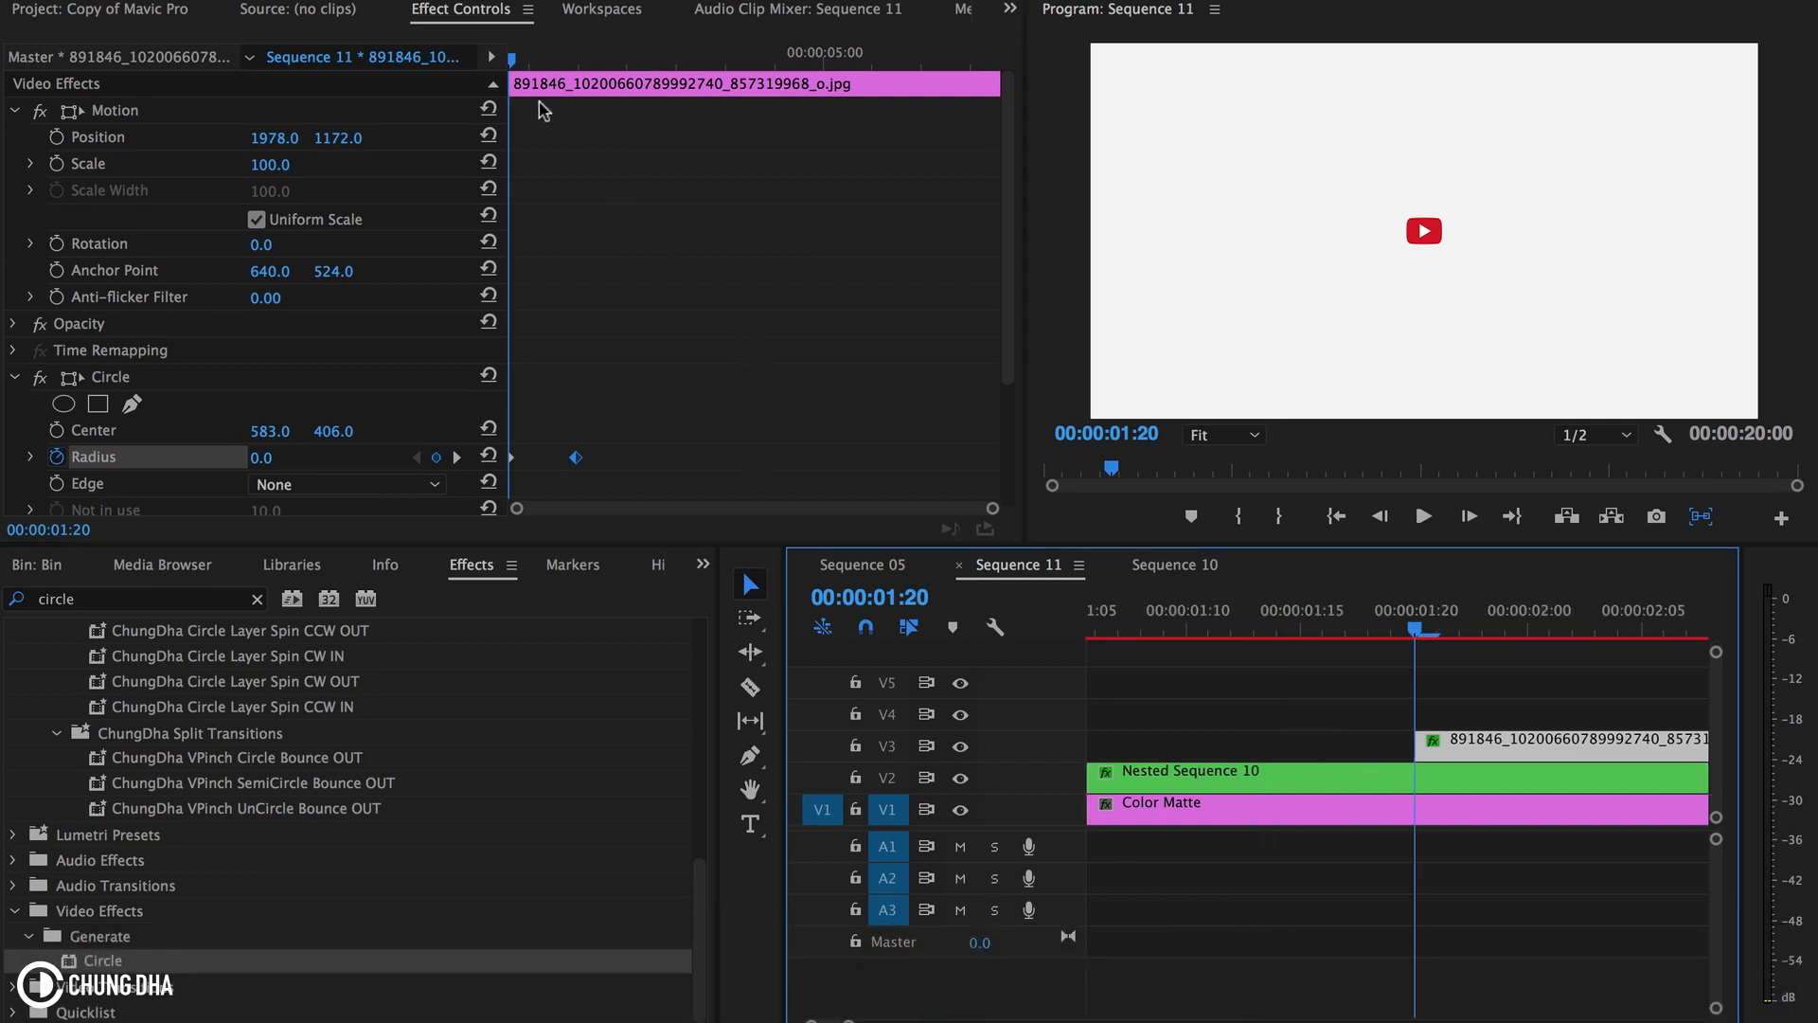
drag(517, 60, 389, 57)
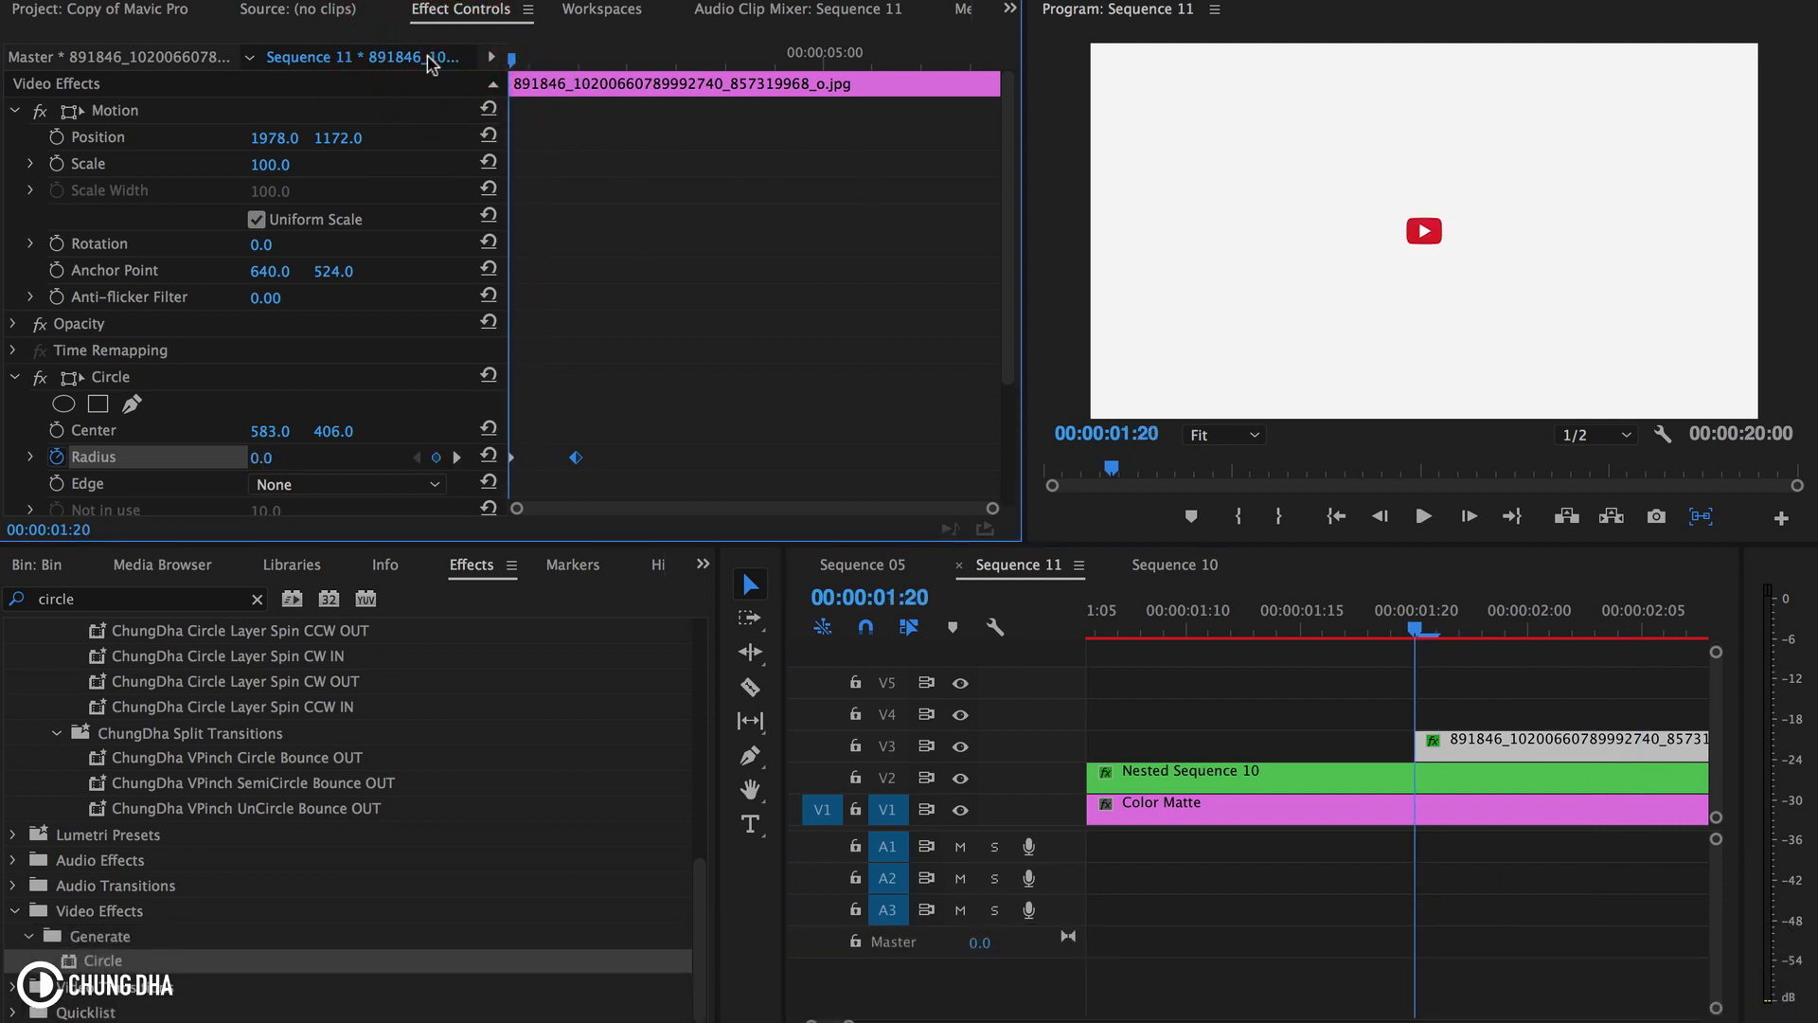
key(Right)
key(Right)
key(Right)
drag(575, 456, 516, 457)
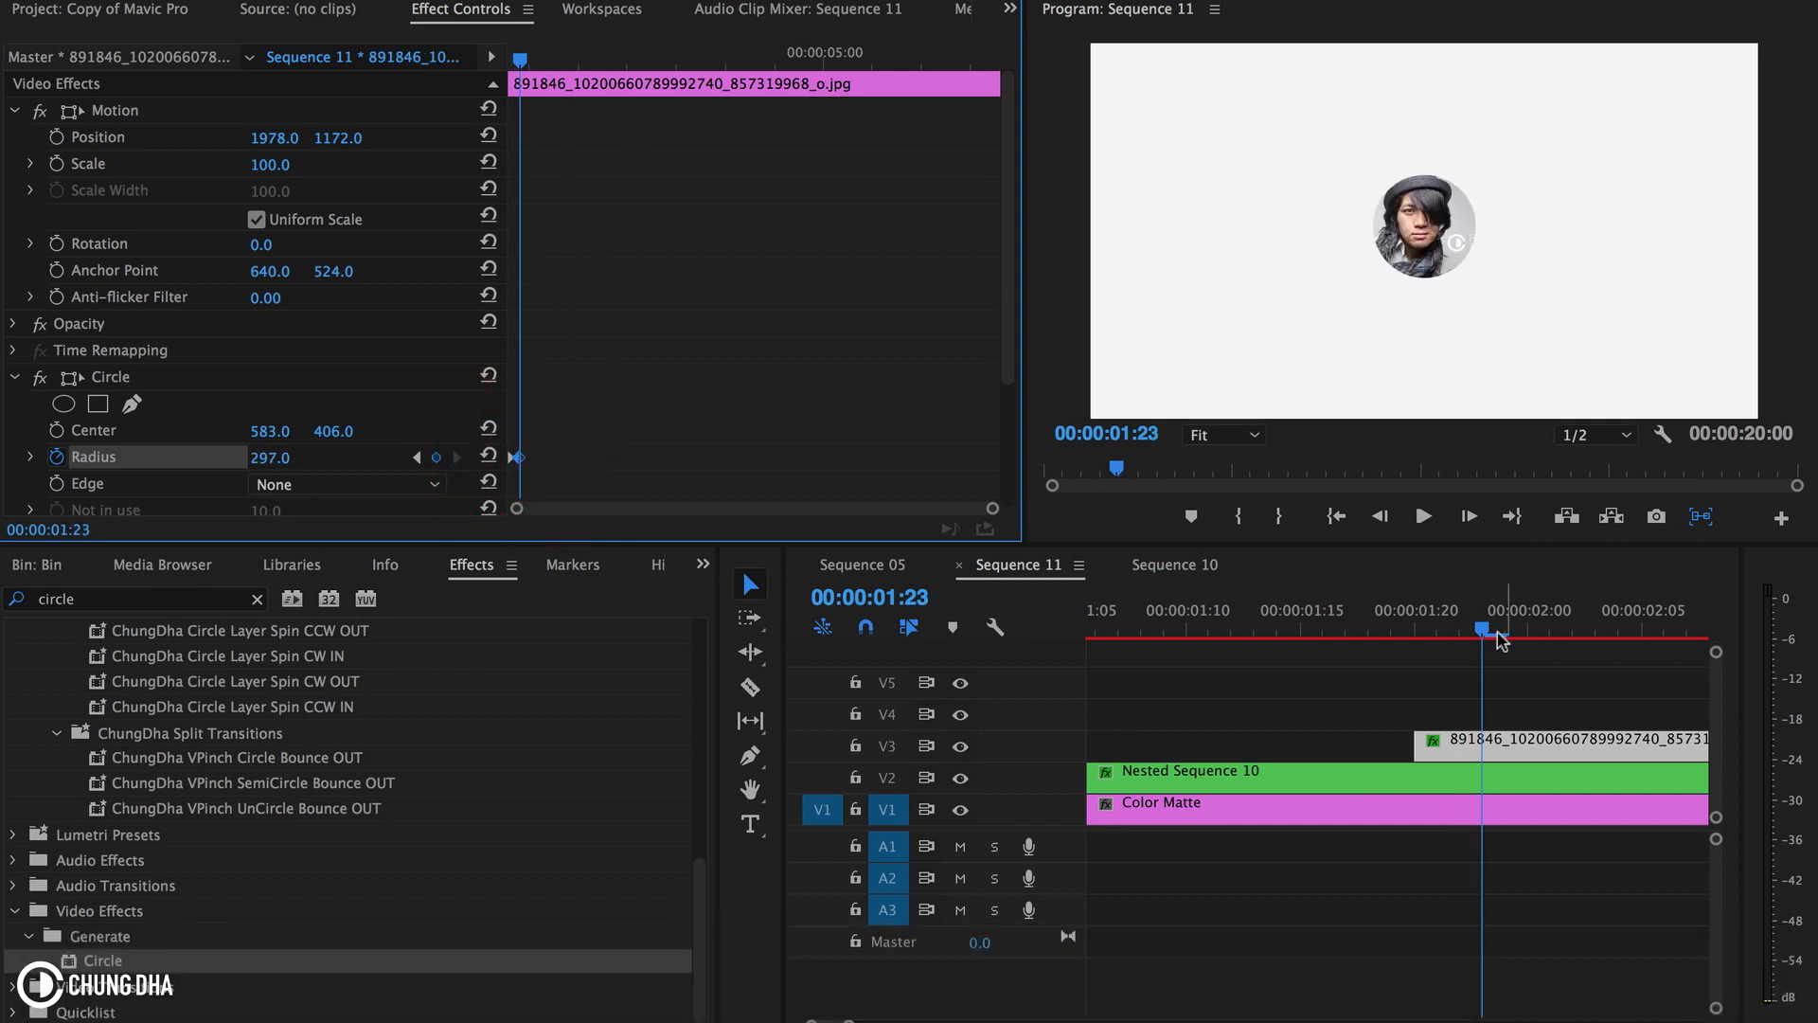
- Play back the stretch where the play-button logo turns into the circular portrait to check its timing
drag(849, 1019, 963, 1018)
drag(1222, 611, 960, 645)
key(space)
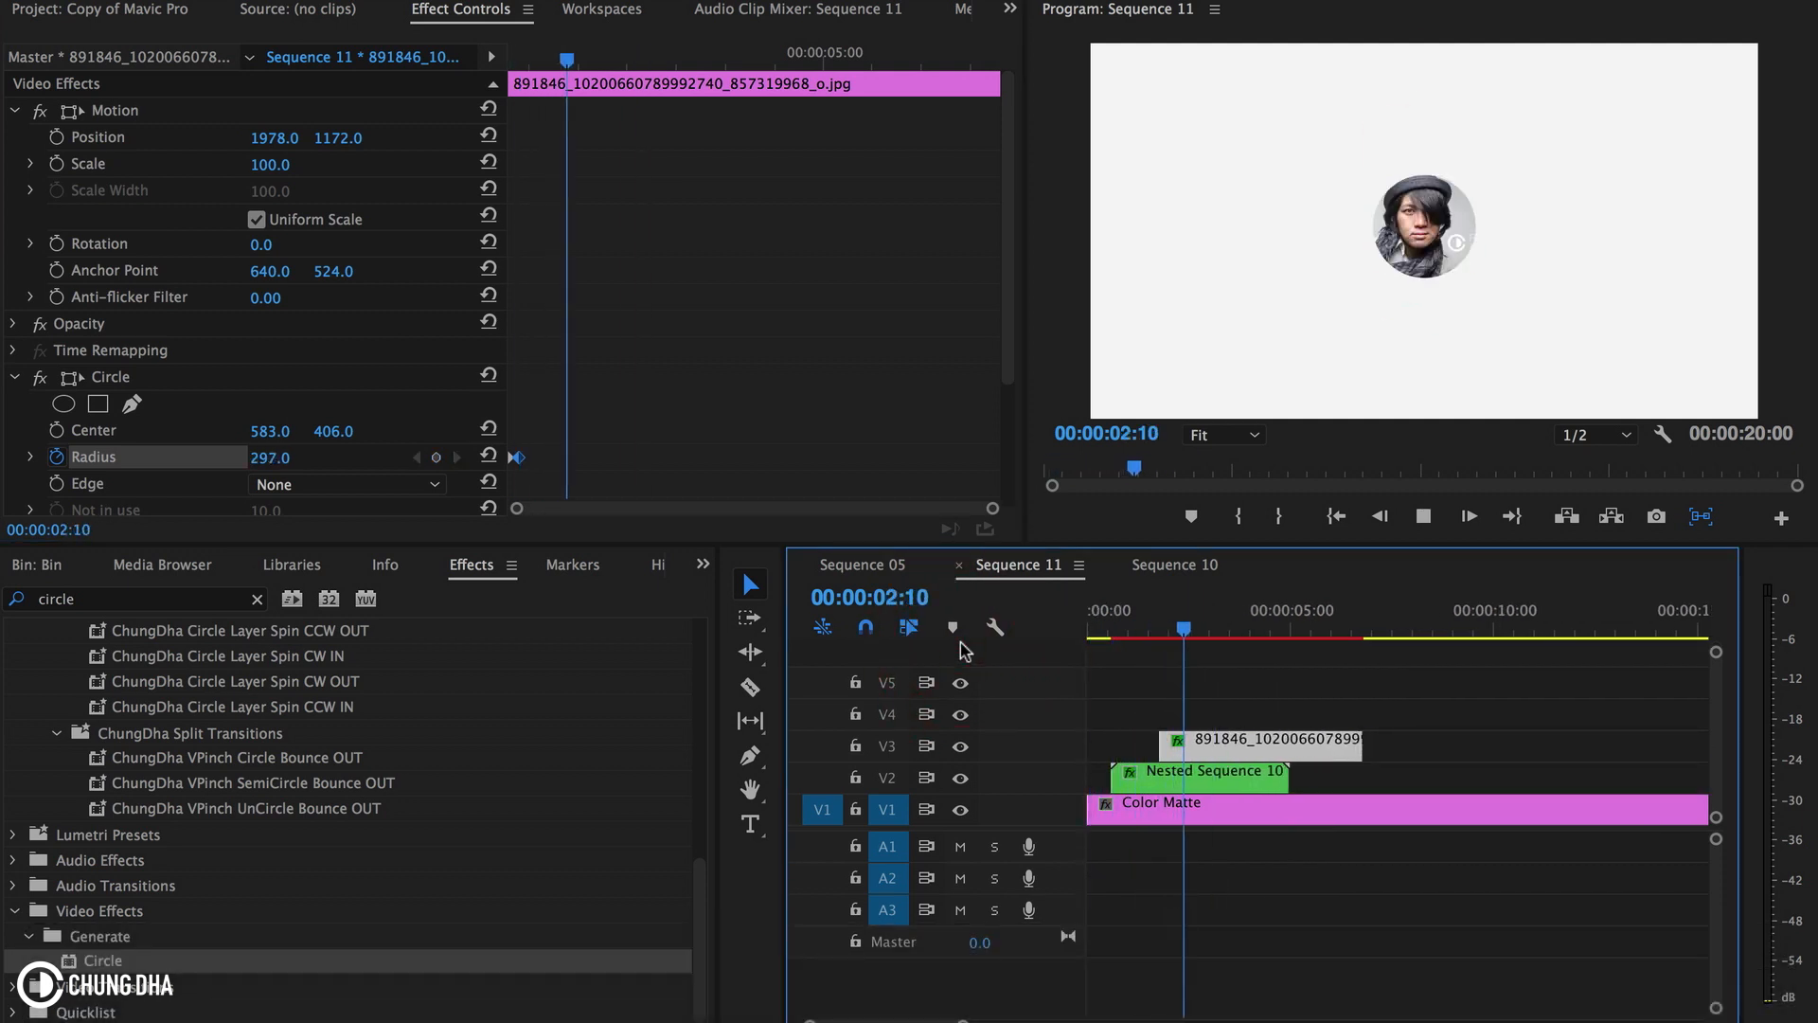
key(space)
mouse_move(1148, 621)
mouse_down()
mouse_move(1106, 622)
mouse_move(1158, 622)
mouse_up()
drag(966, 1020, 888, 1021)
mouse_move(1354, 614)
mouse_down()
mouse_move(1339, 615)
mouse_move(1360, 621)
mouse_up()
drag(1399, 735, 1392, 738)
drag(1355, 619, 1340, 614)
key(space)
key(space)
click(1166, 630)
key(space)
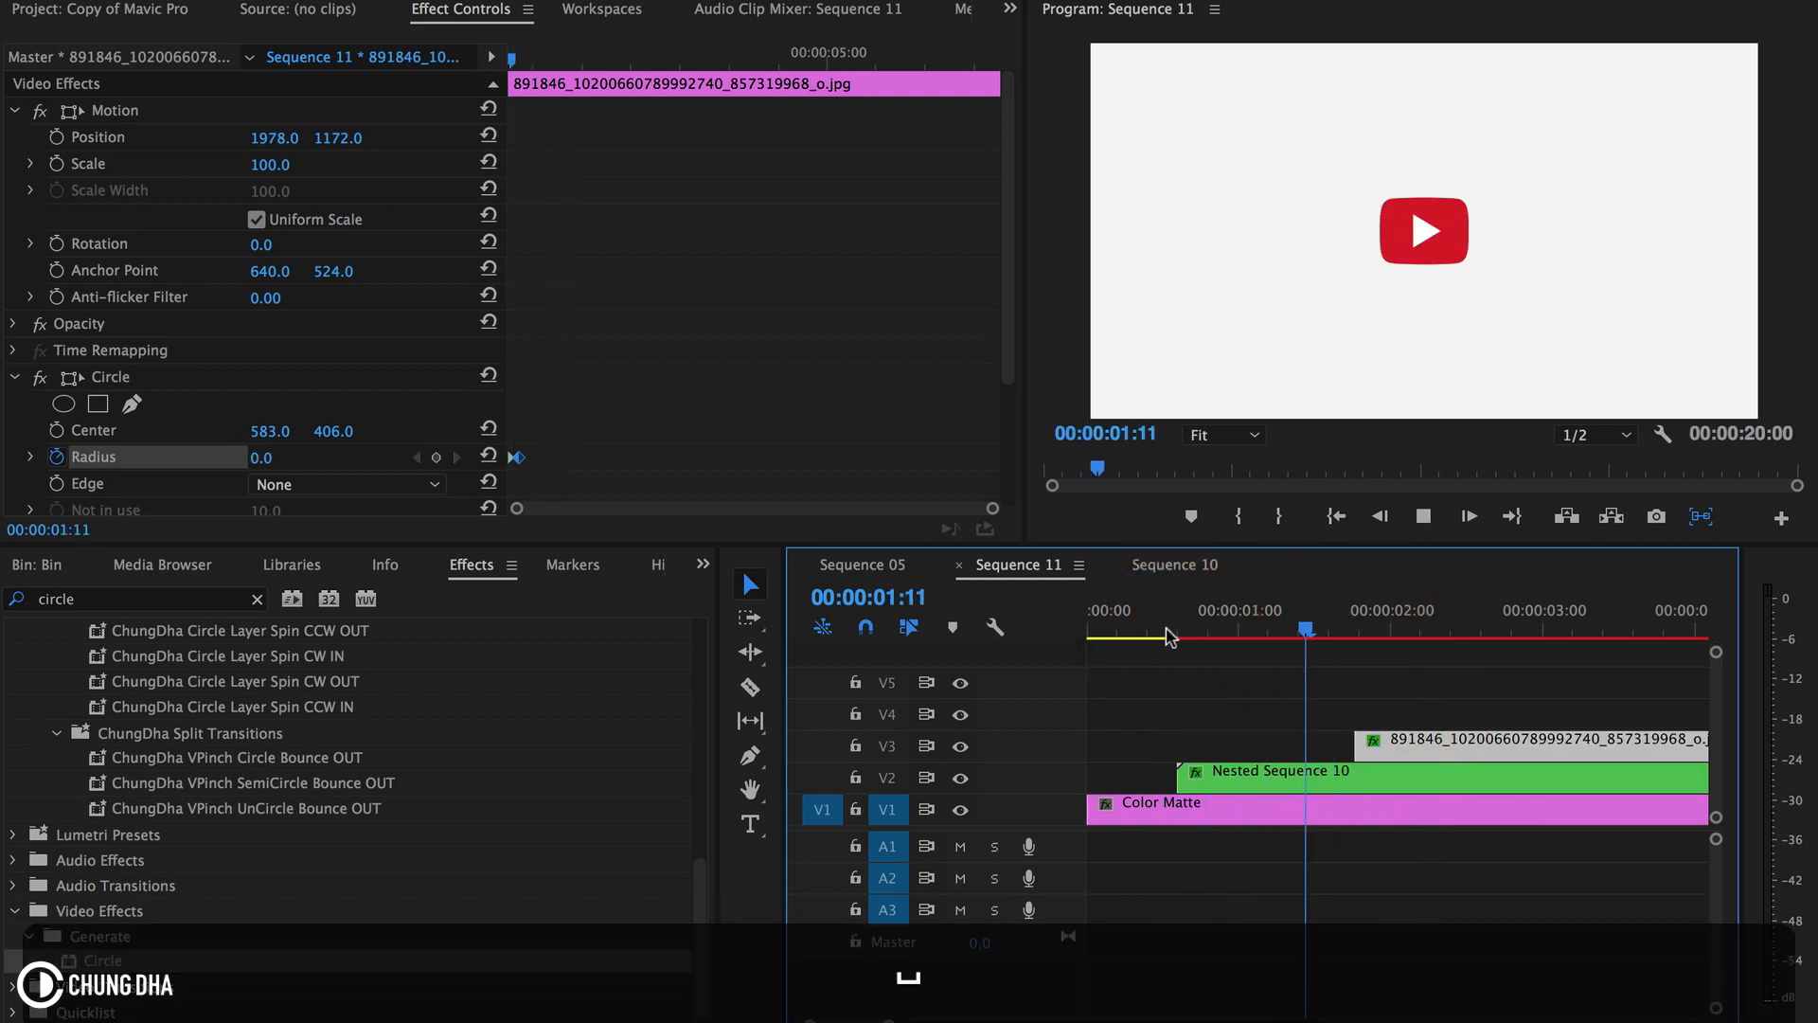
mouse_move(1171, 636)
mouse_down()
mouse_move(1027, 637)
mouse_move(1179, 623)
mouse_up()
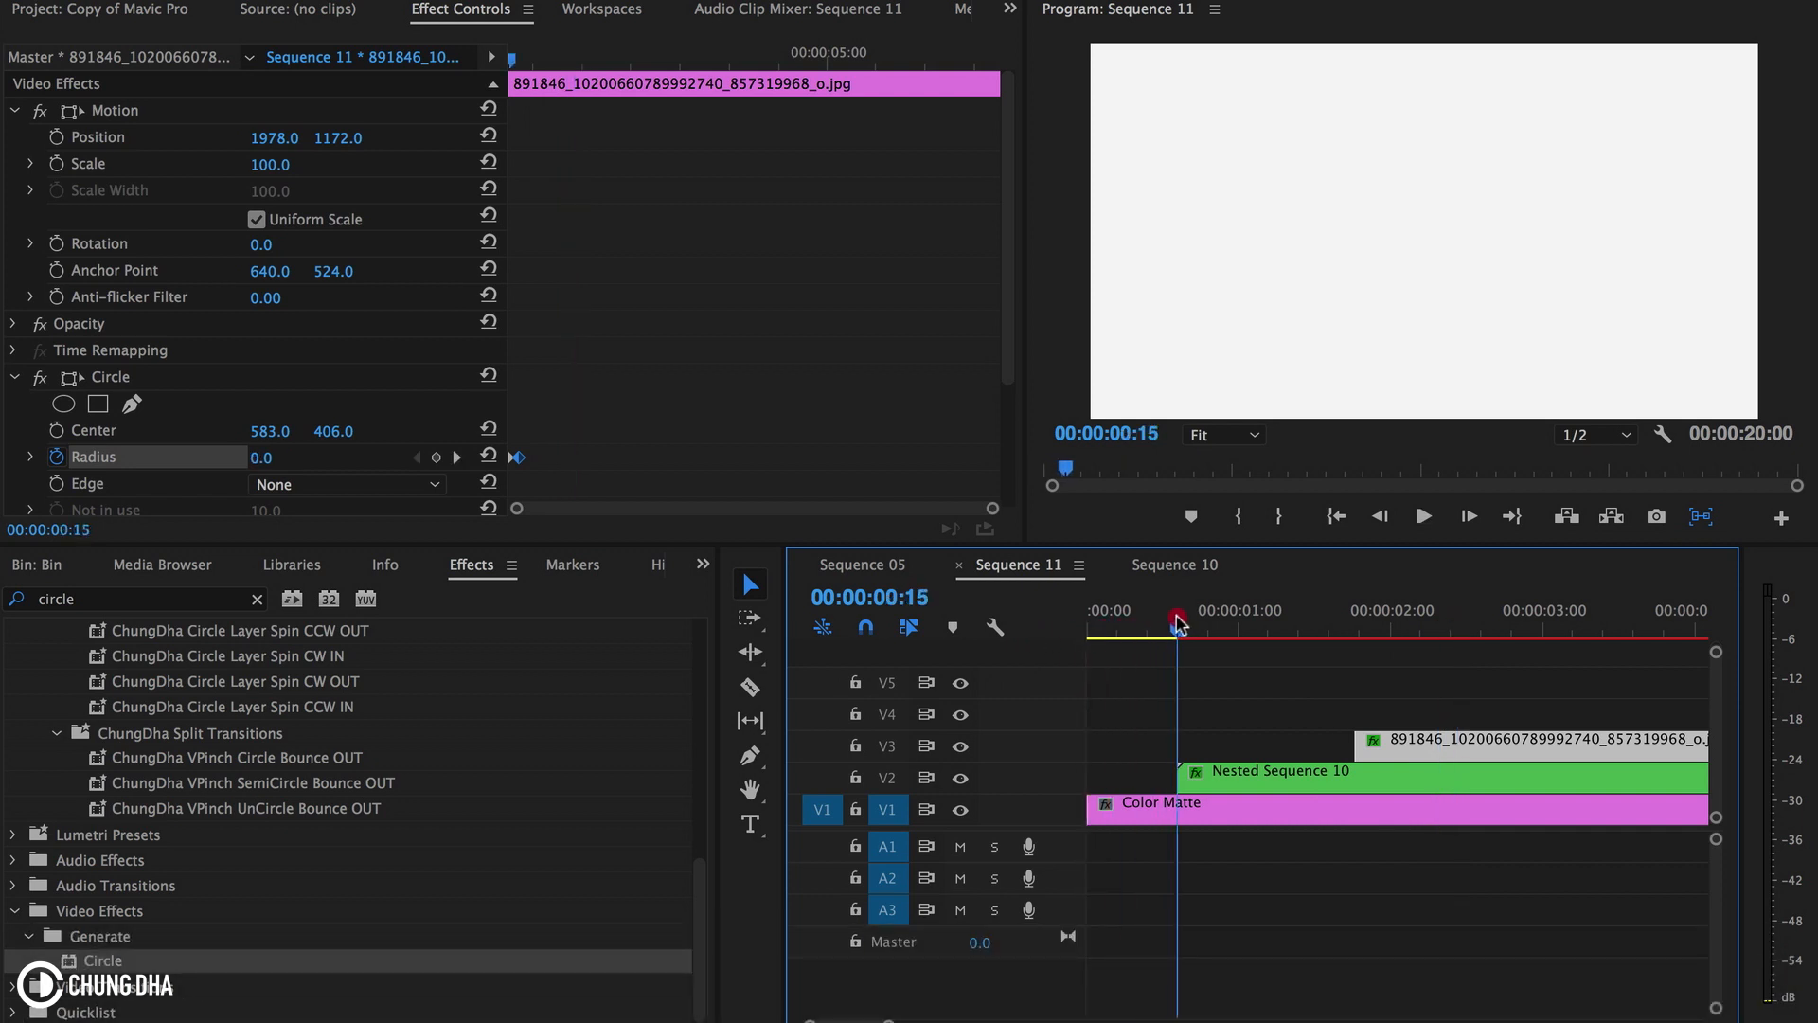
key(space)
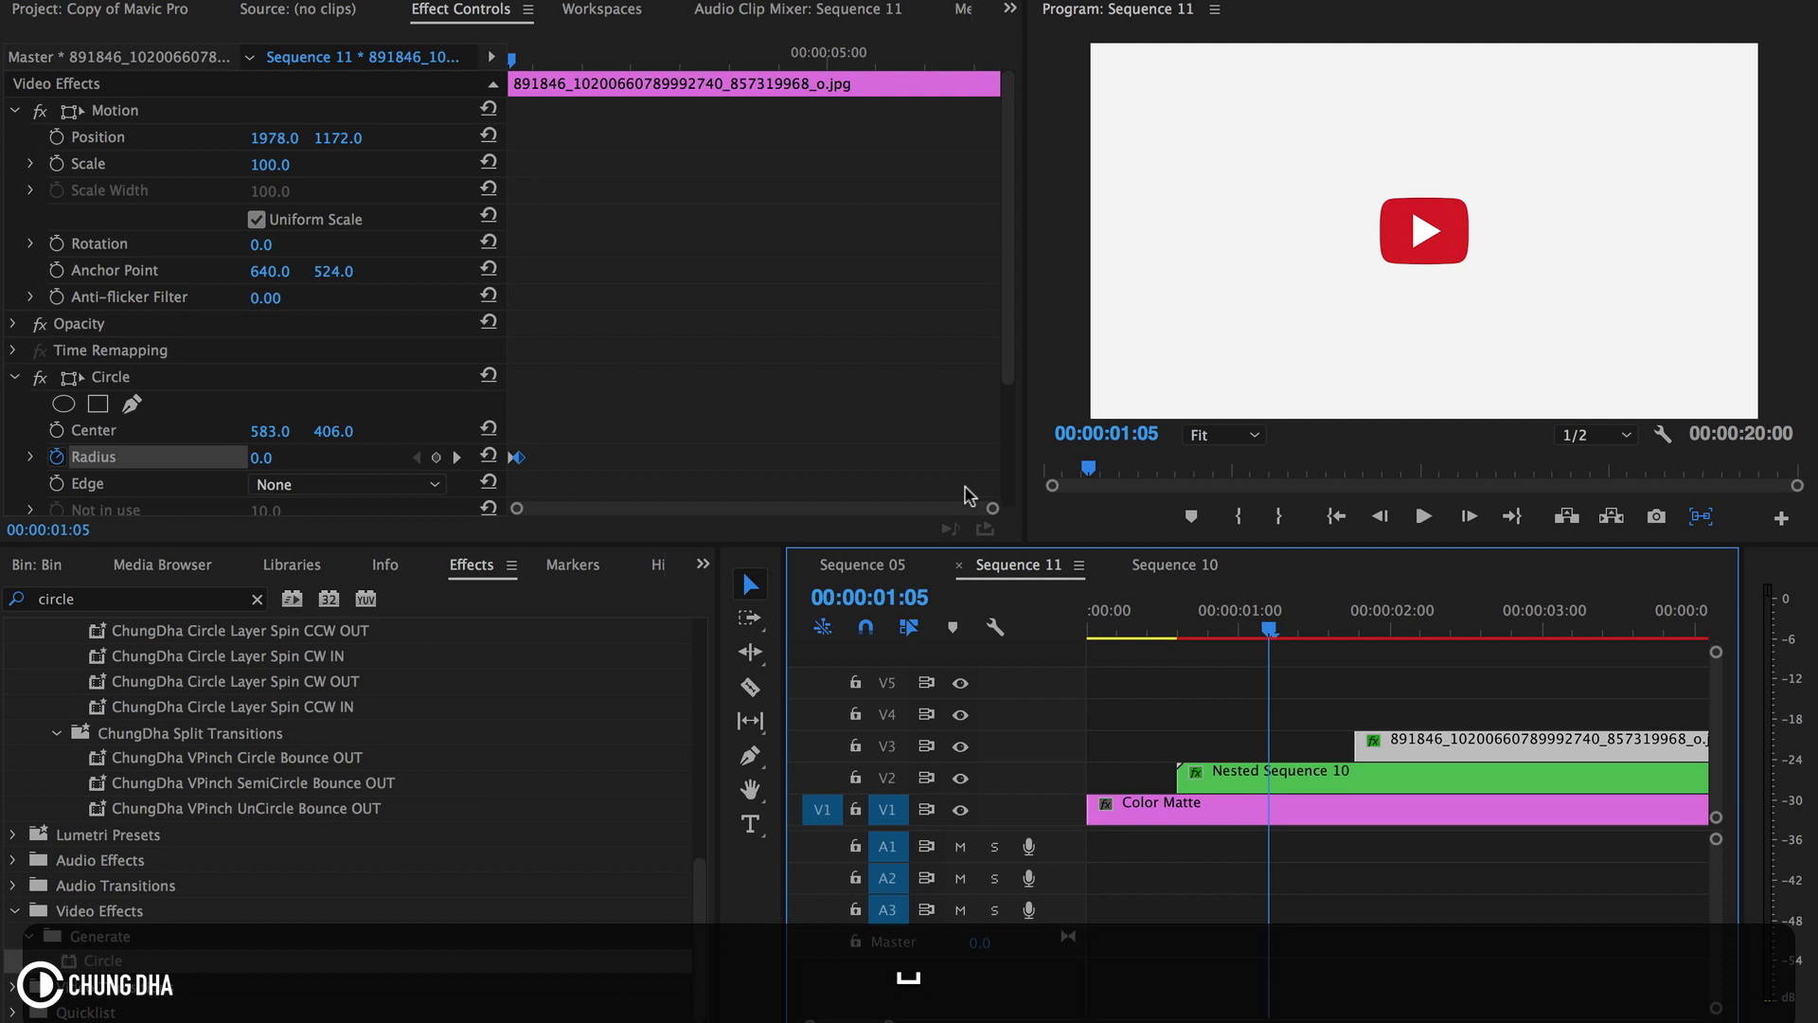
drag(1006, 317, 1006, 448)
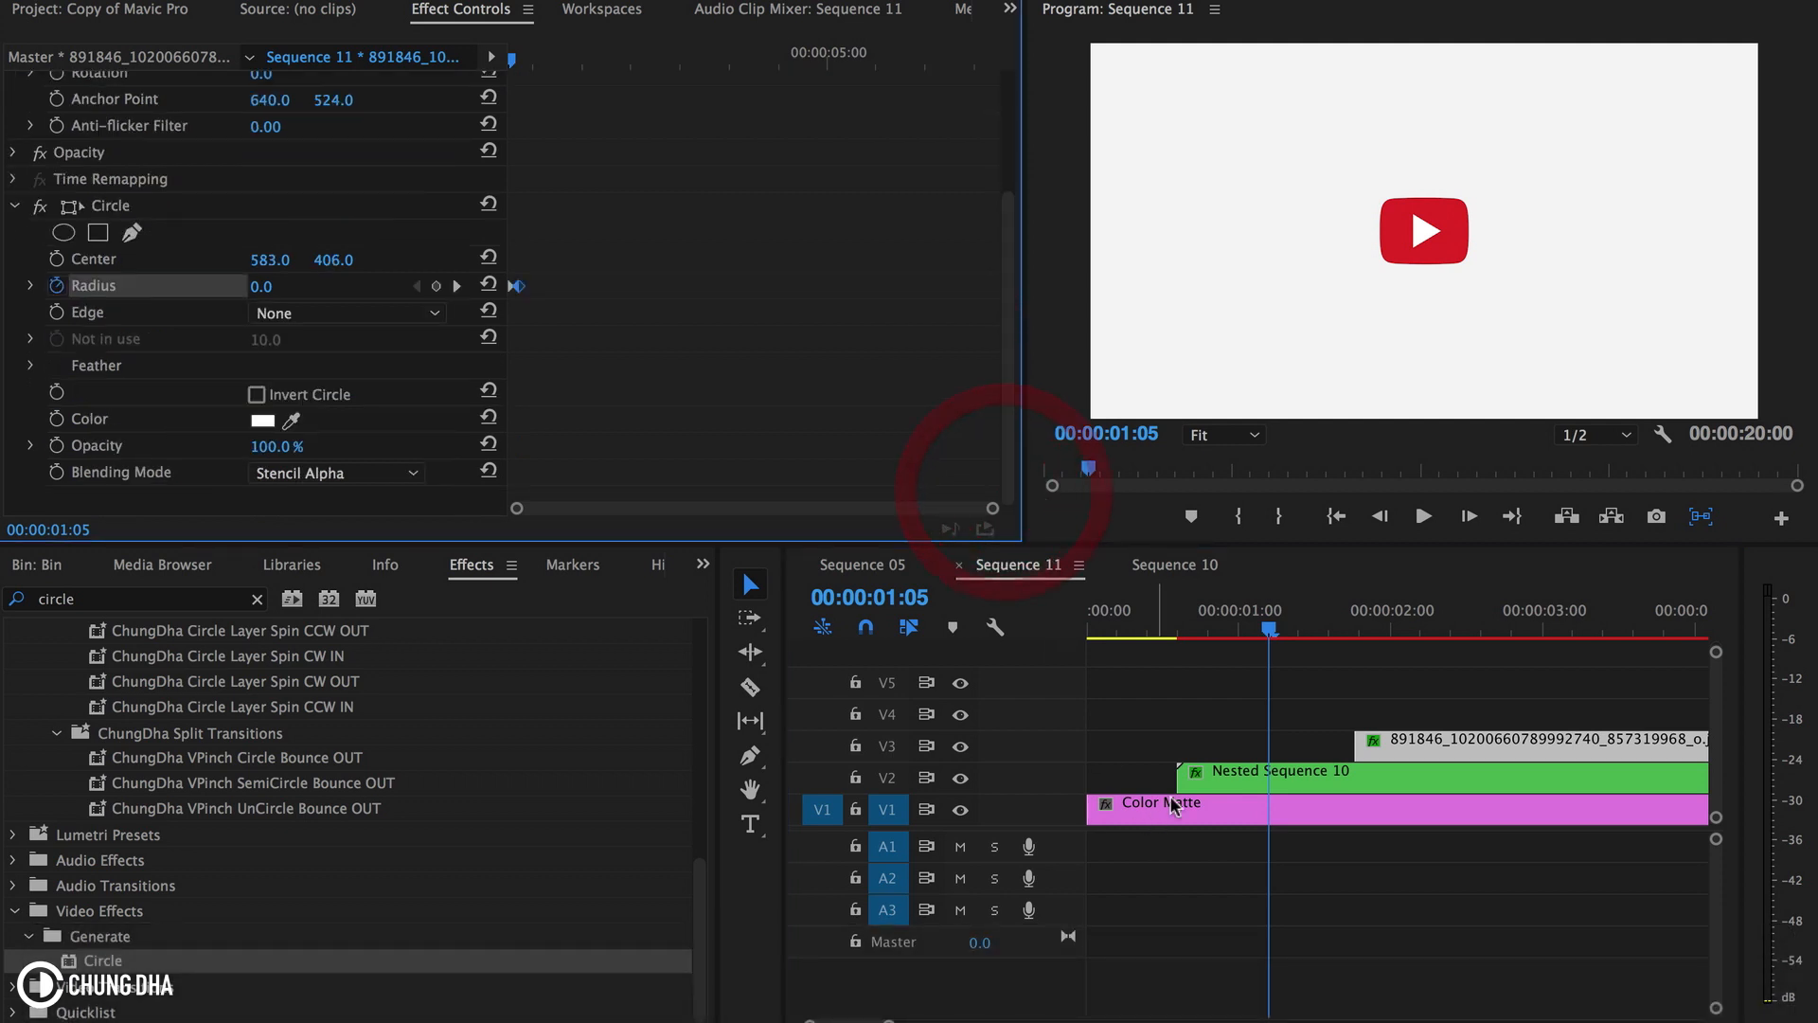
drag(1177, 594, 813, 663)
key(space)
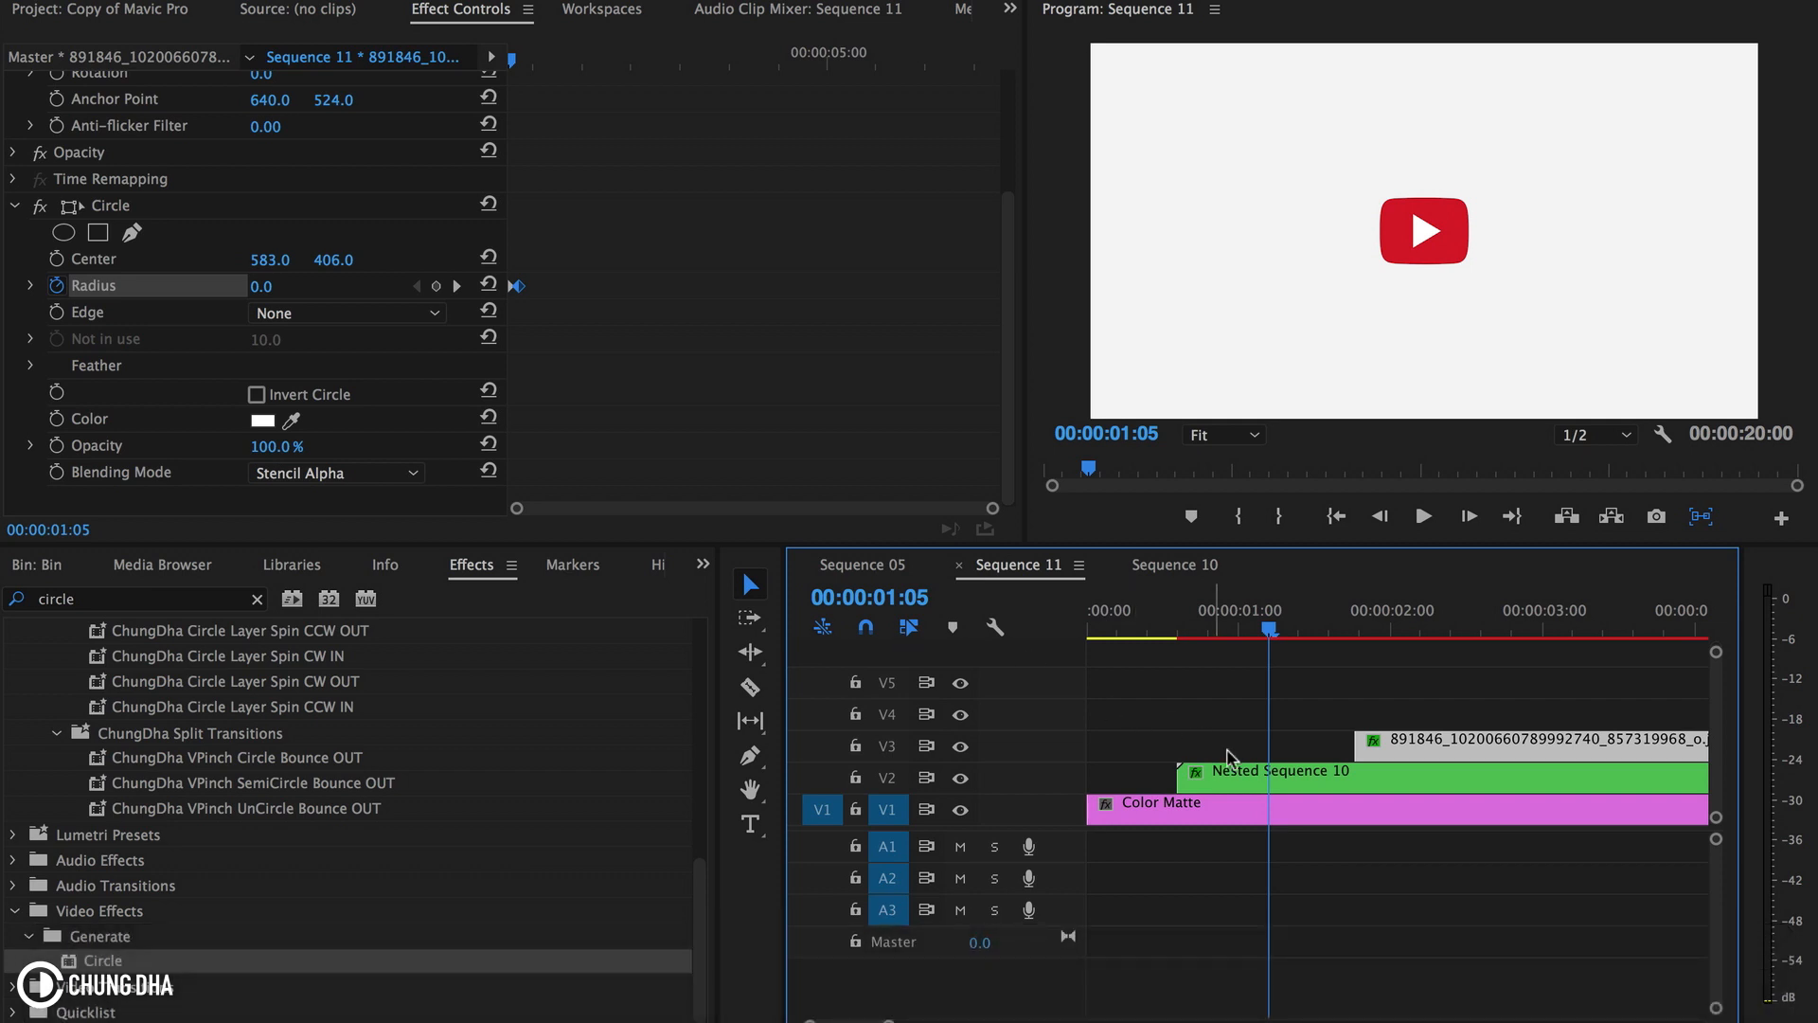
- Find the logo's shrink point from the Nested Sequence 10 Scale keyframes and shift the portrait clip to start at 00:00:01:08
click(1390, 770)
mouse_move(587, 145)
mouse_down()
mouse_move(670, 201)
mouse_move(571, 168)
mouse_up()
key(space)
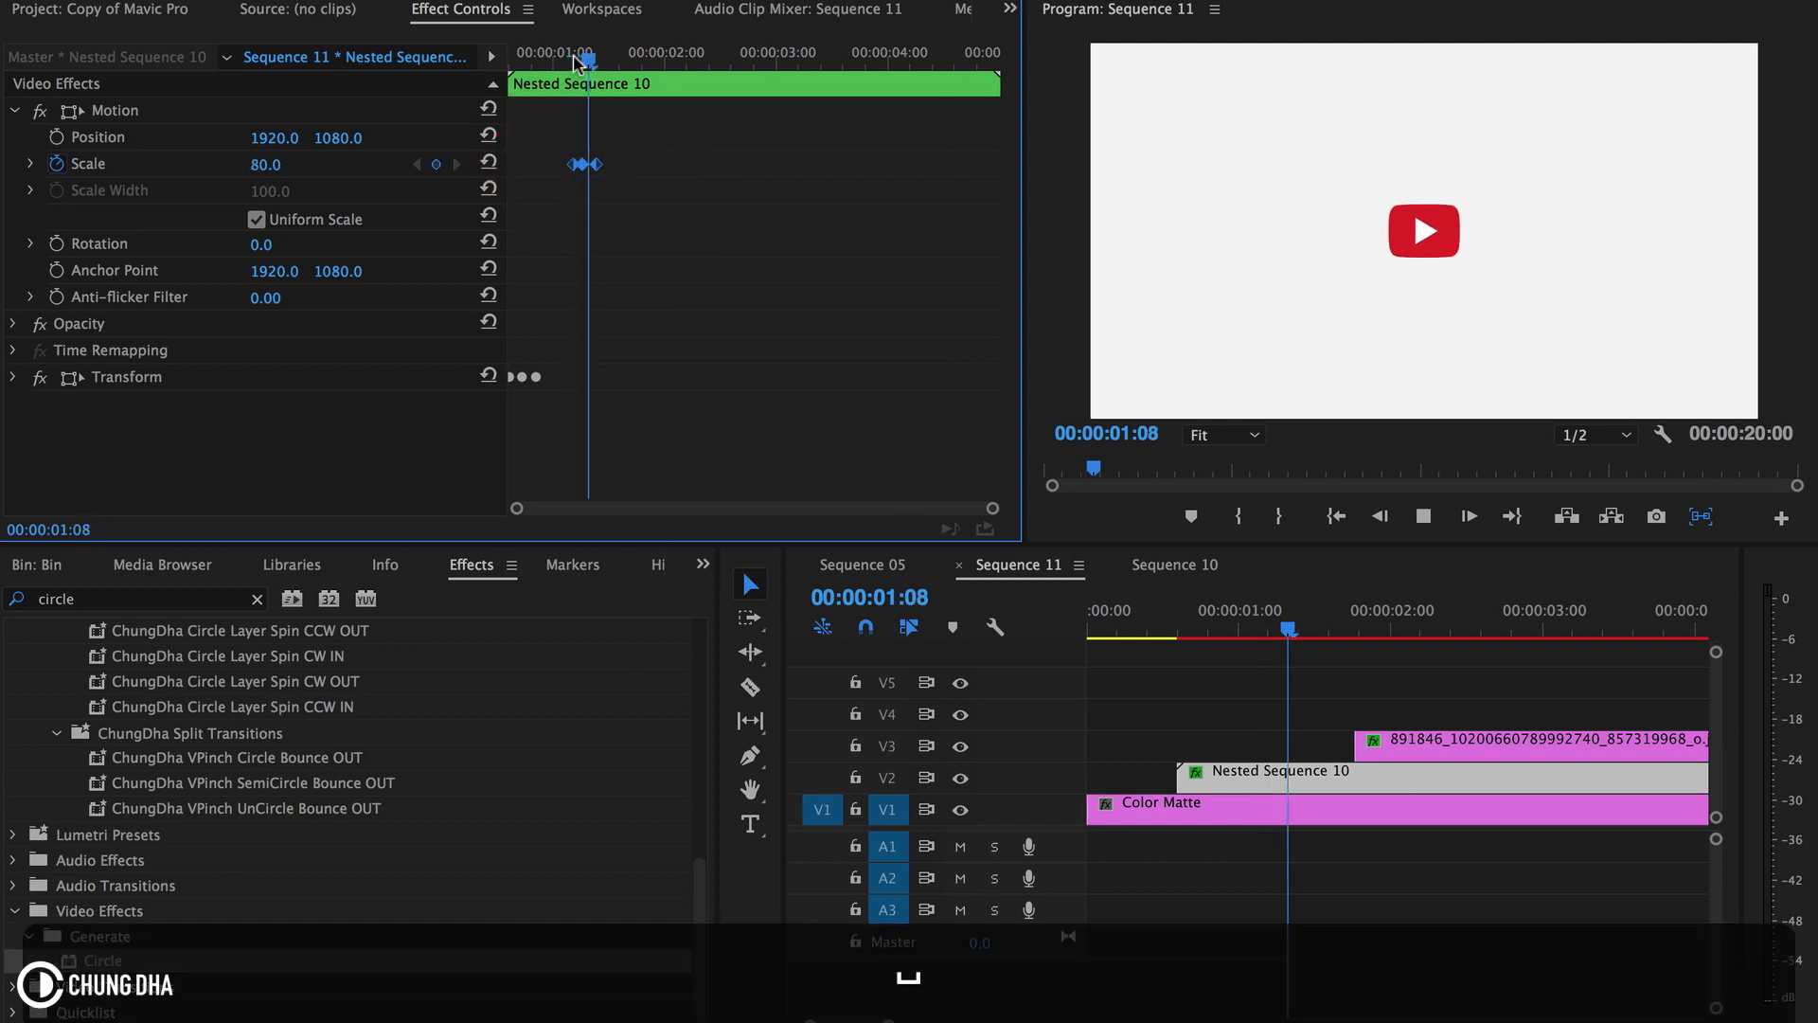
drag(615, 60, 587, 64)
drag(1392, 757, 1326, 764)
- Replay the sequence from the beginning several times to review the retimed portrait reveal
key(Home)
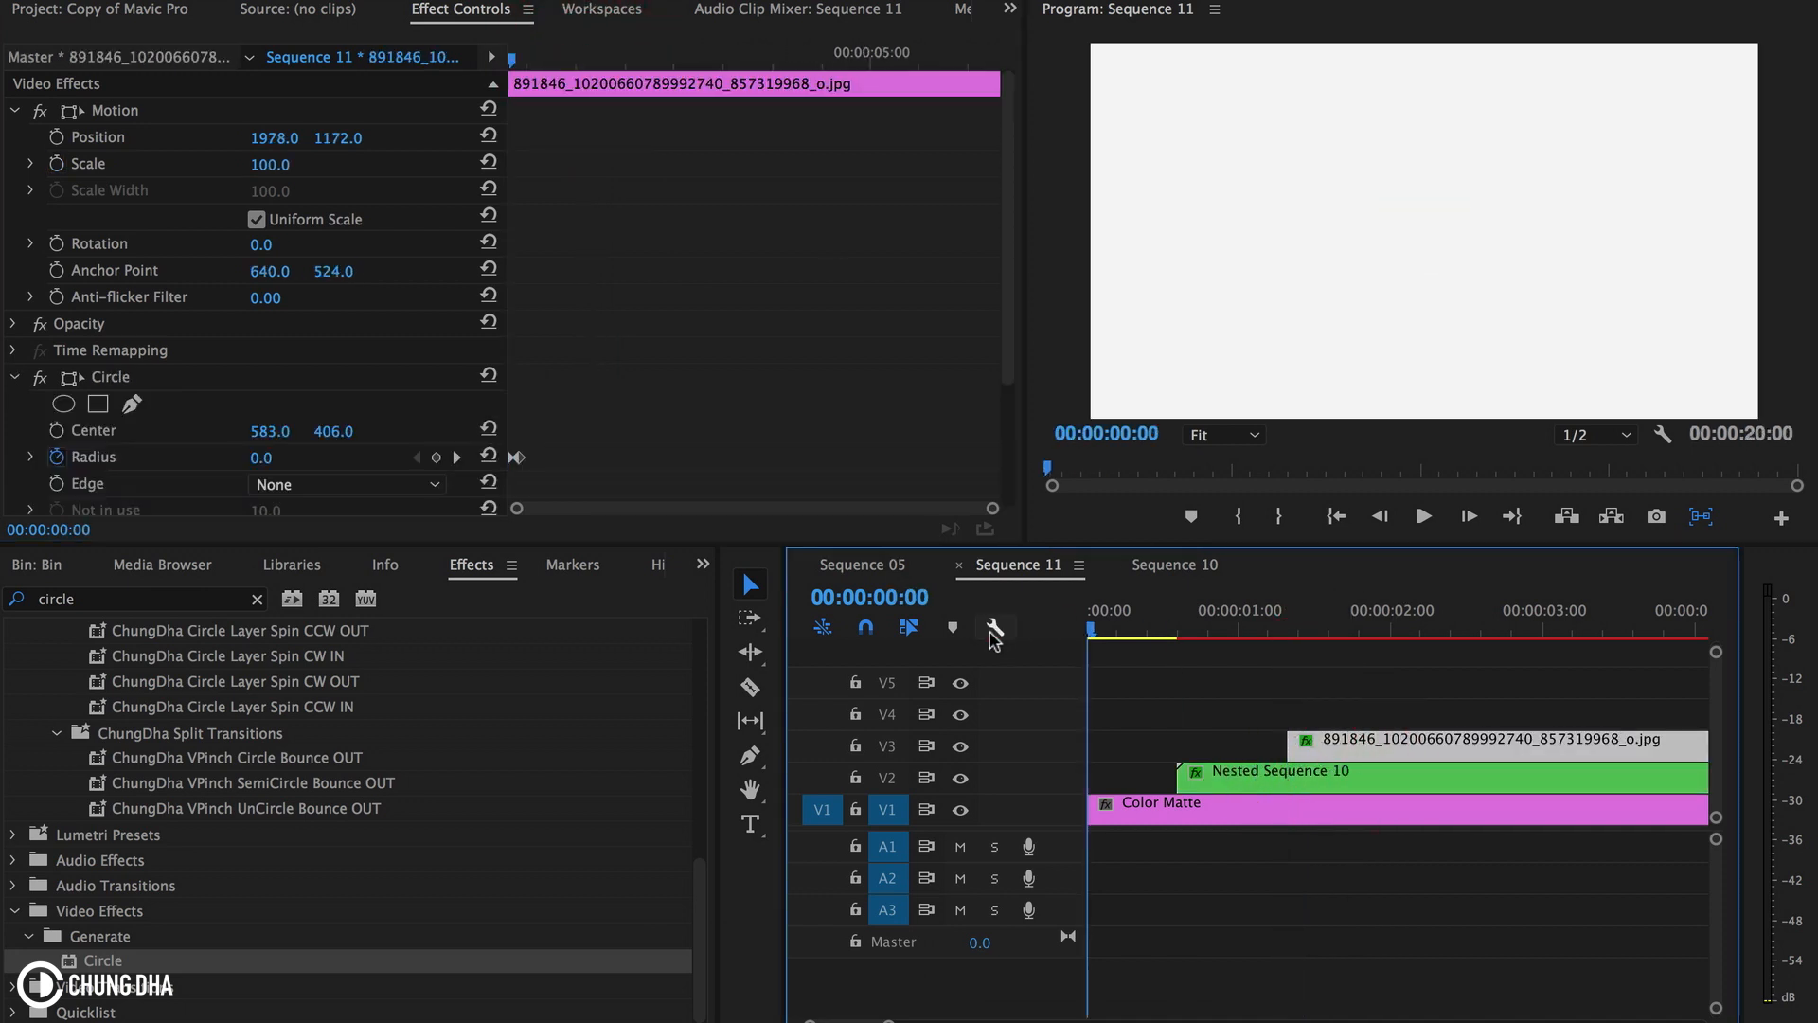
key(space)
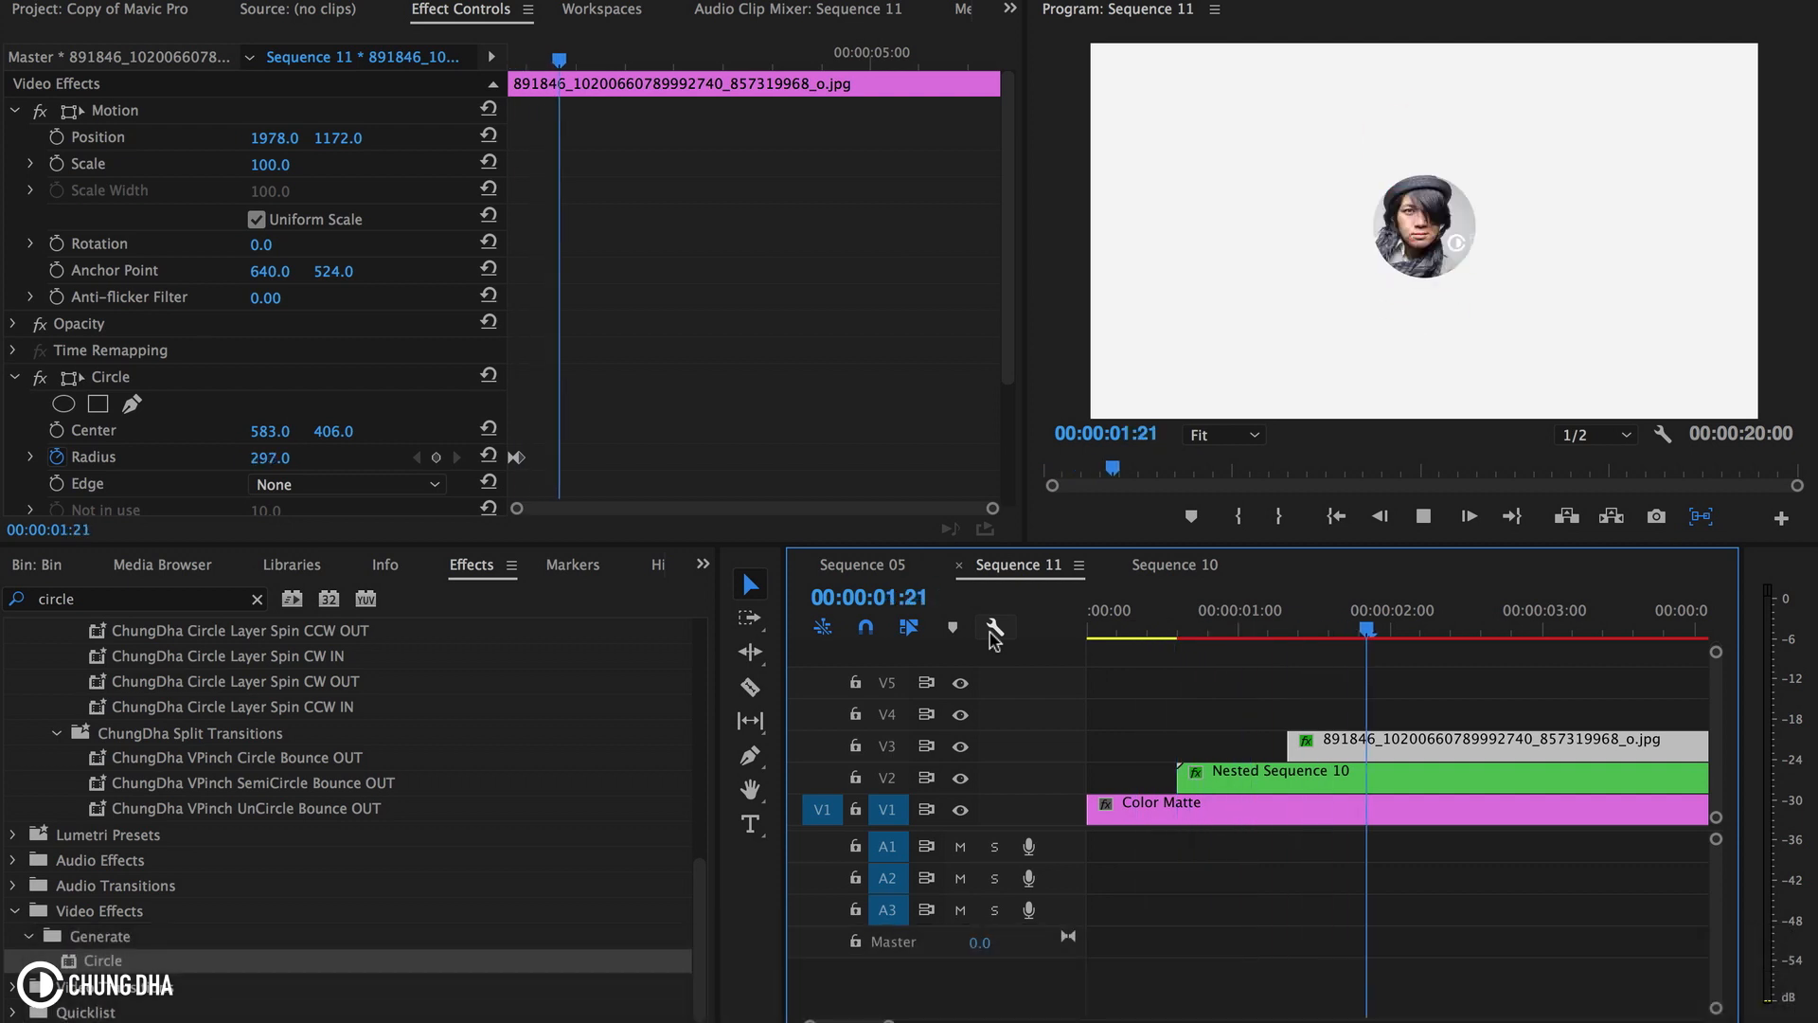
key(space)
key(Home)
key(space)
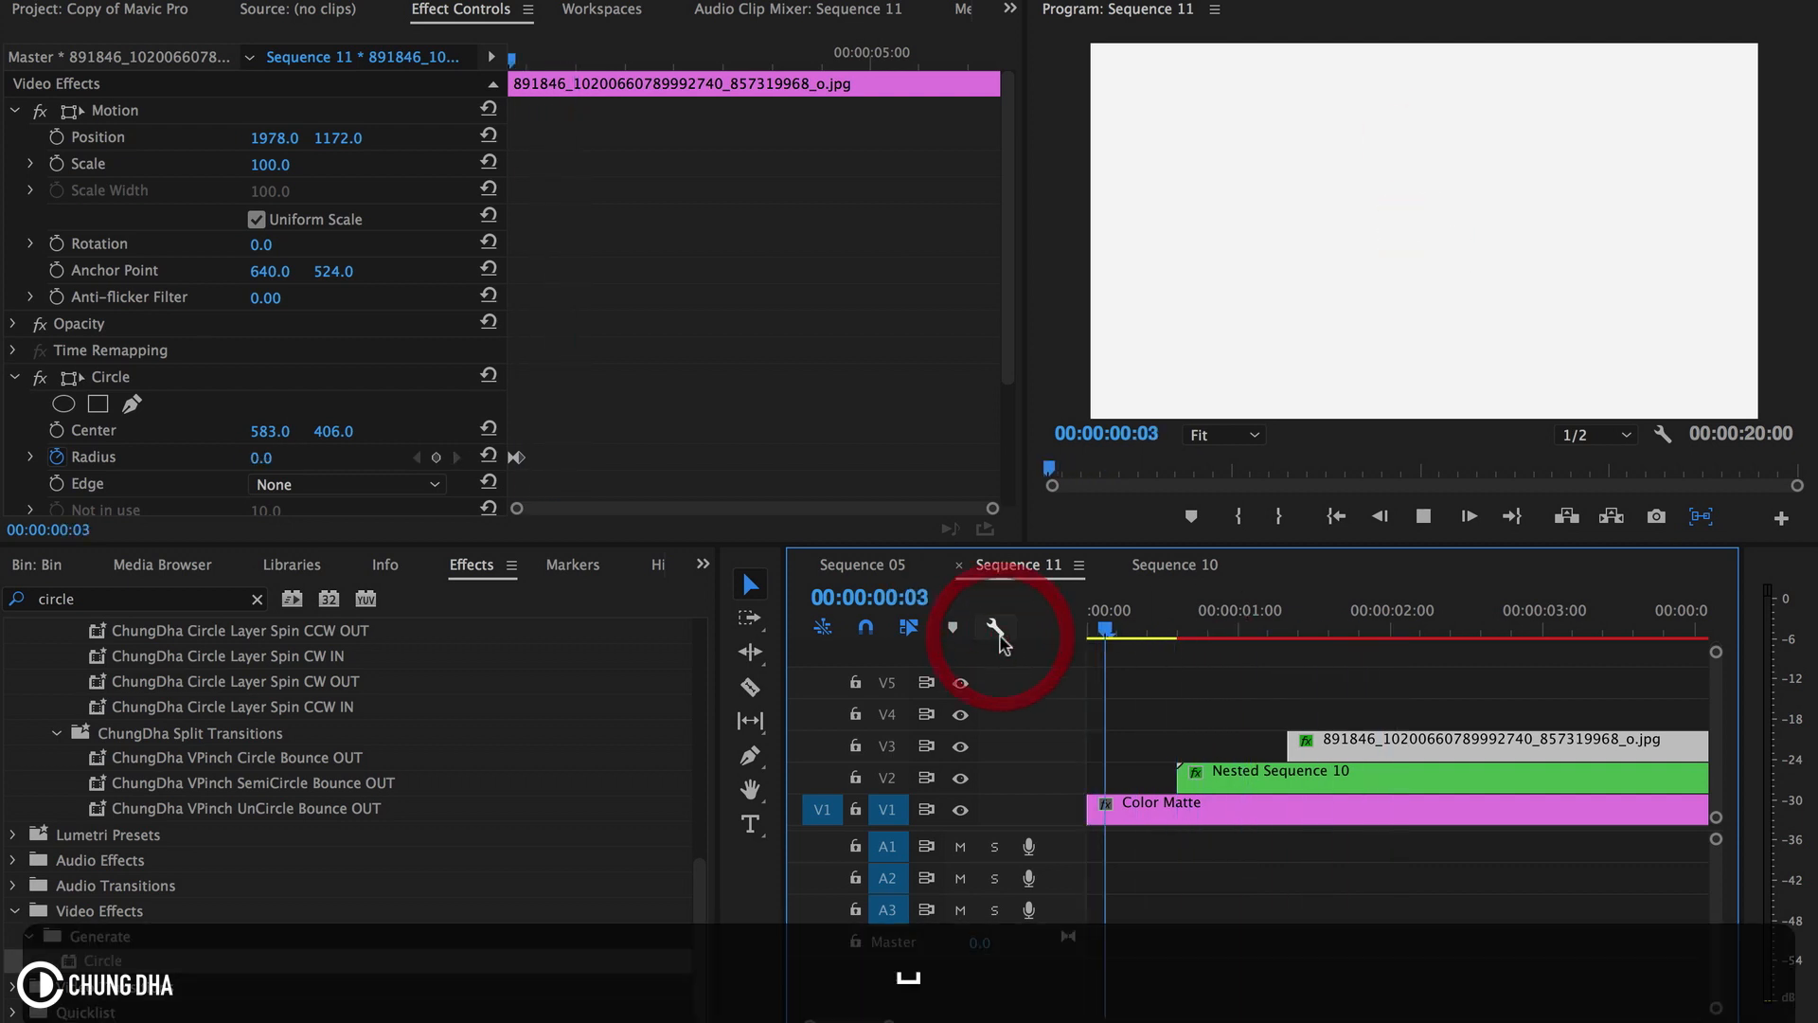
key(space)
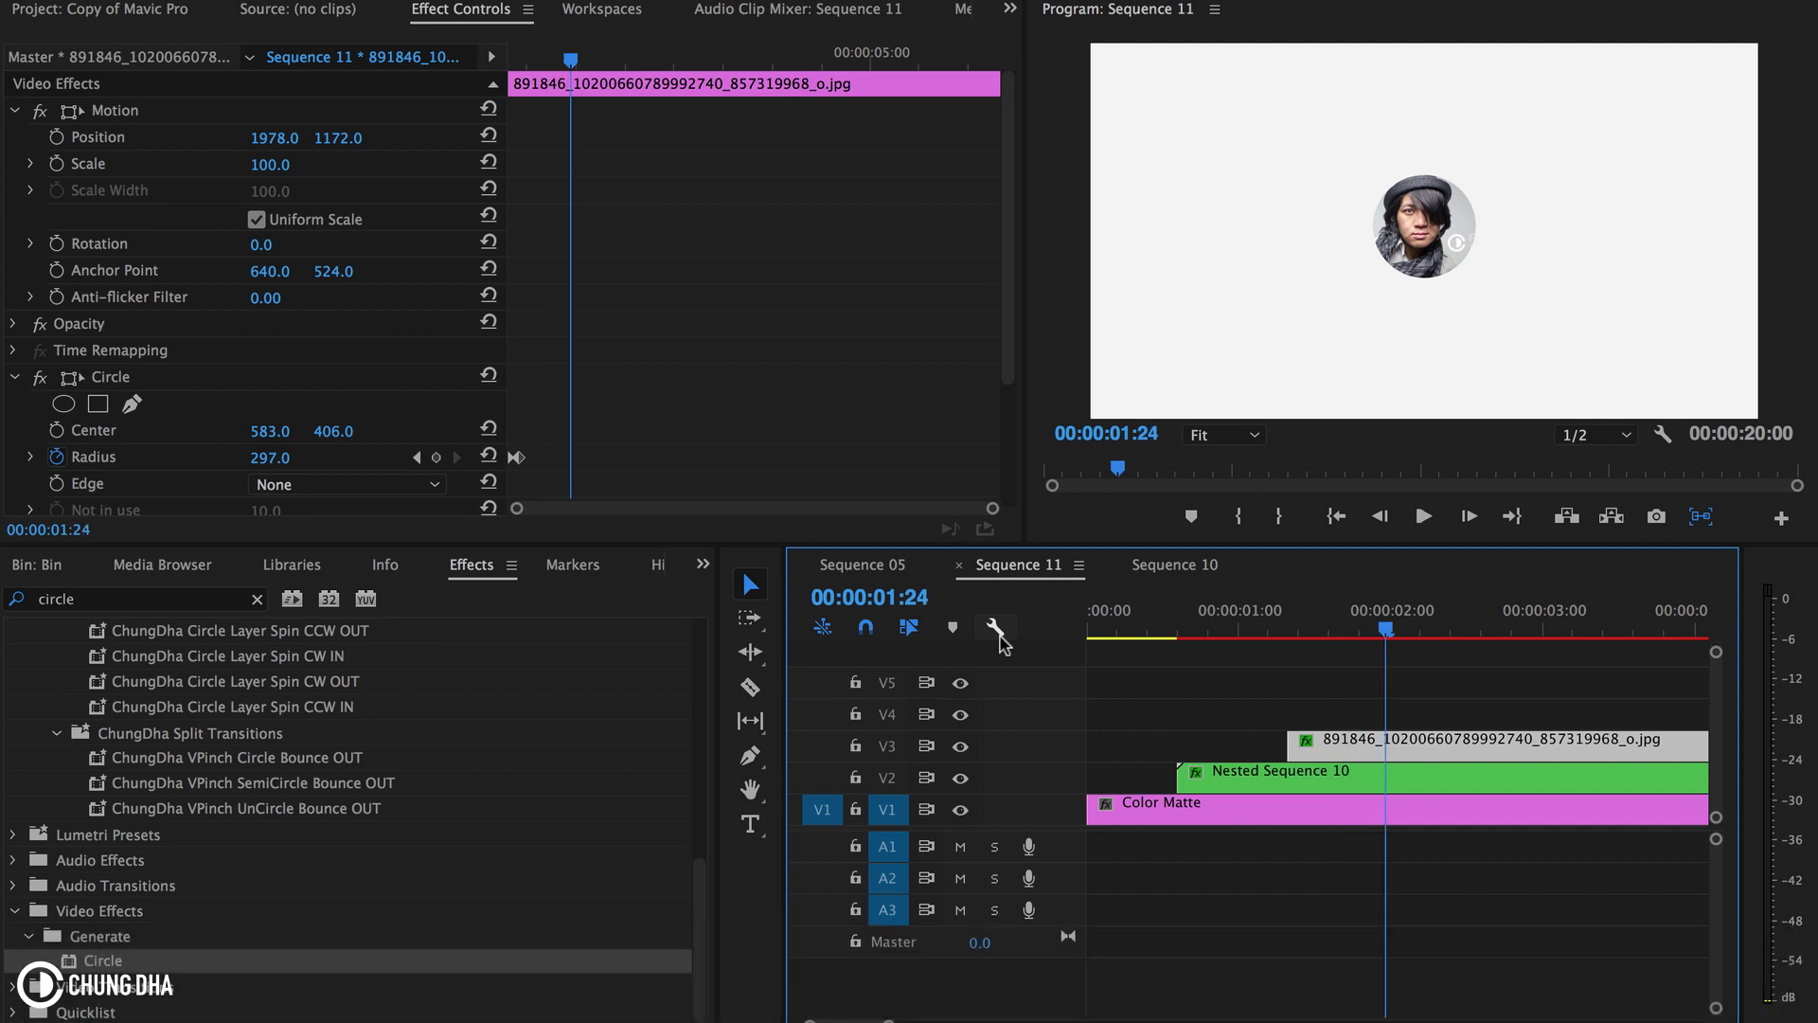
key(Home)
key(space)
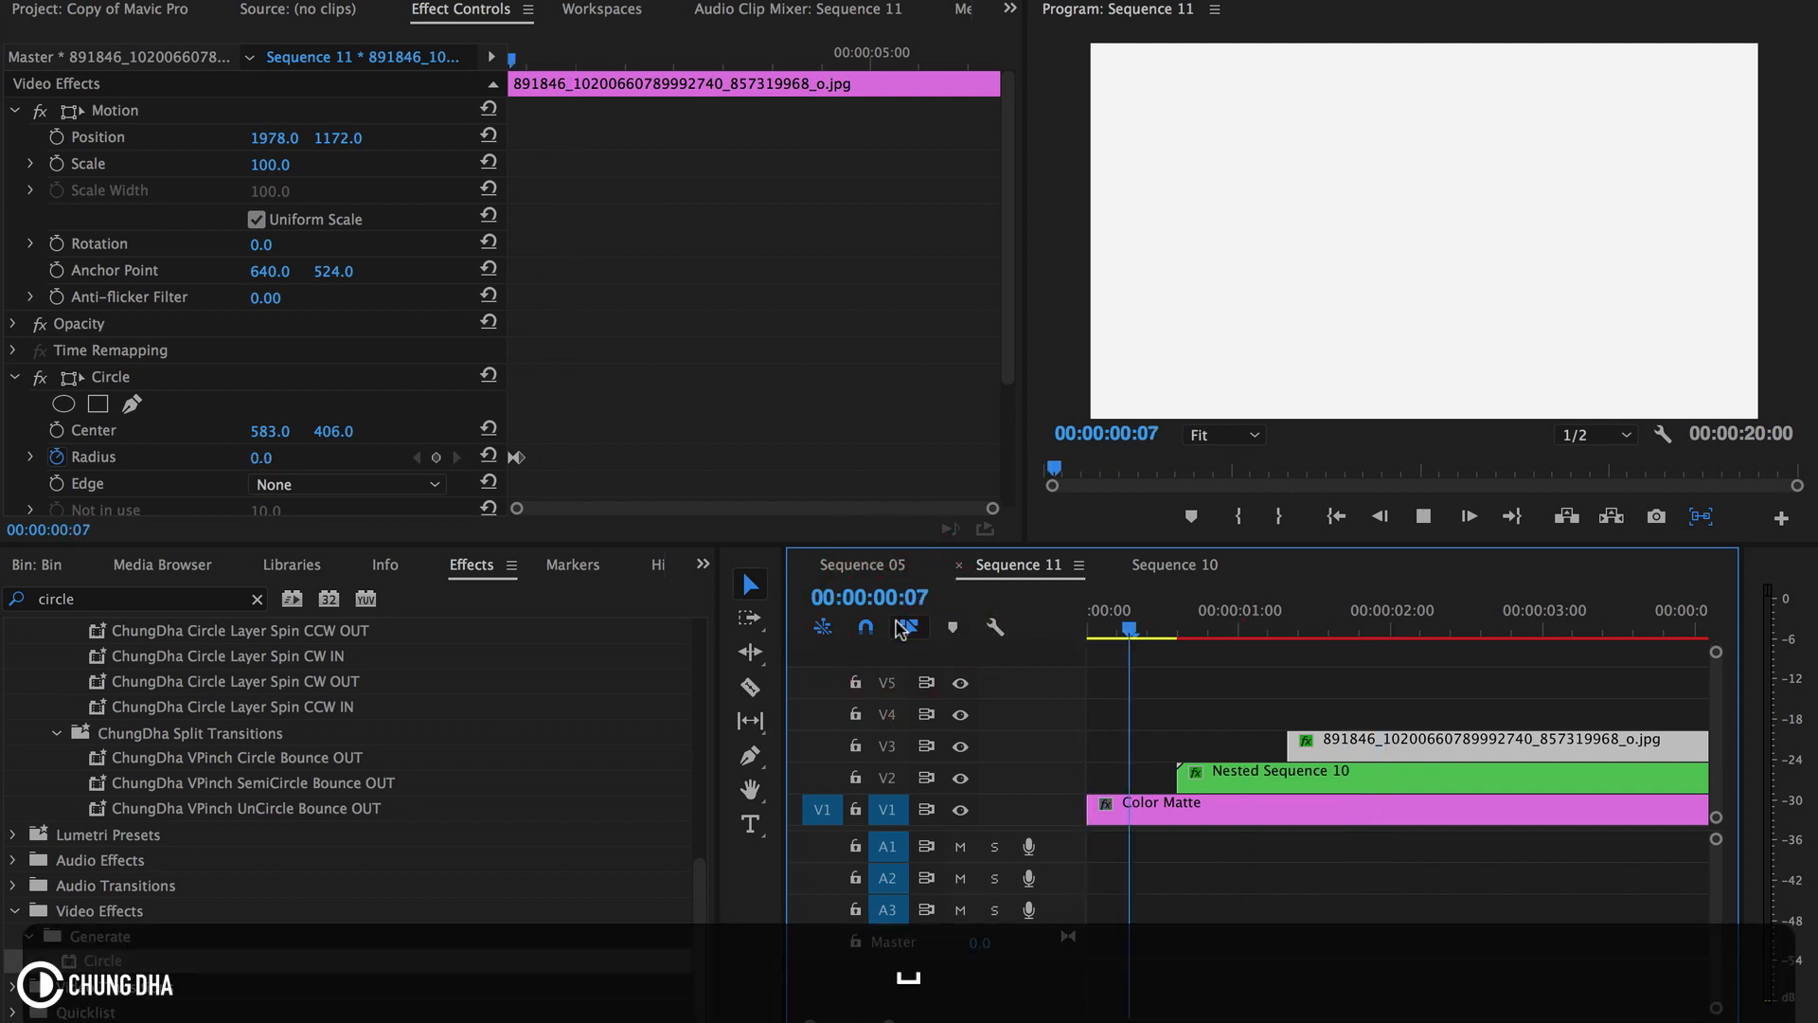
key(space)
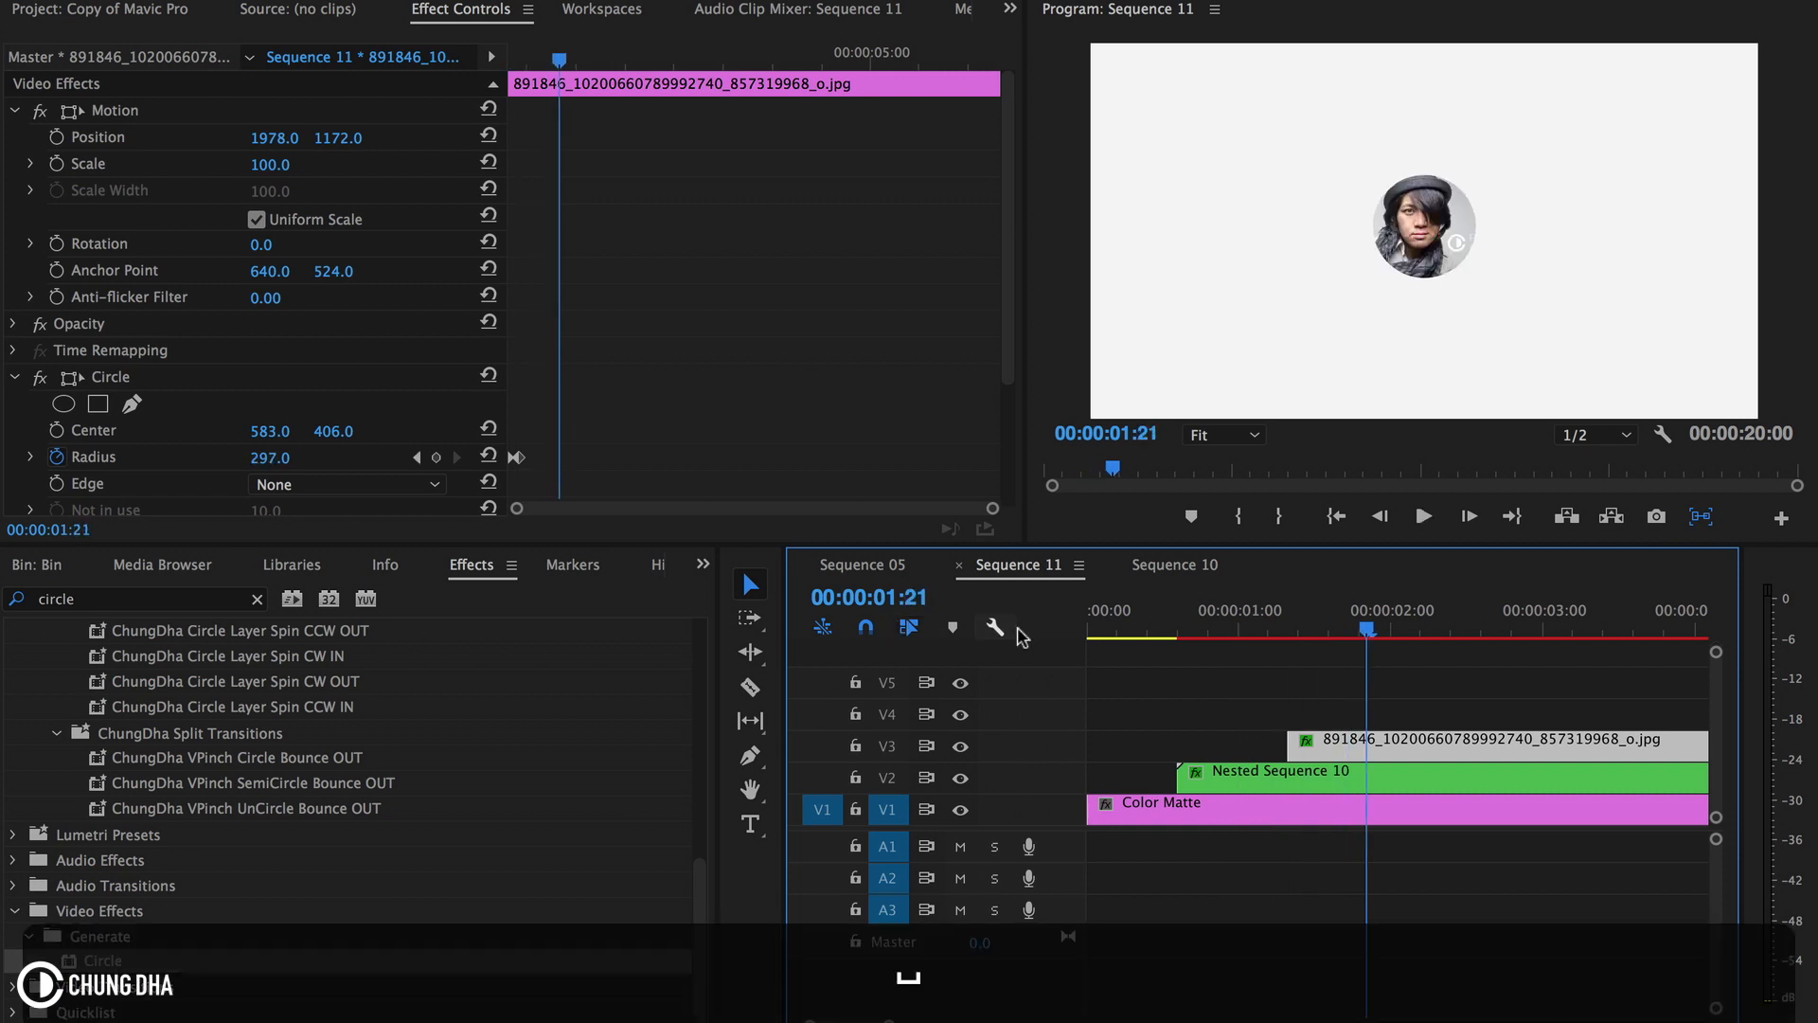
key(Home)
key(space)
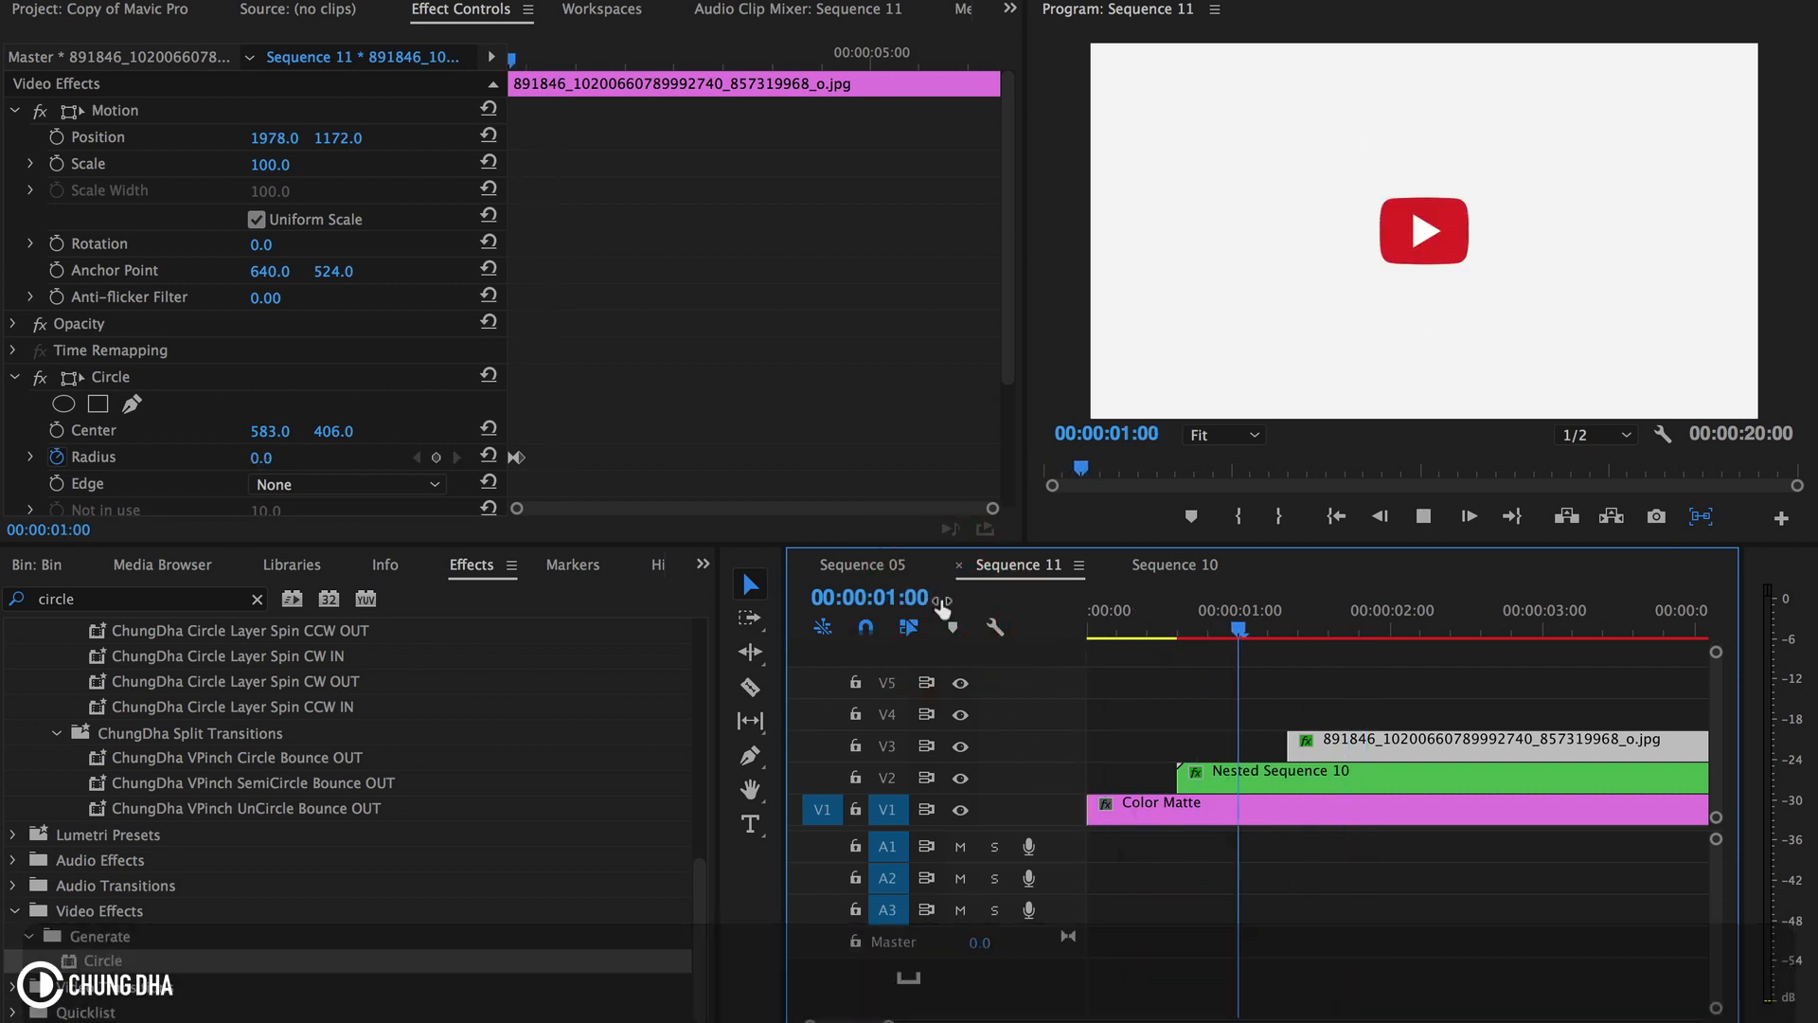
key(space)
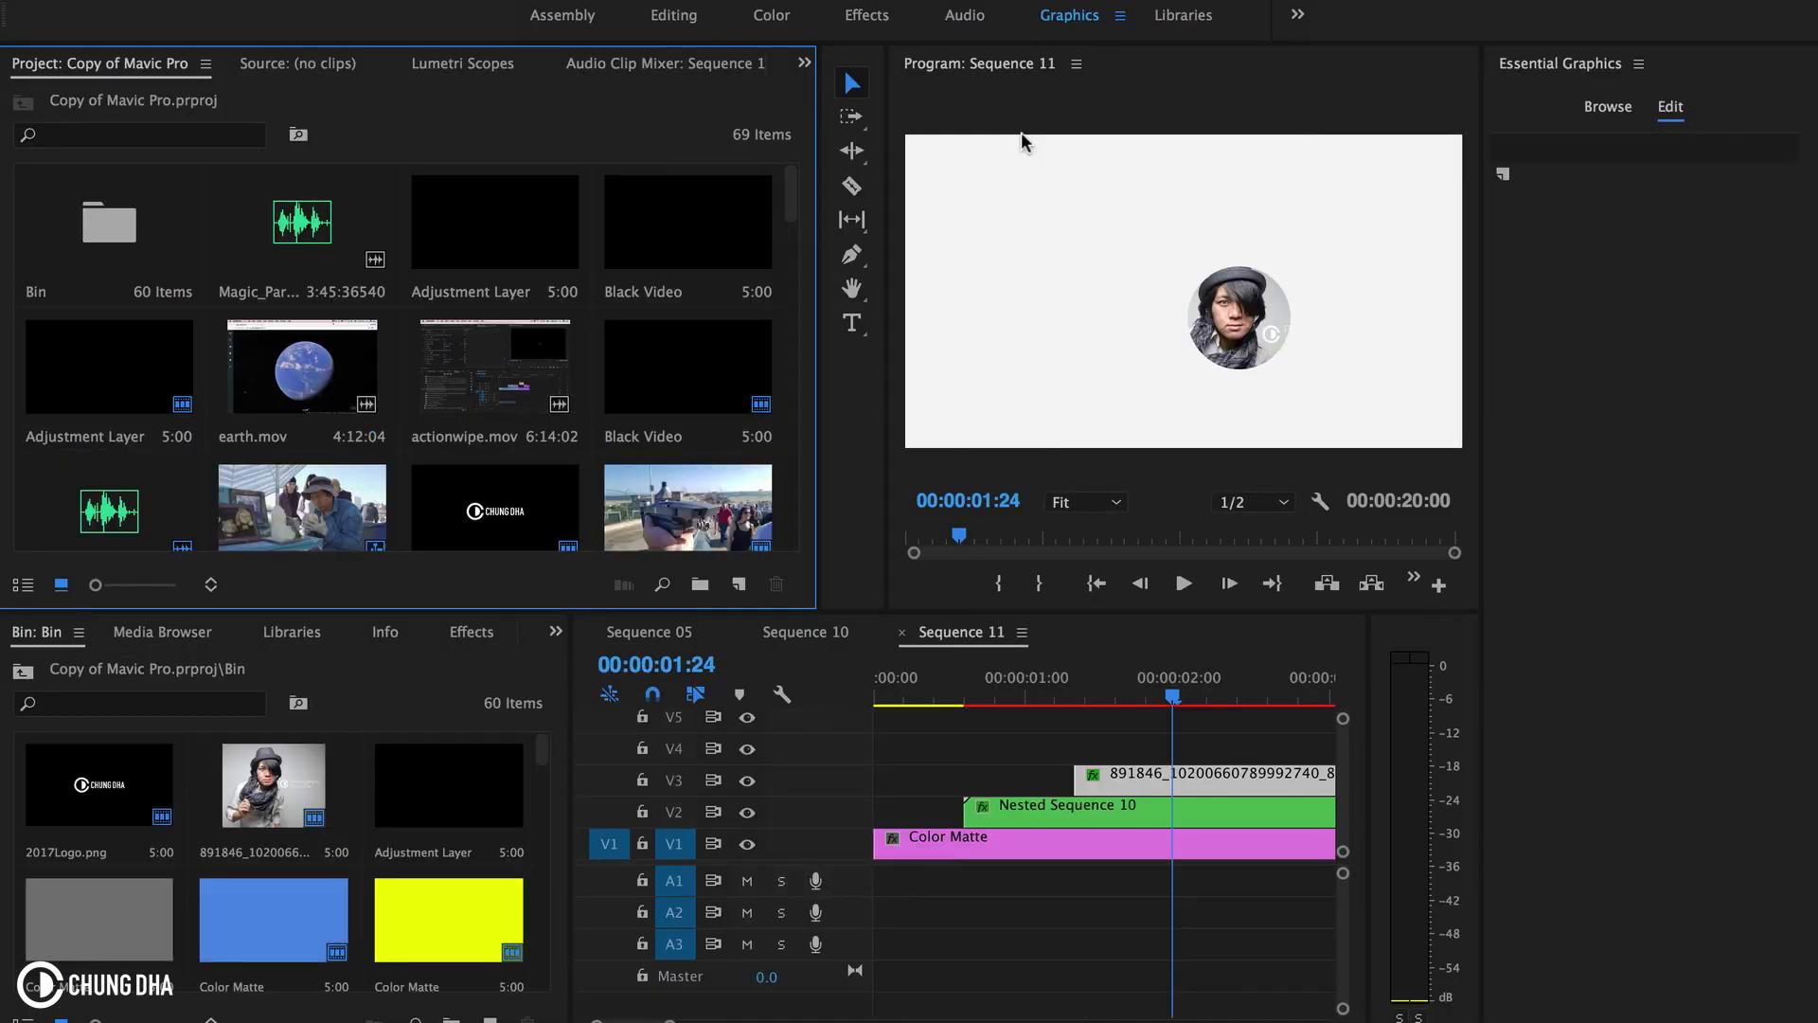
- Draw a rectangle over the portrait and extending to its right at 00:00:01:24, centered vertically in the frame at position 1530.8, 761.0
click(851, 285)
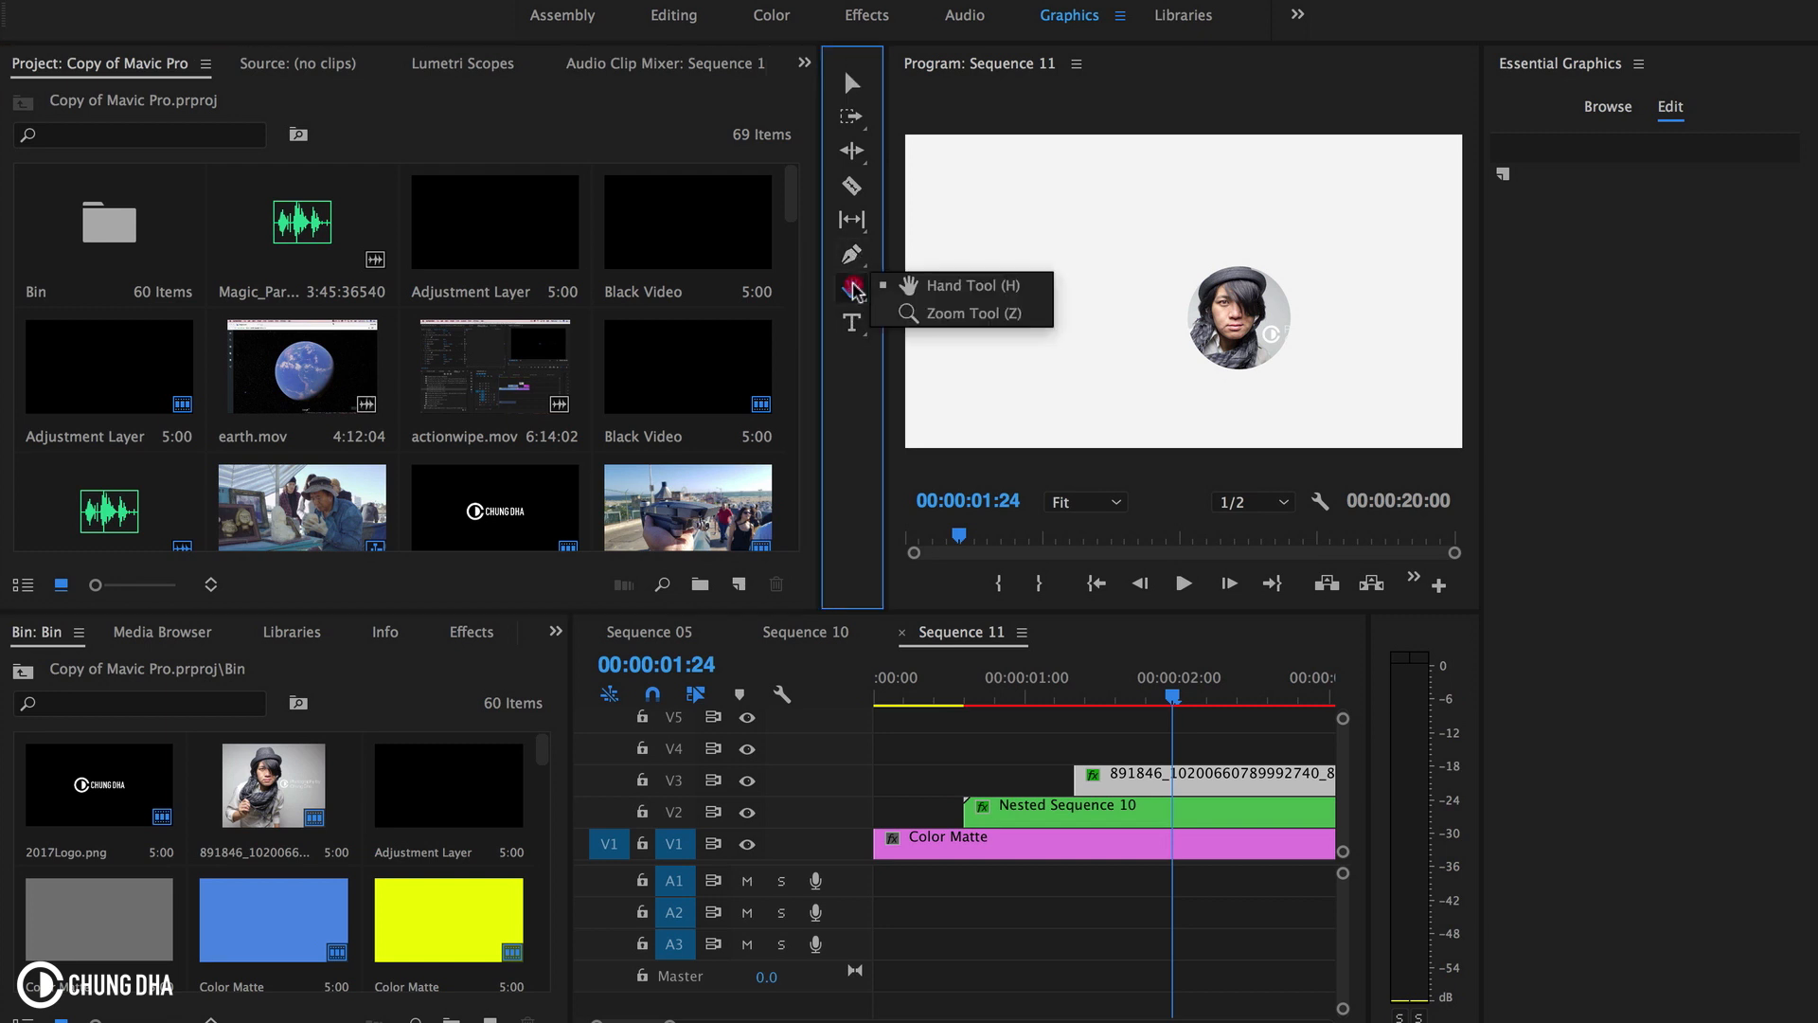
click(851, 256)
click(909, 284)
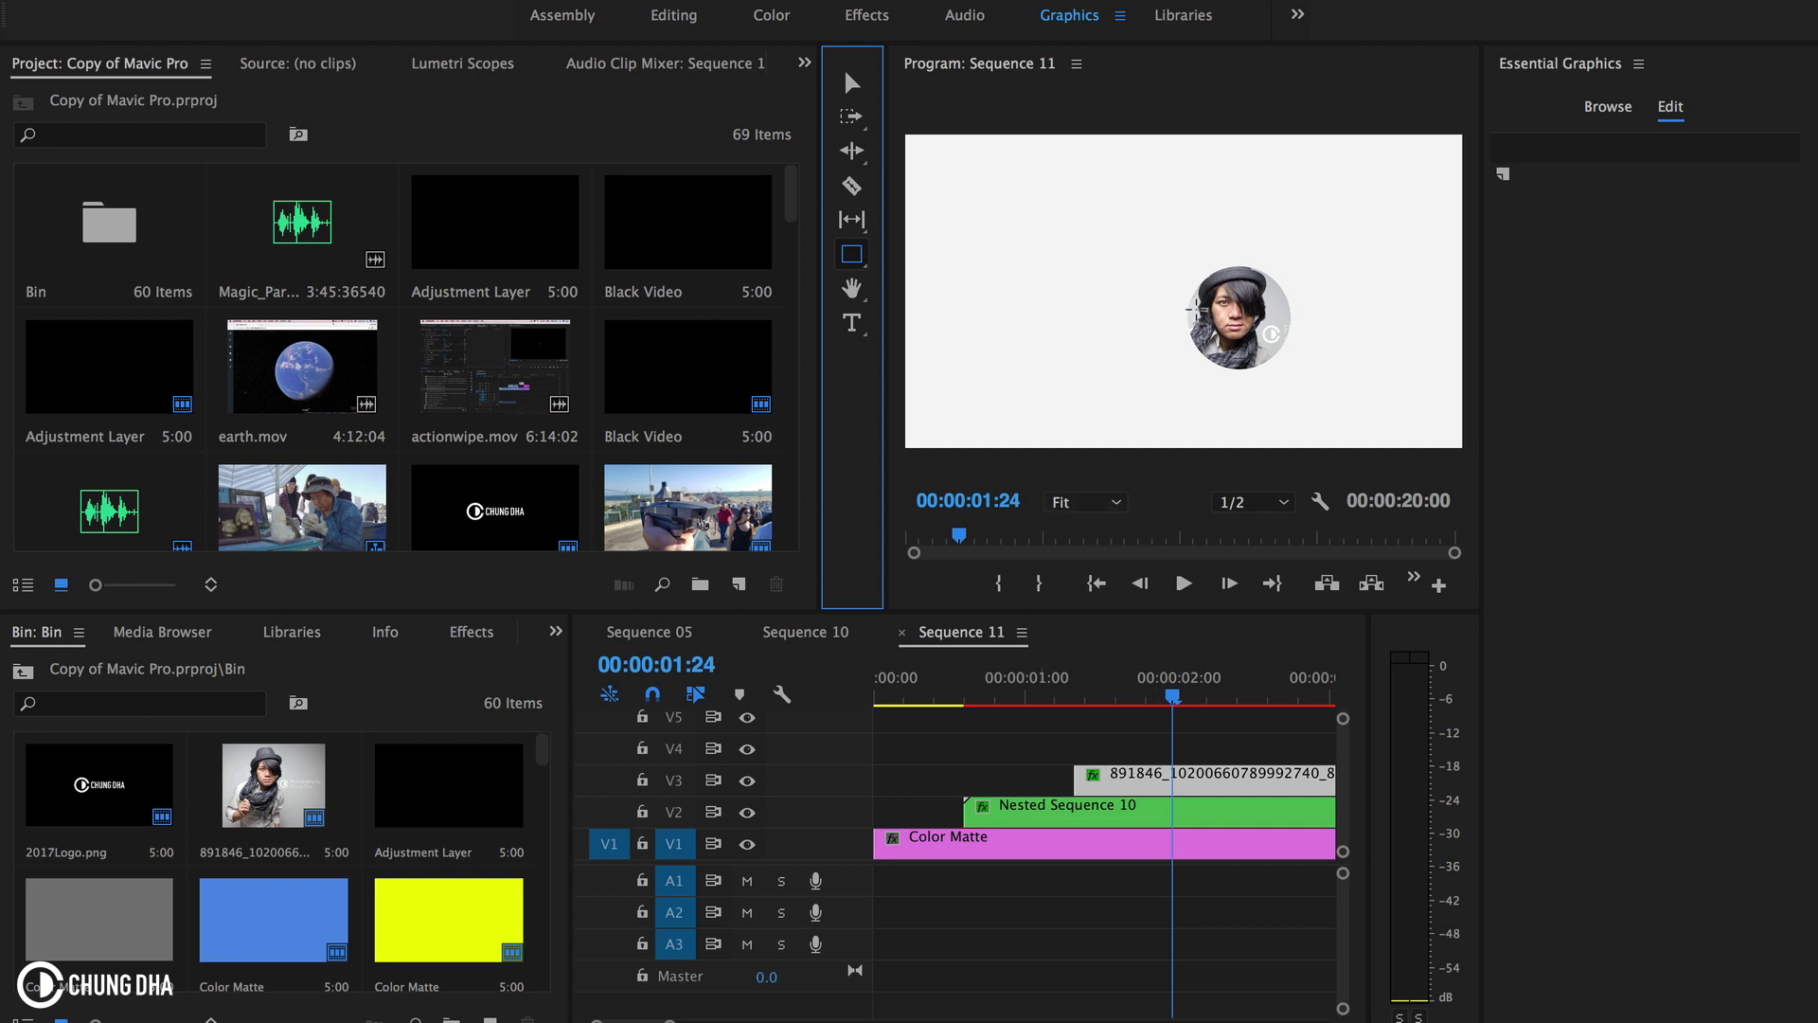
click(1079, 505)
click(1123, 474)
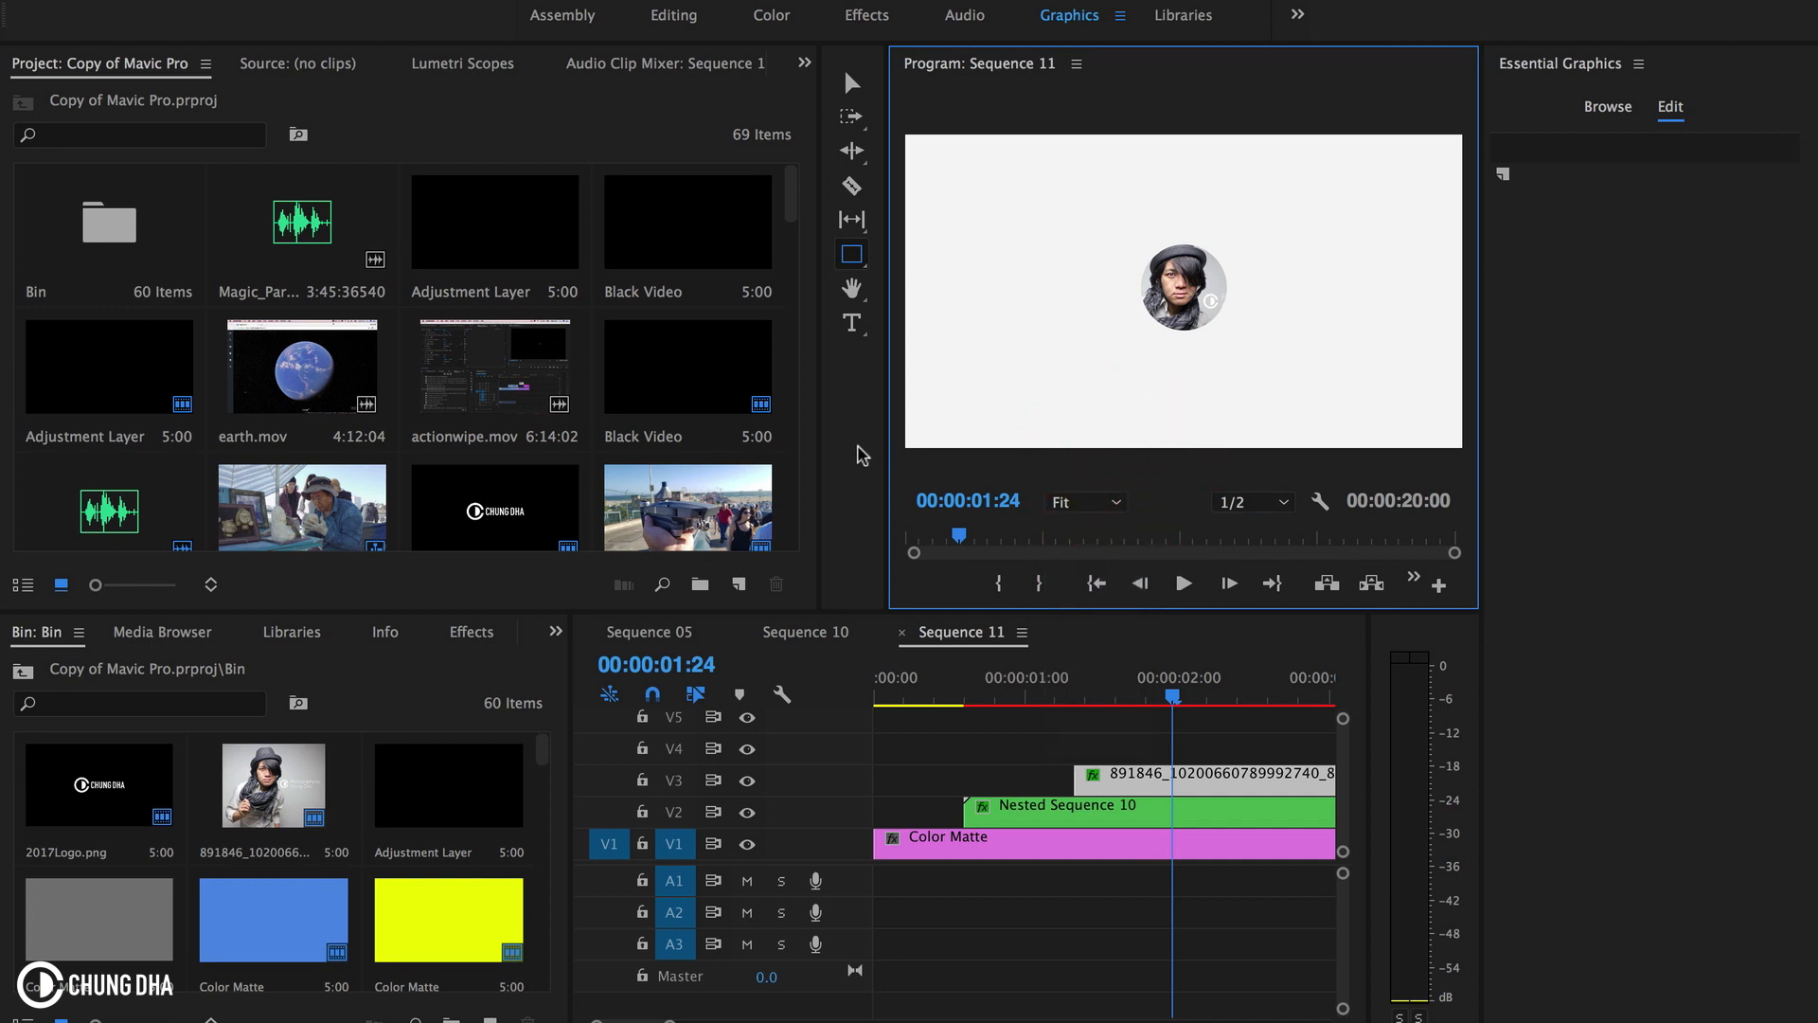
drag(1129, 245, 1361, 343)
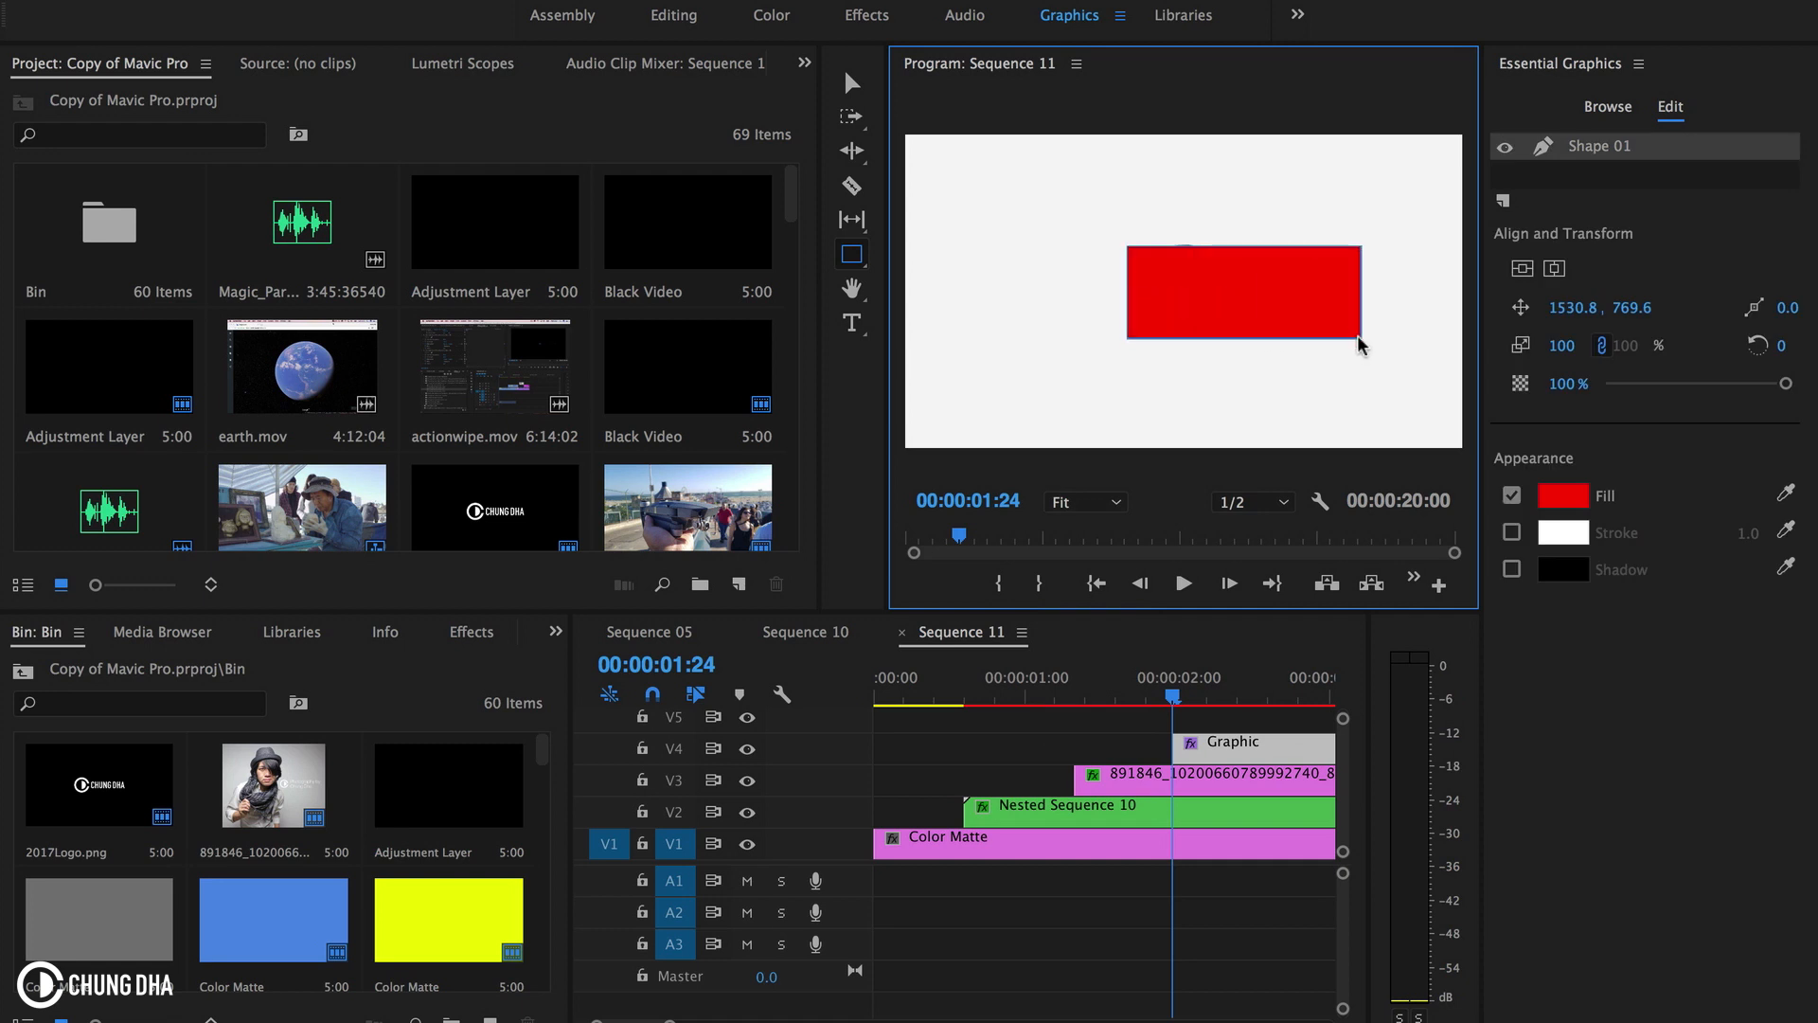
click(1359, 343)
click(852, 82)
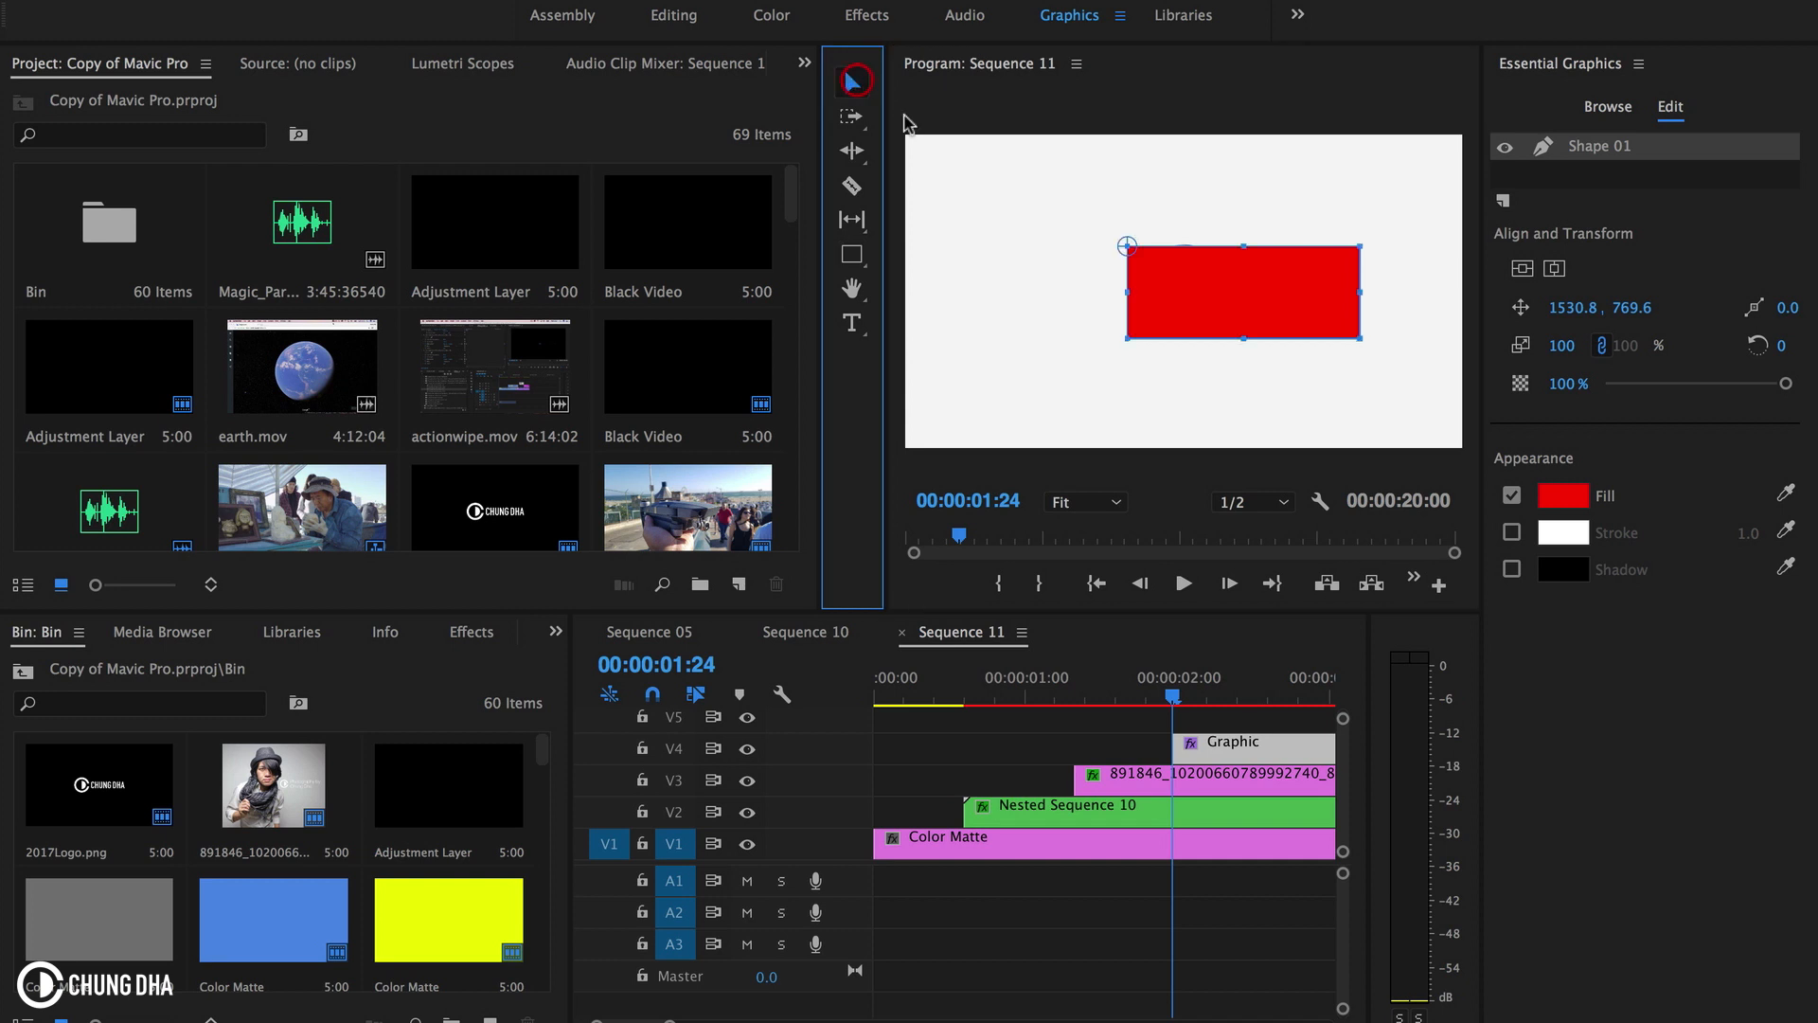
drag(1248, 254, 1244, 235)
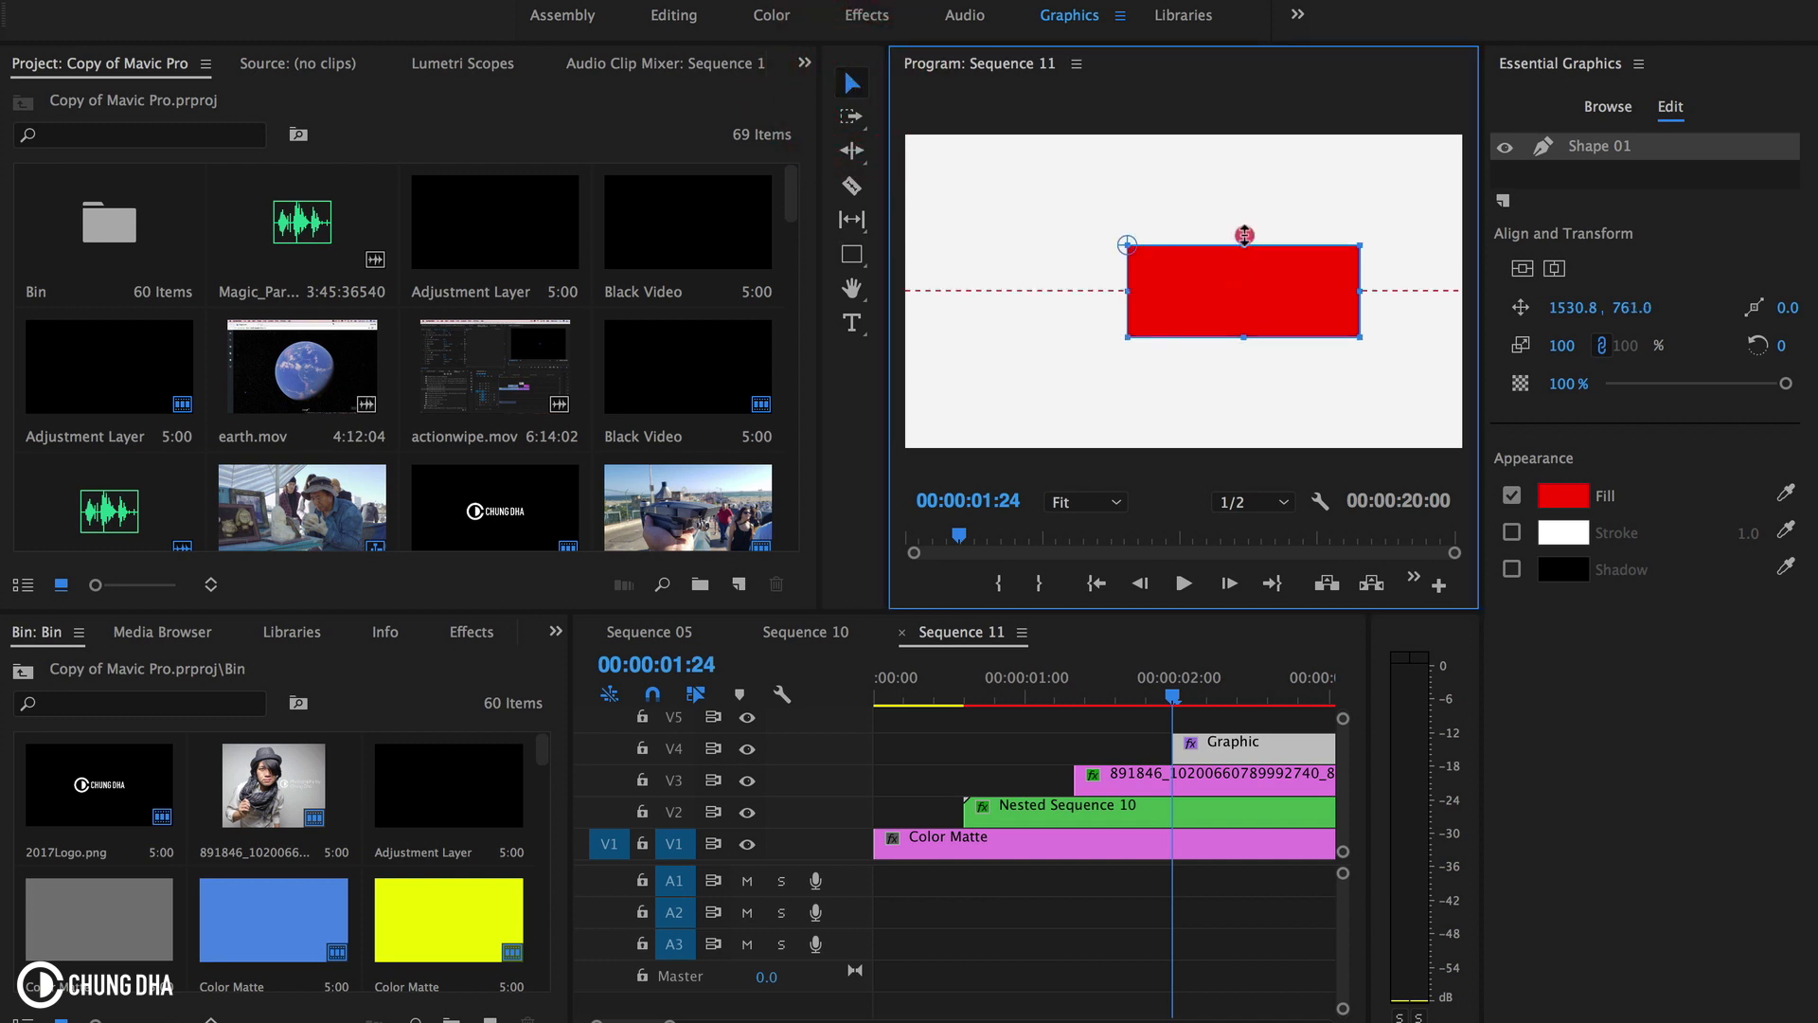
- Change the rectangle's fill color to white (FFFFFF)
click(1562, 494)
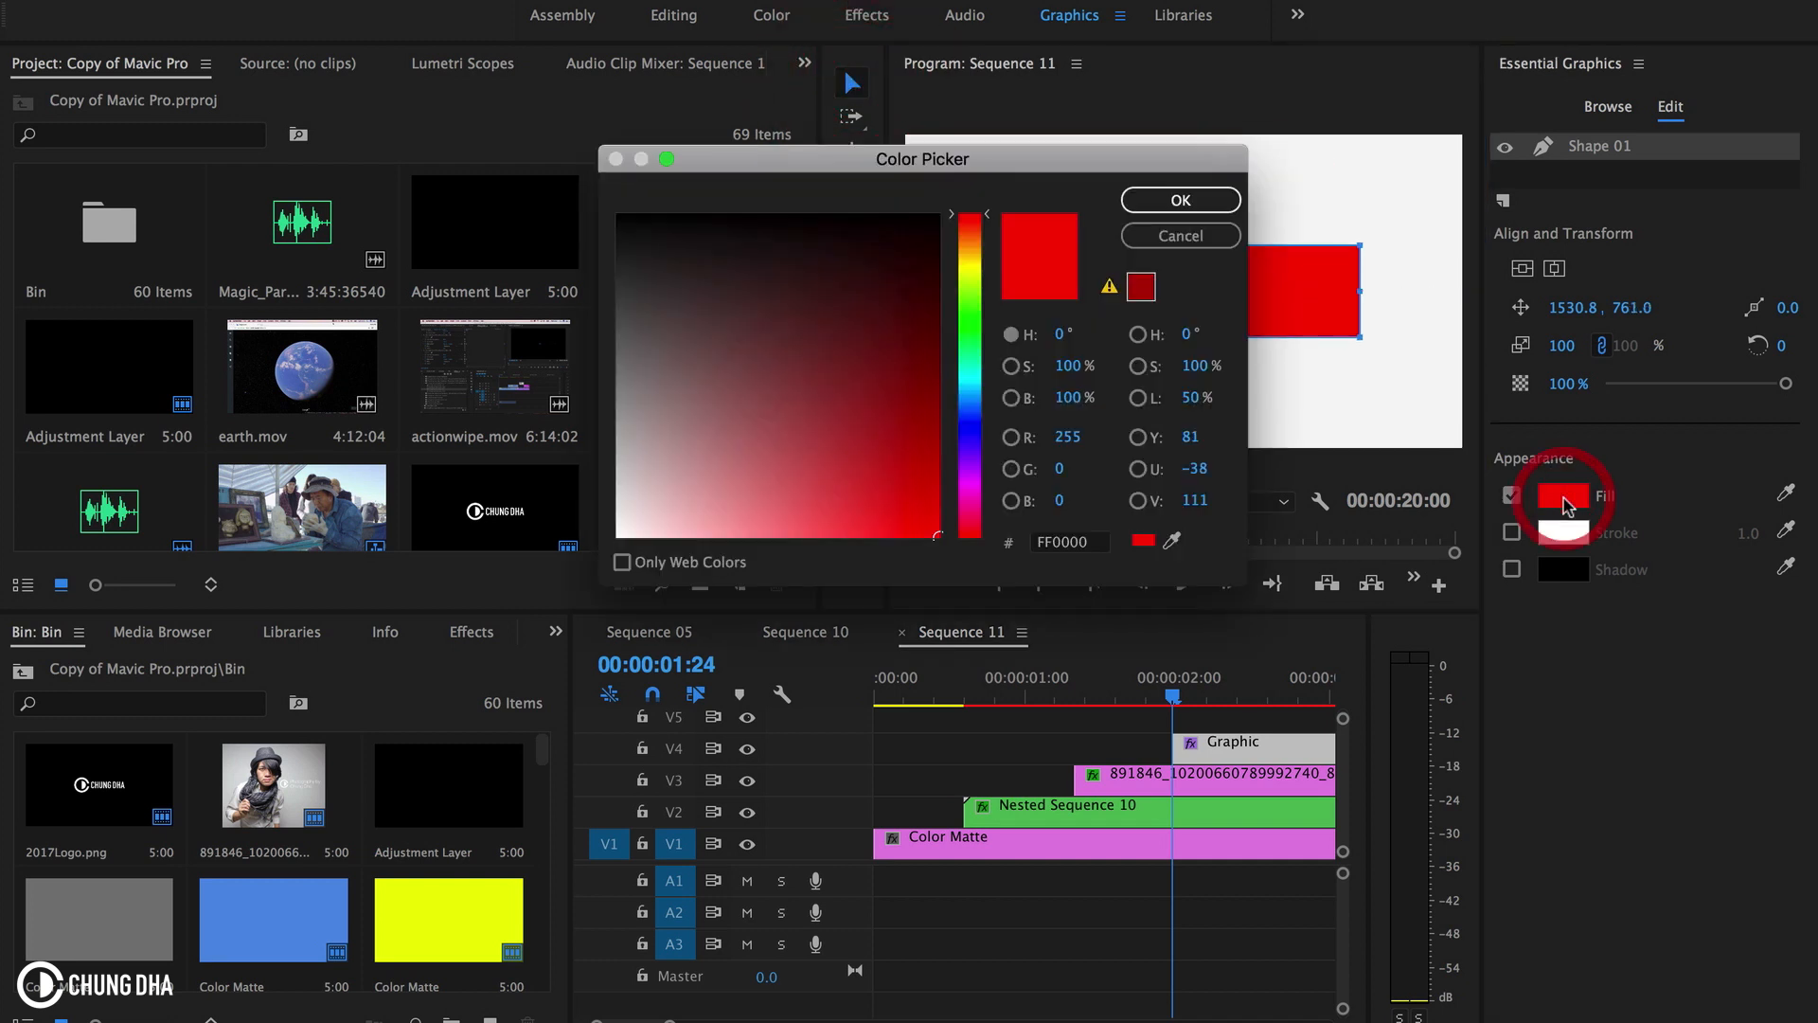
drag(745, 442, 617, 536)
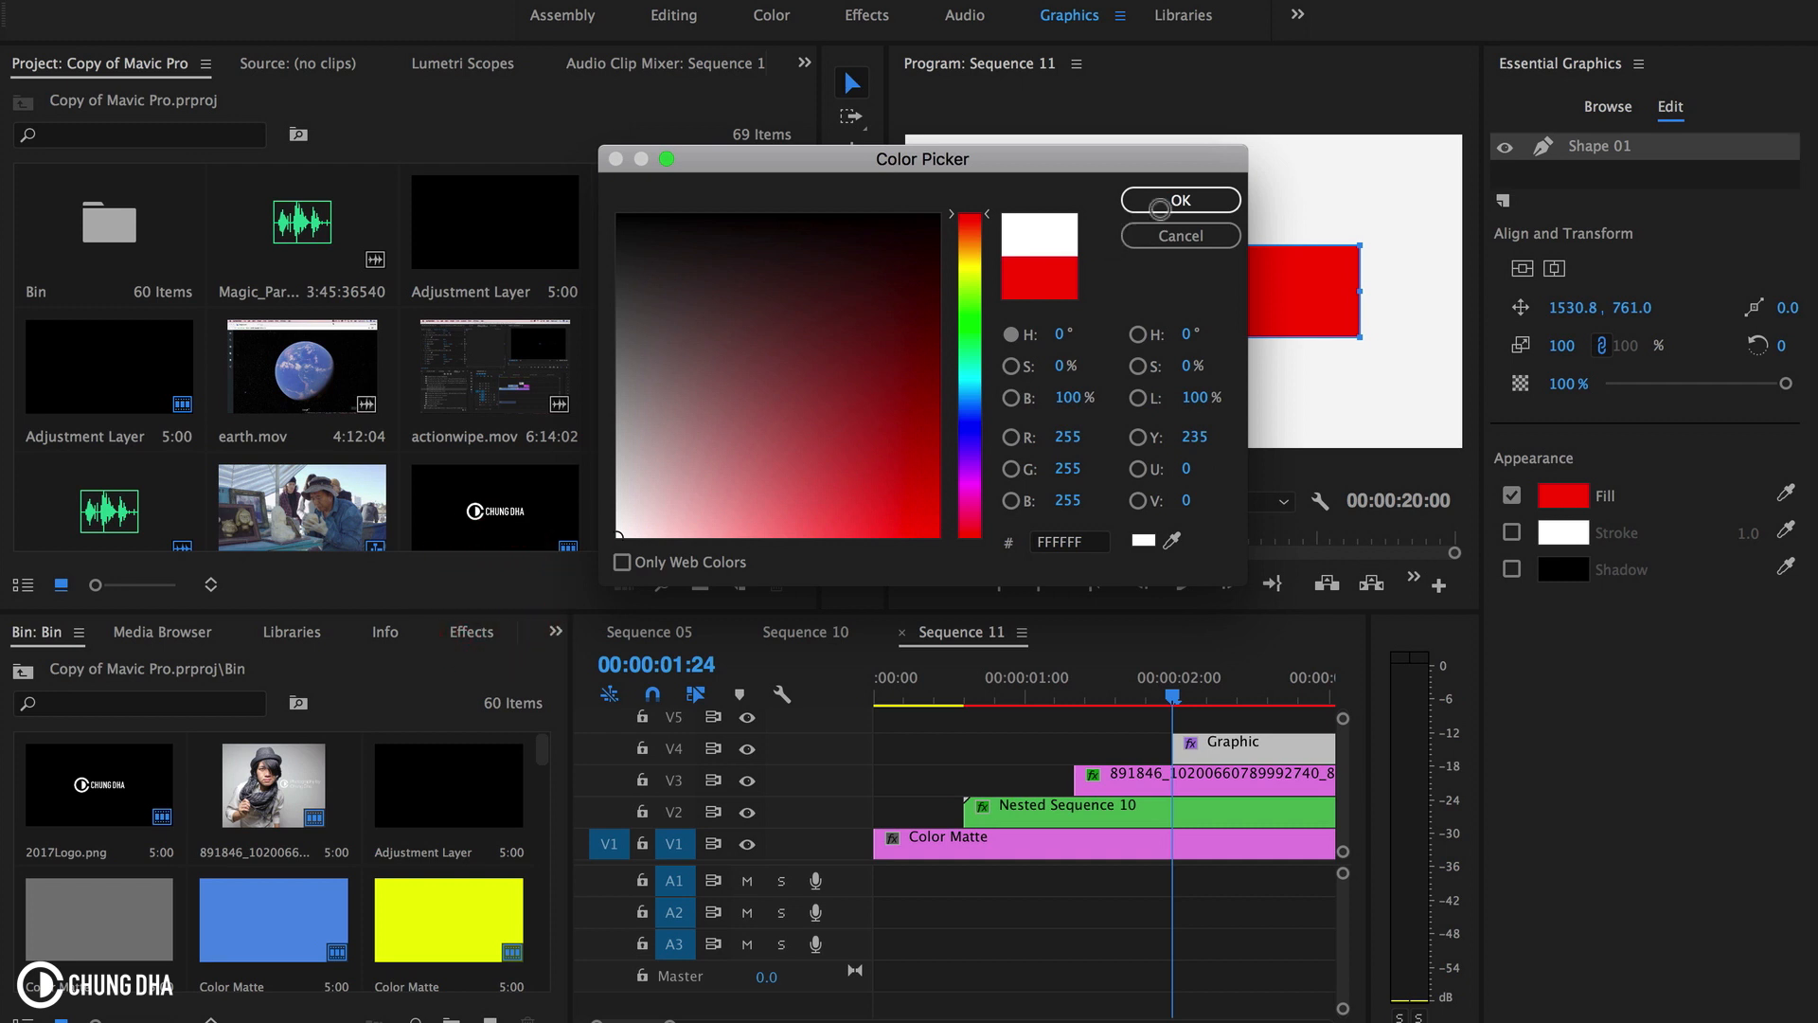
click(1163, 201)
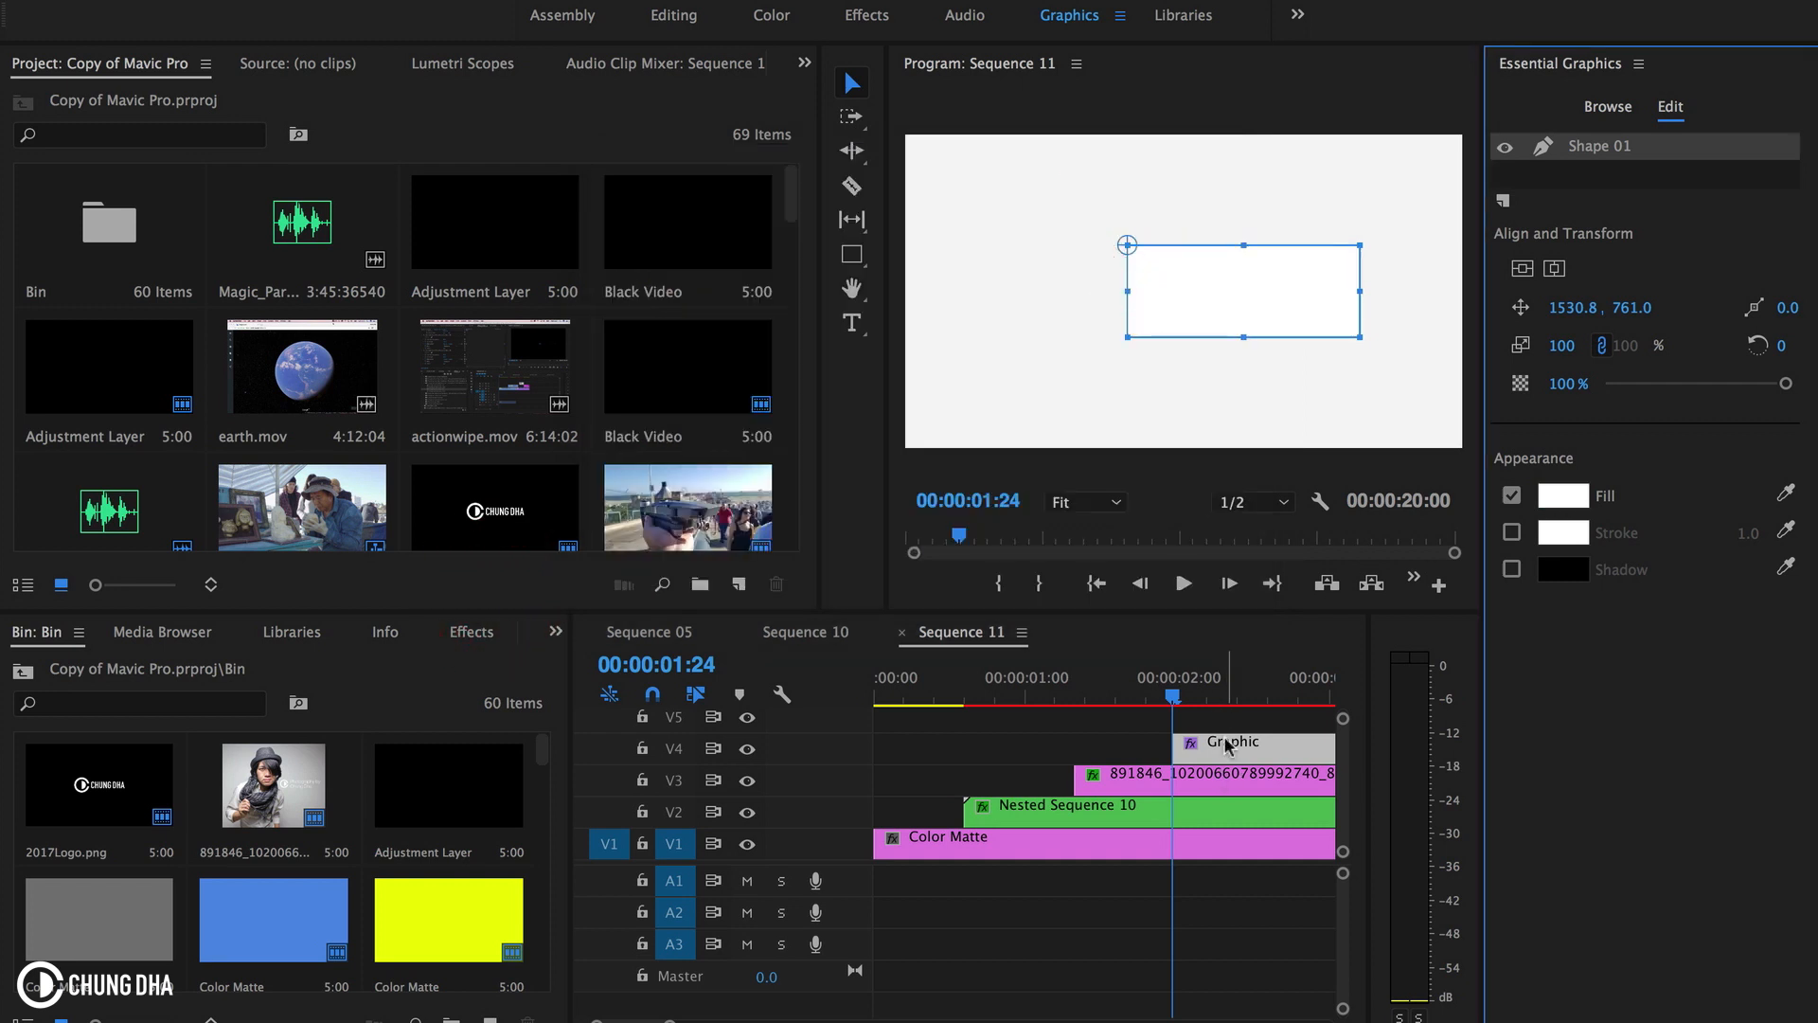
- Swap the track order so the portrait clip sits on V4 above the rectangle graphic on V3
click(1157, 985)
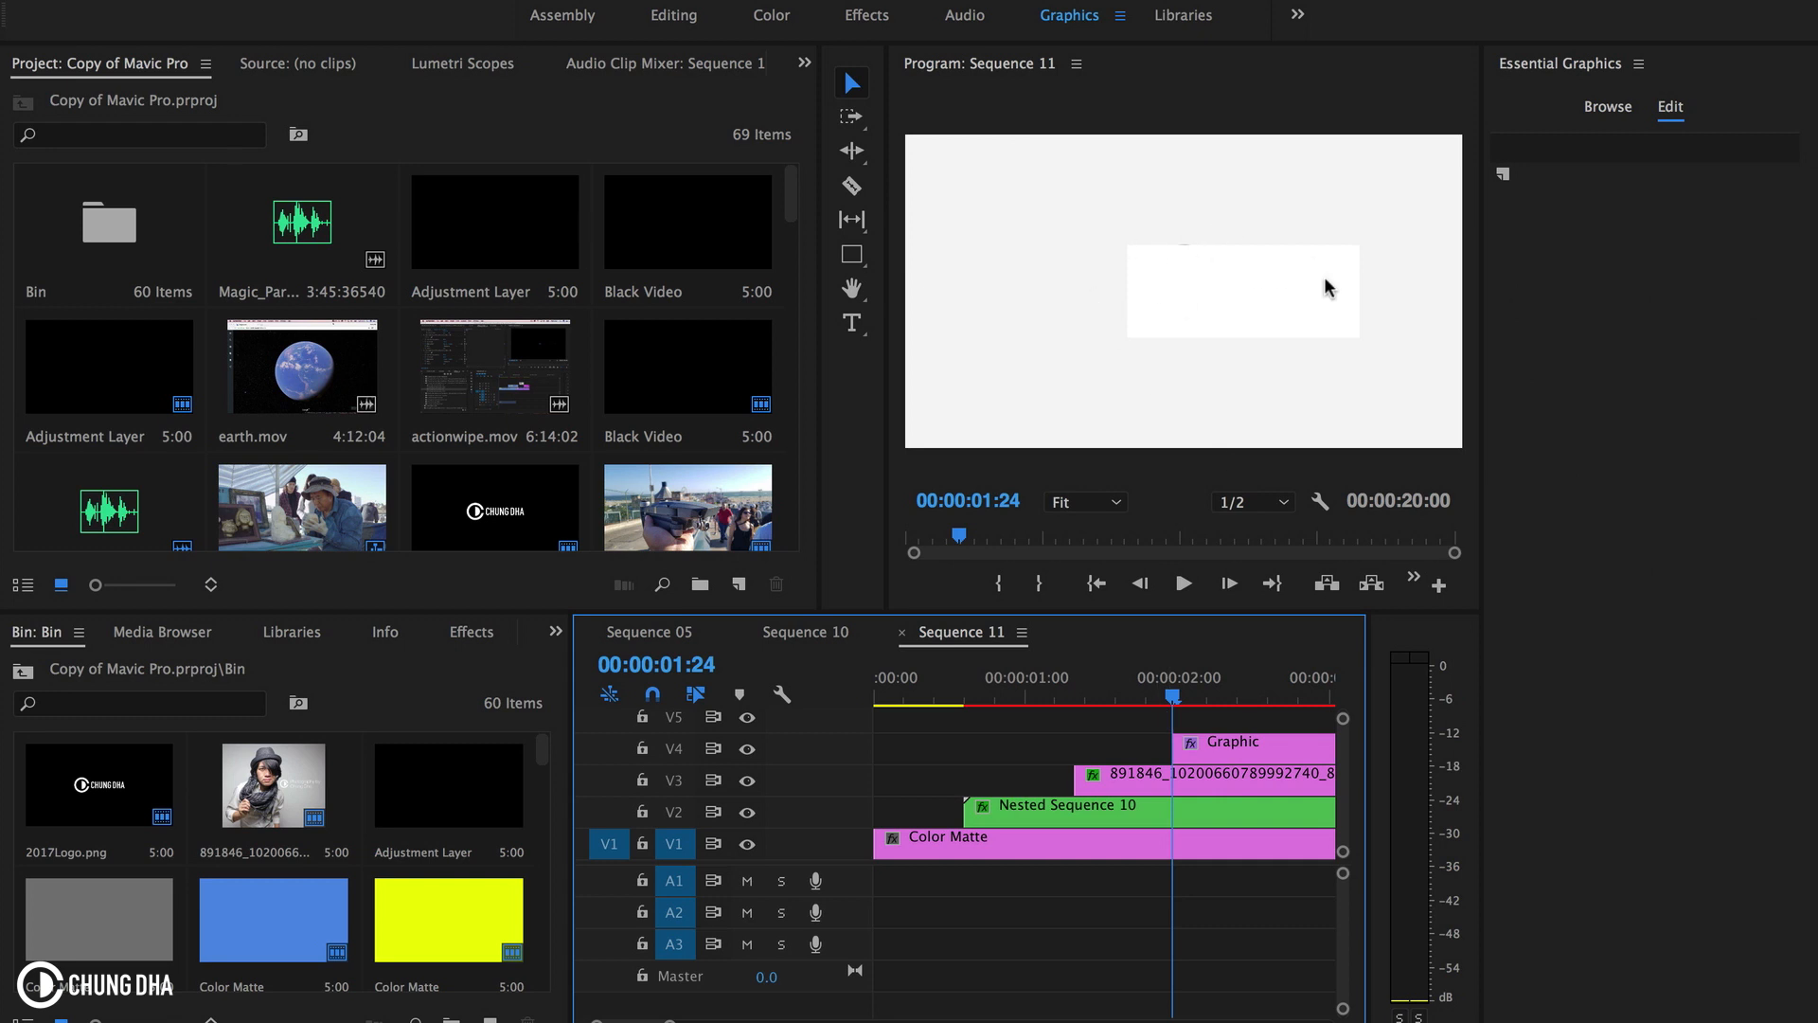
drag(1188, 781, 1207, 738)
click(1206, 721)
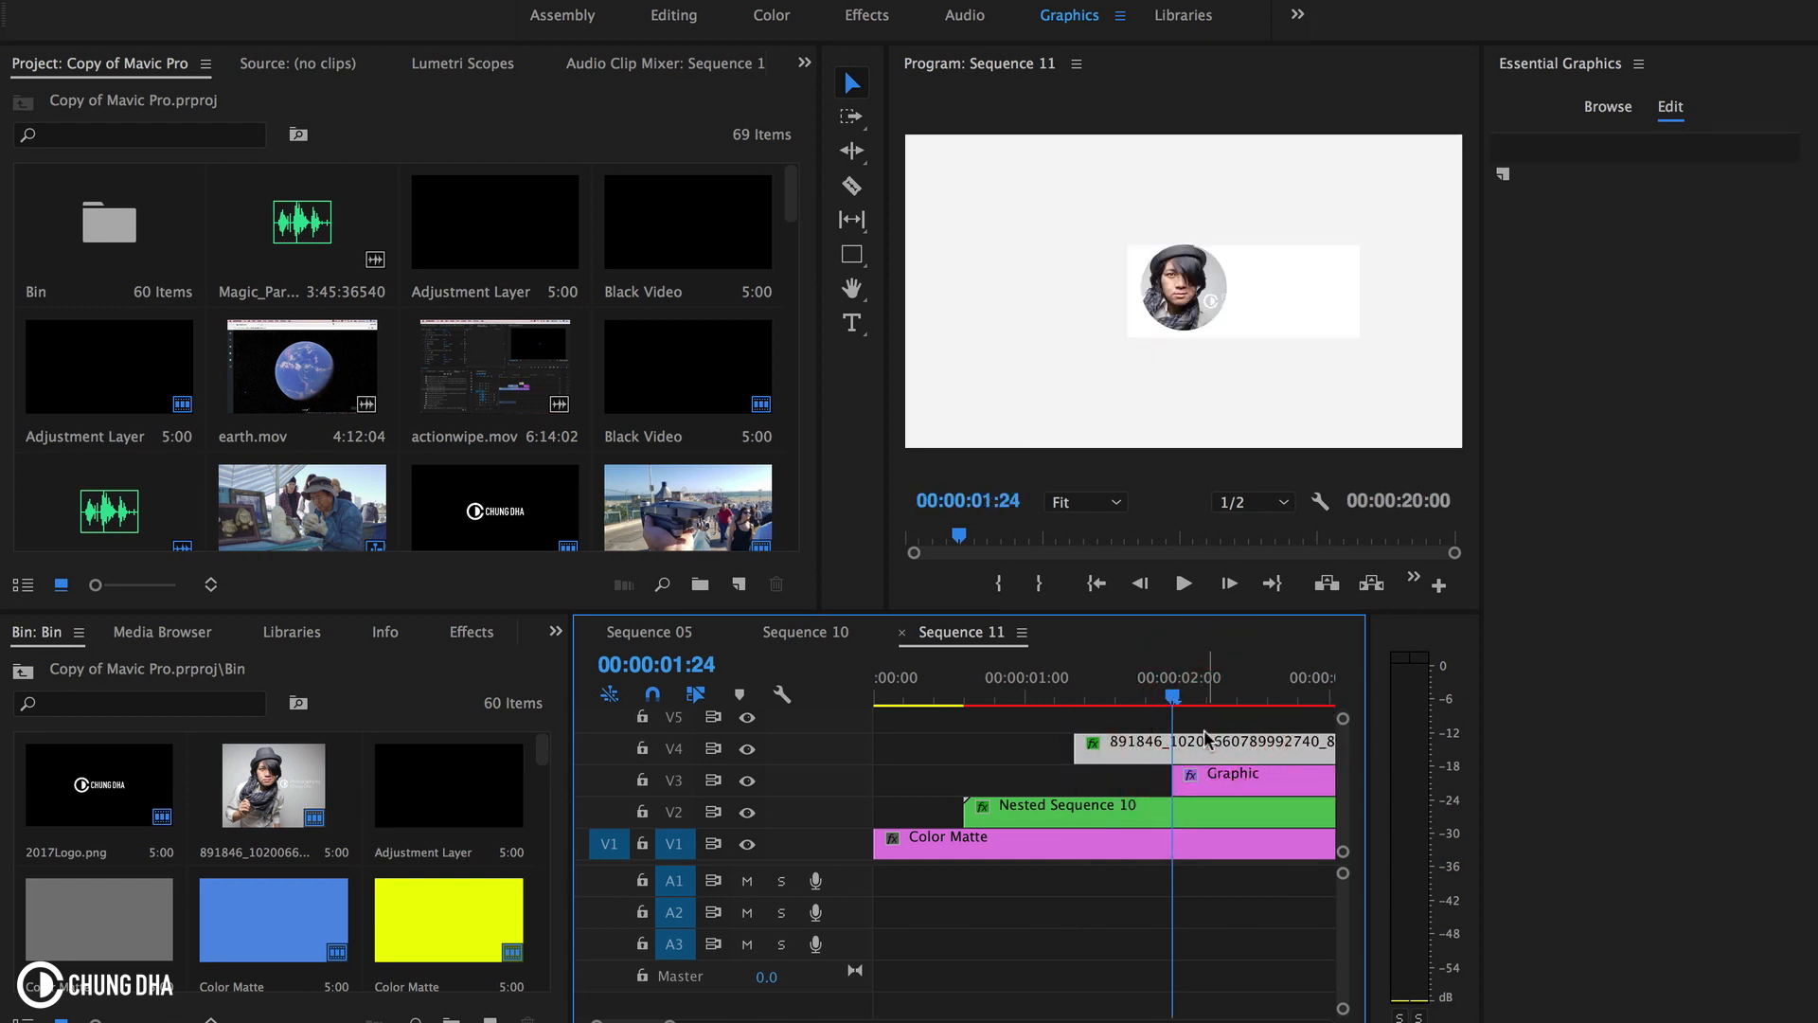
- Resize the white rectangle in the Graphic clip by extending its upper edge slightly above the portrait
click(1212, 779)
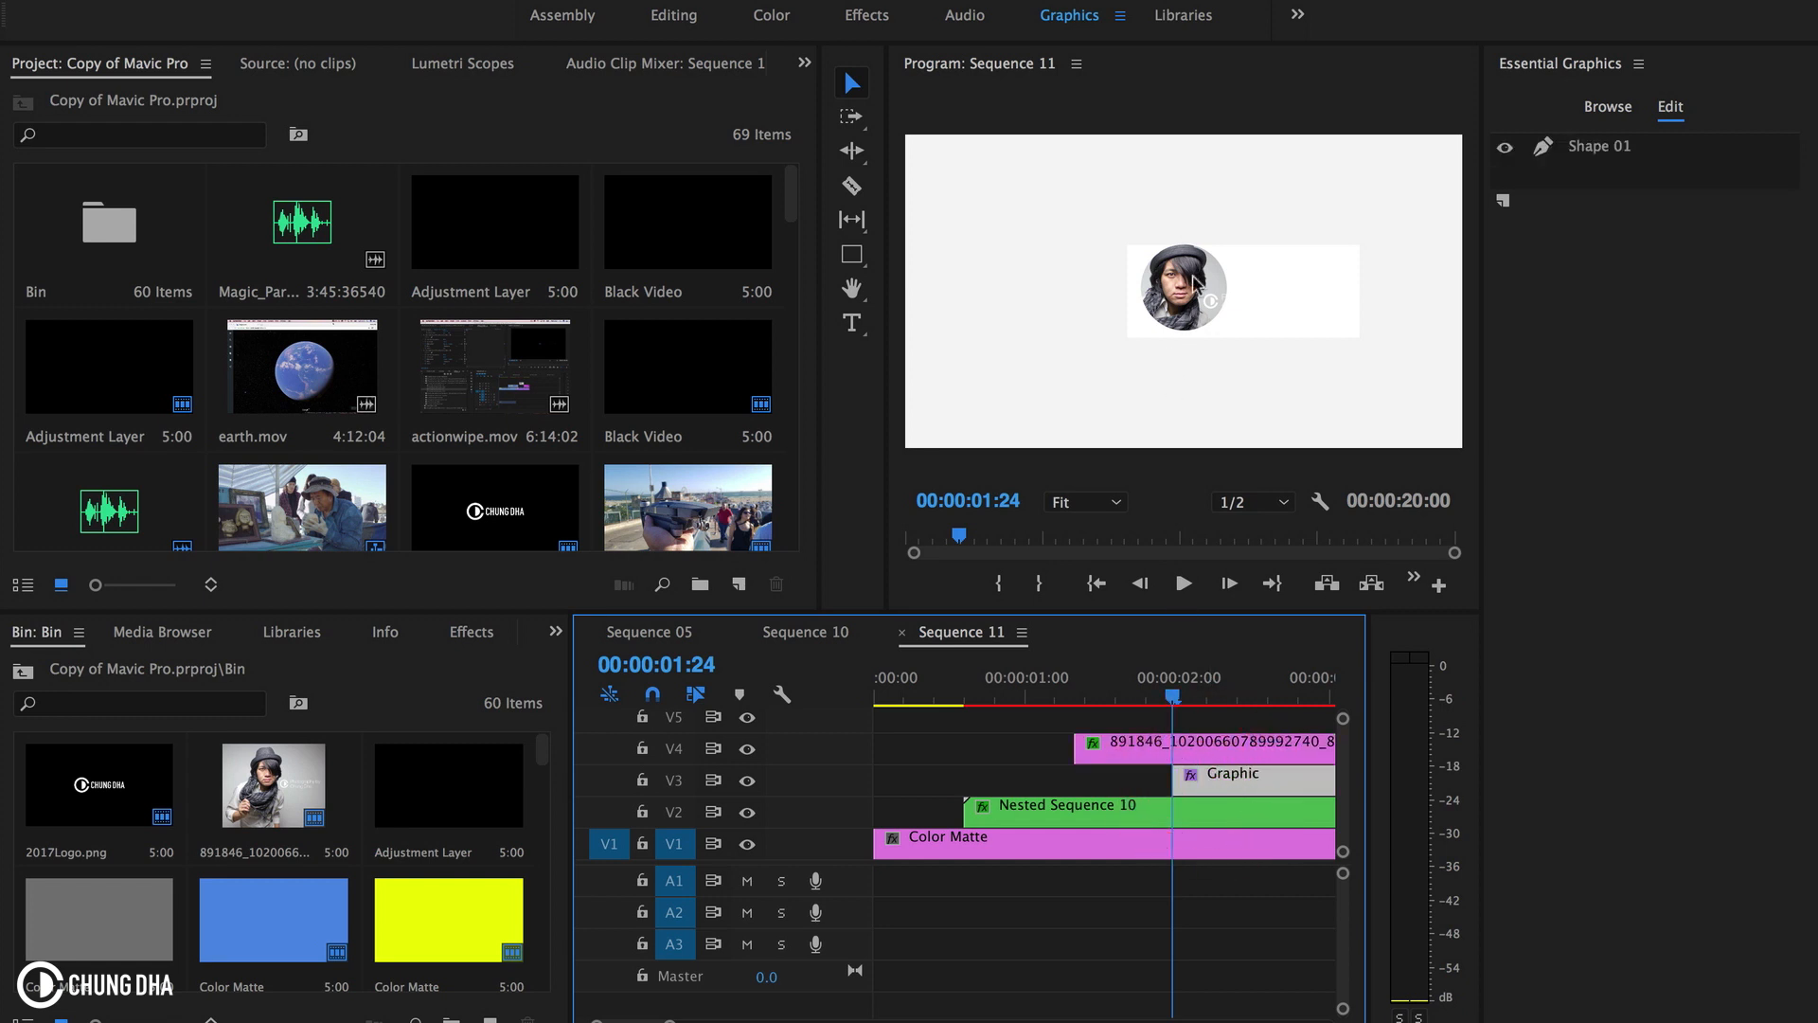
click(1243, 782)
click(1654, 159)
click(1240, 231)
drag(1240, 230, 1241, 231)
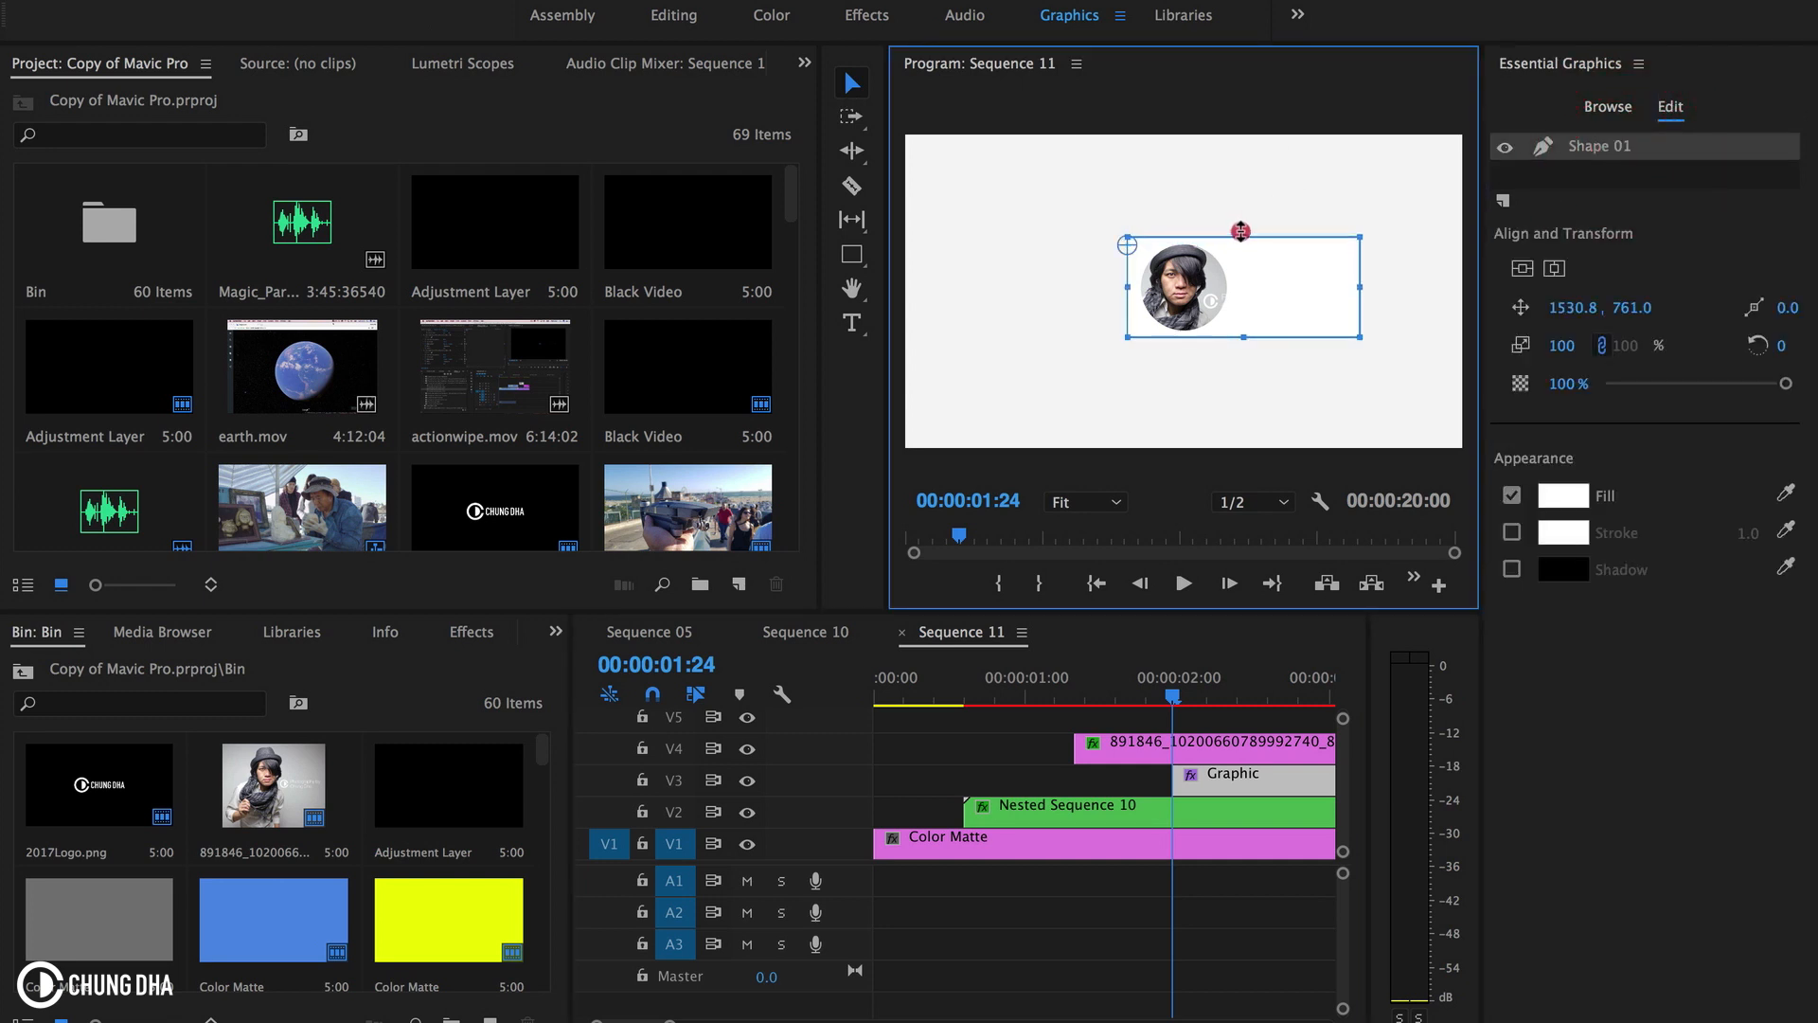
drag(1127, 288, 1108, 290)
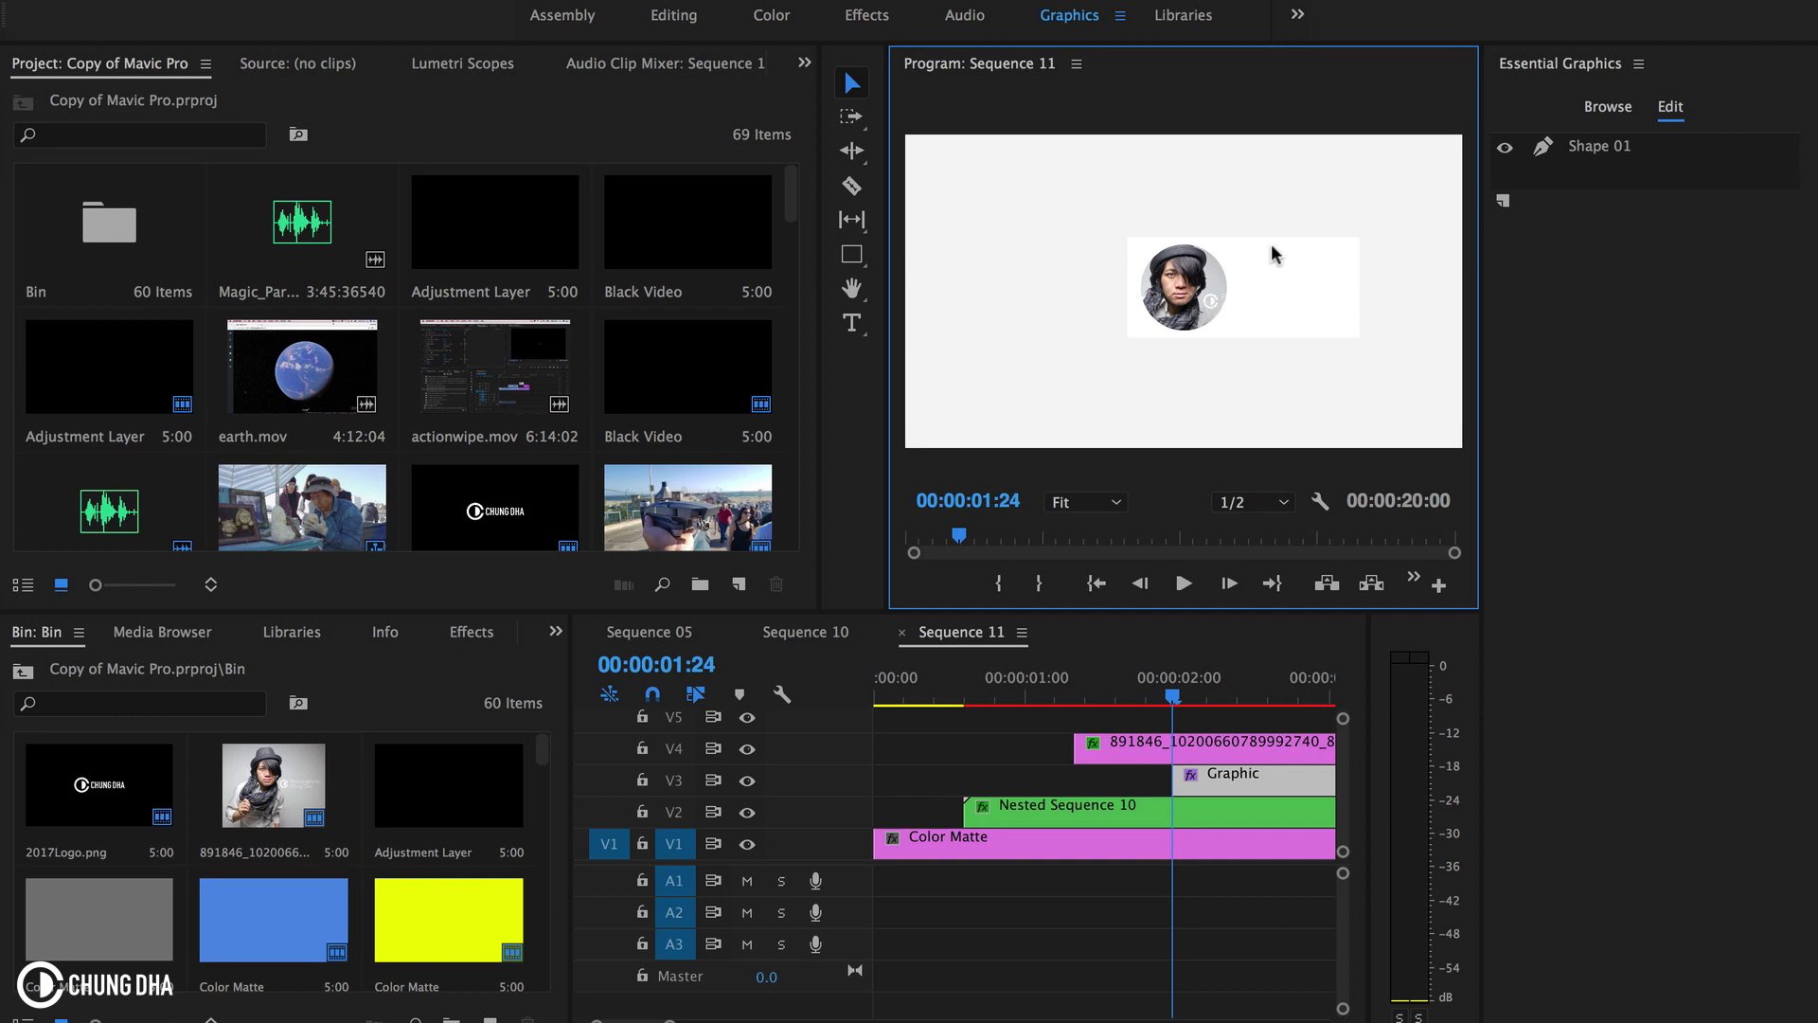
- Inspect the portrait clip's Motion and Circle effect settings
click(1244, 257)
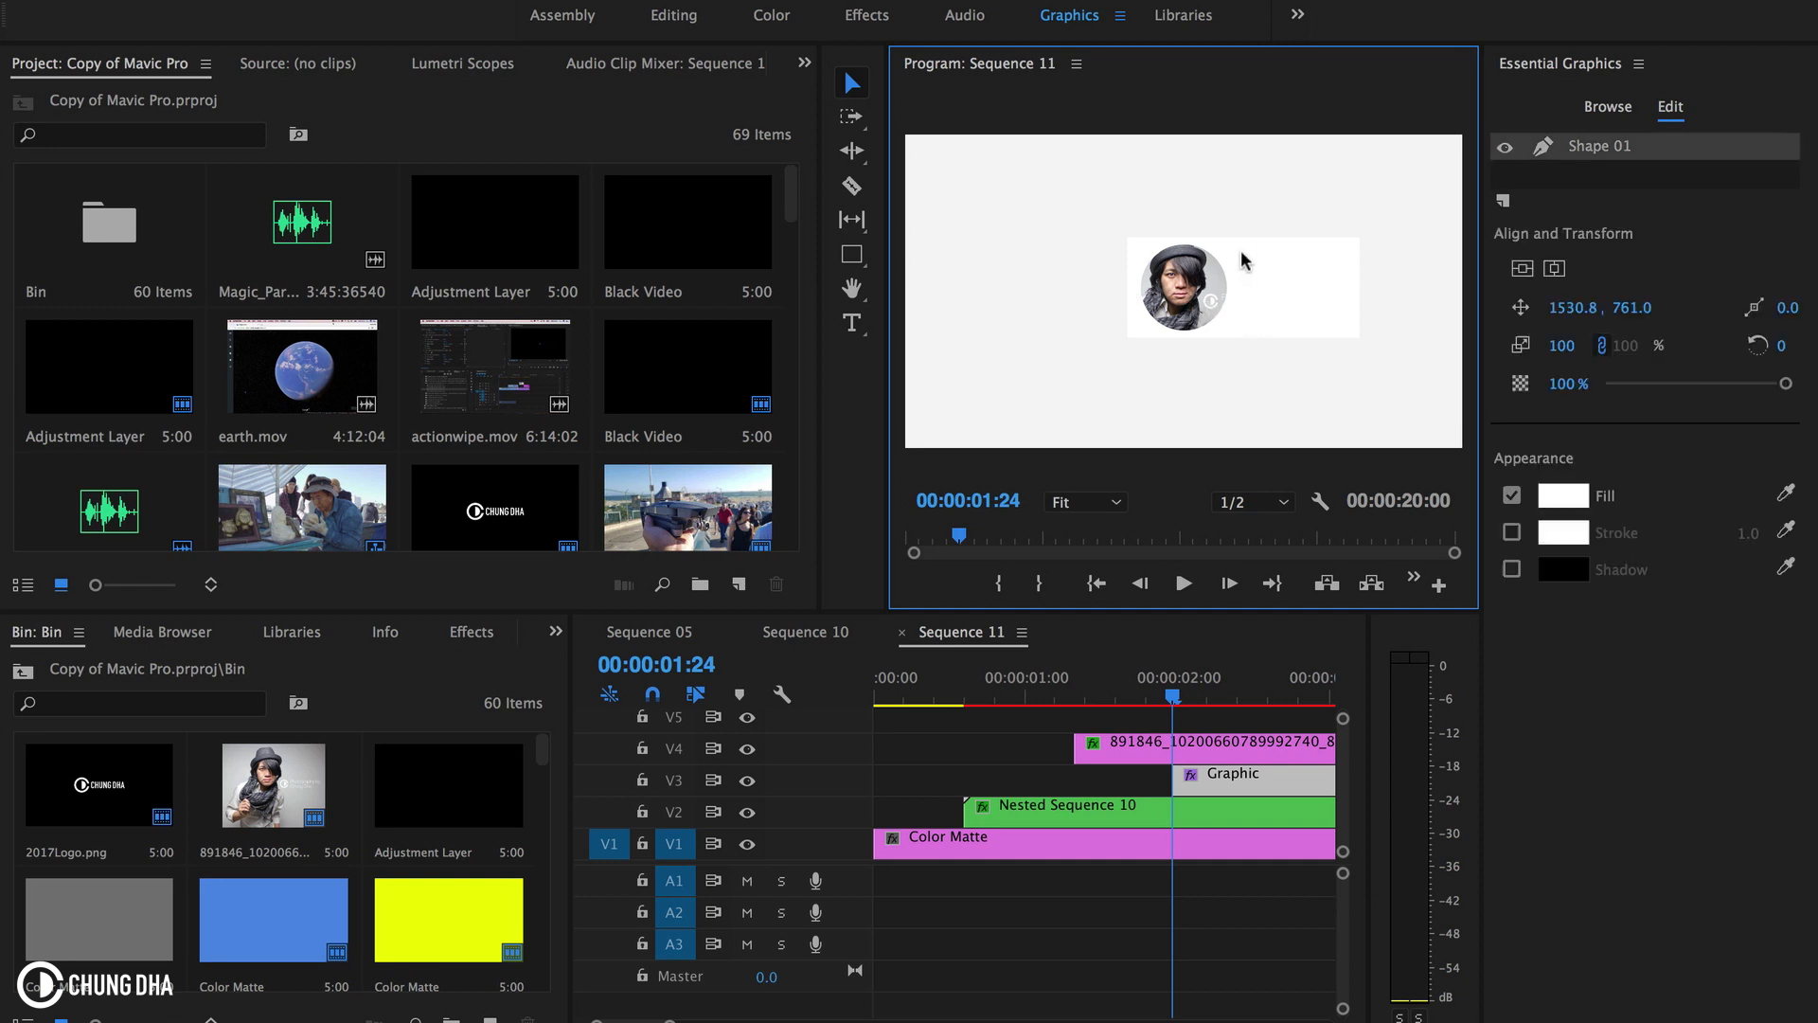
scroll(545, 55, down, 5)
scroll(546, 55, up, 5)
click(753, 63)
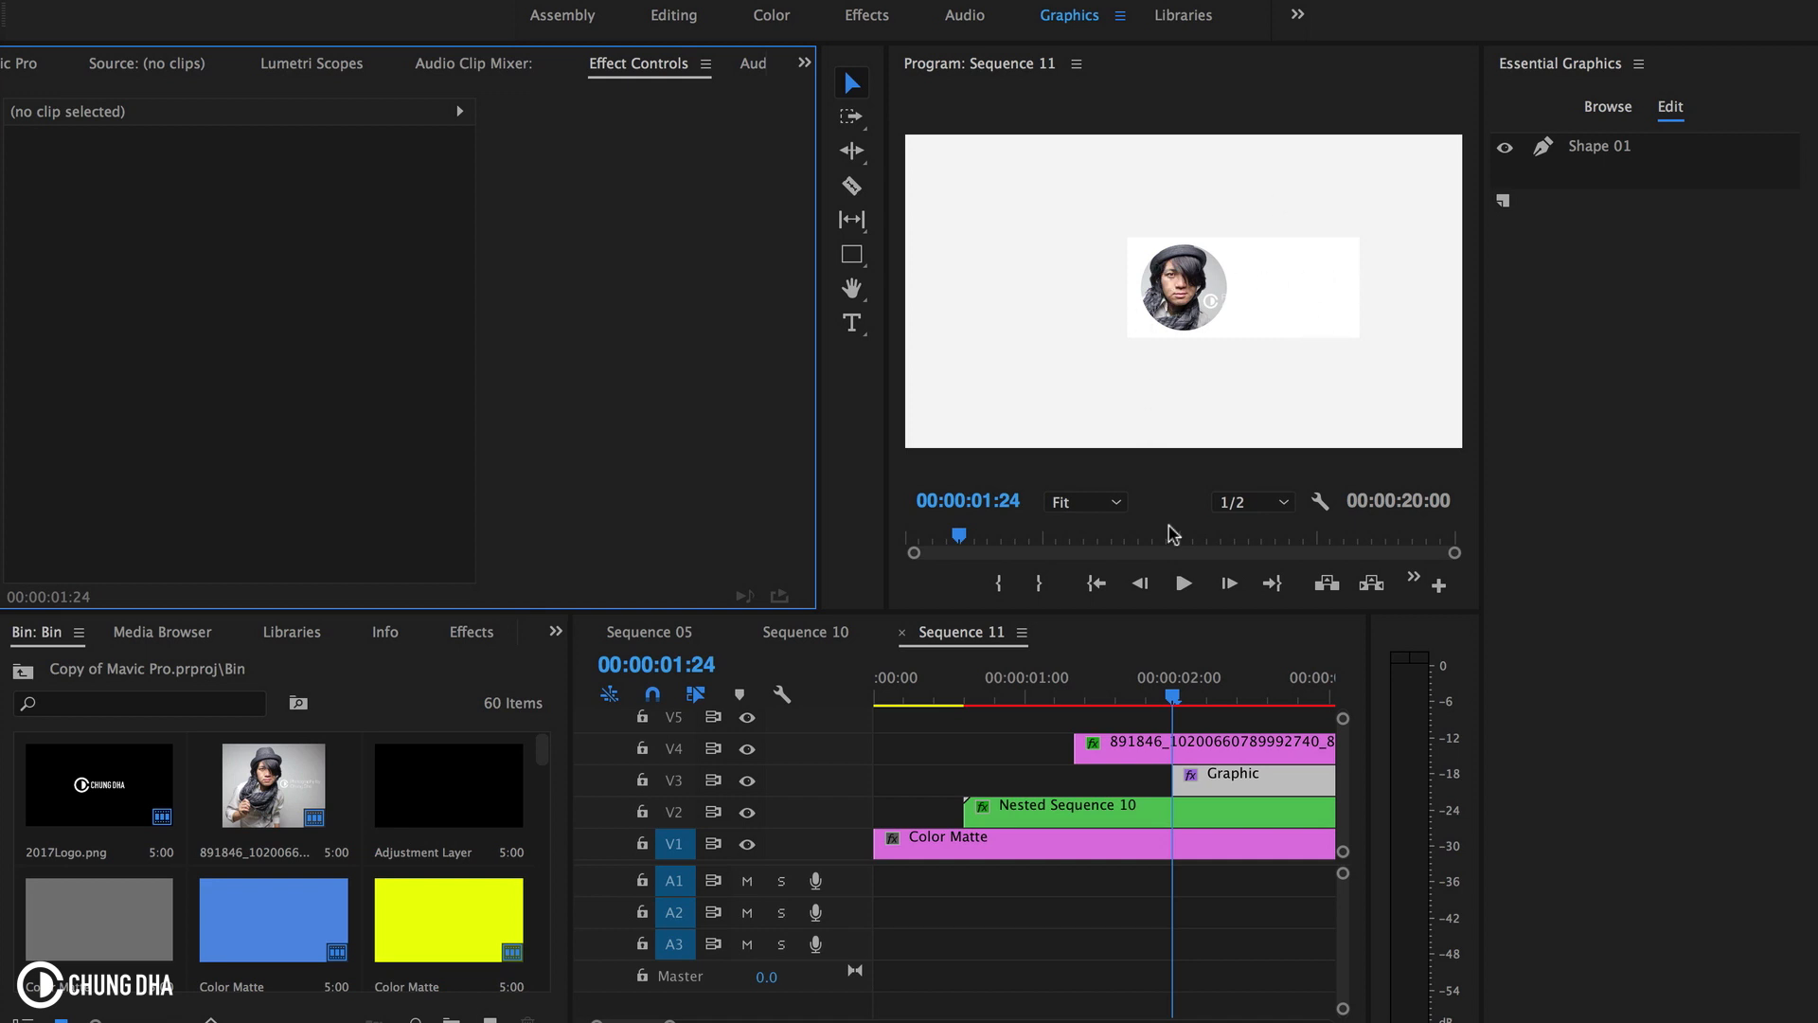
click(1158, 741)
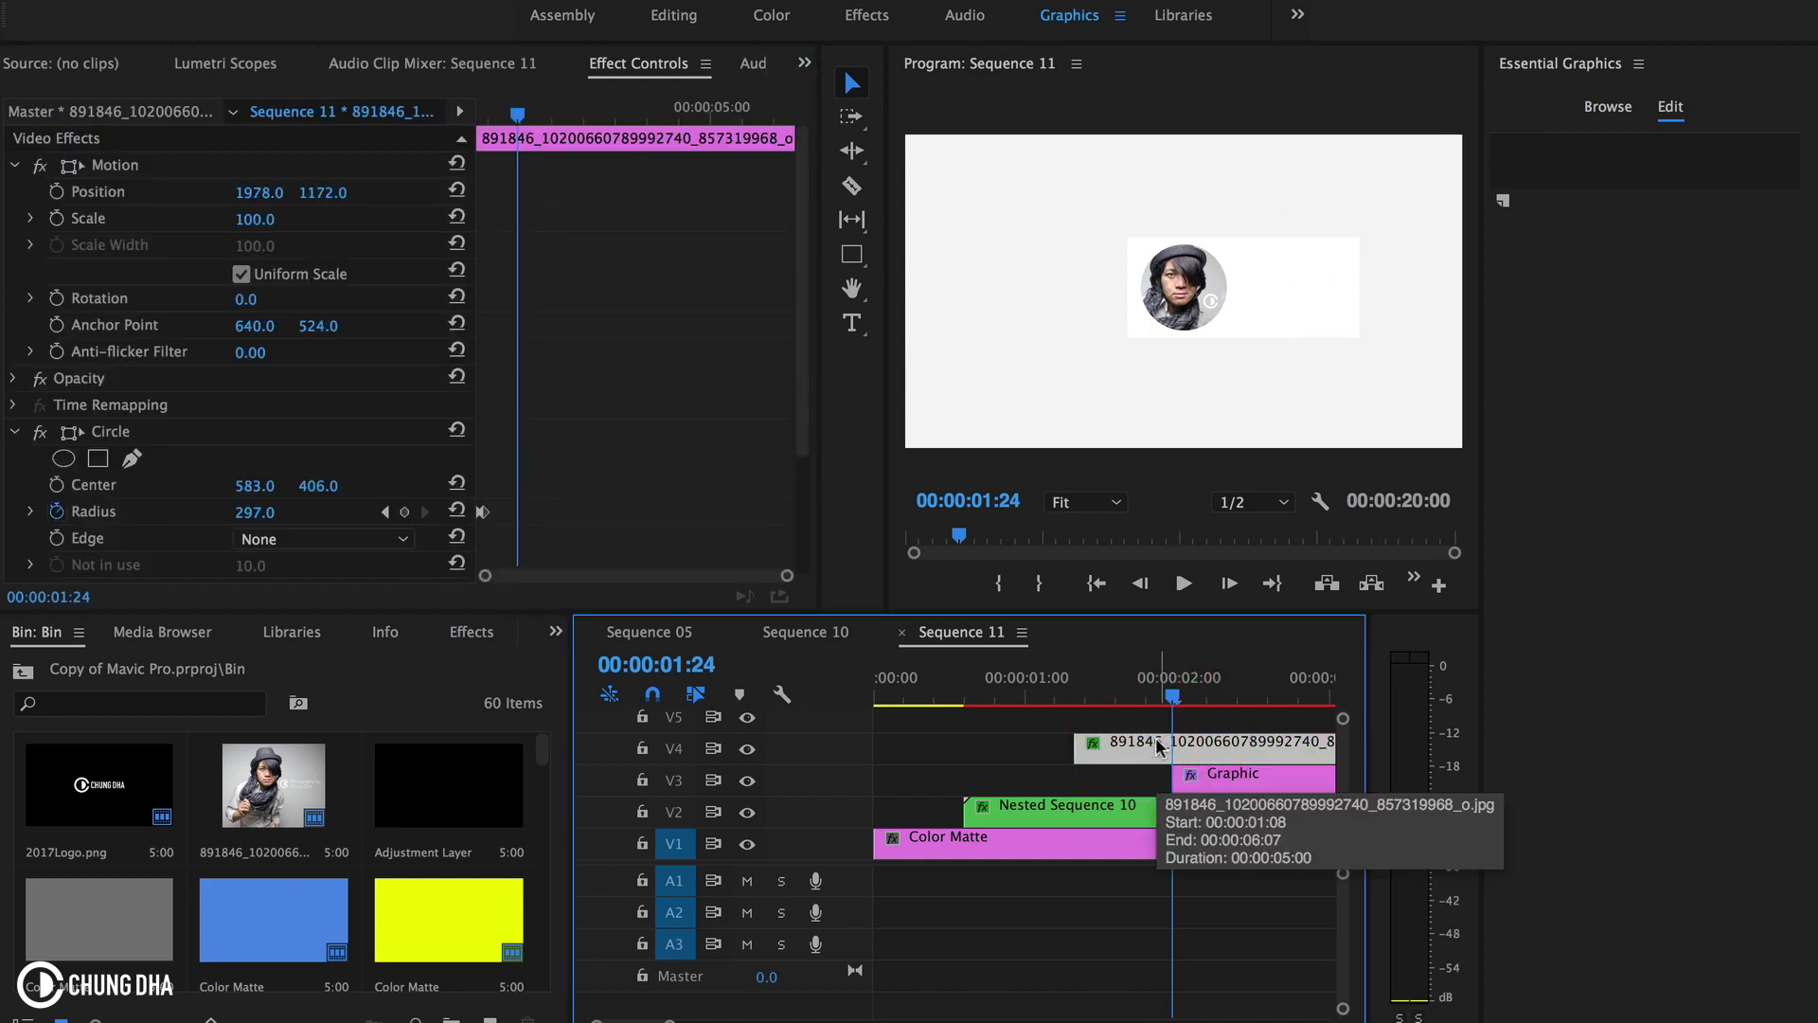
drag(800, 440, 803, 567)
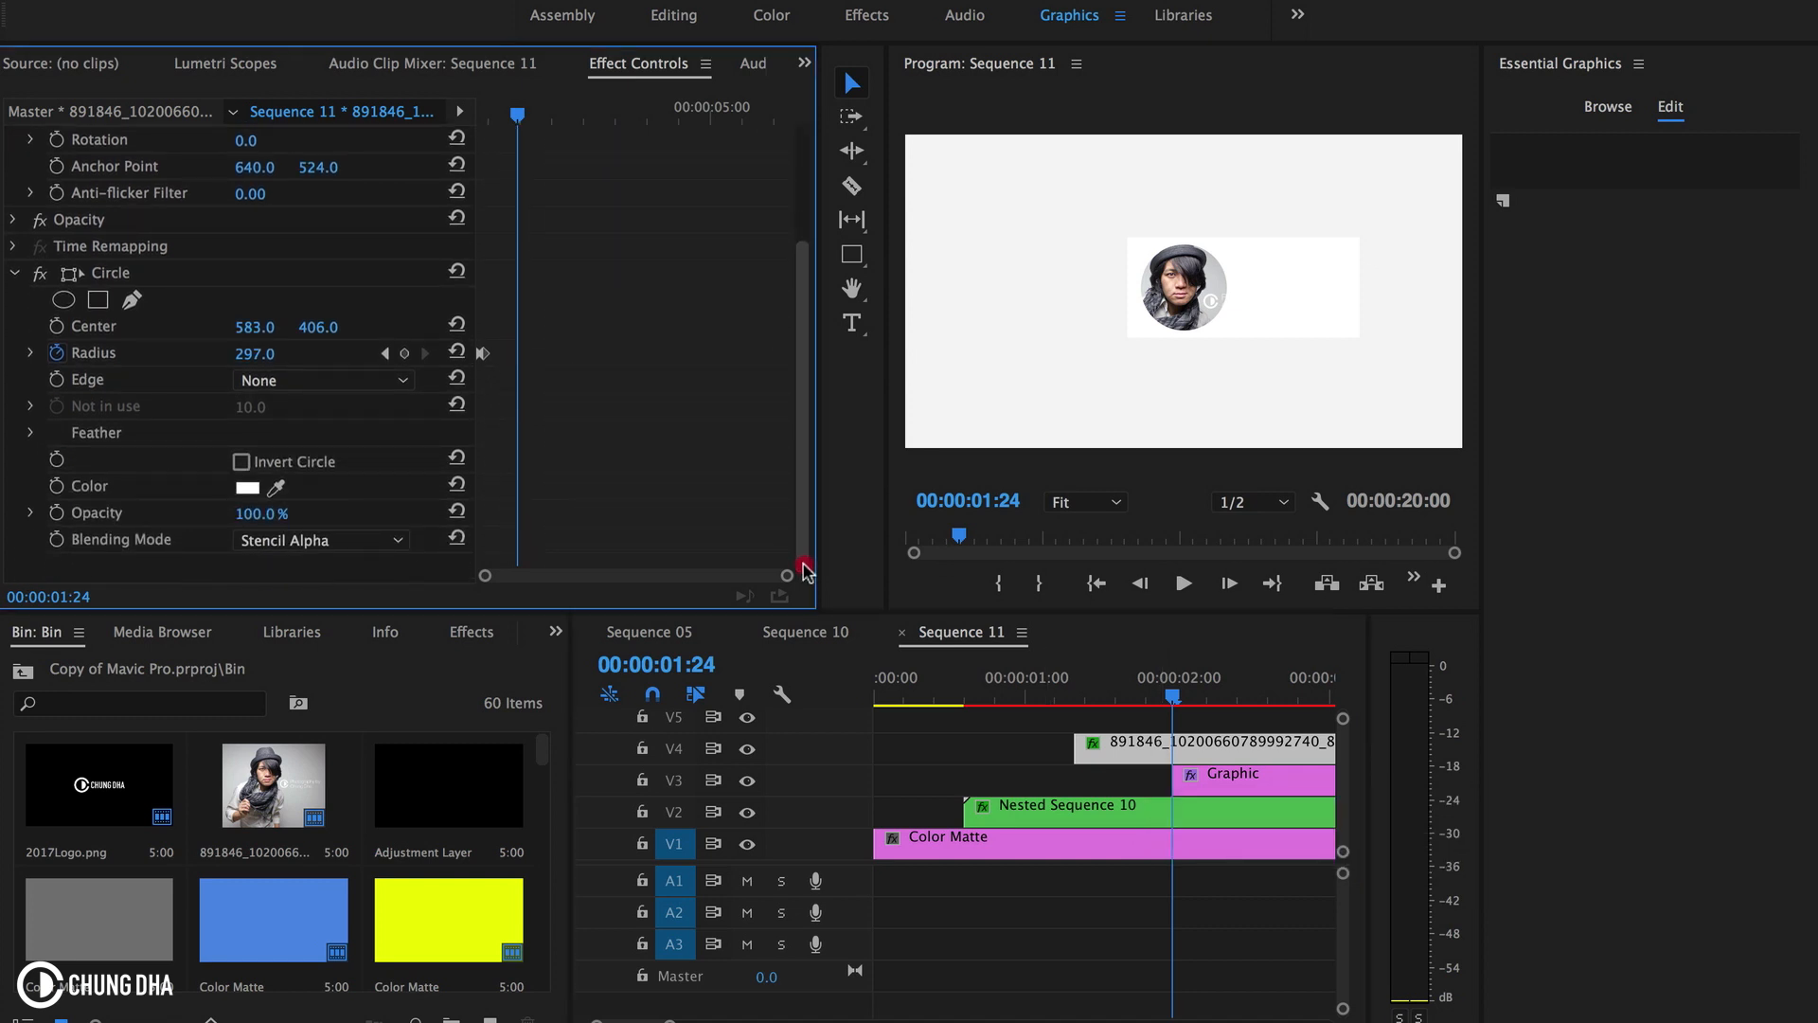
- Align the Graphic clip's start with the portrait clip on V4 and set its Motion position to 2462.0, 1080.0
click(1270, 775)
click(1670, 106)
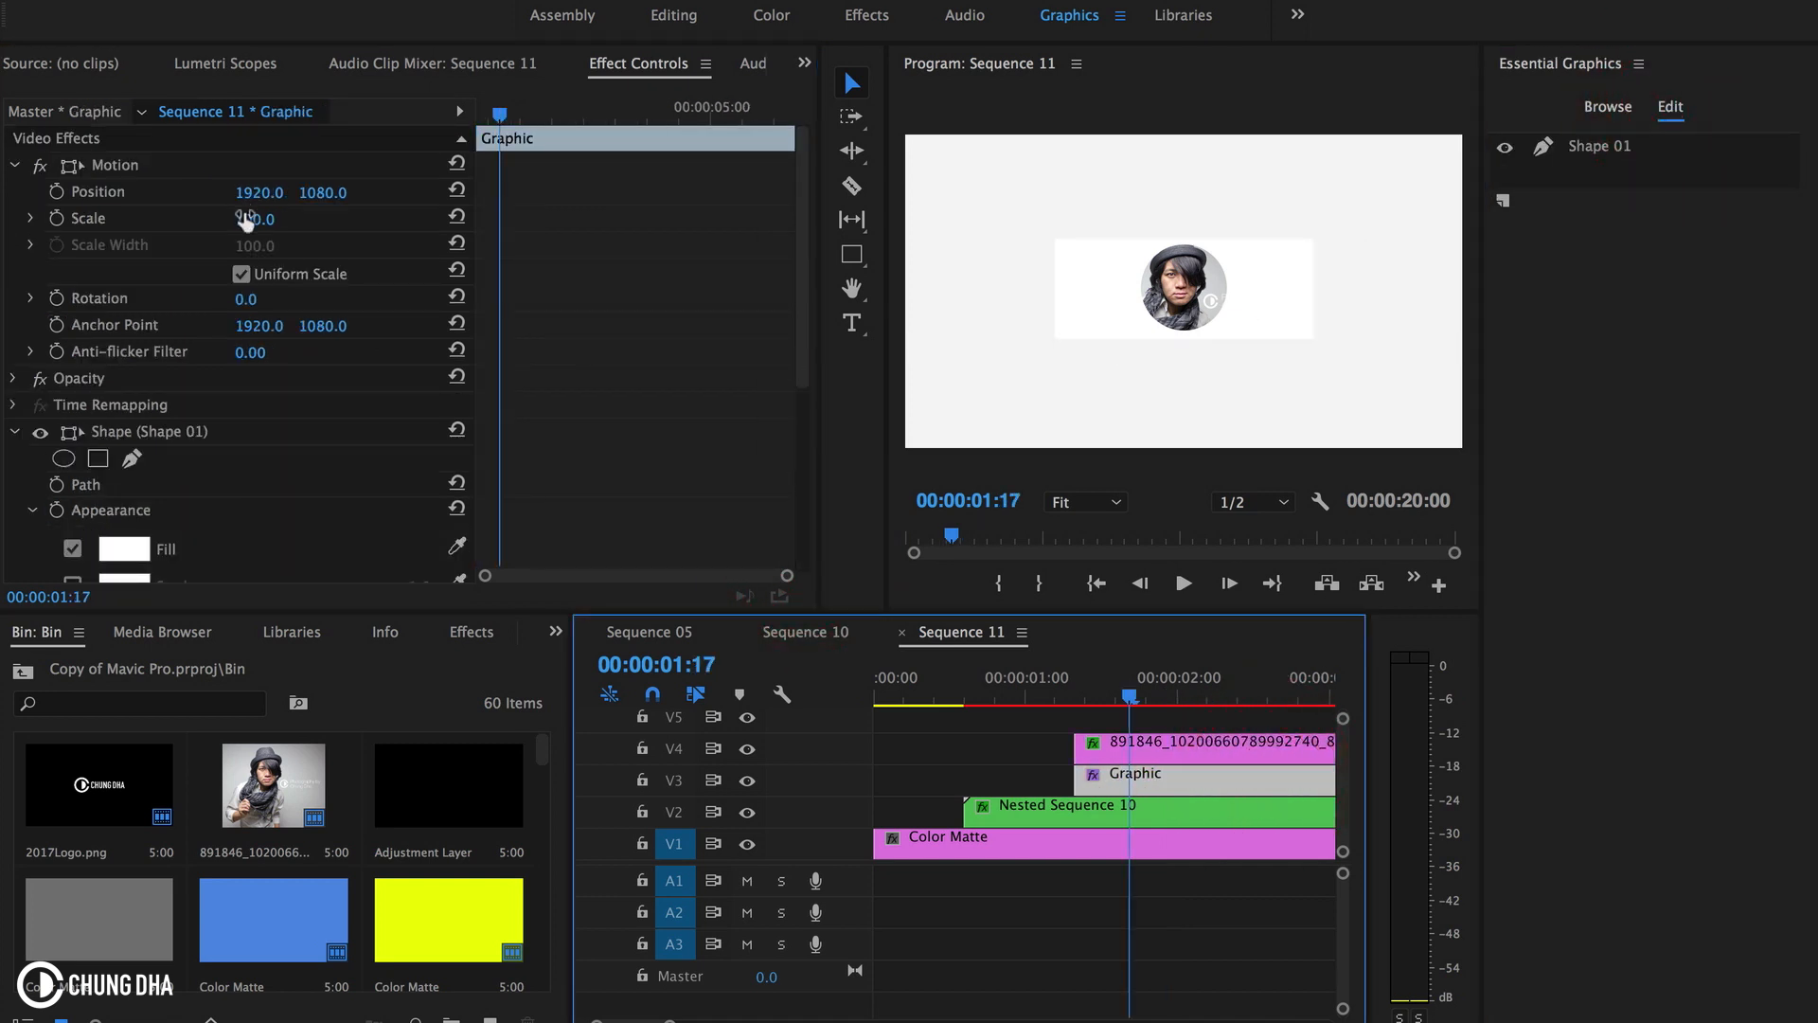
drag(248, 192, 756, 192)
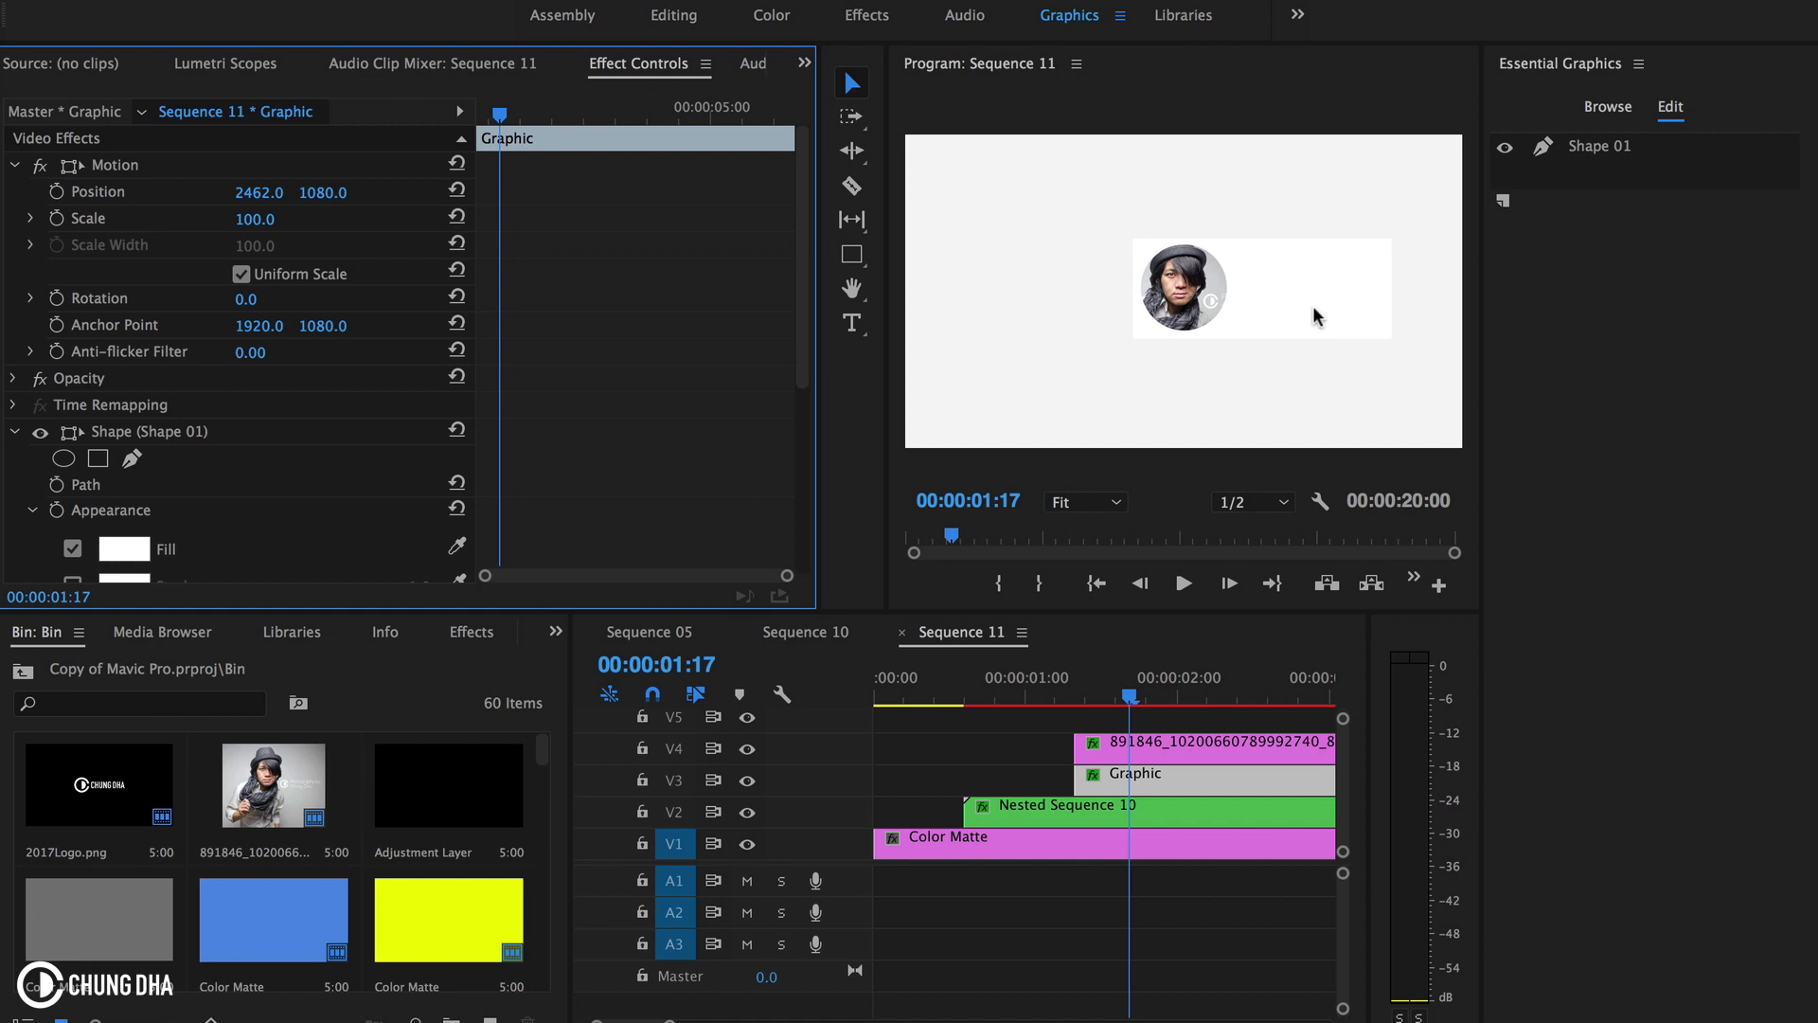
- Extend the Graphic and portrait clips so both end together with the Color Matte clip on V1
drag(1190, 715, 1255, 782)
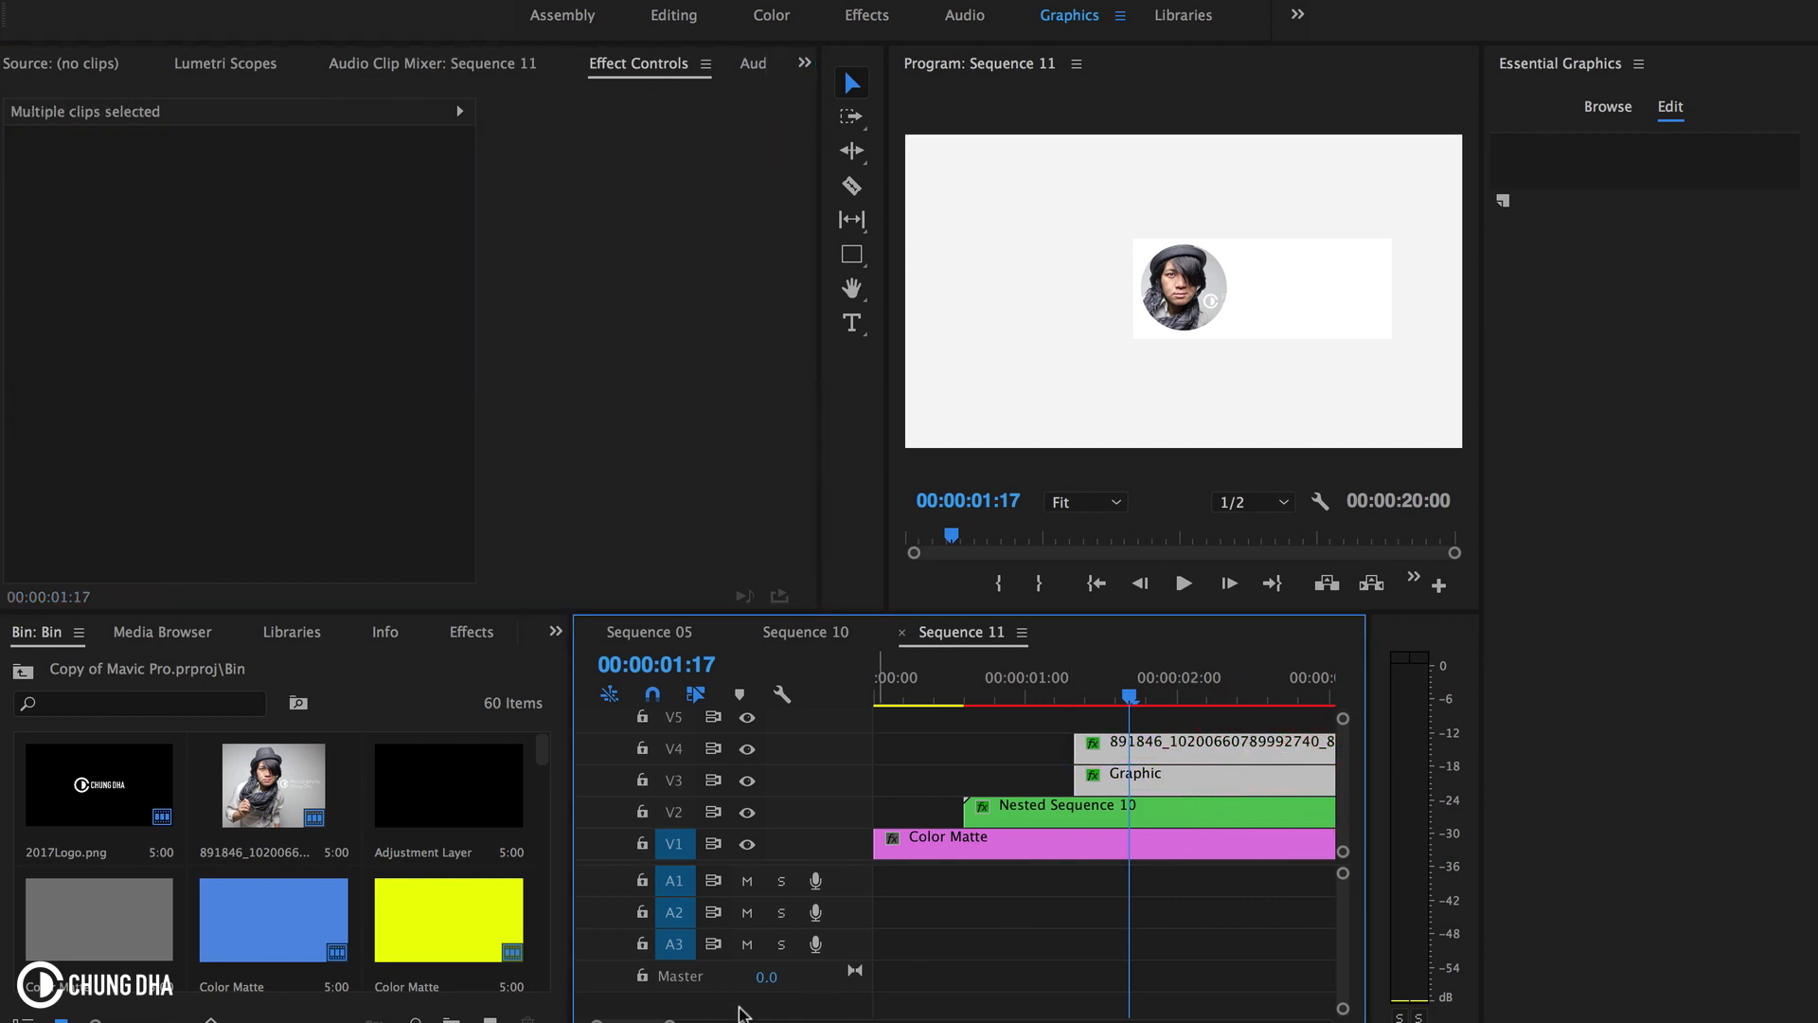
drag(671, 1021, 796, 1020)
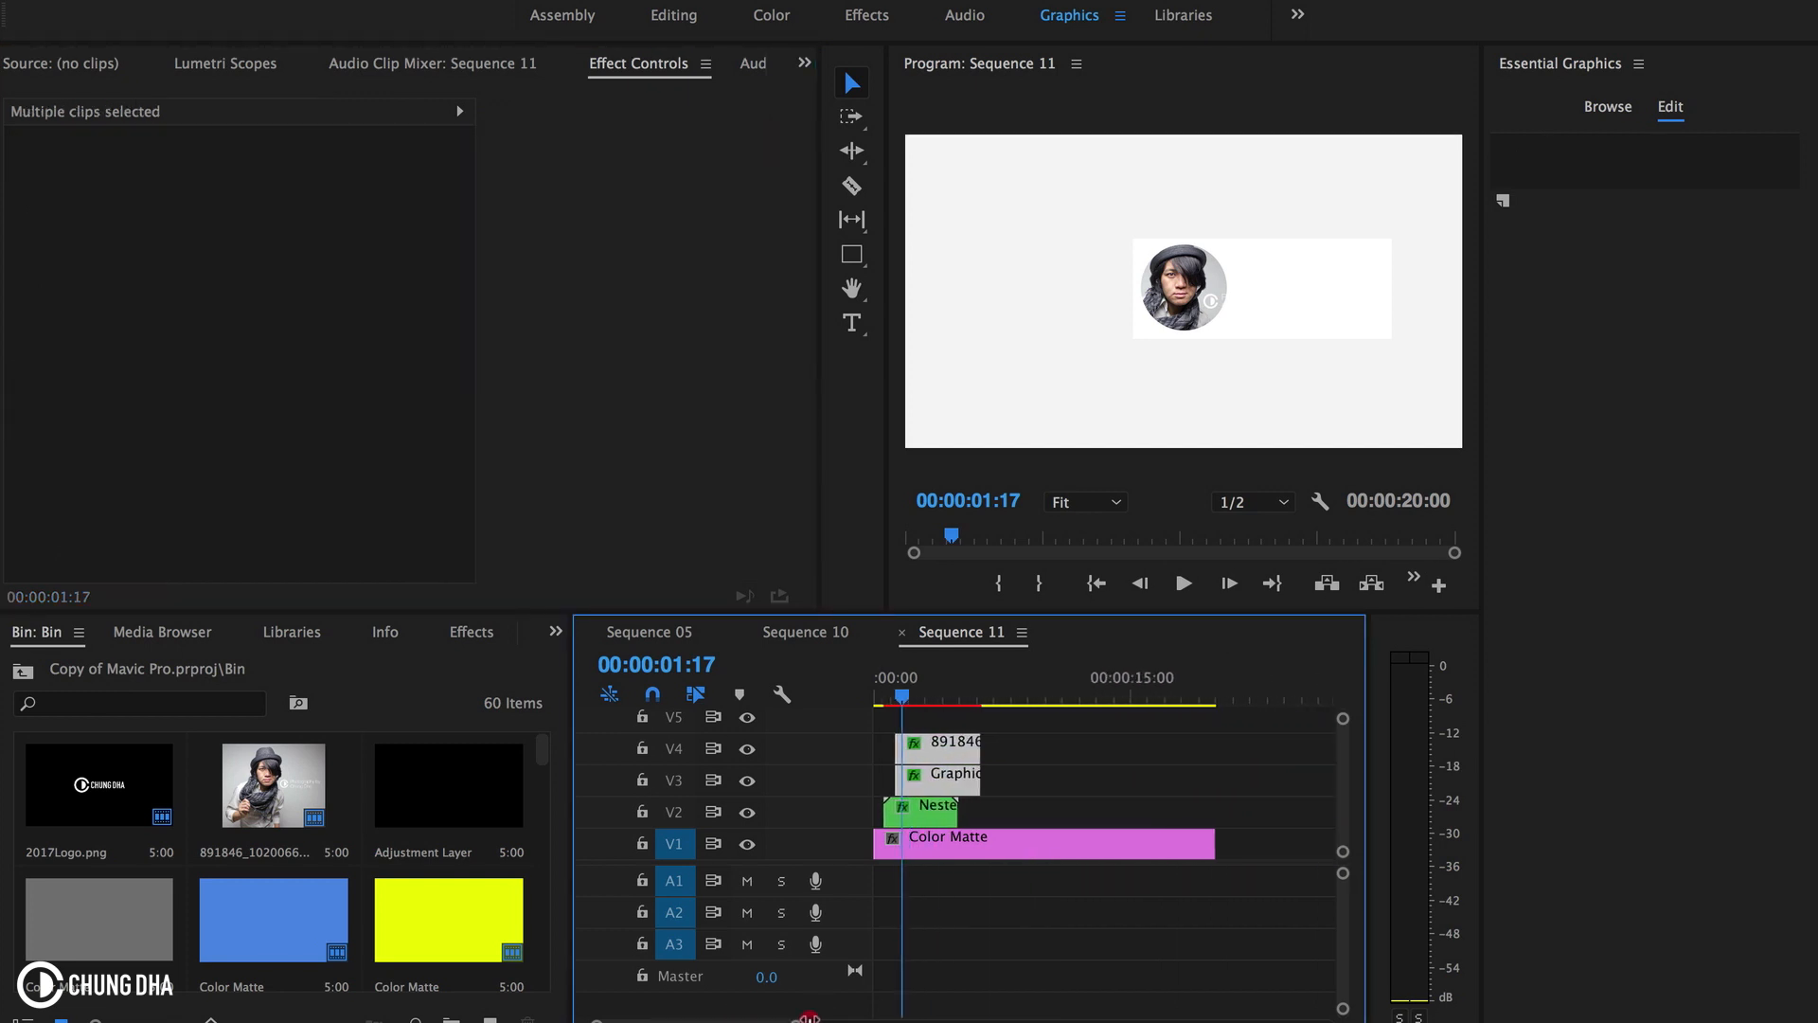
click(1020, 816)
drag(980, 779, 1217, 801)
drag(980, 748, 1215, 758)
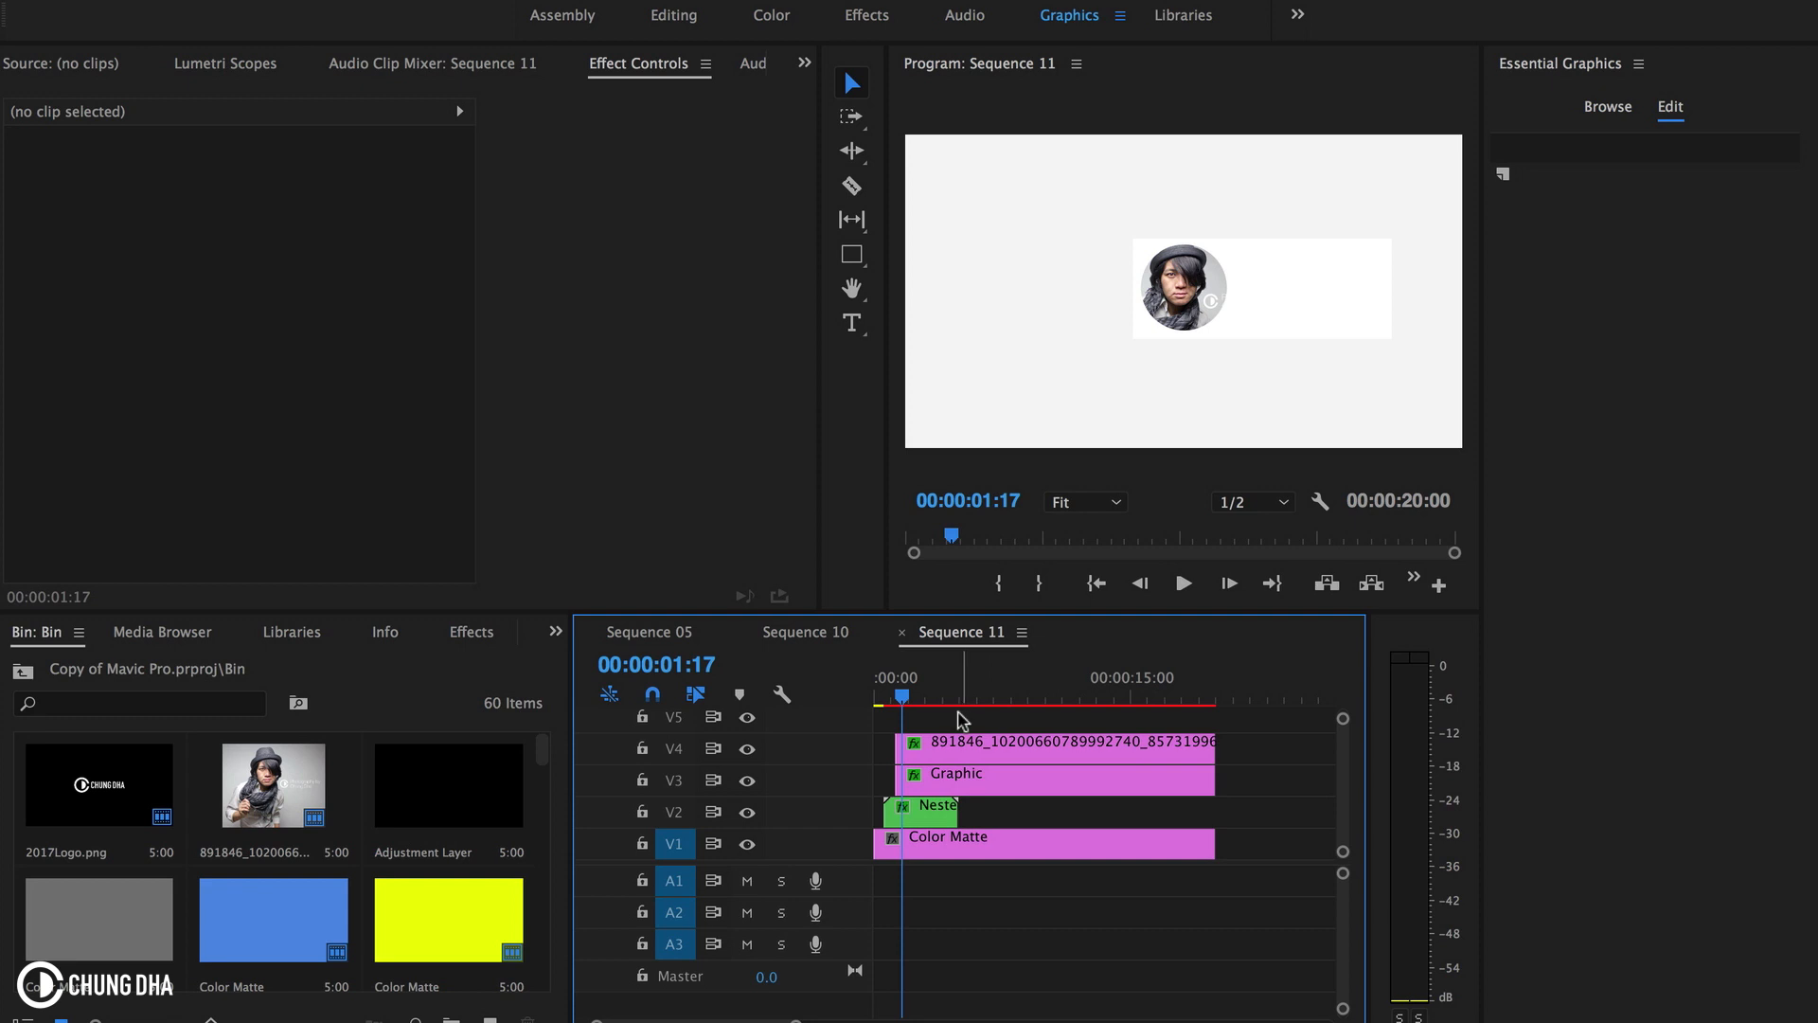
- Nest the portrait and Graphic clips together, keeping the name Nested Sequence 11
drag(961, 720, 1037, 800)
right_click(1020, 782)
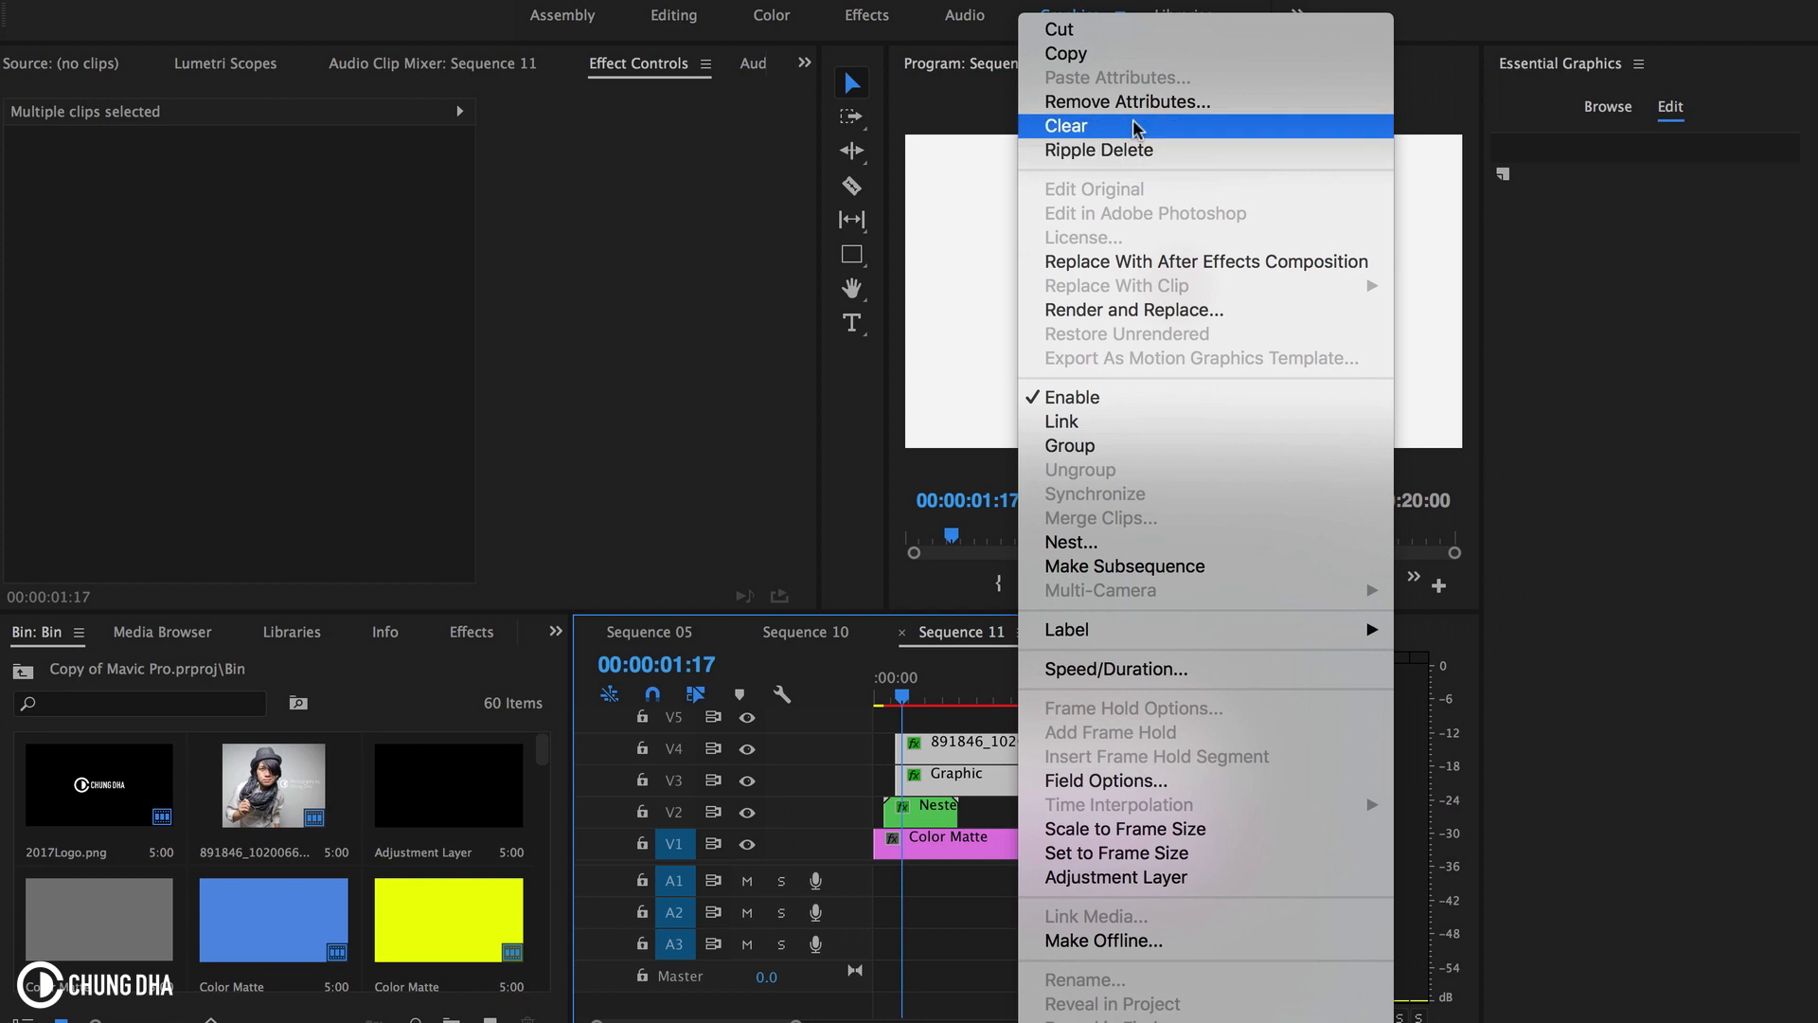
click(1118, 543)
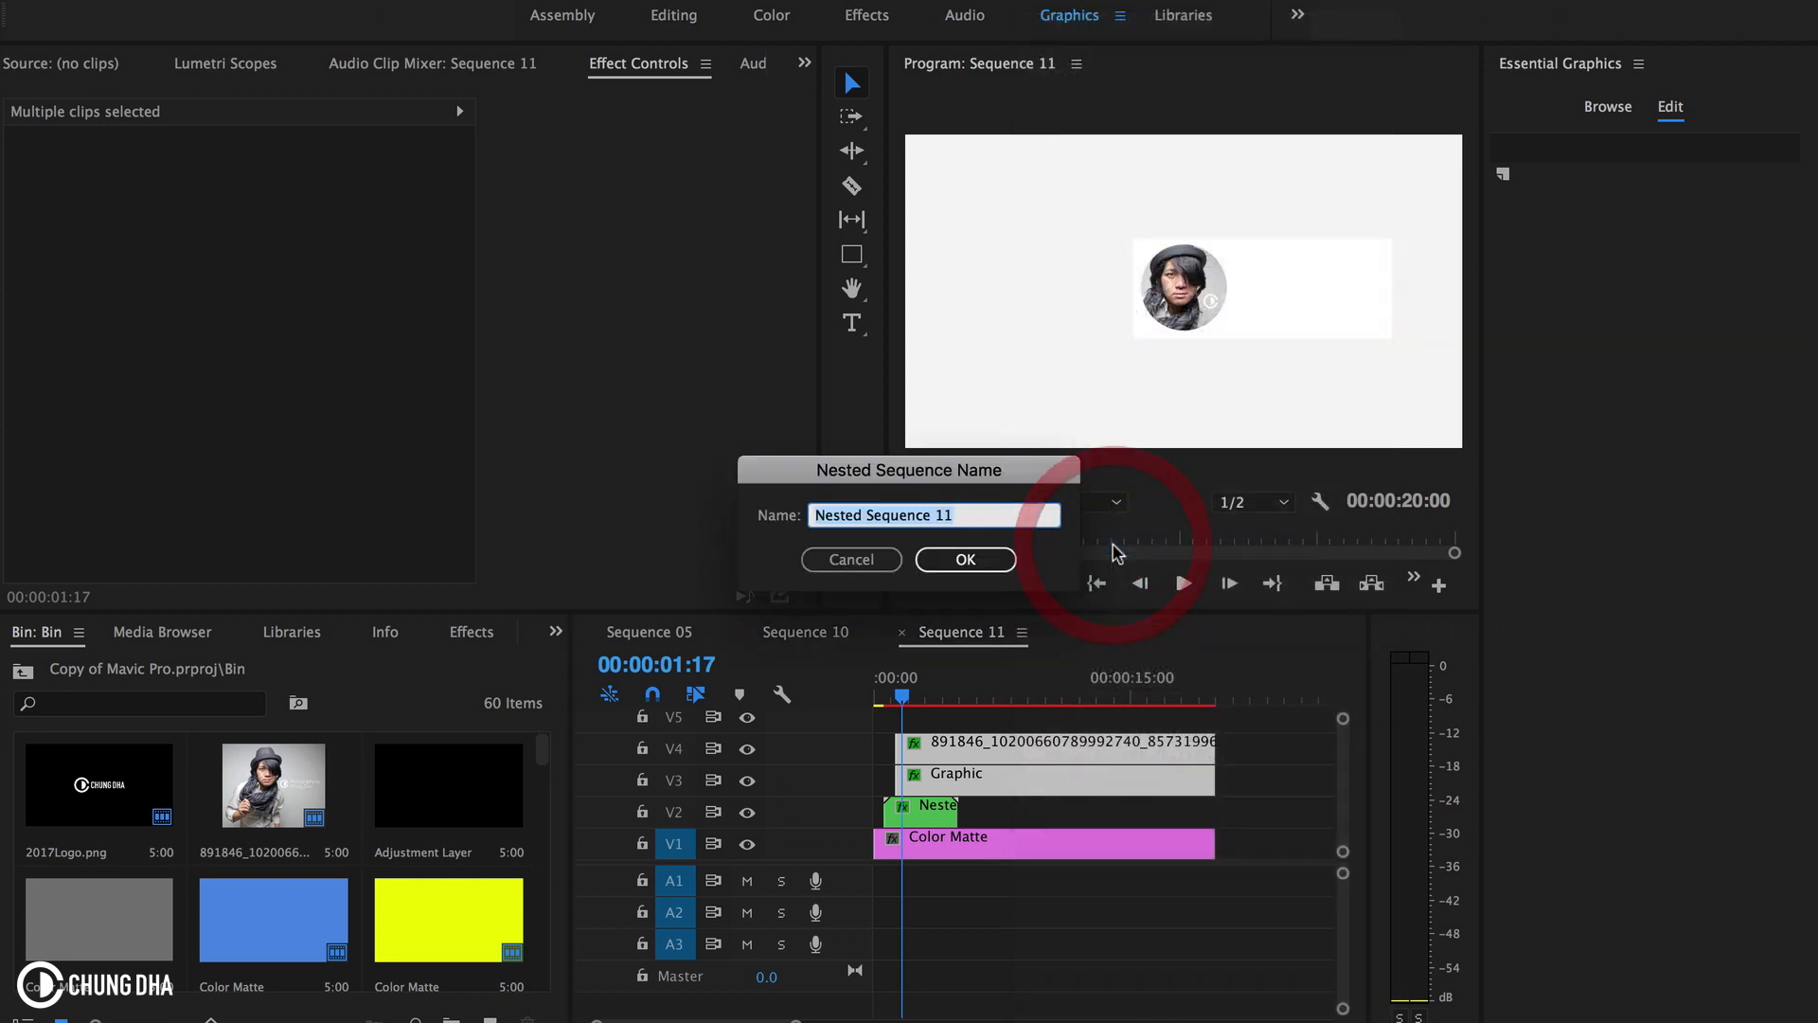
click(979, 567)
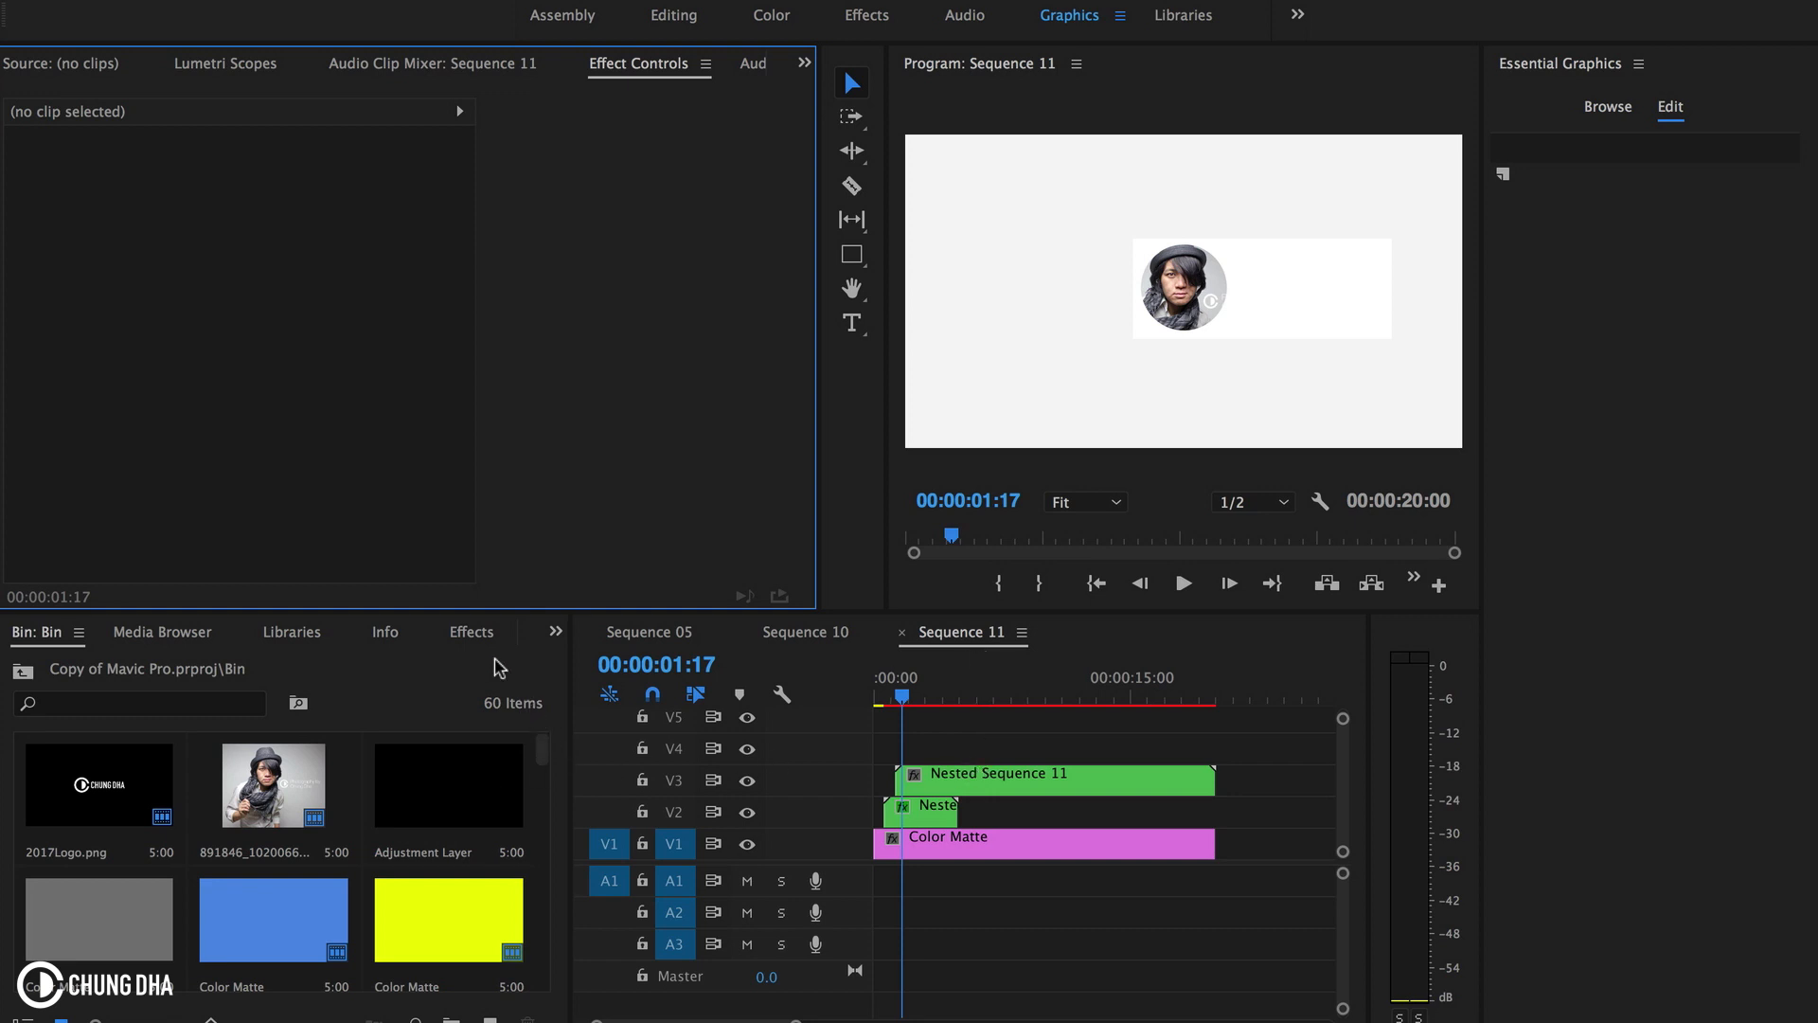
- Apply the Transform effect from the Quicklist folder to Nested Sequence 11 on V3
click(471, 631)
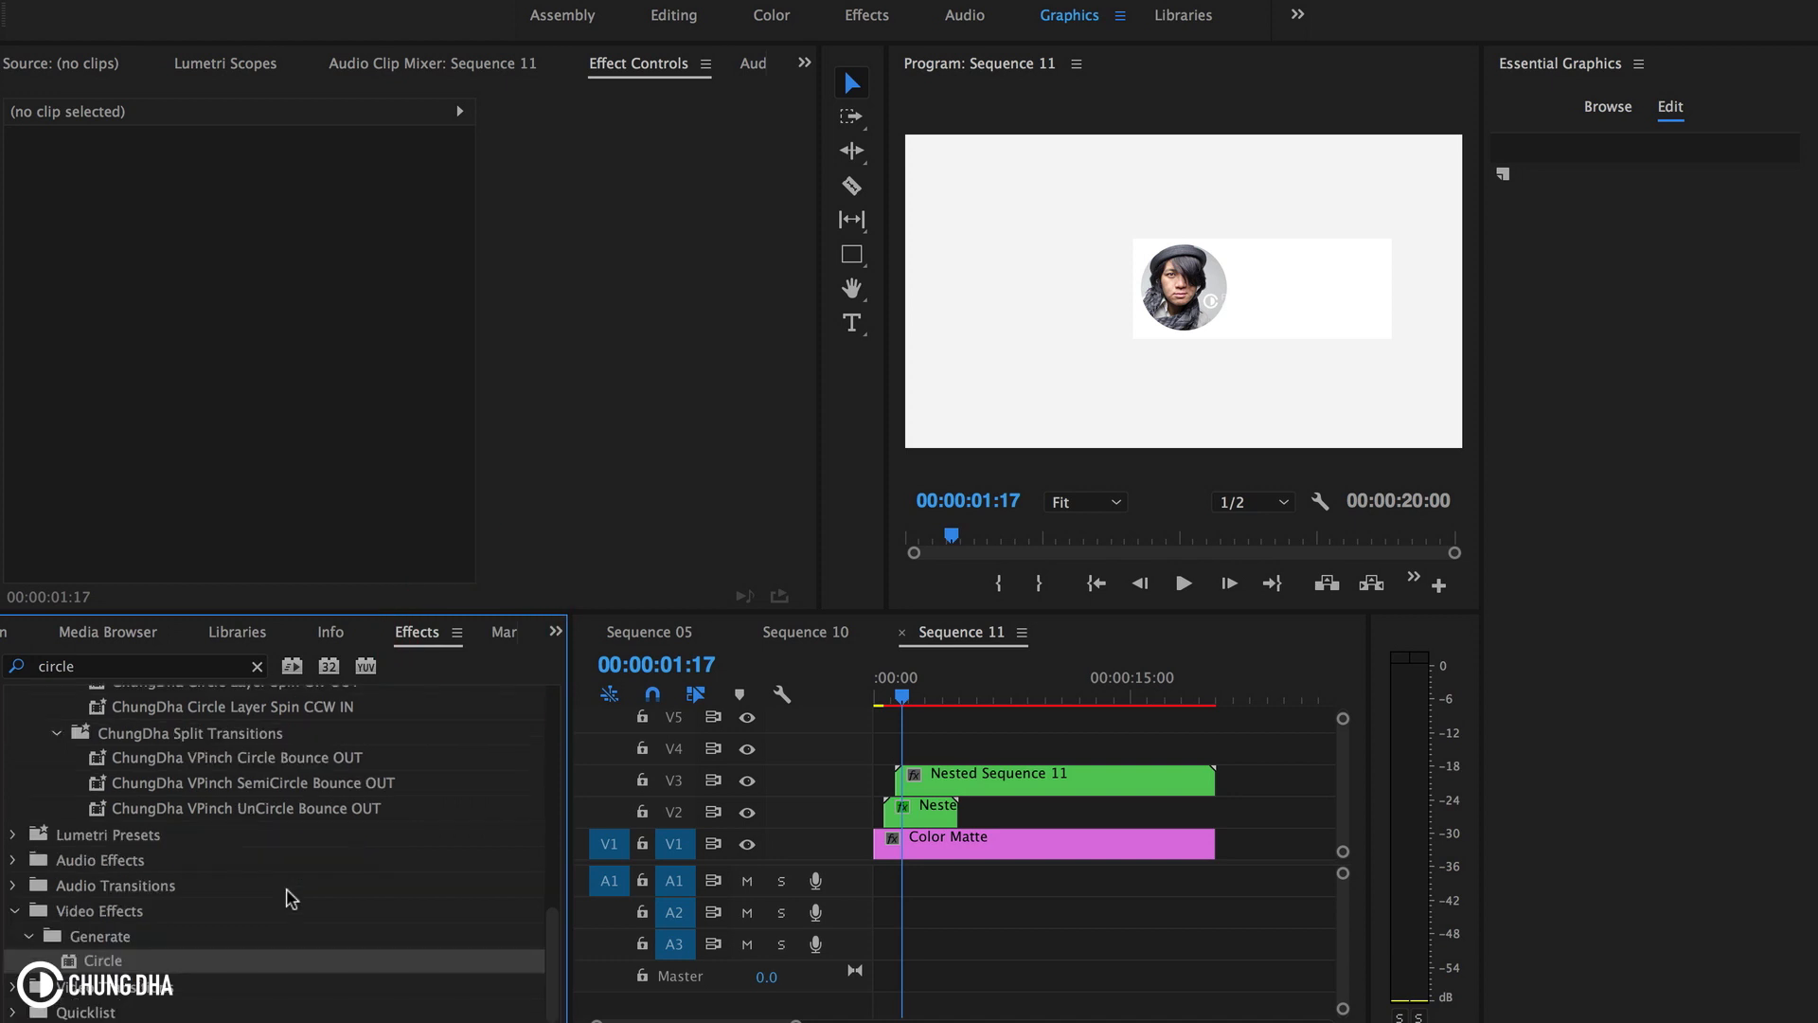
click(258, 672)
click(13, 857)
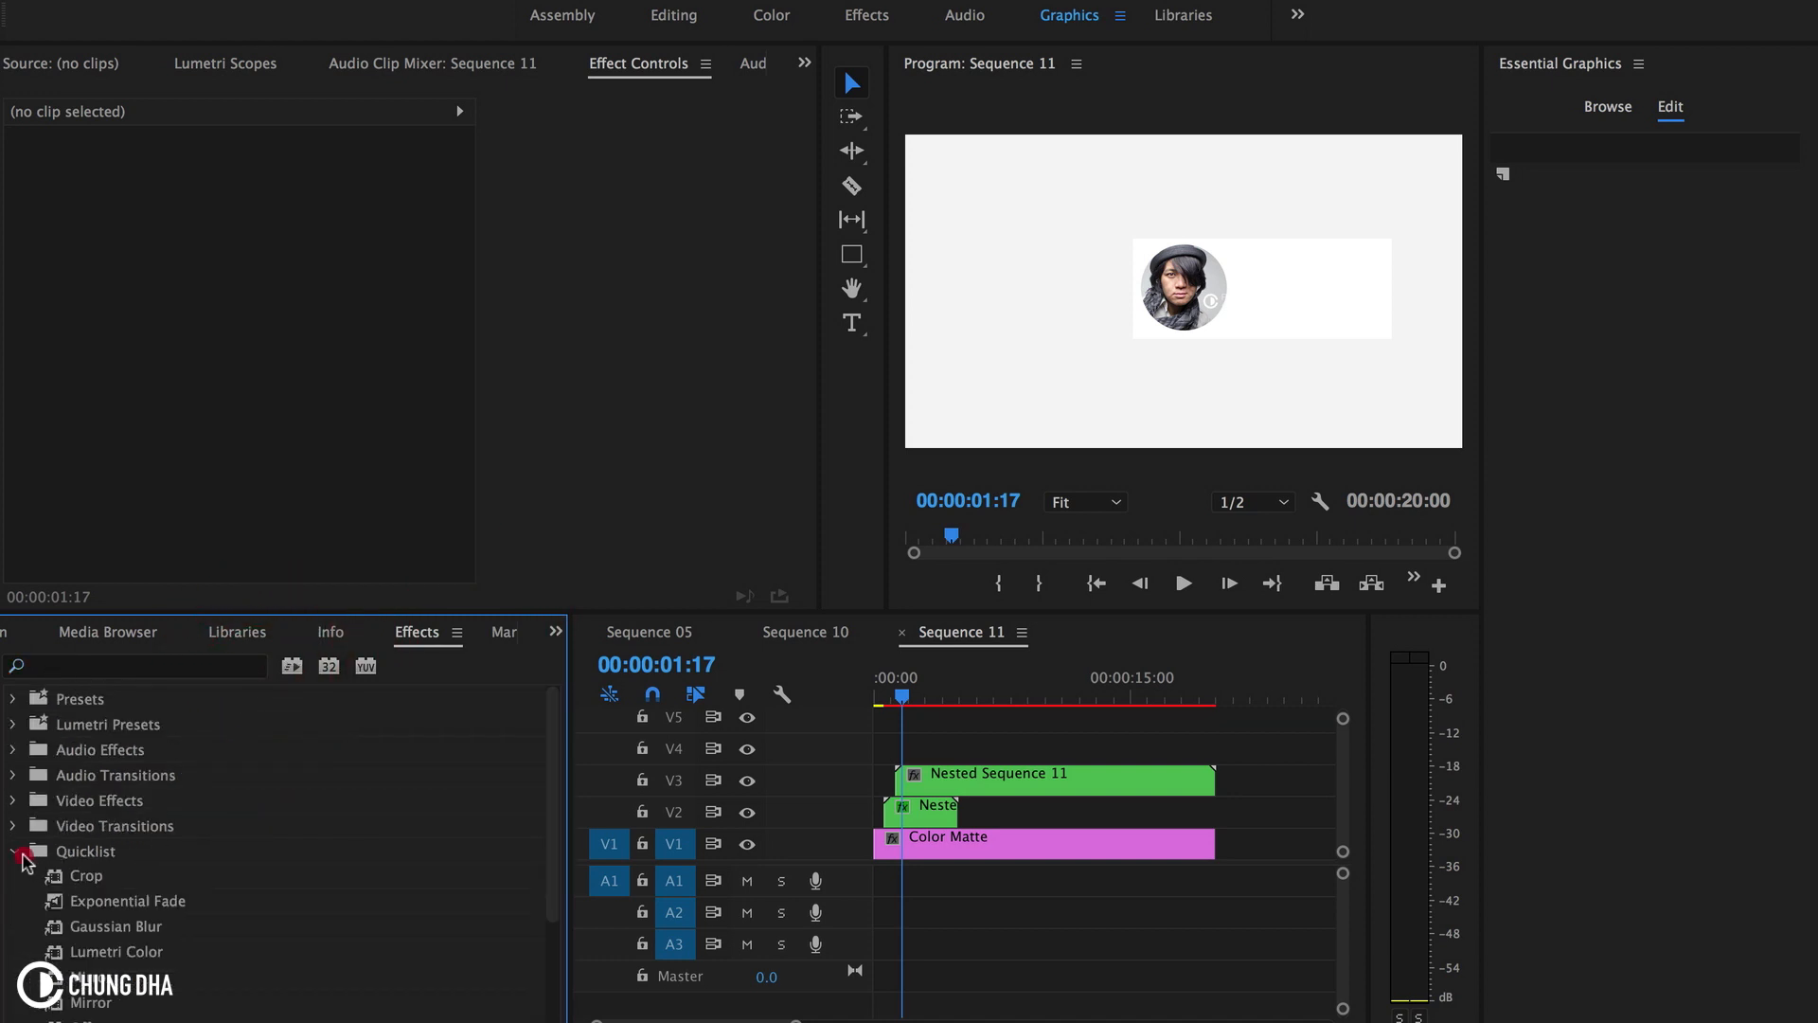
scroll(304, 856, down, 3)
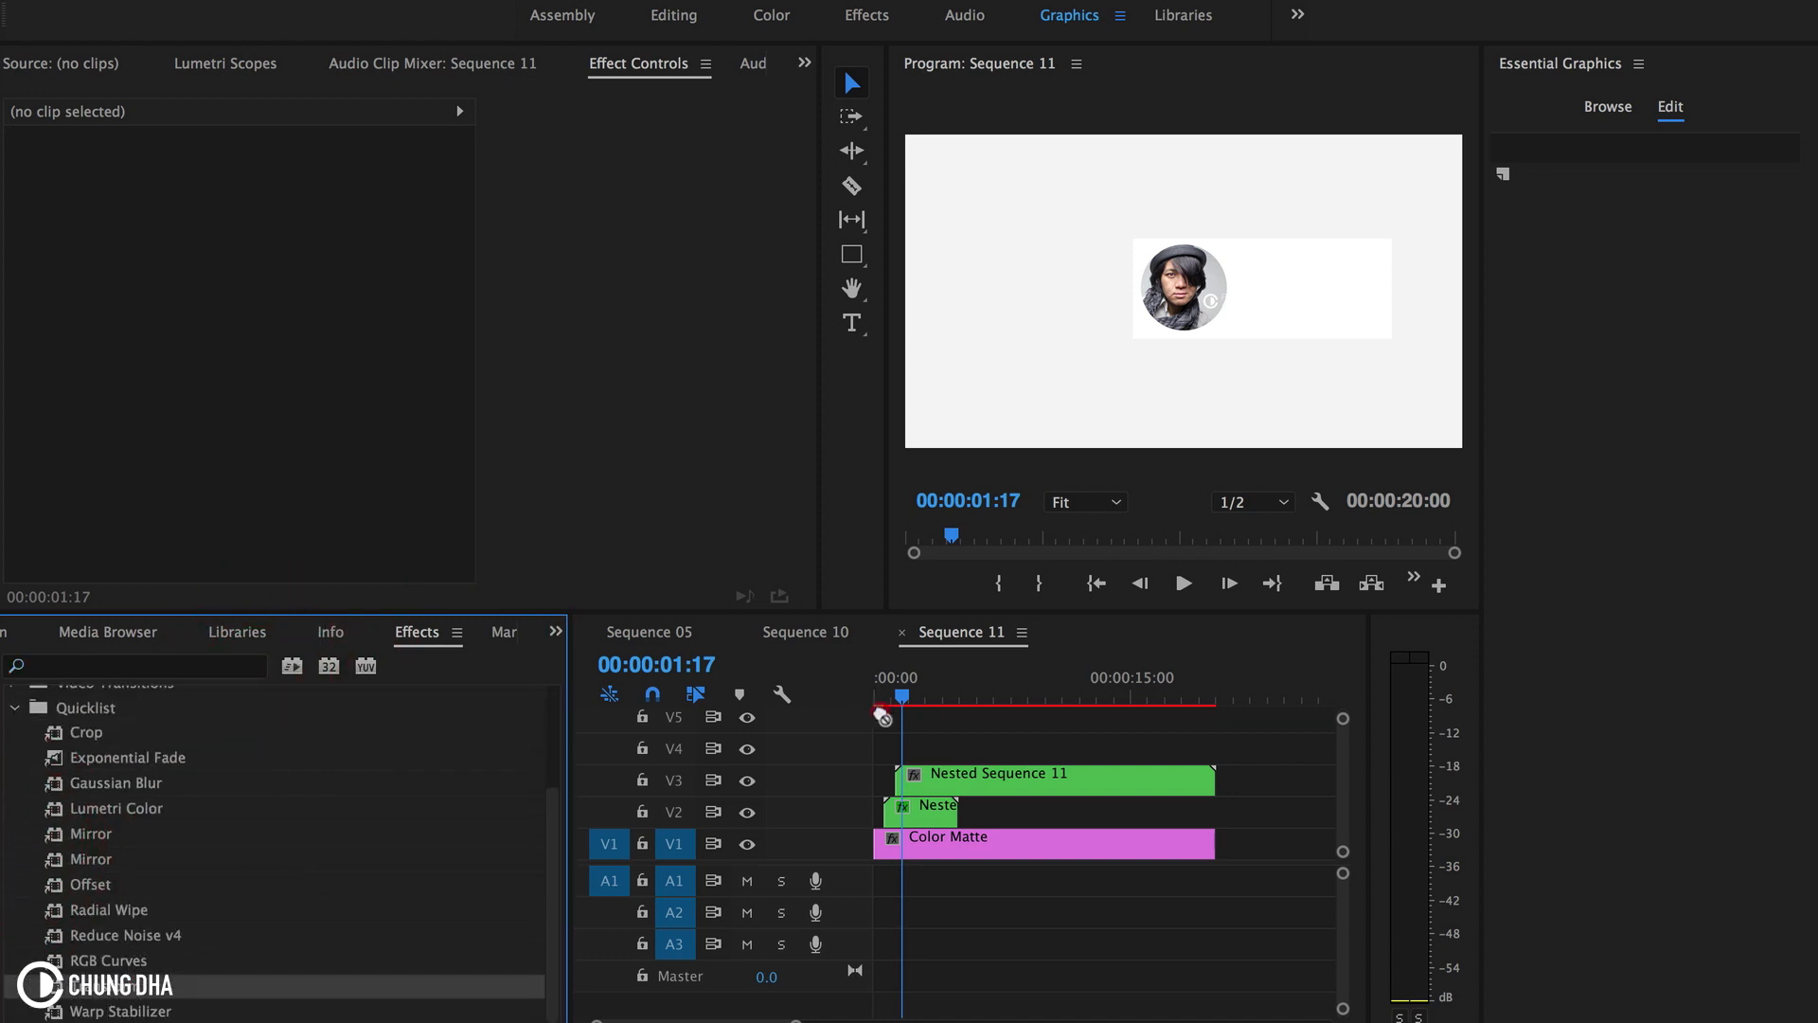
click(934, 780)
click(944, 776)
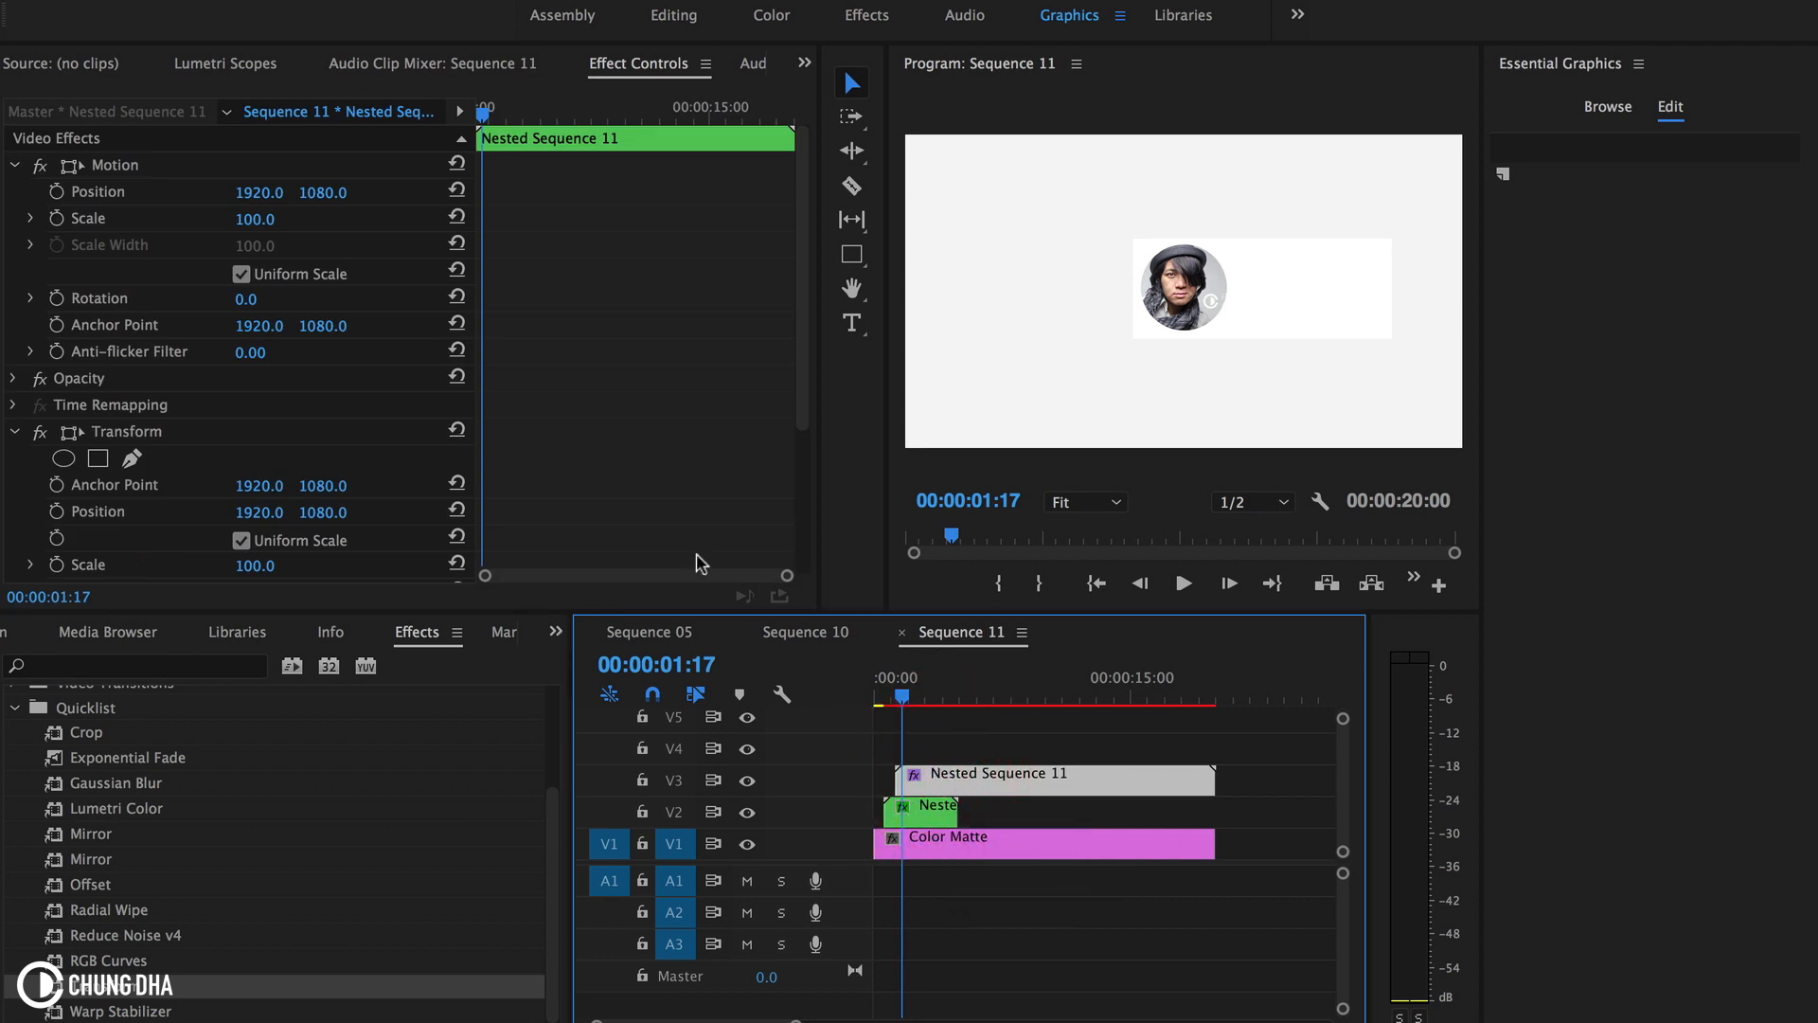
- Try shifting Nested Sequence 11 horizontally with its Motion position, undo it, and play the sequence from the beginning
drag(260, 195, 123, 194)
key(super+z)
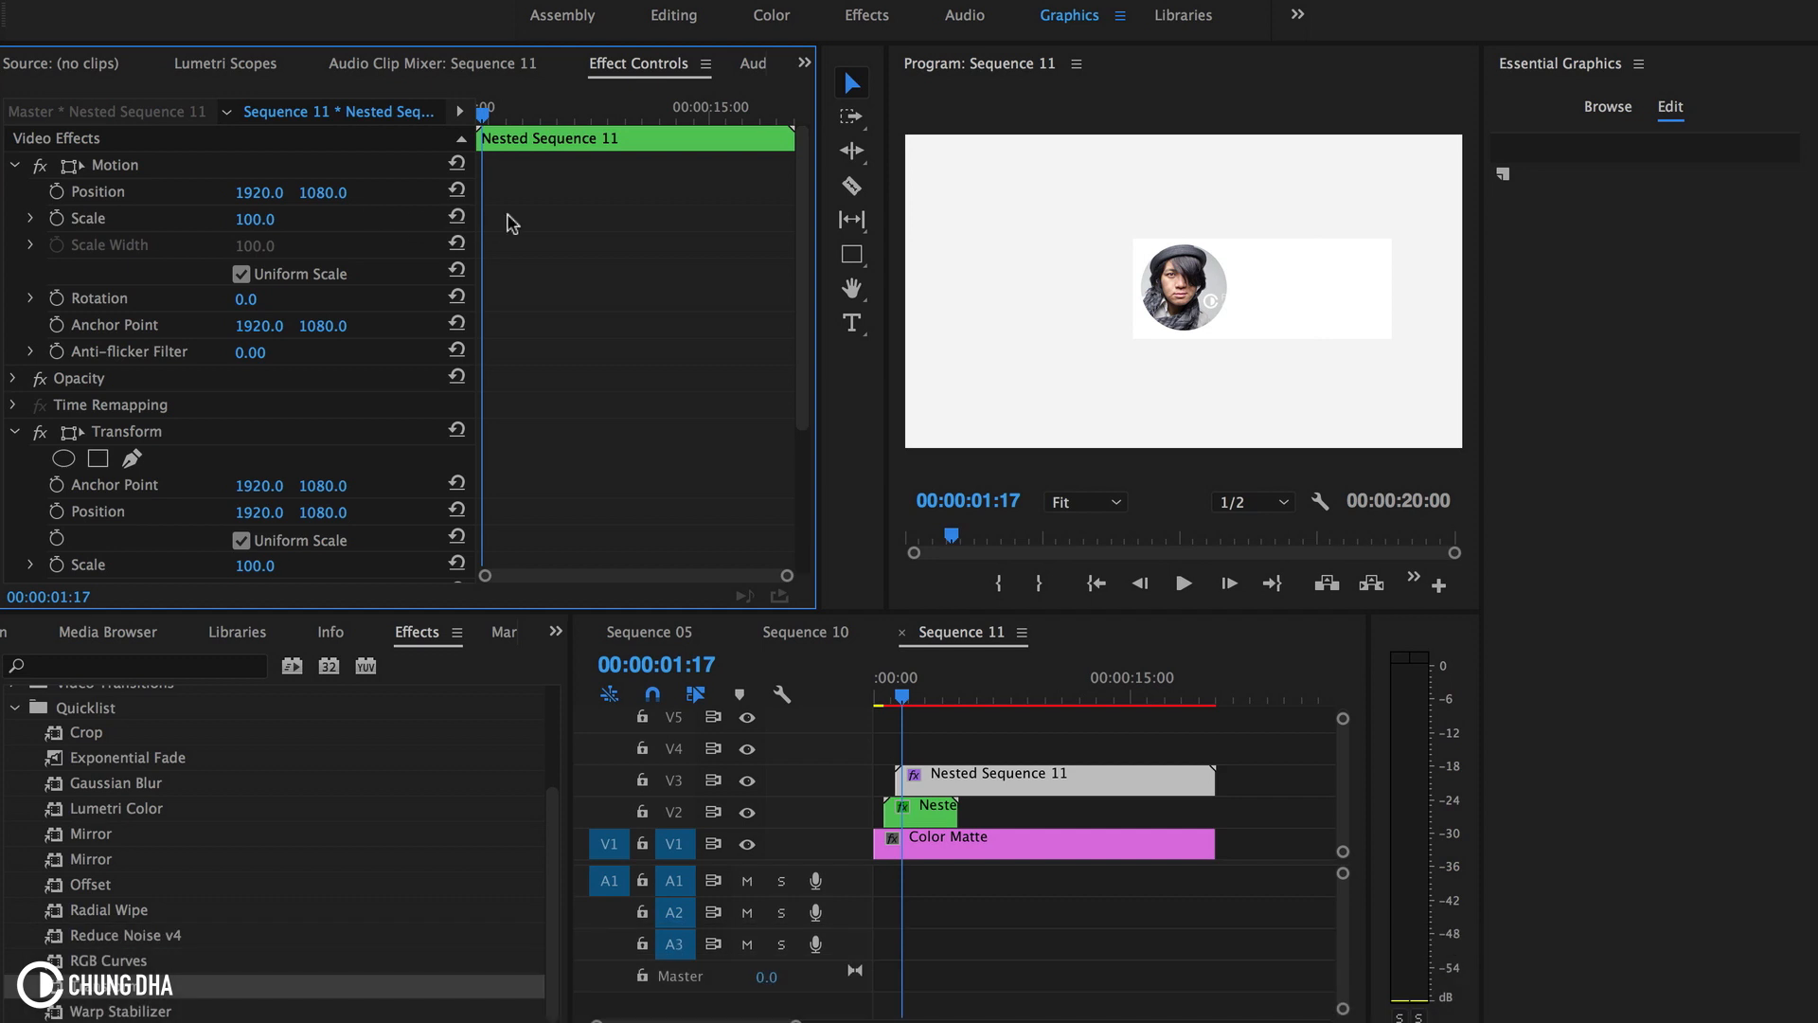
drag(914, 696, 755, 694)
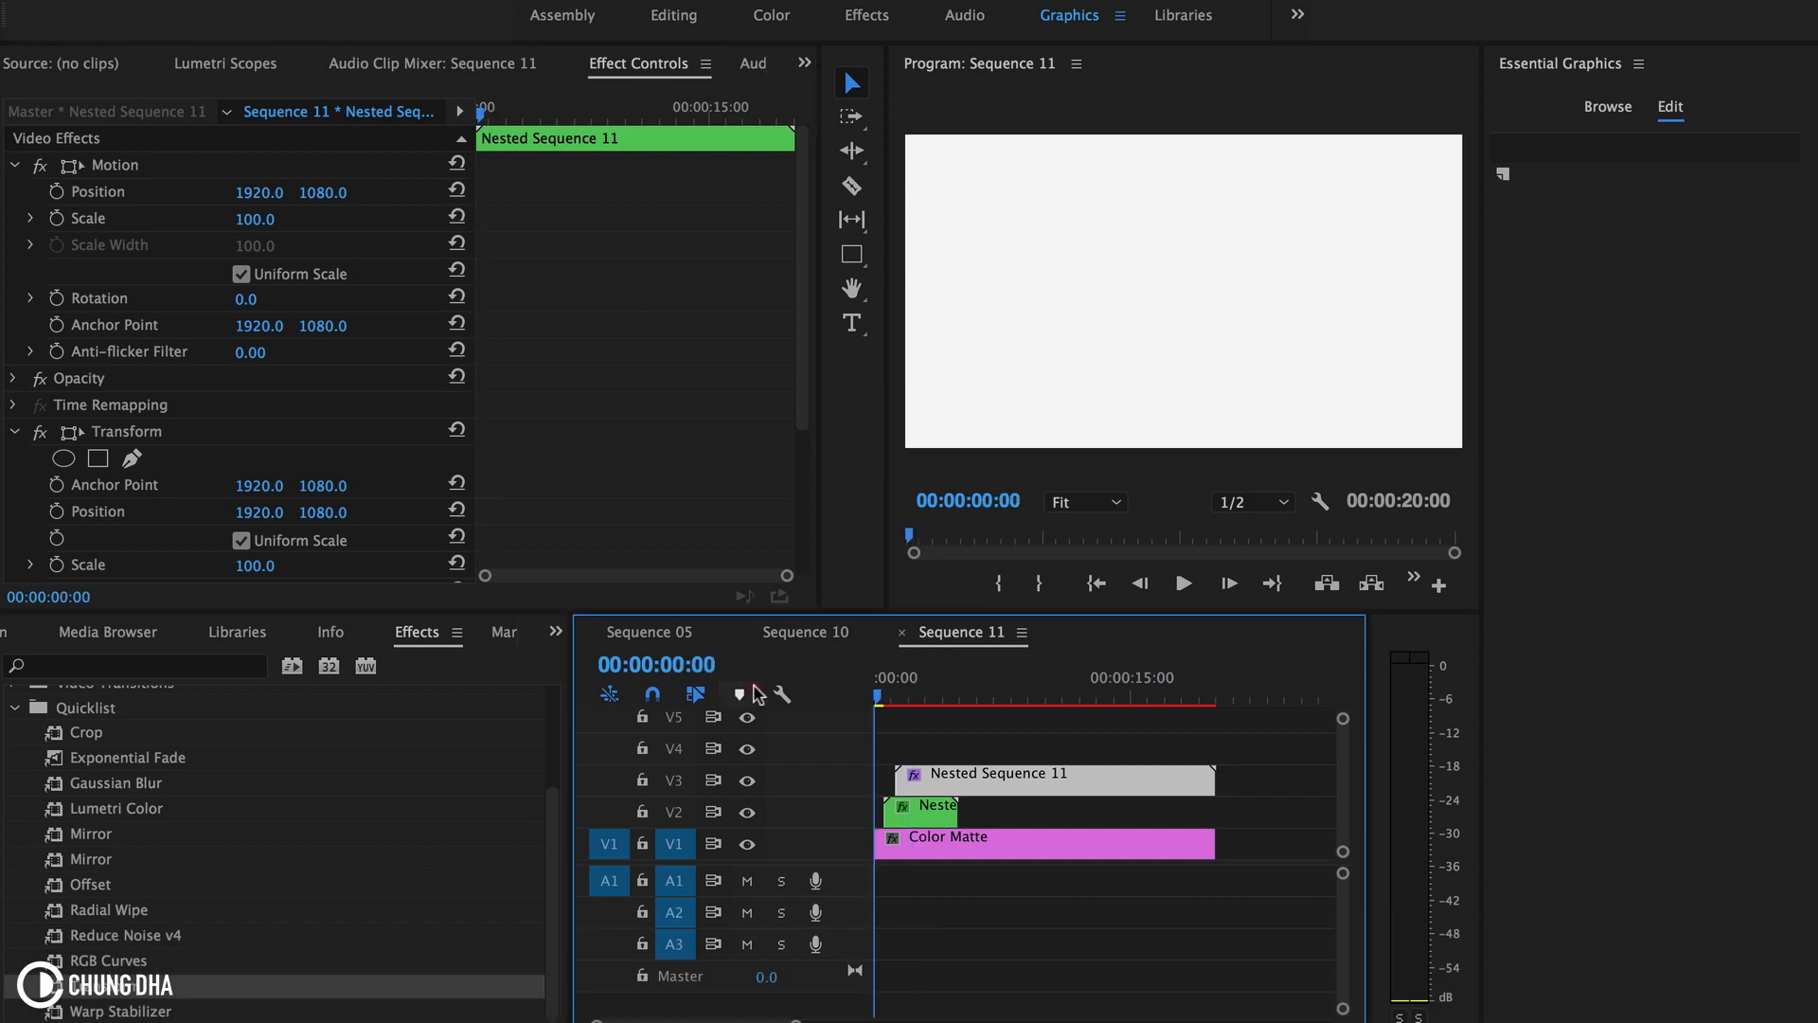
key(space)
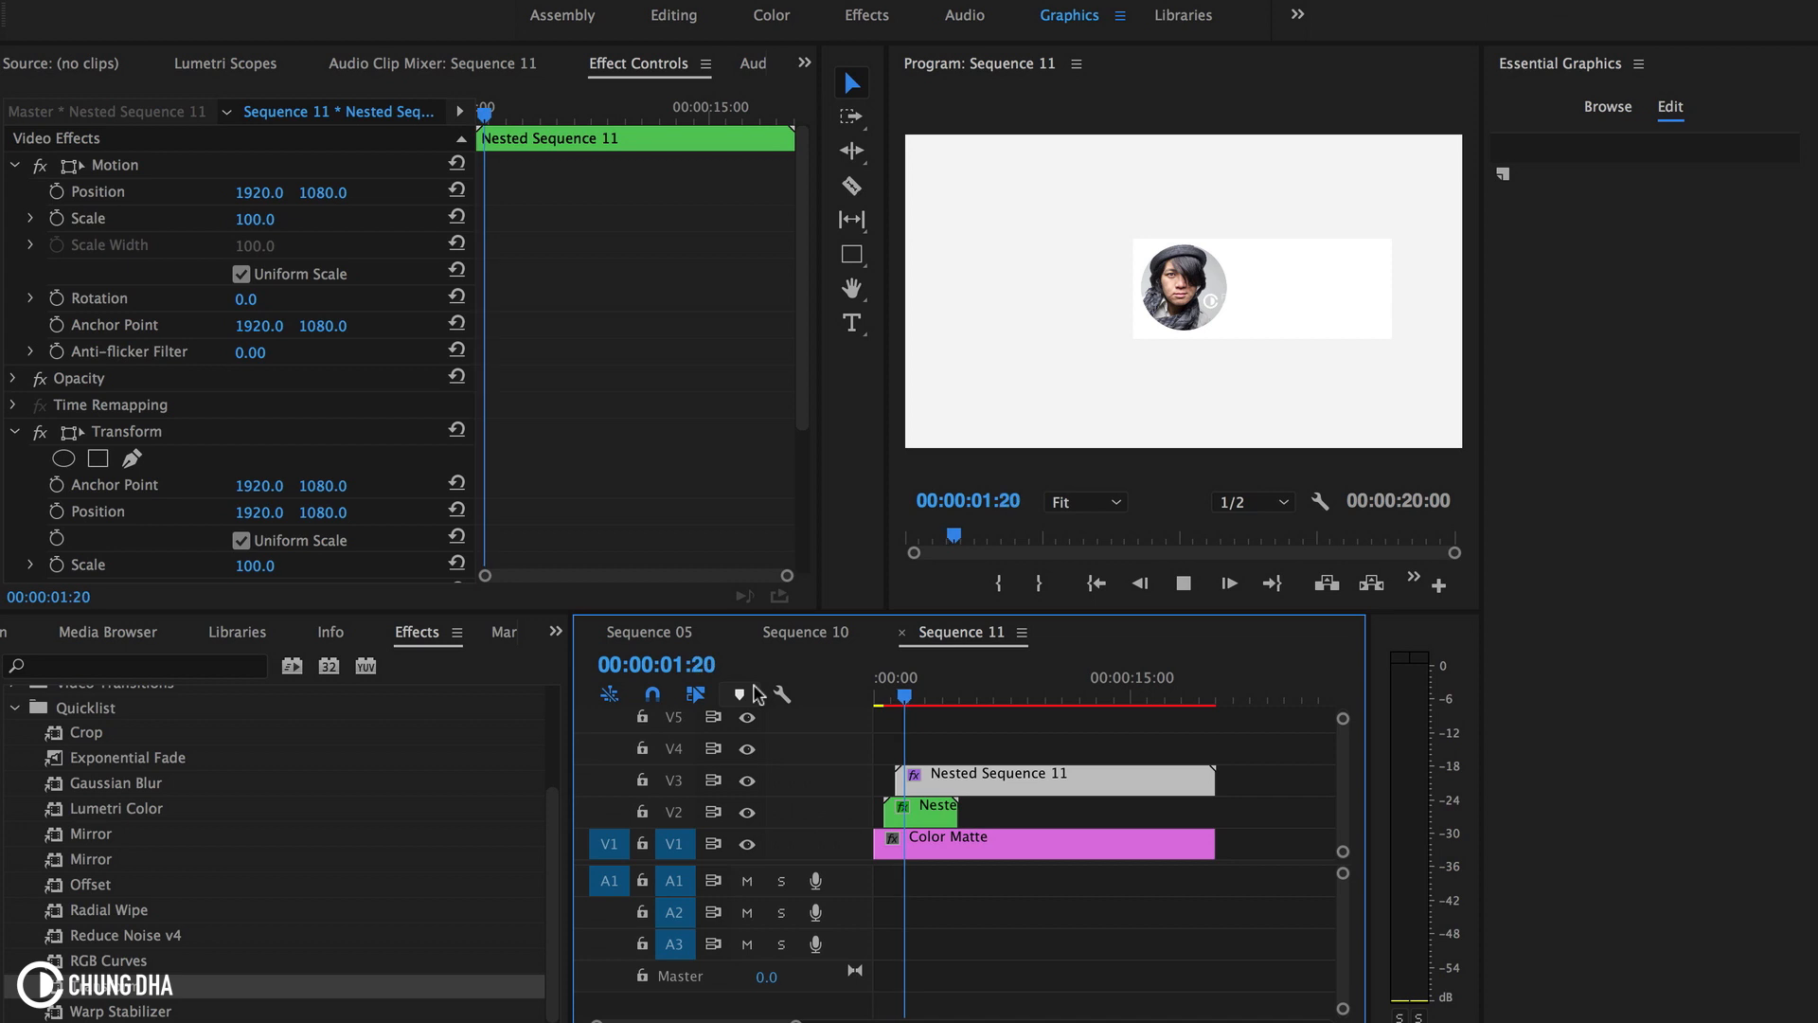
key(space)
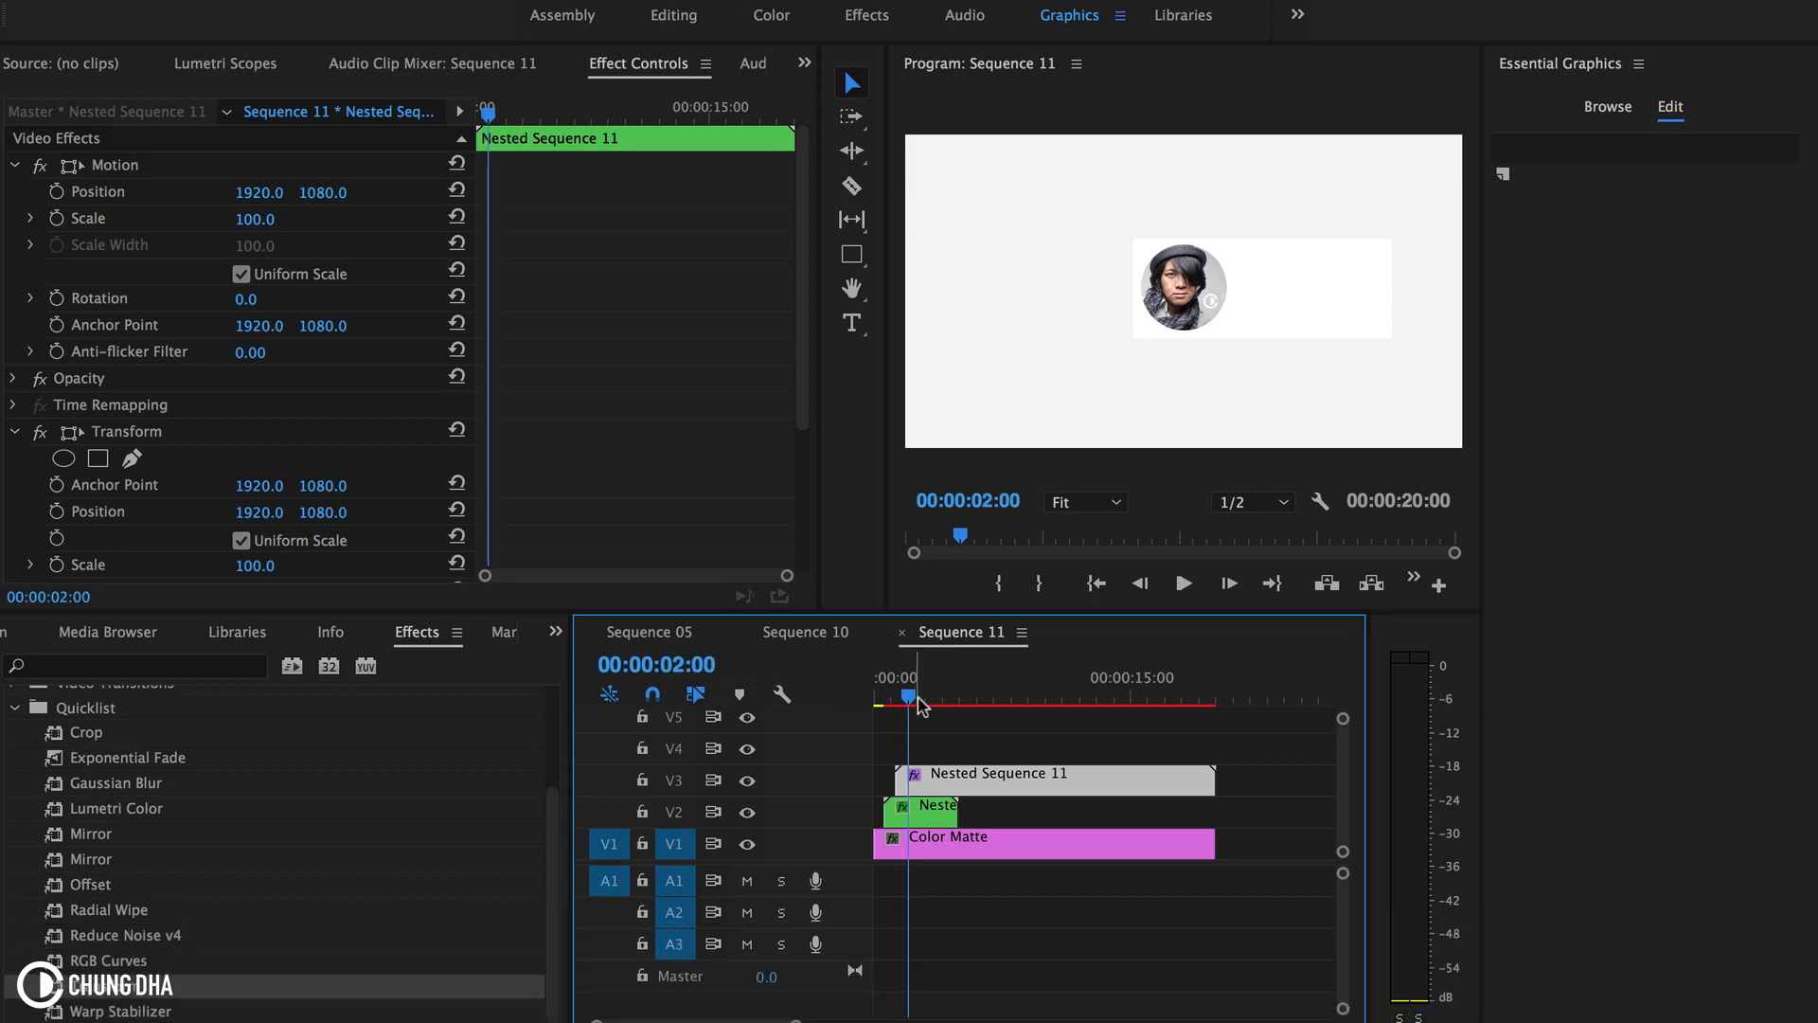
- Add a Transform Position keyframe of 1920.0, 1080.0 to Nested Sequence 11 at 00:00:01:12
click(940, 771)
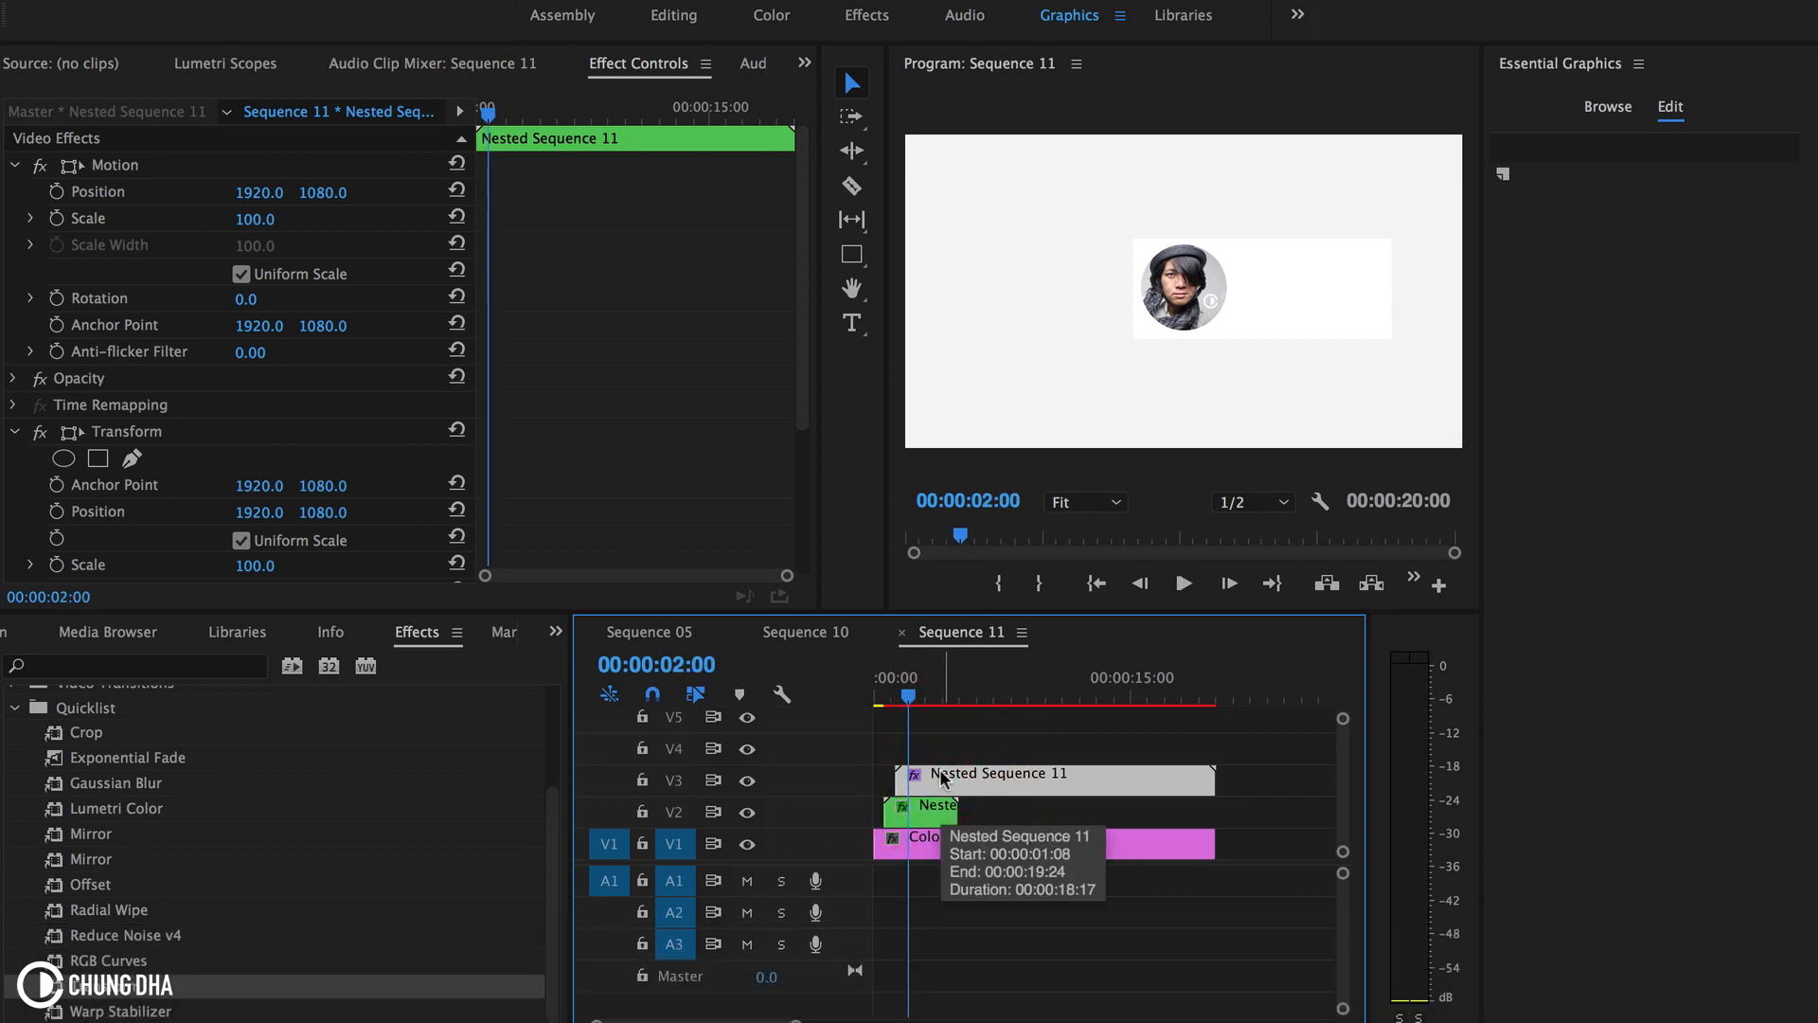
drag(787, 575, 682, 589)
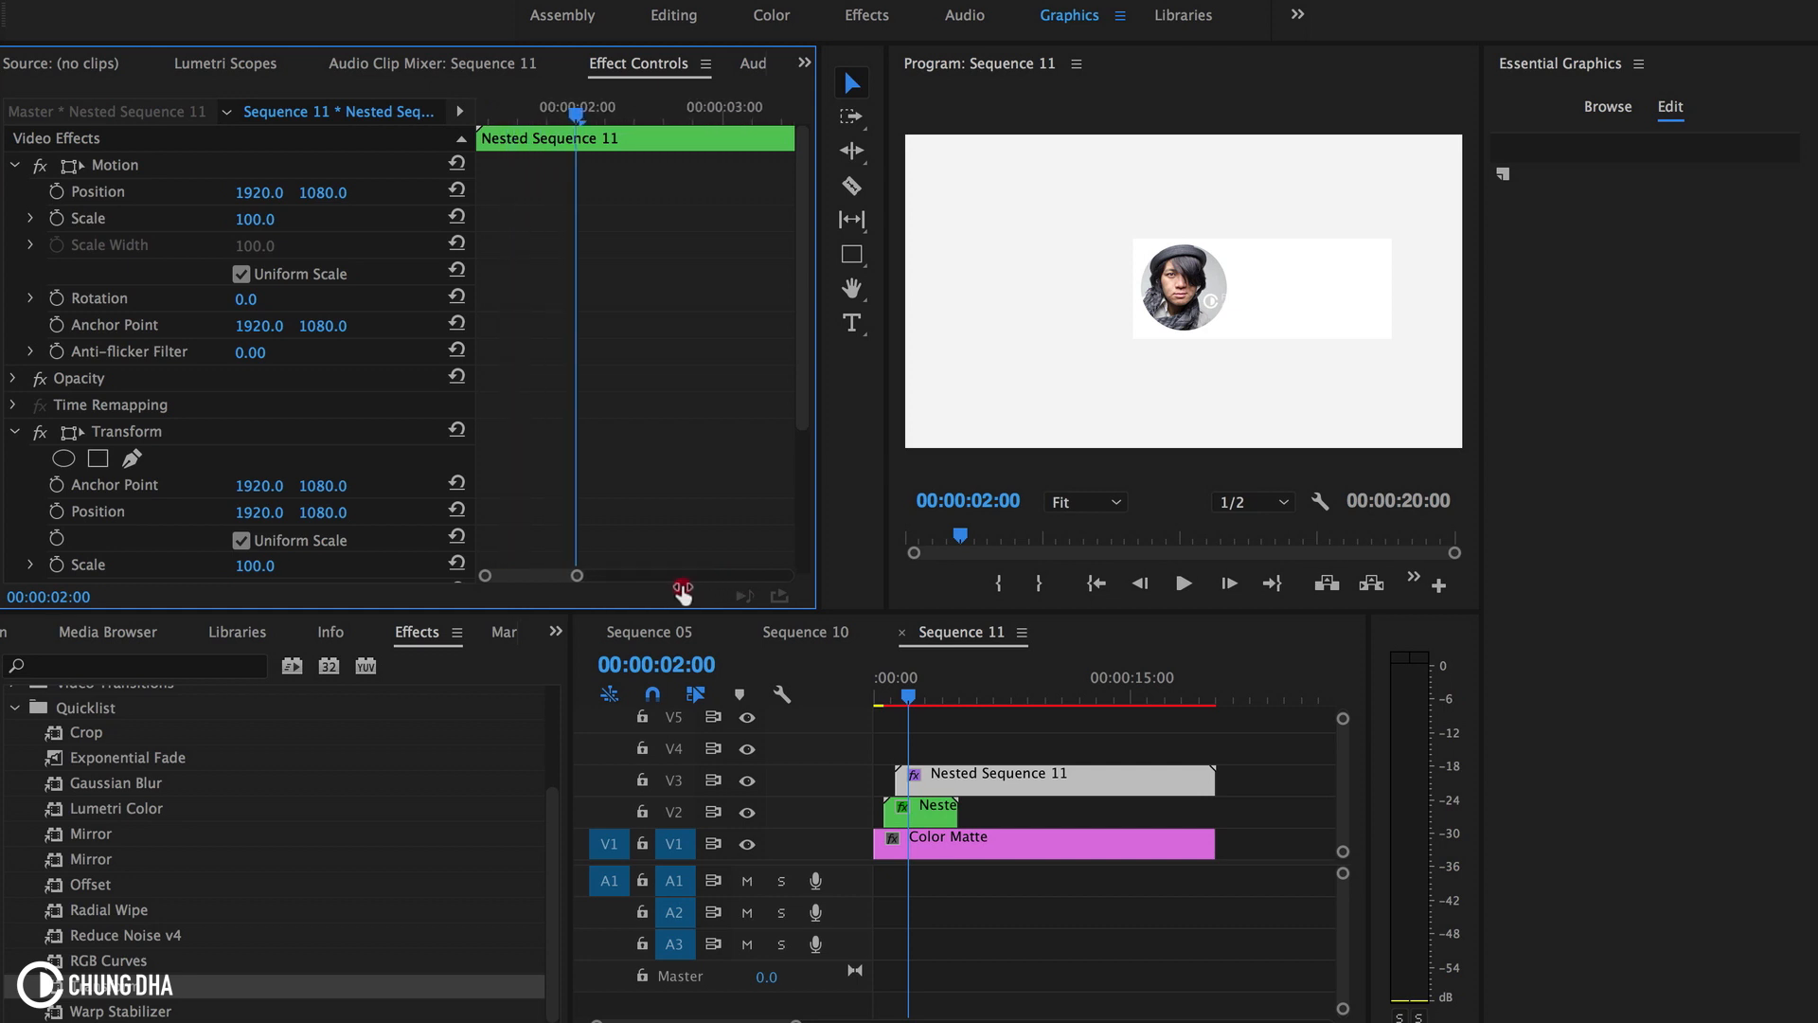
drag(576, 110, 495, 127)
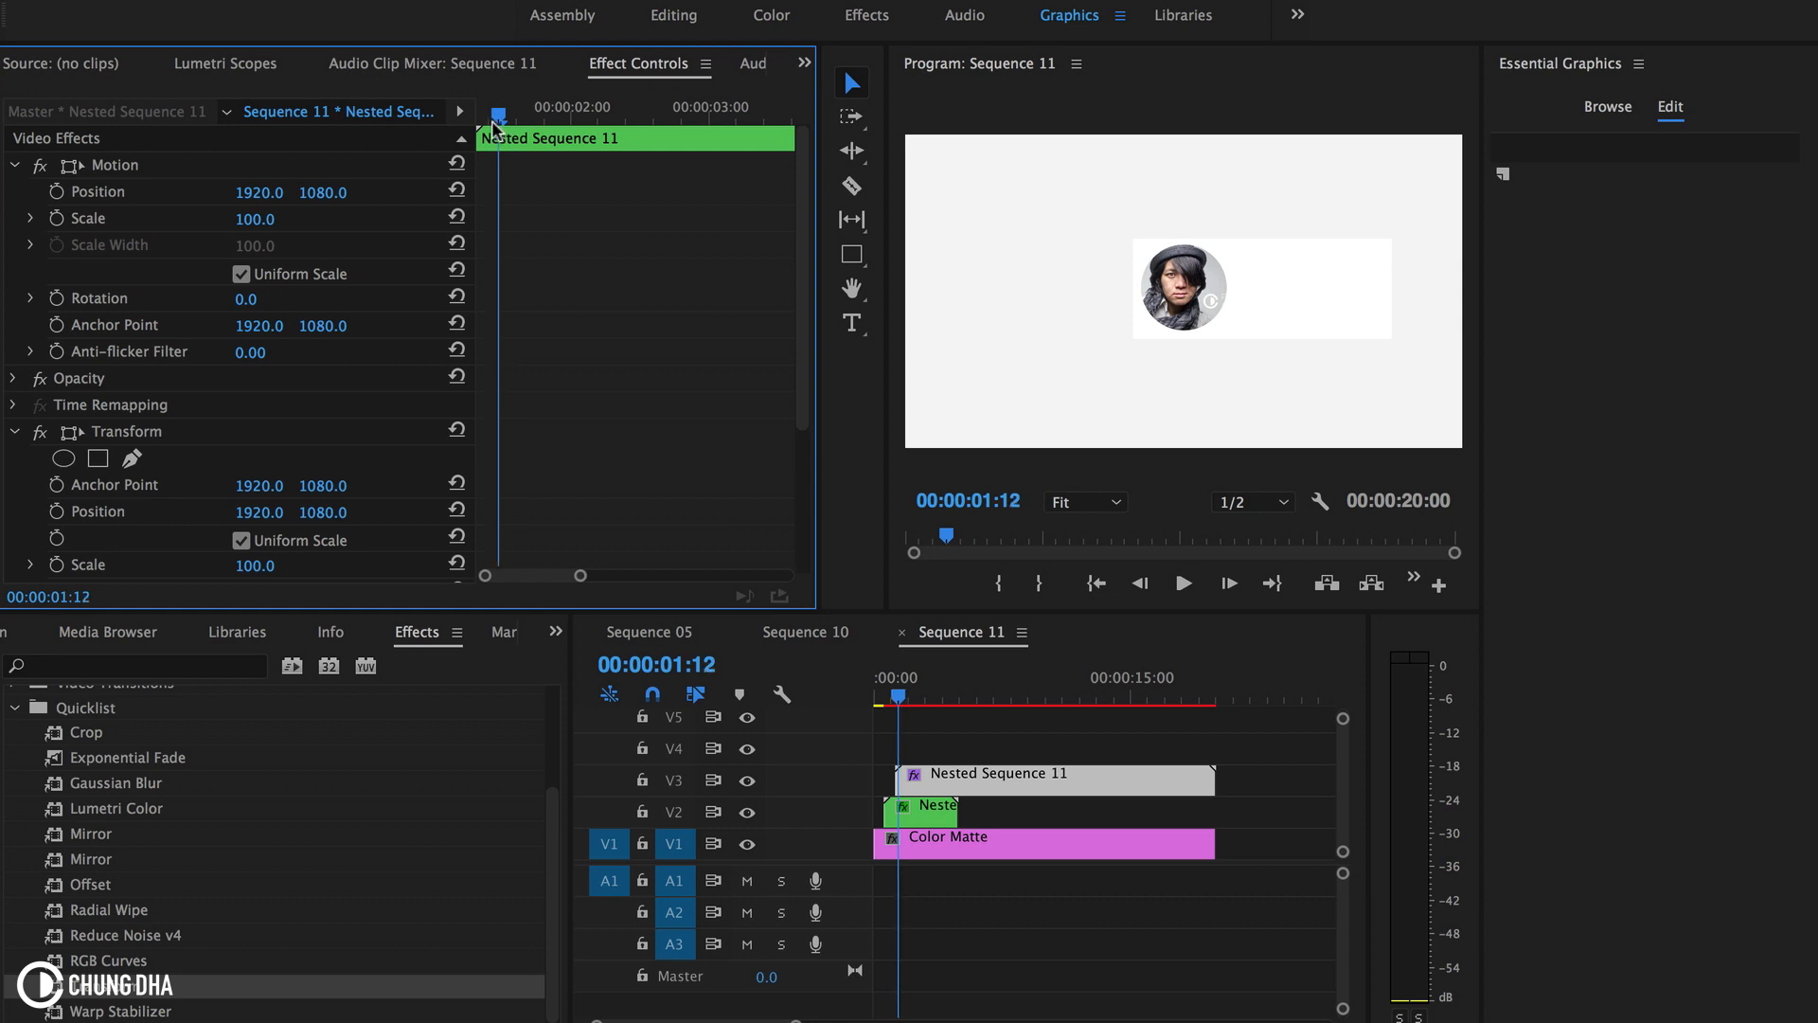
scroll(622, 391, down, 4)
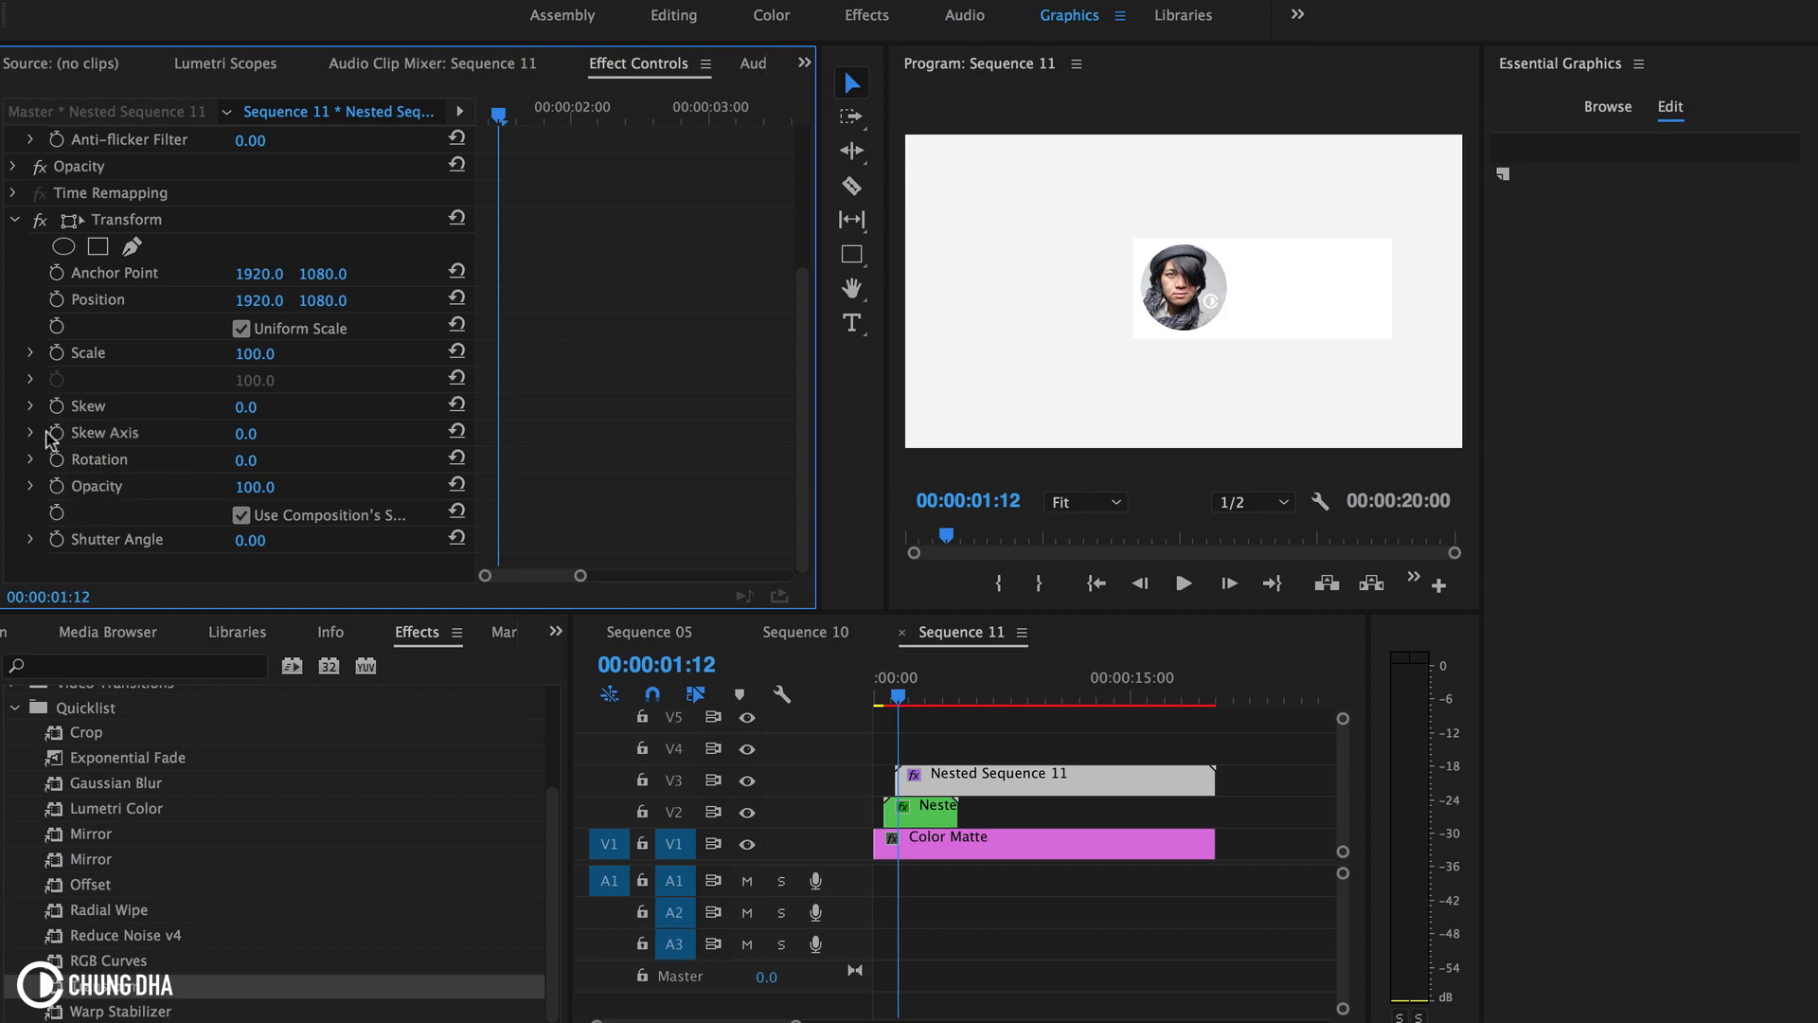
click(57, 300)
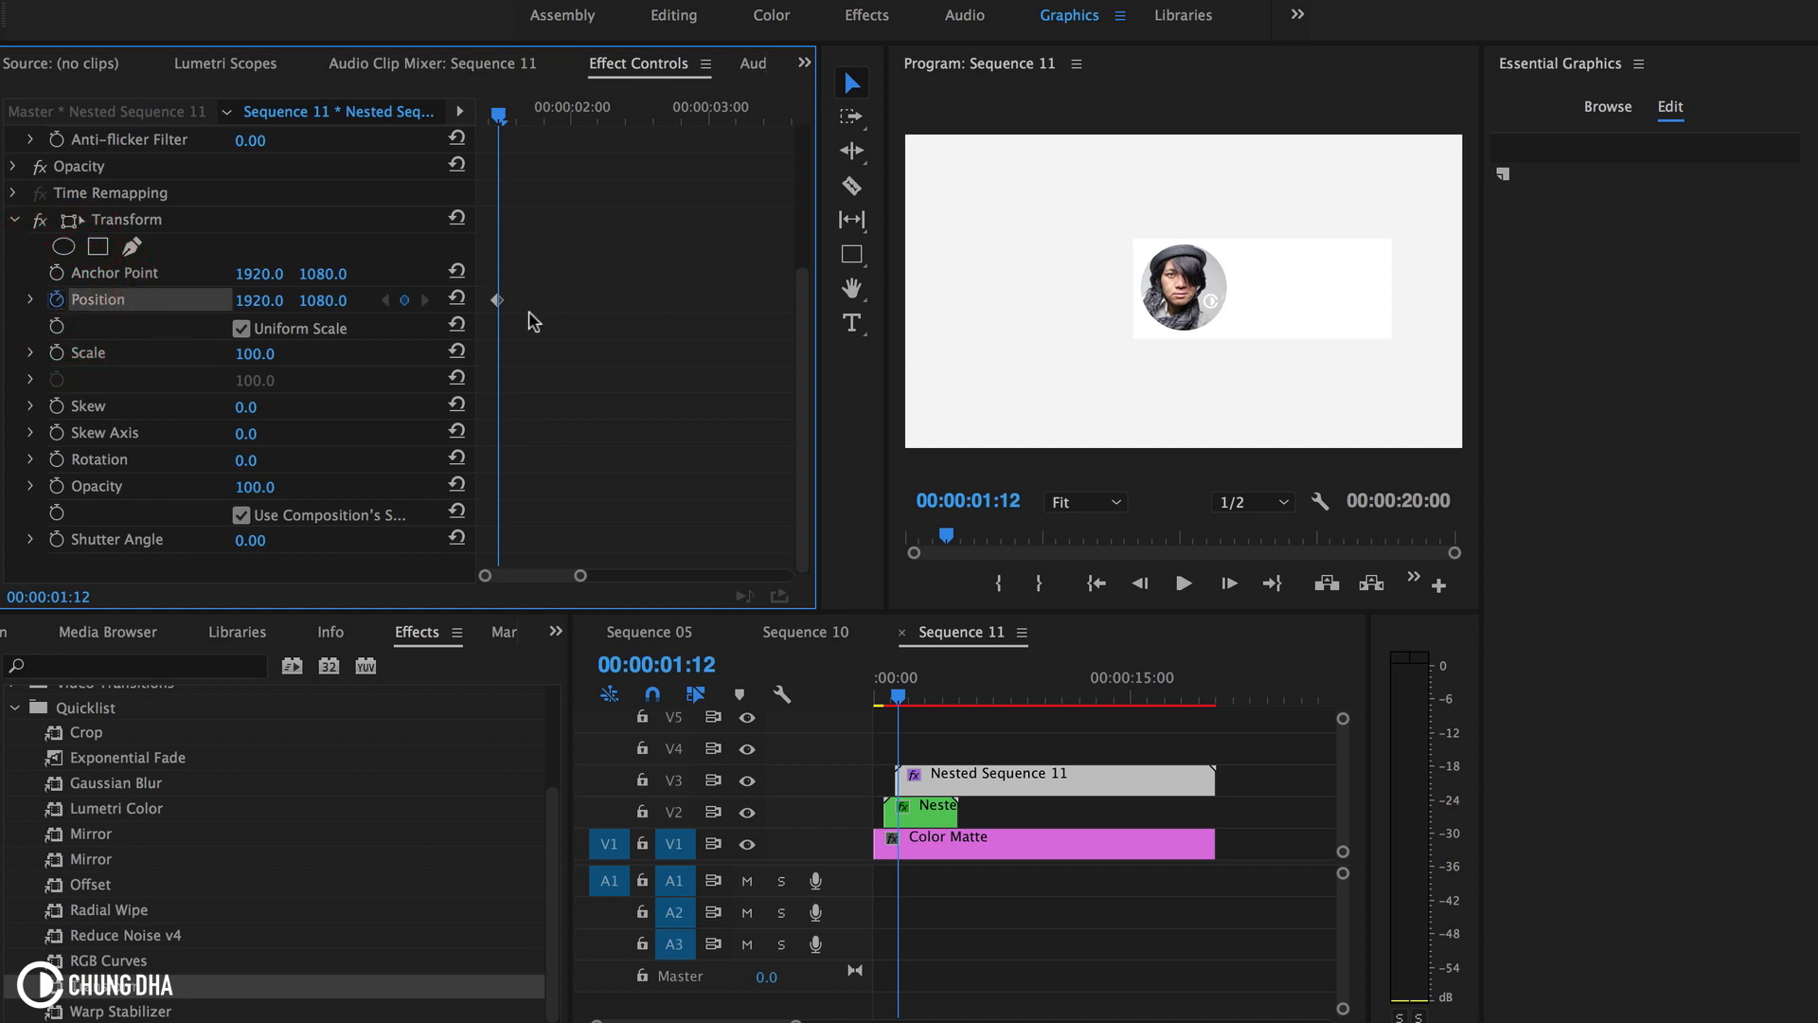
- Add a second Transform Position keyframe of 1417.0, 1080.0 five frames on, at 00:00:01:17
key(shift+Right)
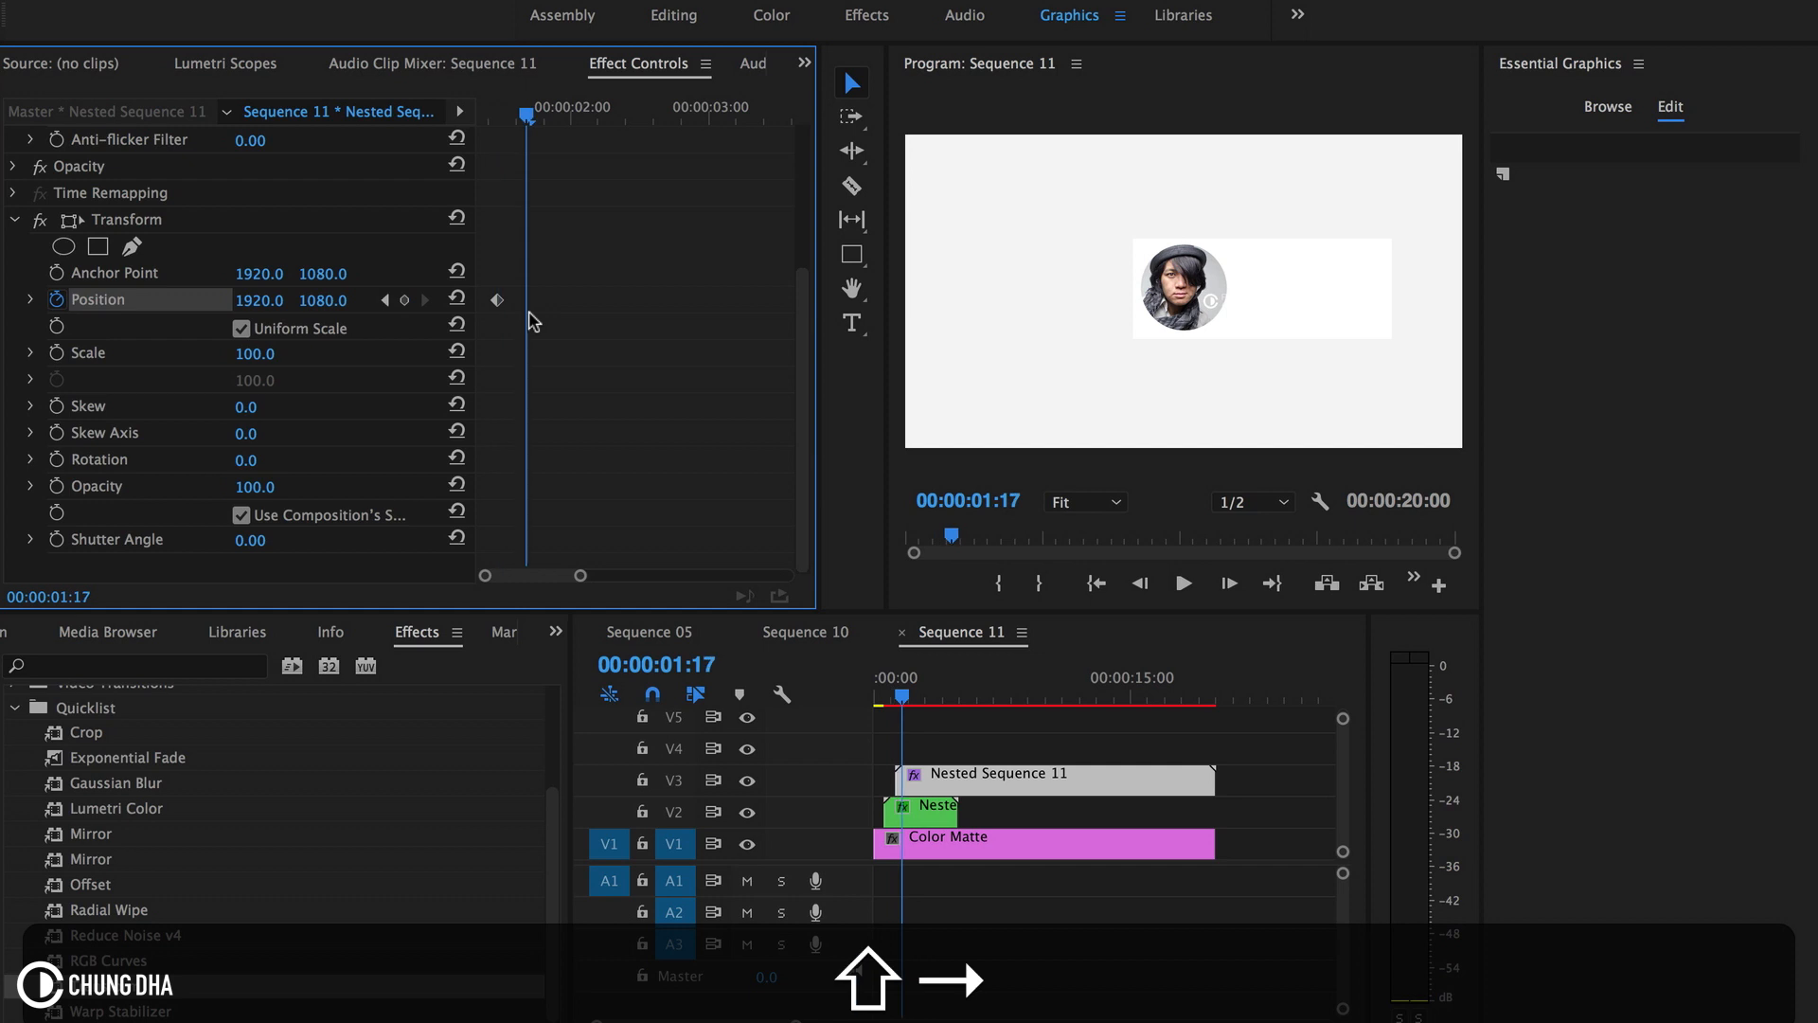
drag(260, 300, 101, 300)
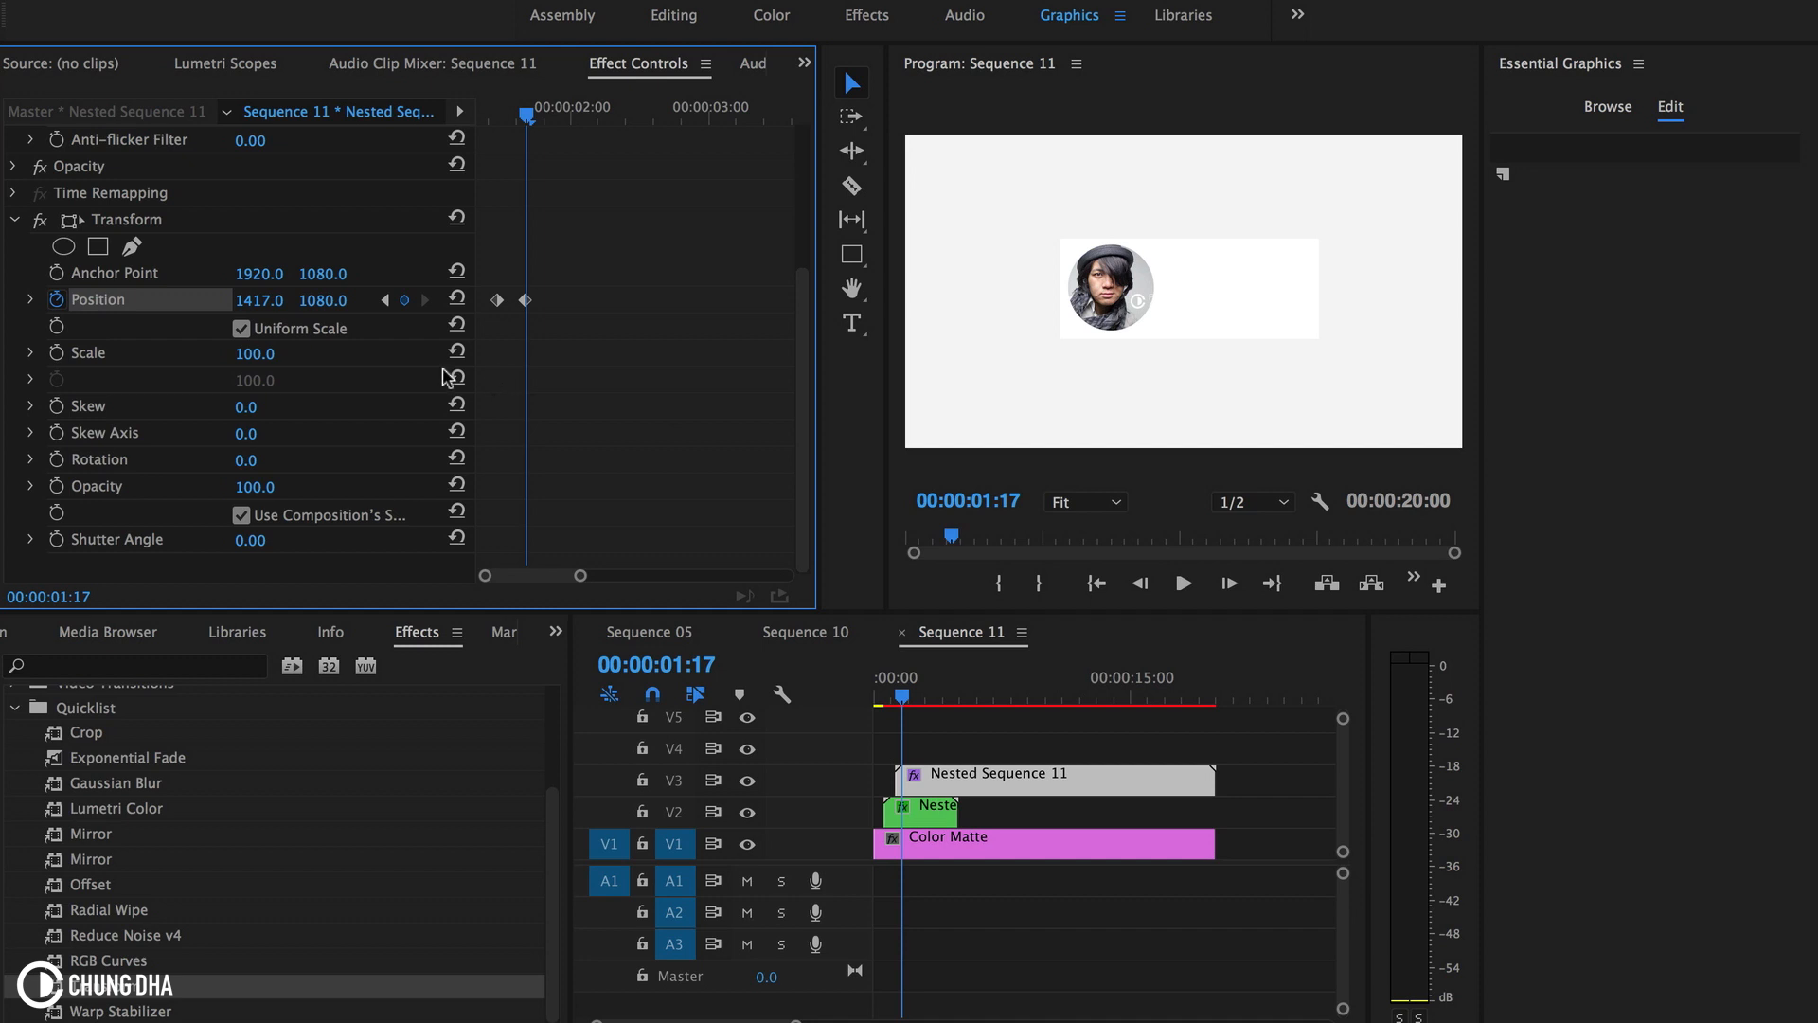
click(257, 300)
click(274, 299)
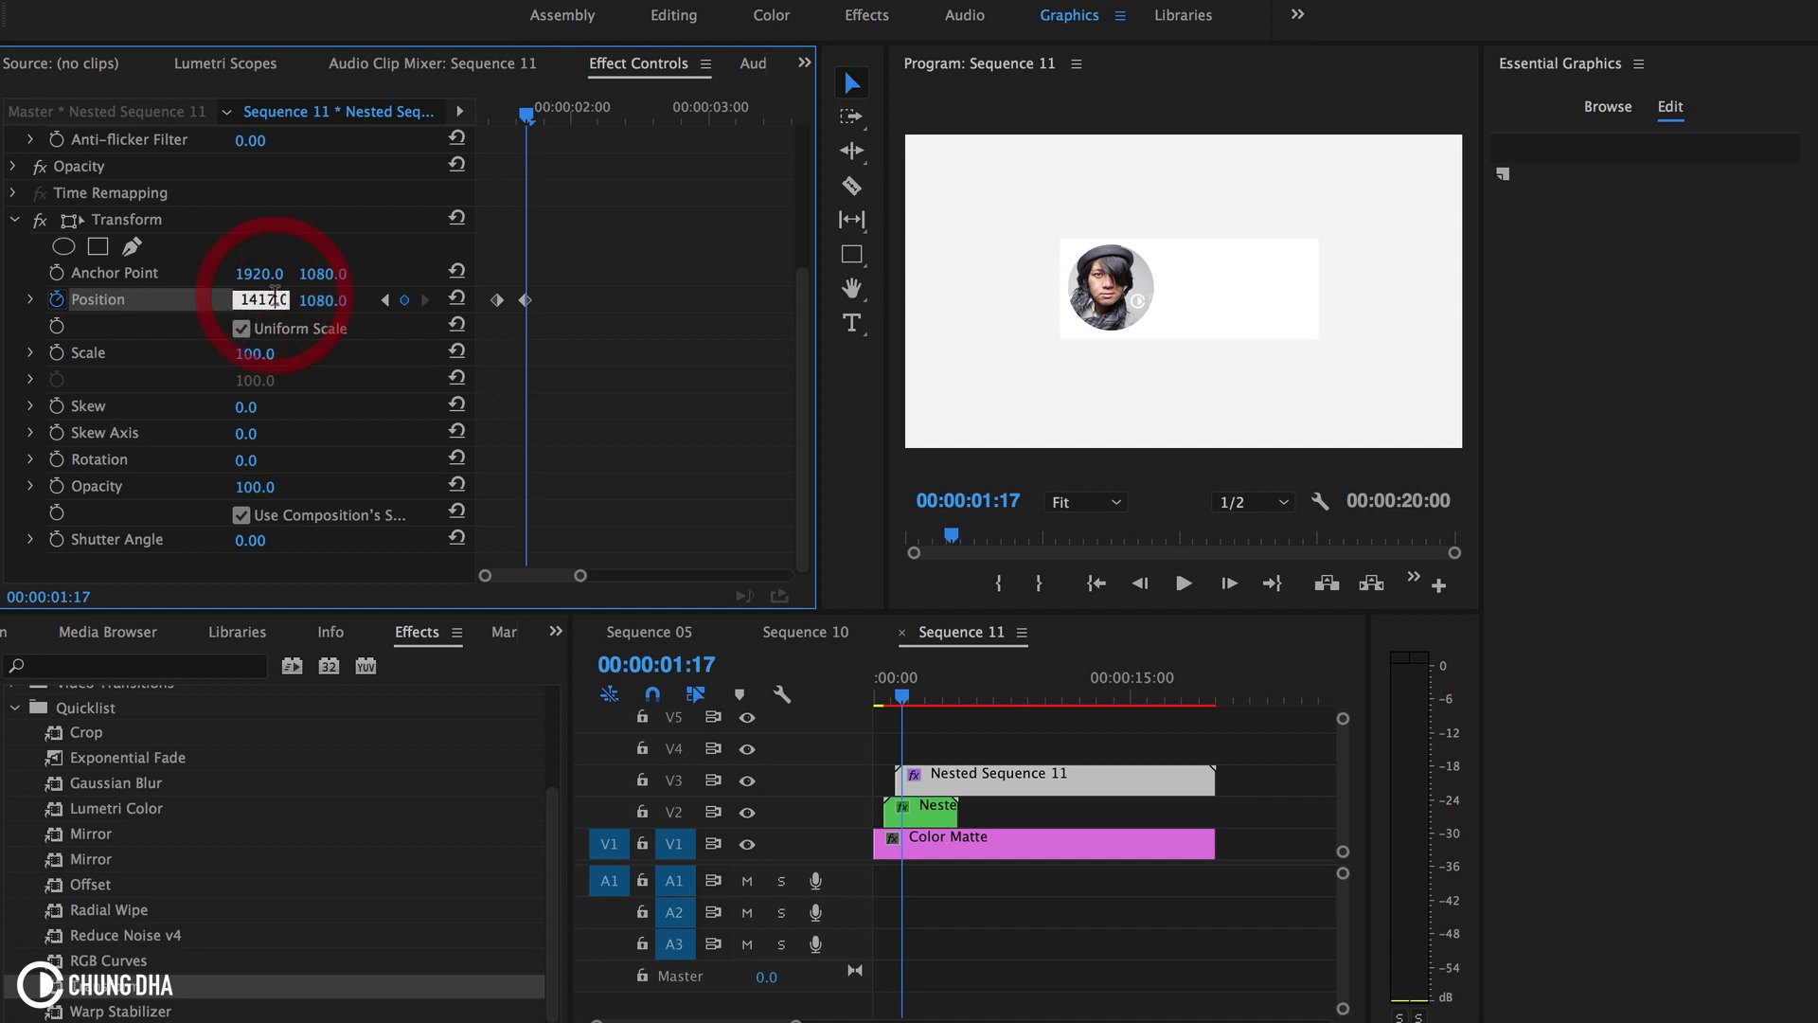
click(616, 418)
- Play the slide movement from the start of the nested clip at 00:00:01:08
drag(532, 107, 398, 123)
key(space)
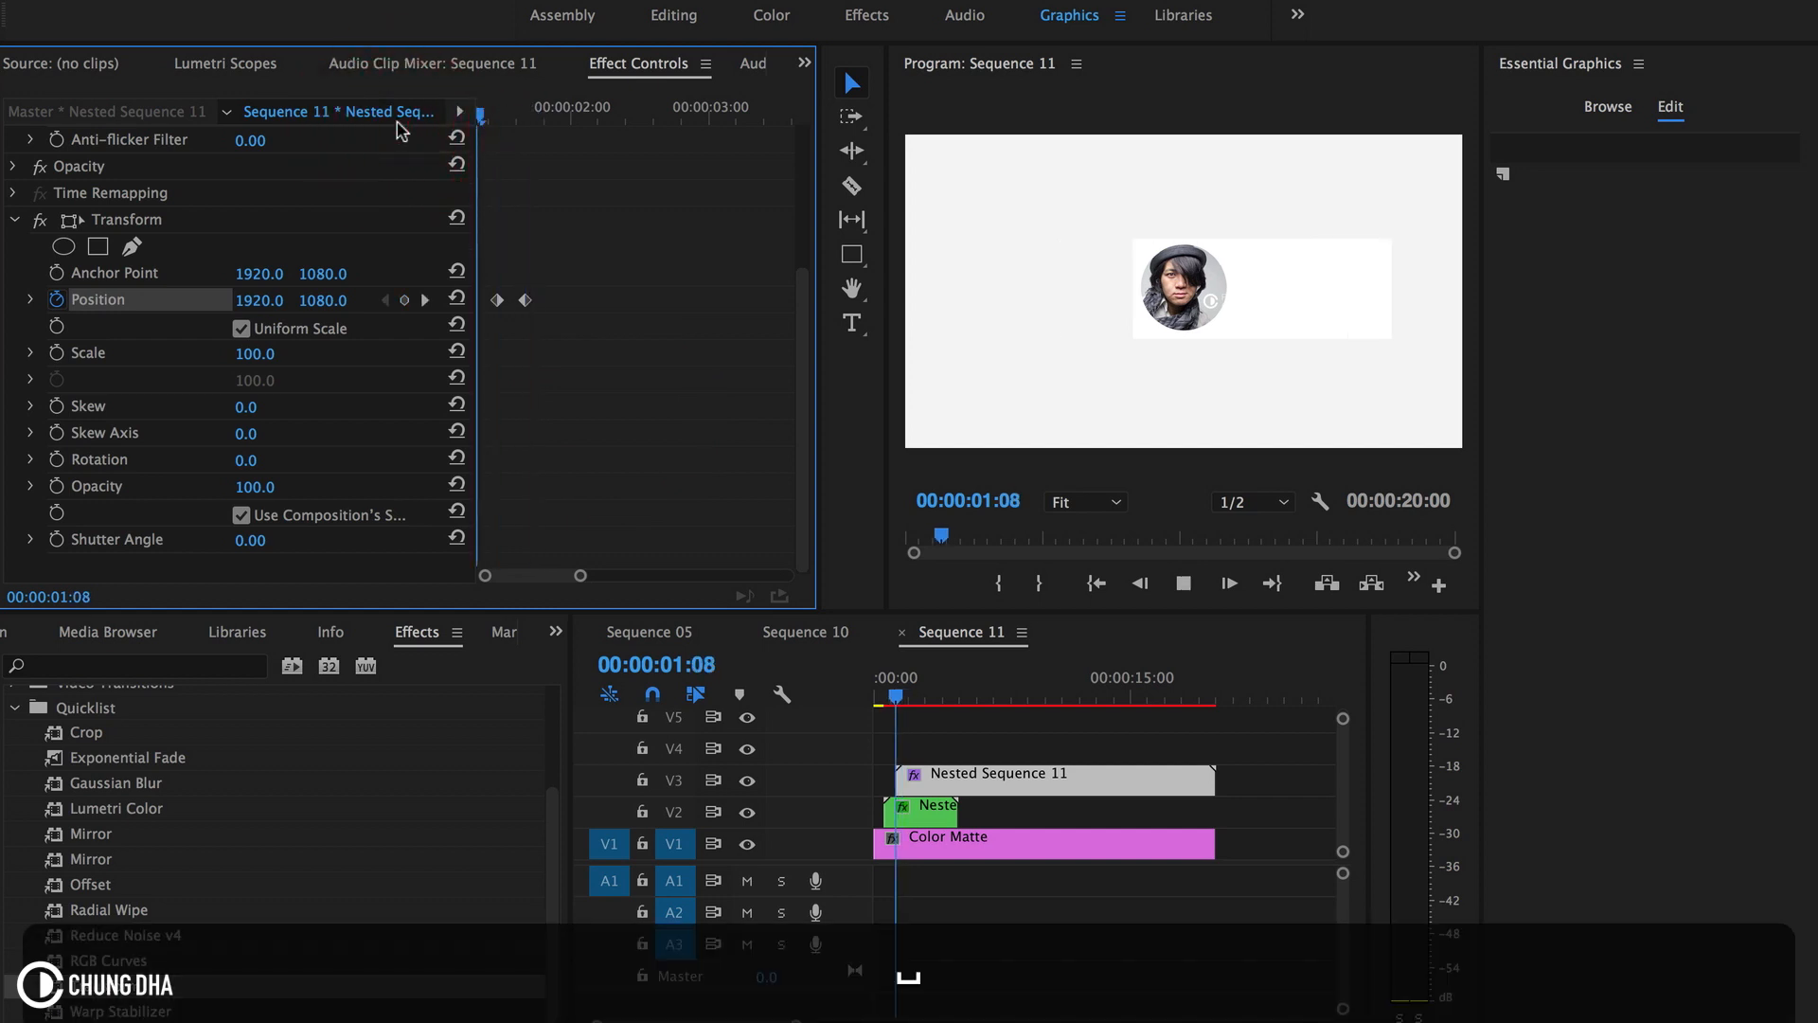
key(space)
- Add Transform Rotation keyframes of 0.0 at 00:00:01:12 and 00:00:01:17, matching the Position keyframes
drag(568, 132, 506, 147)
click(56, 459)
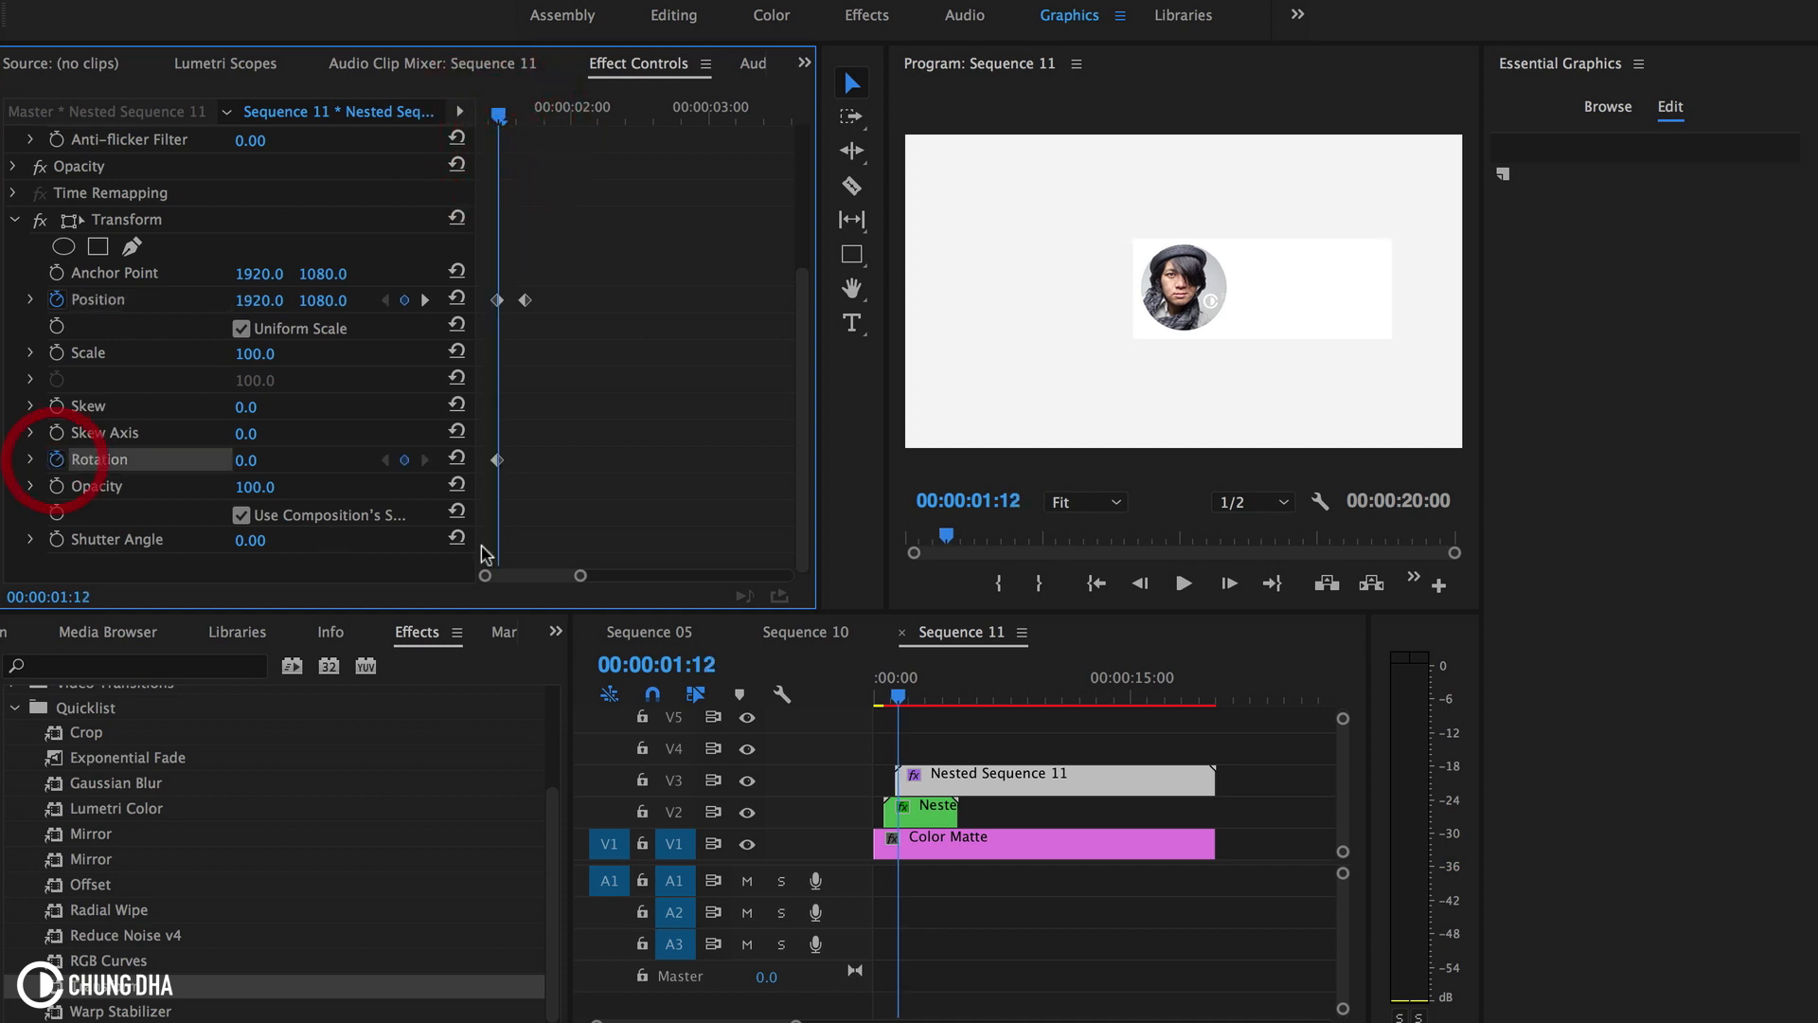
drag(581, 579, 558, 579)
drag(574, 116, 649, 125)
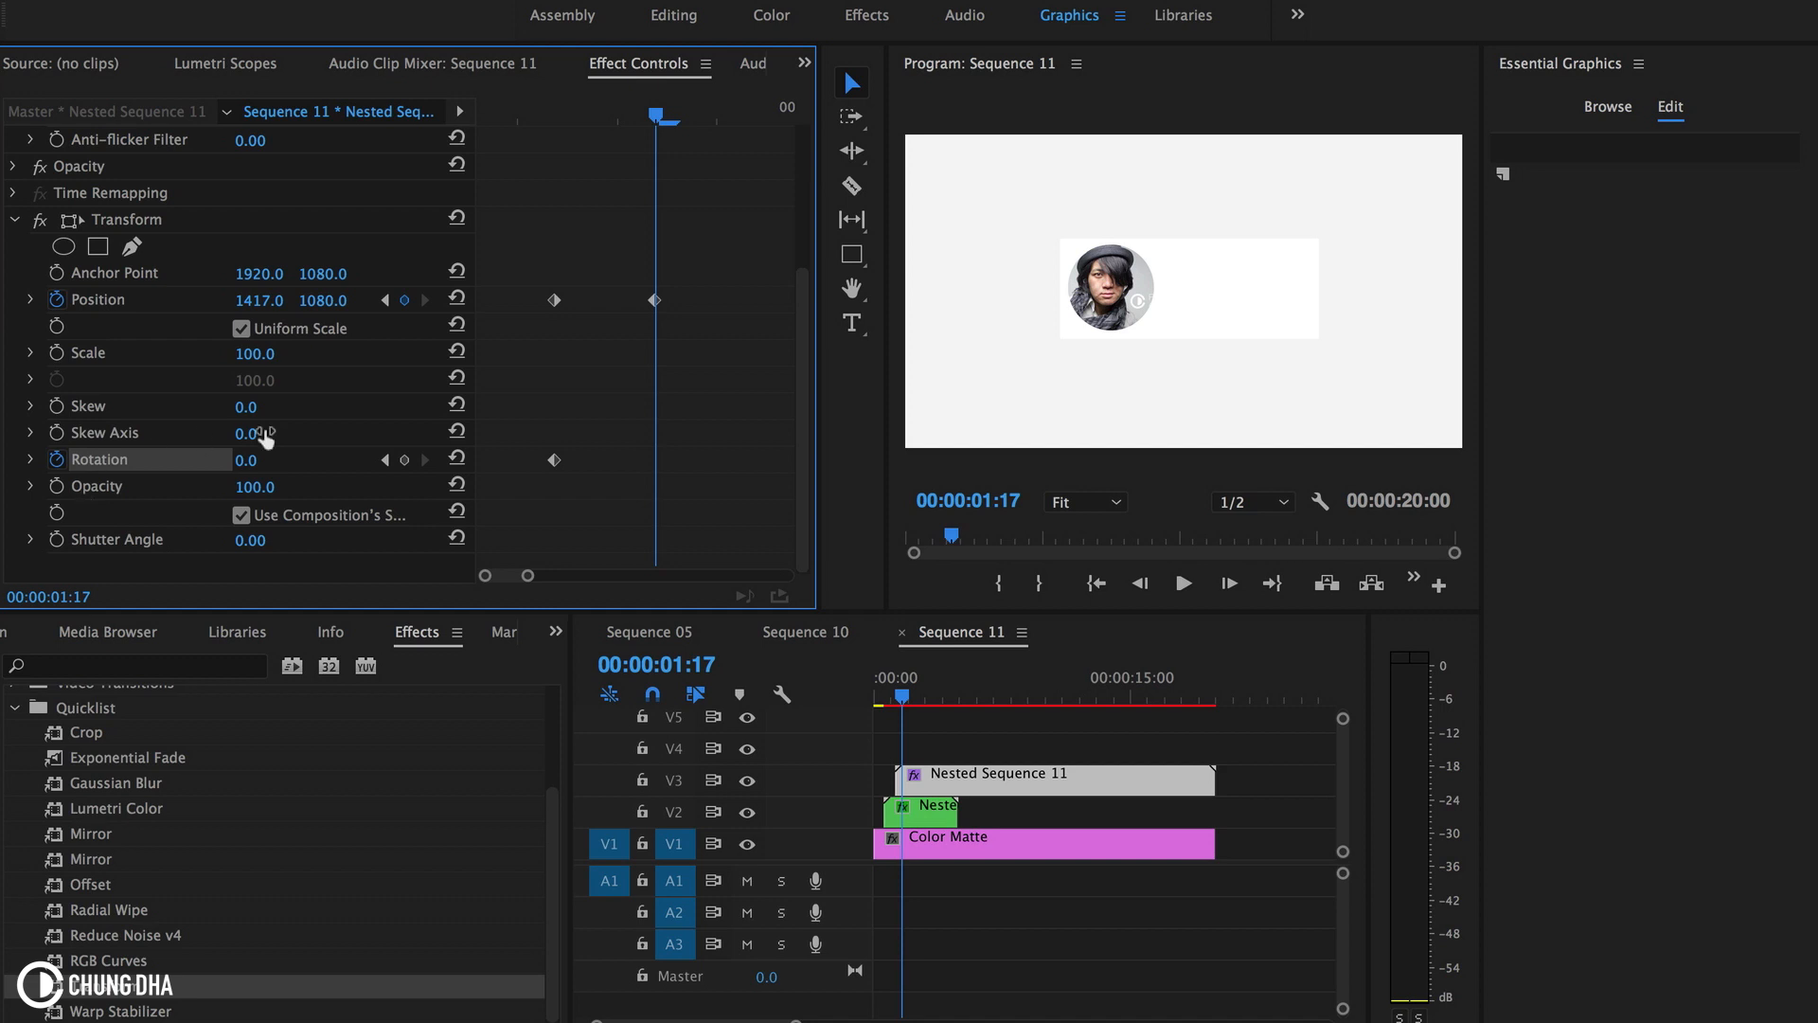
click(406, 459)
- Add a Transform Rotation keyframe of -5.0° to Nested Sequence 11 at 00:00:01:14
drag(655, 115, 600, 169)
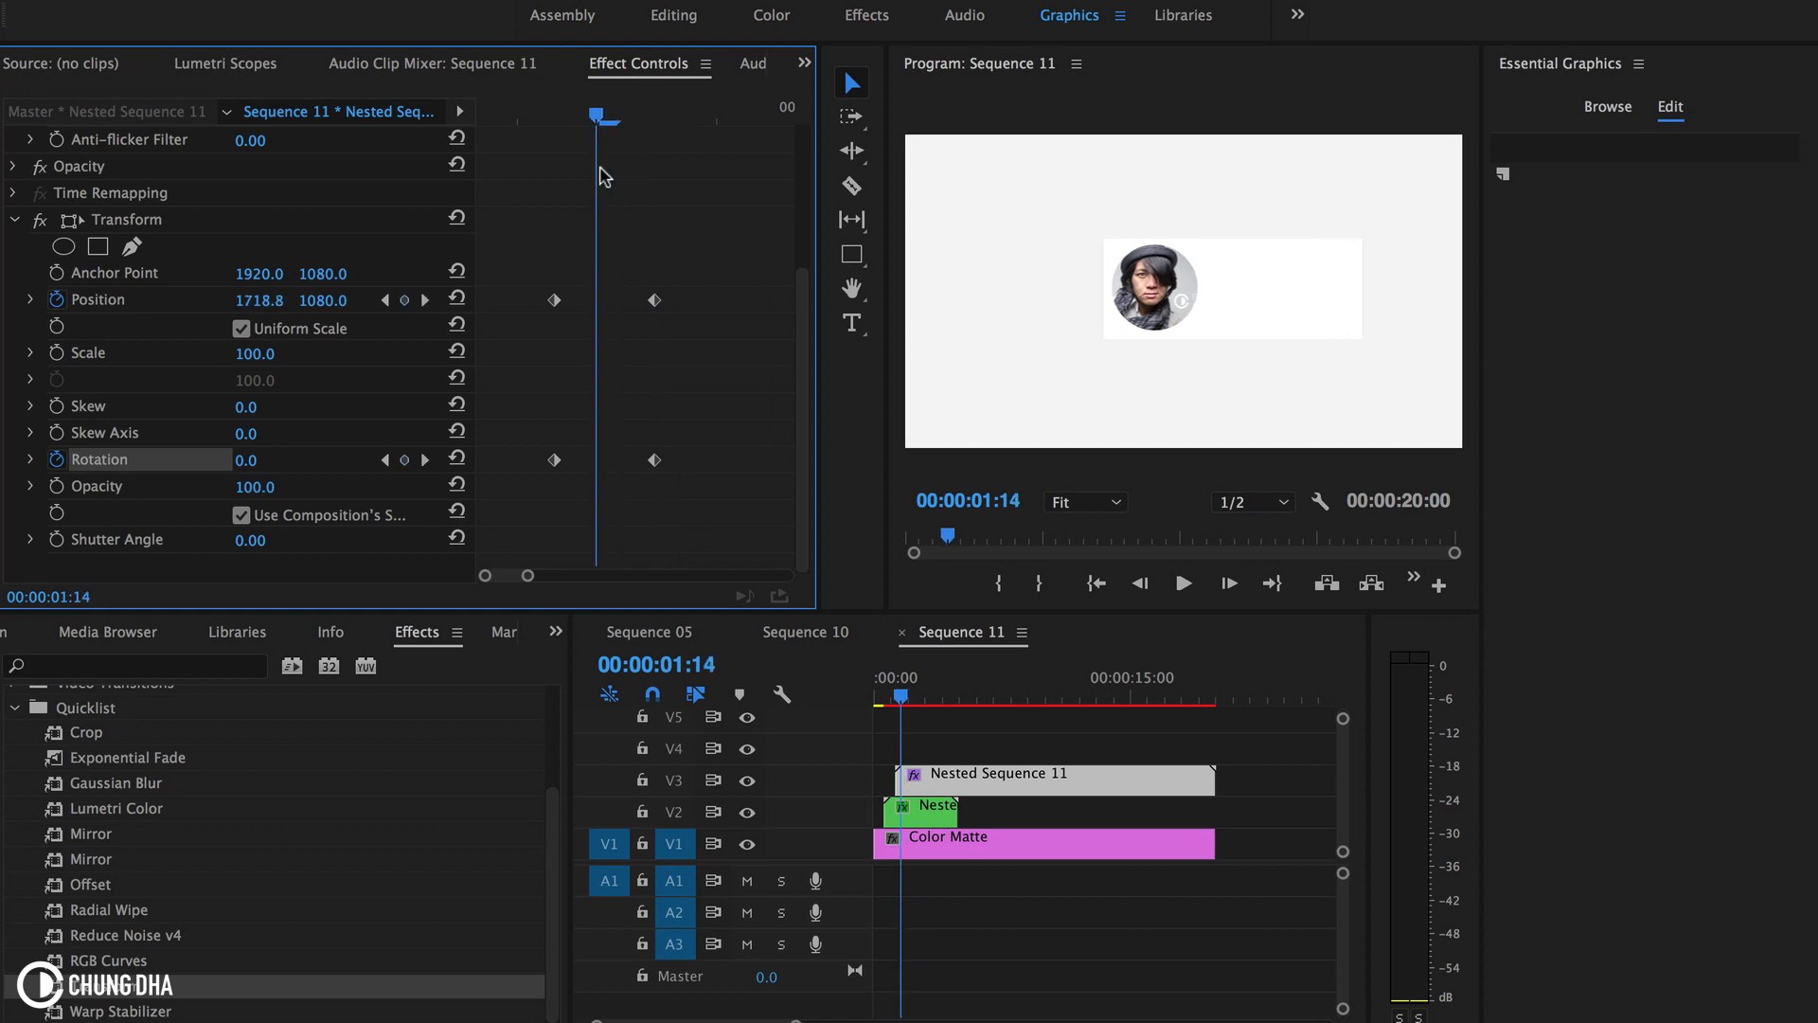
click(246, 460)
text(-24)
key(Return)
drag(247, 461, 266, 460)
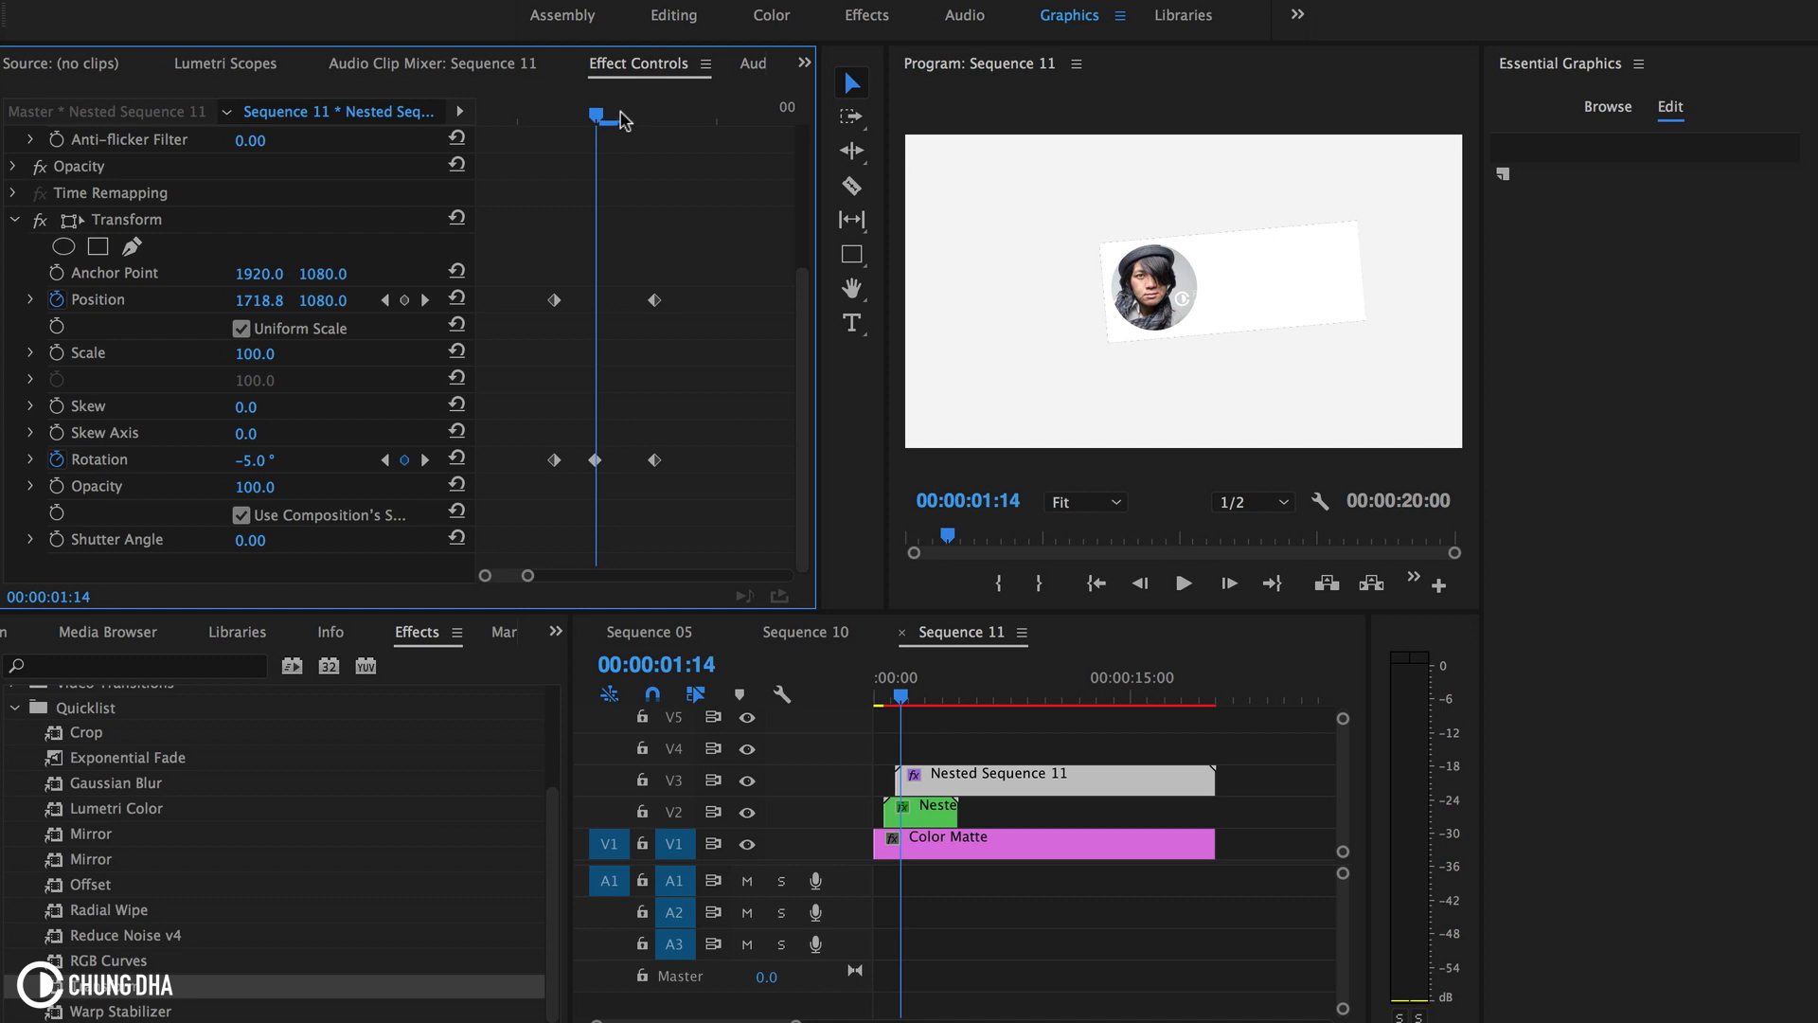
- Play the tilted slide repeatedly from the start of the nested clip at 00:00:01:08
drag(623, 118, 464, 120)
key(space)
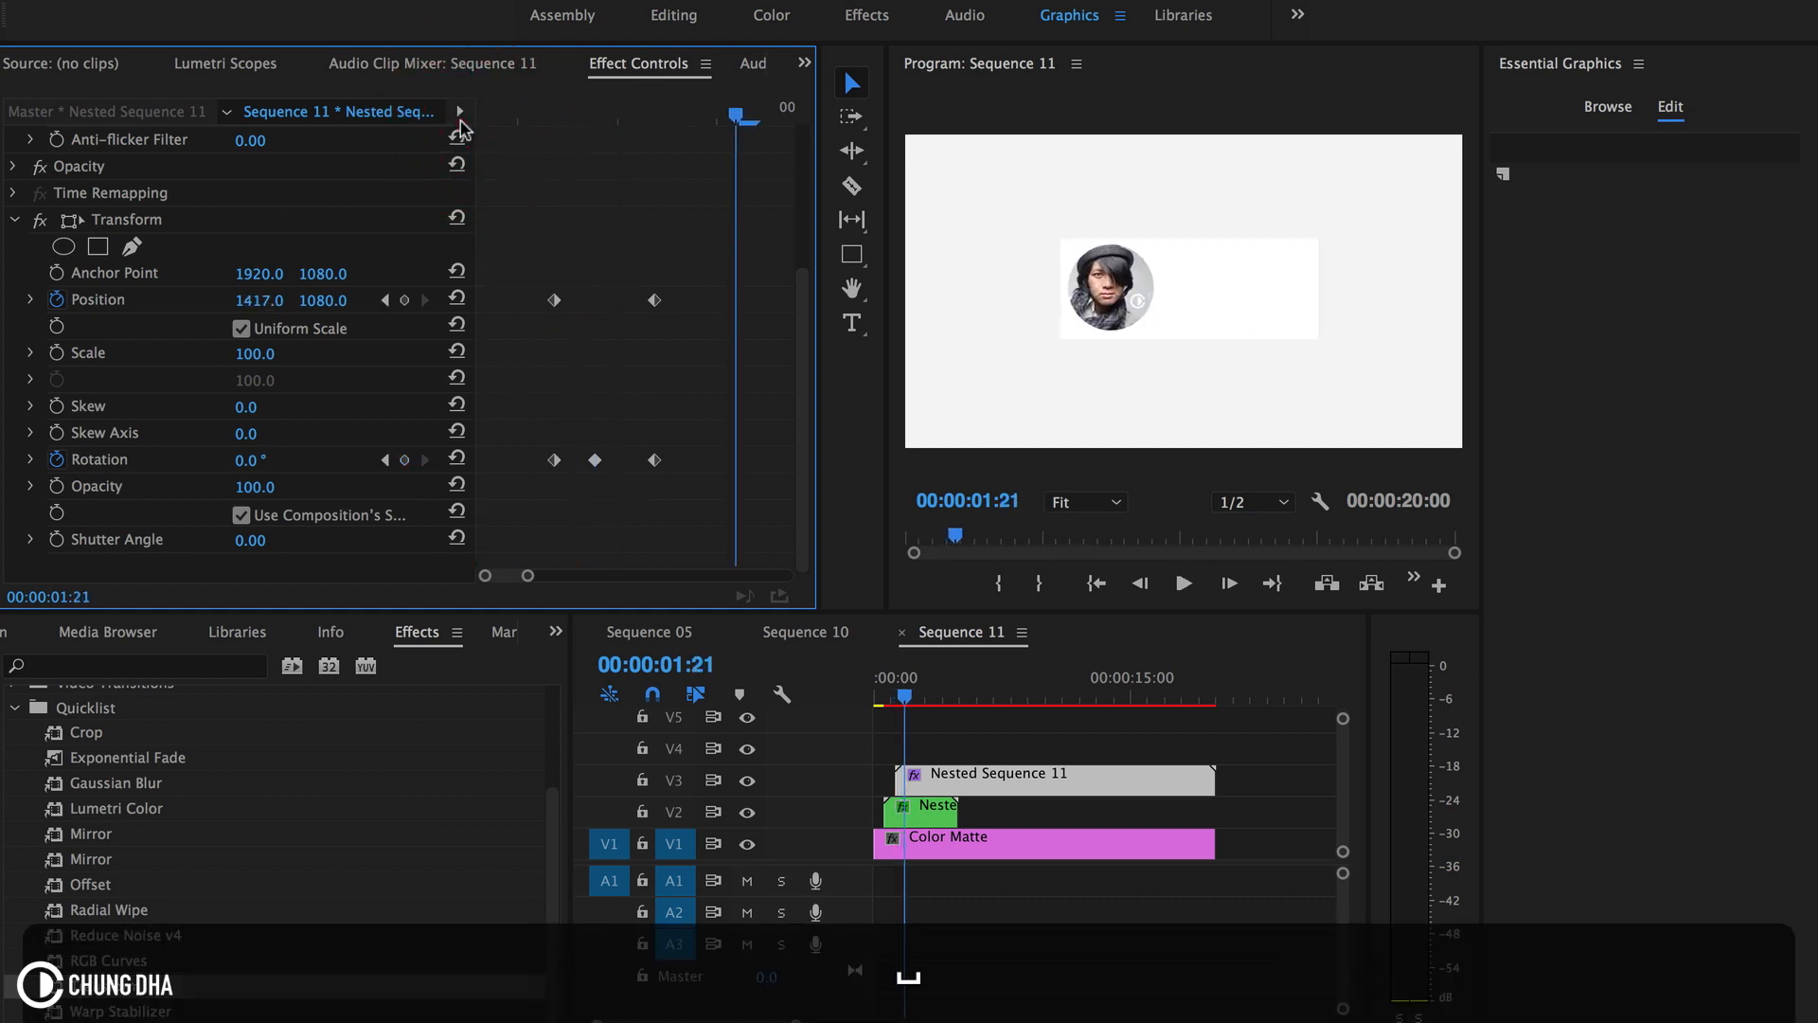
drag(674, 113, 661, 150)
key(space)
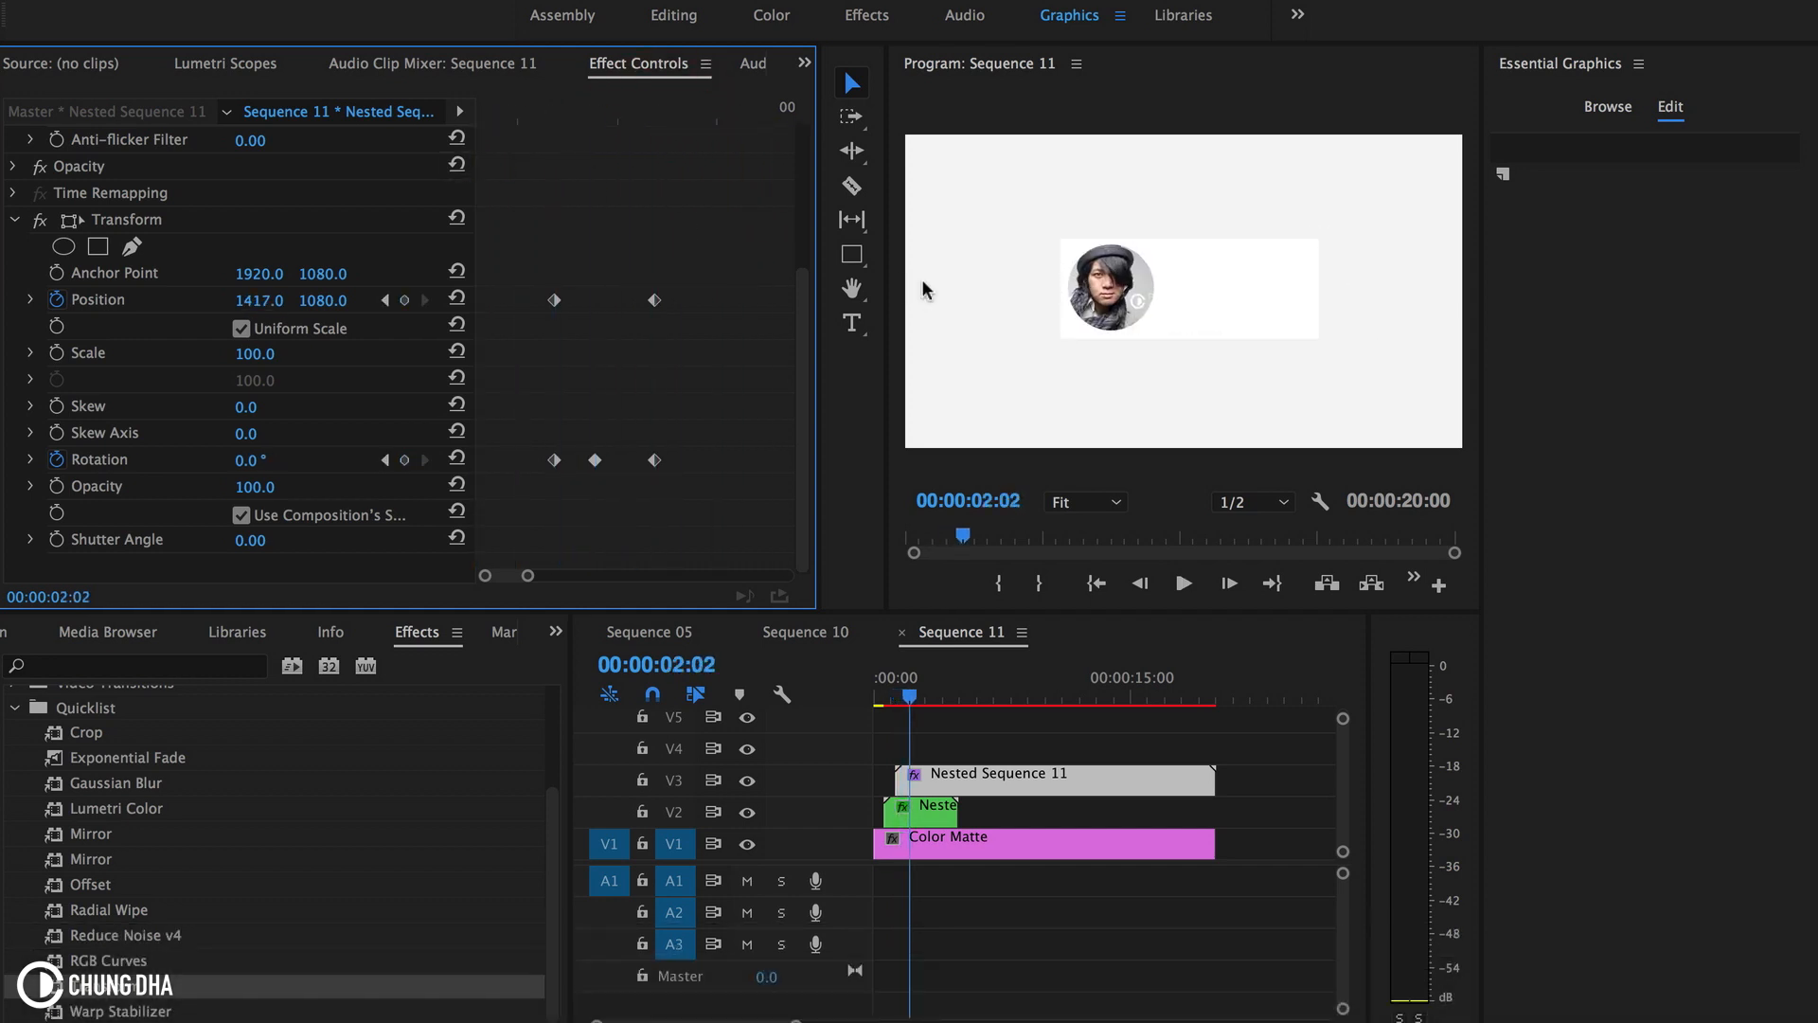
drag(621, 123, 445, 116)
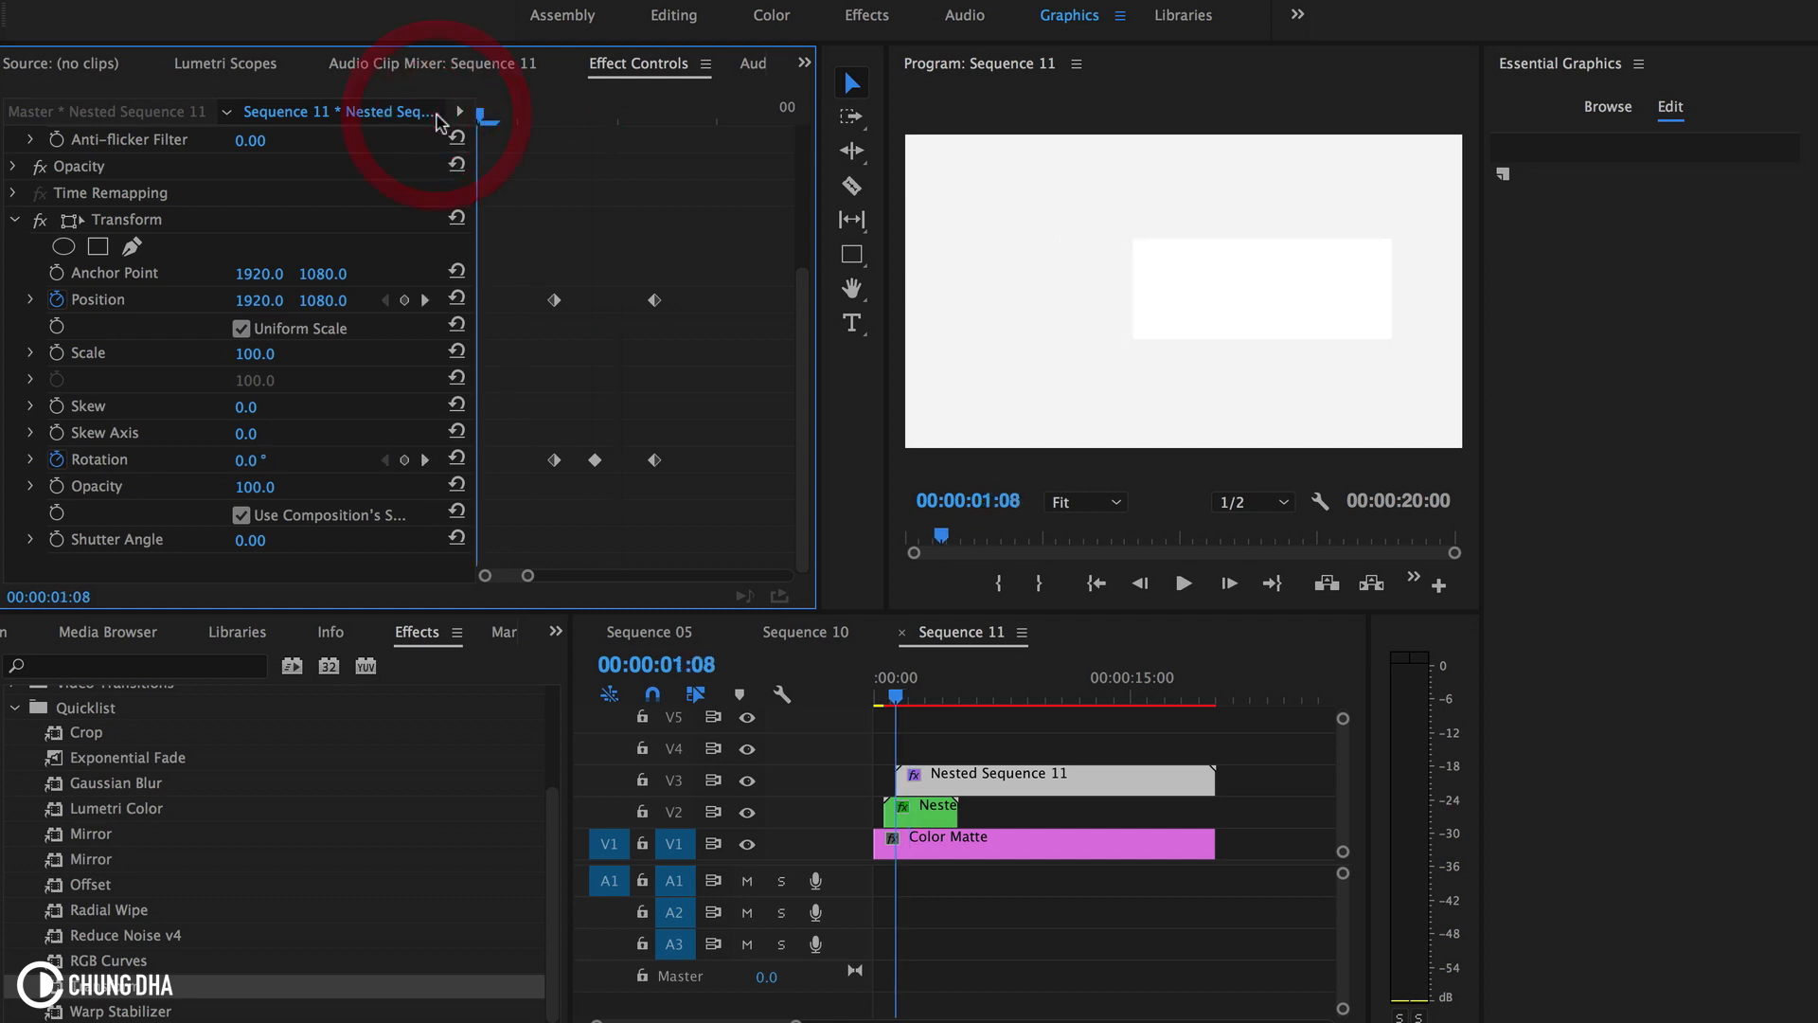
key(space)
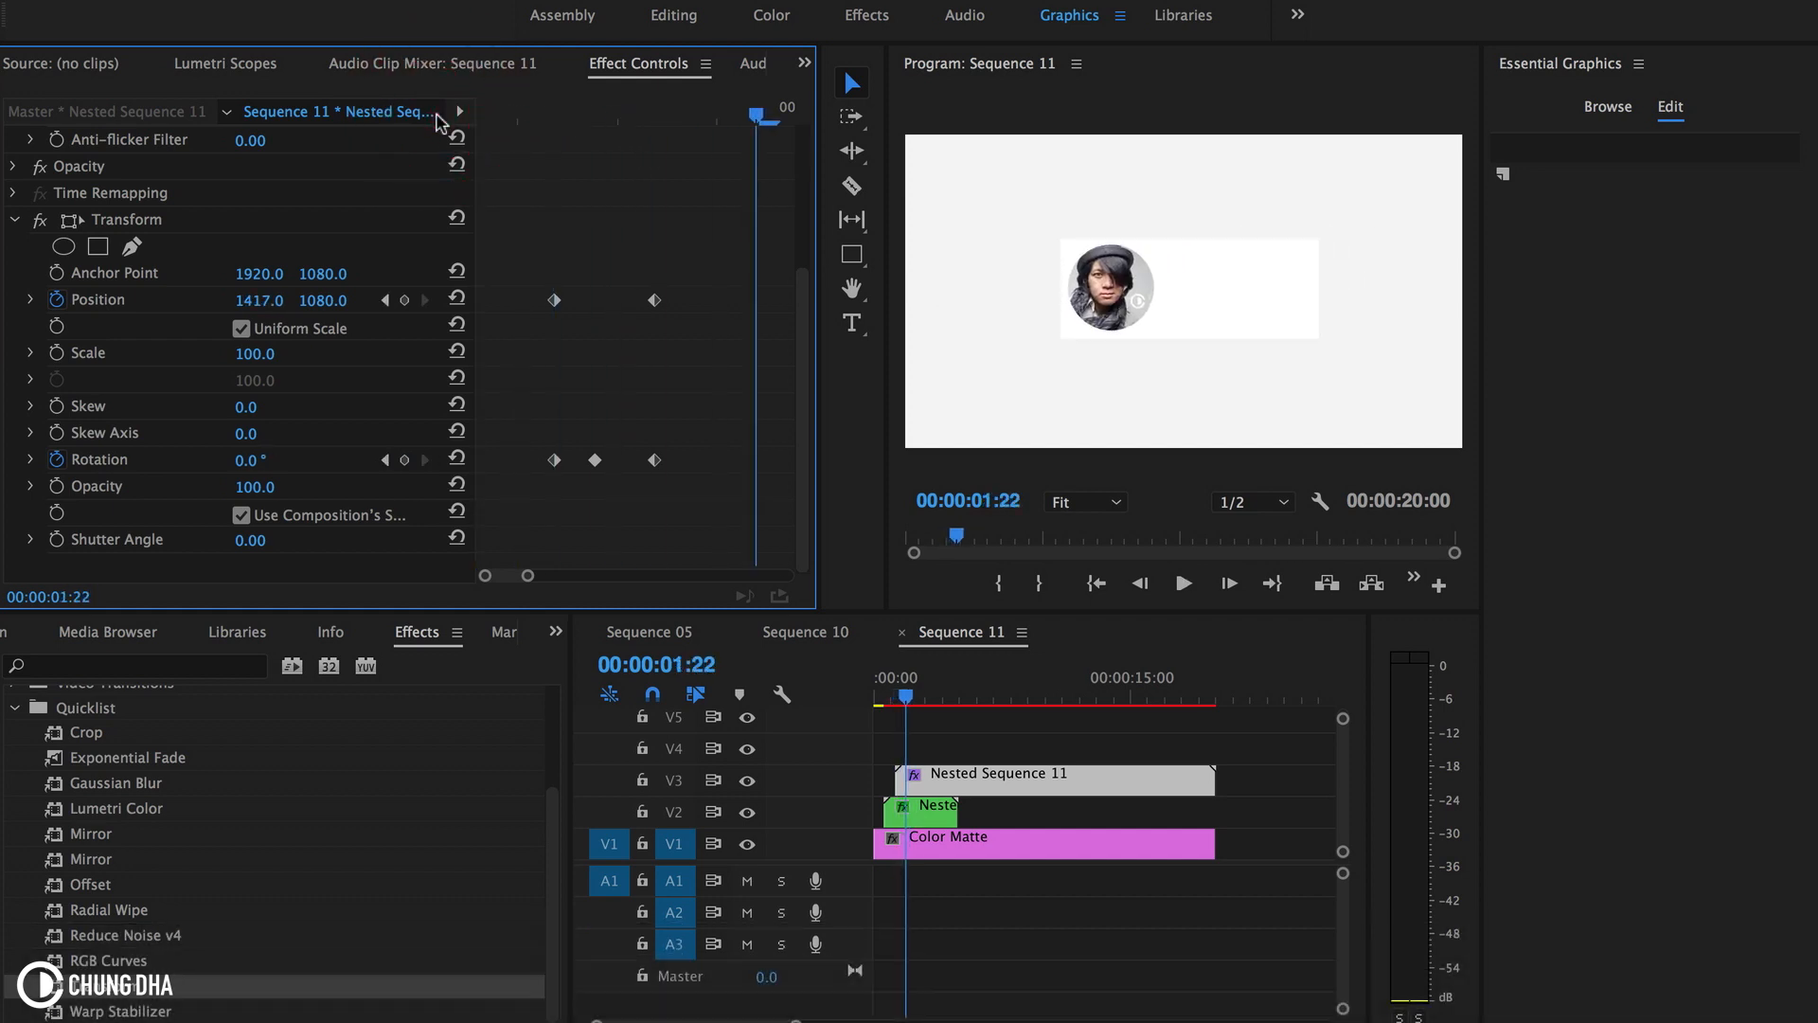
- Add another Transform Rotation keyframe at 00:00:01:16, one frame before the slide's final Rotation keyframe
drag(508, 109, 637, 118)
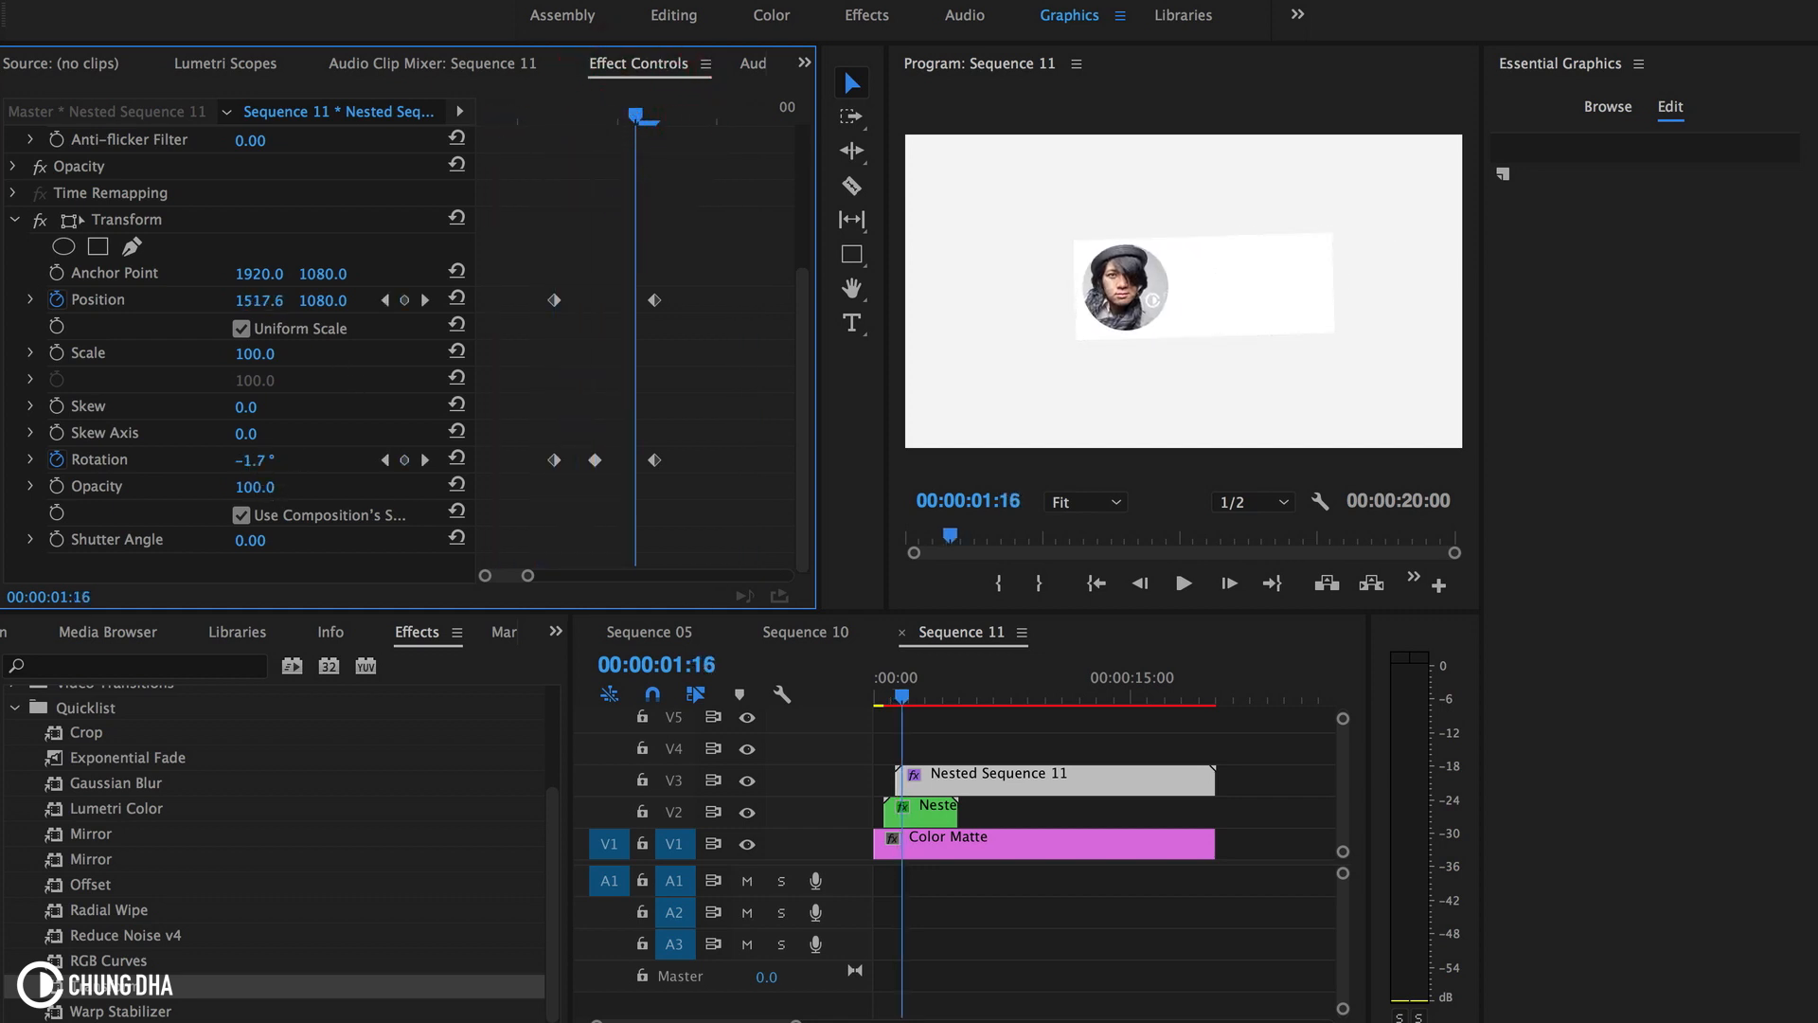
click(254, 461)
text(9.3)
key(Return)
mouse_move(254, 461)
mouse_down()
mouse_move(277, 460)
mouse_move(248, 460)
mouse_up()
- Replay the slide with the extra Rotation keyframe from 00:00:01:08
click(388, 144)
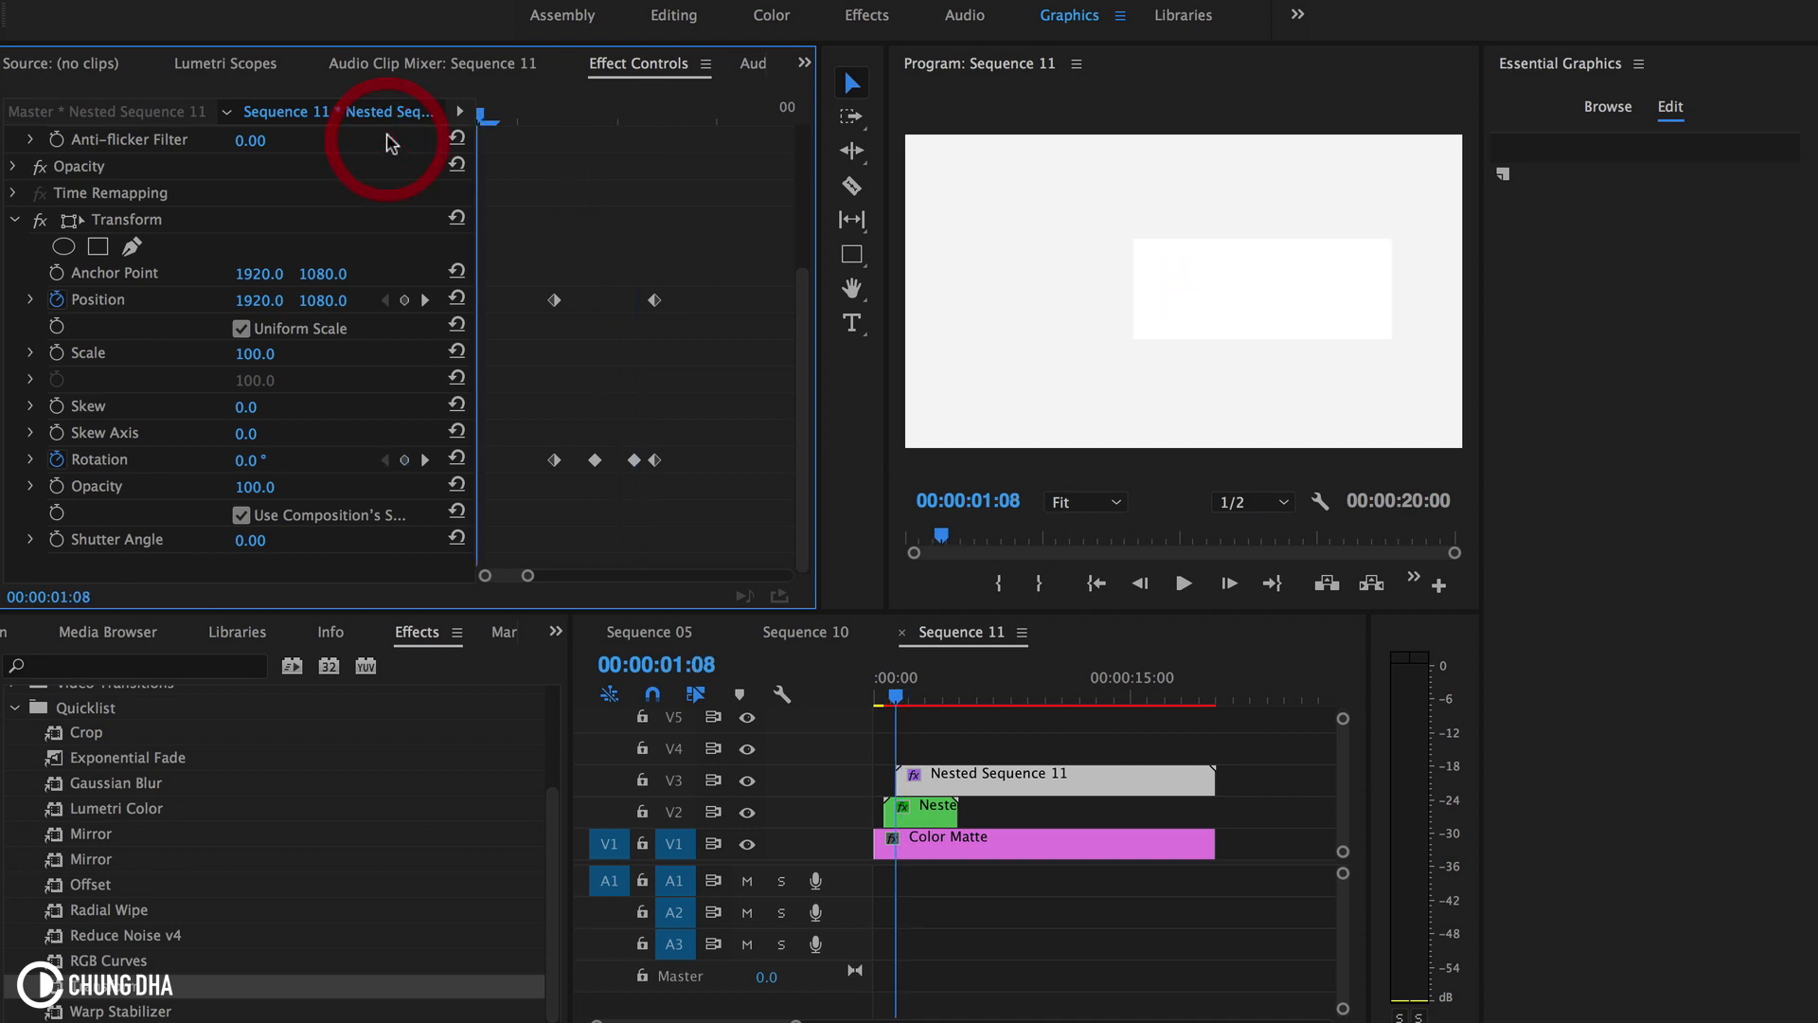
key(space)
key(space)
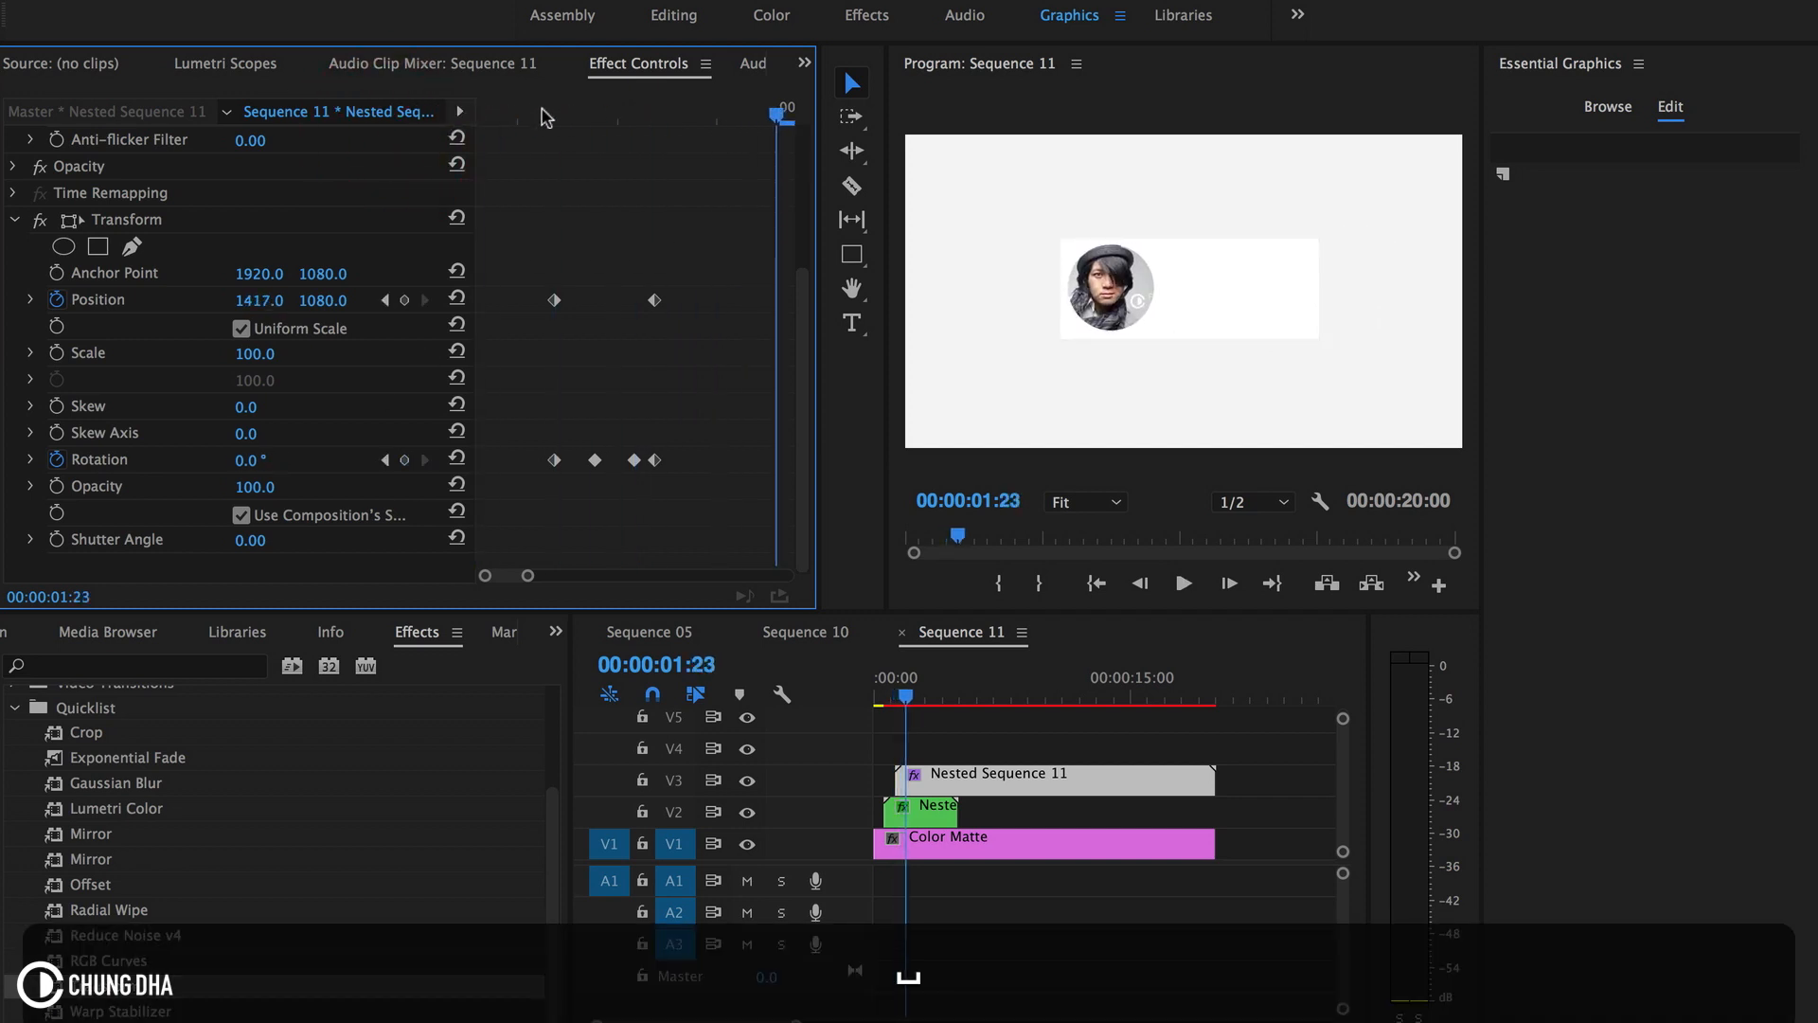
drag(542, 118, 248, 134)
key(space)
key(space)
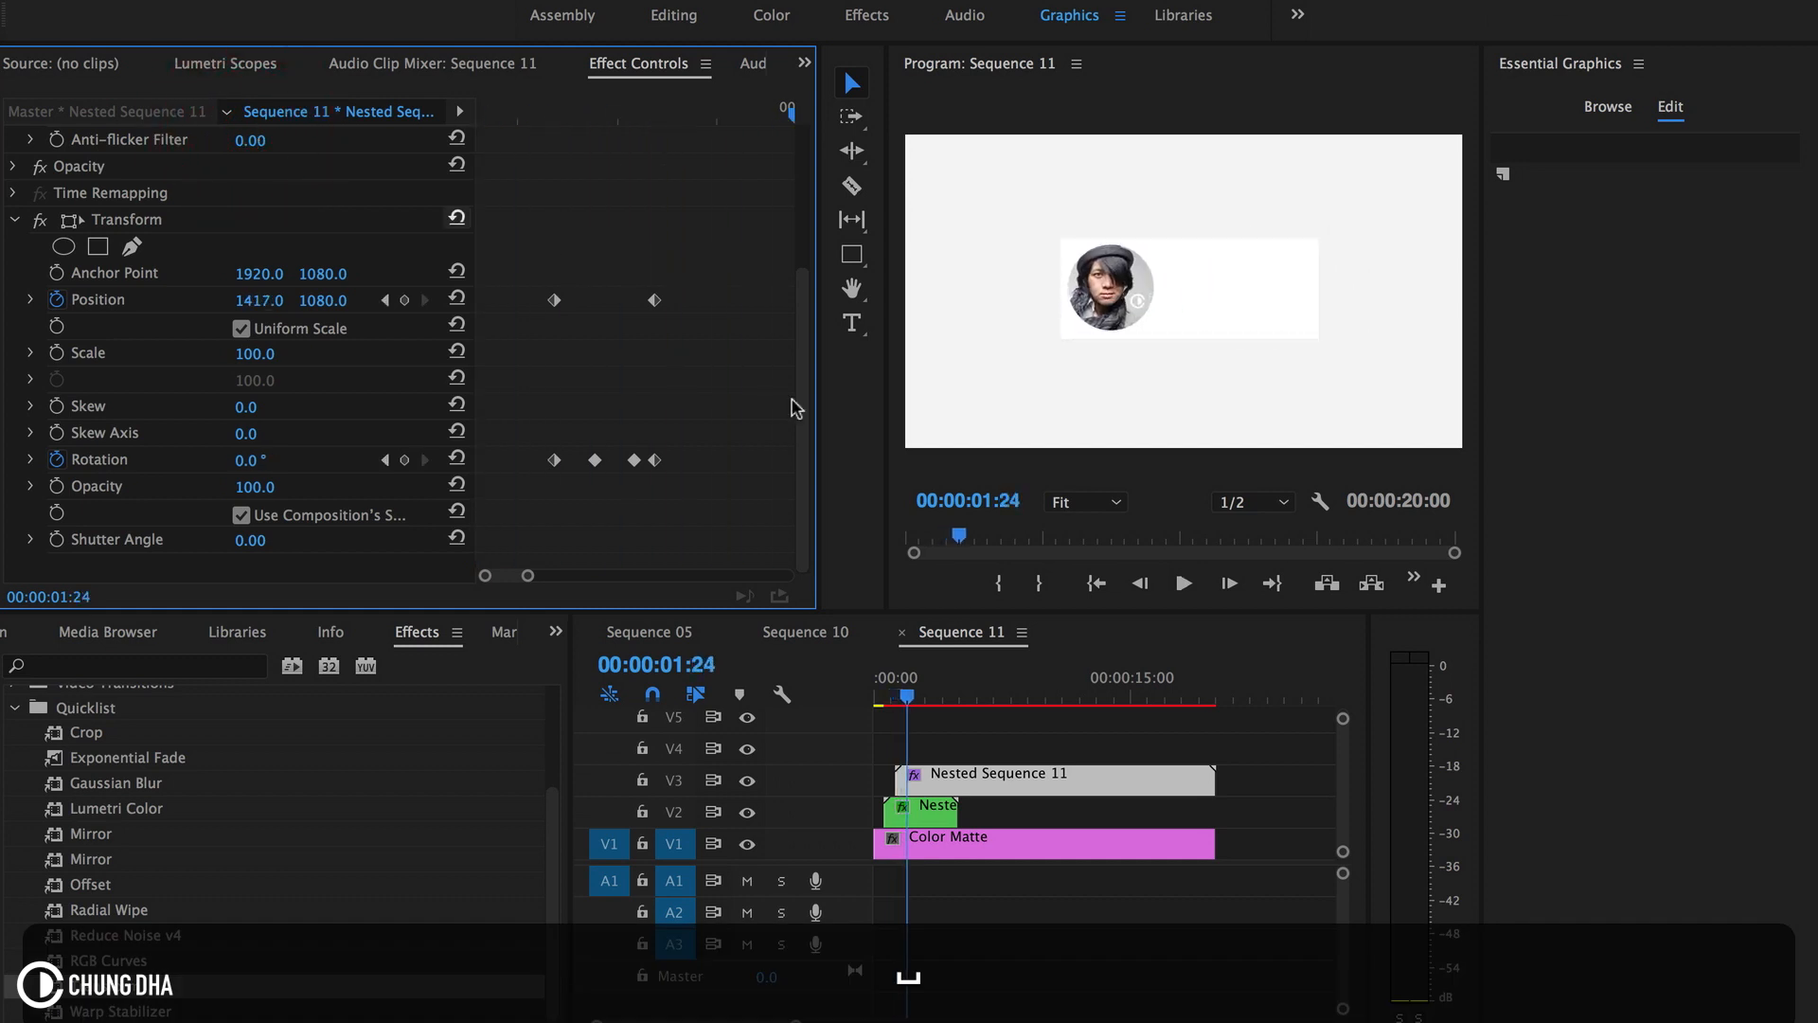
- Play the whole logo and portrait animation from the beginning of Sequence 11
click(769, 701)
key(Home)
key(space)
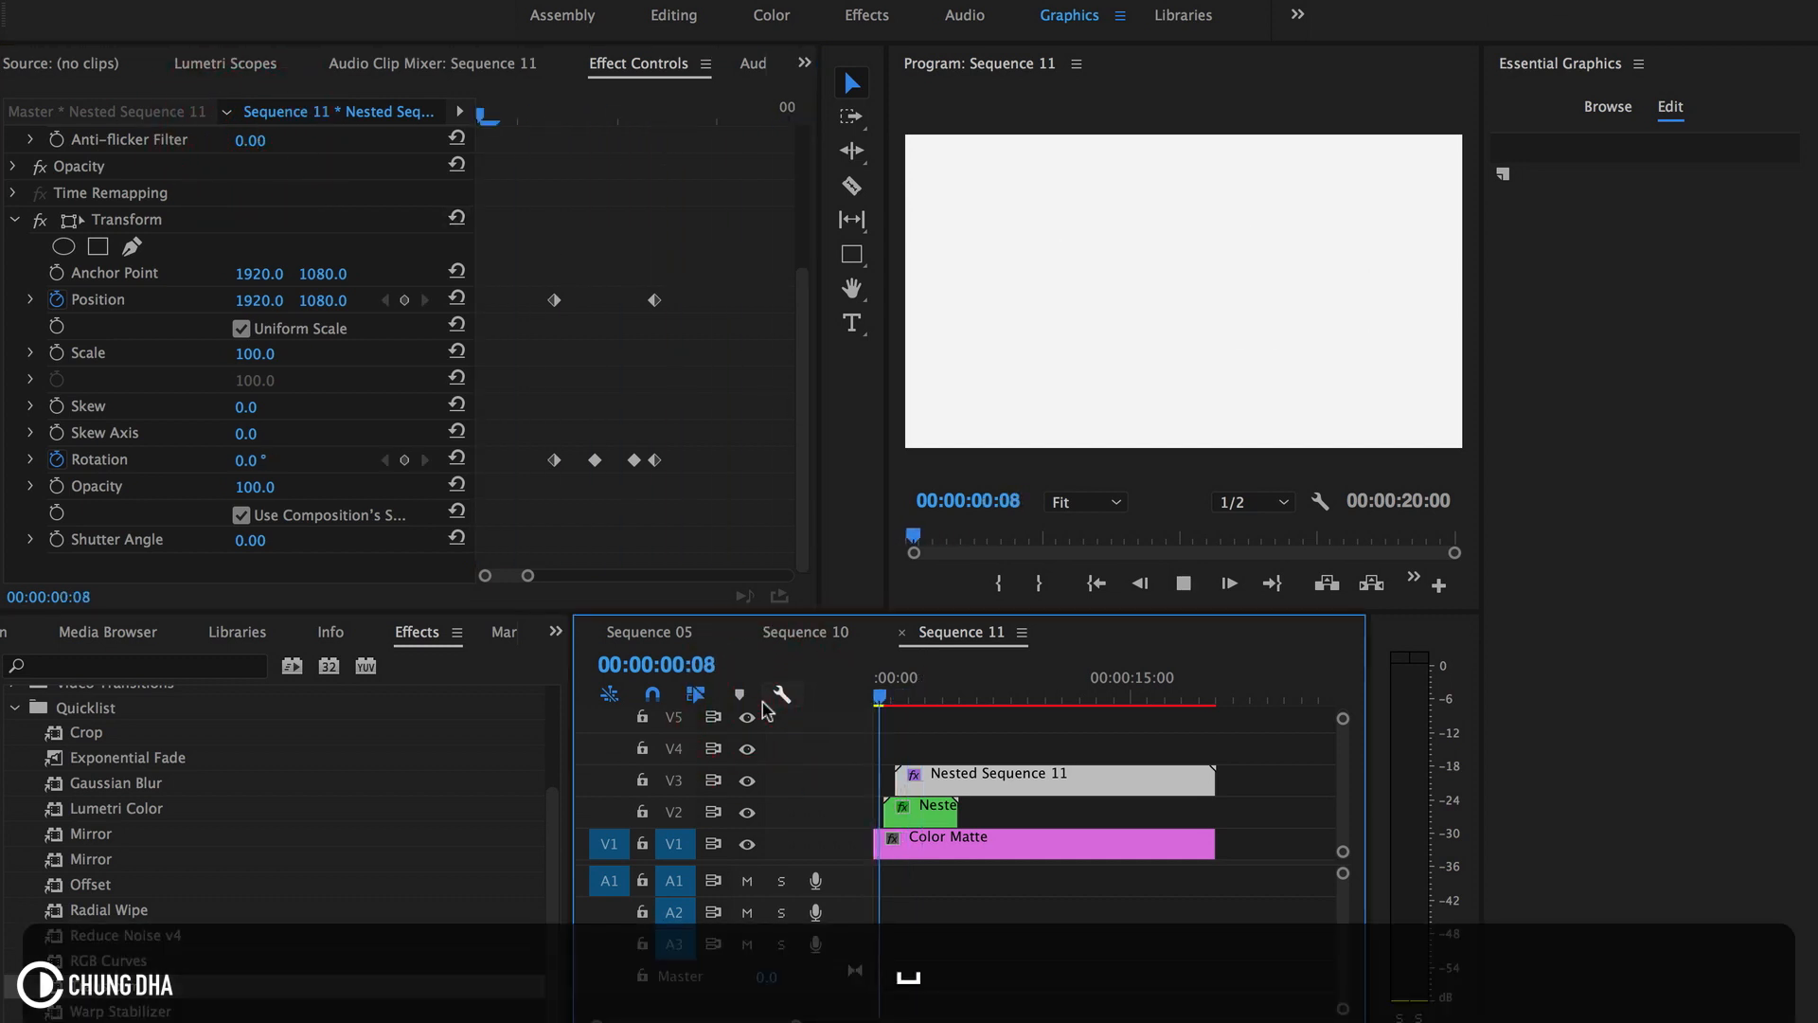
key(space)
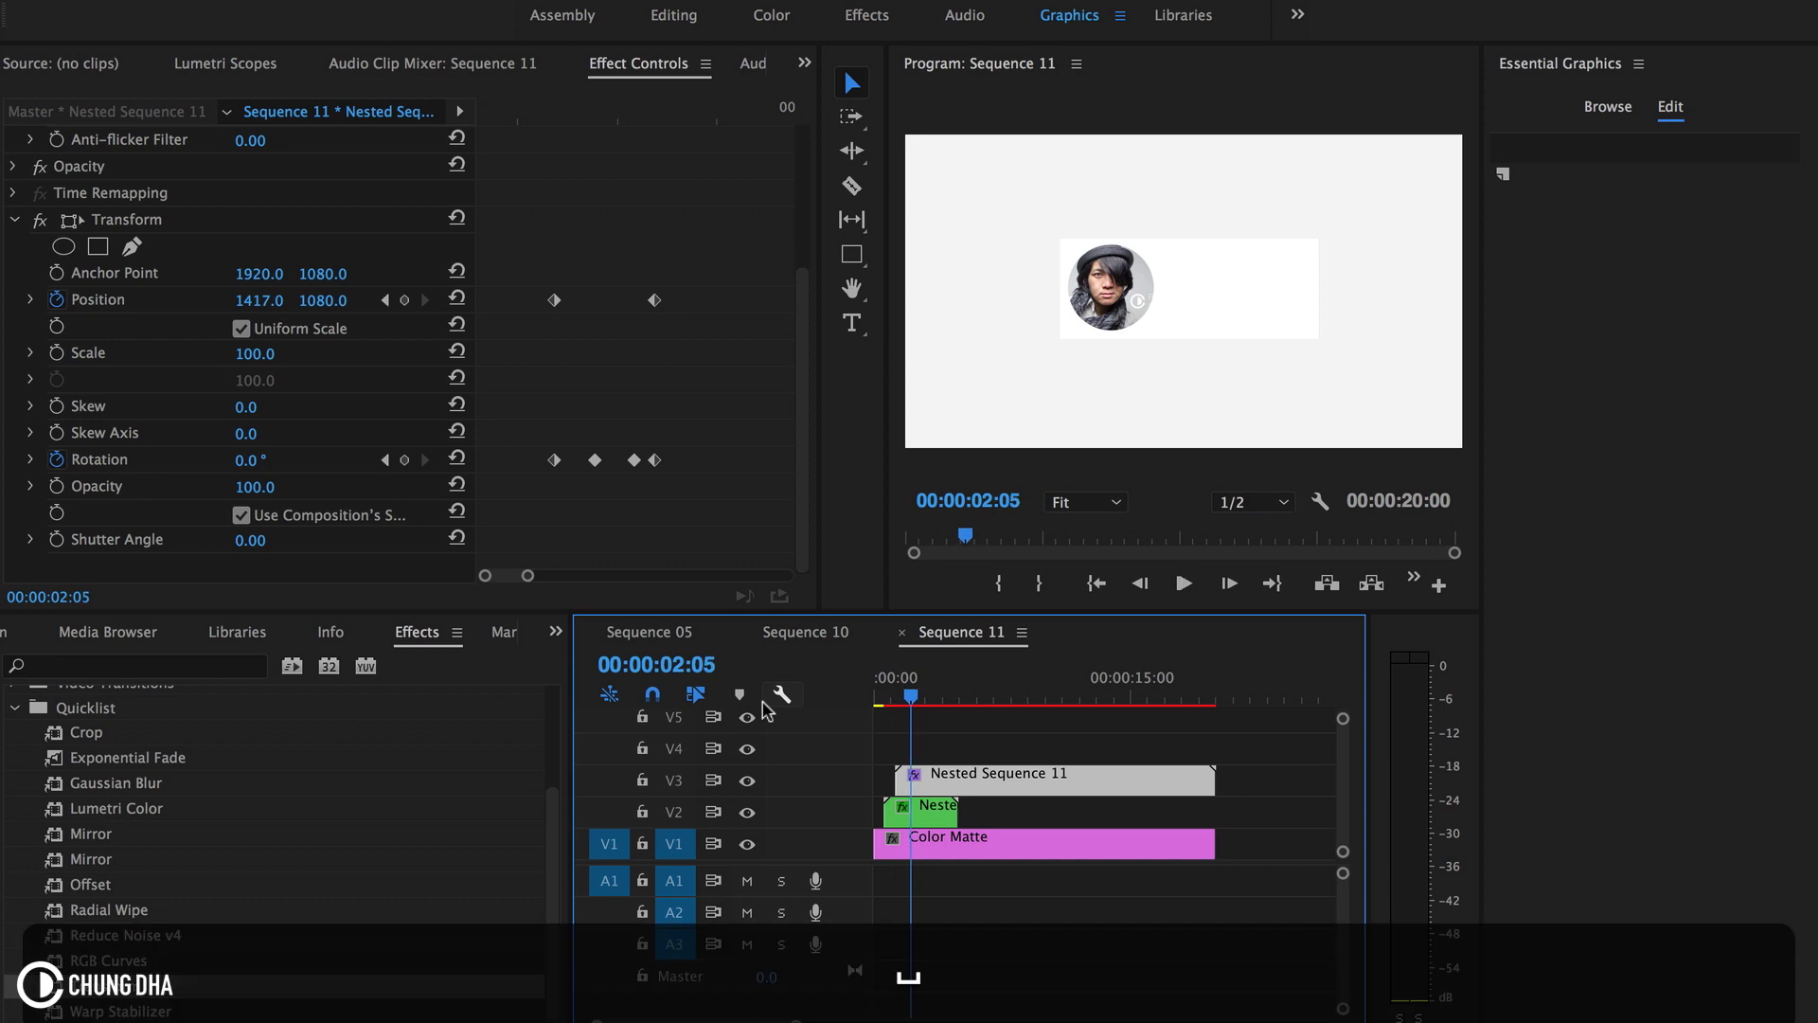
- Open Nested Sequence 11 and apply the Crop effect to the white rectangle's Graphic clip on V3
double_click(967, 785)
click(965, 778)
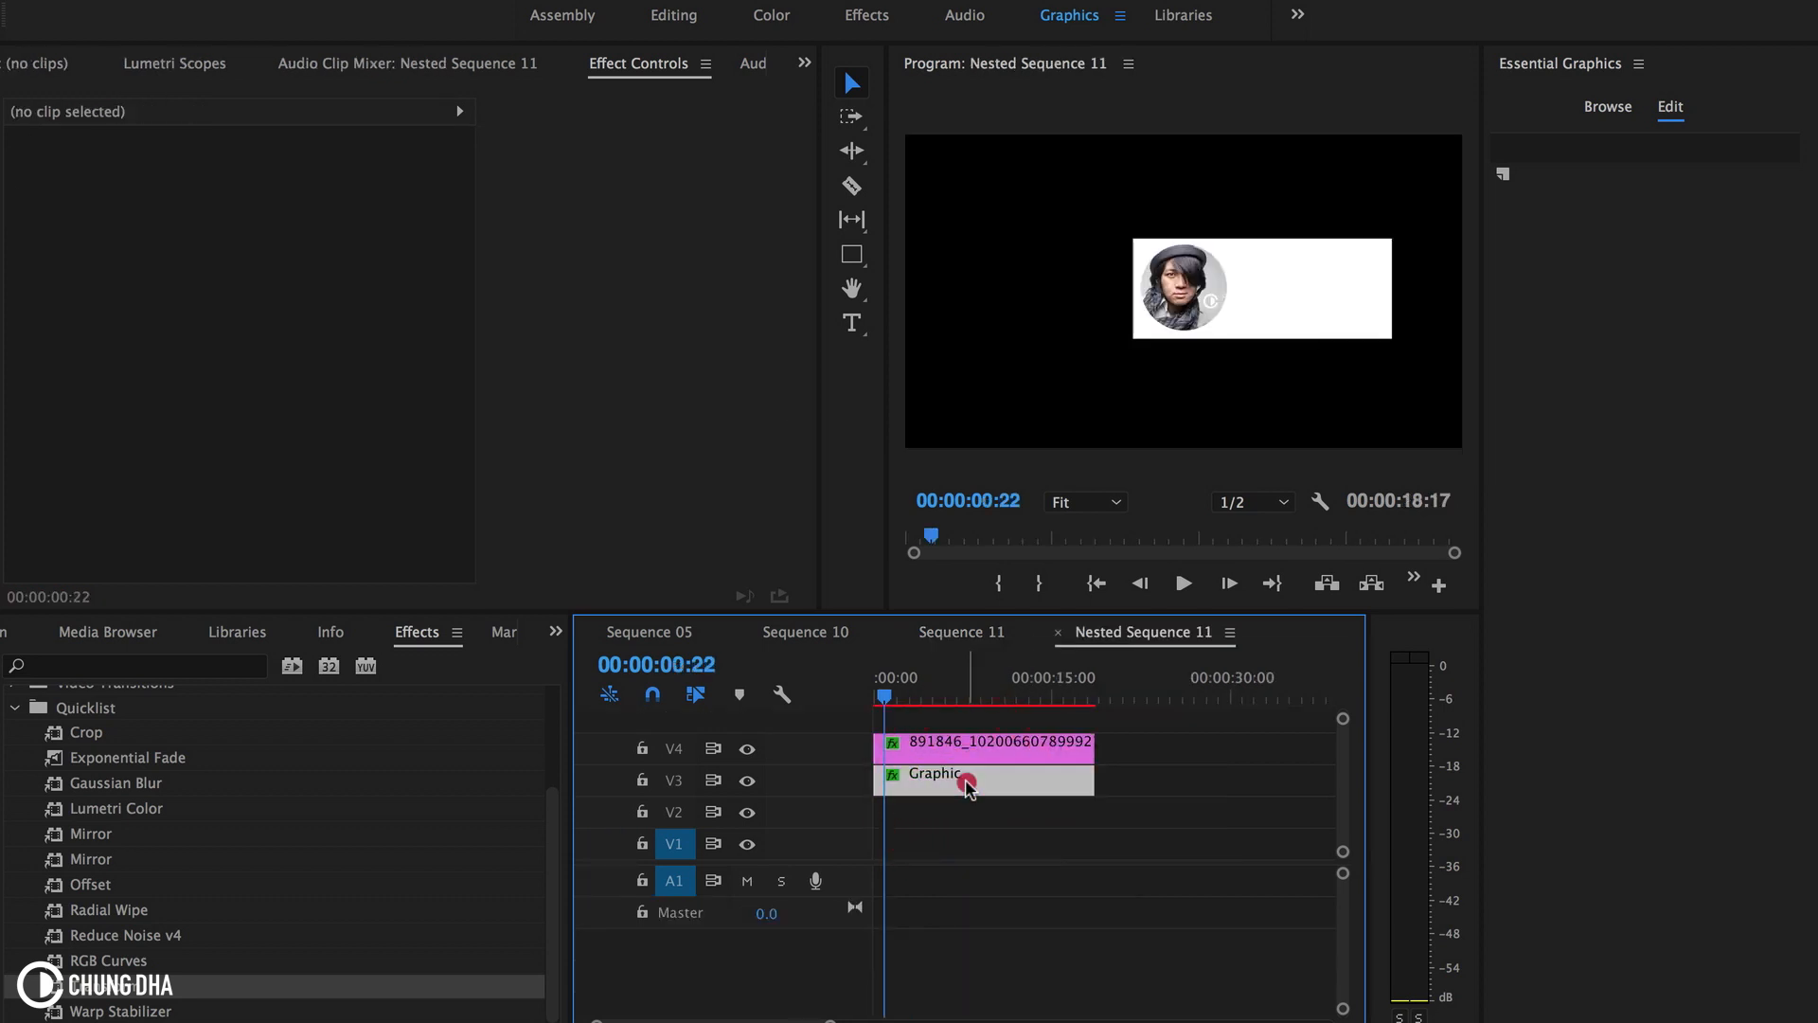
drag(831, 1019, 756, 1020)
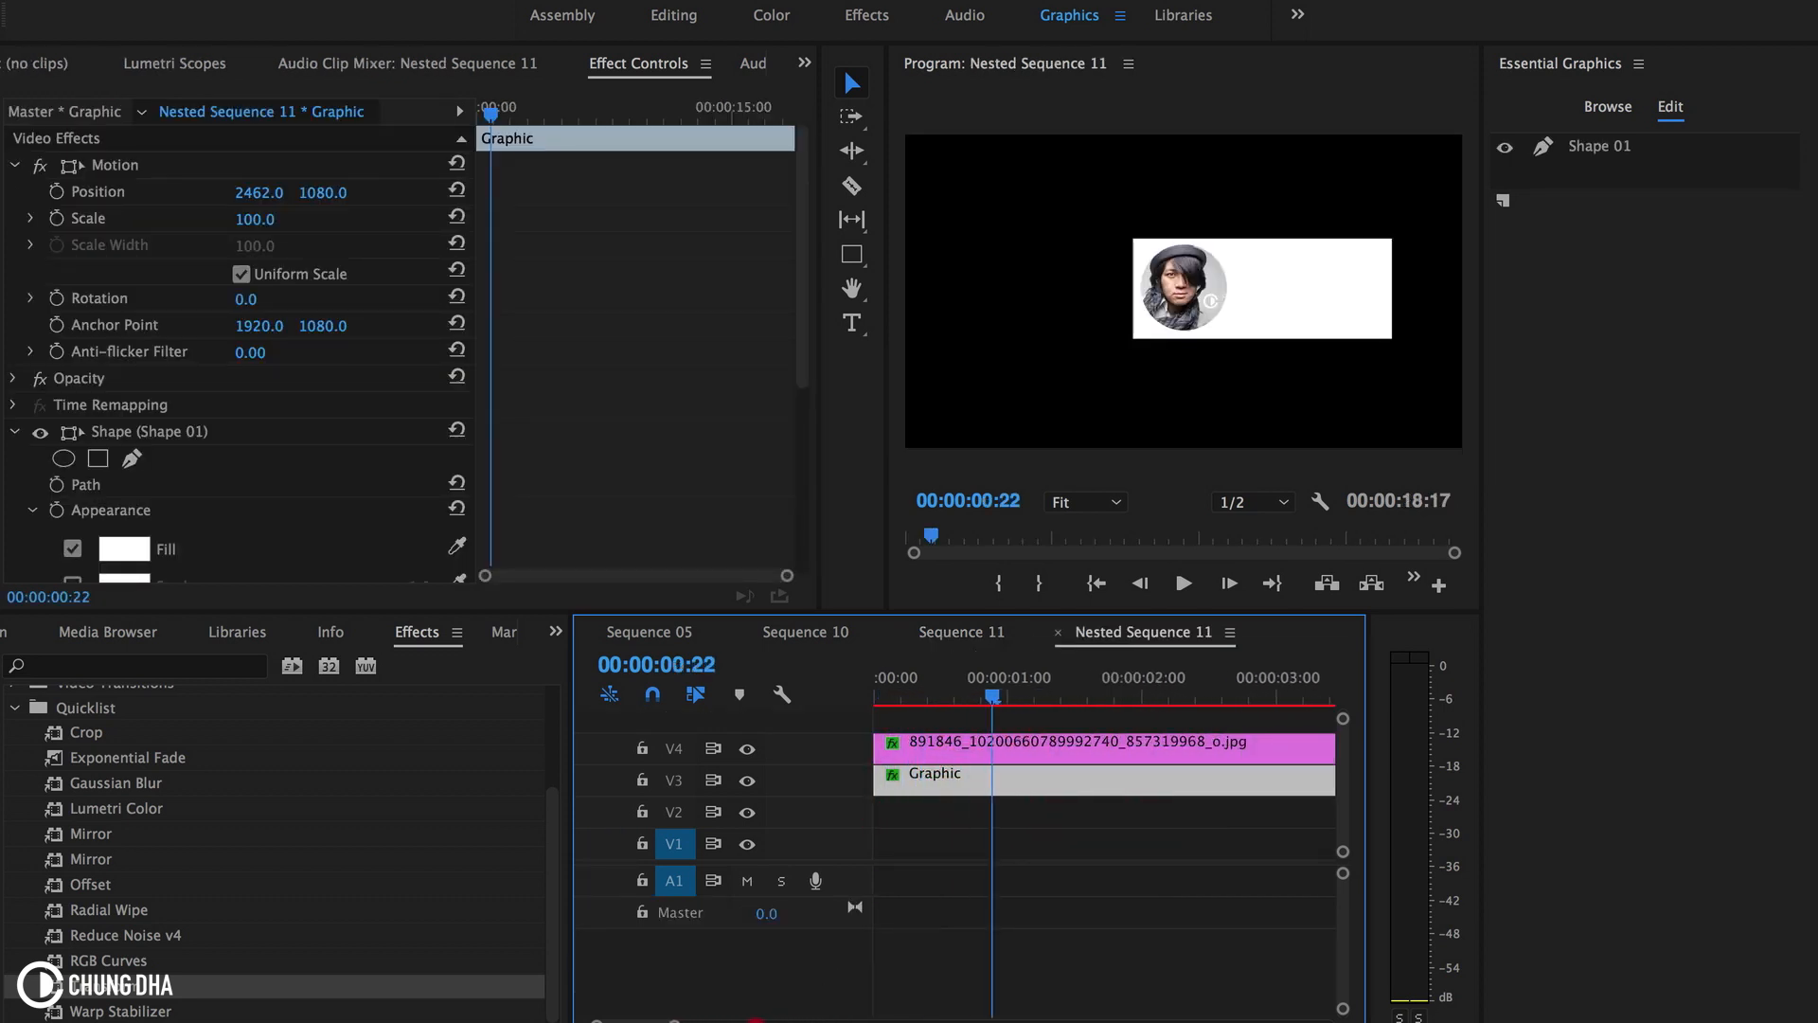
click(1032, 776)
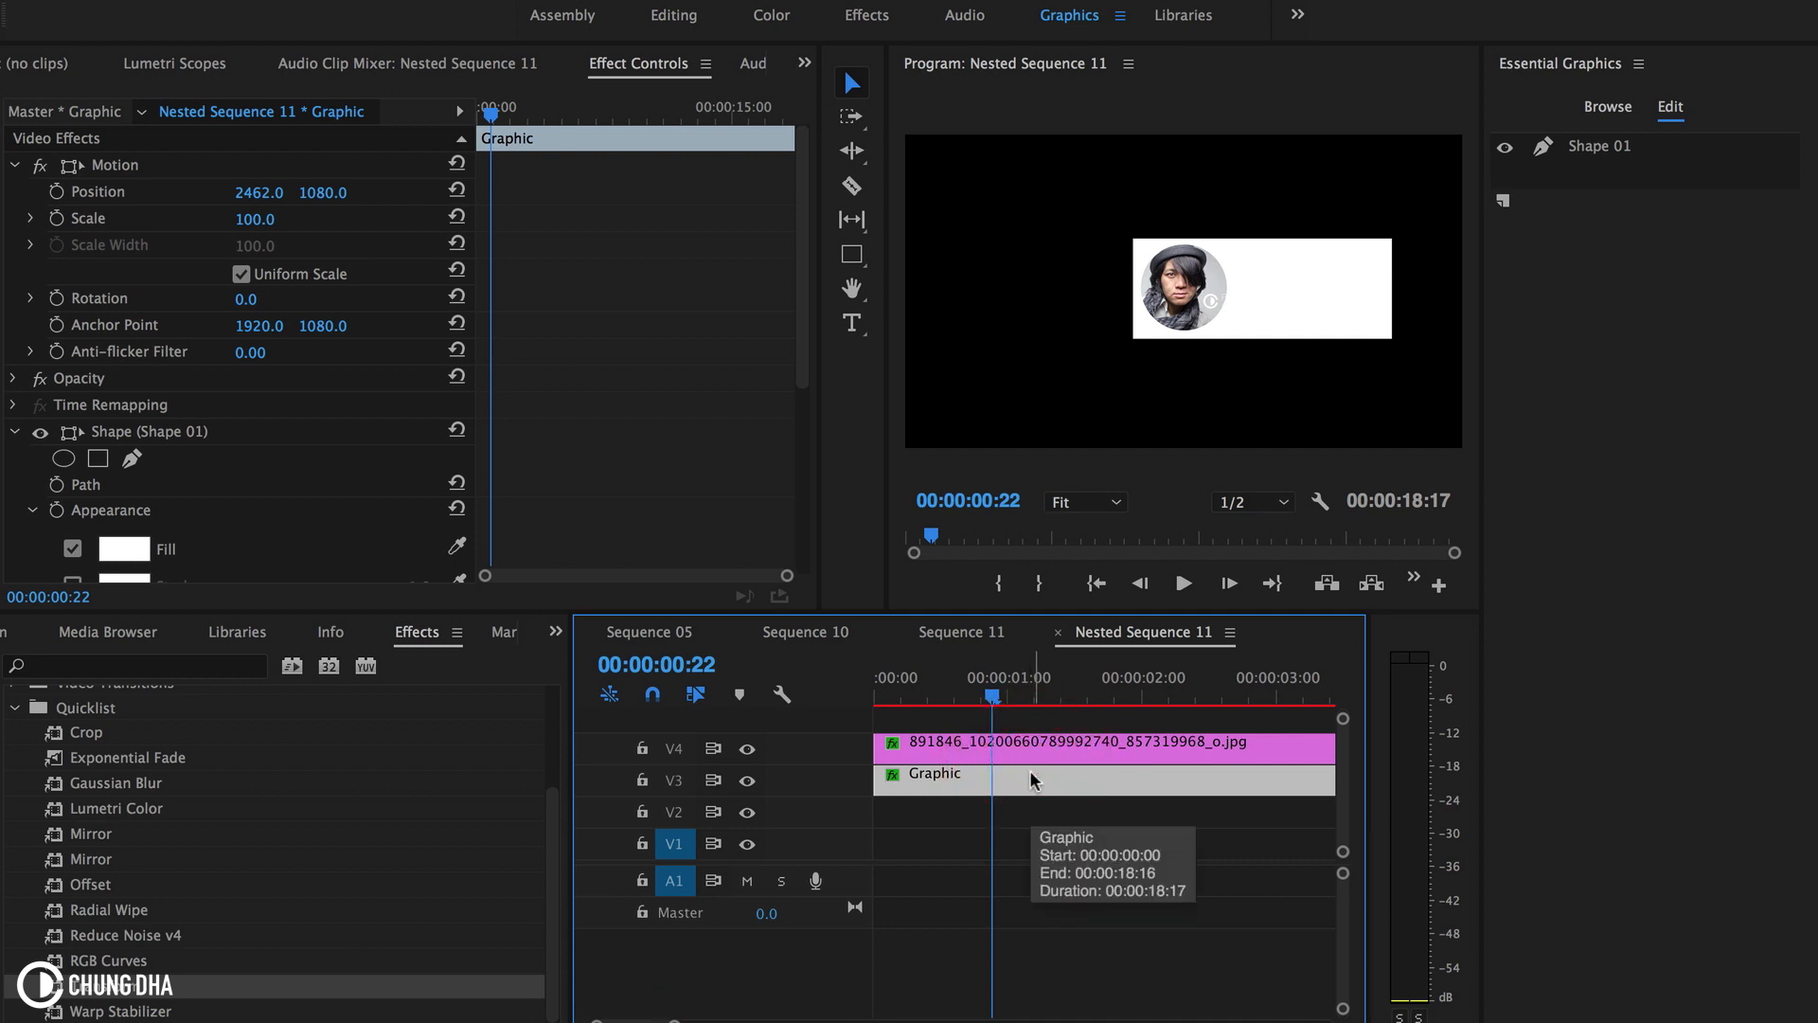
click(1033, 777)
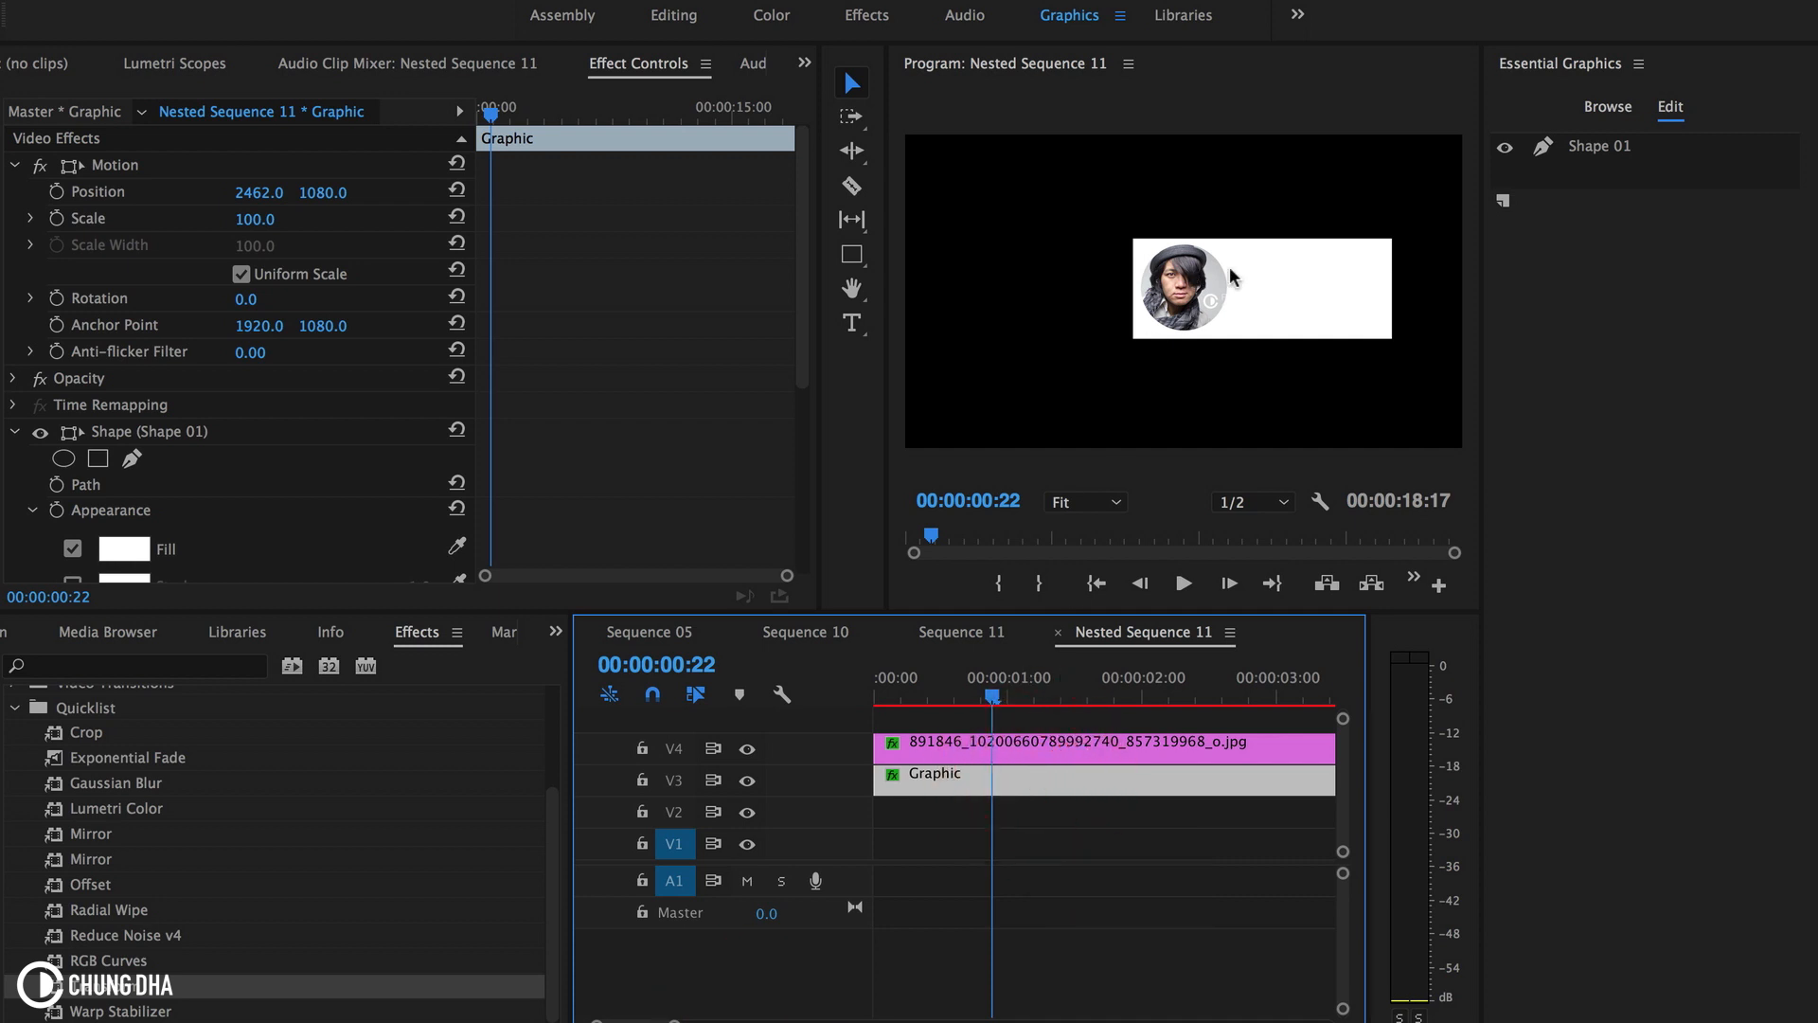
click(979, 792)
scroll(582, 483, down, 5)
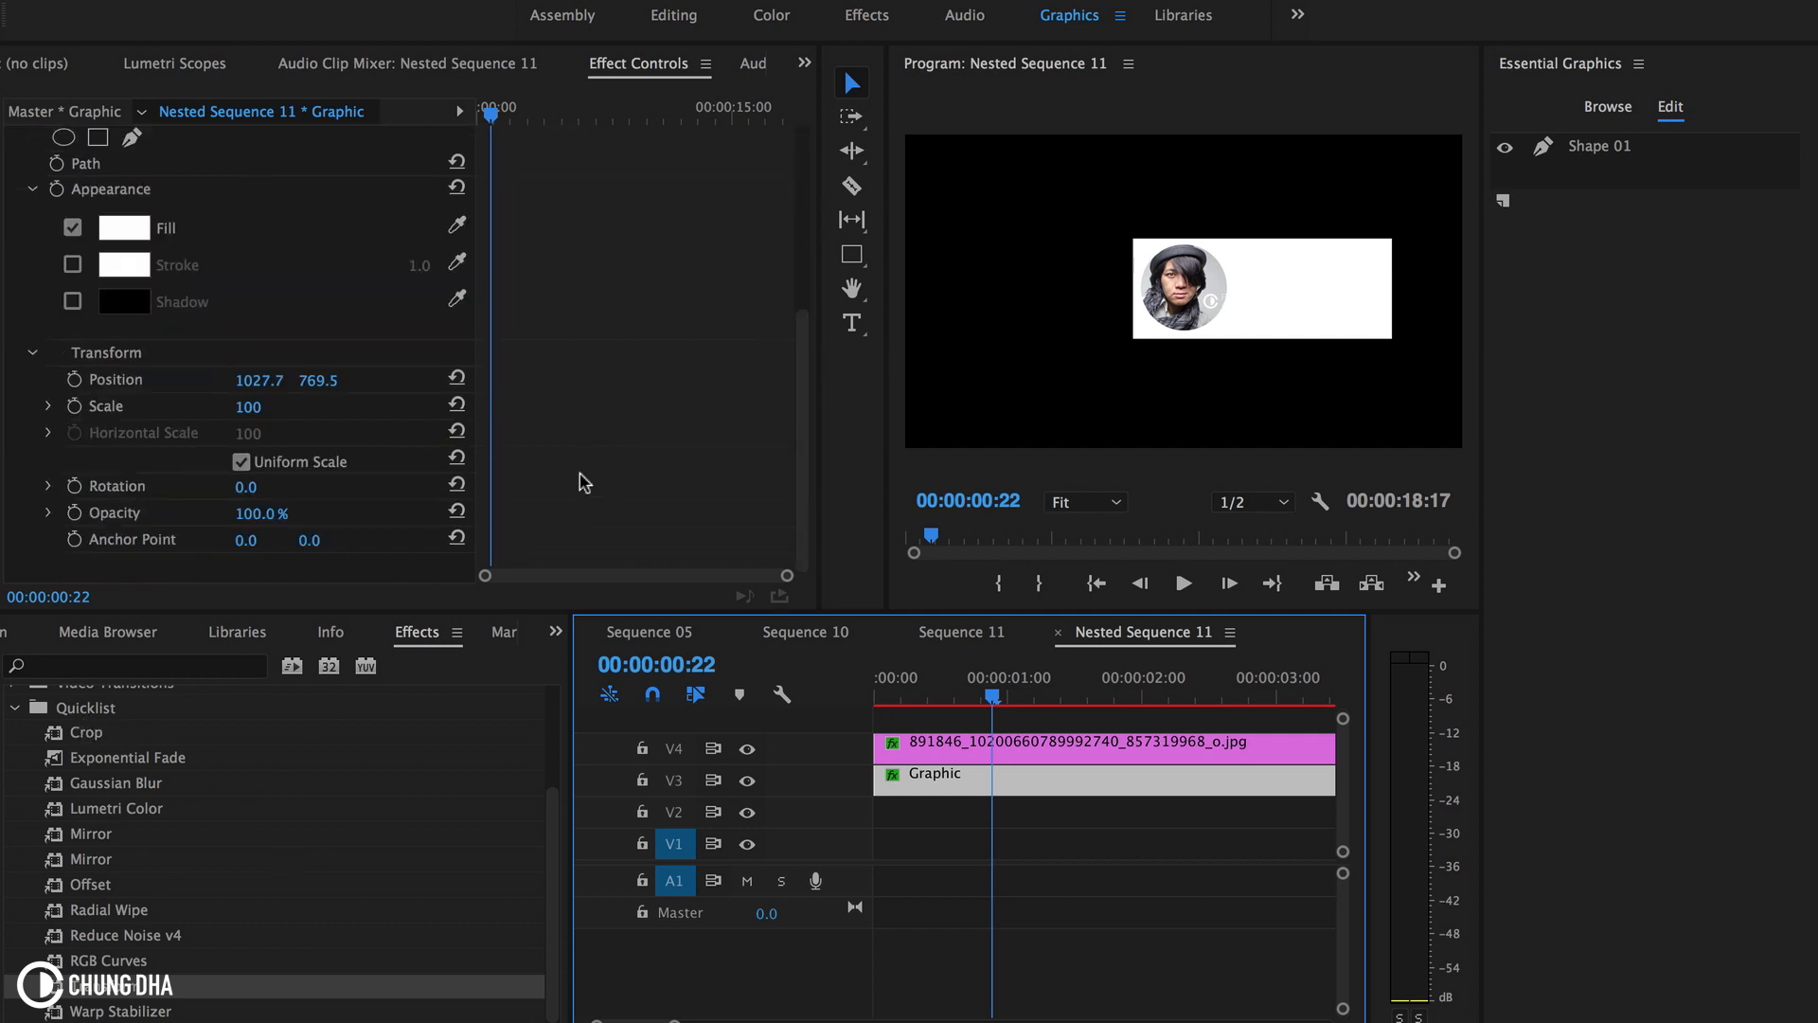
drag(79, 741, 268, 565)
scroll(649, 423, down, 3)
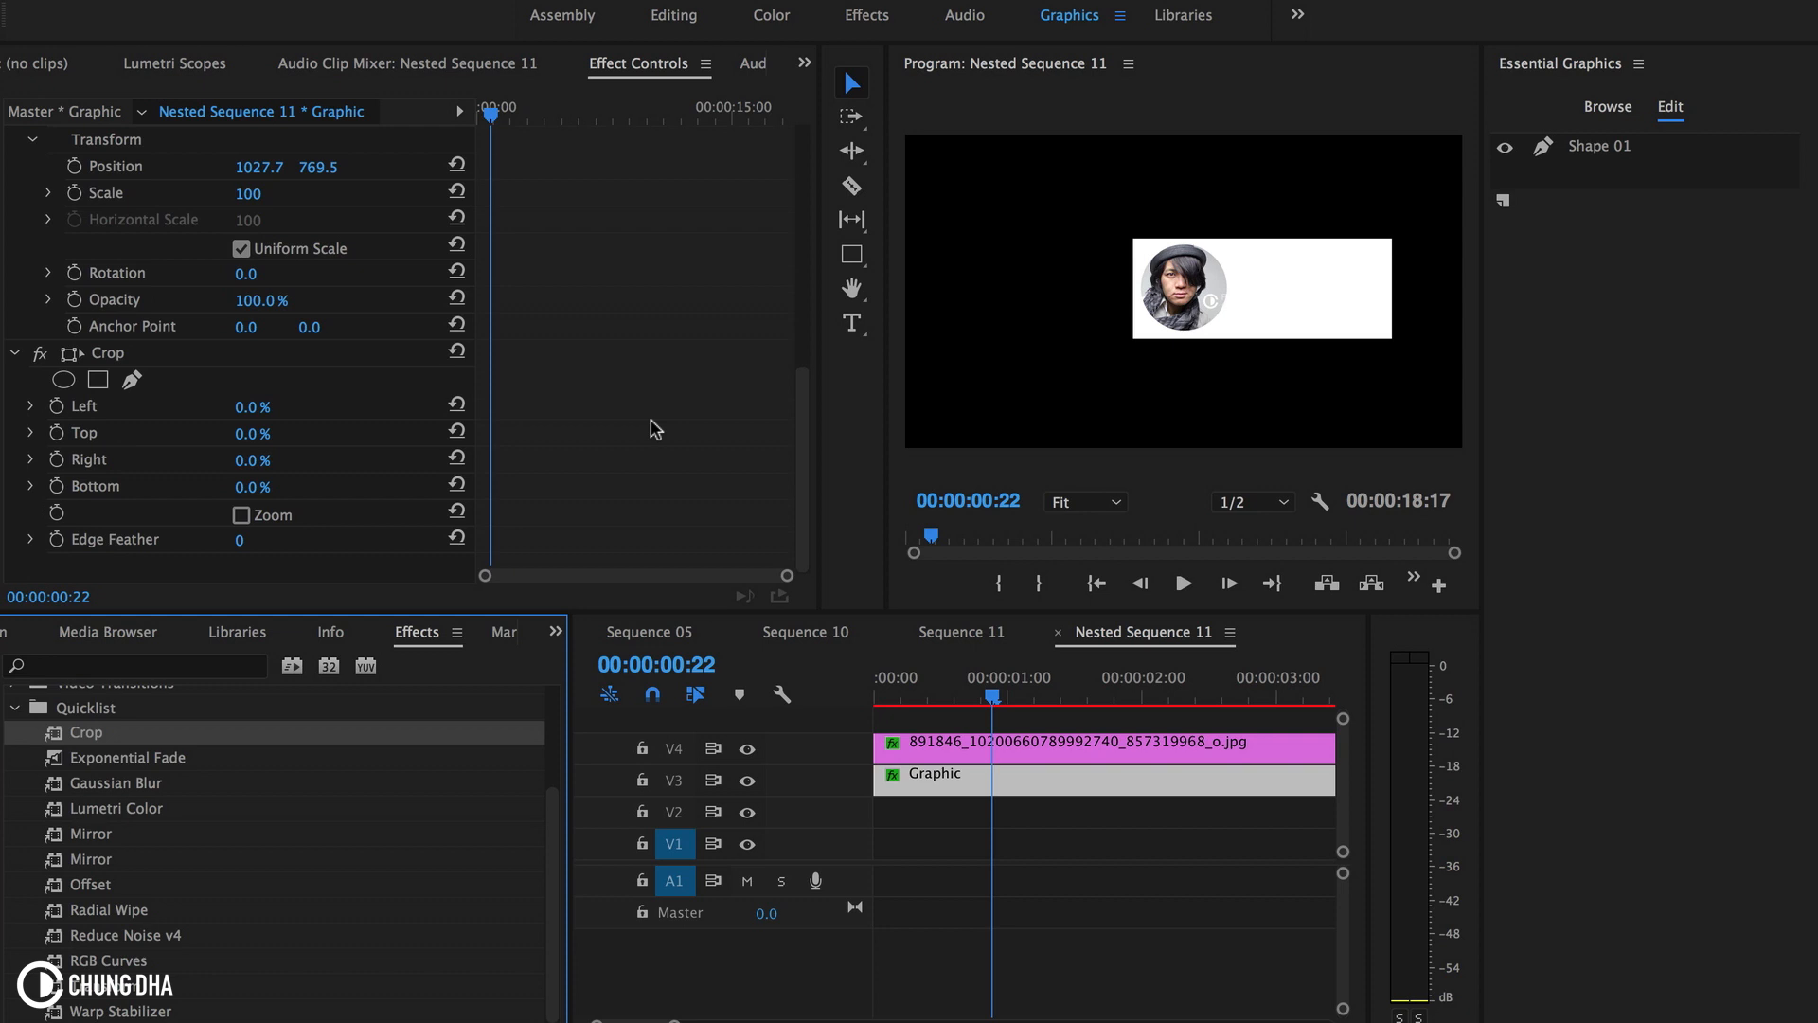
- Add Crop Top and Bottom keyframes of 0.0% to the Graphic clip at 00:00:00:22
click(57, 432)
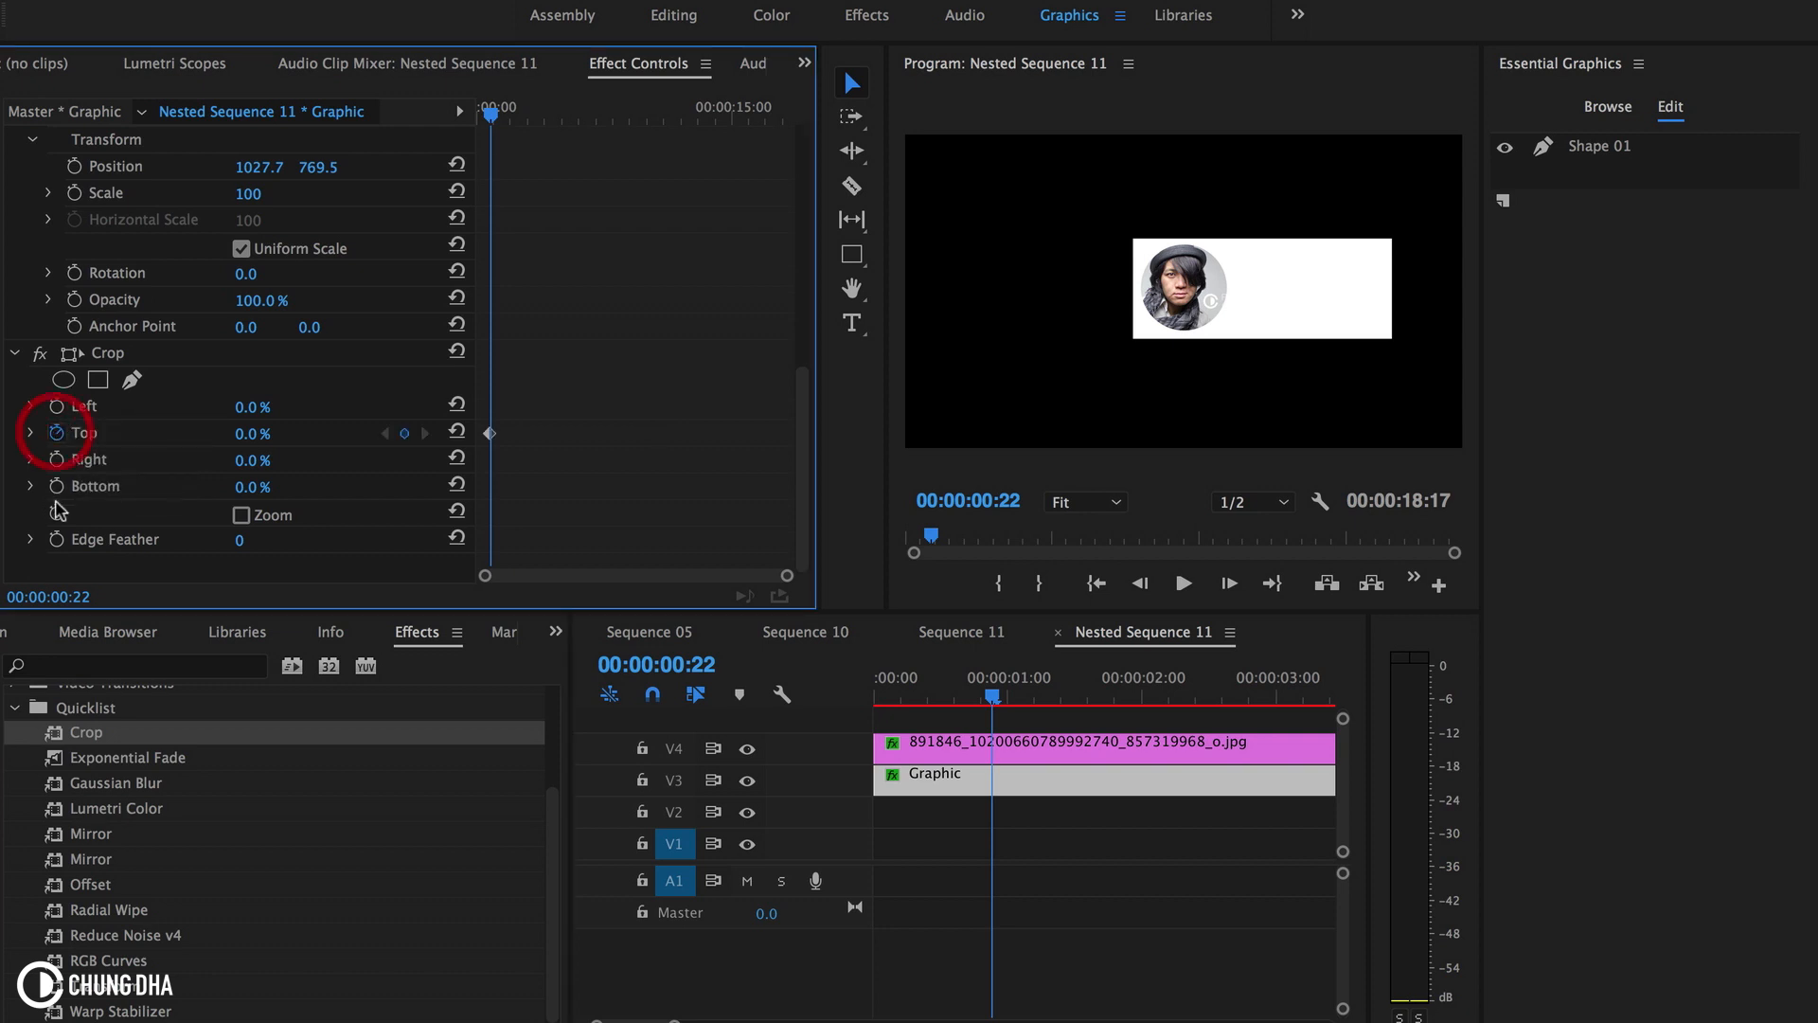
click(57, 486)
drag(806, 572, 597, 574)
- Add Crop Top and Bottom keyframes of 50.0% to the Graphic clip at 00:00:00:17
click(593, 116)
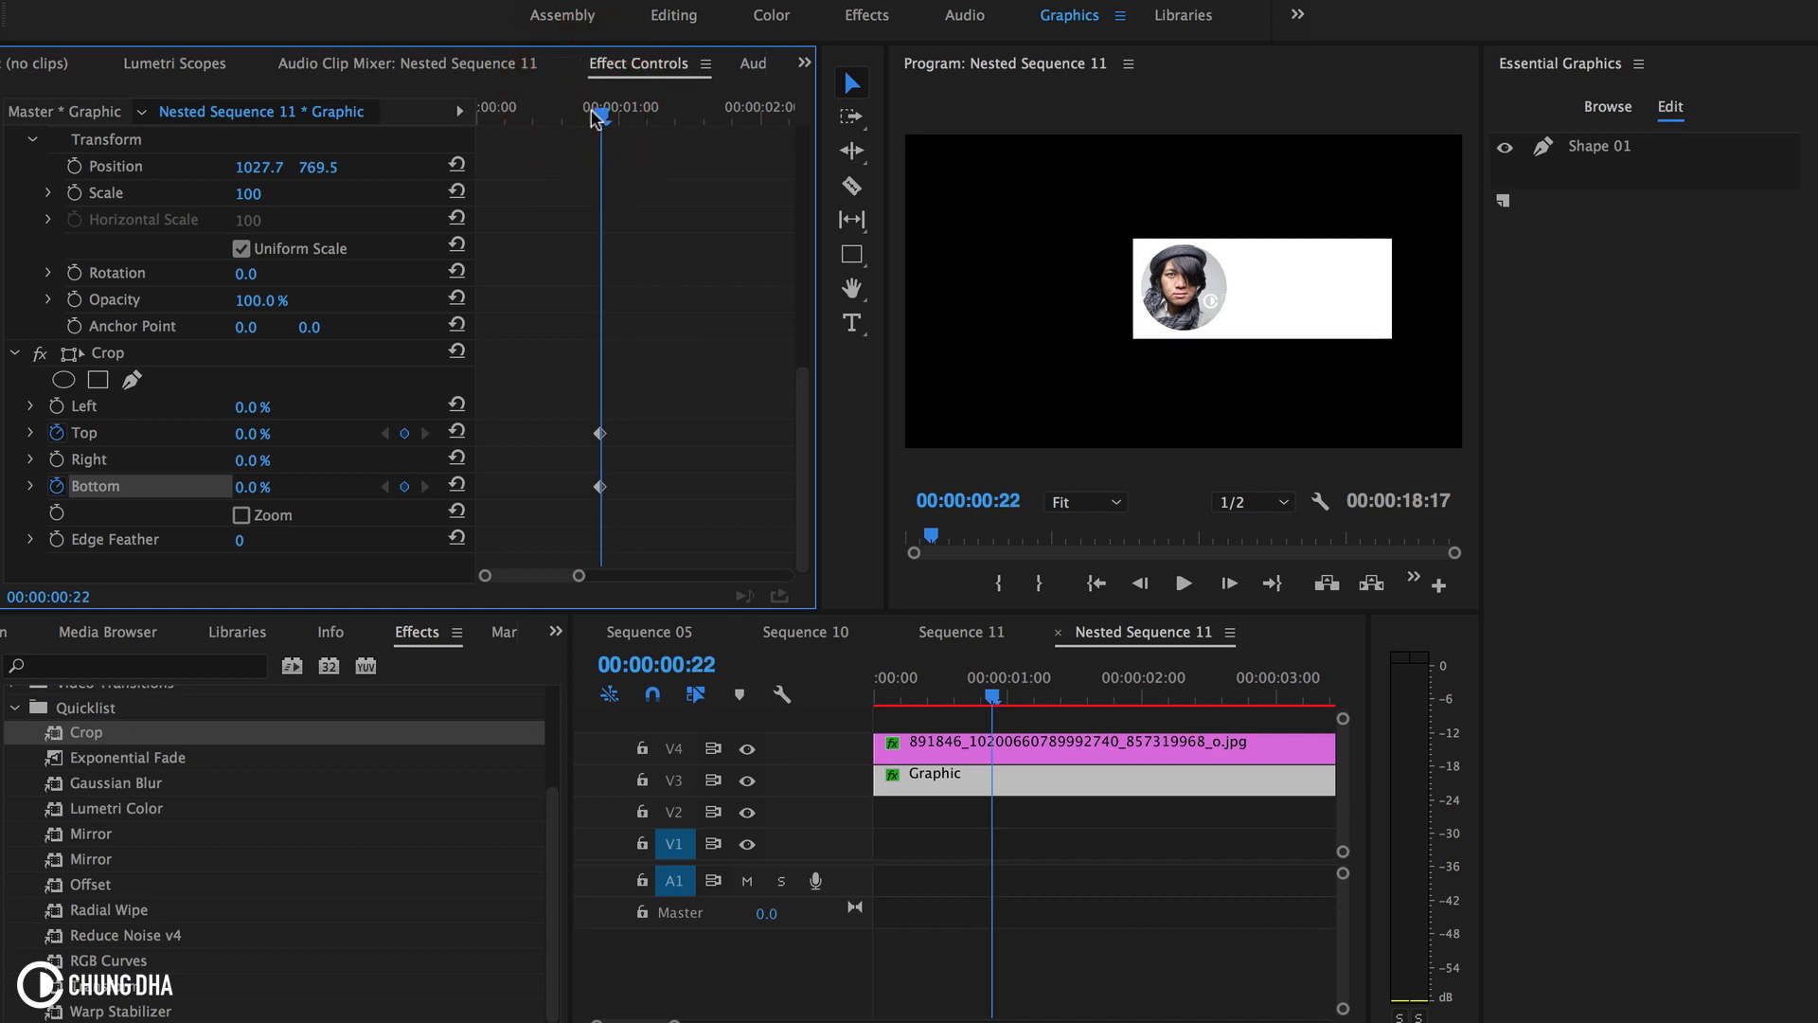
key(Left)
key(Left)
key(Left)
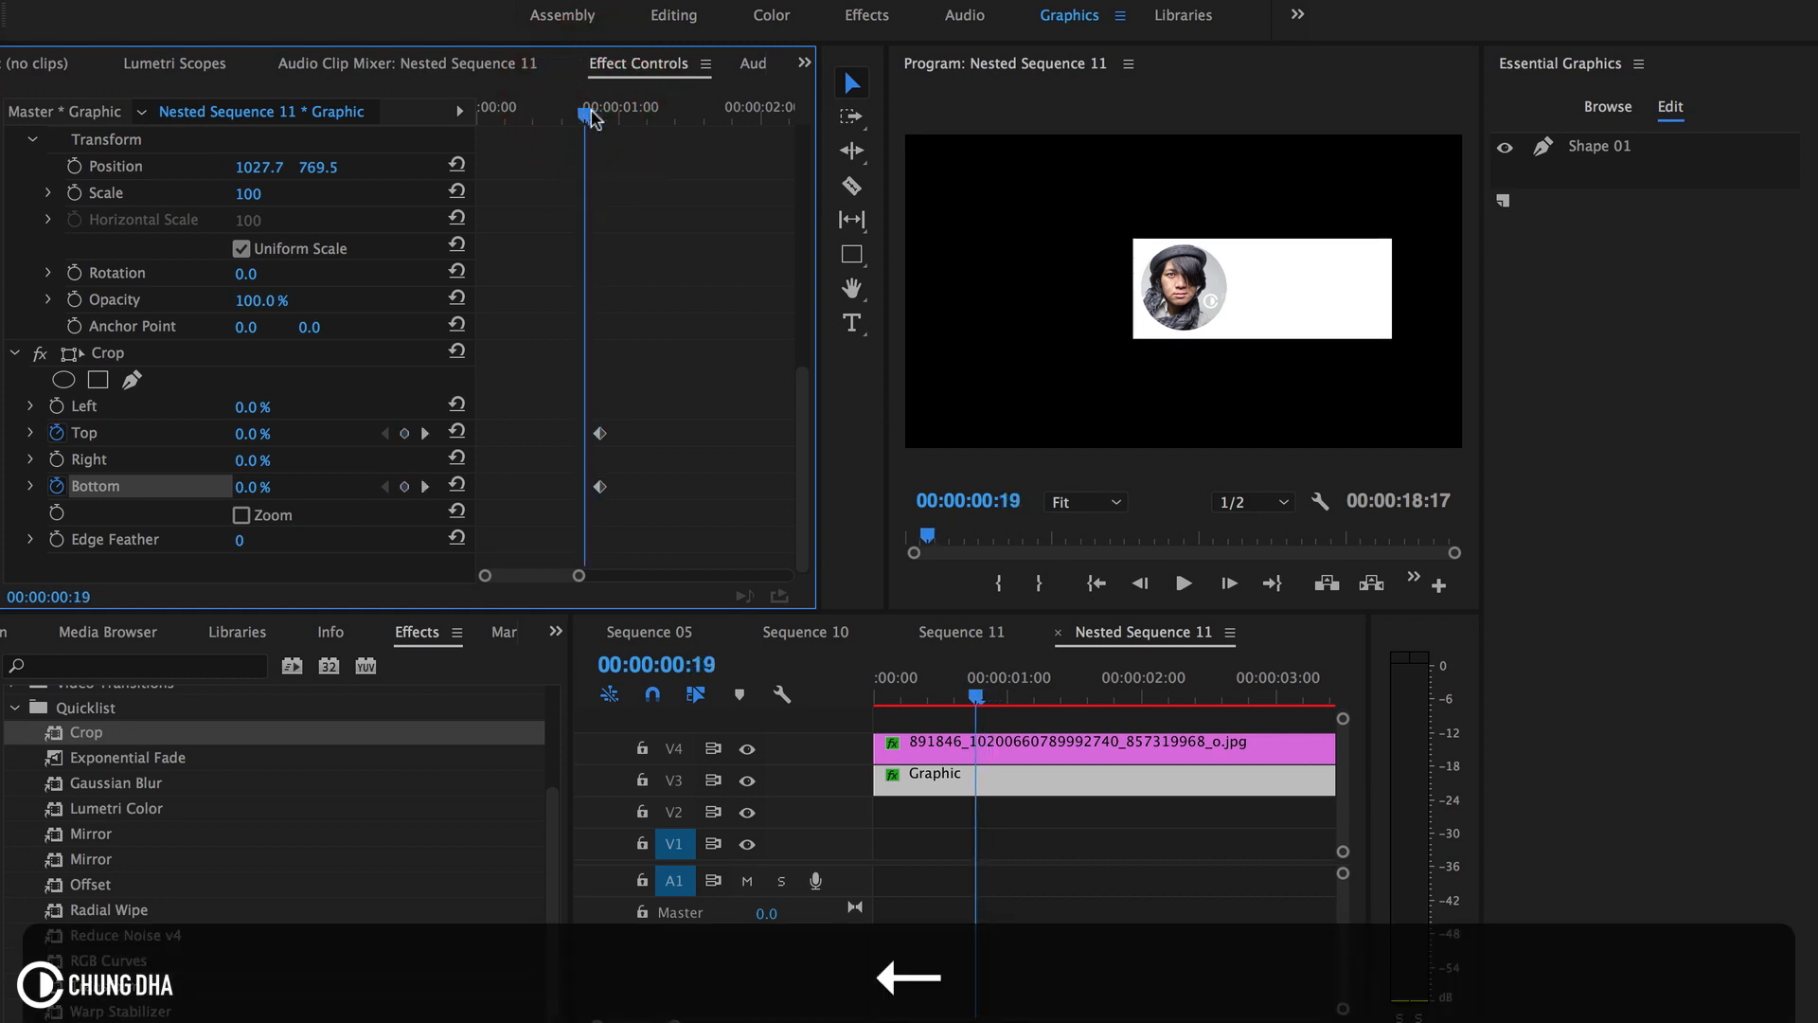
key(shift+Right)
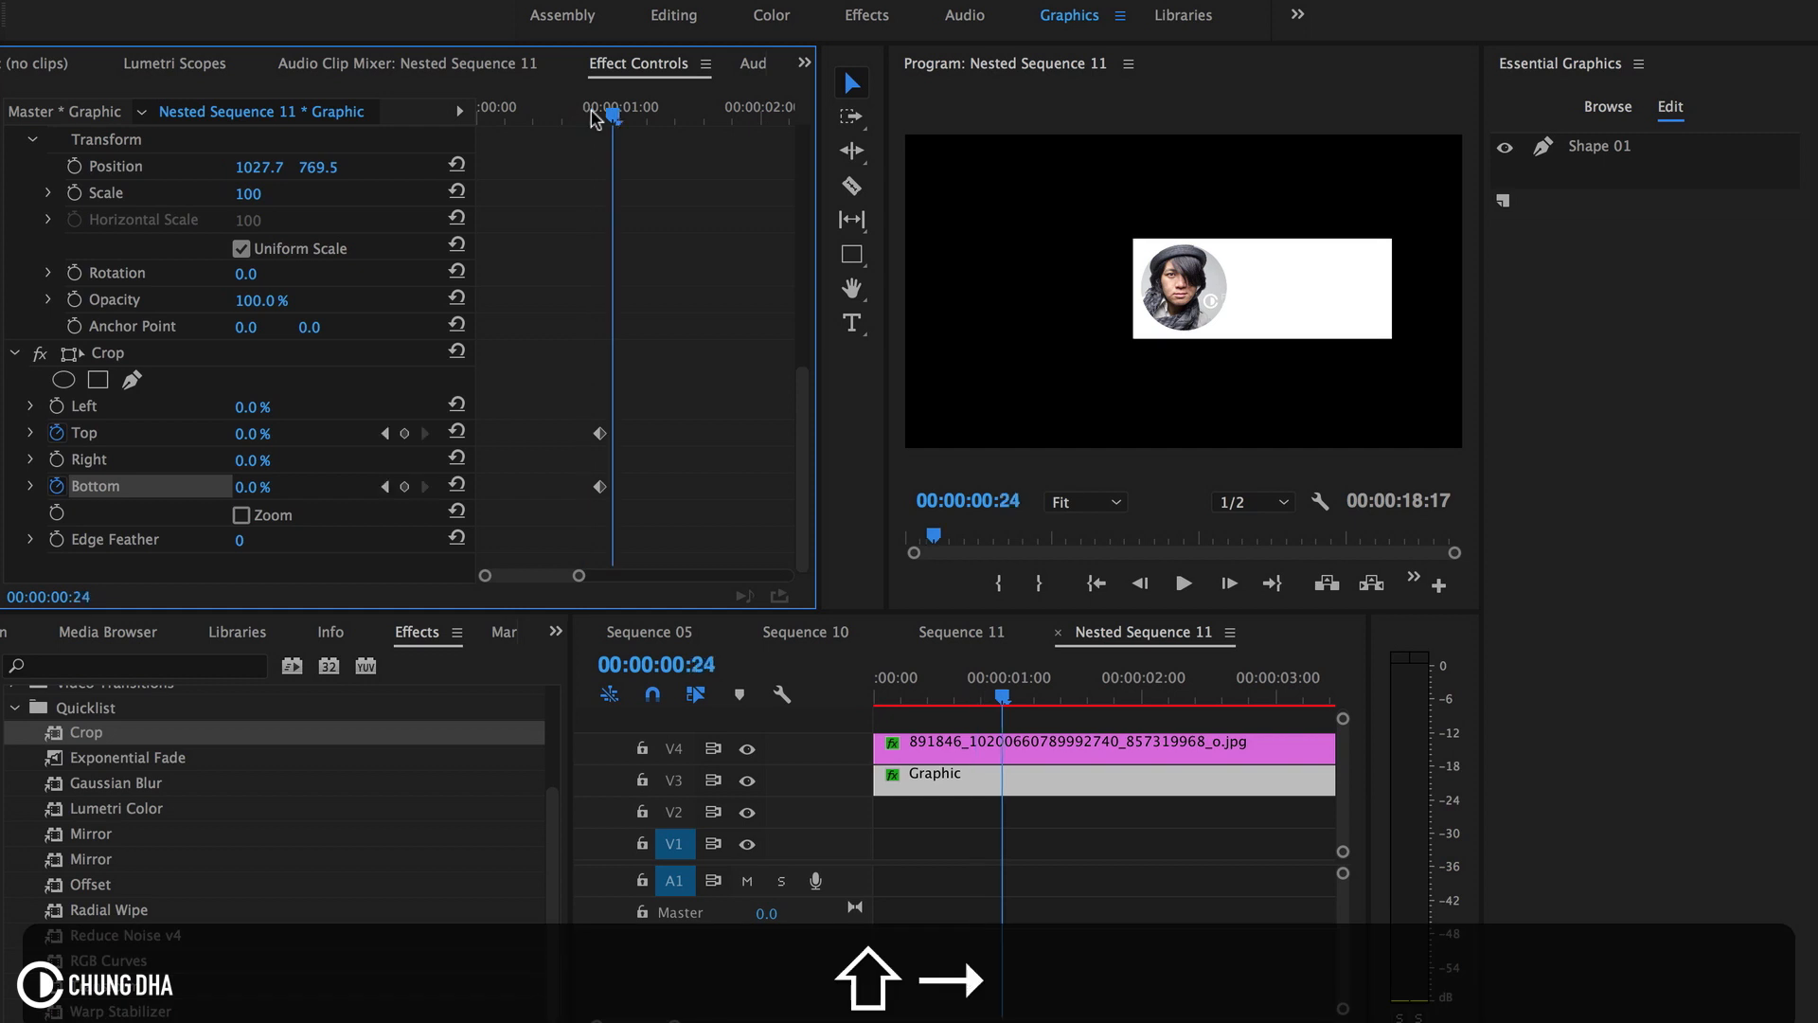
key(shift+Left)
key(shift+Left)
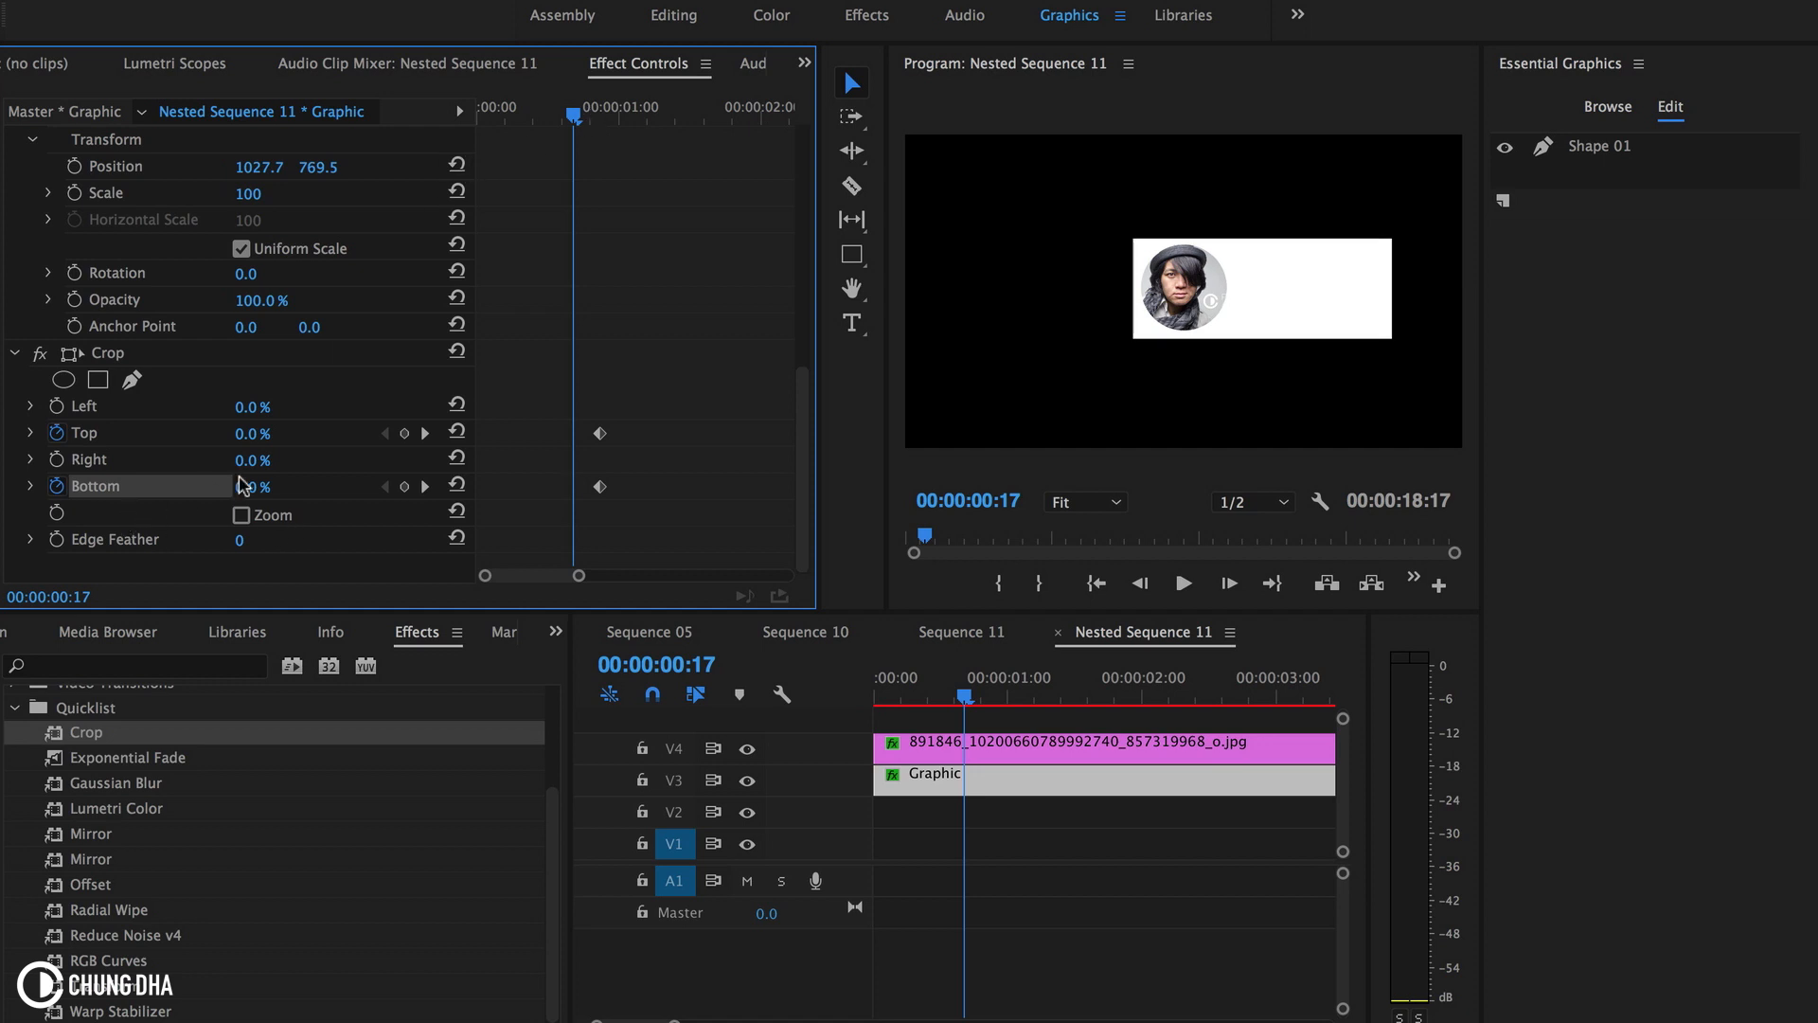
click(267, 432)
text(50)
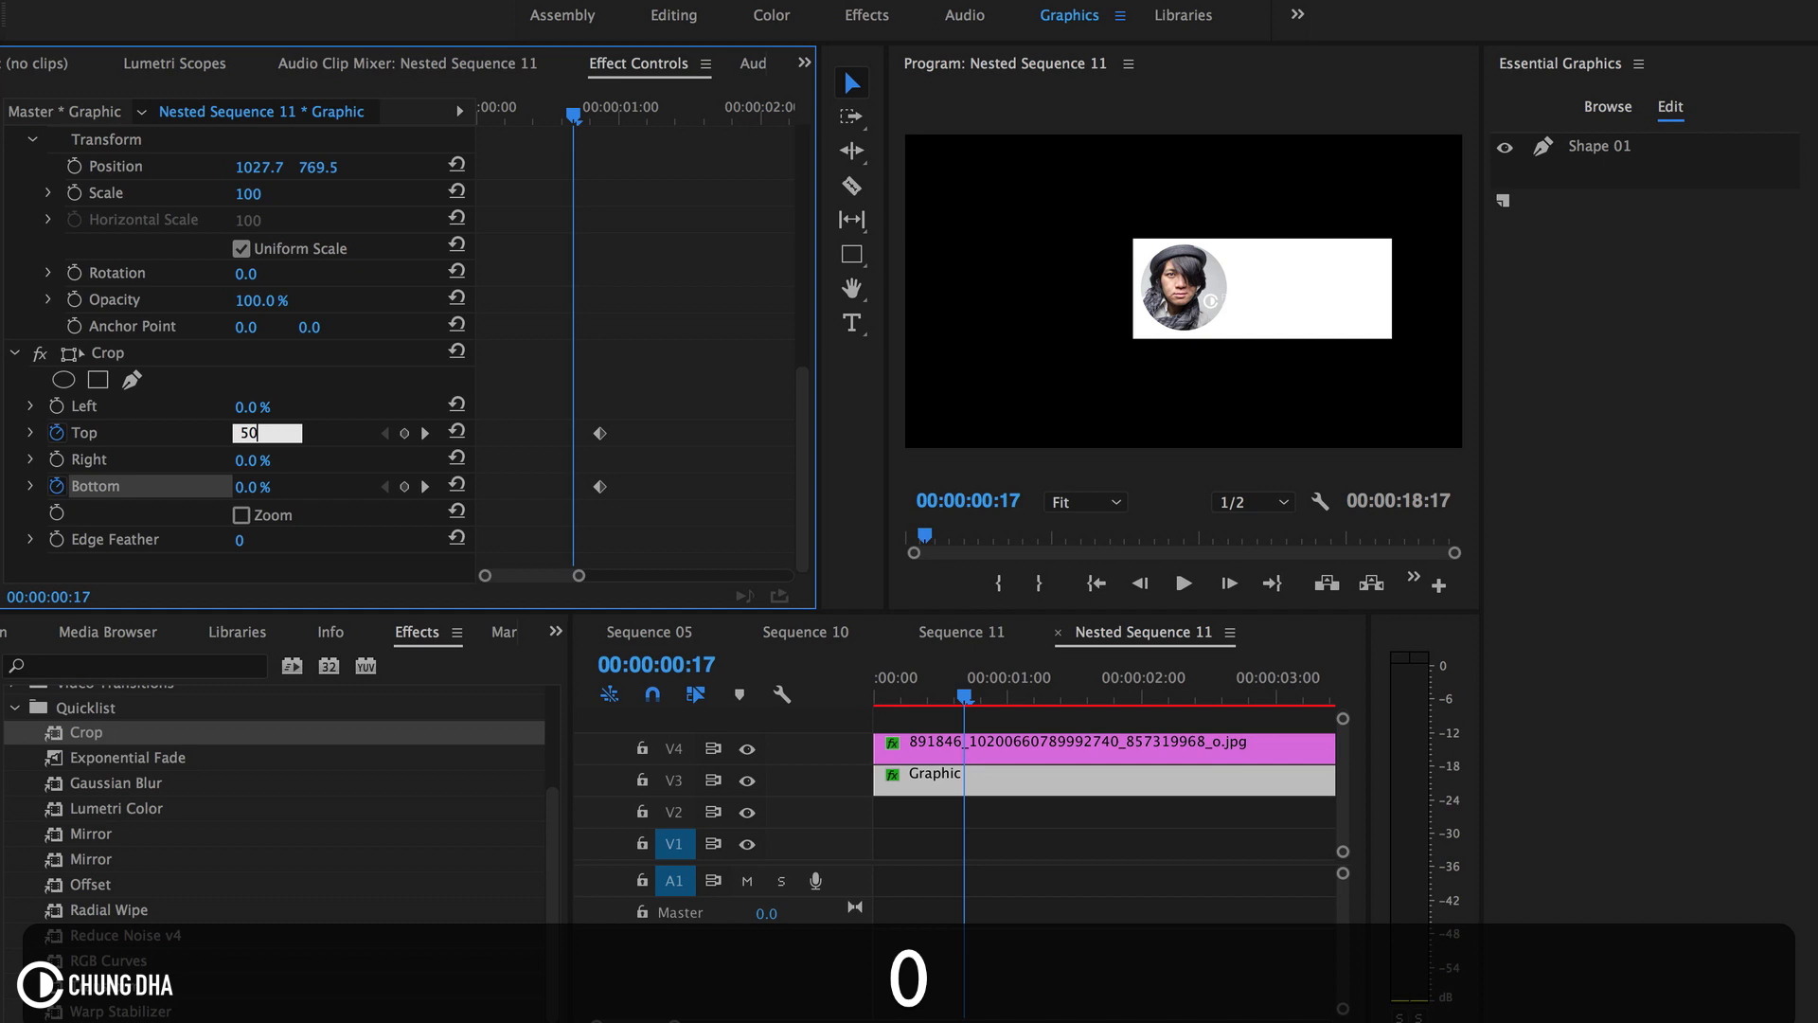
click(267, 485)
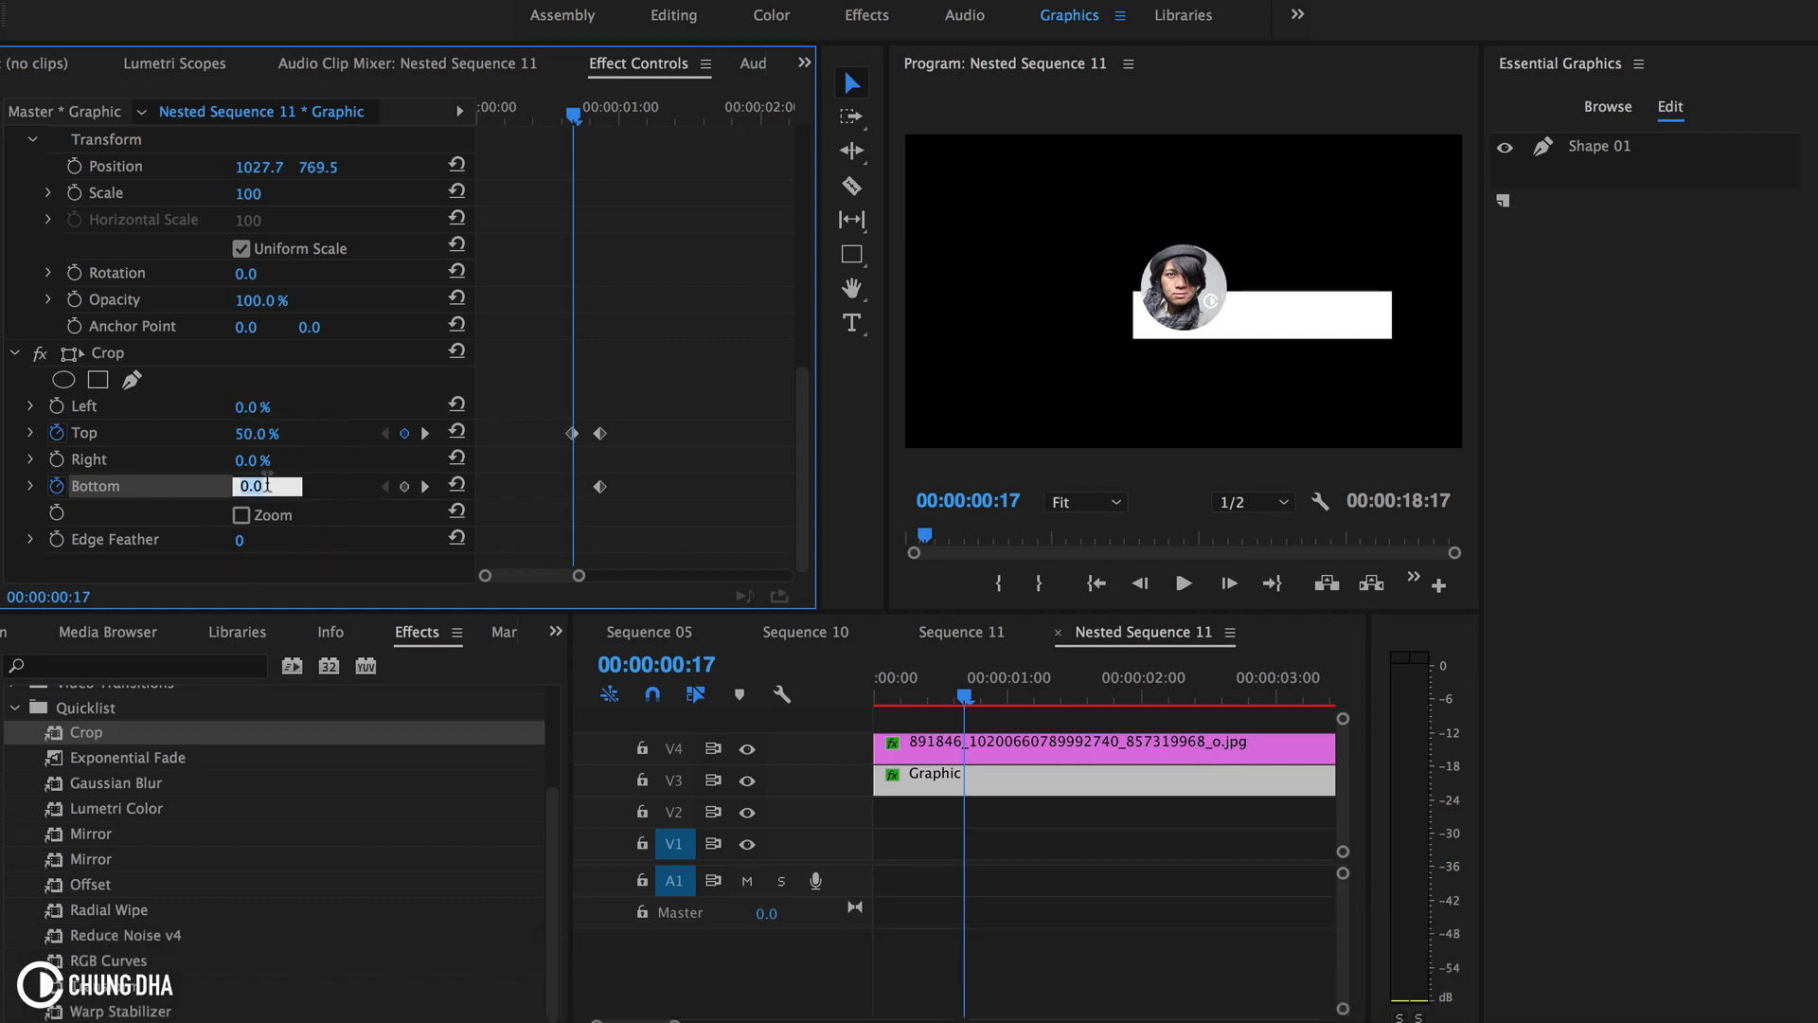
text(50)
key(Return)
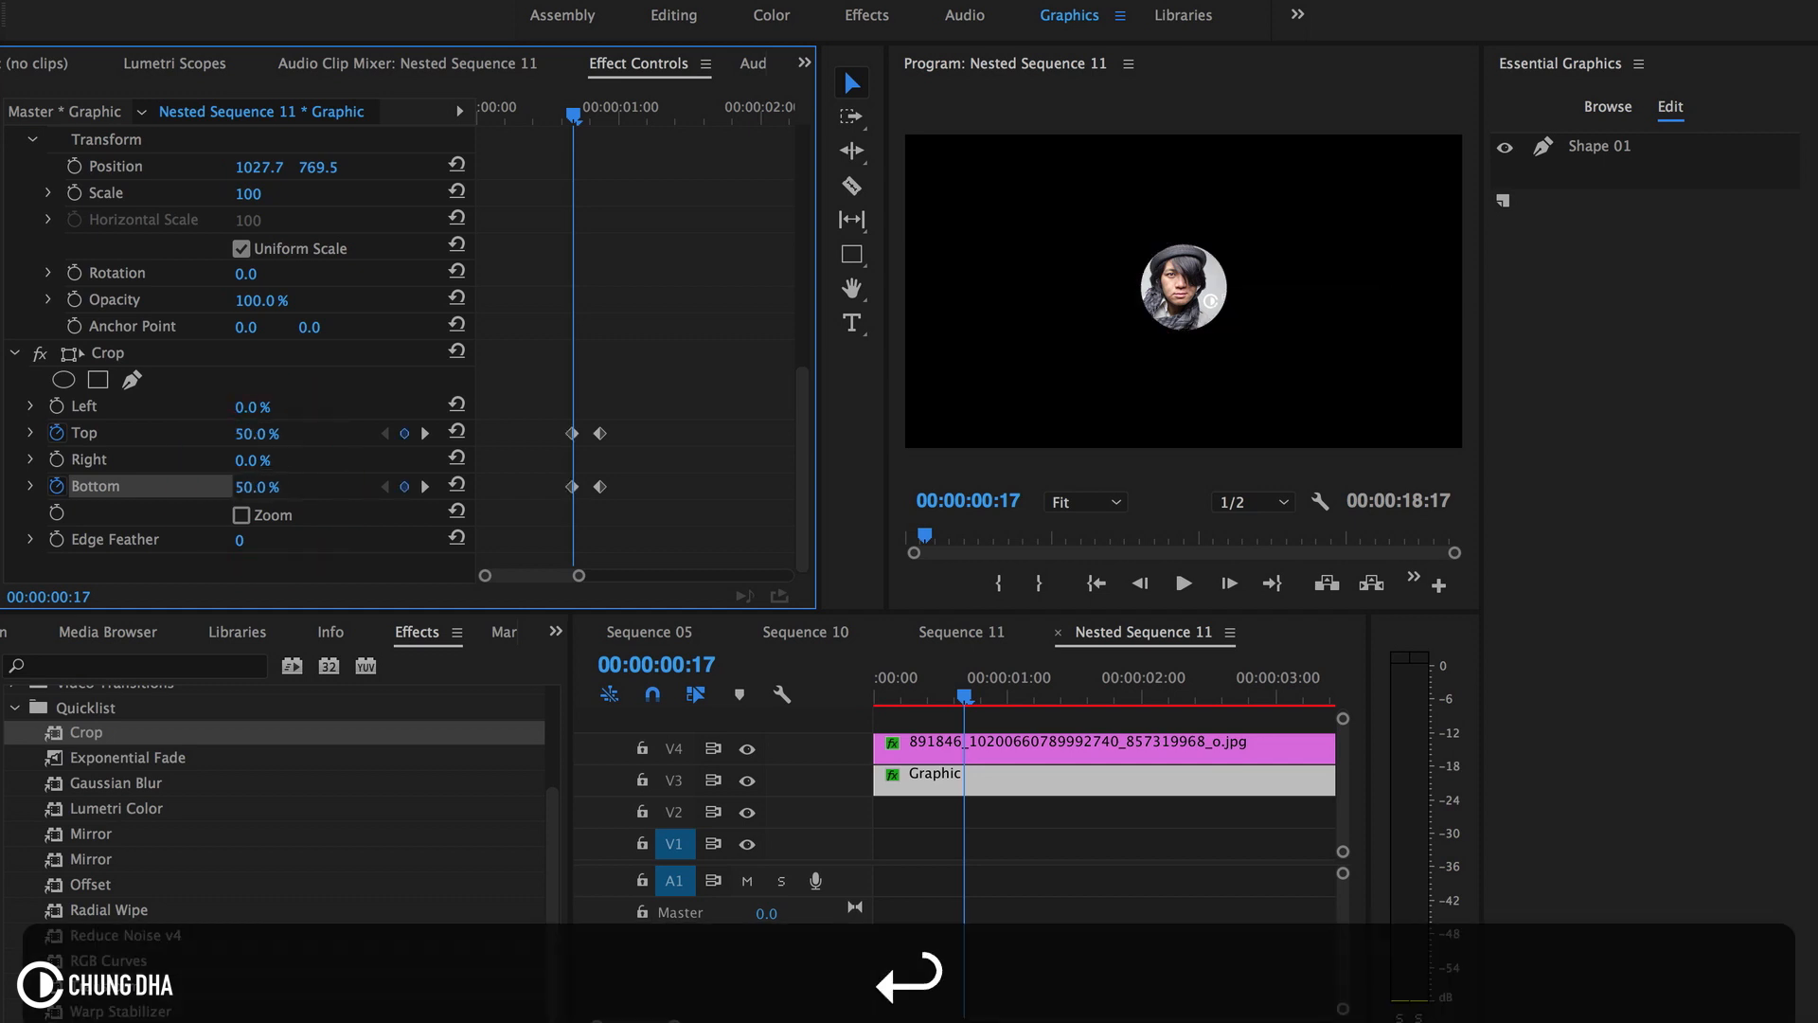
- Return to Sequence 11 and play the animation with the cropped rectangle from the beginning
click(976, 632)
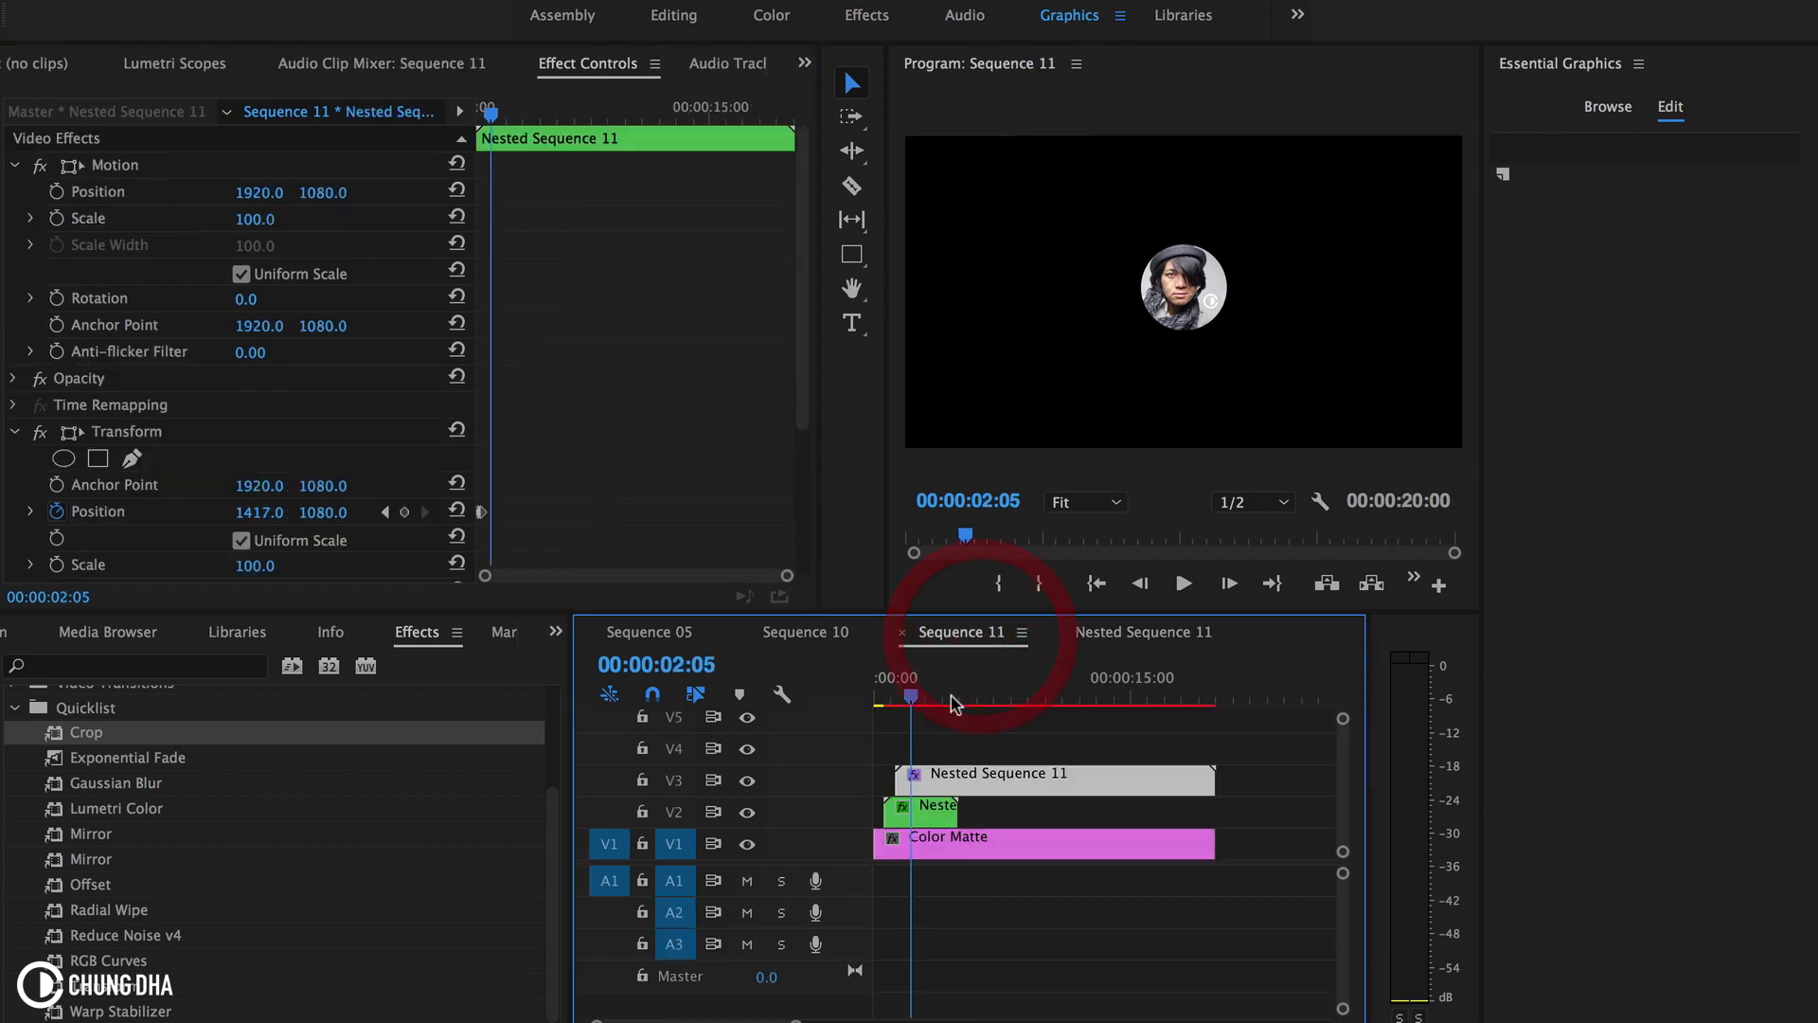
drag(911, 684, 877, 684)
key(space)
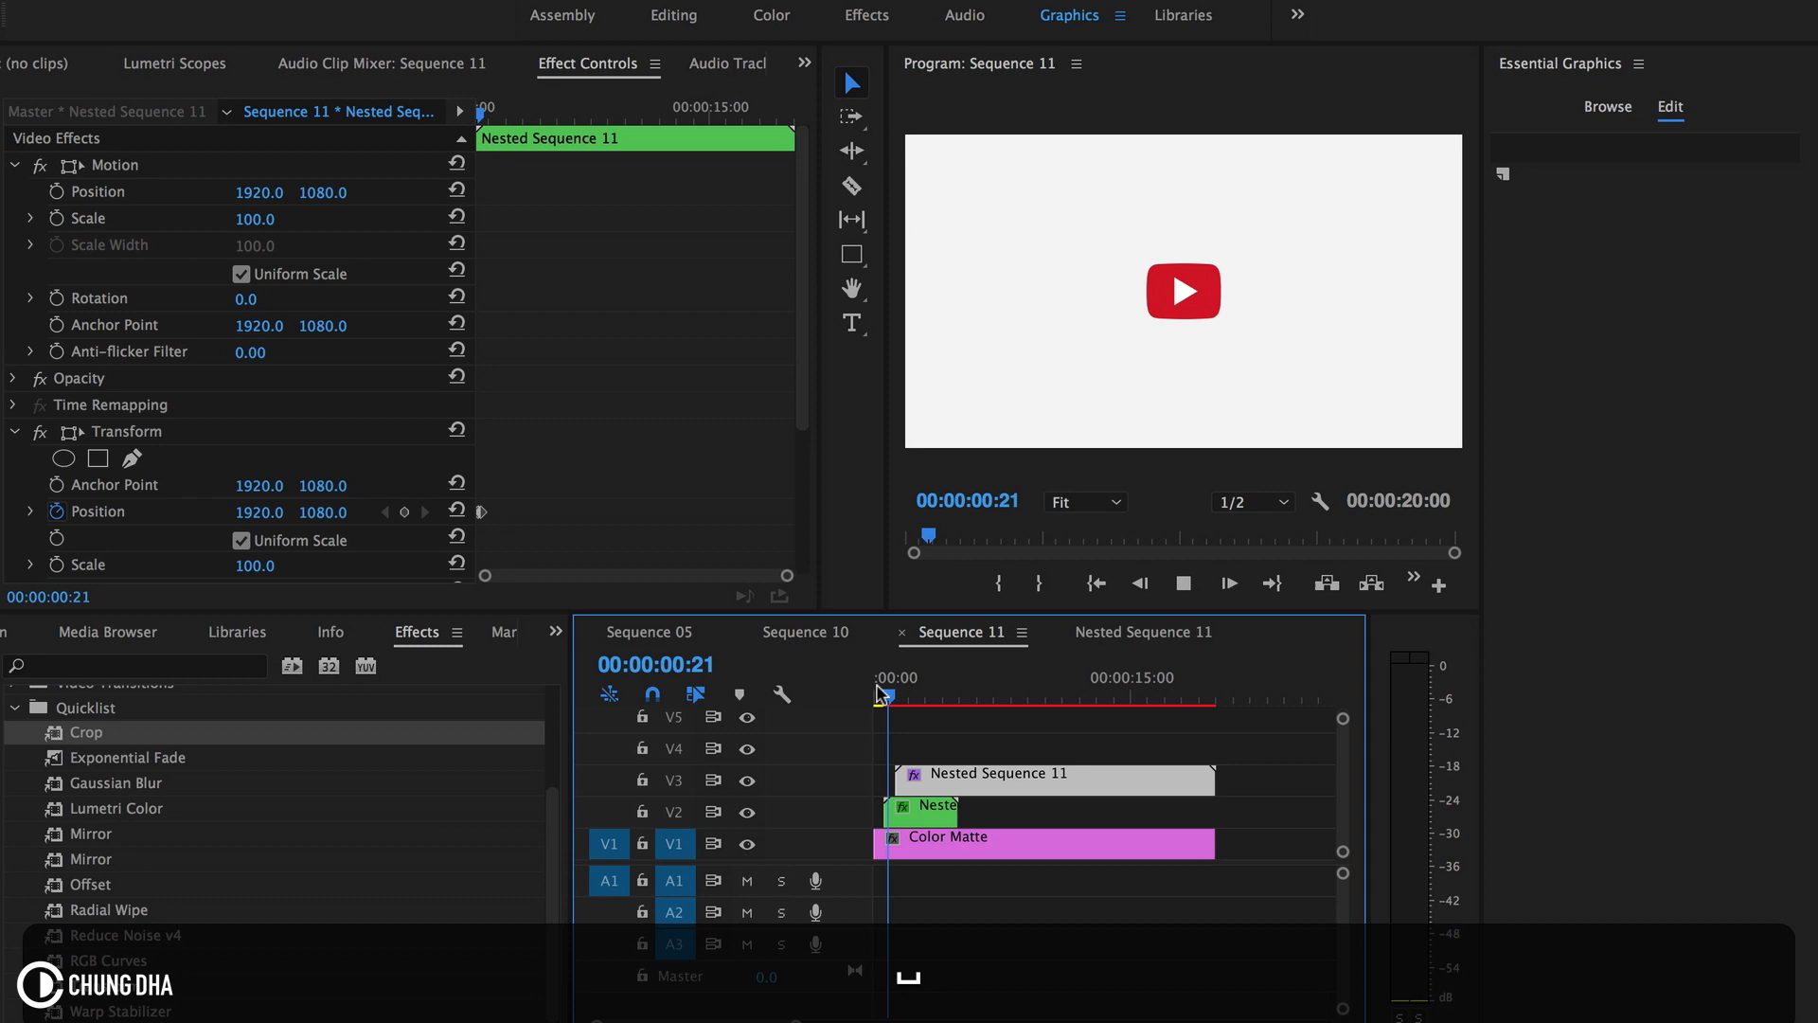
key(space)
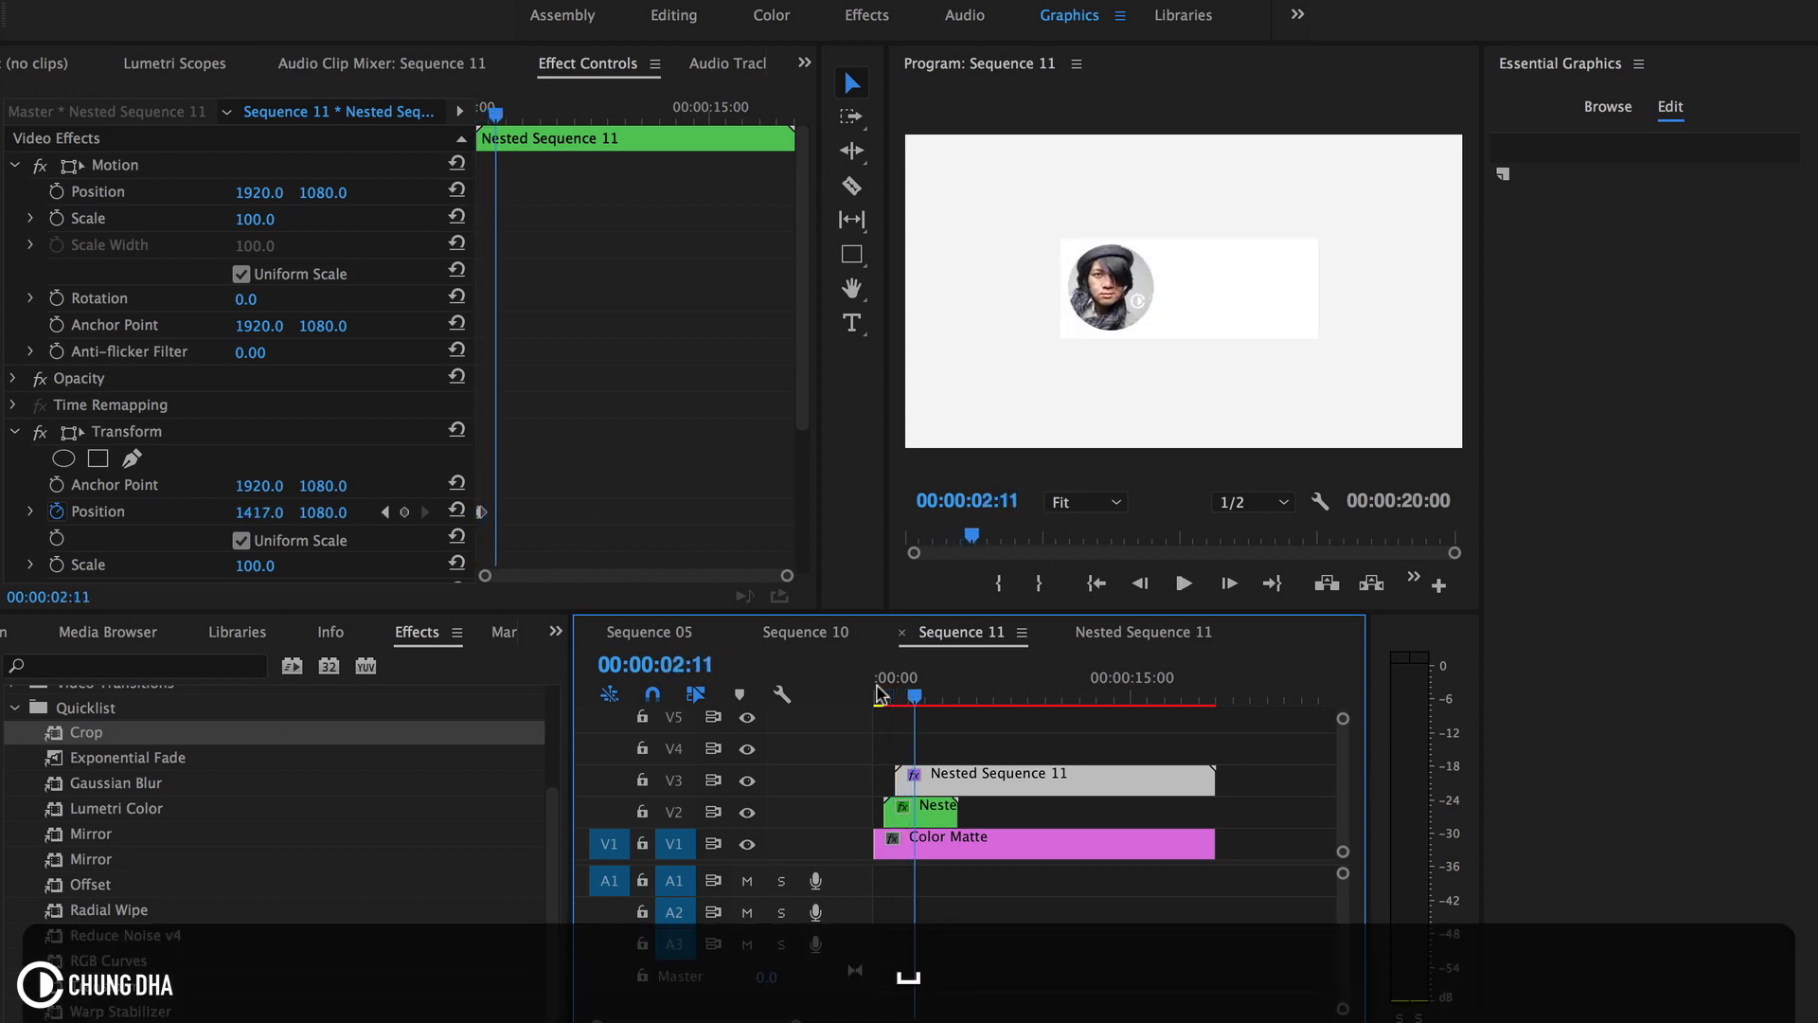
- Examine the slide frames in Sequence 11, moving back to the frame at 00:00:01:11 just before the slide starts
drag(913, 690, 904, 698)
drag(795, 1021, 692, 1021)
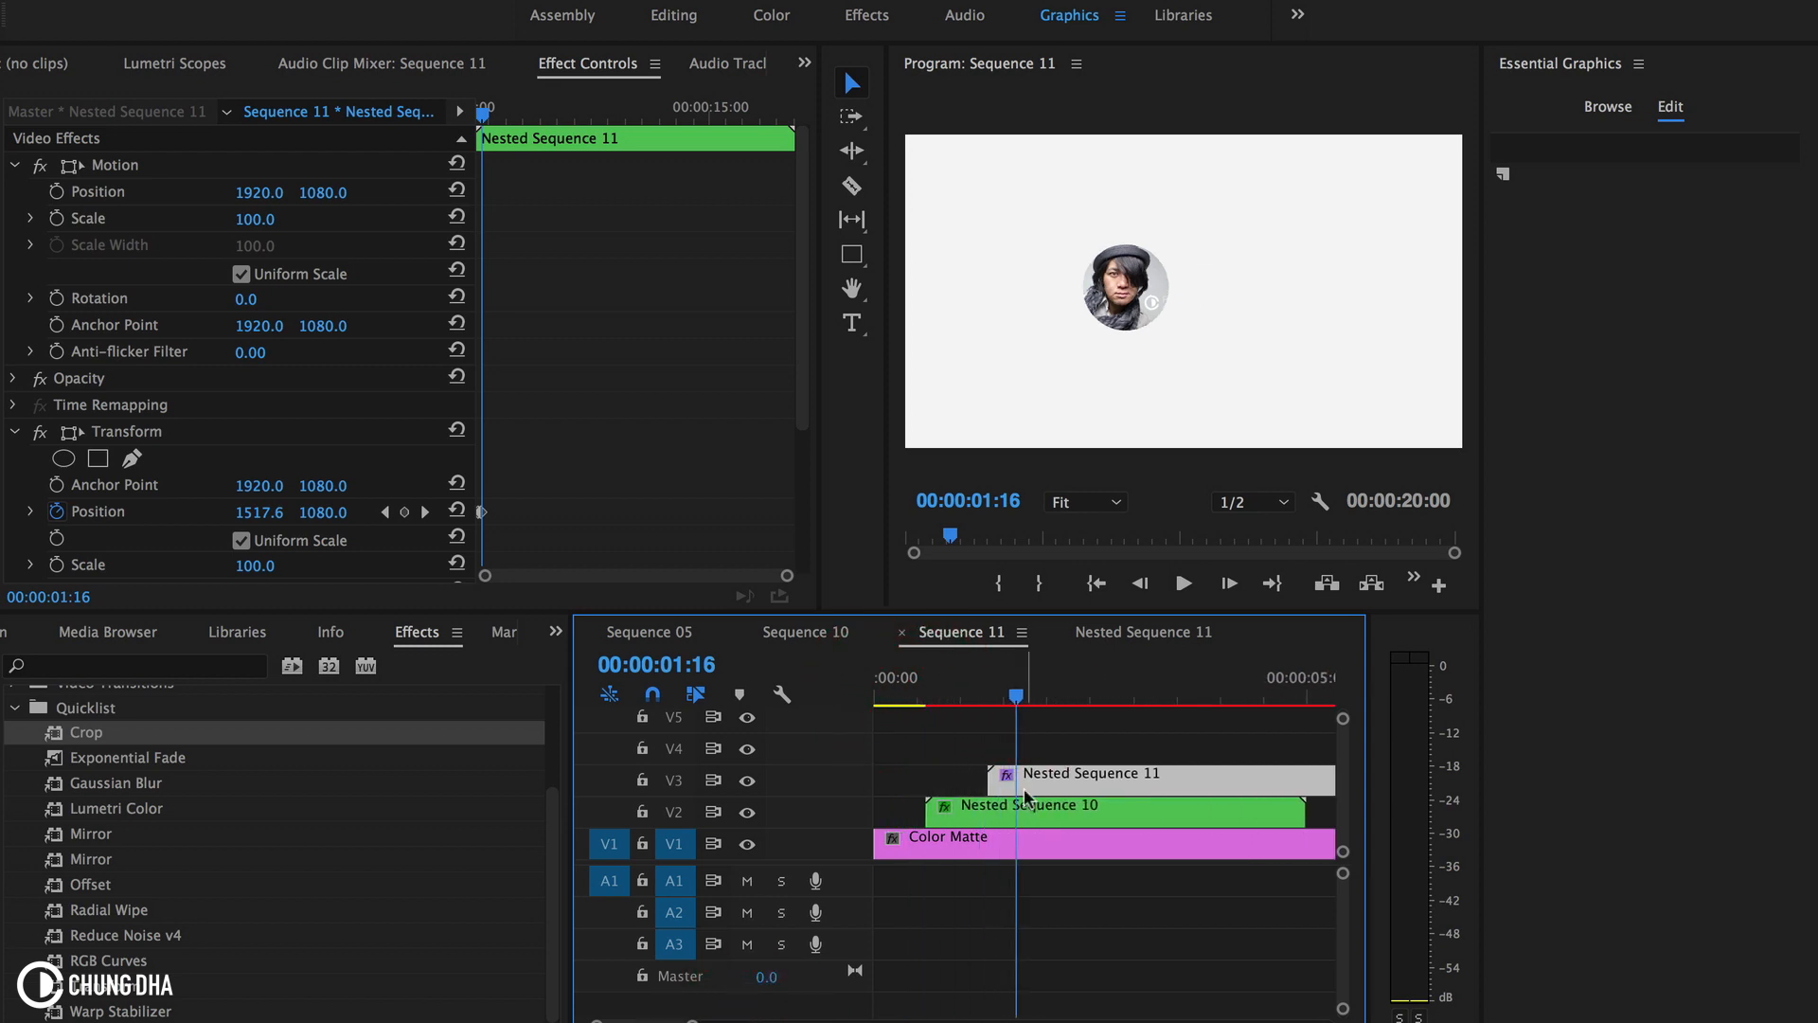
drag(1009, 682, 1001, 682)
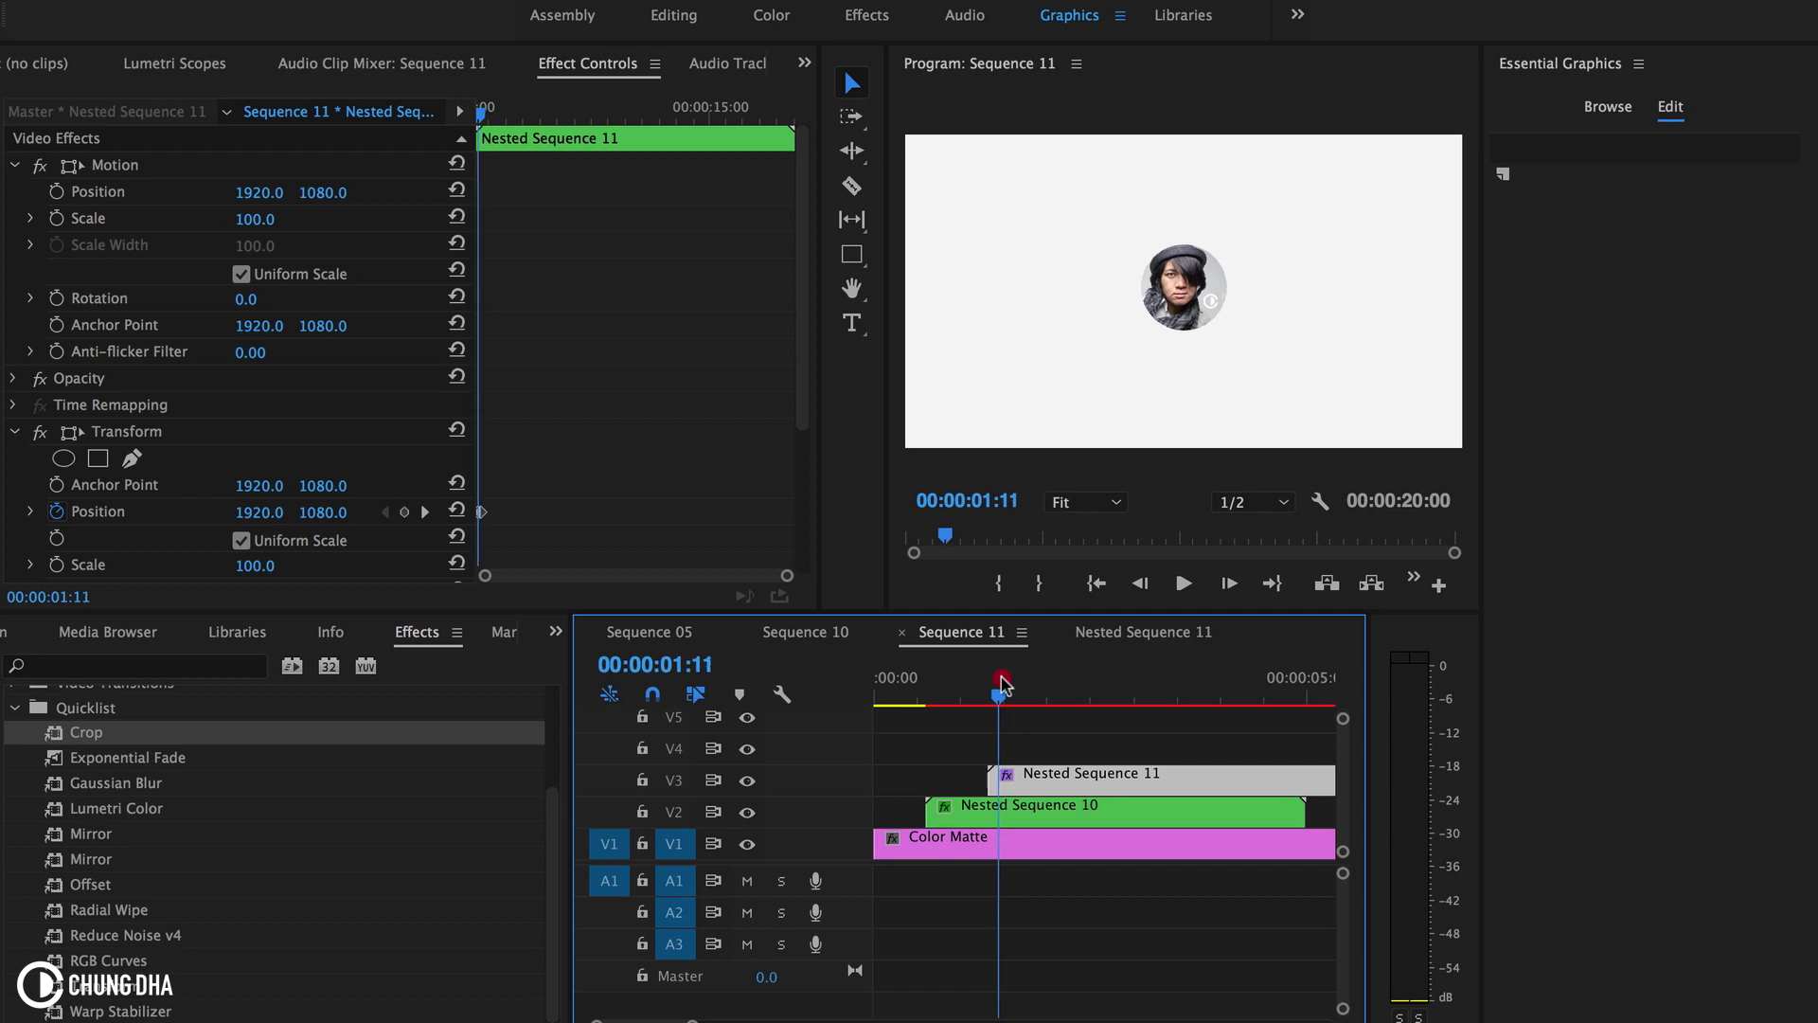
- Open Nested Sequence 11 at this frame and examine the timing of the portrait clip's Circle Radius keyframes
double_click(1007, 775)
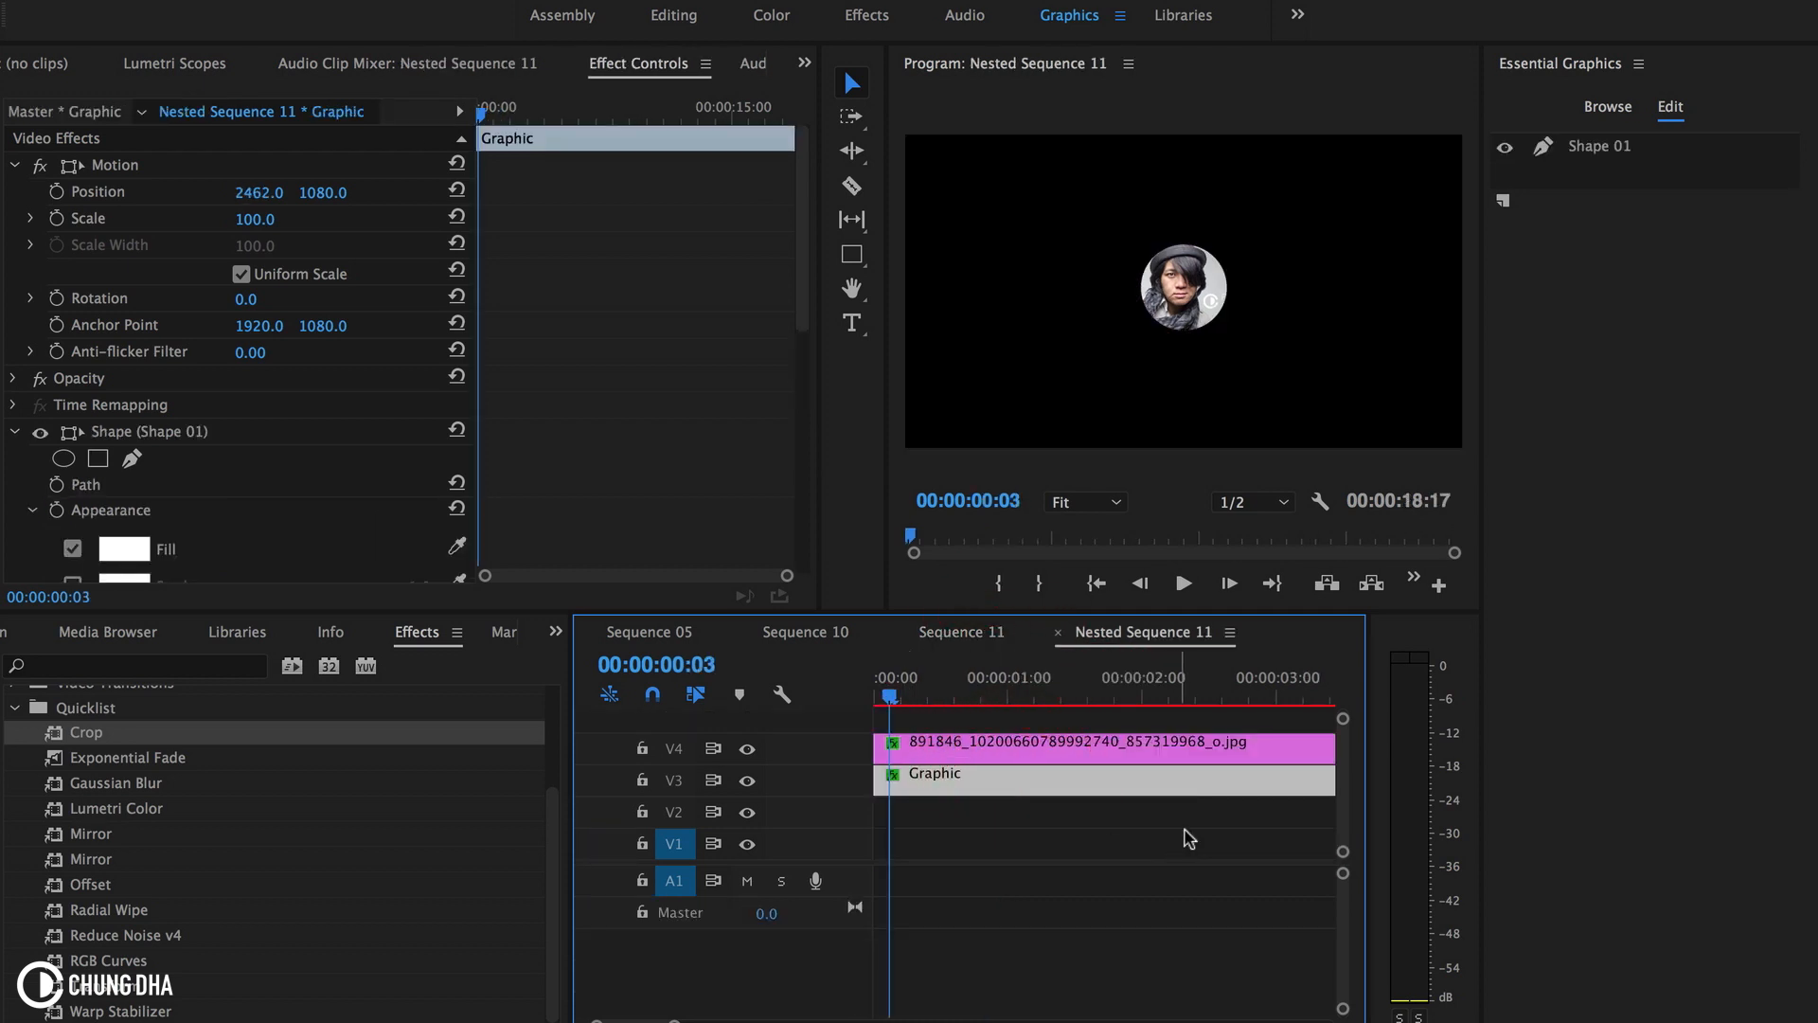
click(1039, 742)
drag(787, 574, 618, 589)
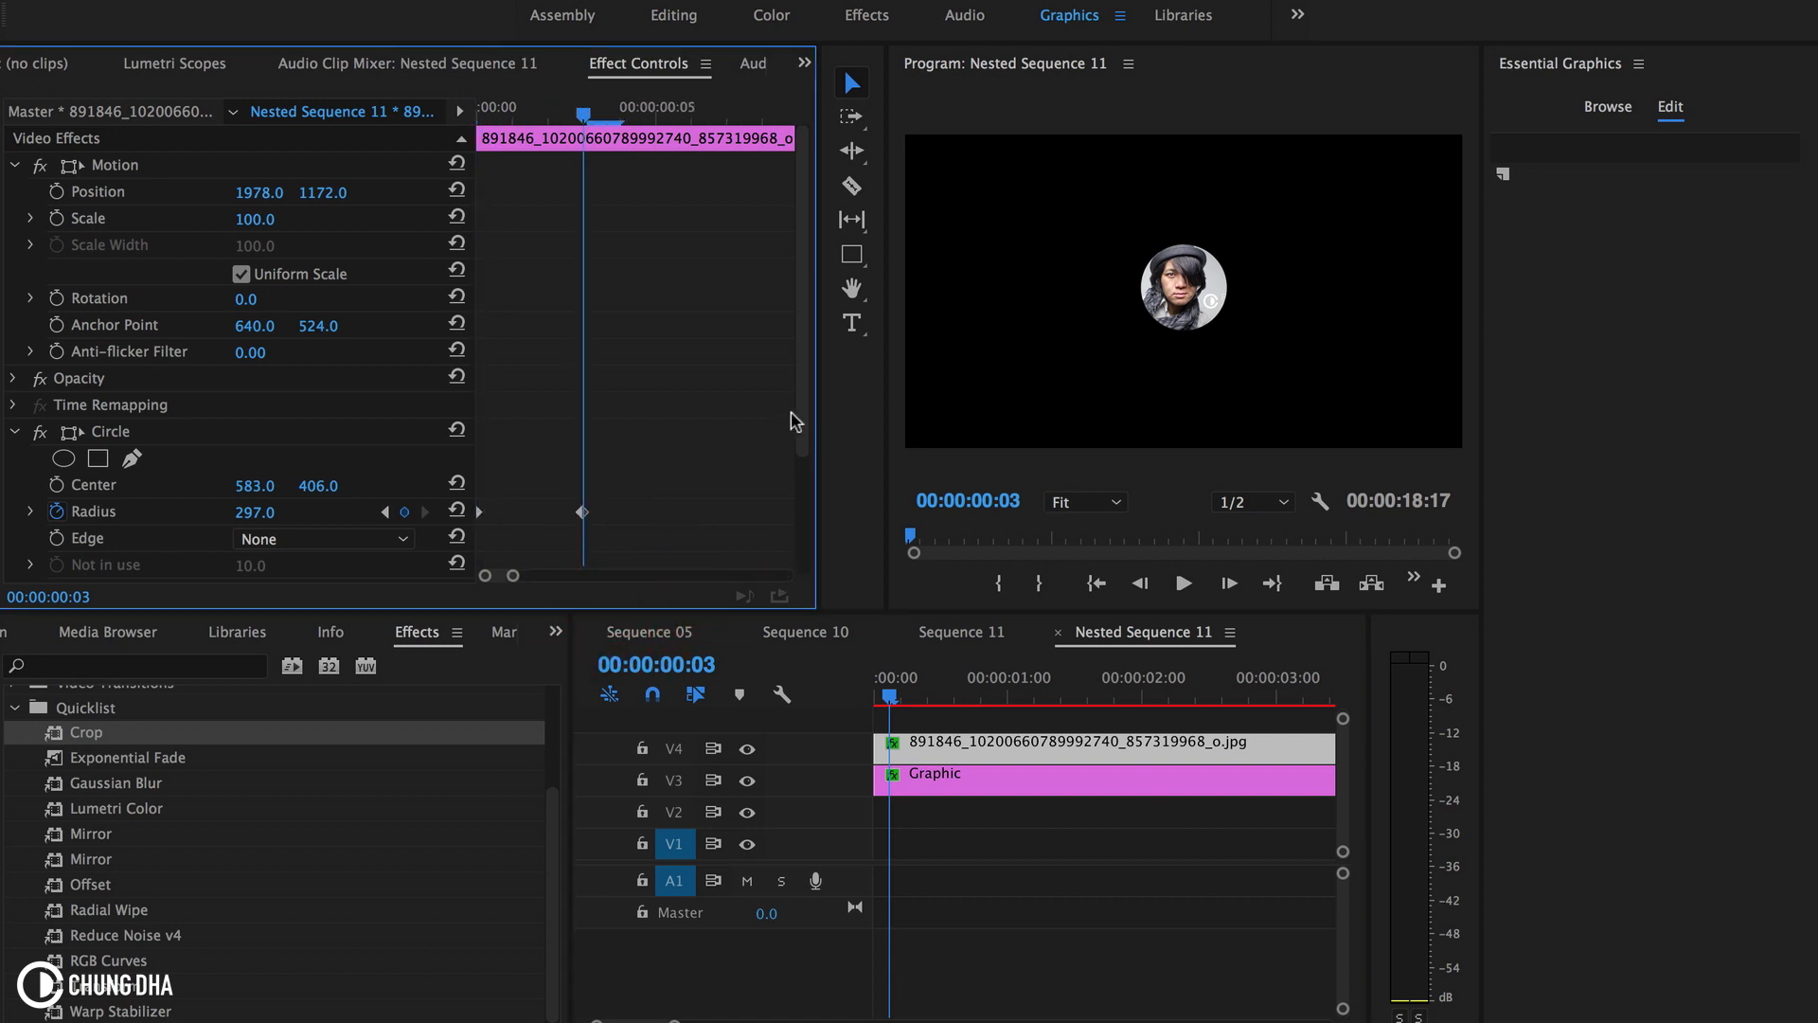
scroll(798, 430, down, 3)
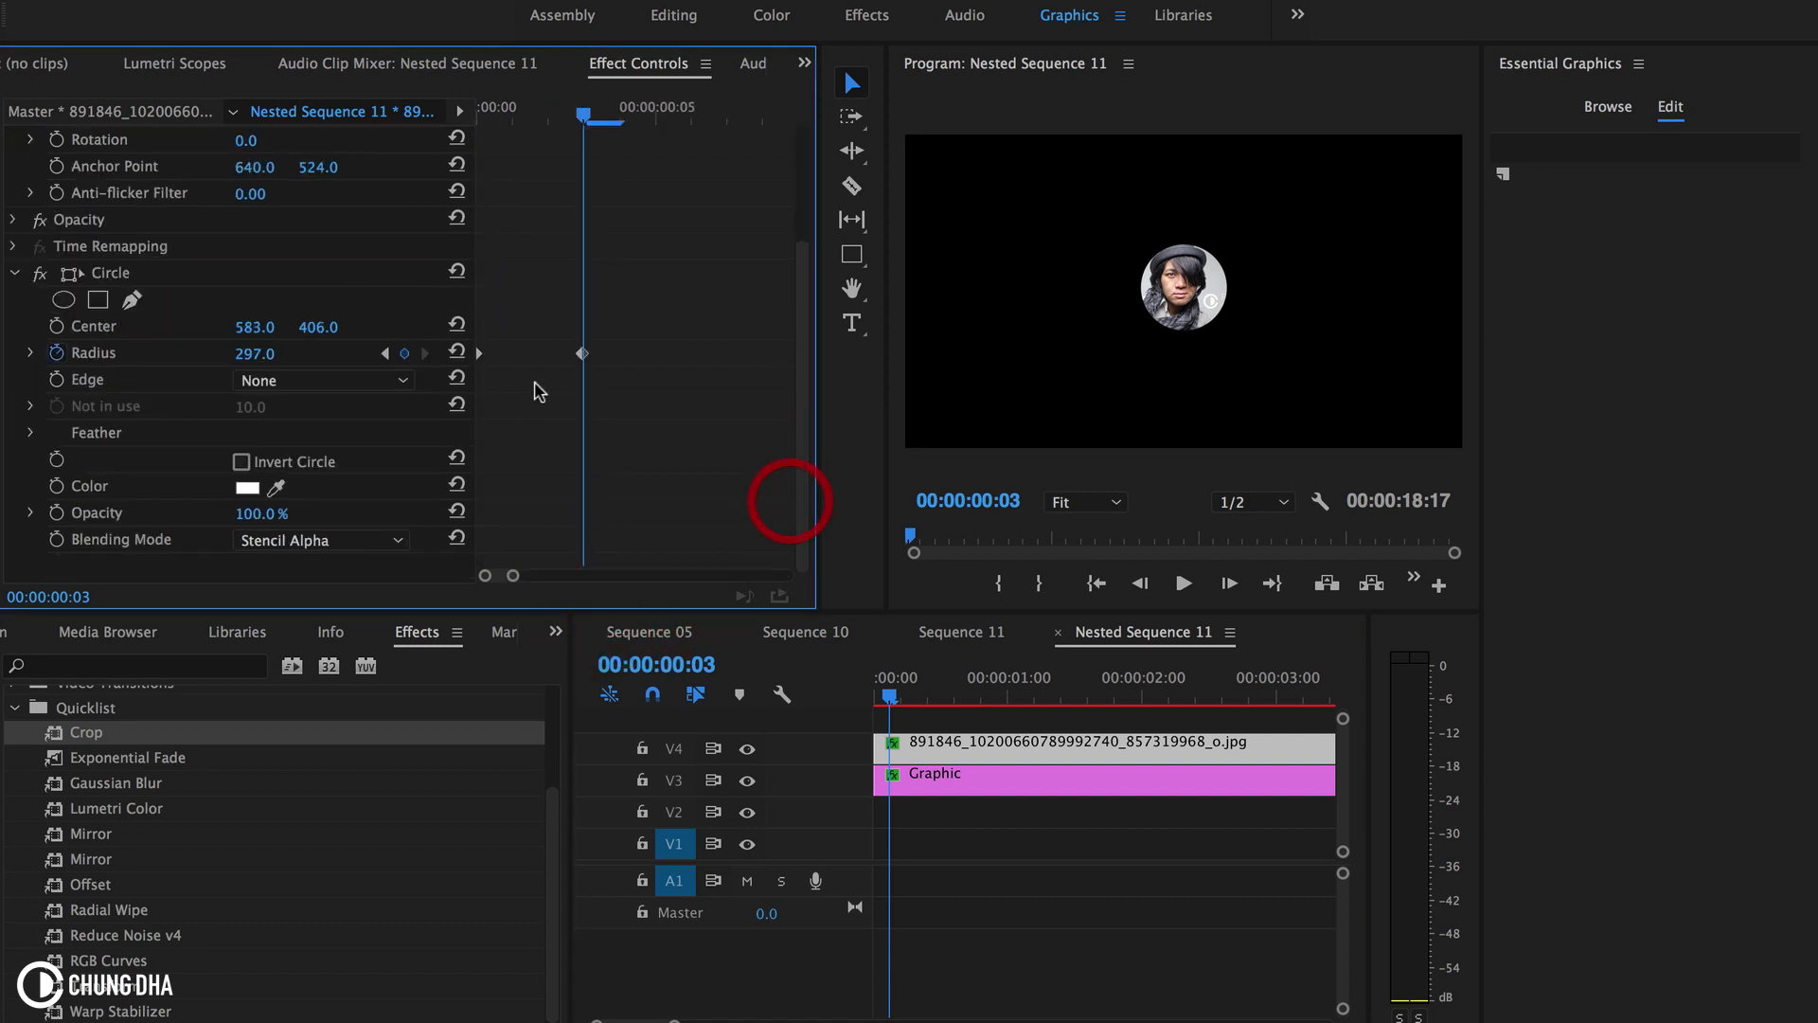
click(13, 273)
- Move the Graphic clip's Crop Top and Bottom keyframes earlier so that the first pair sits at 00:00:00:03
click(929, 777)
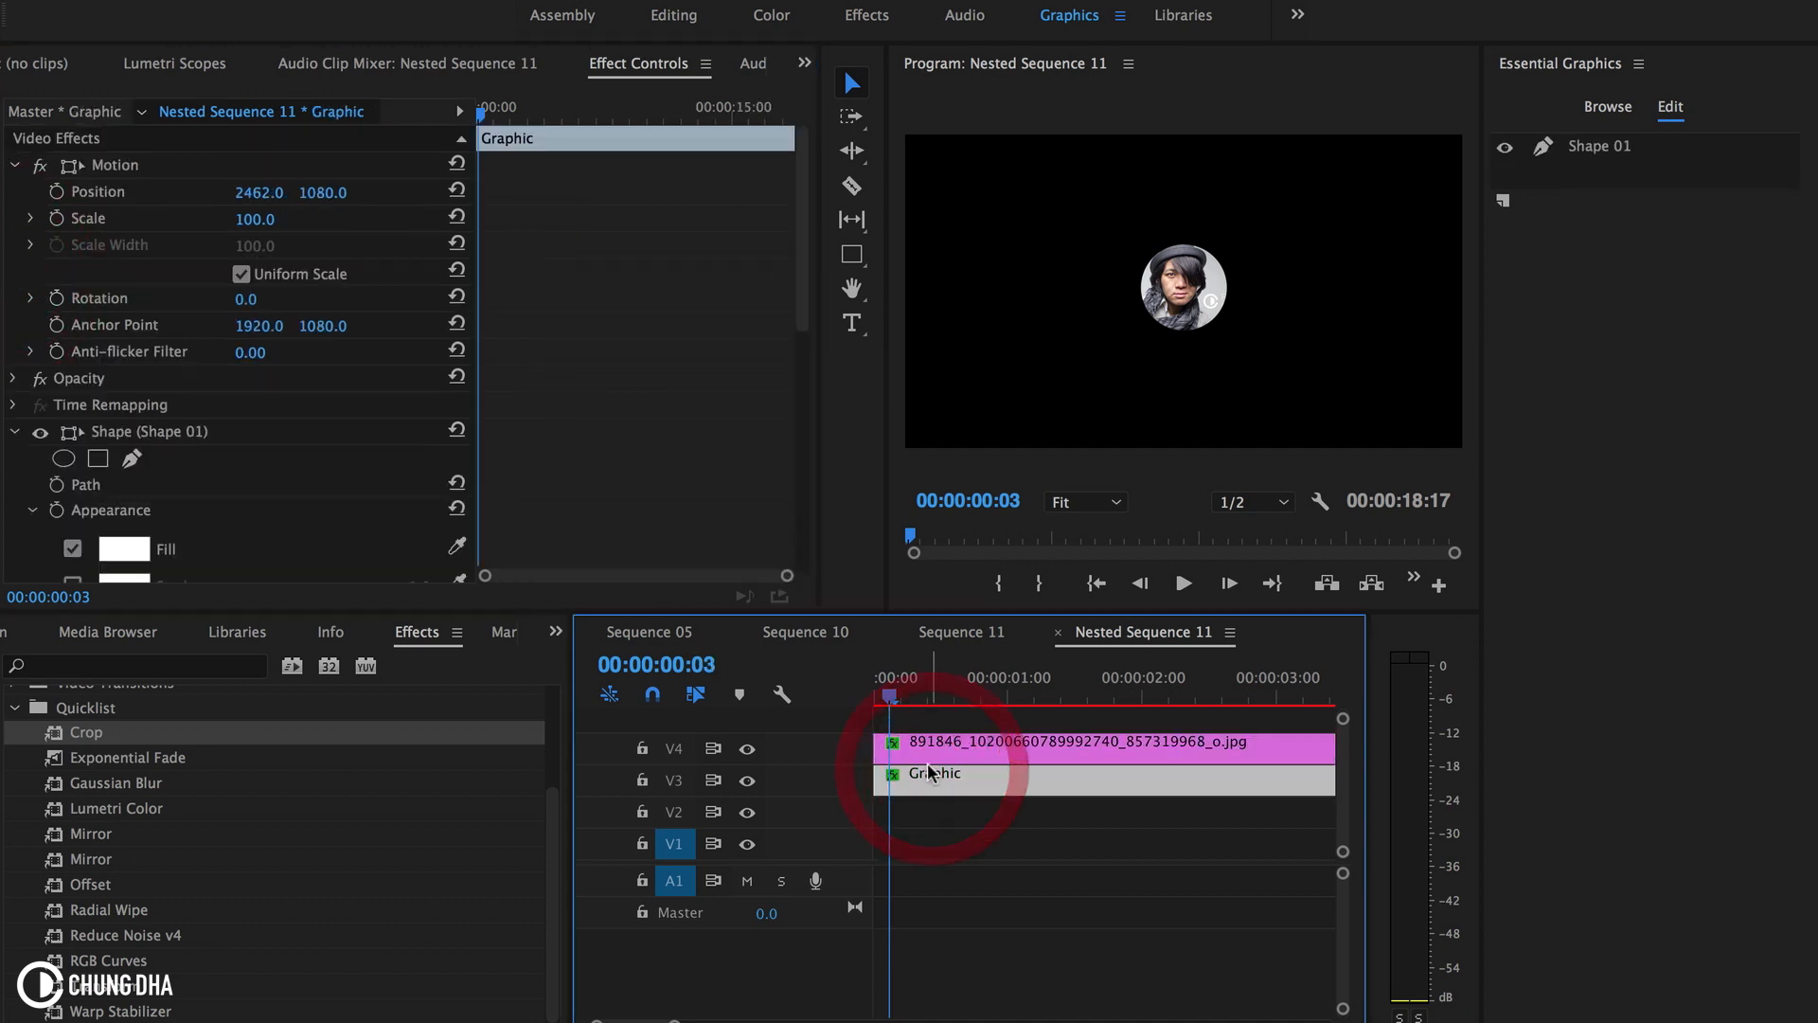
scroll(593, 447, down, 1)
drag(788, 582, 663, 585)
drag(608, 392, 742, 507)
drag(698, 438, 563, 458)
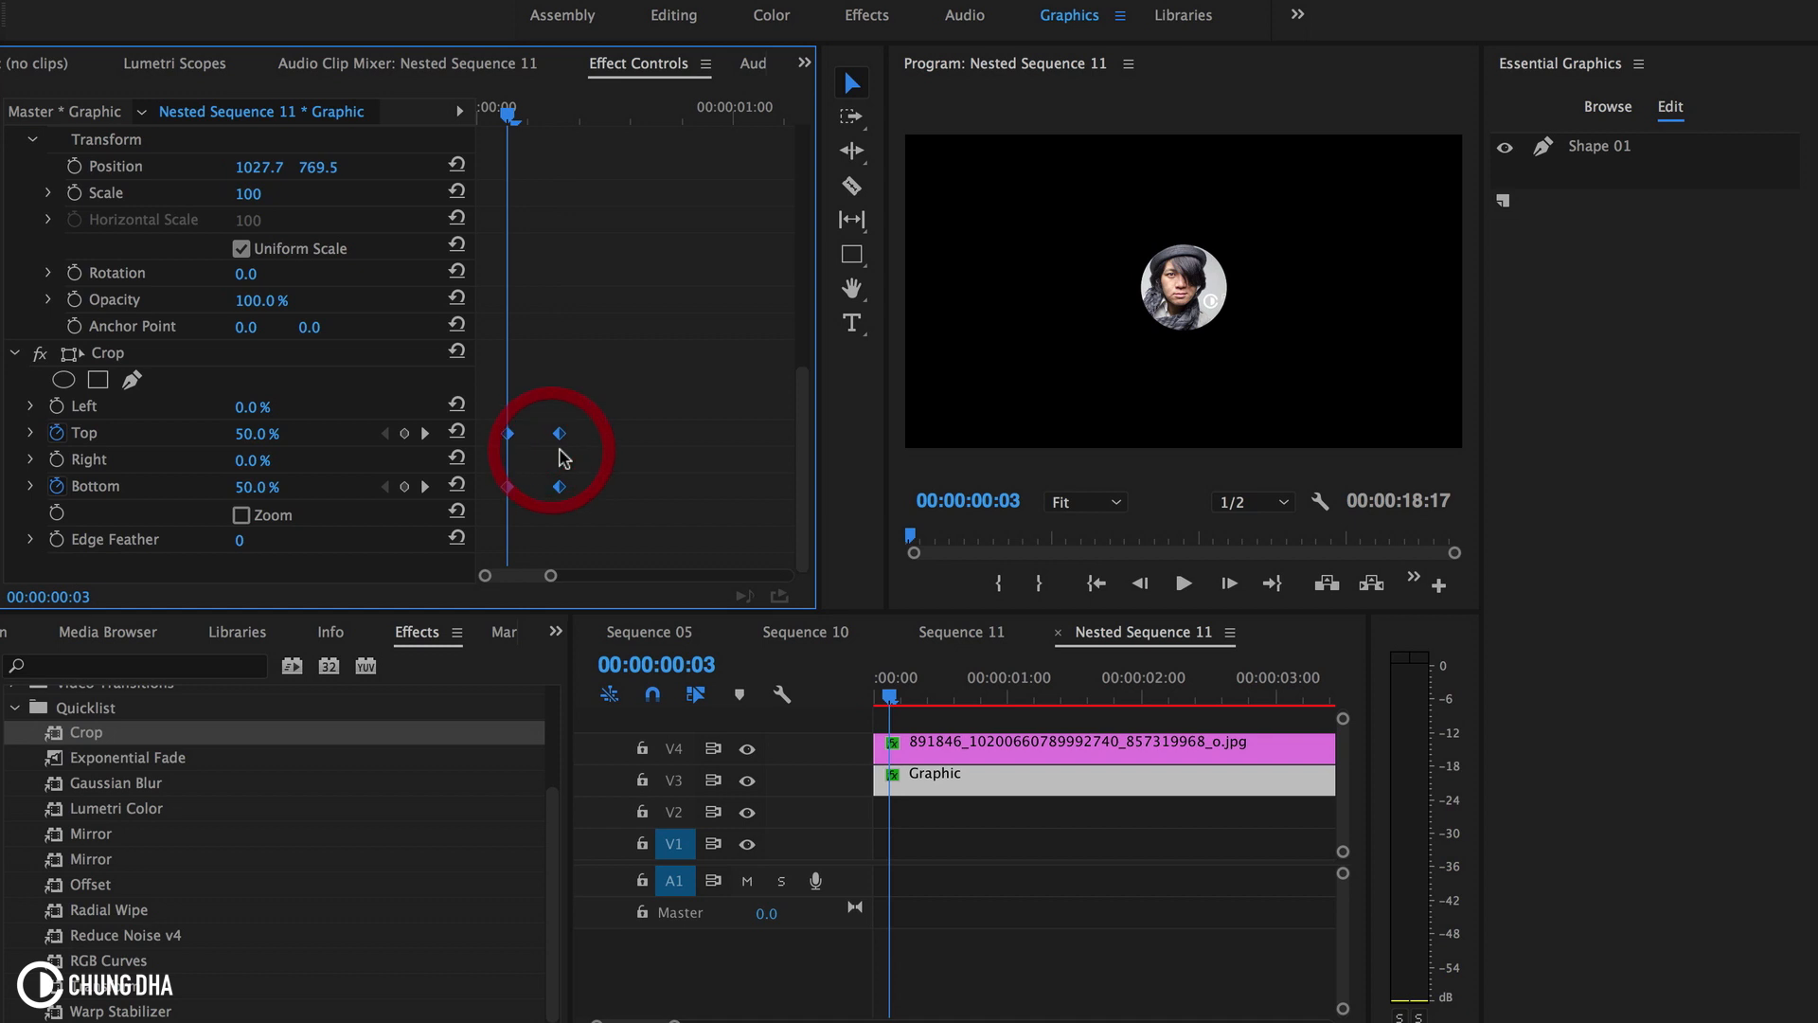
- Examine the slide in Sequence 11 up to 00:00:01:13 and open Nested Sequence 11 at that frame
click(964, 632)
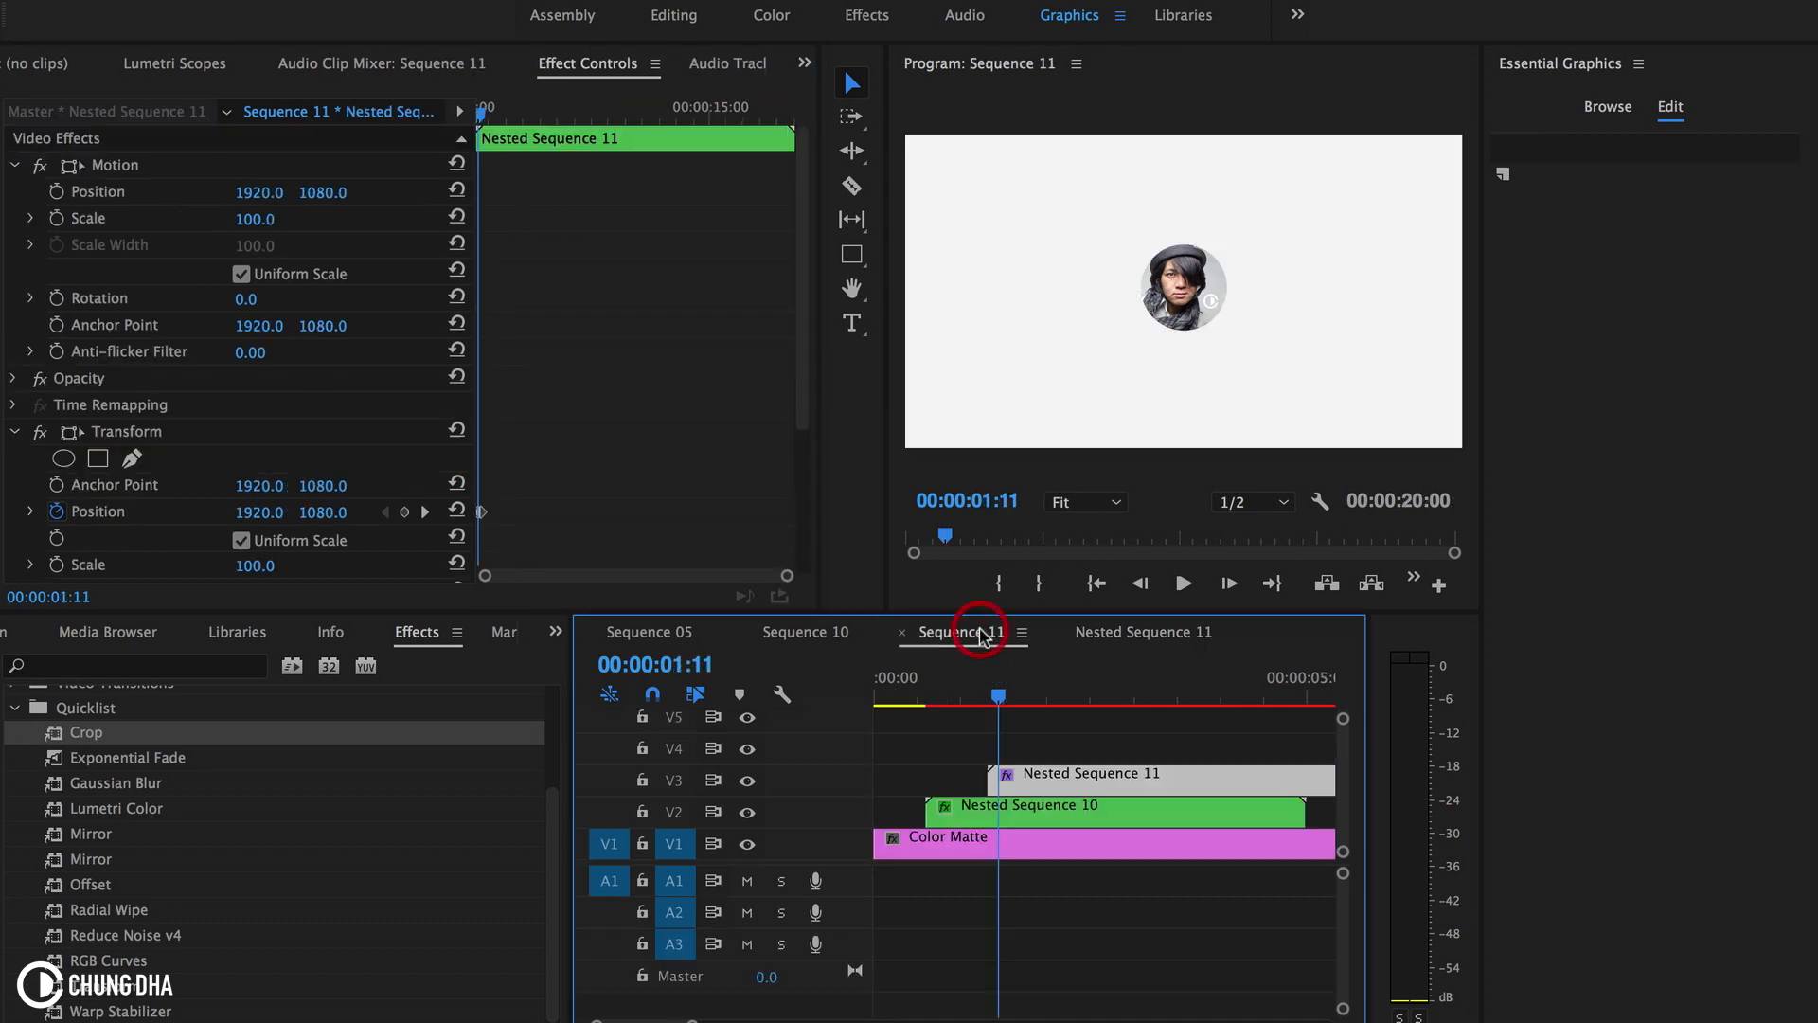
mouse_move(1004, 680)
mouse_down()
mouse_move(1029, 680)
mouse_move(985, 682)
mouse_move(1010, 701)
mouse_up()
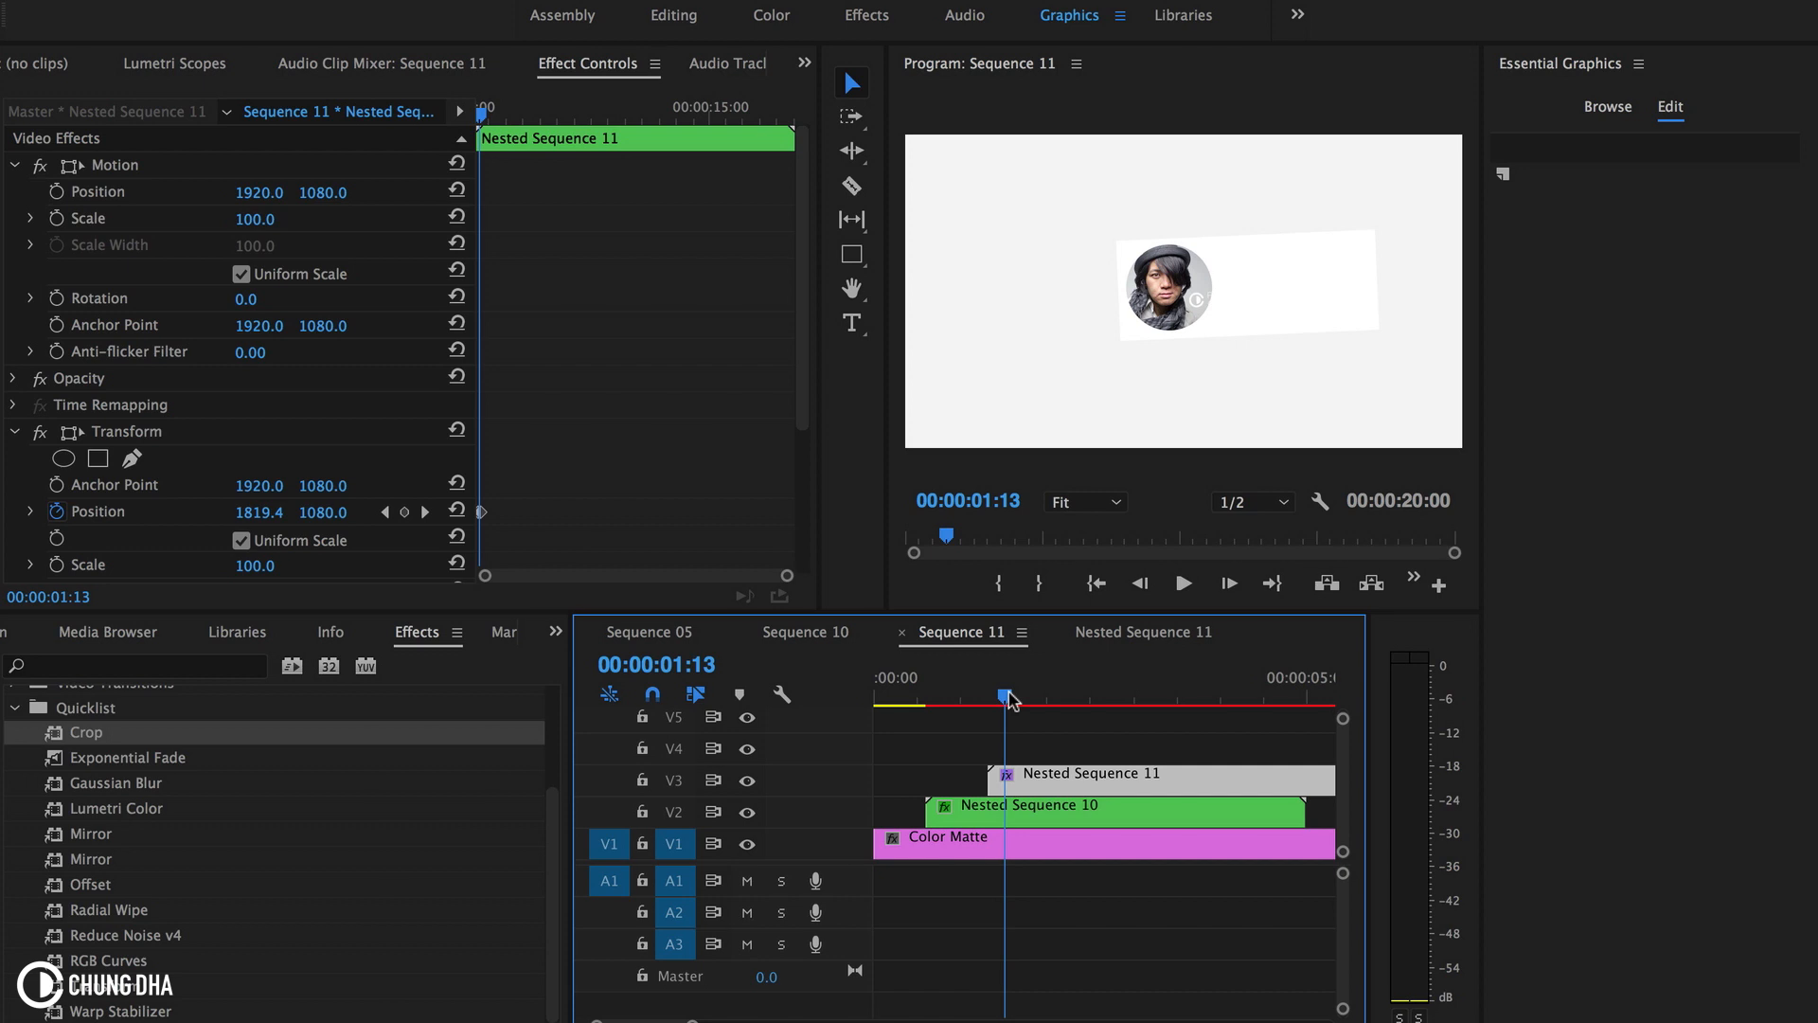
double_click(1023, 778)
- Set the Graphic clip's Crop Top and Bottom to 35.0% on the last keyframes at 00:00:00:08
scroll(664, 418, down, 5)
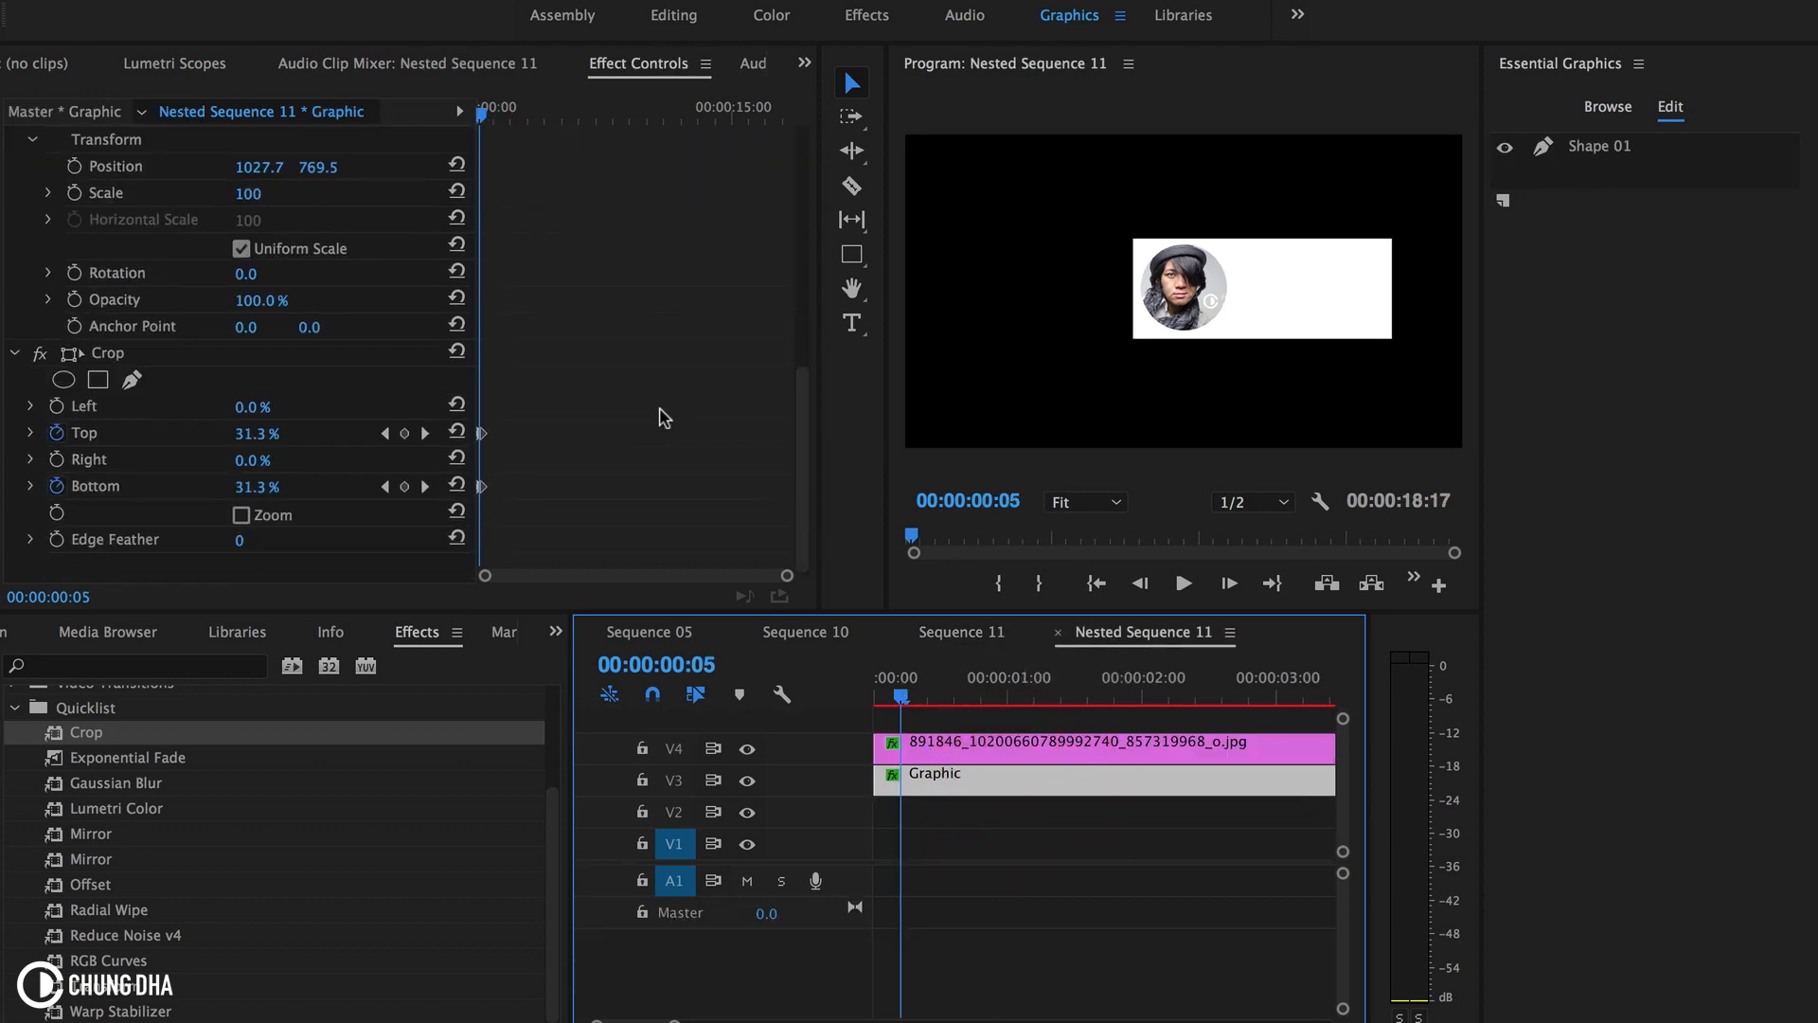
drag(794, 580, 639, 587)
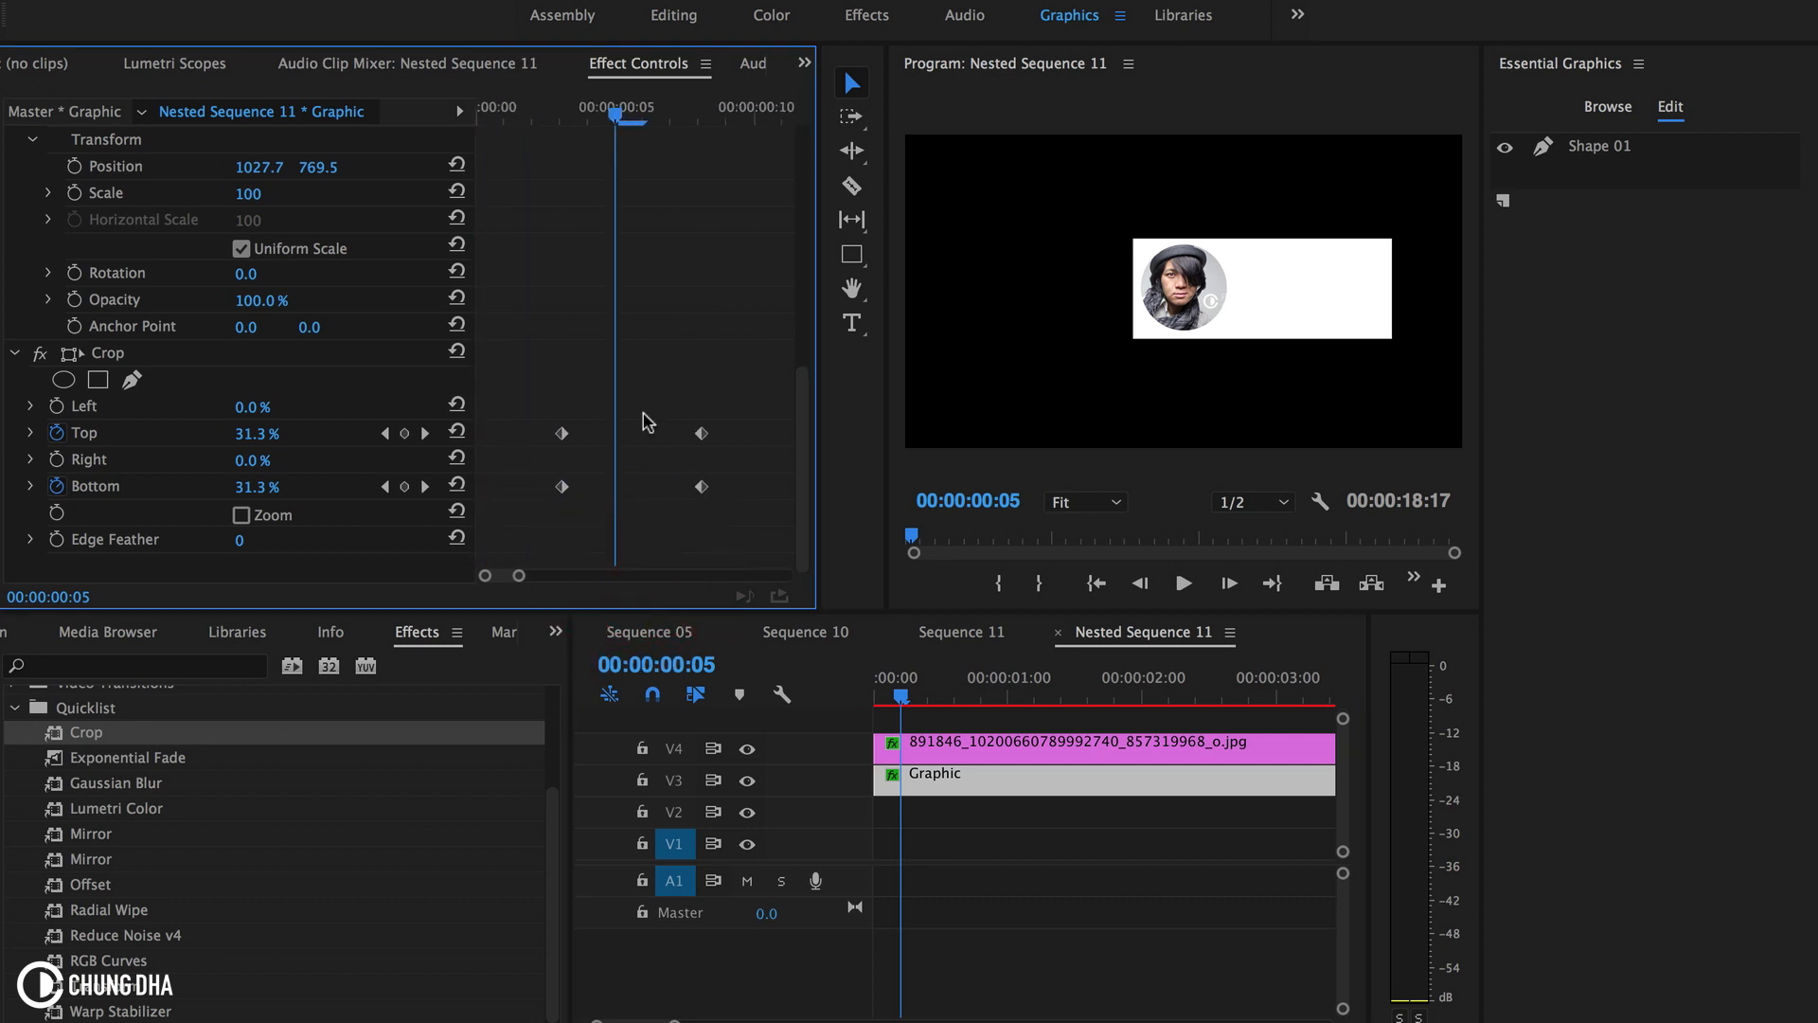
drag(566, 112, 616, 146)
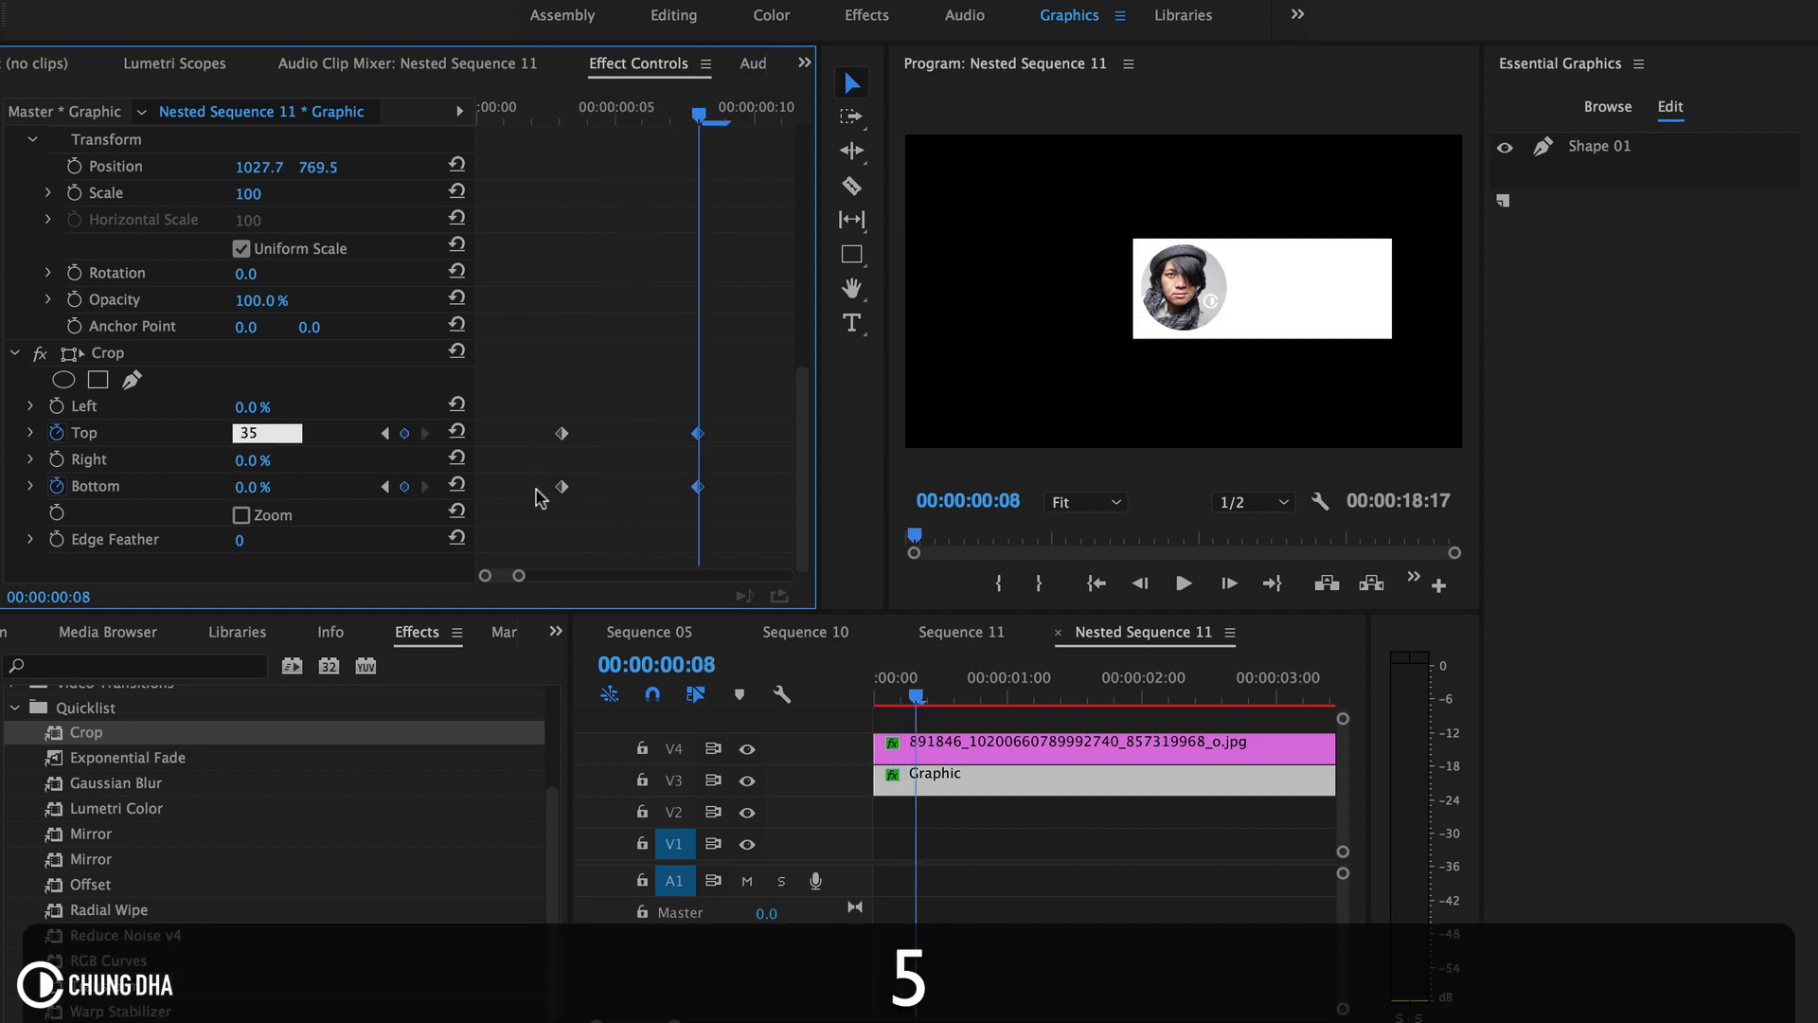
click(267, 485)
text(35)
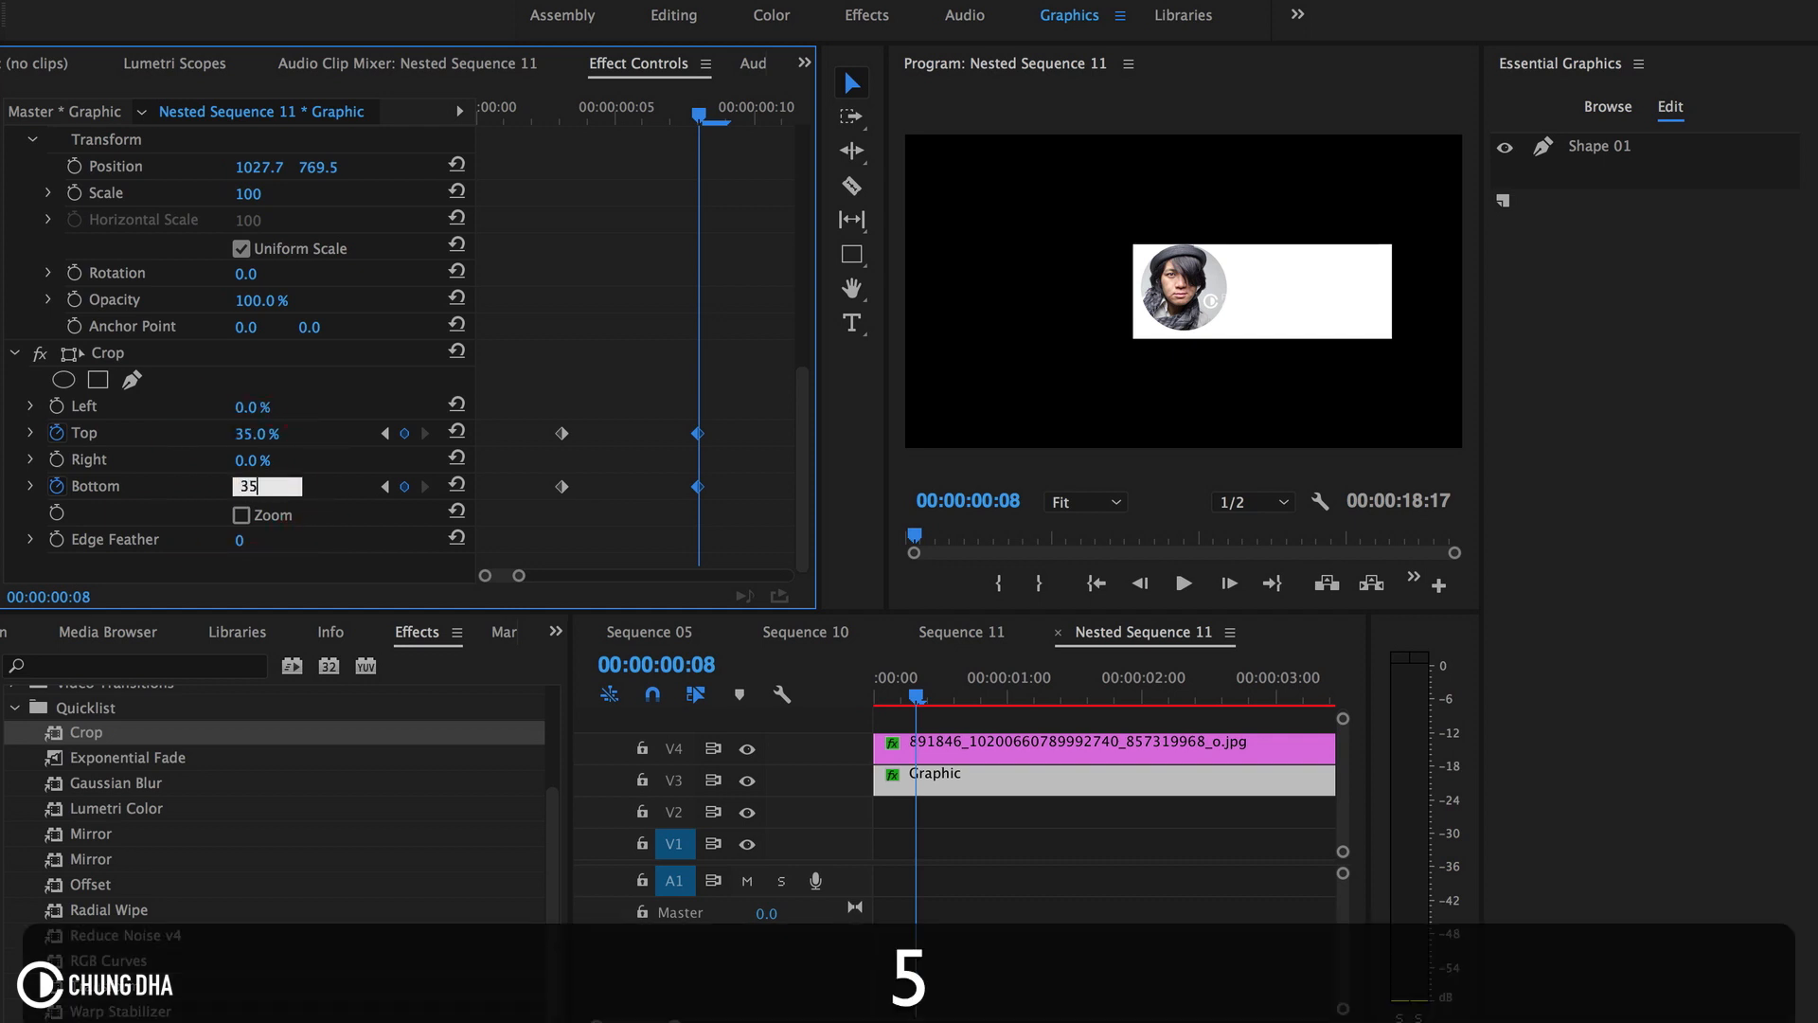
key(Return)
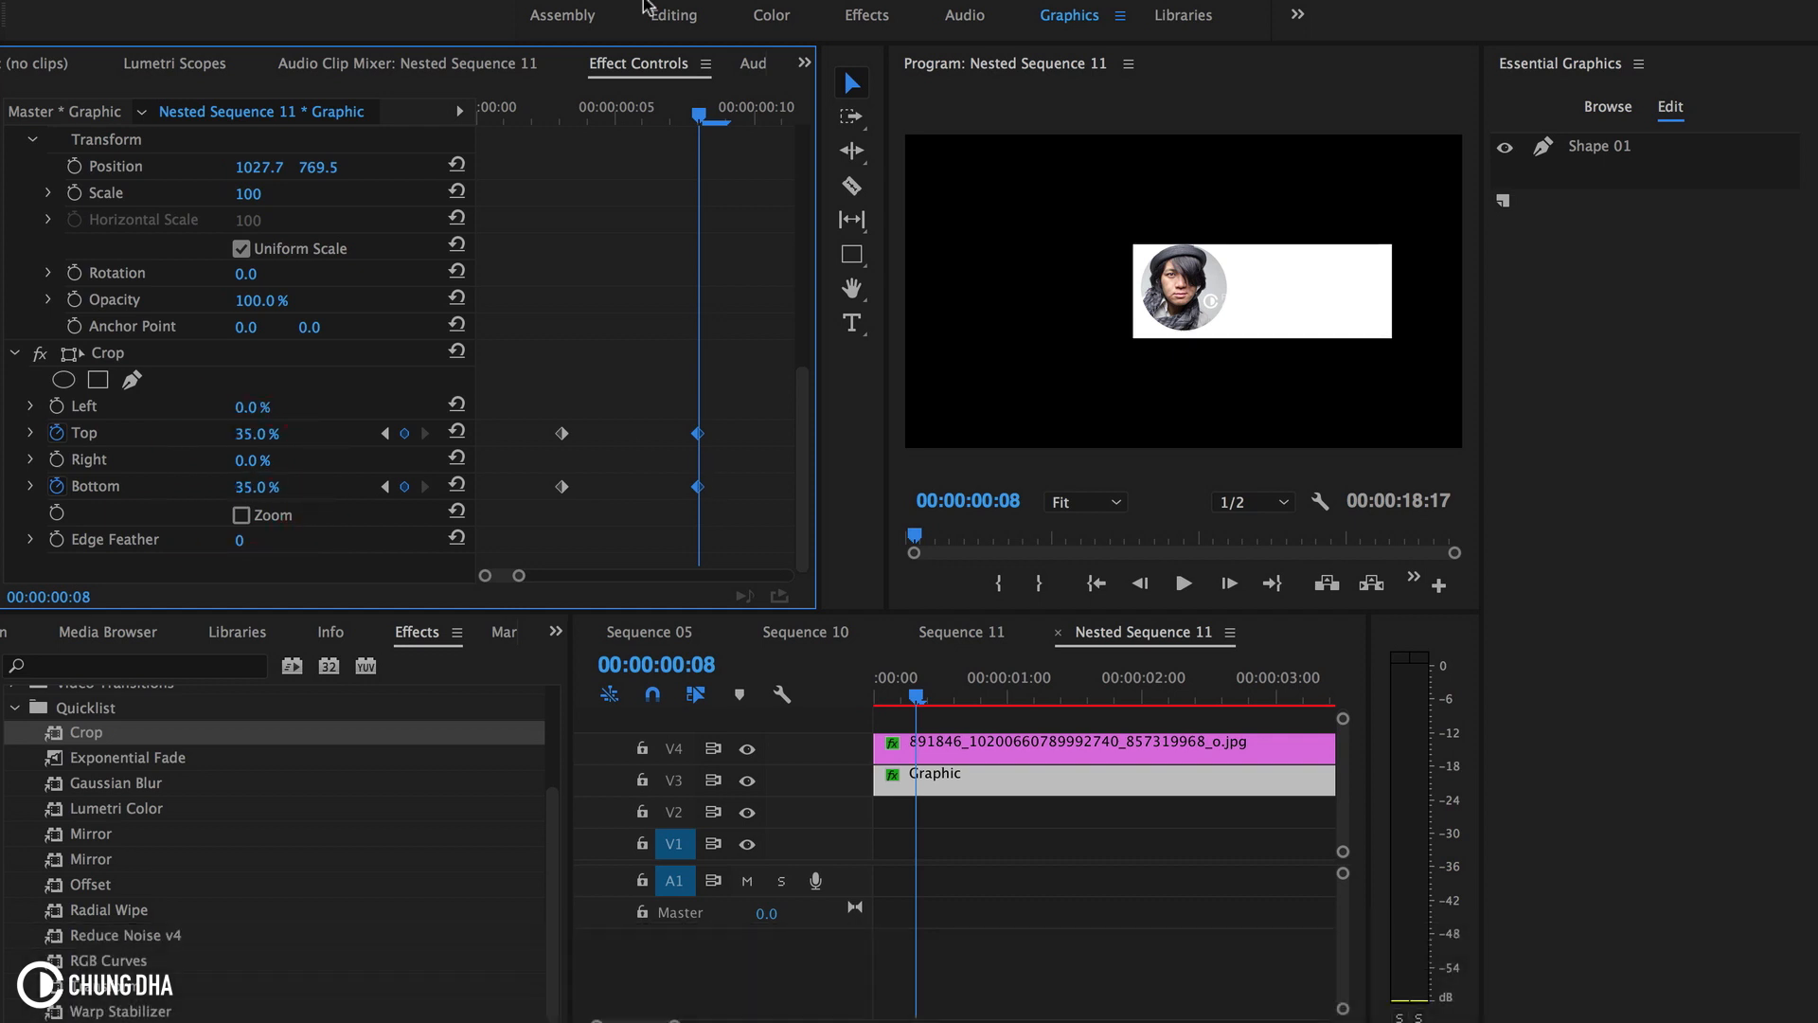
mouse_move(689, 131)
mouse_down()
mouse_move(630, 118)
mouse_move(536, 157)
mouse_move(591, 119)
mouse_move(722, 123)
mouse_up()
- Rewind the nested sequence and play Sequence 11 from the beginning to check the narrower rectangle
drag(943, 689, 791, 711)
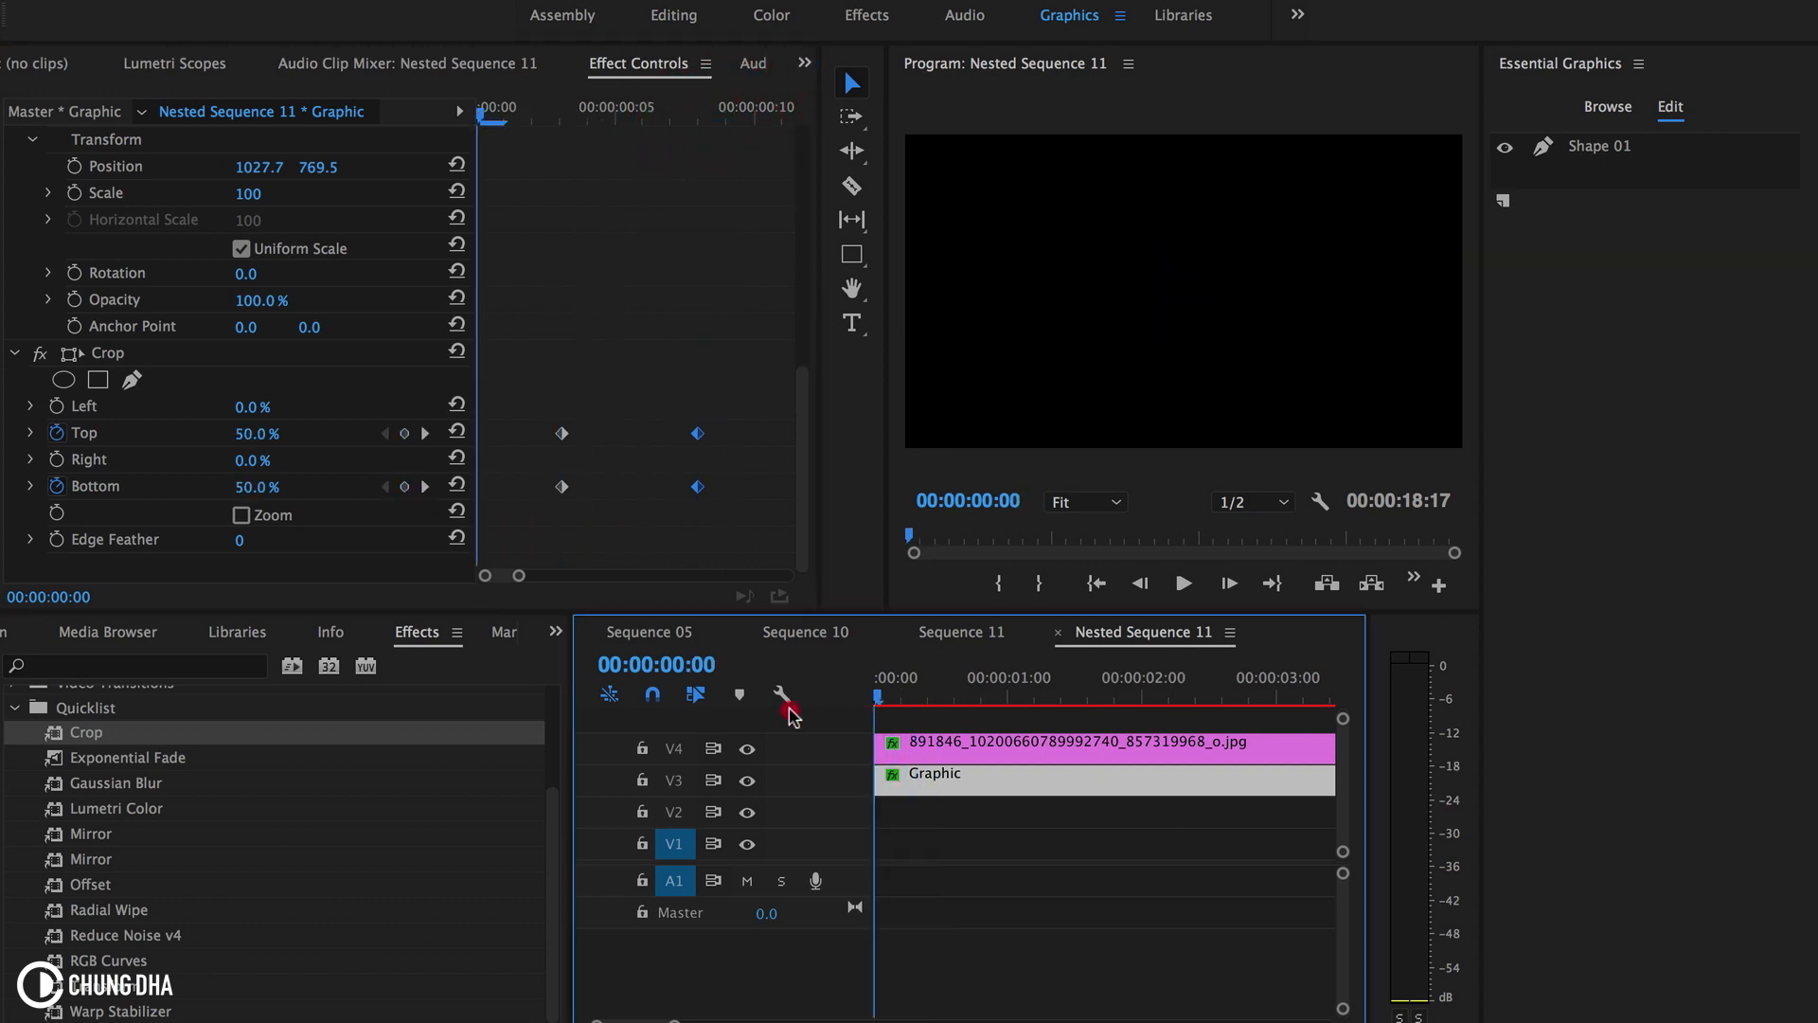
click(961, 631)
key(Home)
key(space)
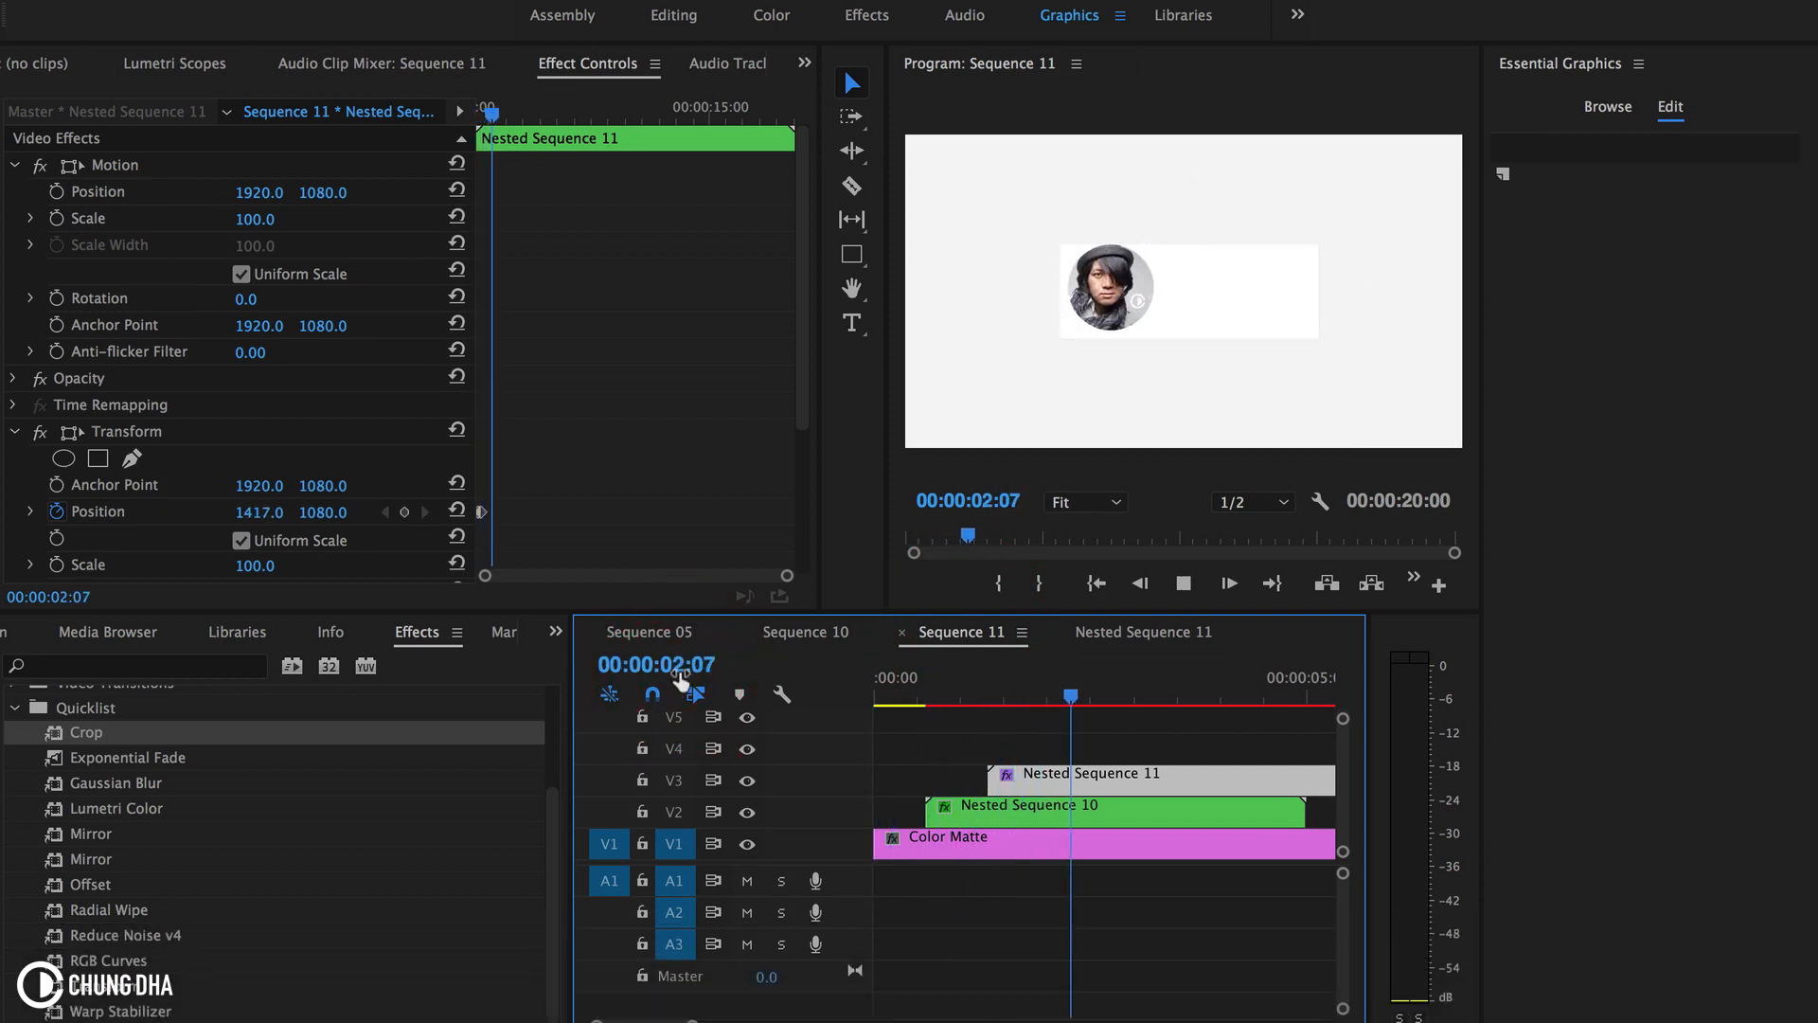
key(space)
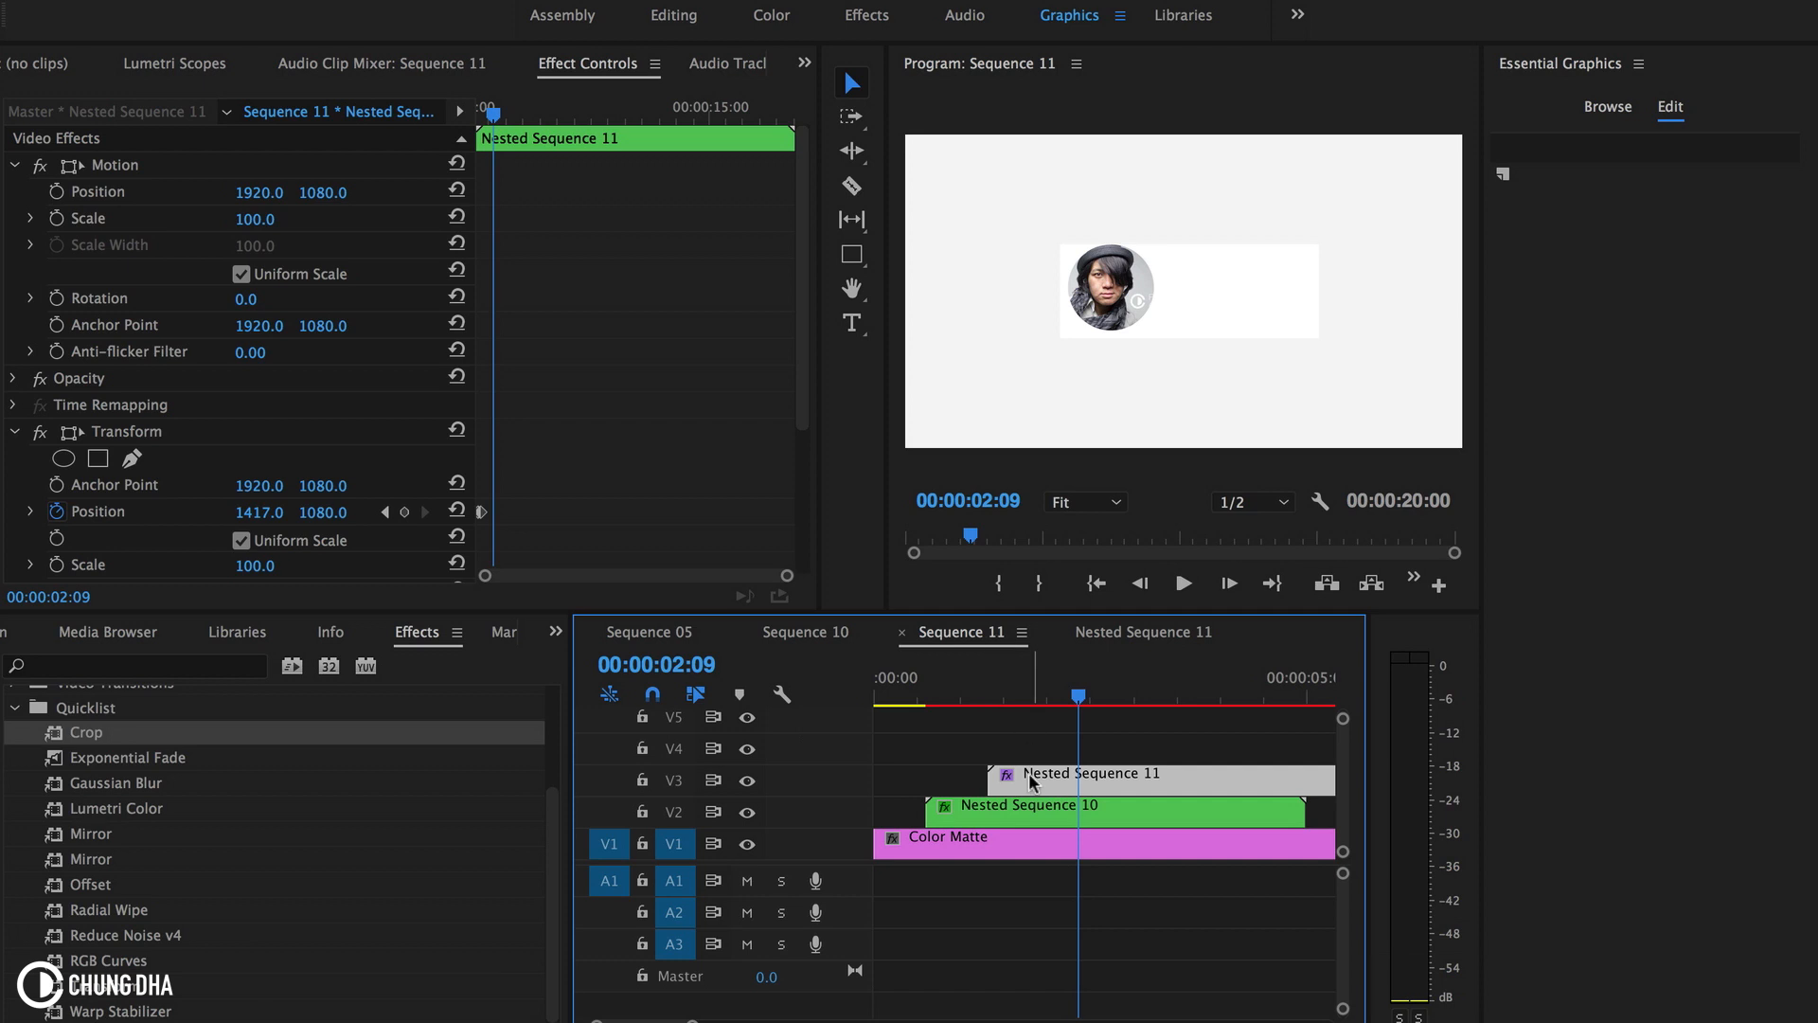
- Lower the portrait clip in Nested Sequence 11 by setting its vertical Position to 1195.0, centring it in the white rectangle
click(1090, 636)
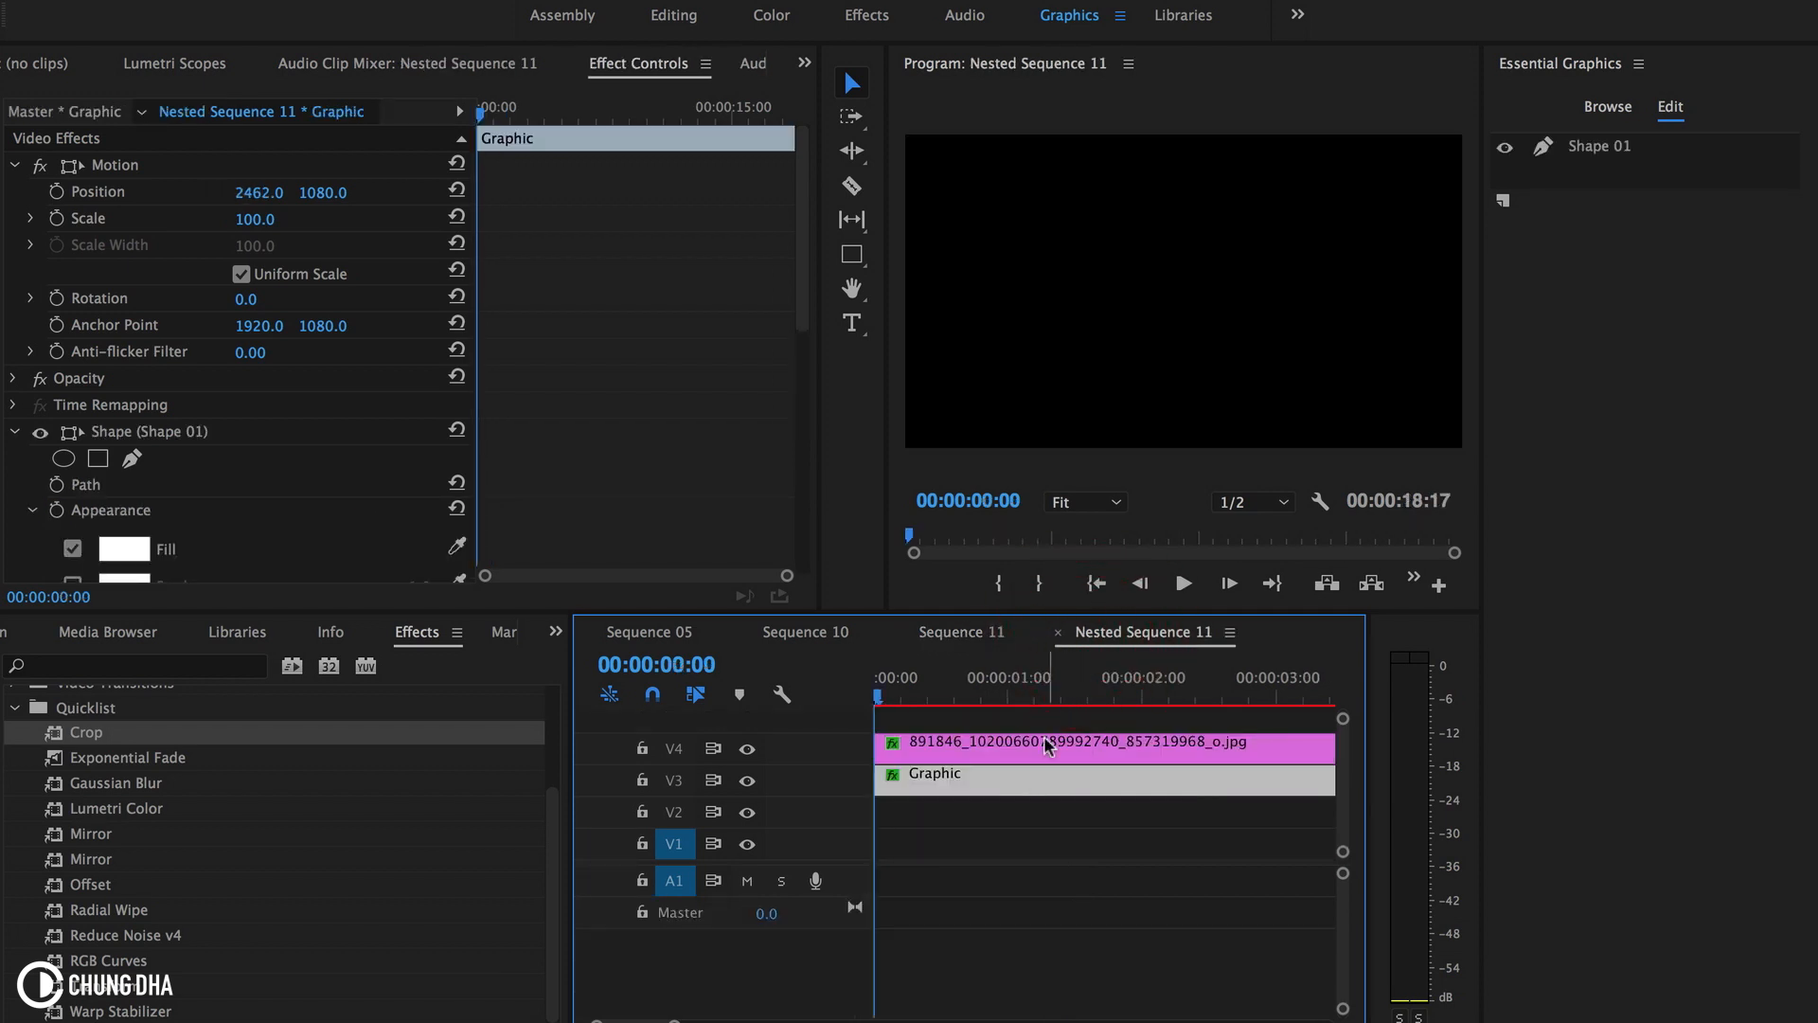
click(1049, 745)
drag(879, 696, 942, 696)
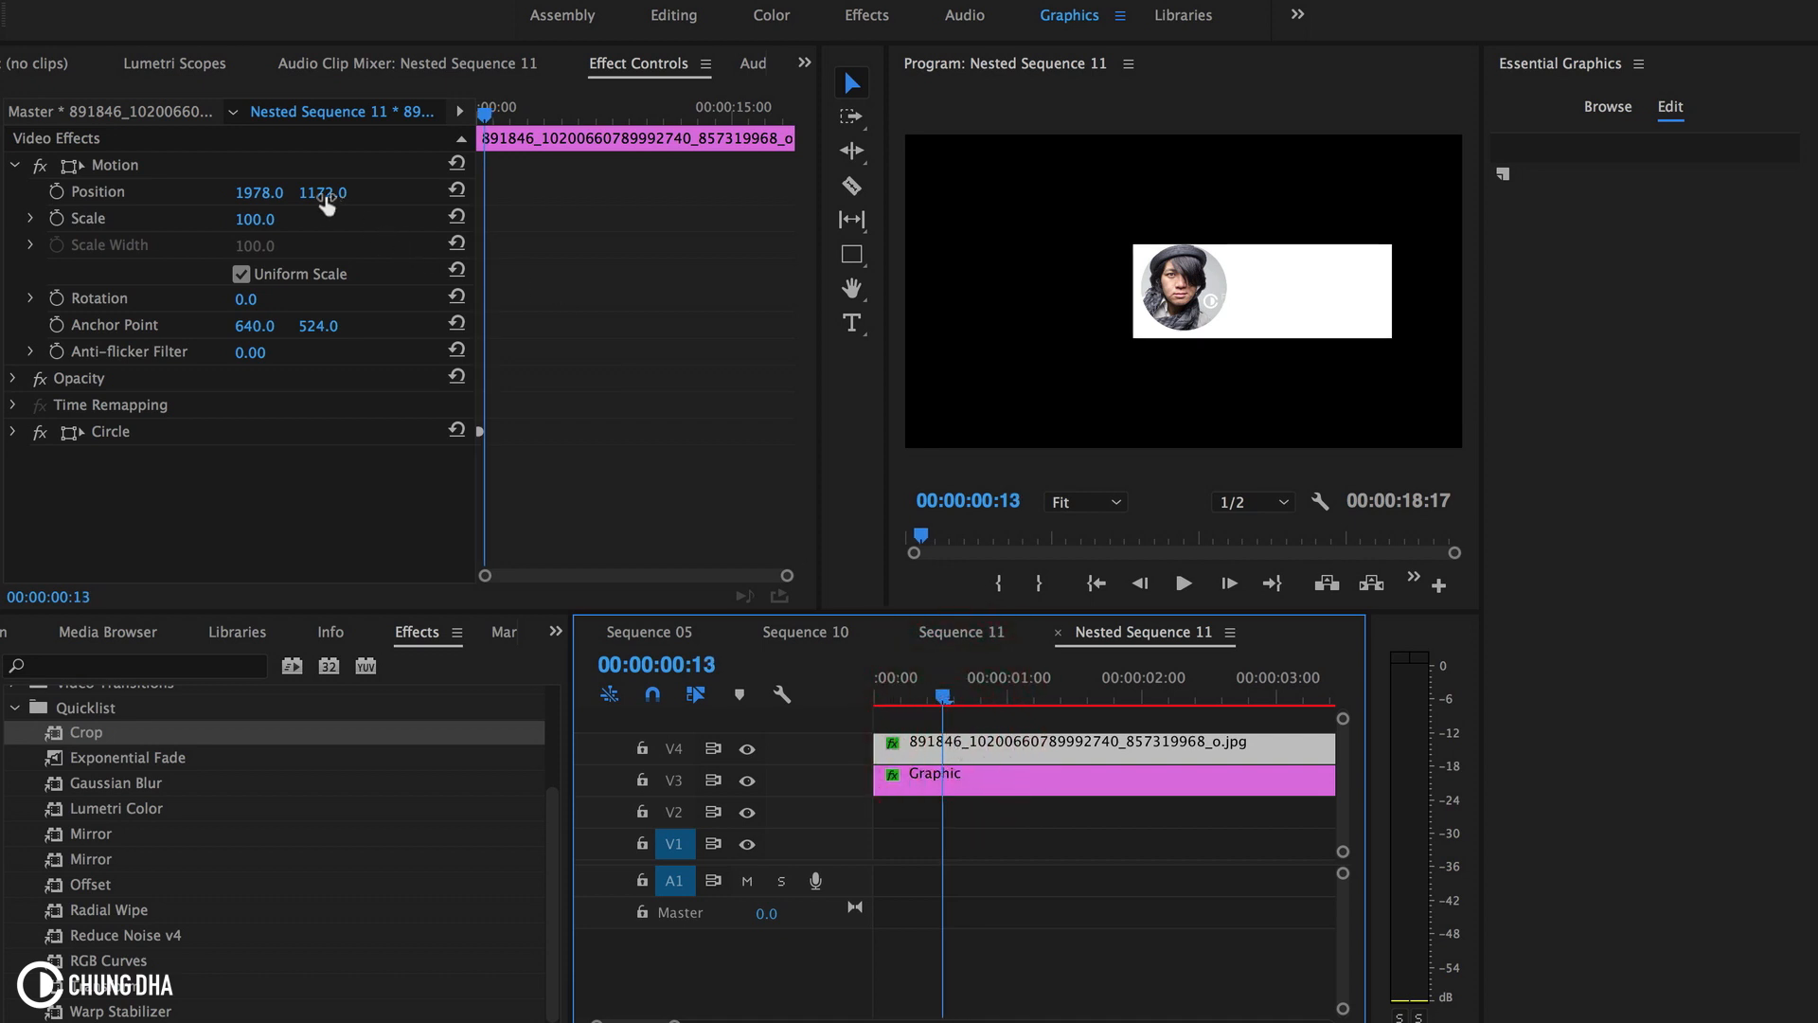
drag(320, 207, 338, 206)
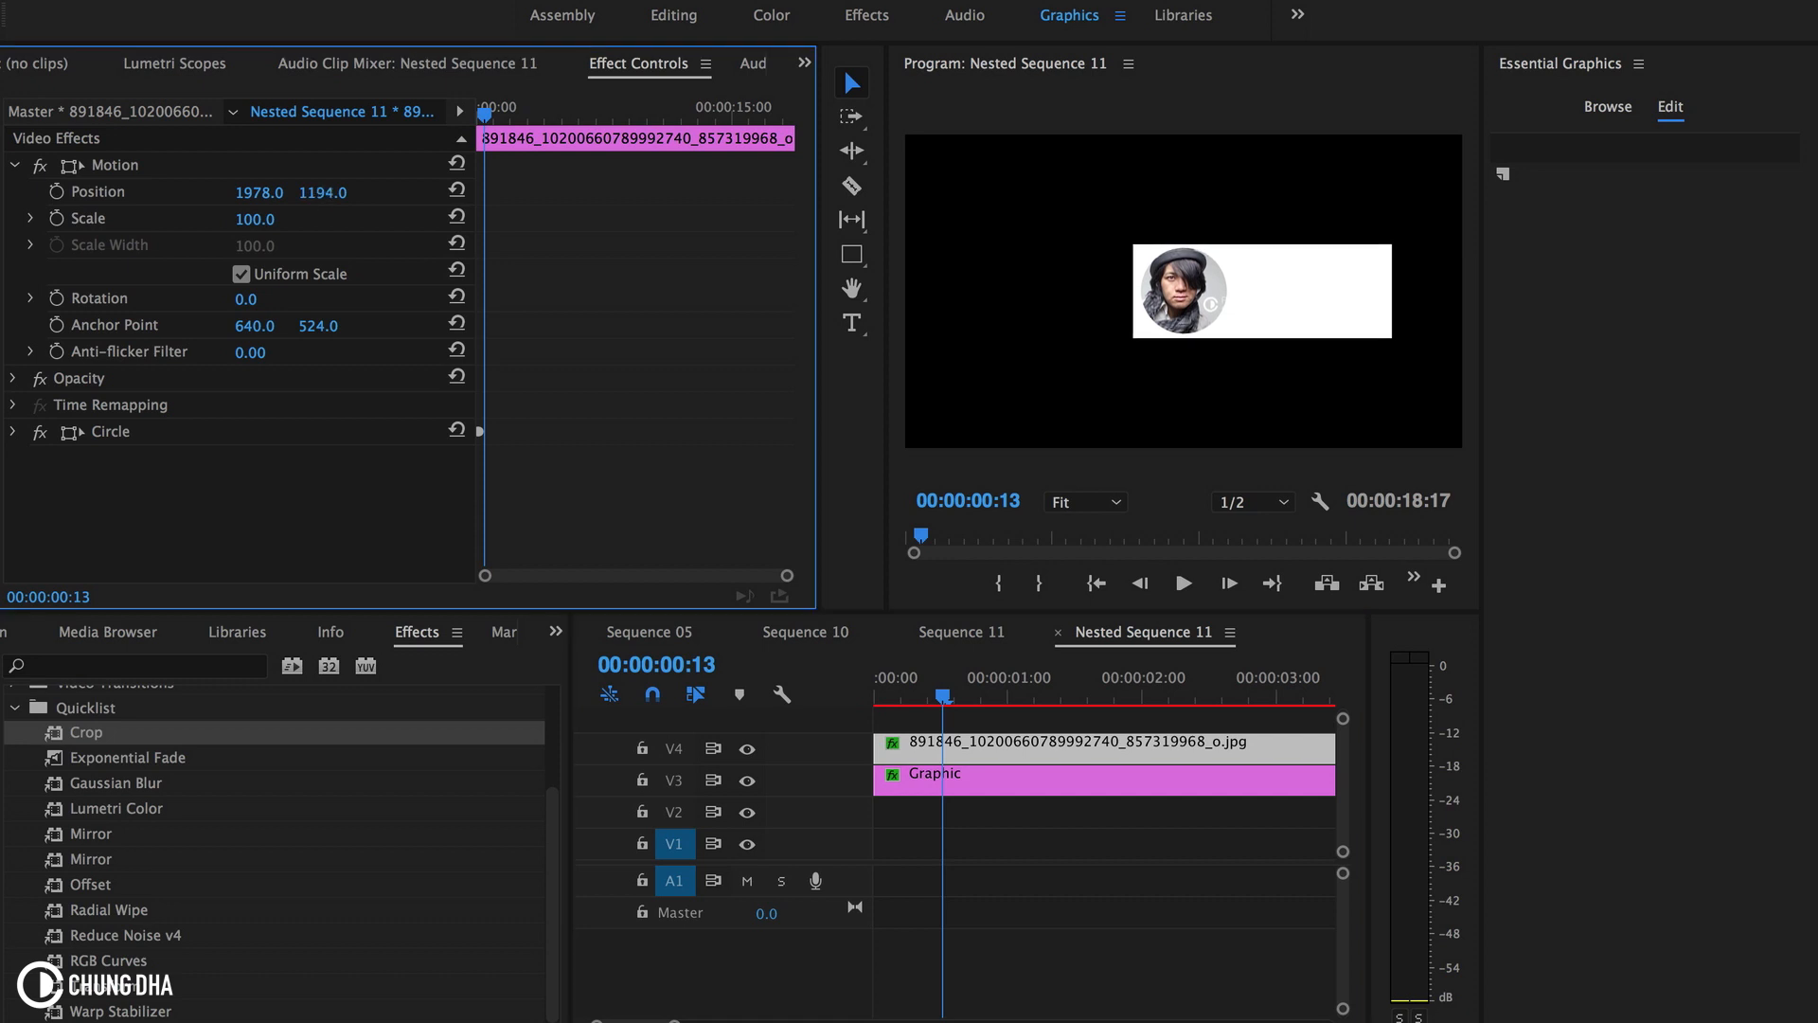
drag(323, 192, 321, 192)
mouse_move(315, 193)
mouse_down()
mouse_move(334, 192)
mouse_move(318, 192)
mouse_up()
- Replay Sequence 11 from the start to check the repositioned portrait, stopping after the slide
click(951, 634)
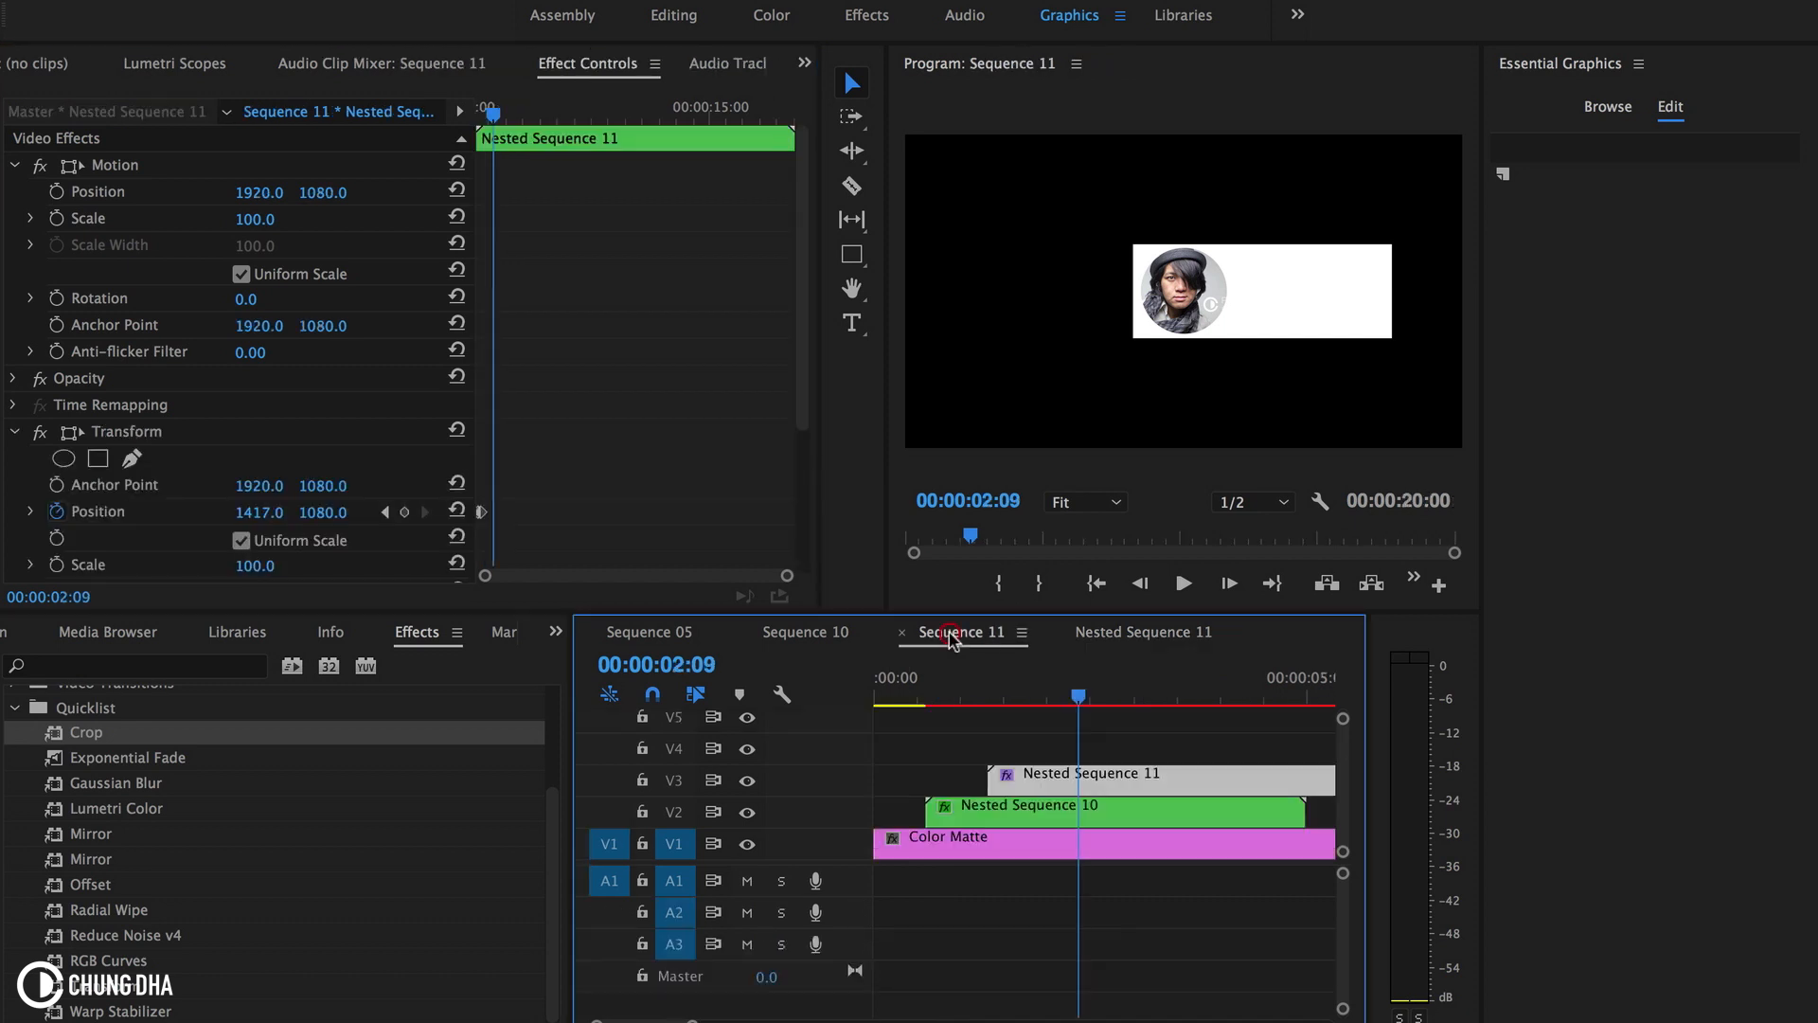
key(Home)
key(space)
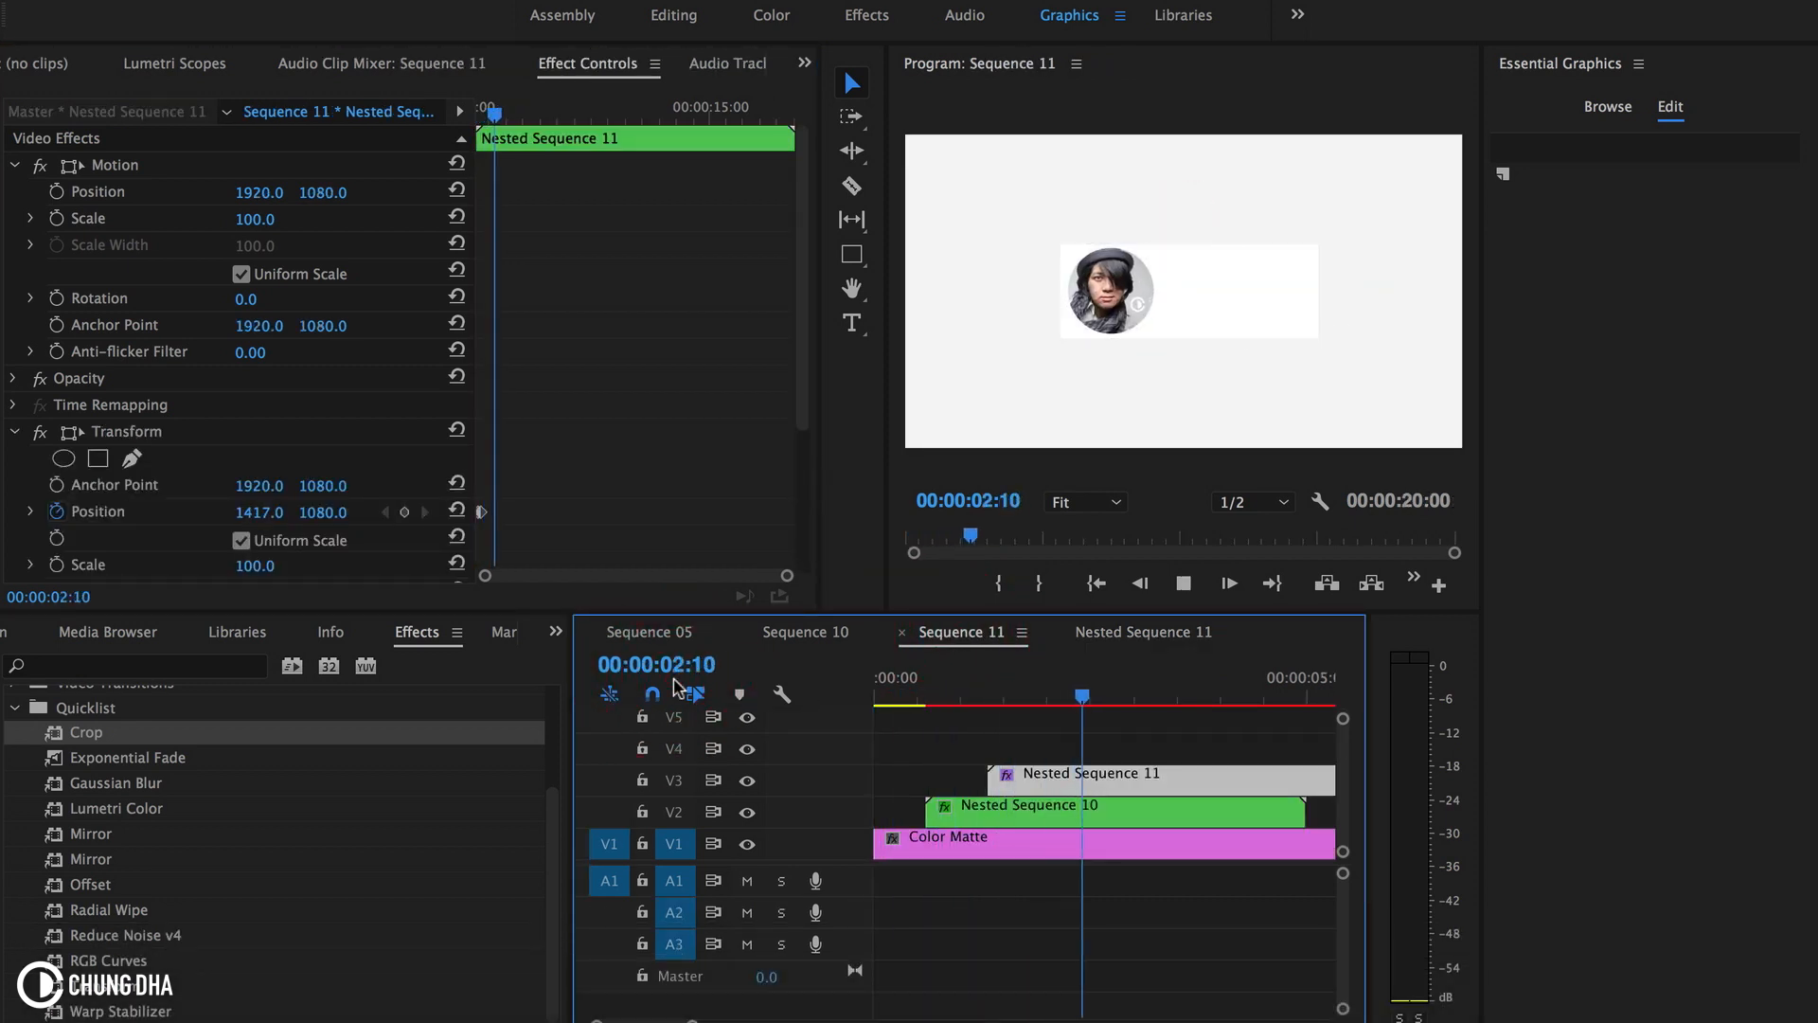
key(space)
key(Home)
key(space)
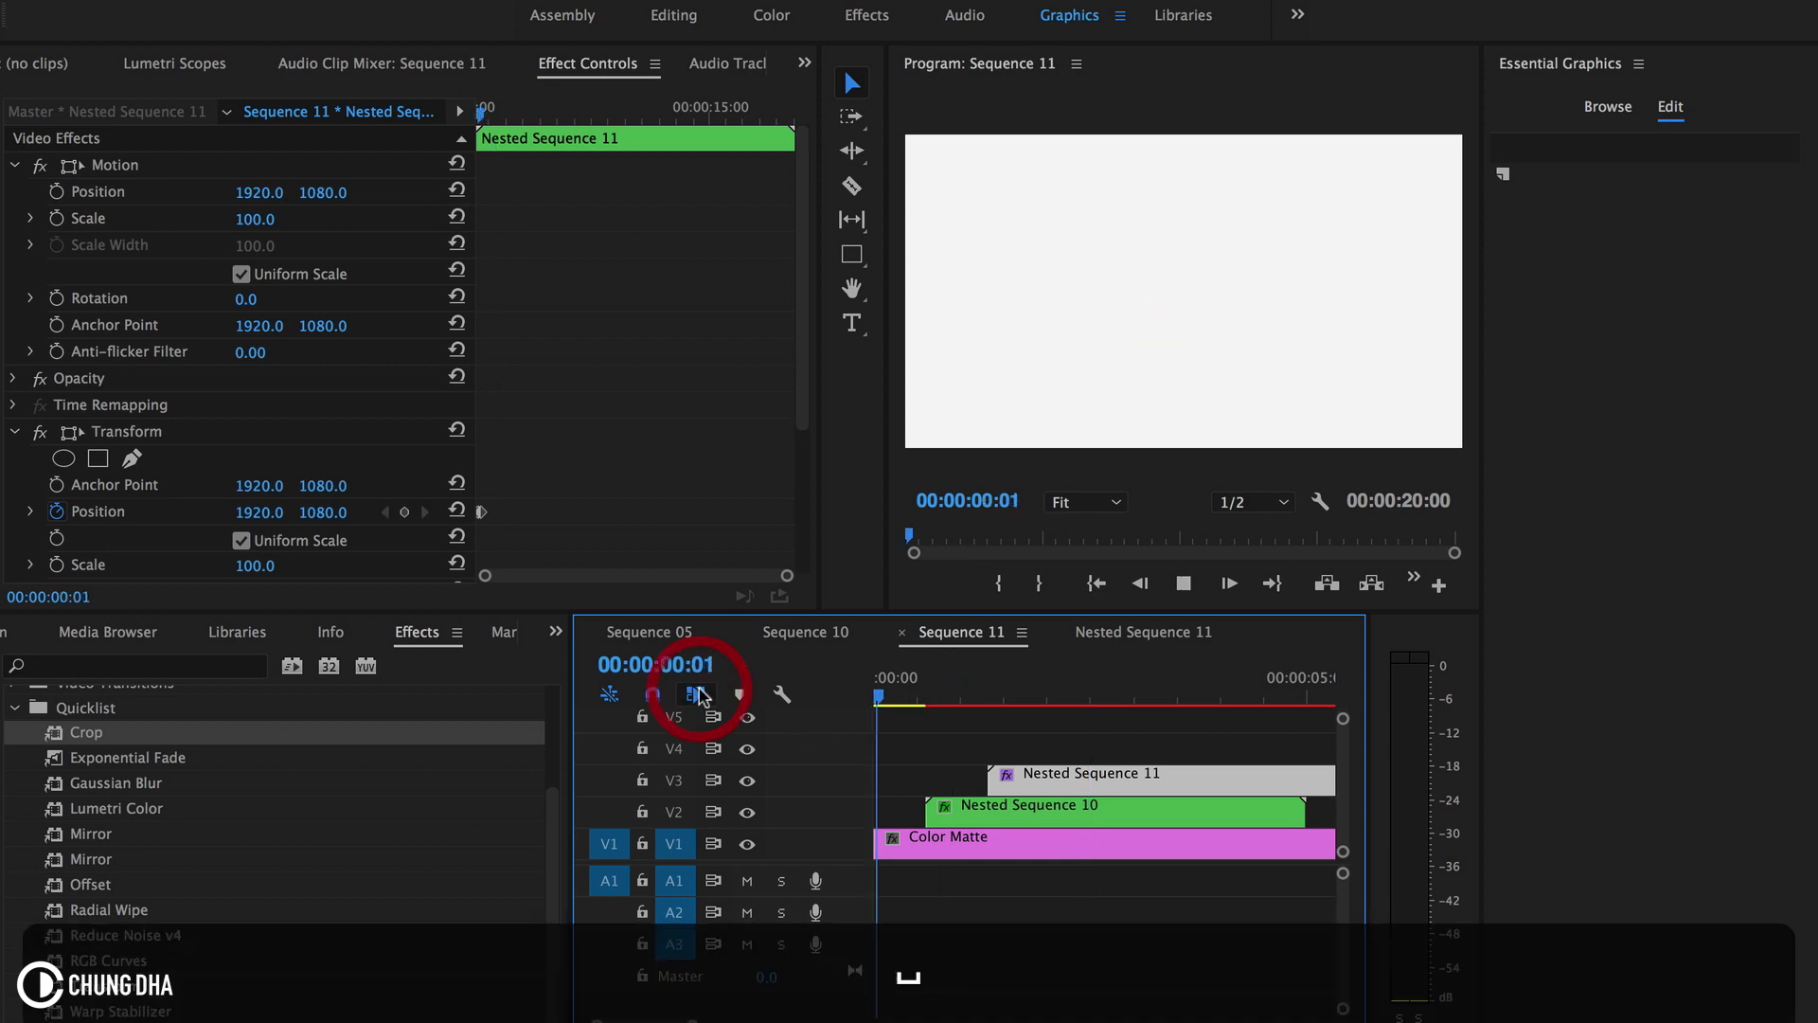
key(space)
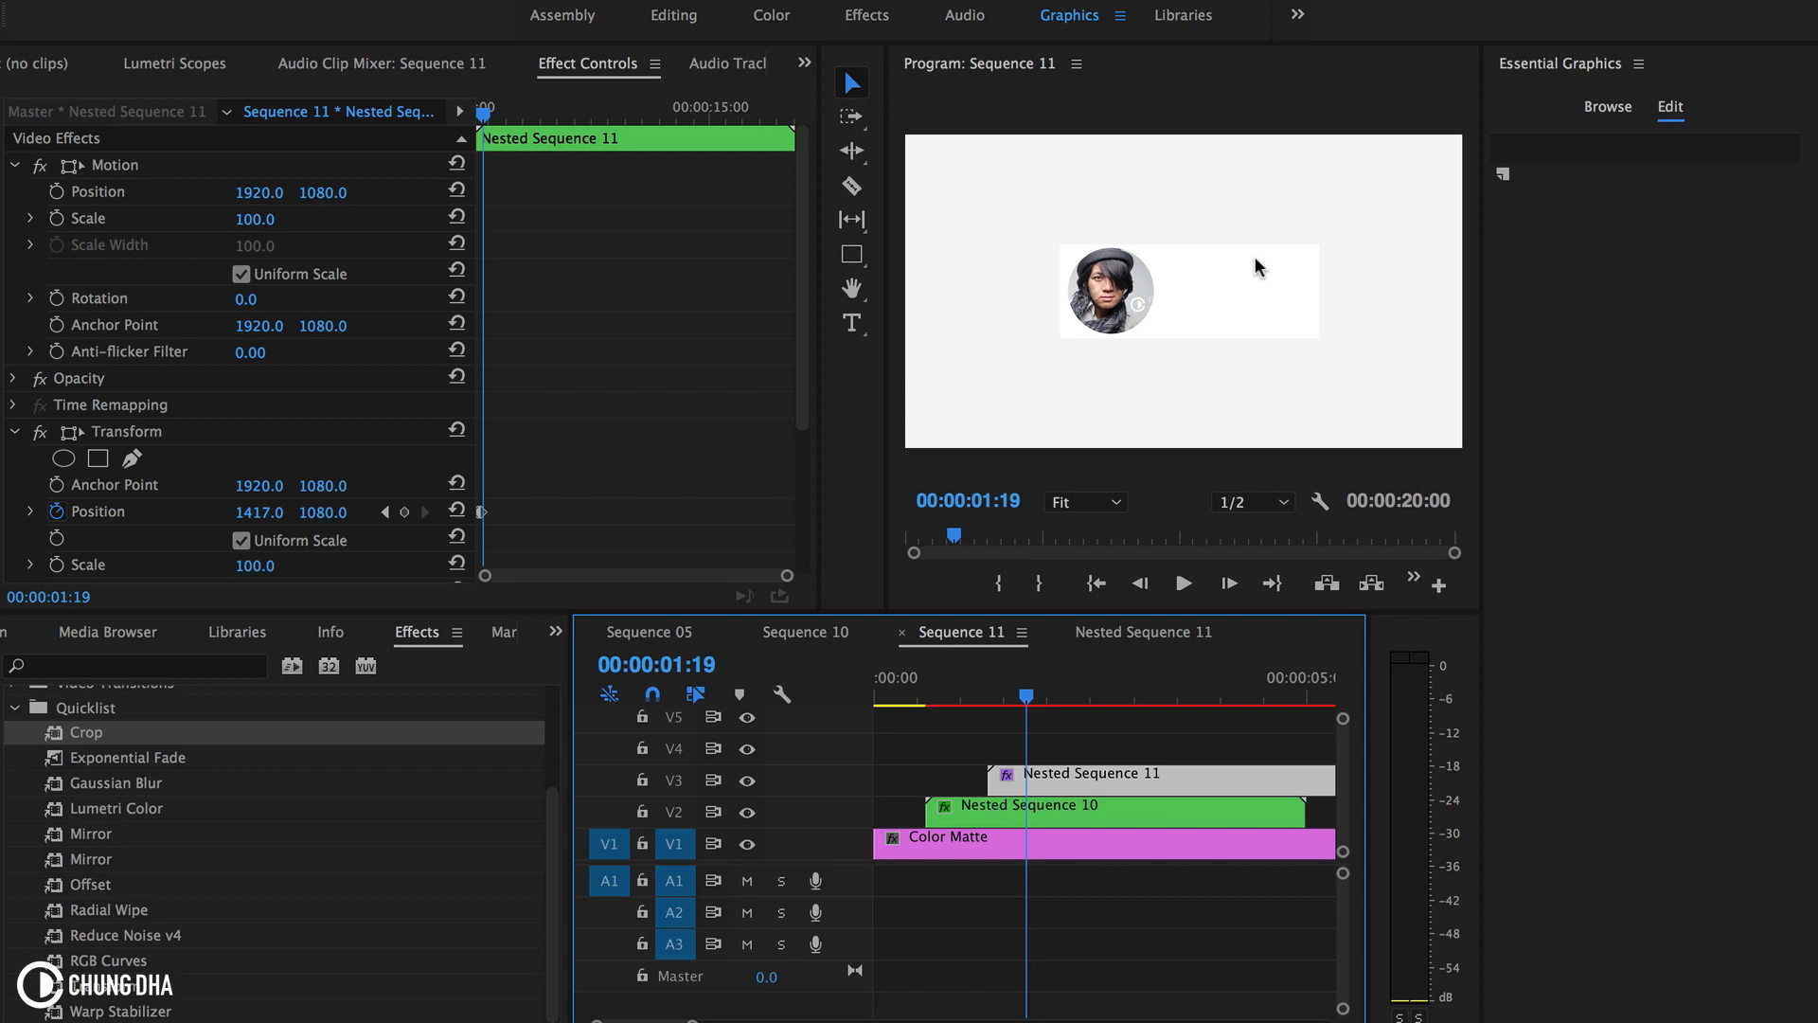
- Reopen Nested Sequence 11 and add a text layer with the letter C on the white rectangle beside the portrait
click(1035, 750)
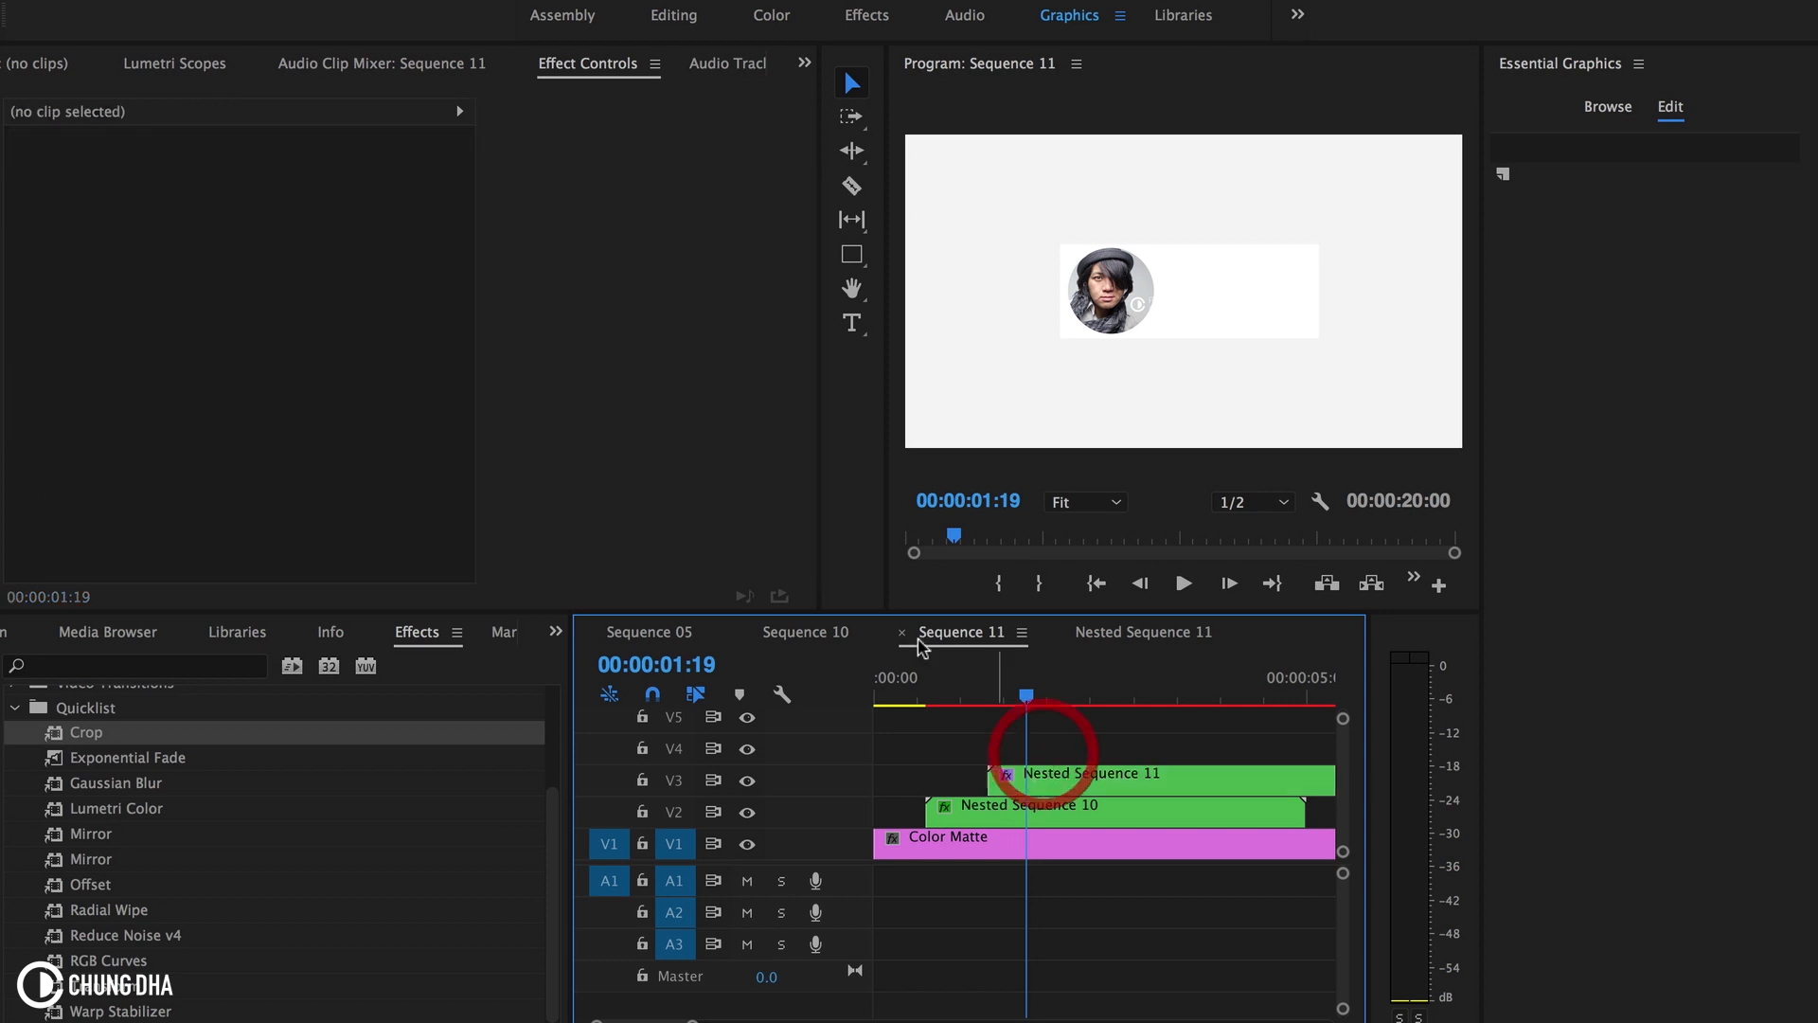
click(1062, 774)
double_click(1062, 775)
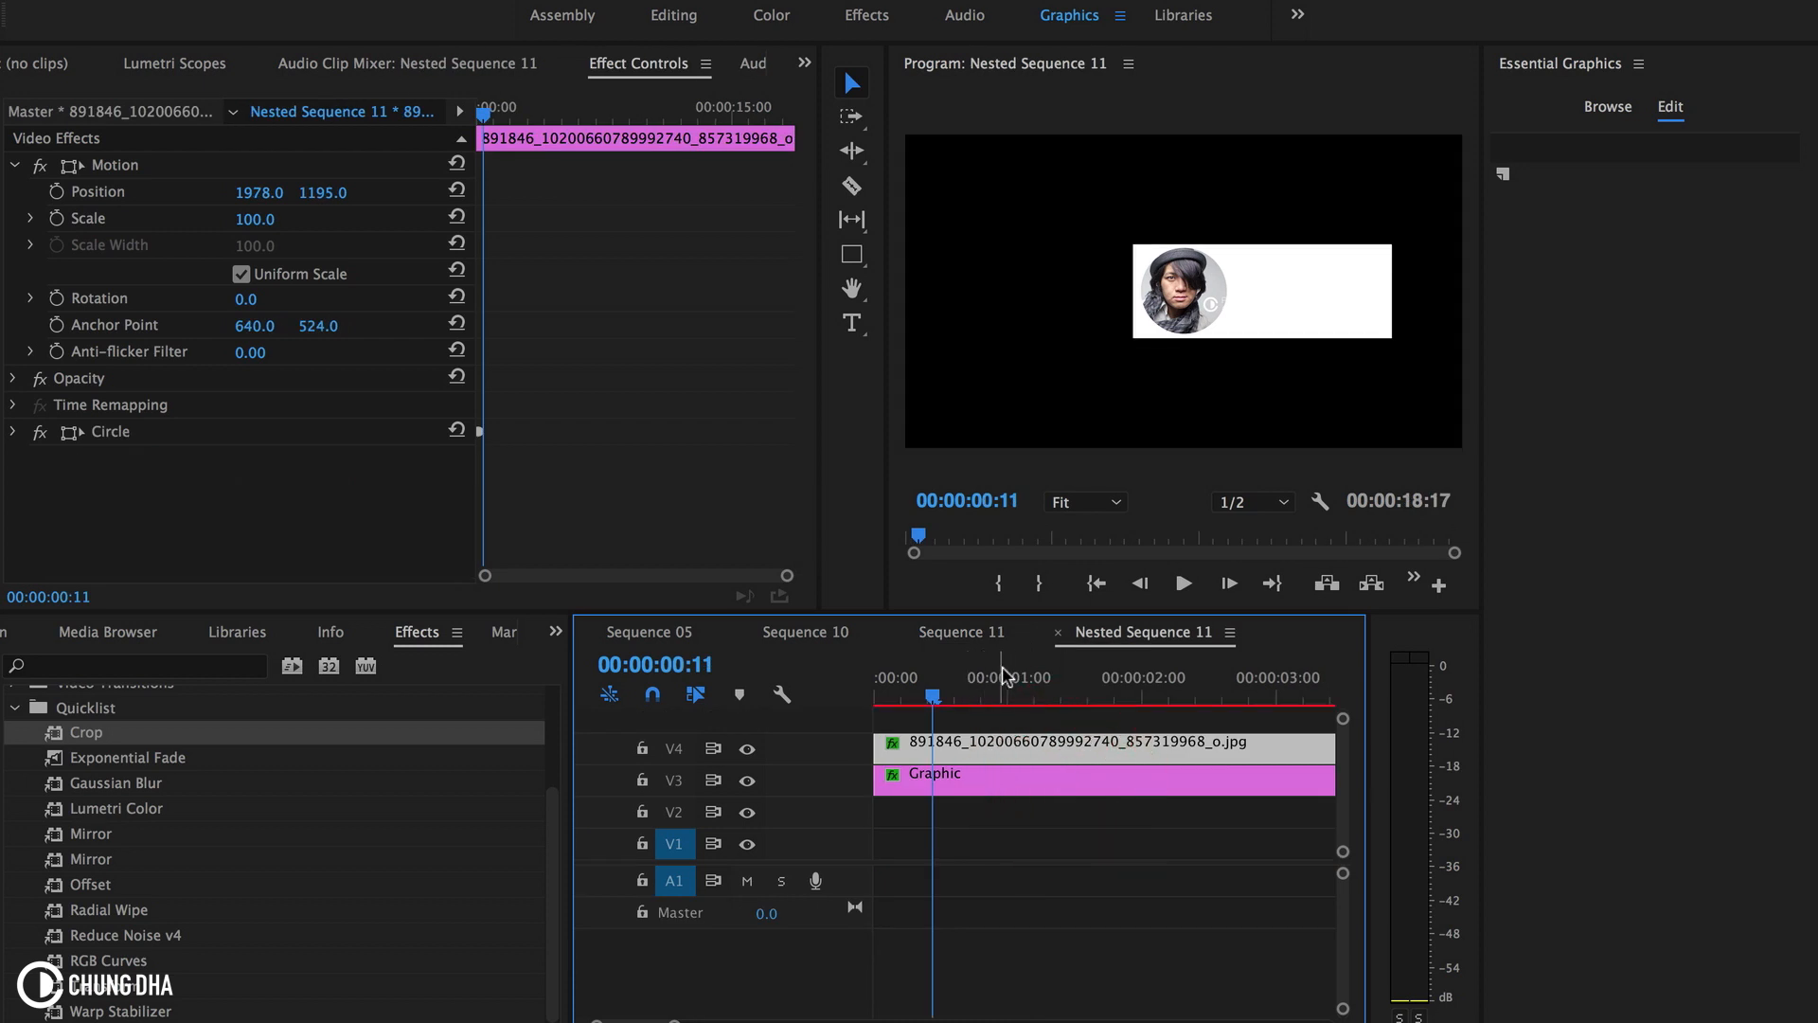
click(851, 323)
click(1263, 284)
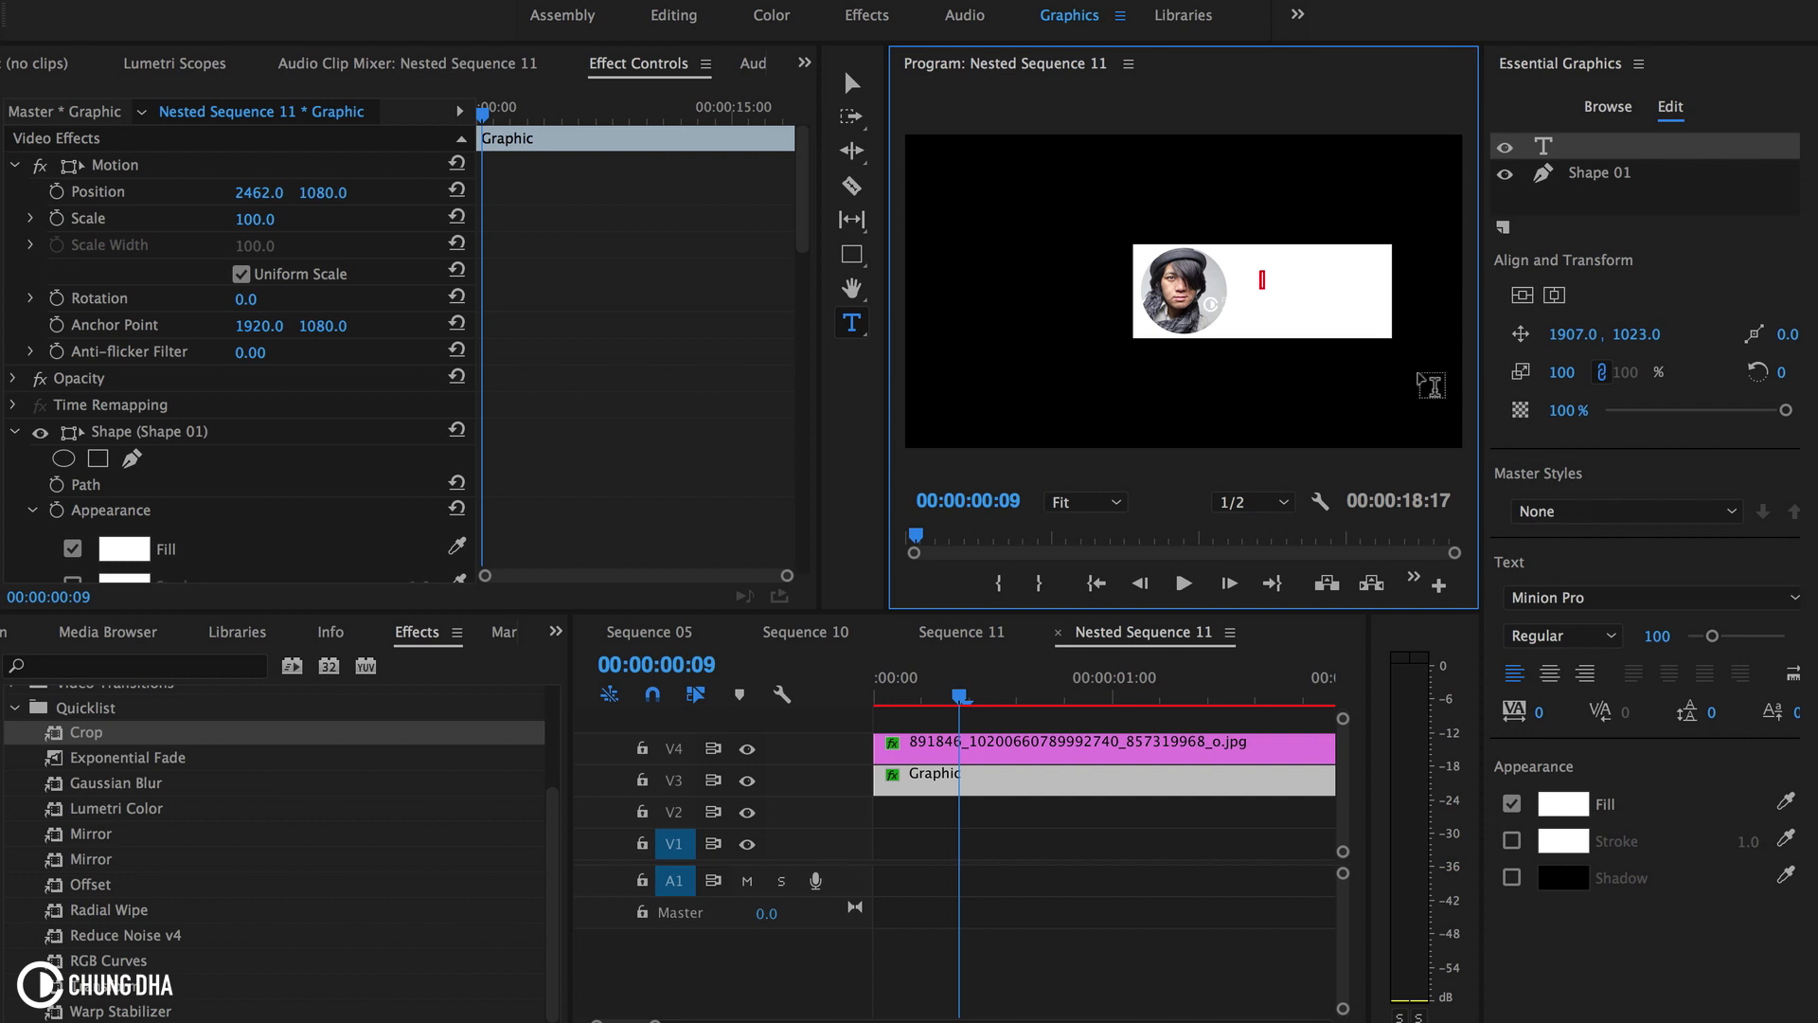
text(C)
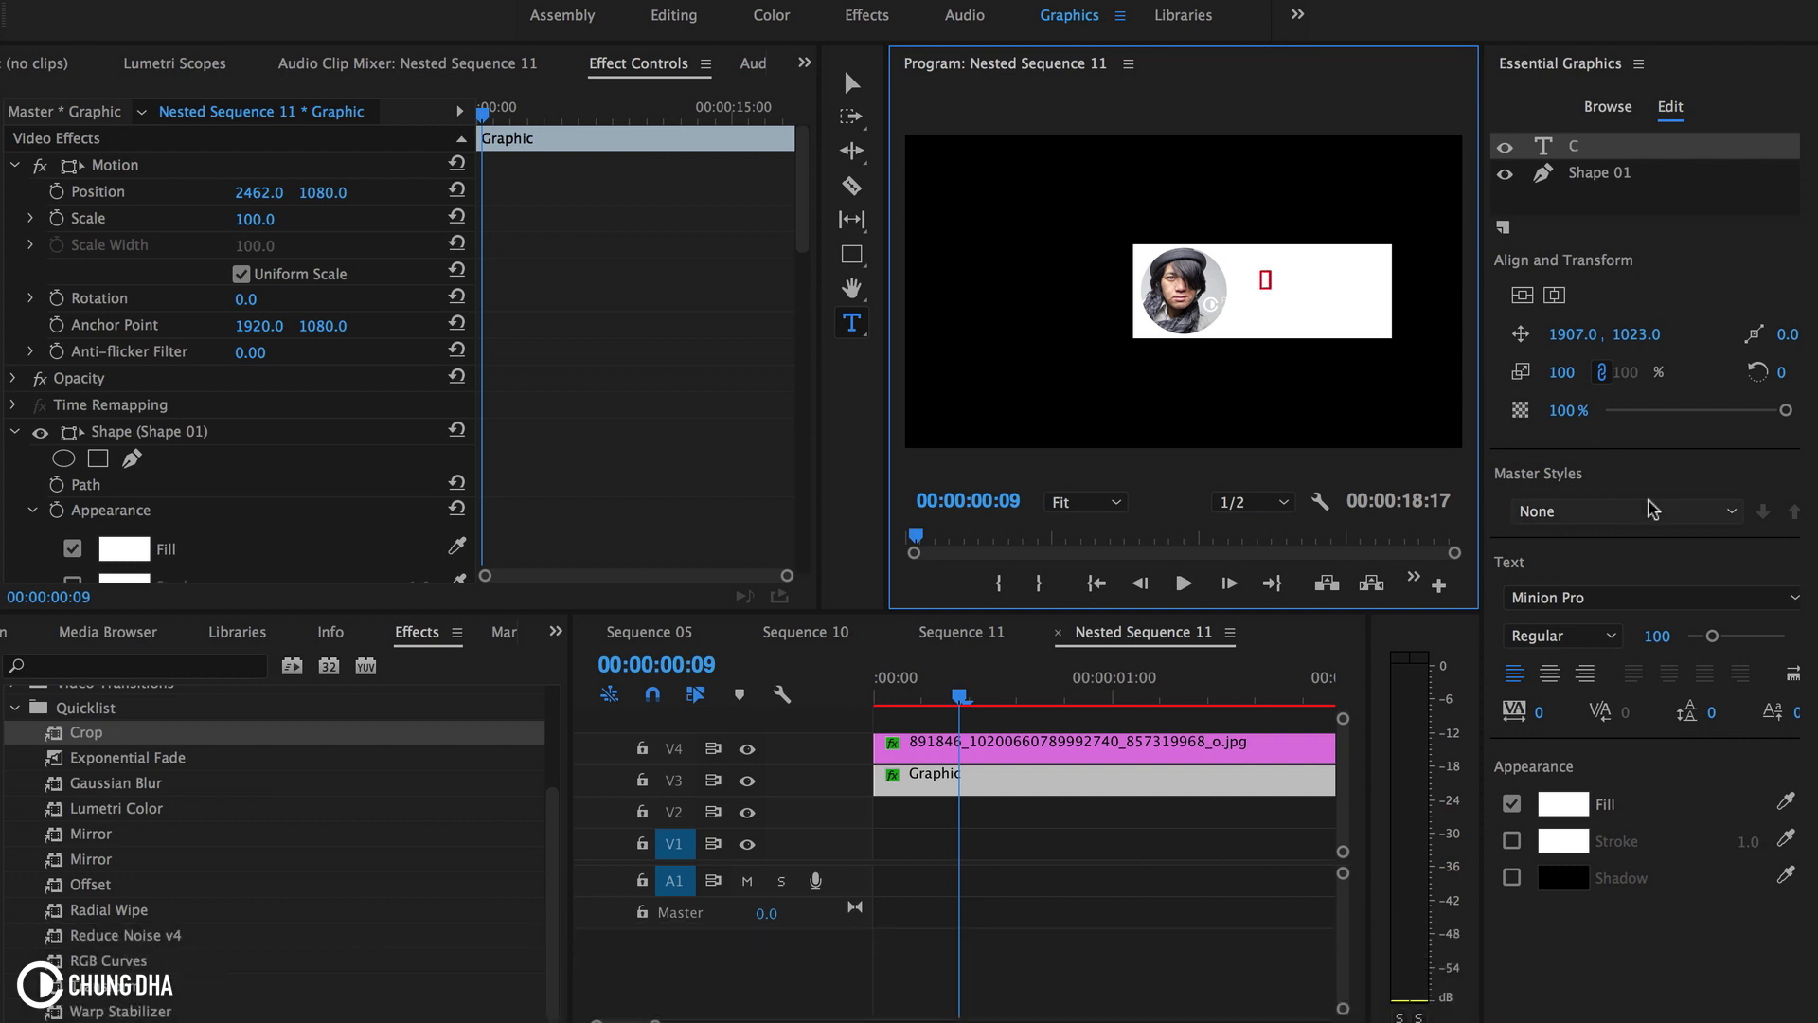
- Change the text layer's fill colour to black (000000)
key(super+a)
click(1564, 805)
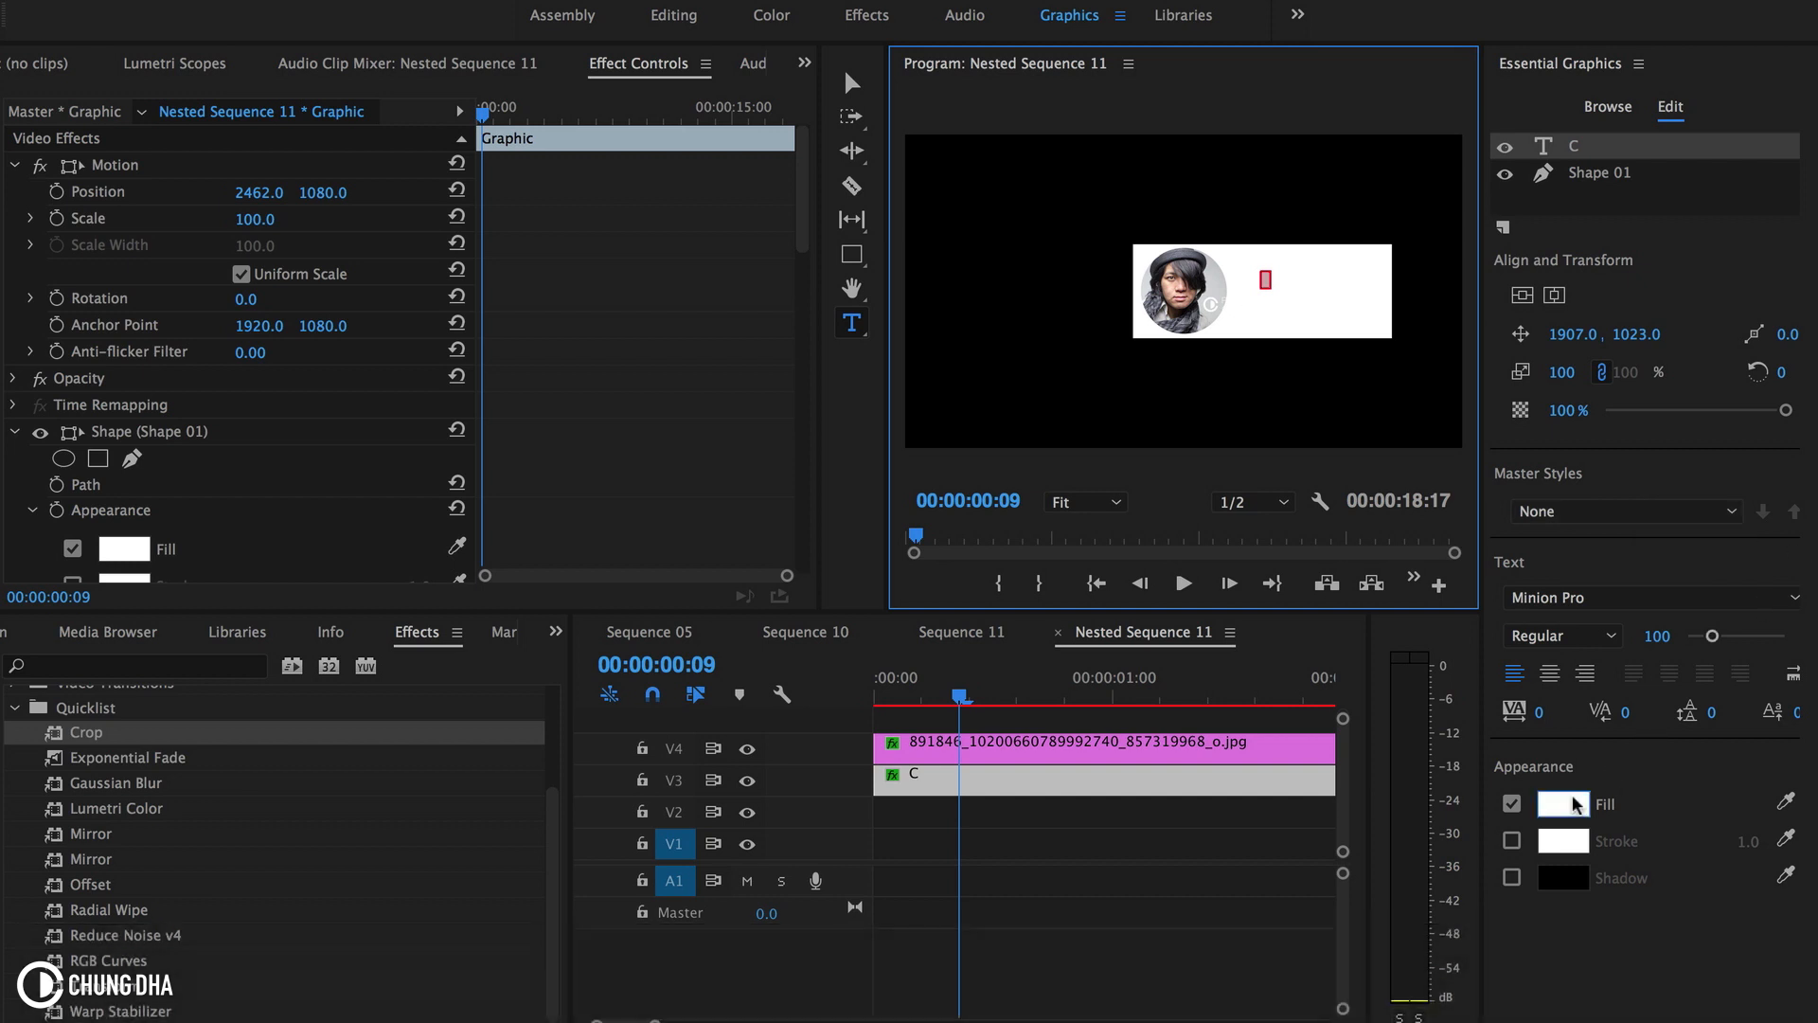
drag(854, 371, 621, 176)
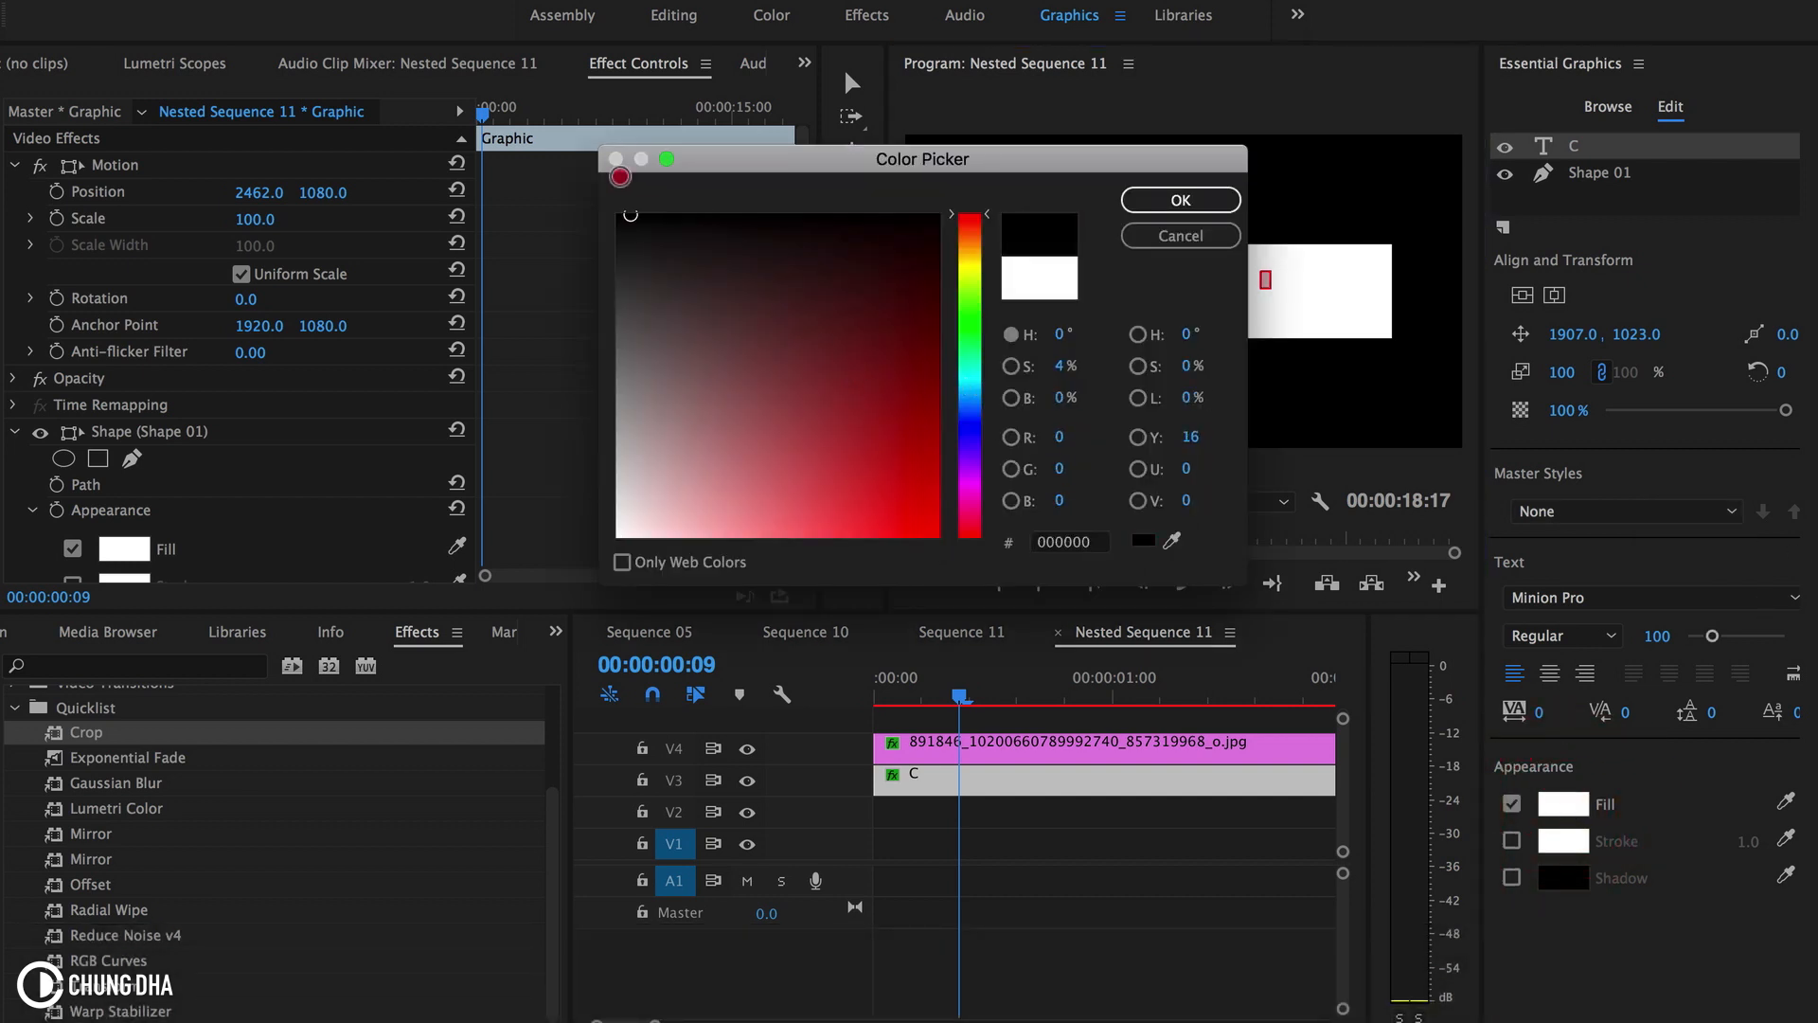
click(1157, 201)
- Set the text's font to TradeGothicNo.20-Condensed Bold and its scale to 169
click(1595, 597)
click(1372, 698)
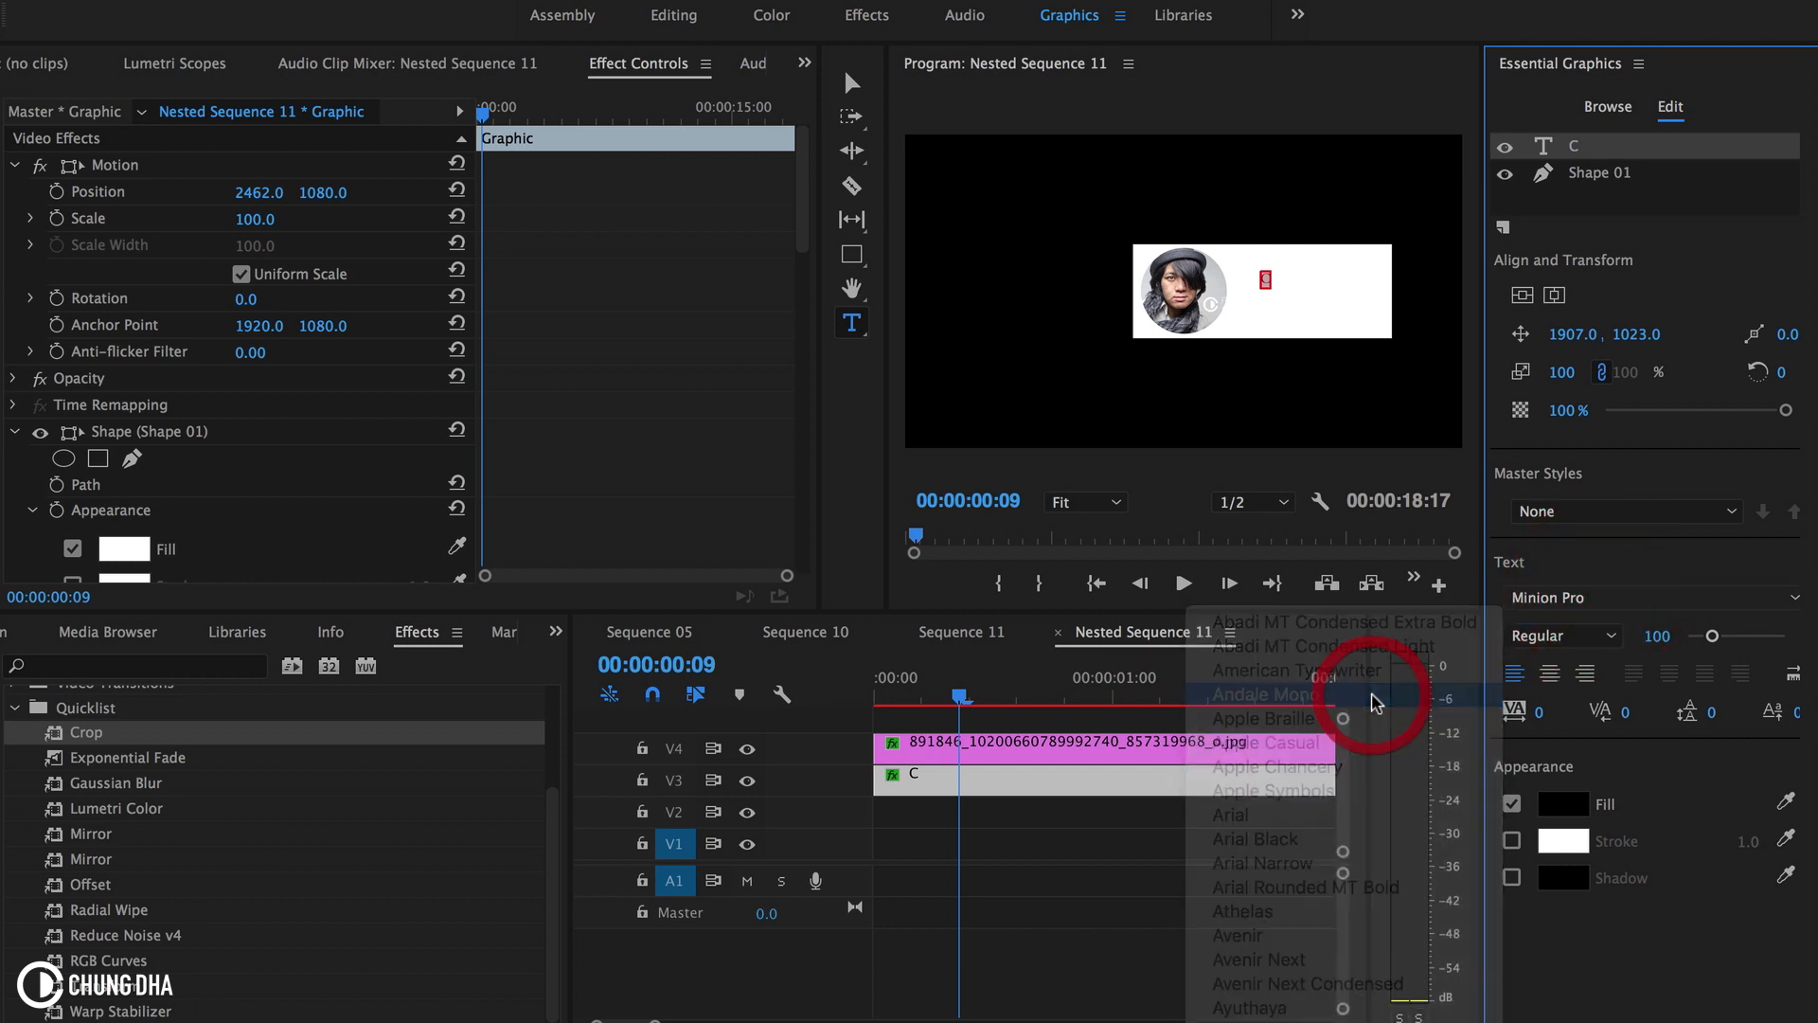
click(1576, 600)
text(ra)
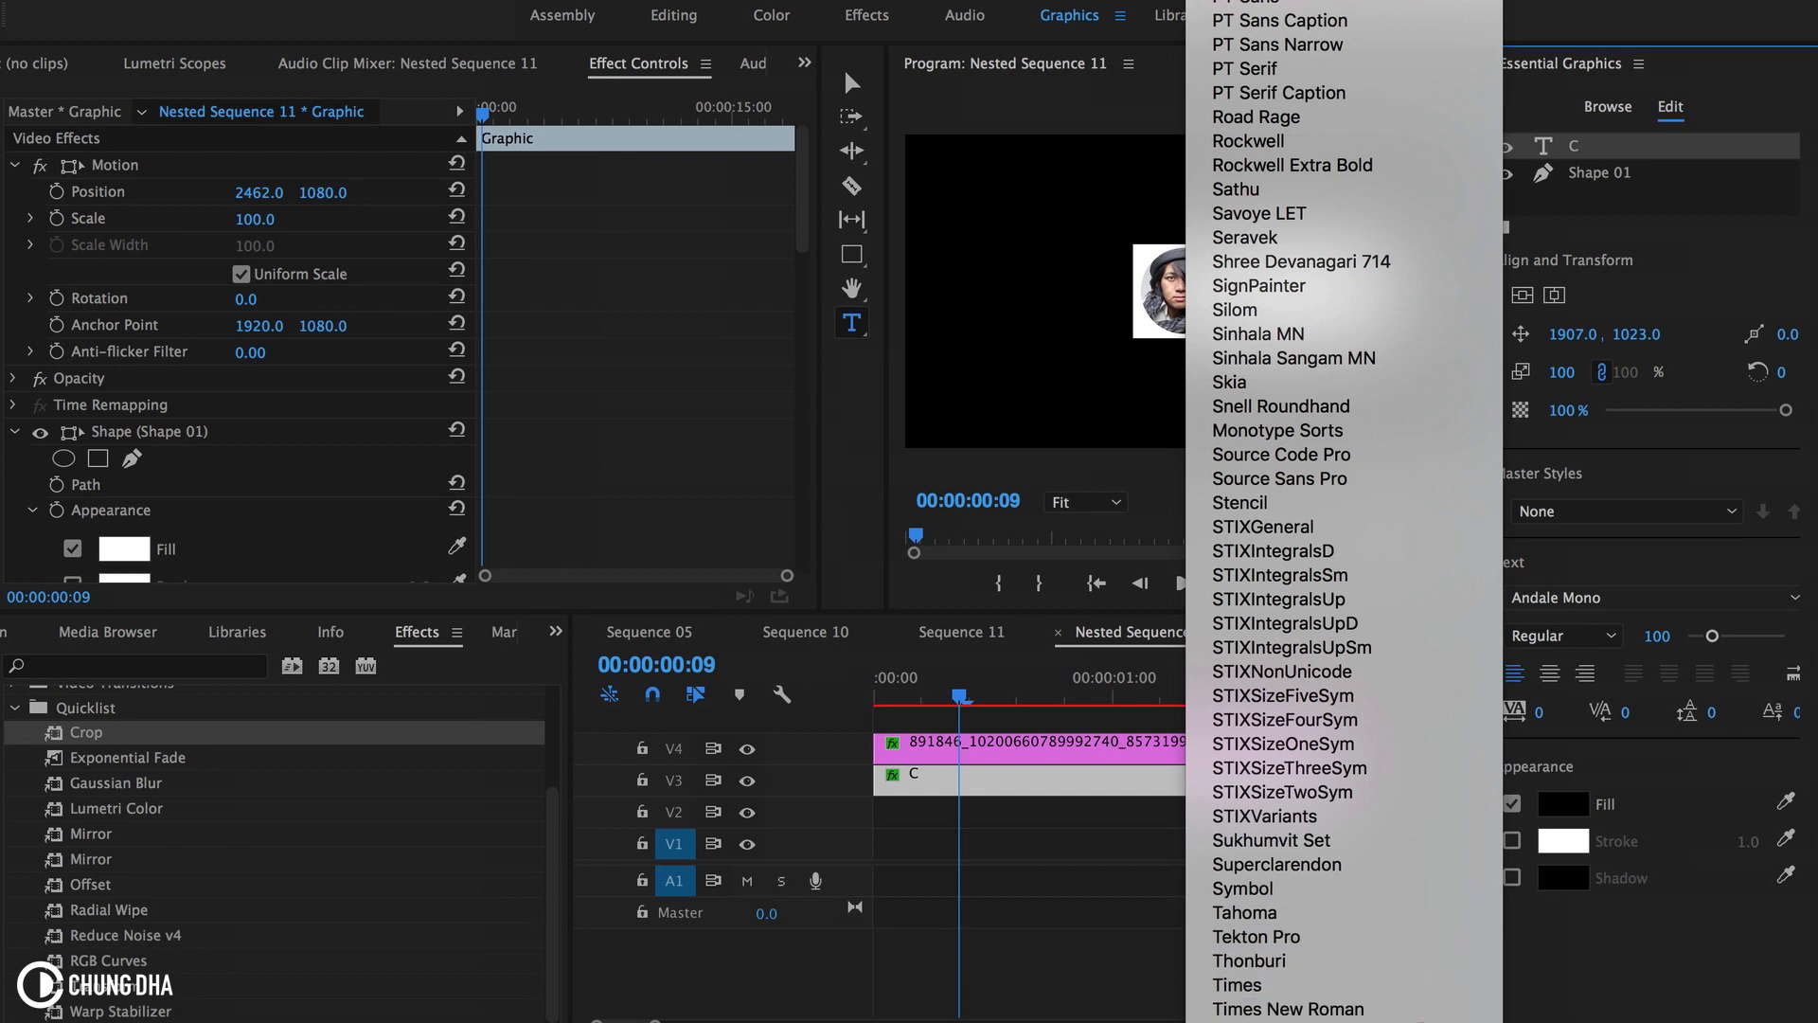
click(1420, 1011)
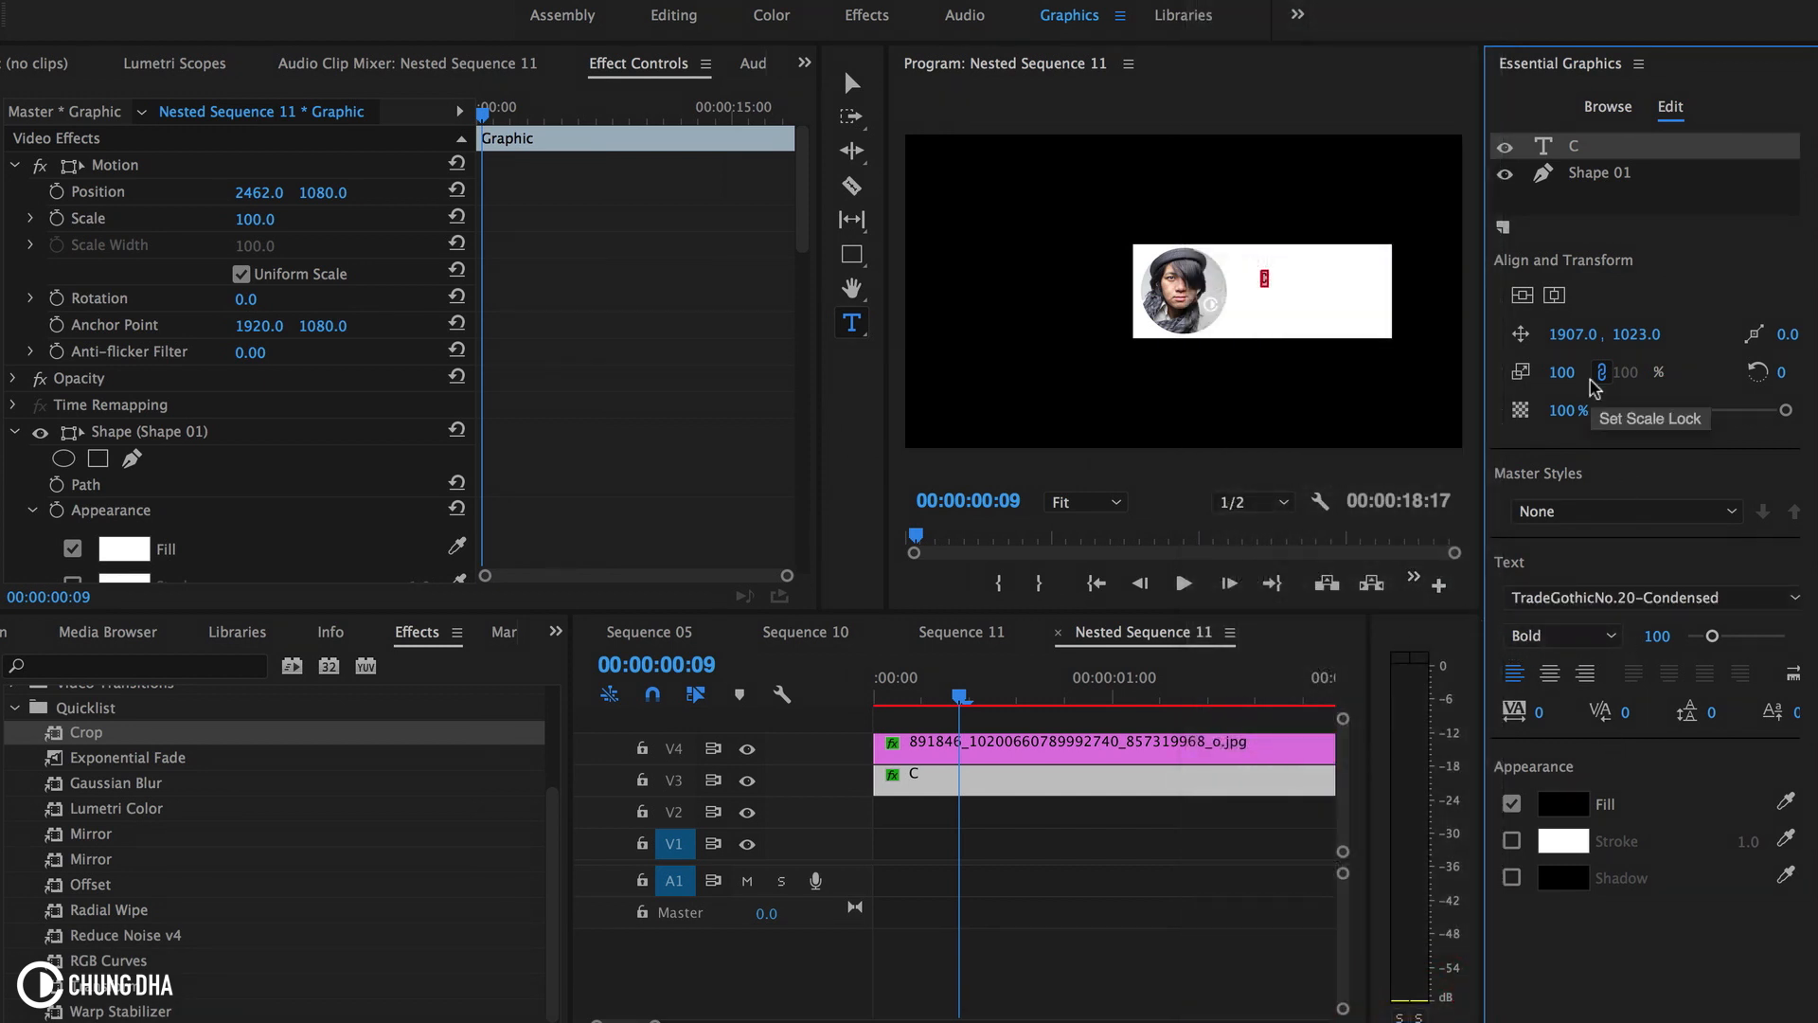
drag(1562, 371, 1560, 371)
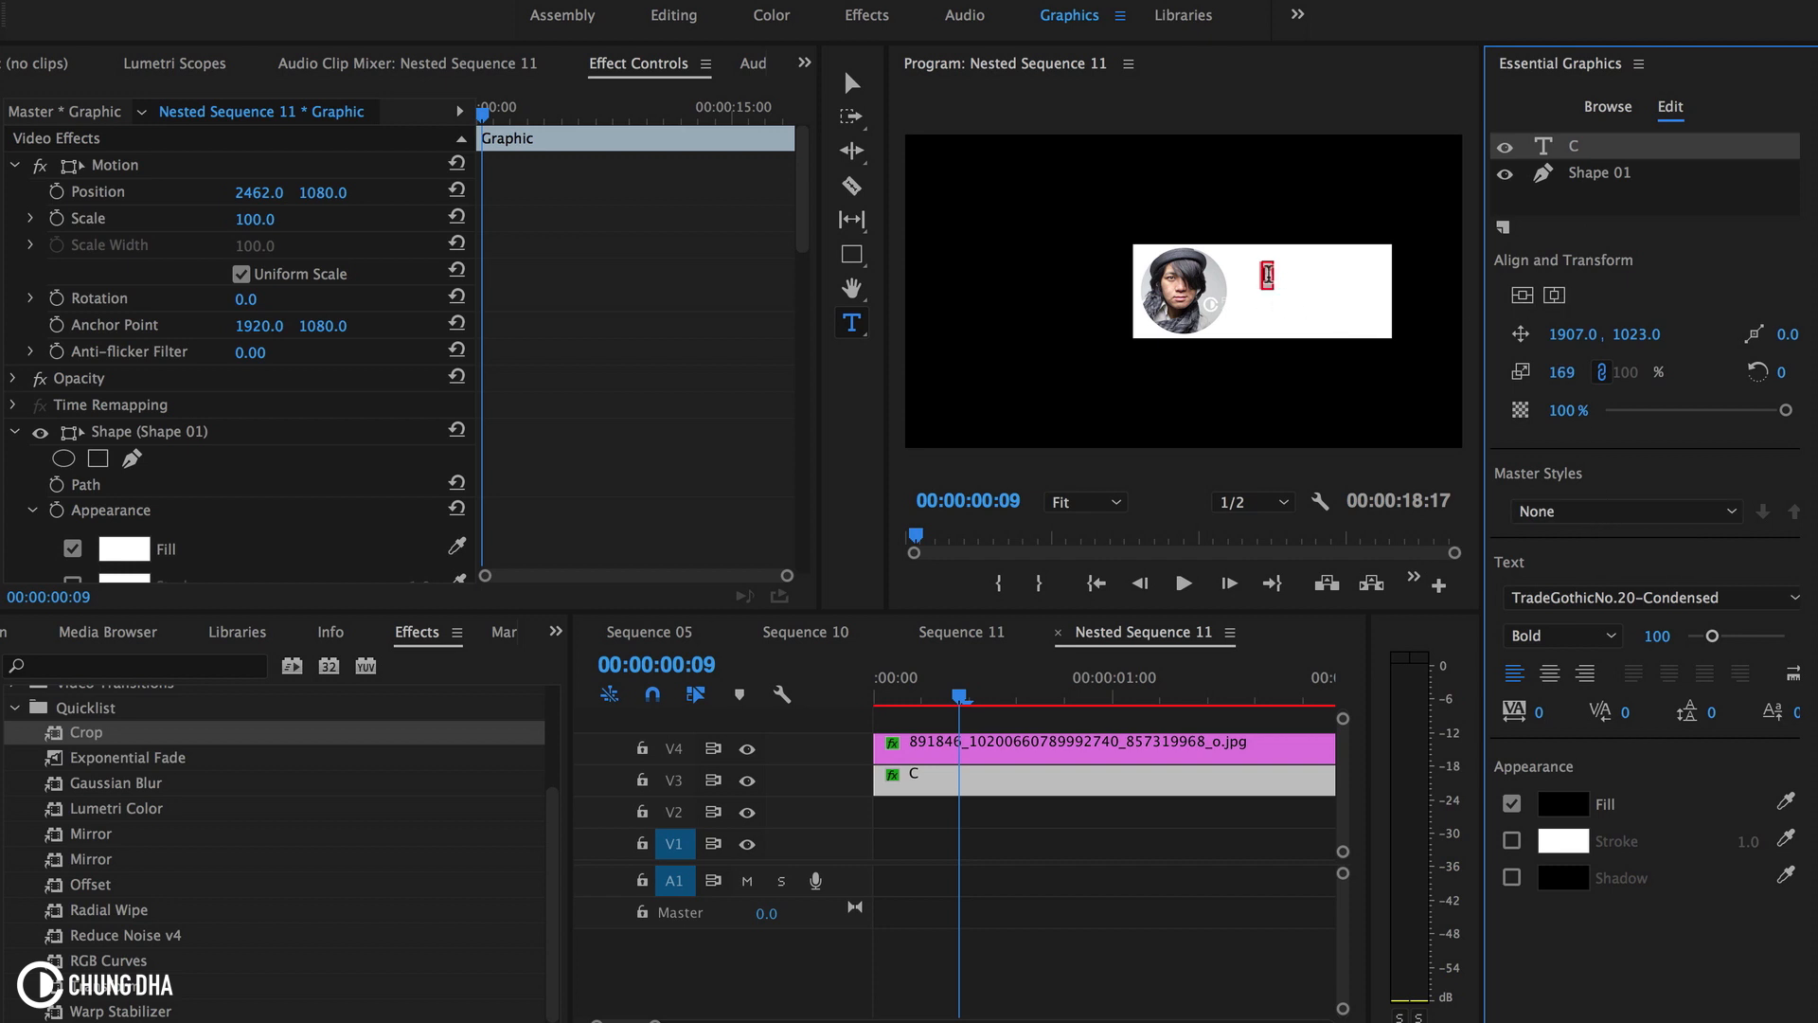
- Complete the text with the full name and move it to 1750.0, 953.0 in the rectangle's upper part
click(1267, 275)
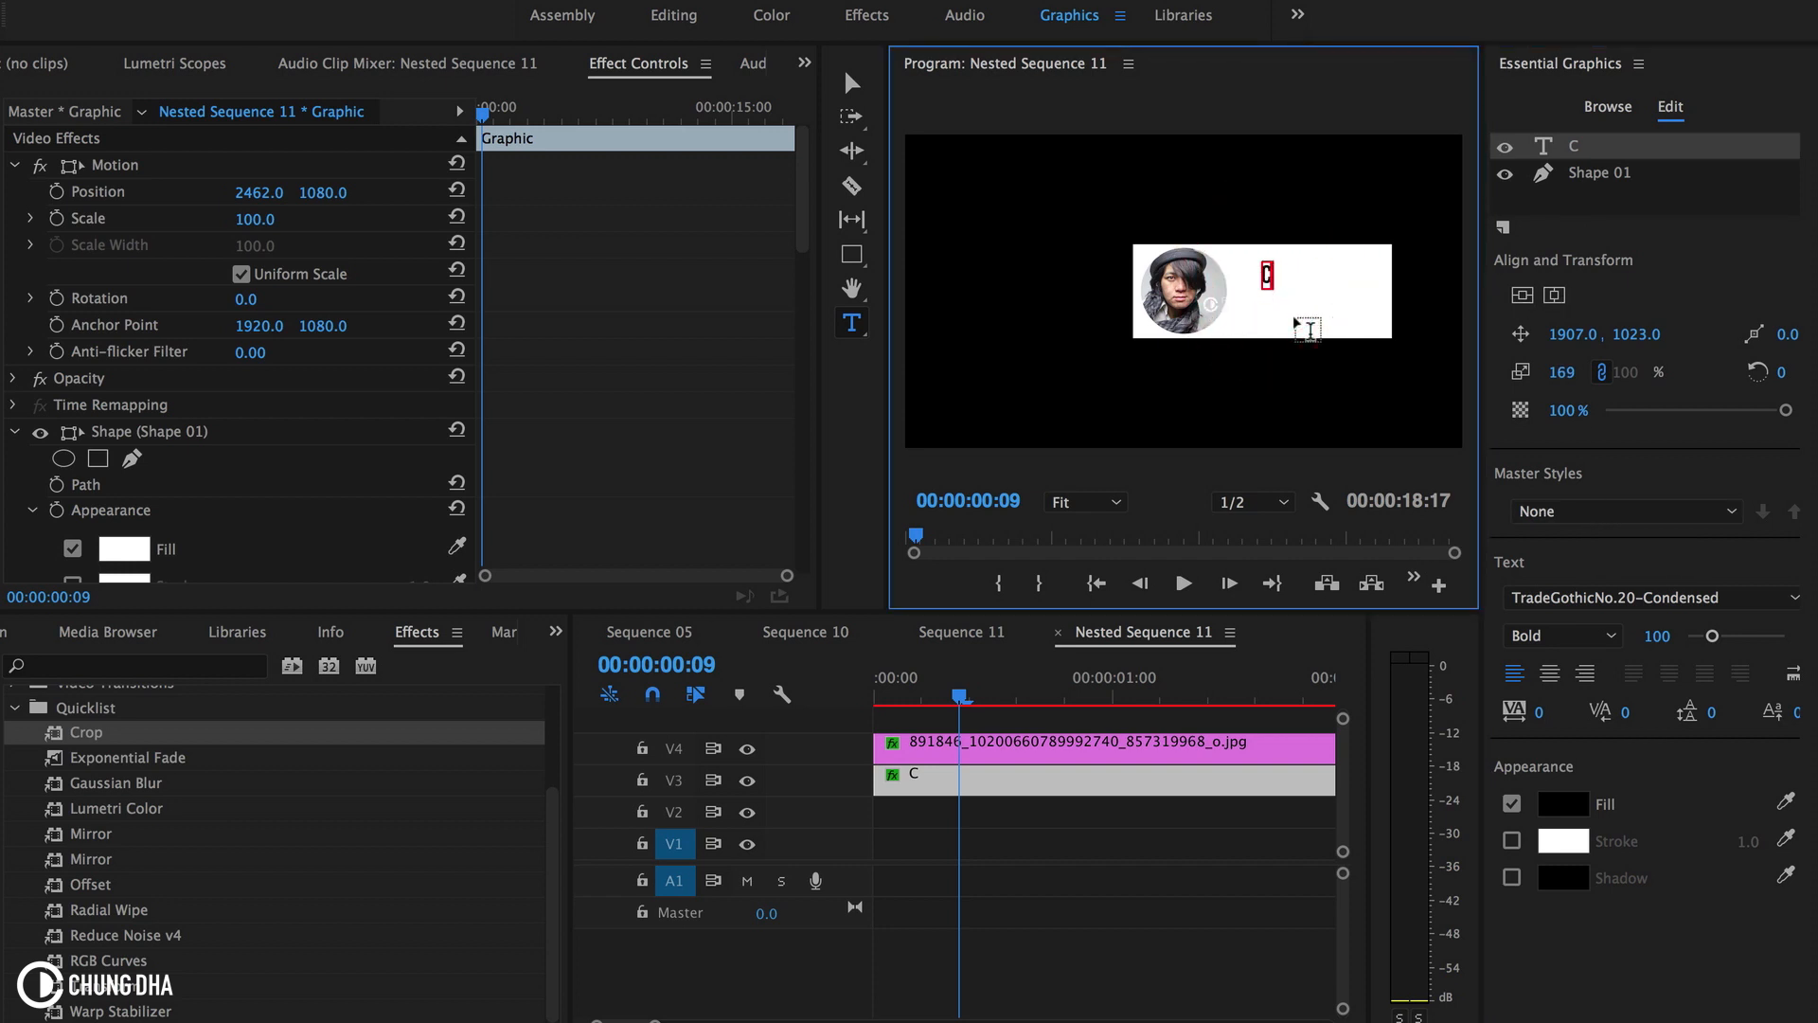
text(hung Dha)
key(Escape)
click(1259, 267)
- Select the whole name text on the white rectangle and change its font to Calibri
double_click(1321, 269)
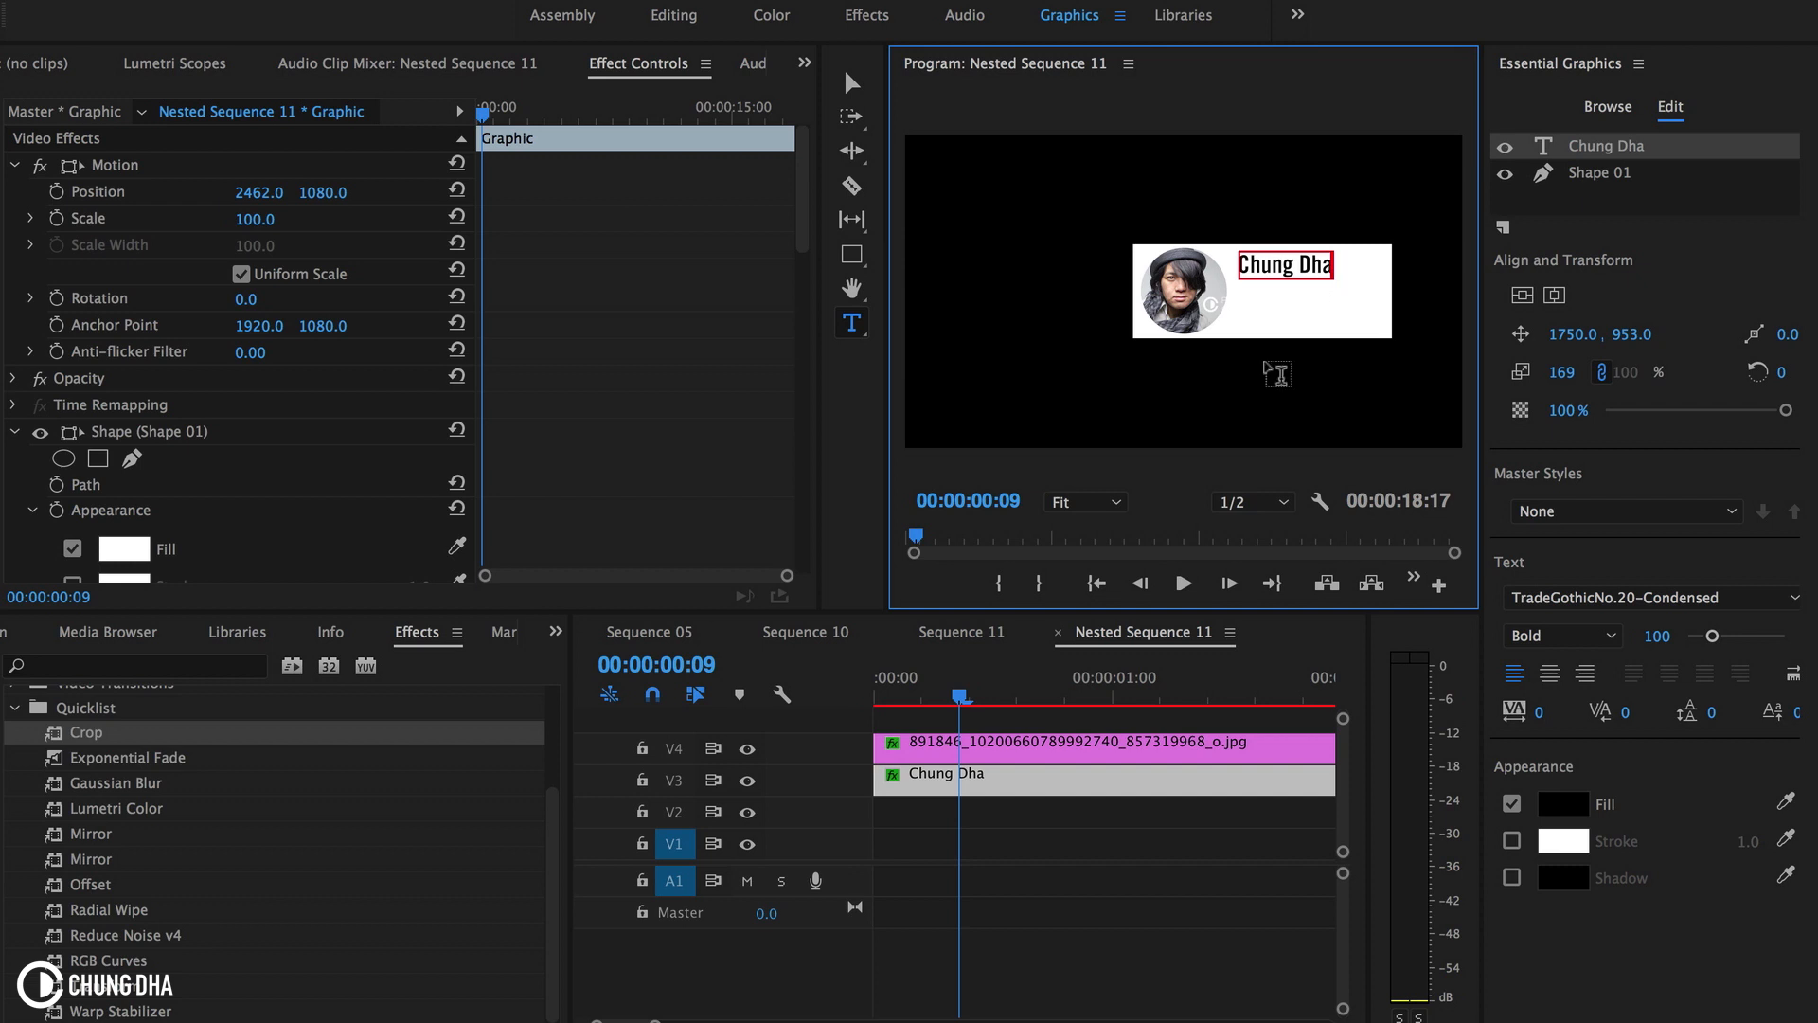
click(1321, 268)
key(super+a)
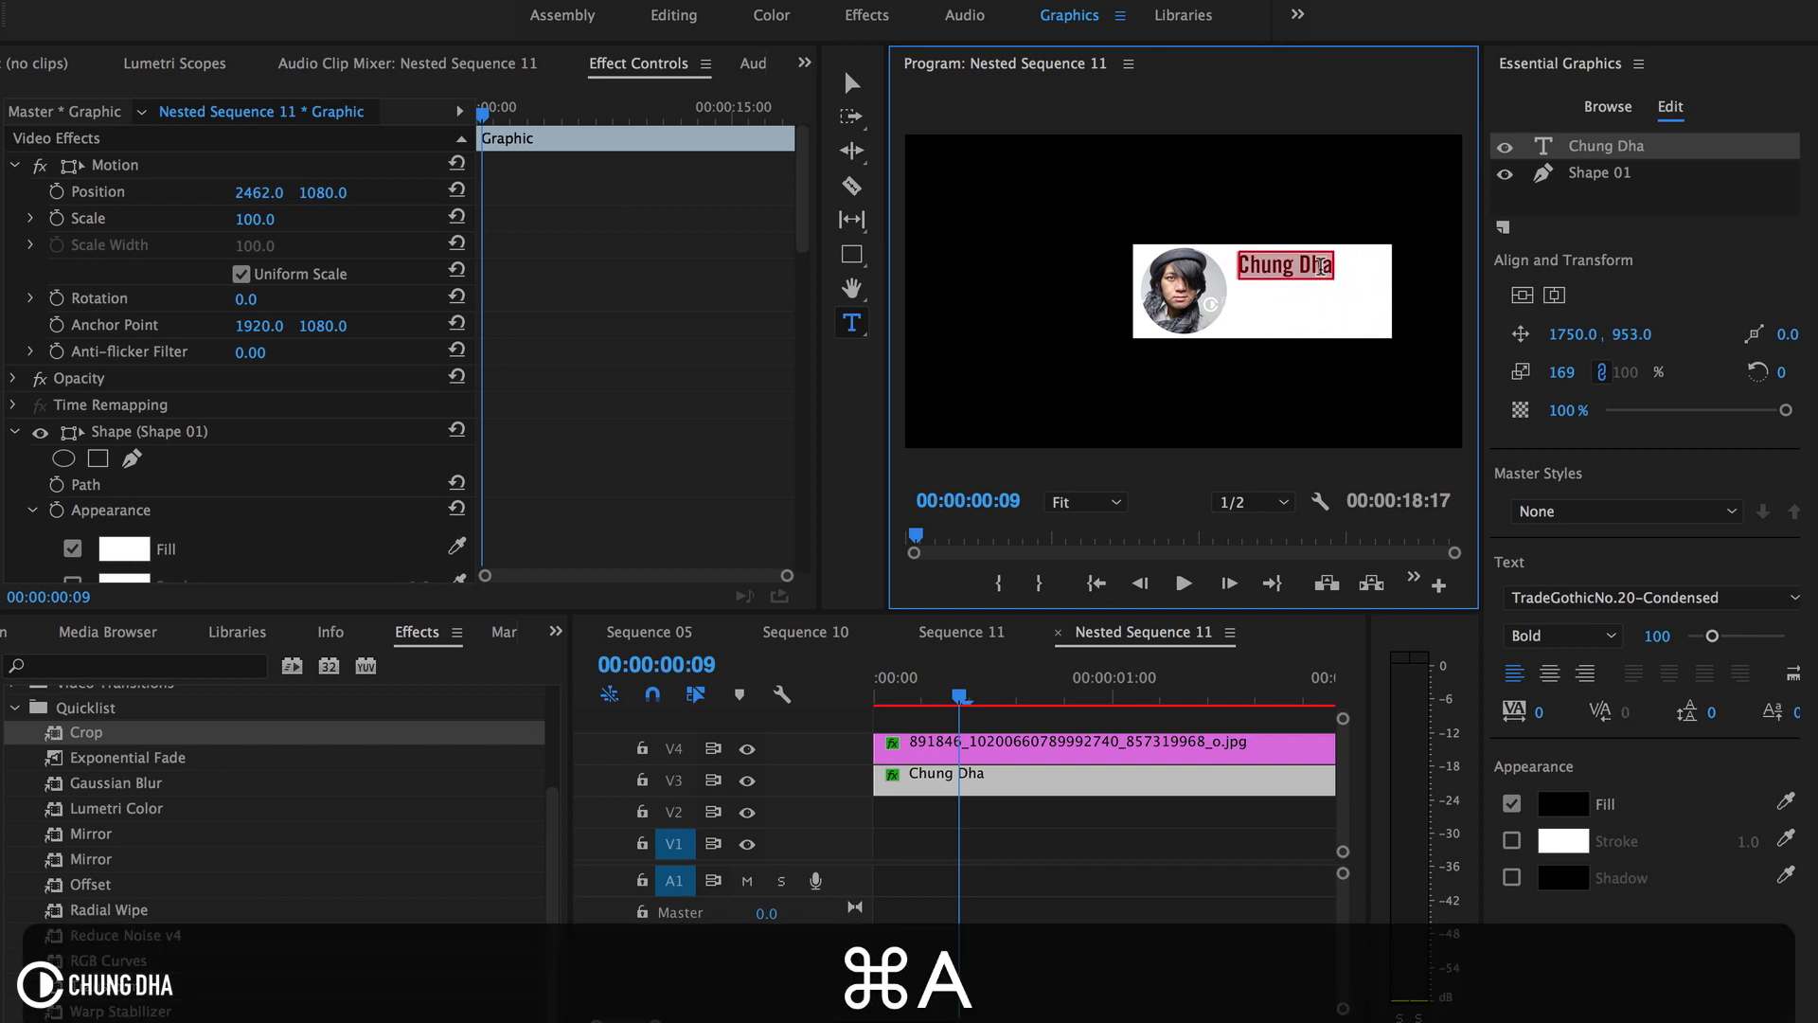
click(1621, 597)
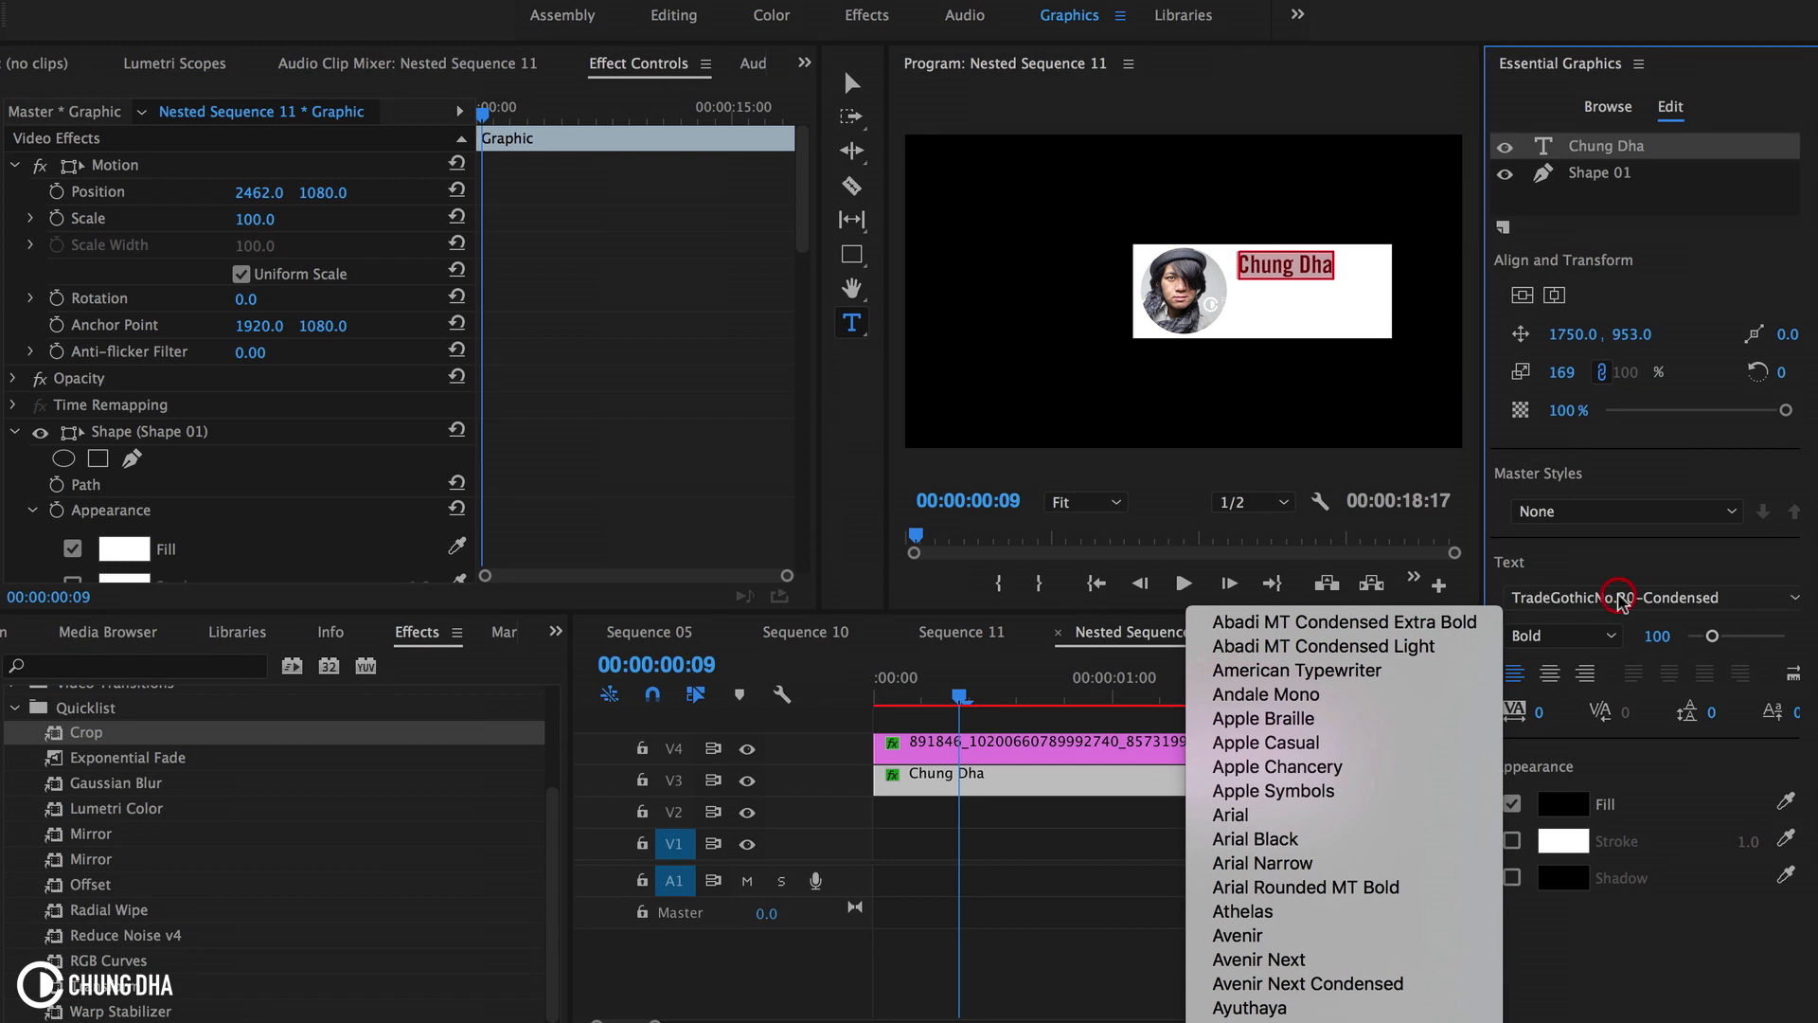
scroll(1410, 772, down, 5)
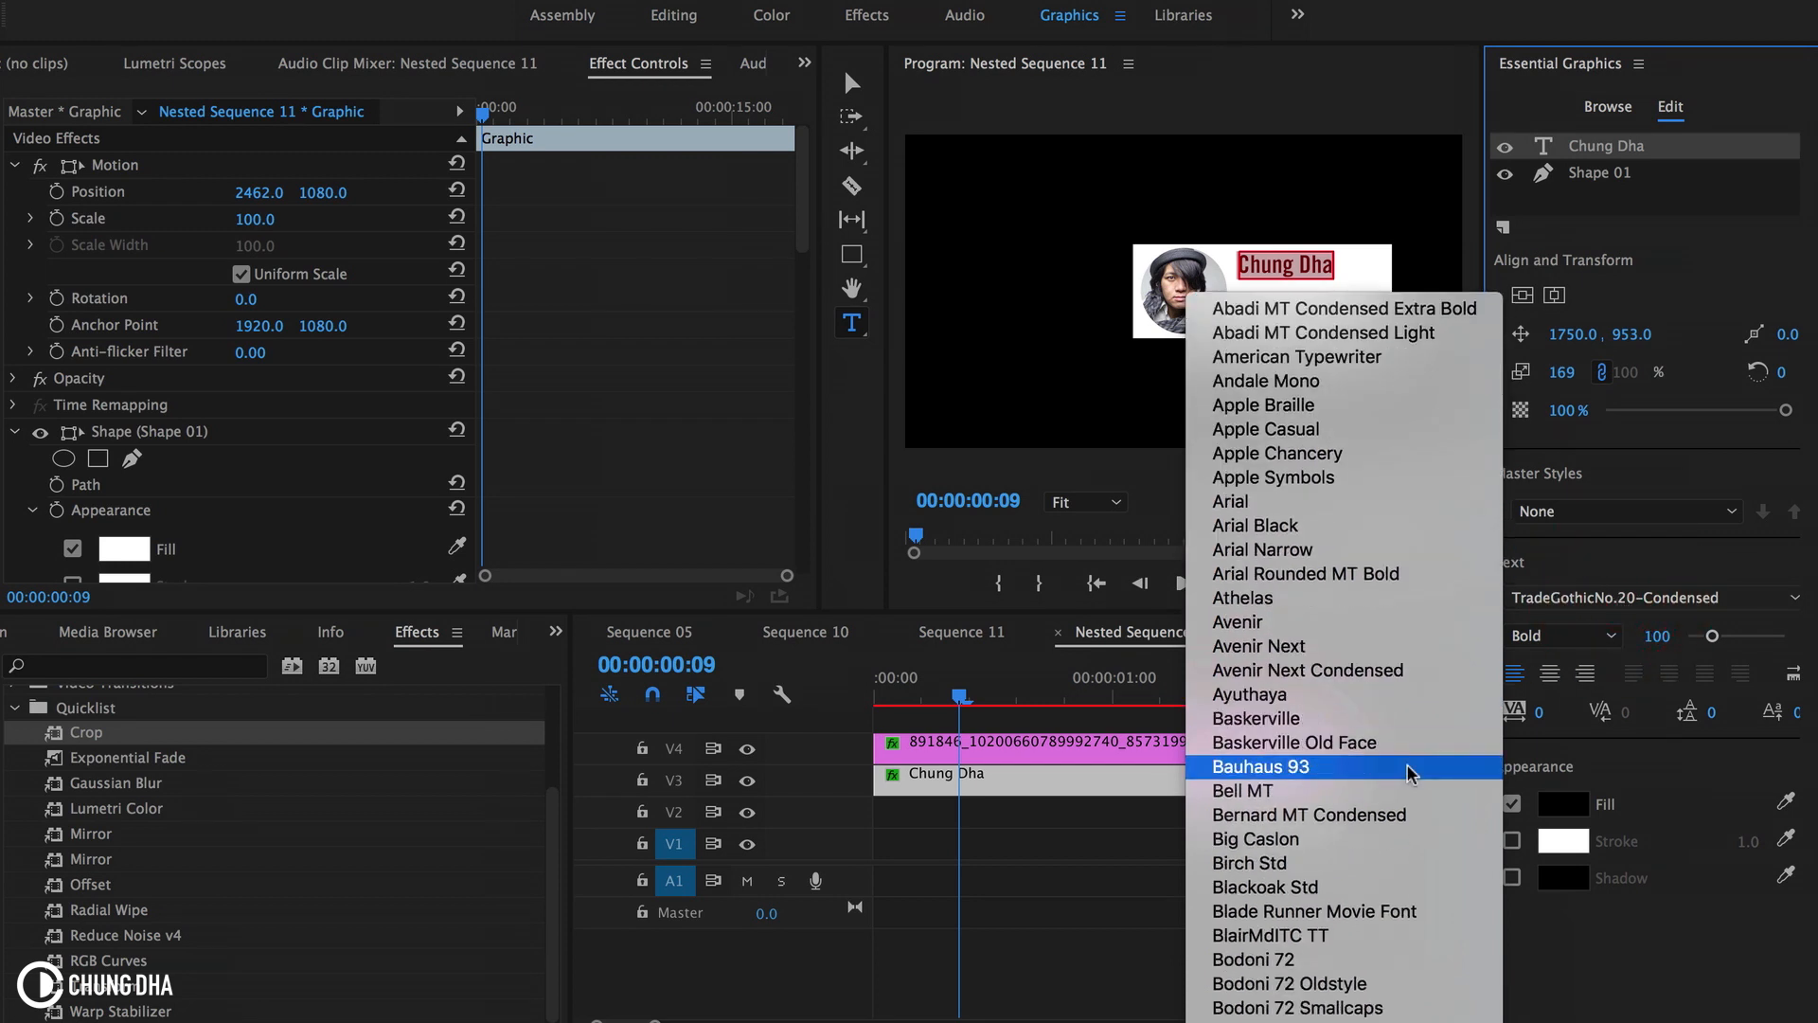
scroll(1406, 767, down, 8)
click(1366, 833)
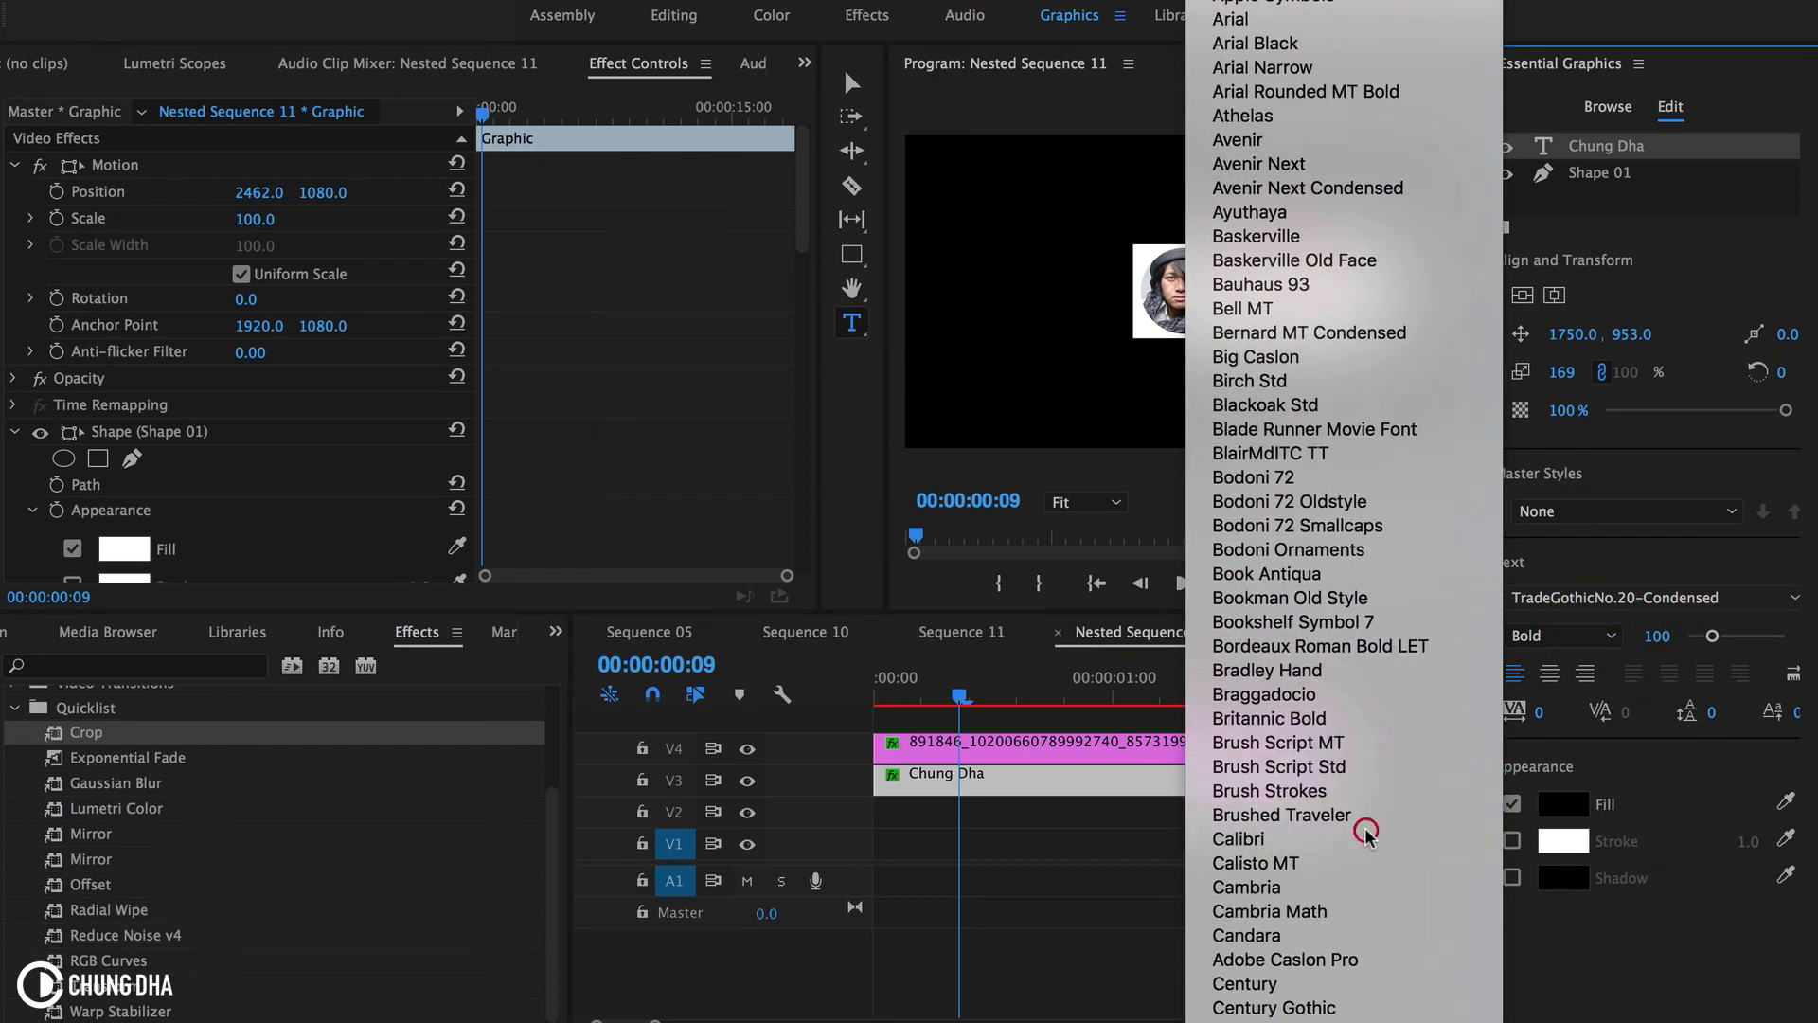
click(1611, 512)
click(1594, 573)
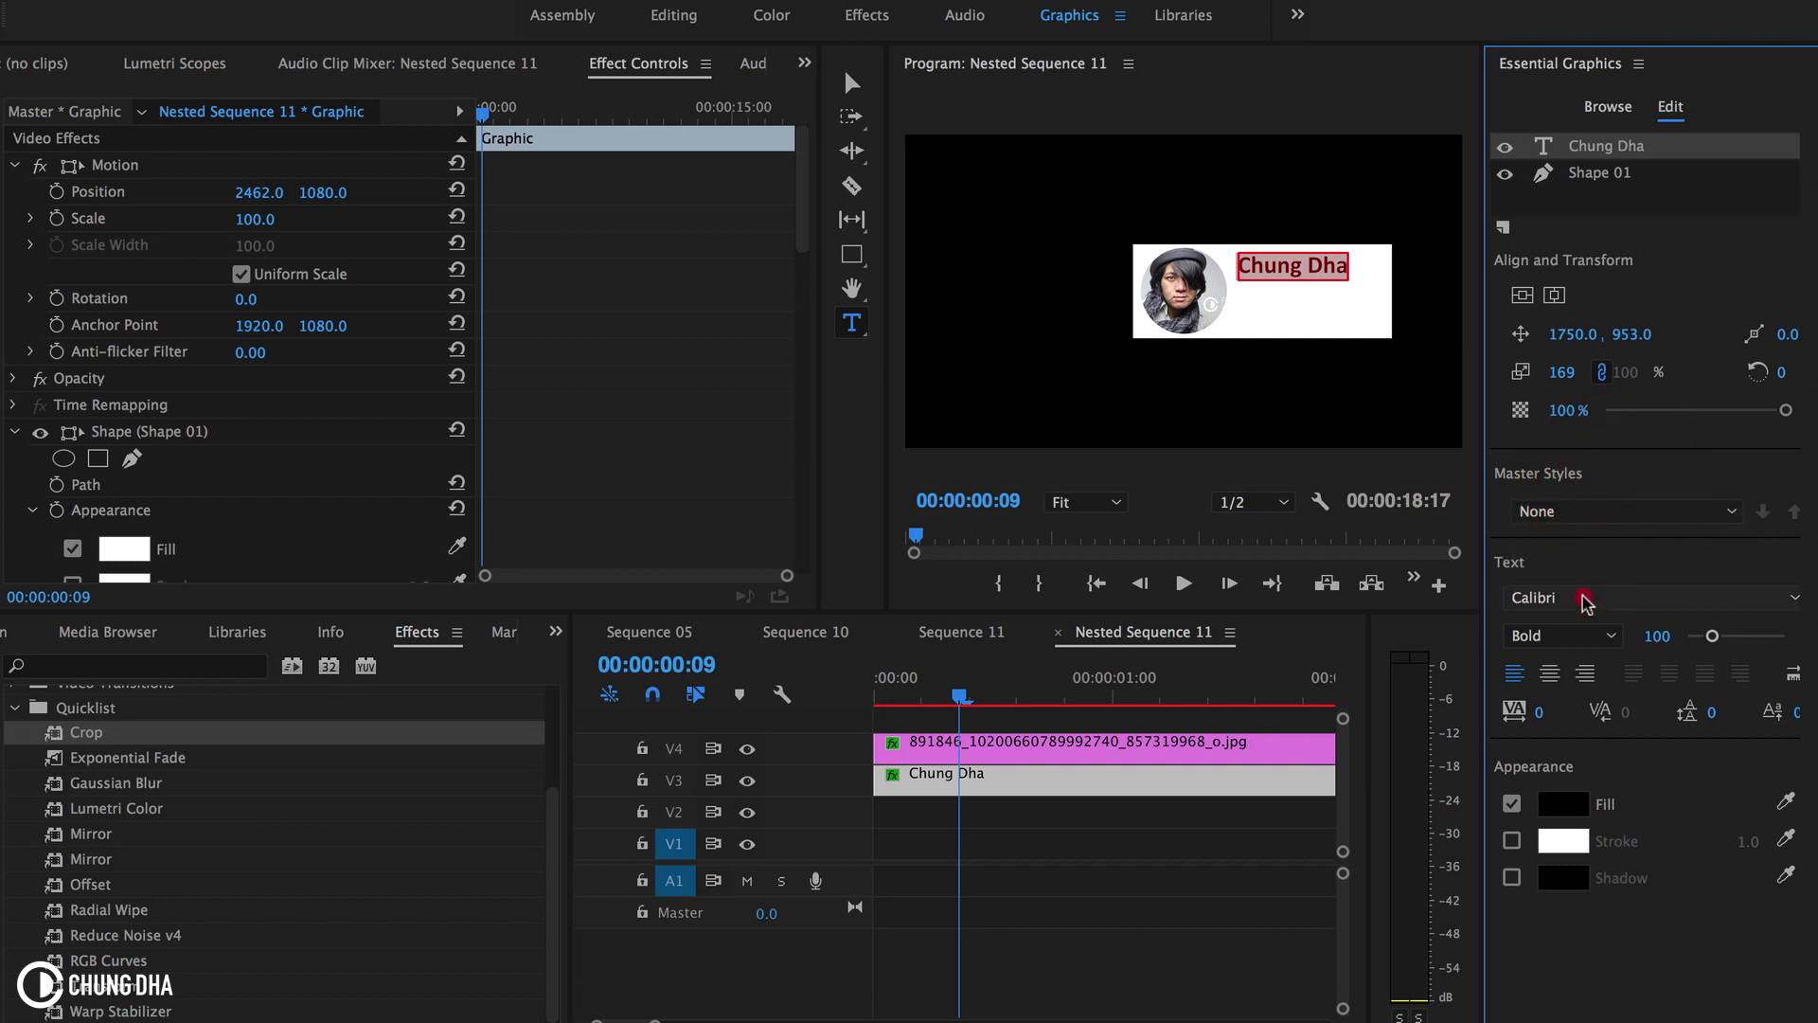
- Set the selected name text's font to DIN Condensed Bold
click(1591, 597)
key(d)
key(i)
scroll(1439, 699, up, 3)
scroll(1439, 699, down, 10)
click(1420, 765)
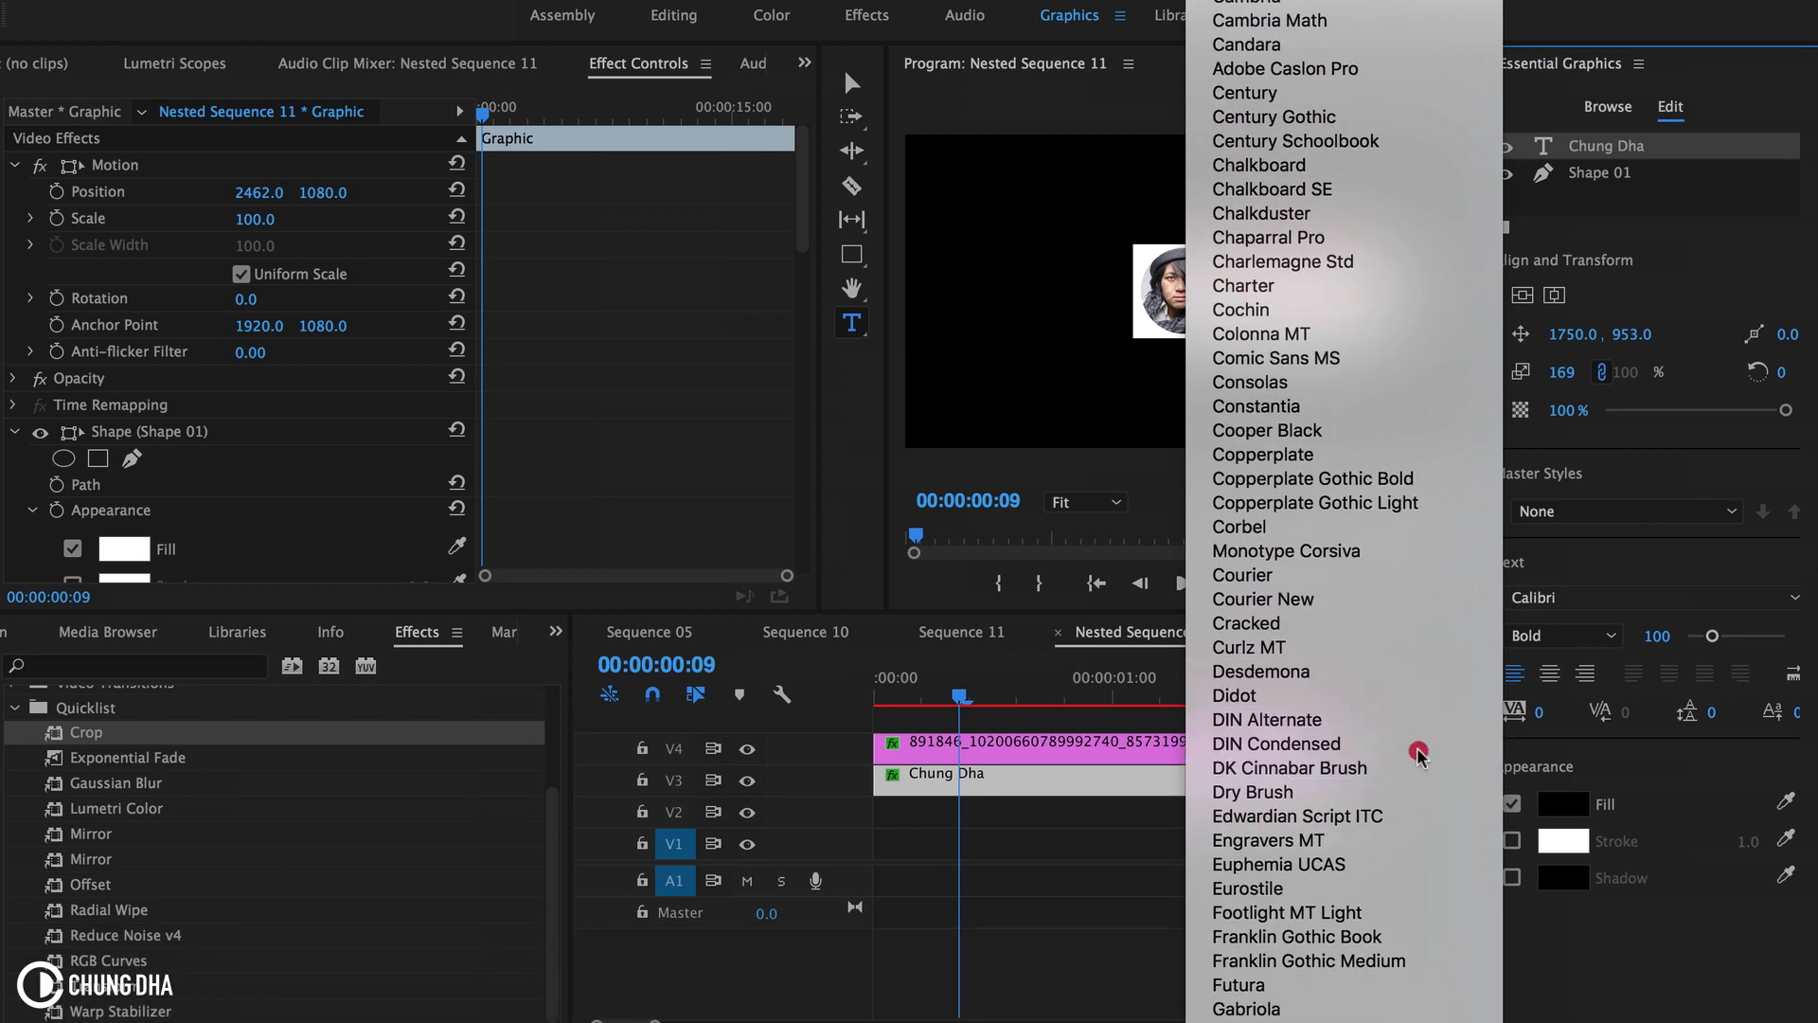
click(1418, 744)
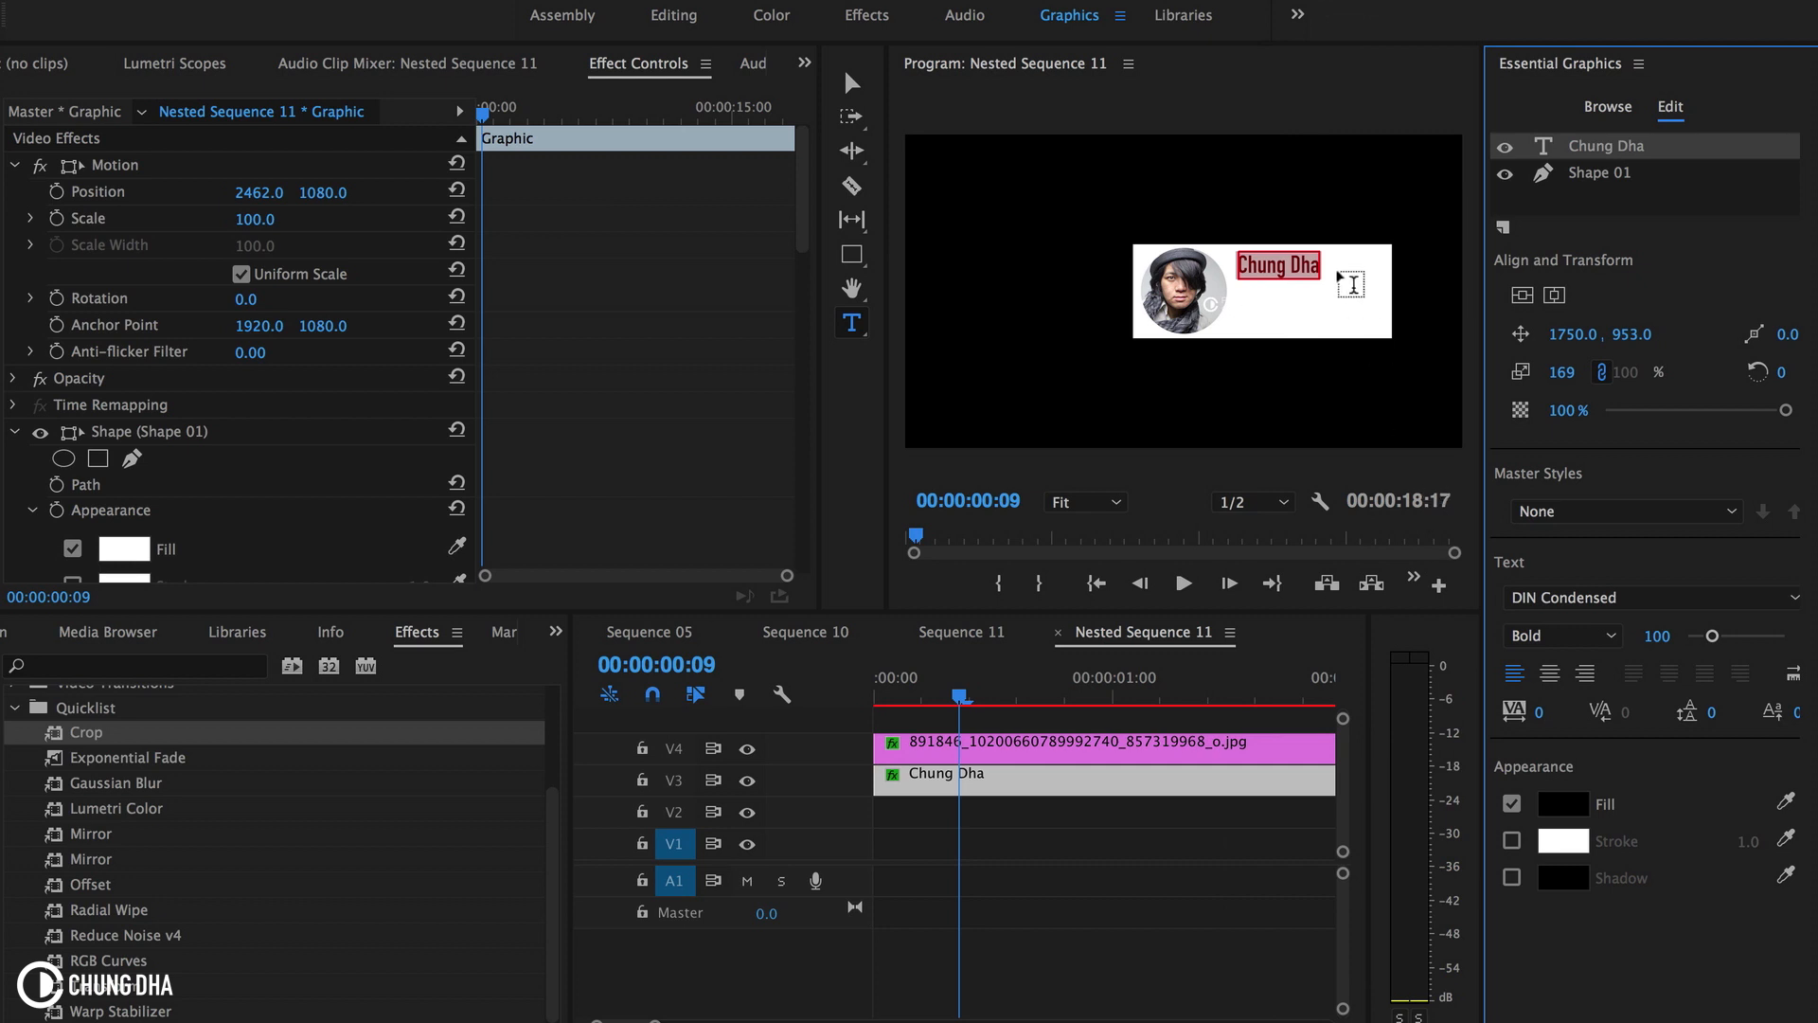
- Move the name text to 1772.0, 948.0 and start Source Text keyframing at 00:00:00:08
click(851, 84)
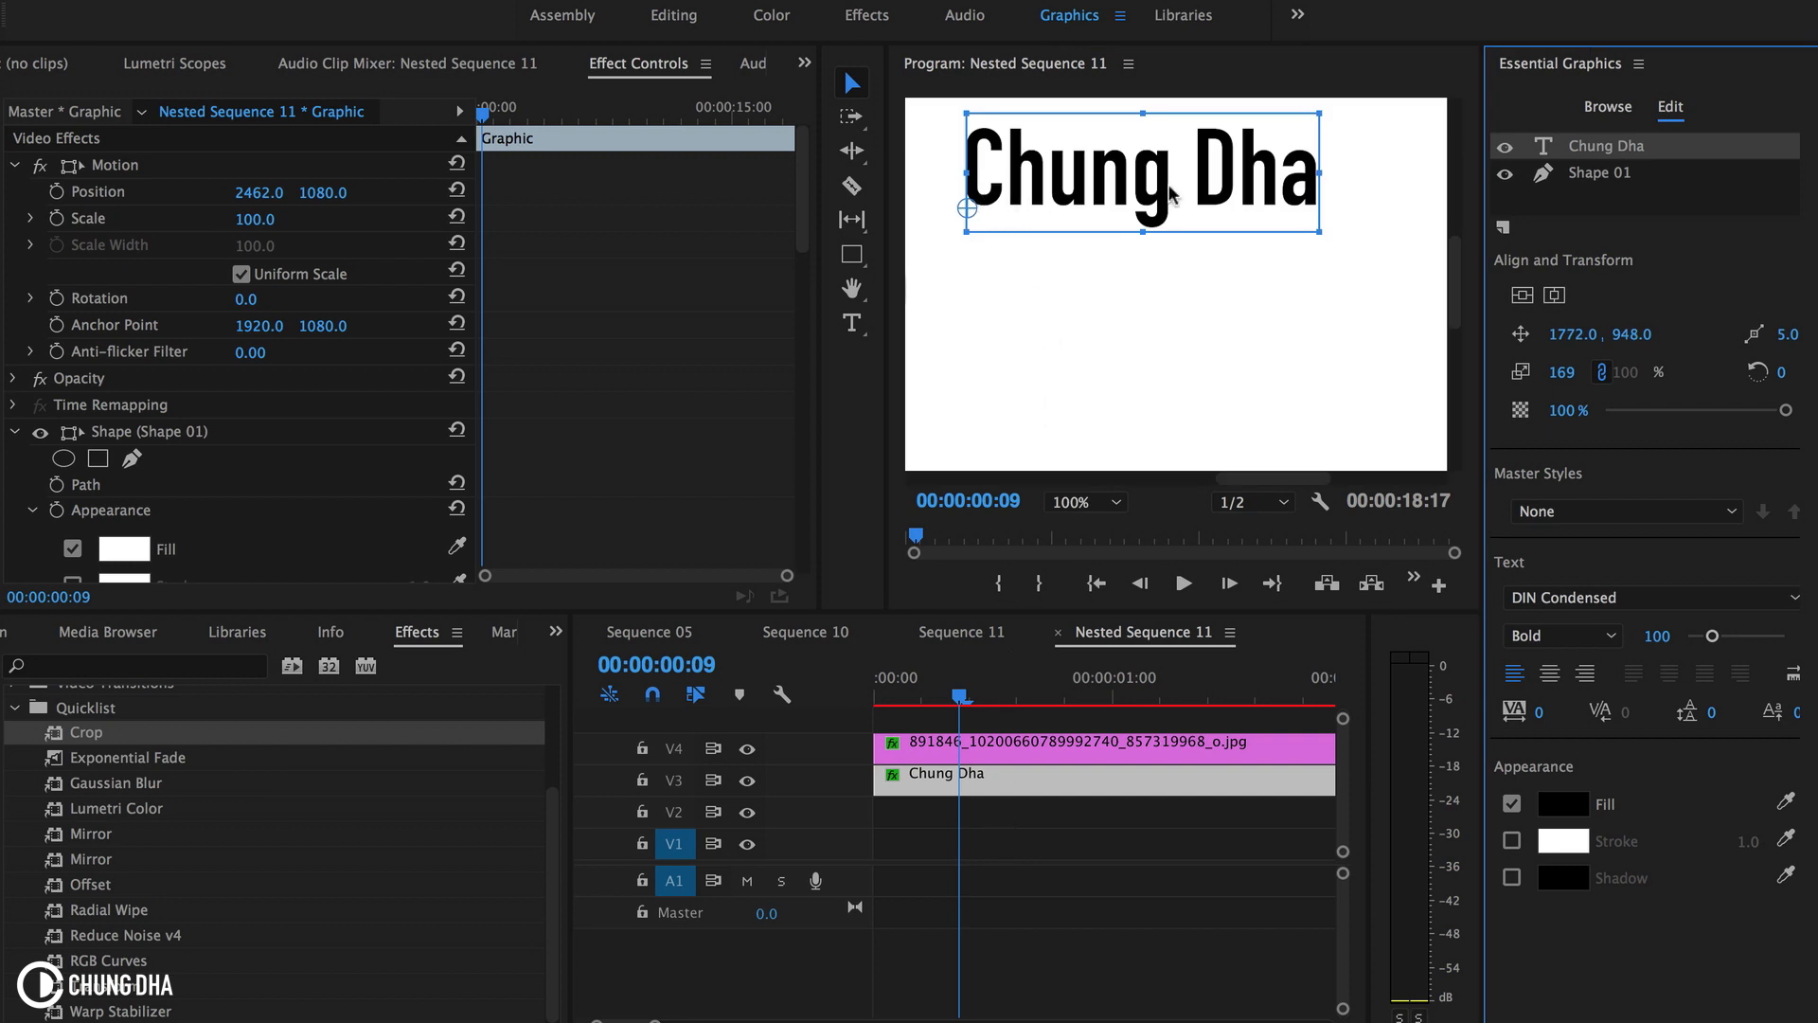
click(797, 466)
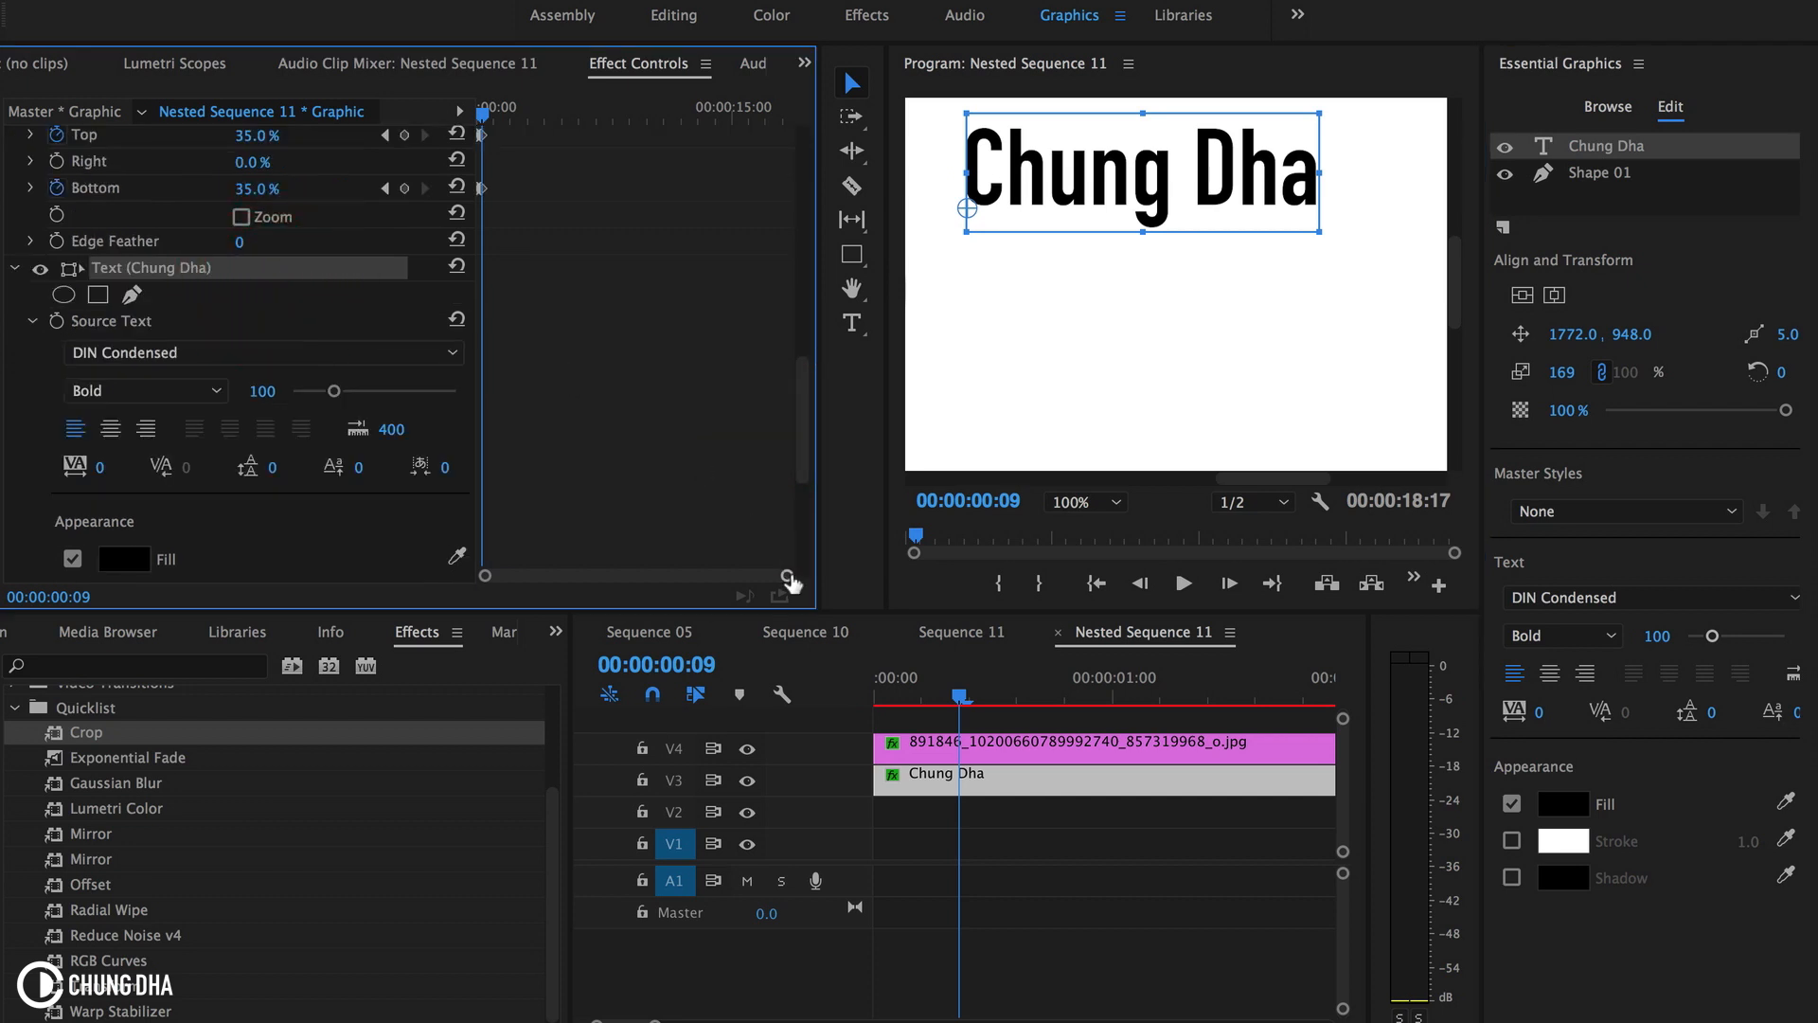
drag(787, 575, 653, 582)
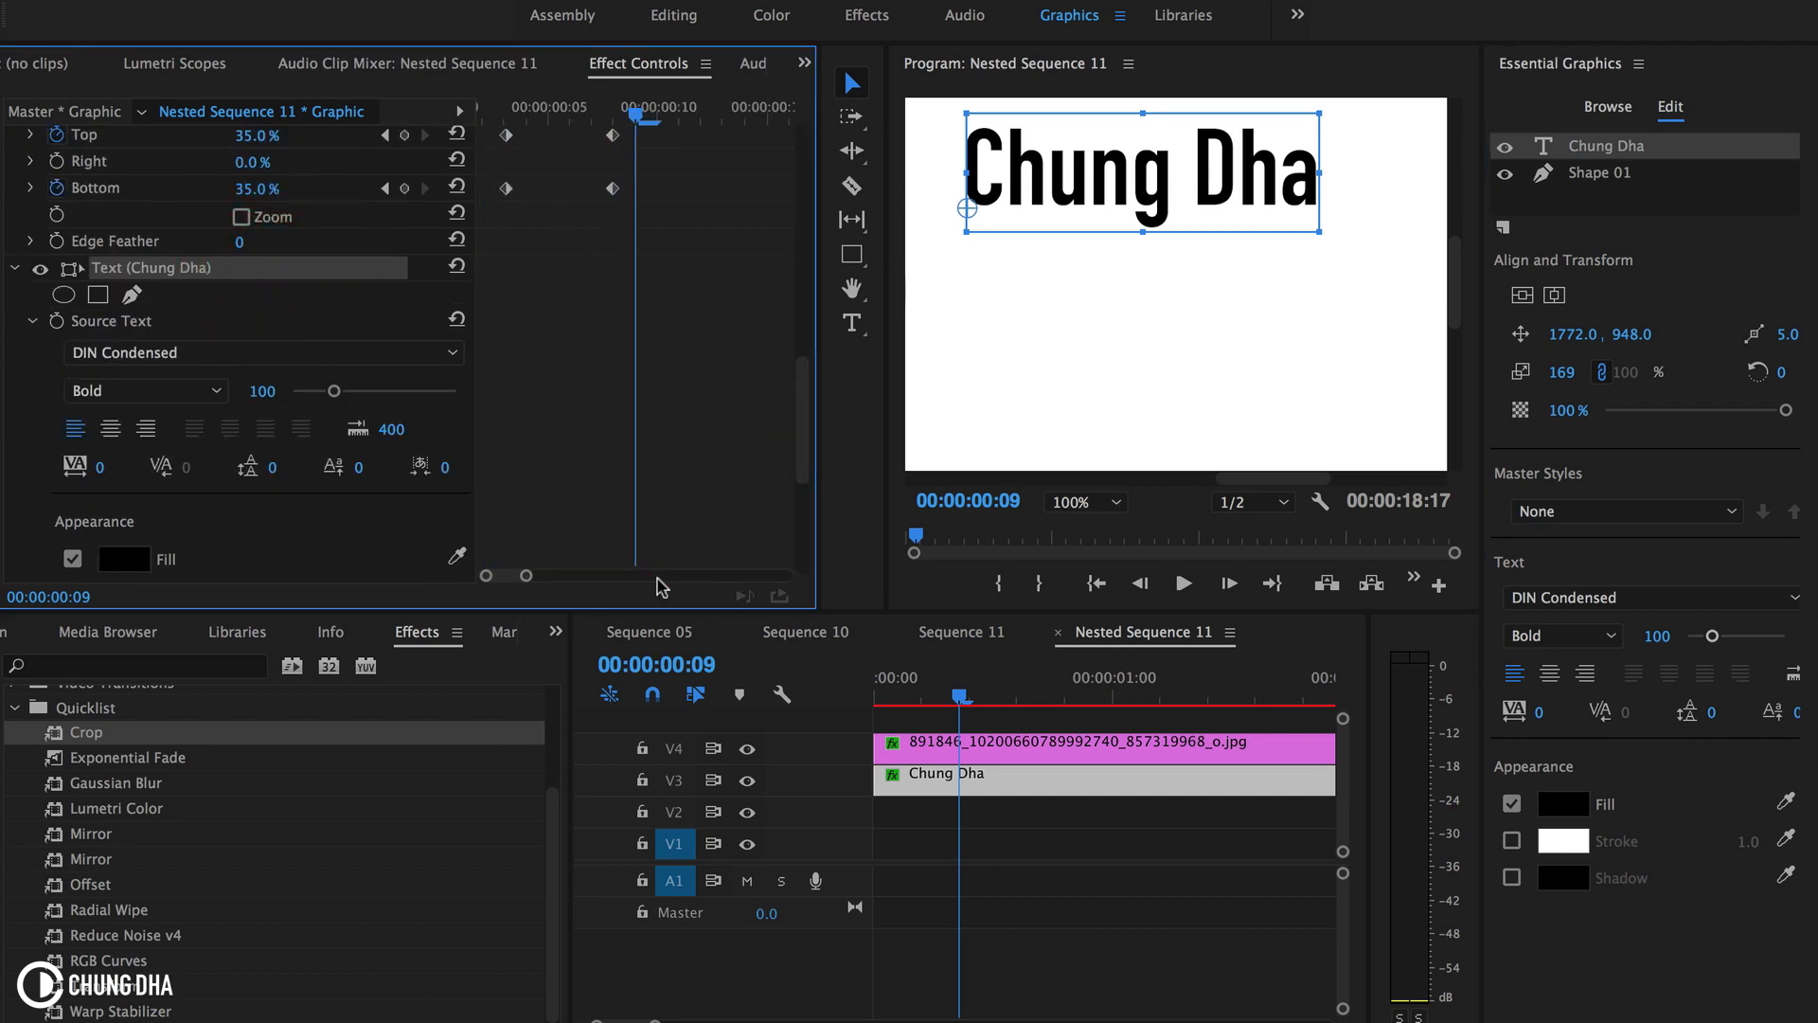
drag(634, 108, 615, 111)
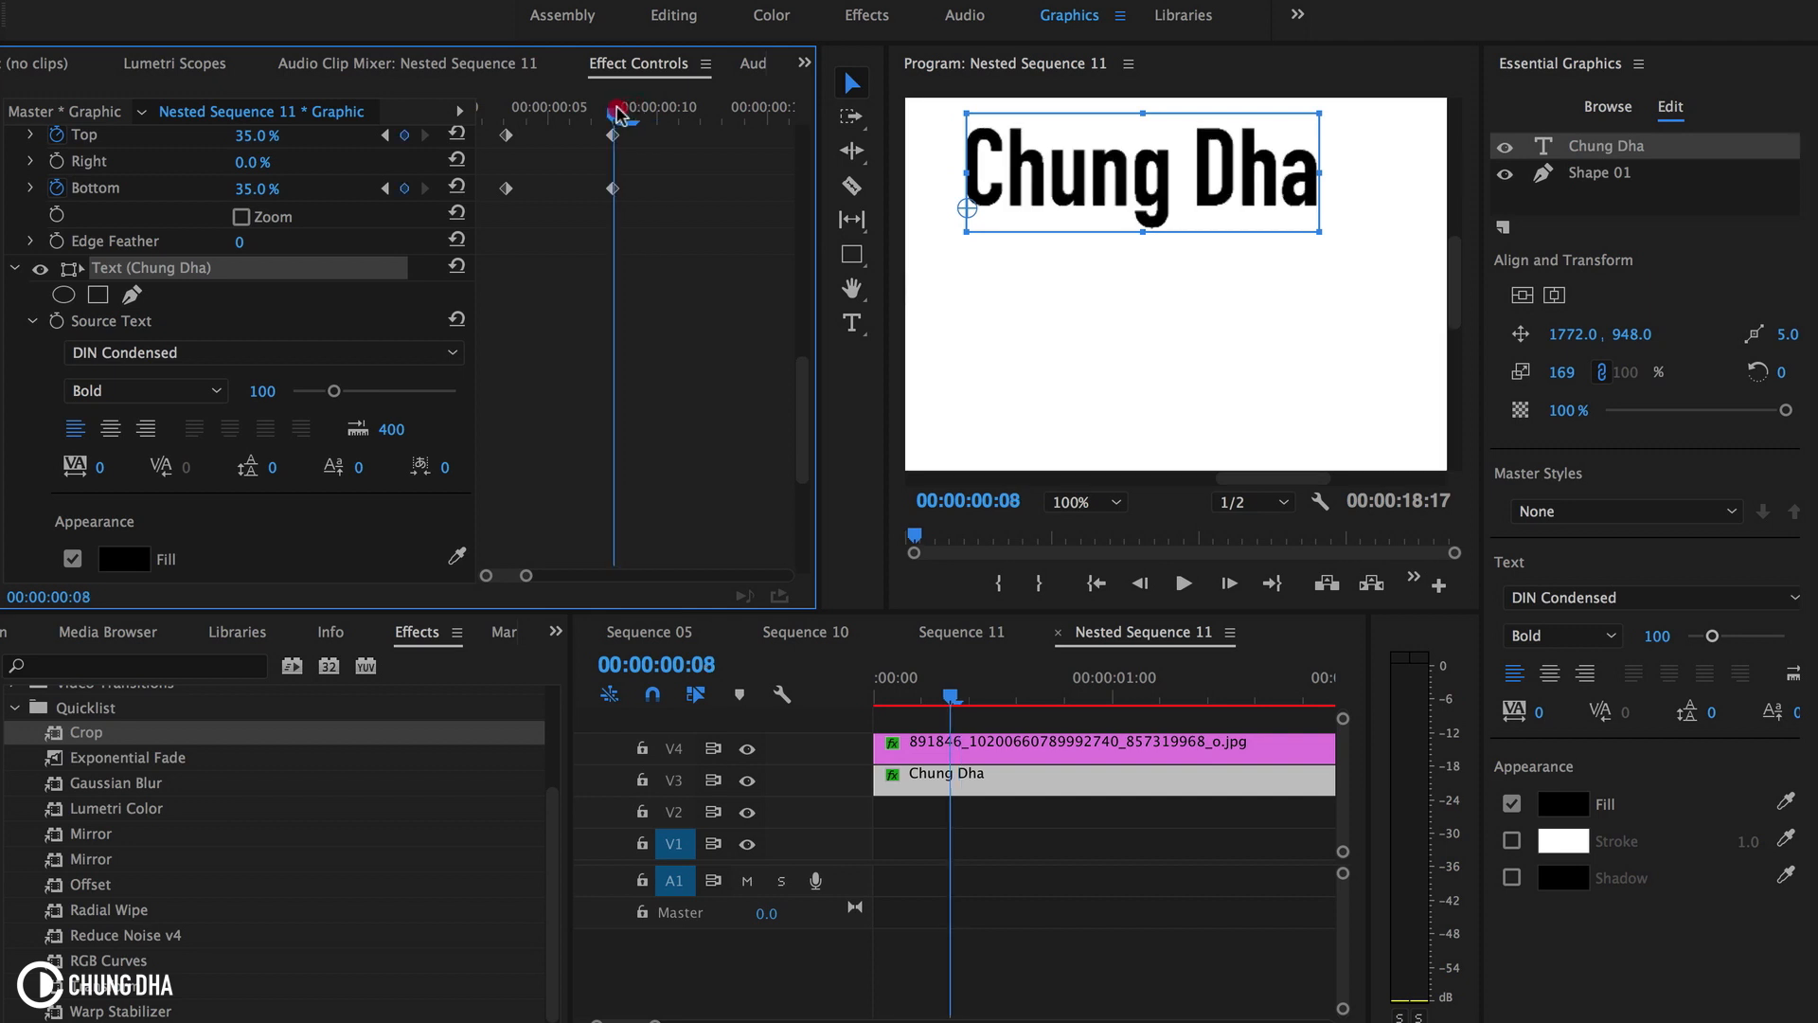
click(156, 324)
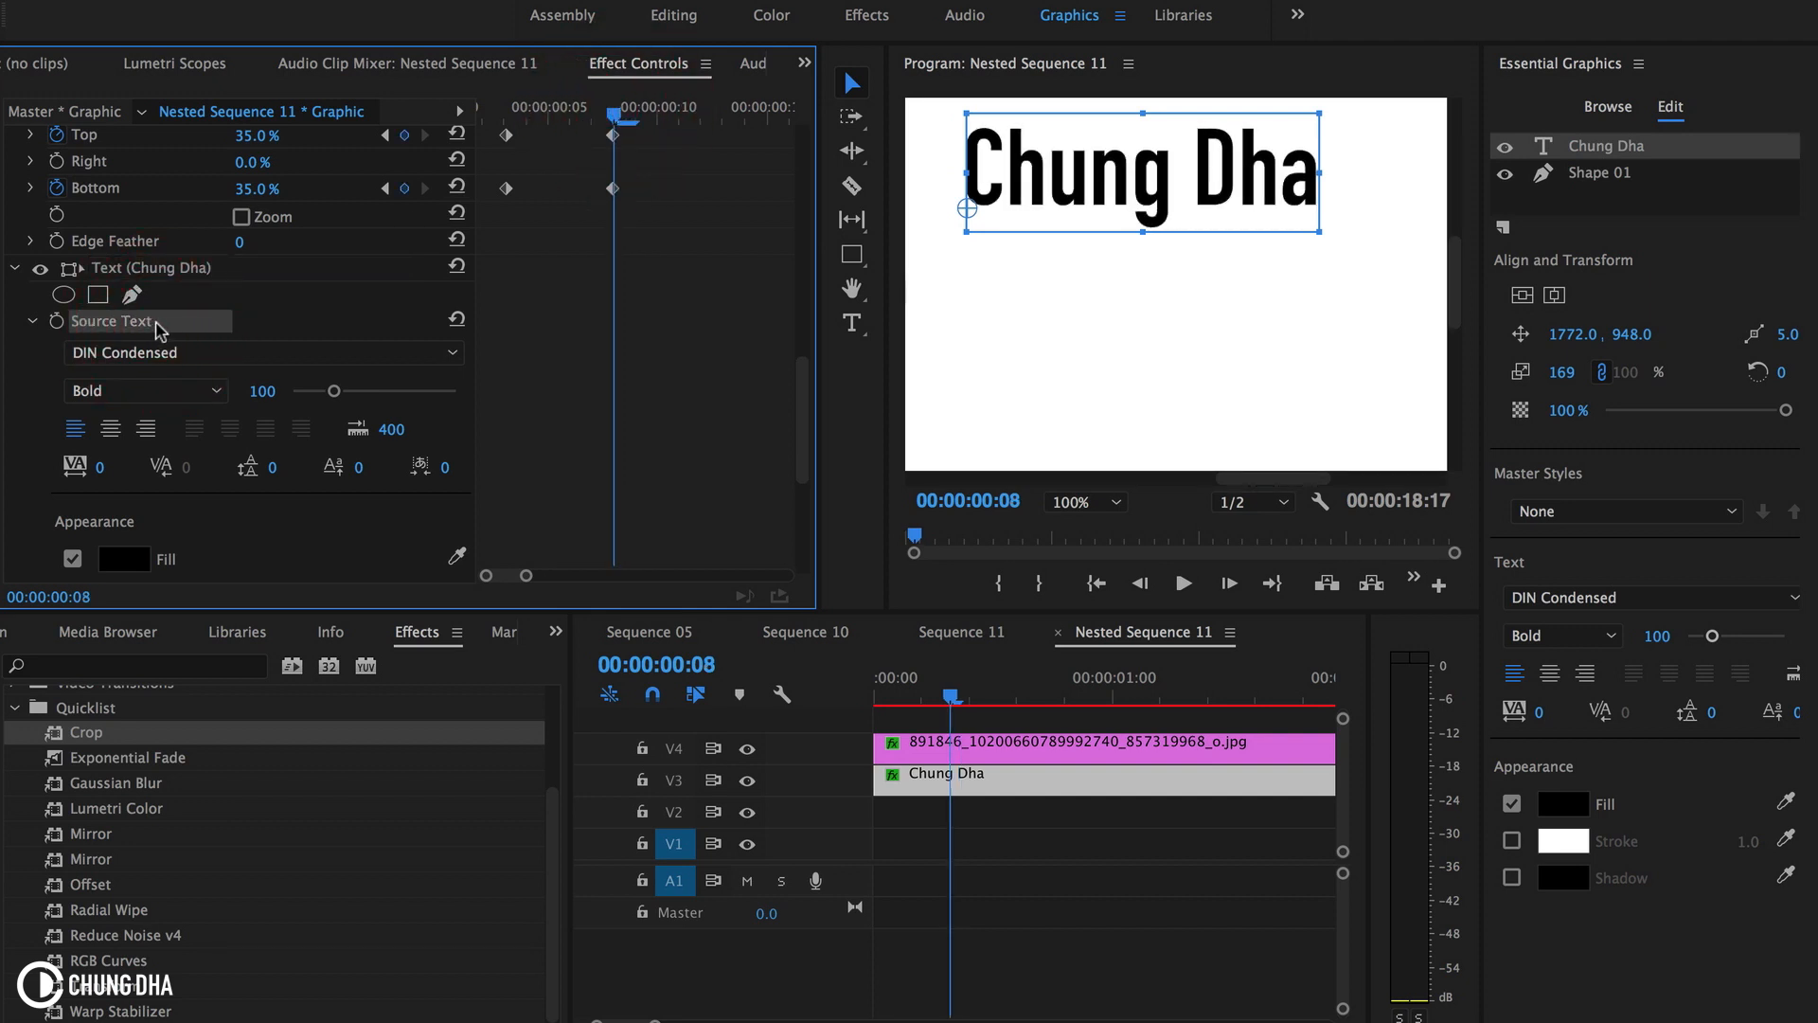
click(57, 322)
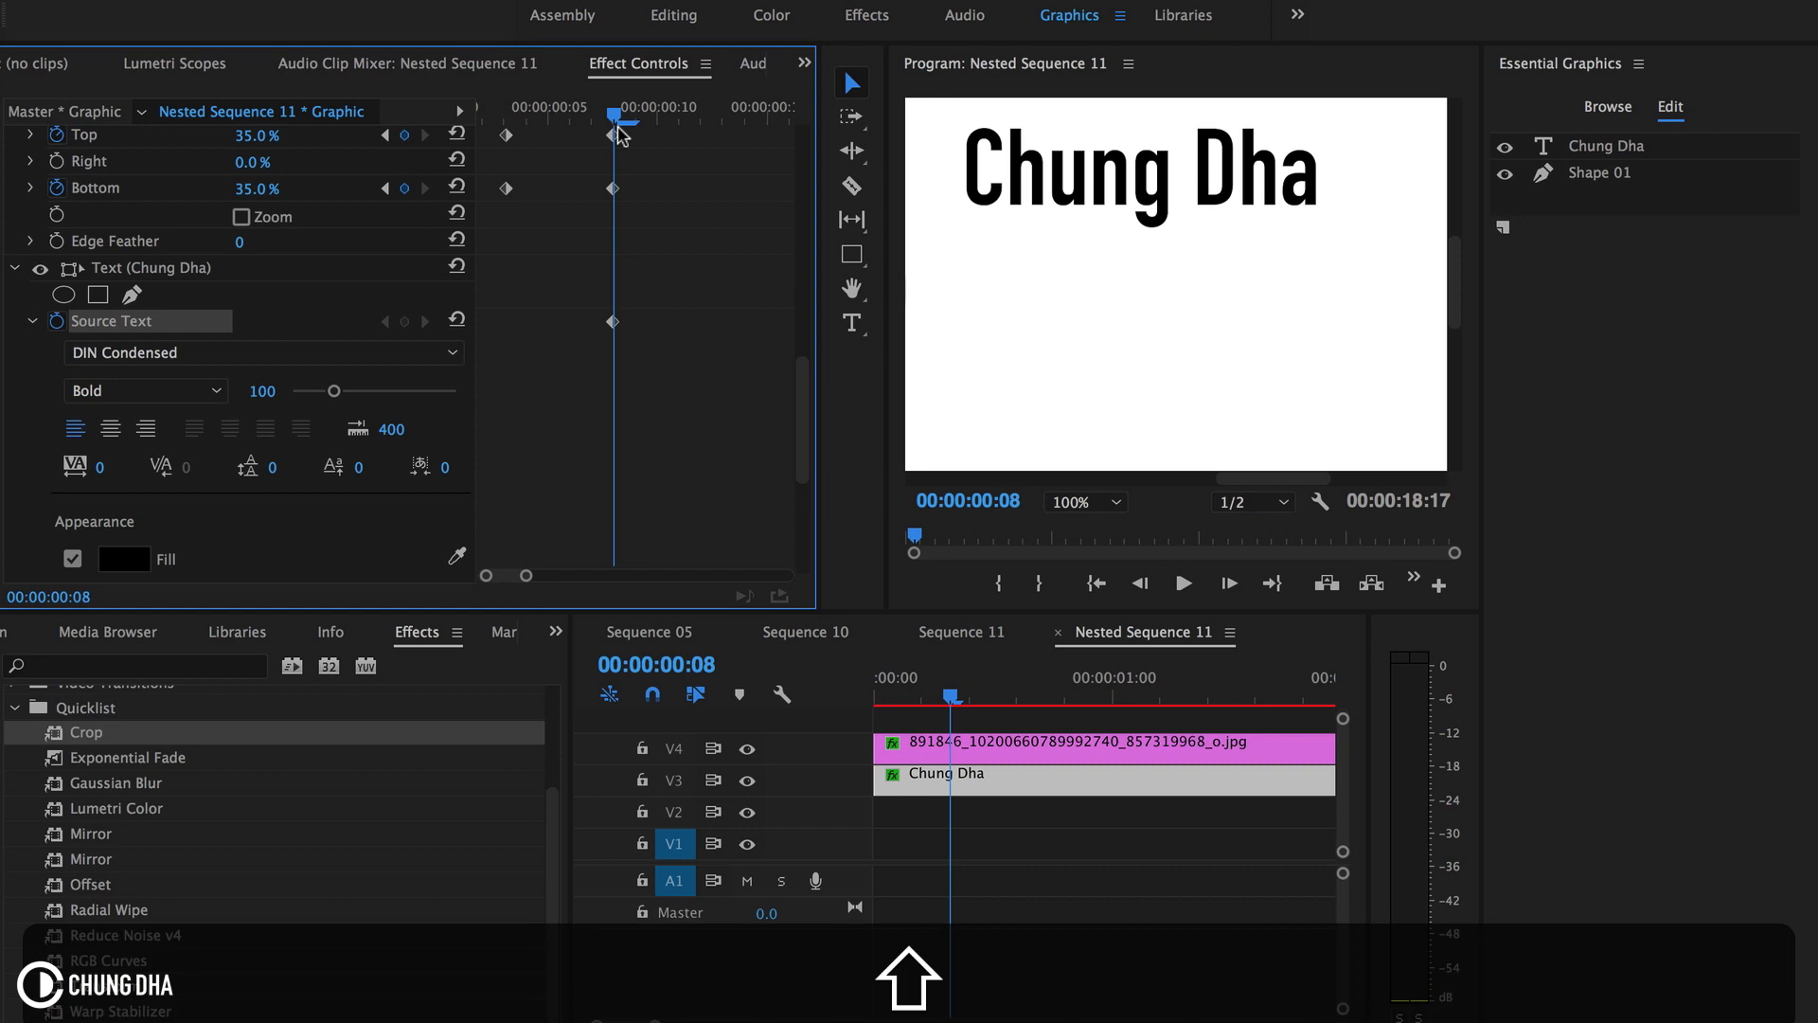
- Add a second Source Text keyframe holding the full name nine frames after the first, and return to 00:00:00:08
key(shift+Right)
key(shift+Left)
click(404, 321)
drag(506, 578, 503, 575)
drag(572, 121, 548, 123)
- At 00:00:00:16, delete the last letter of the name so a new Source Text keyframe is set
click(852, 324)
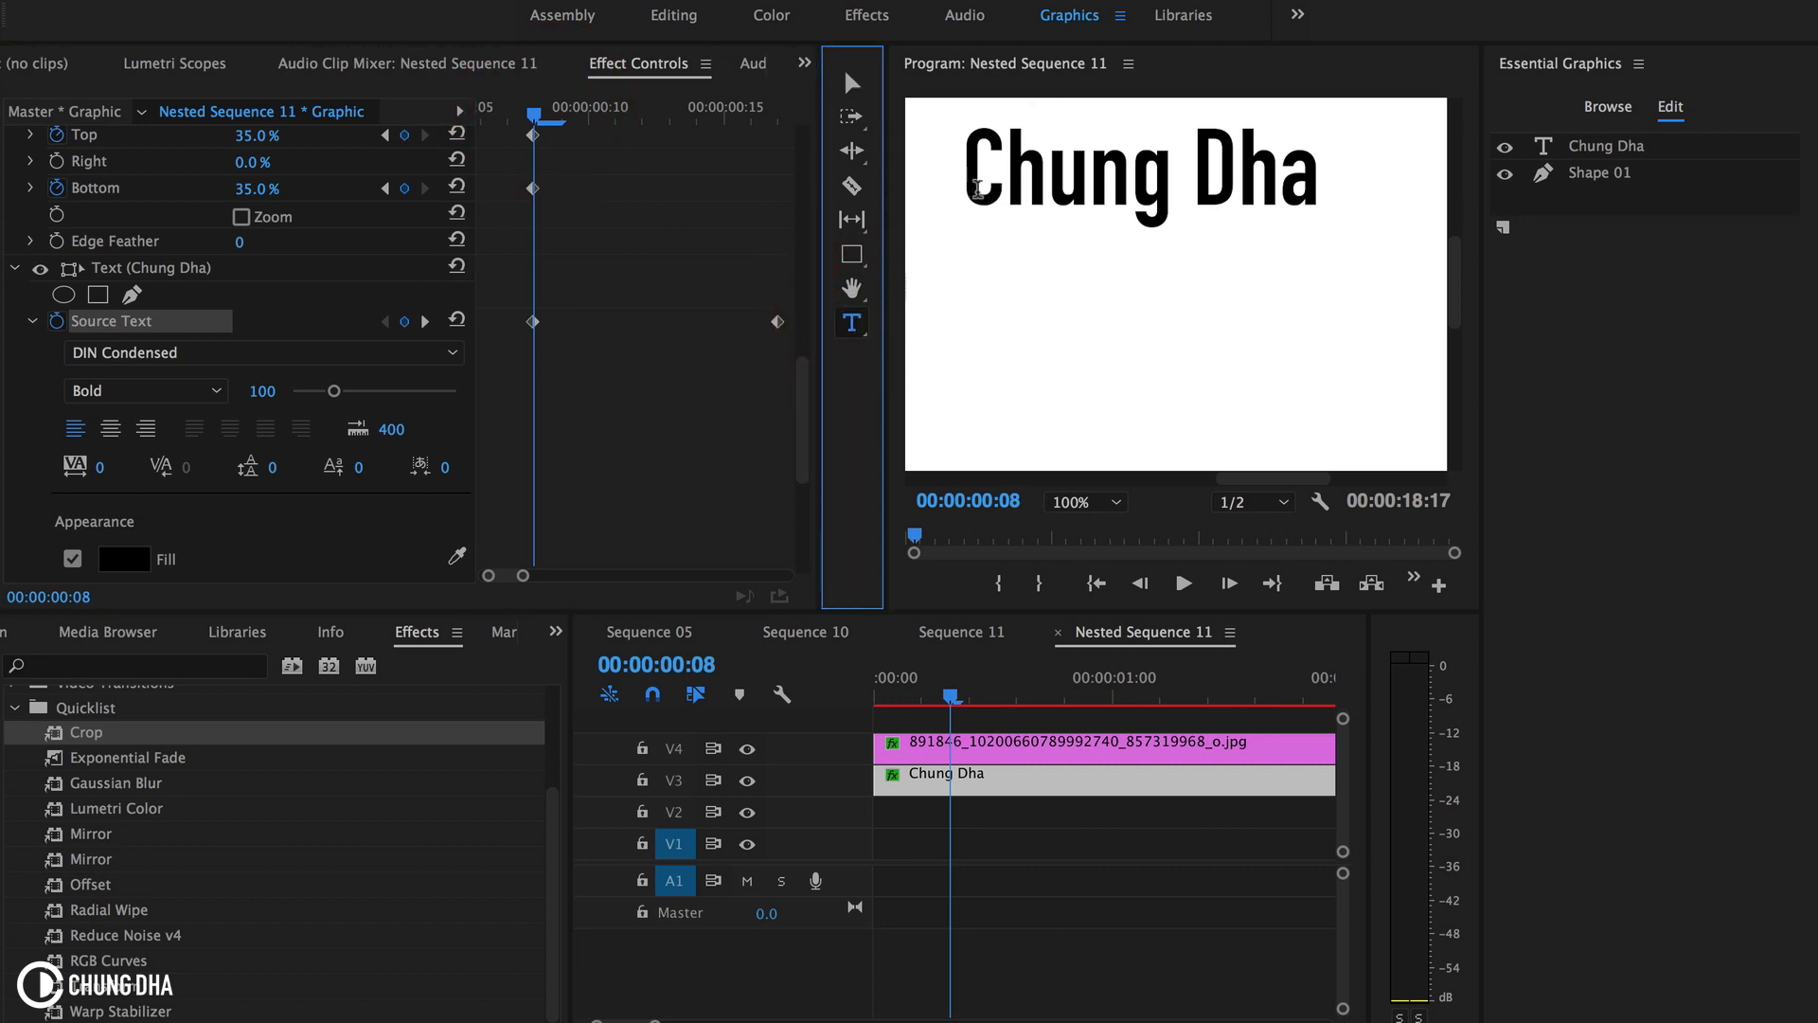
click(977, 188)
drag(958, 187, 1051, 190)
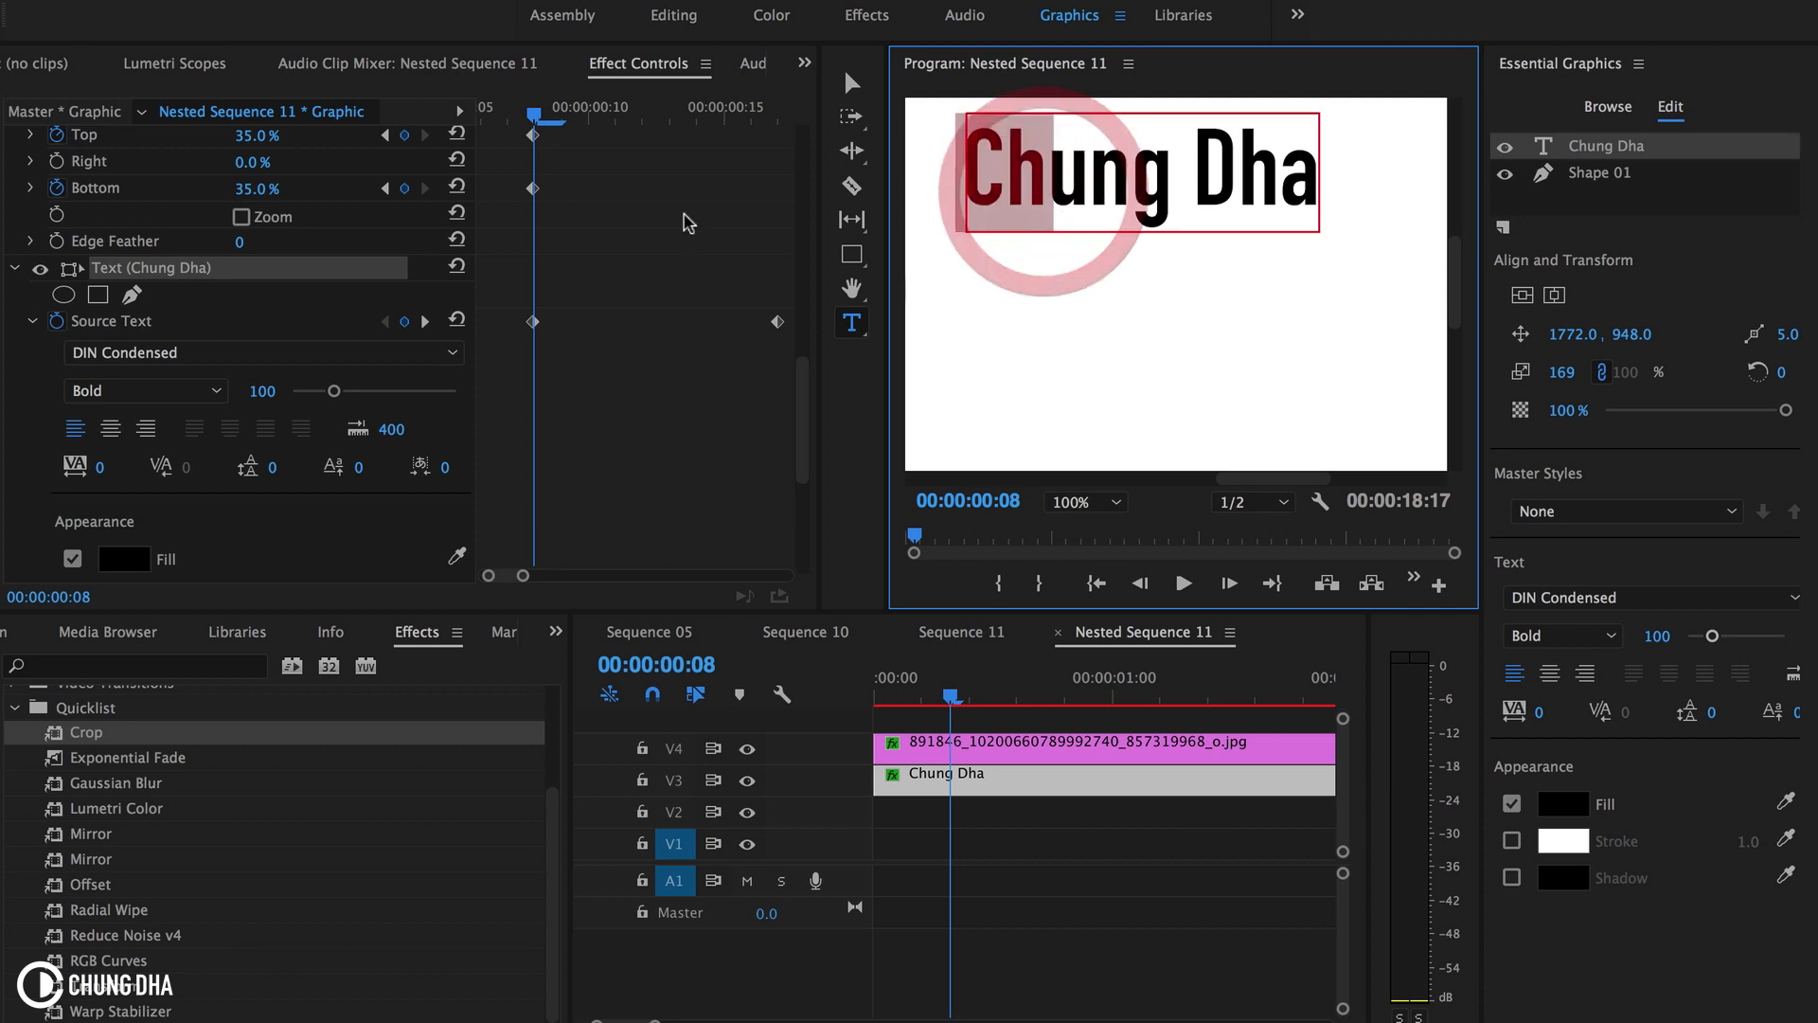
click(747, 112)
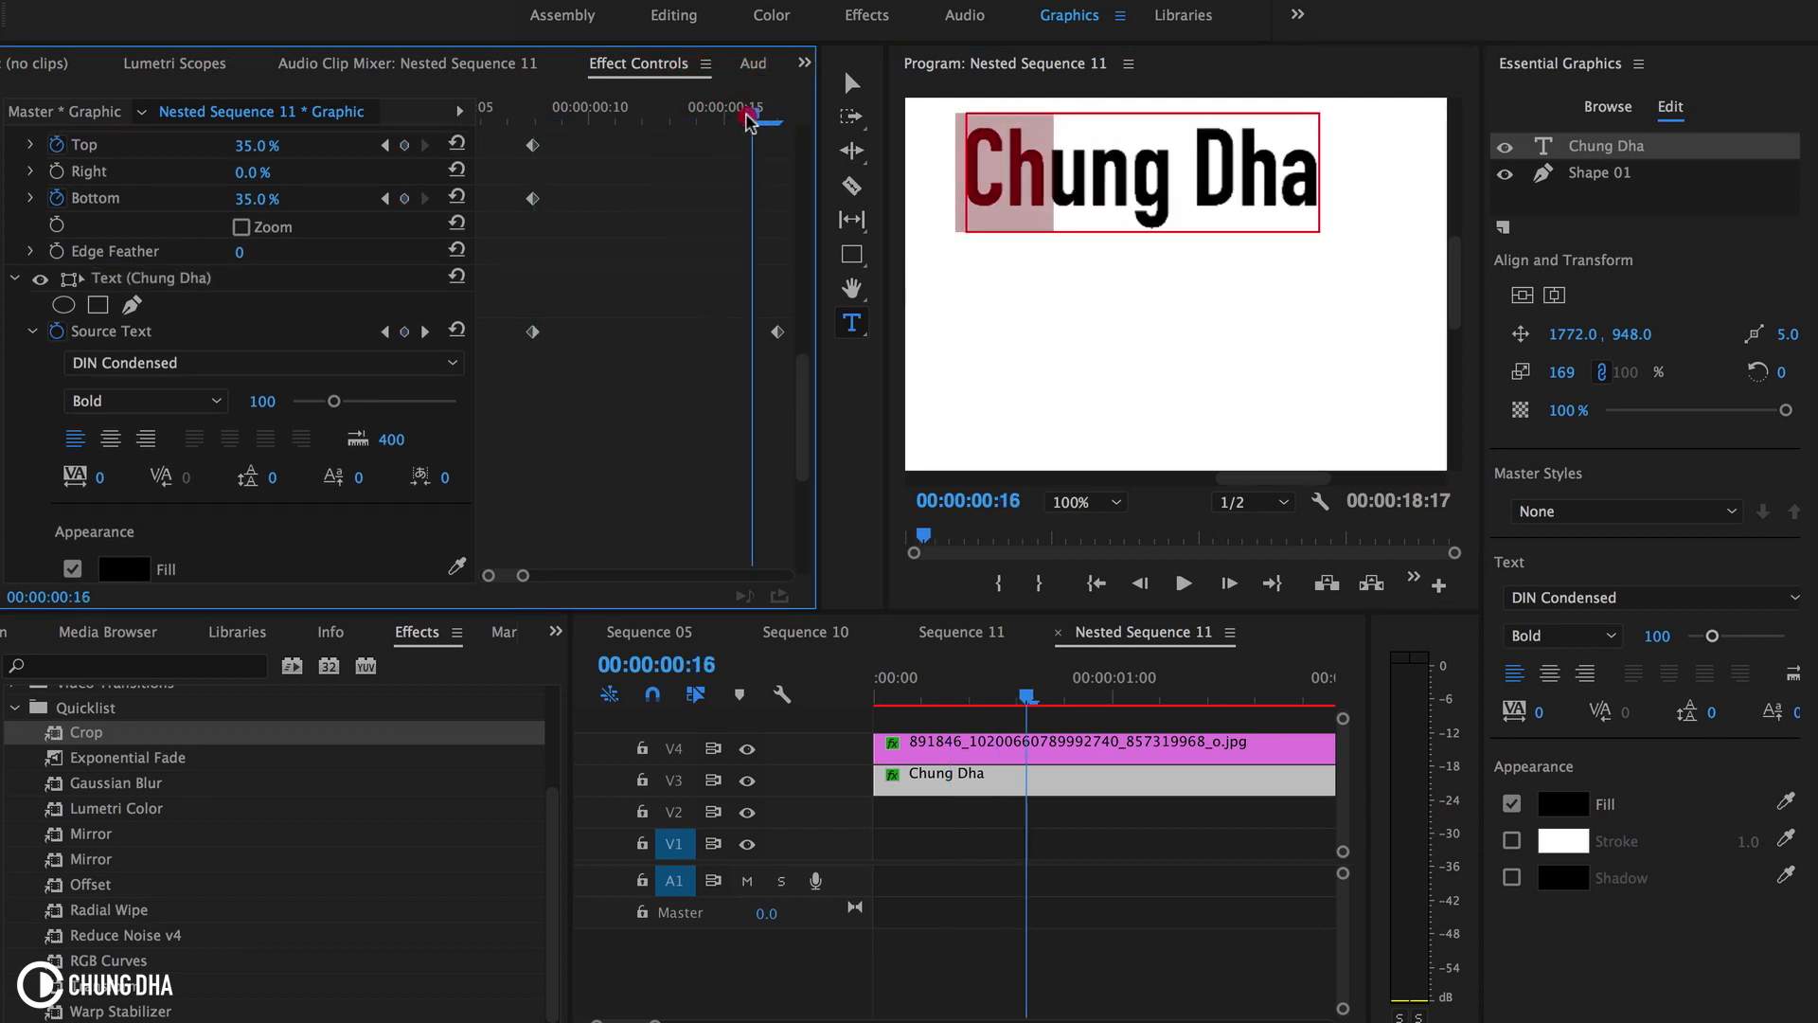
click(1263, 198)
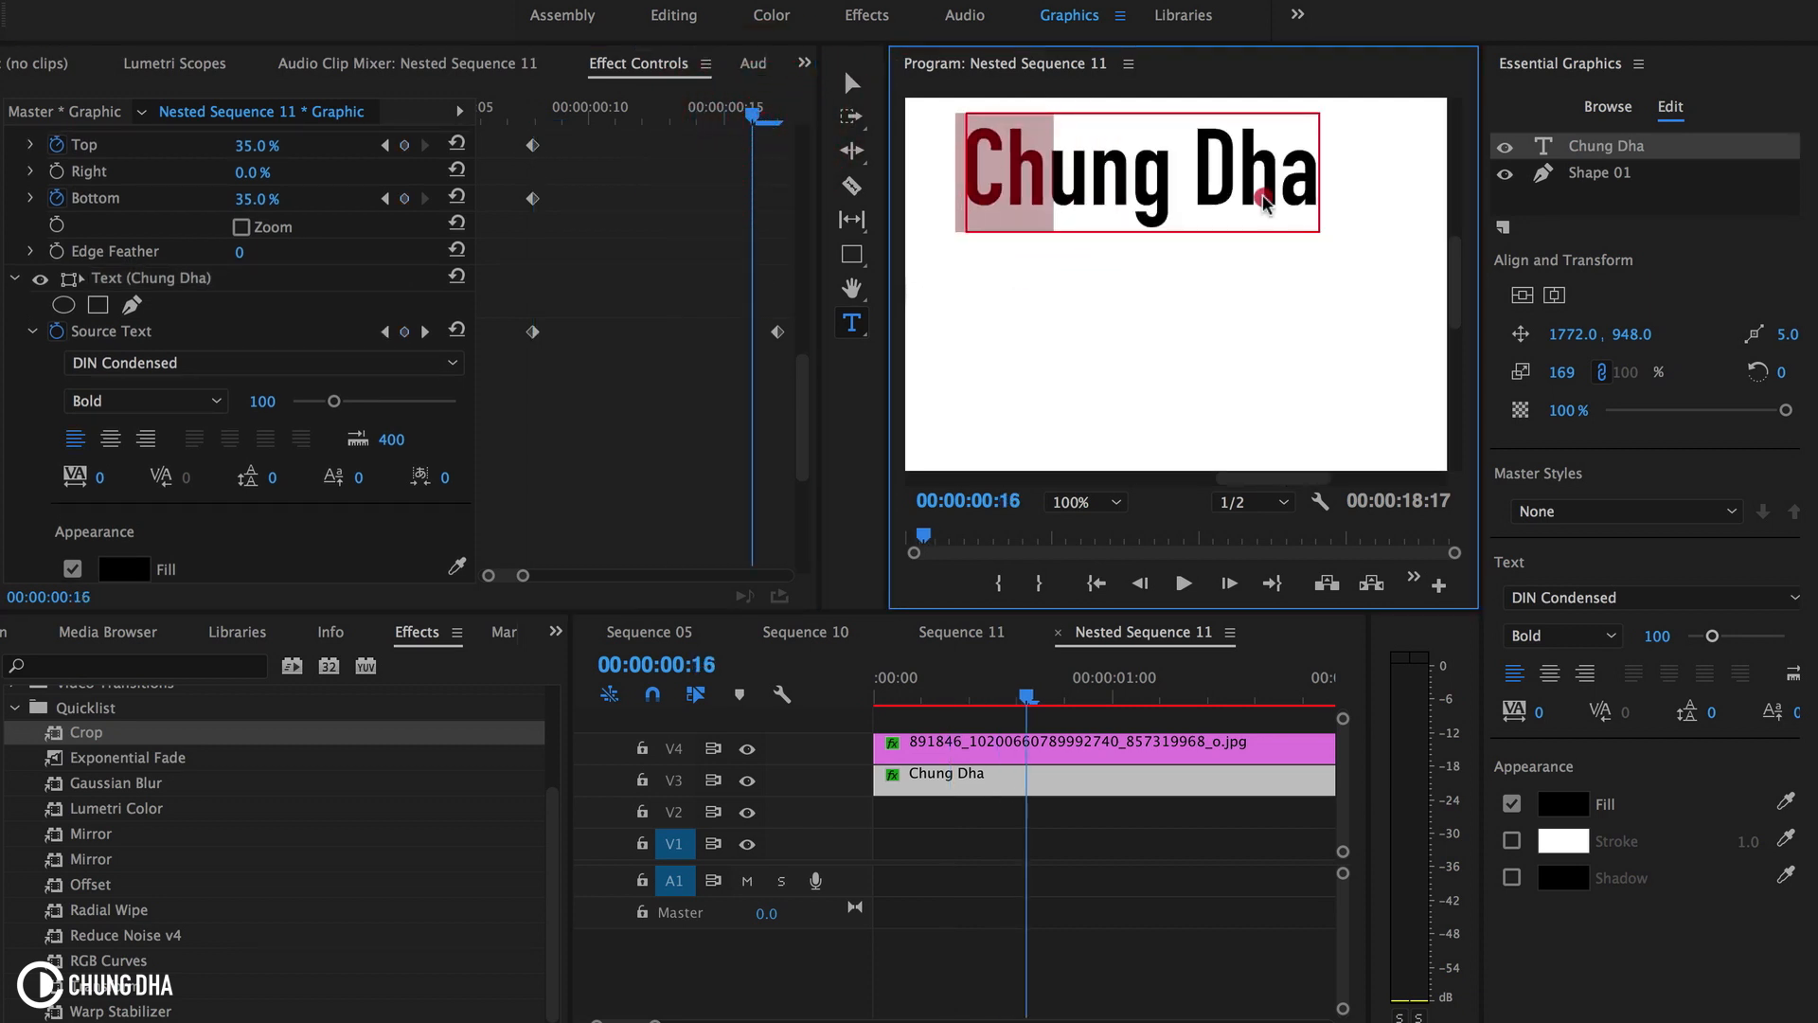
click(1264, 202)
drag(1285, 196, 1321, 196)
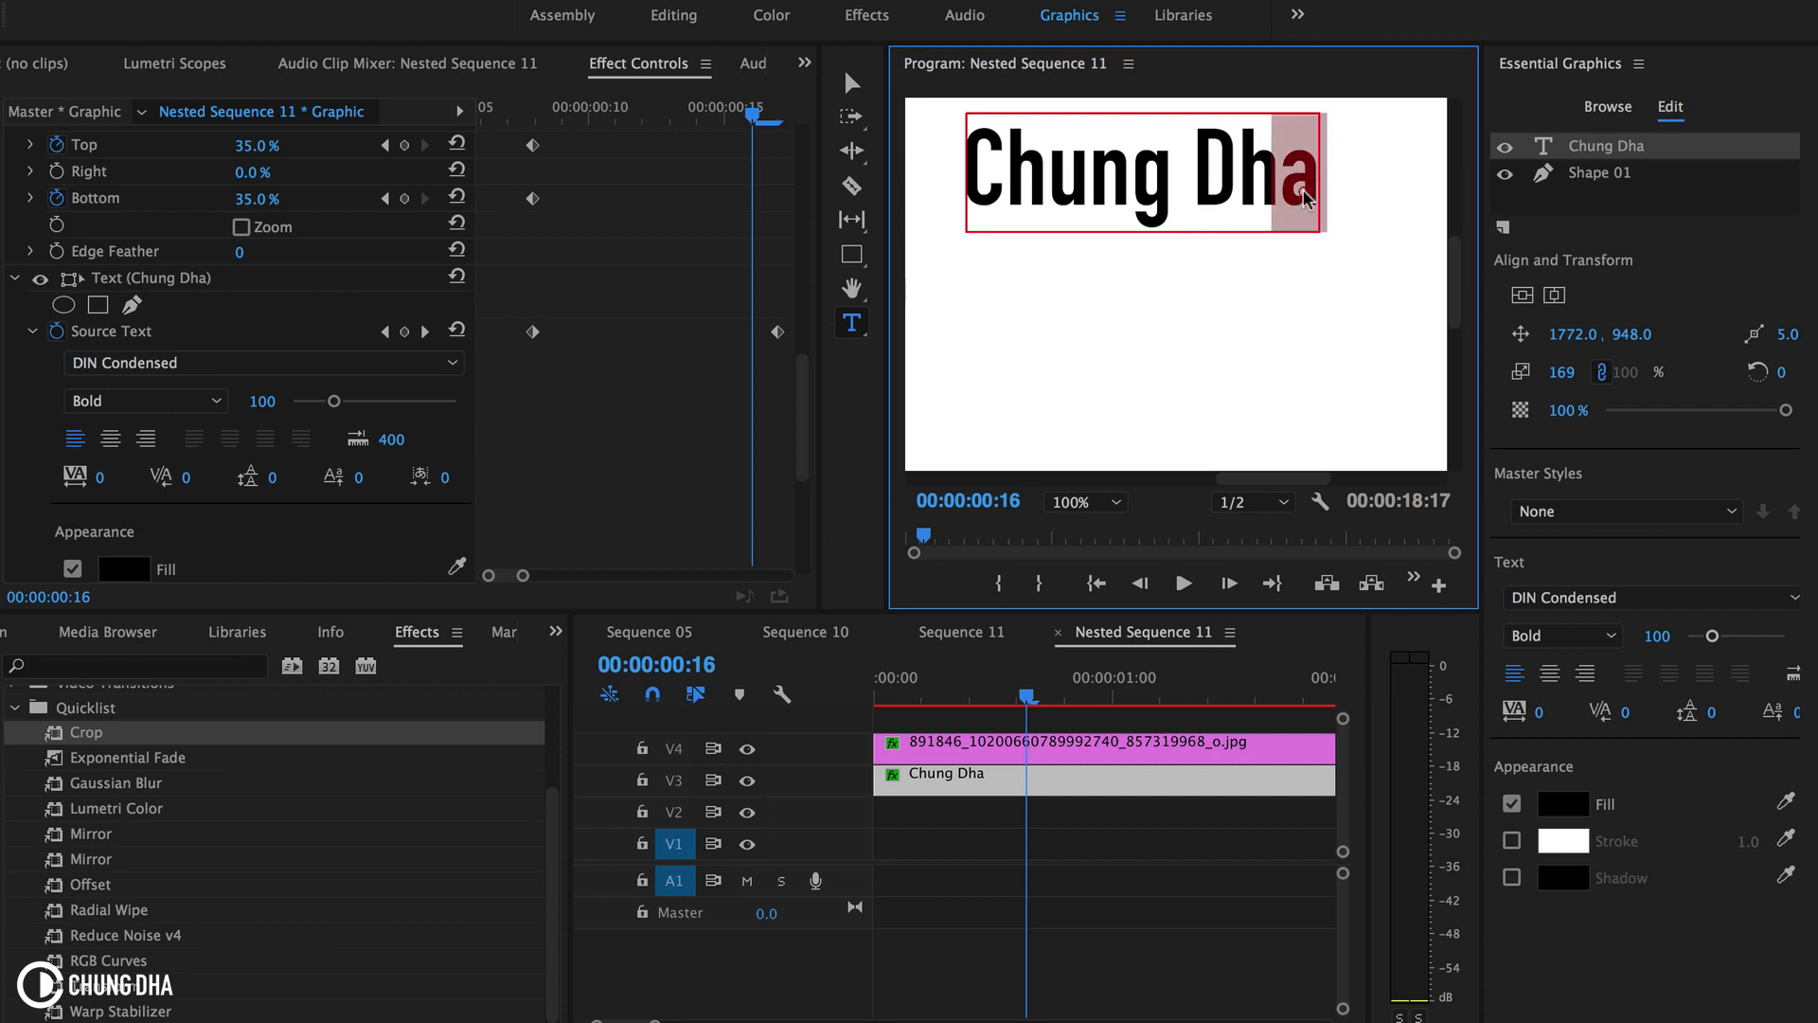
key(BackSpace)
- Step back through frames 15 and 14, removing the last two letters and the last three letters of the name
drag(751, 115, 724, 115)
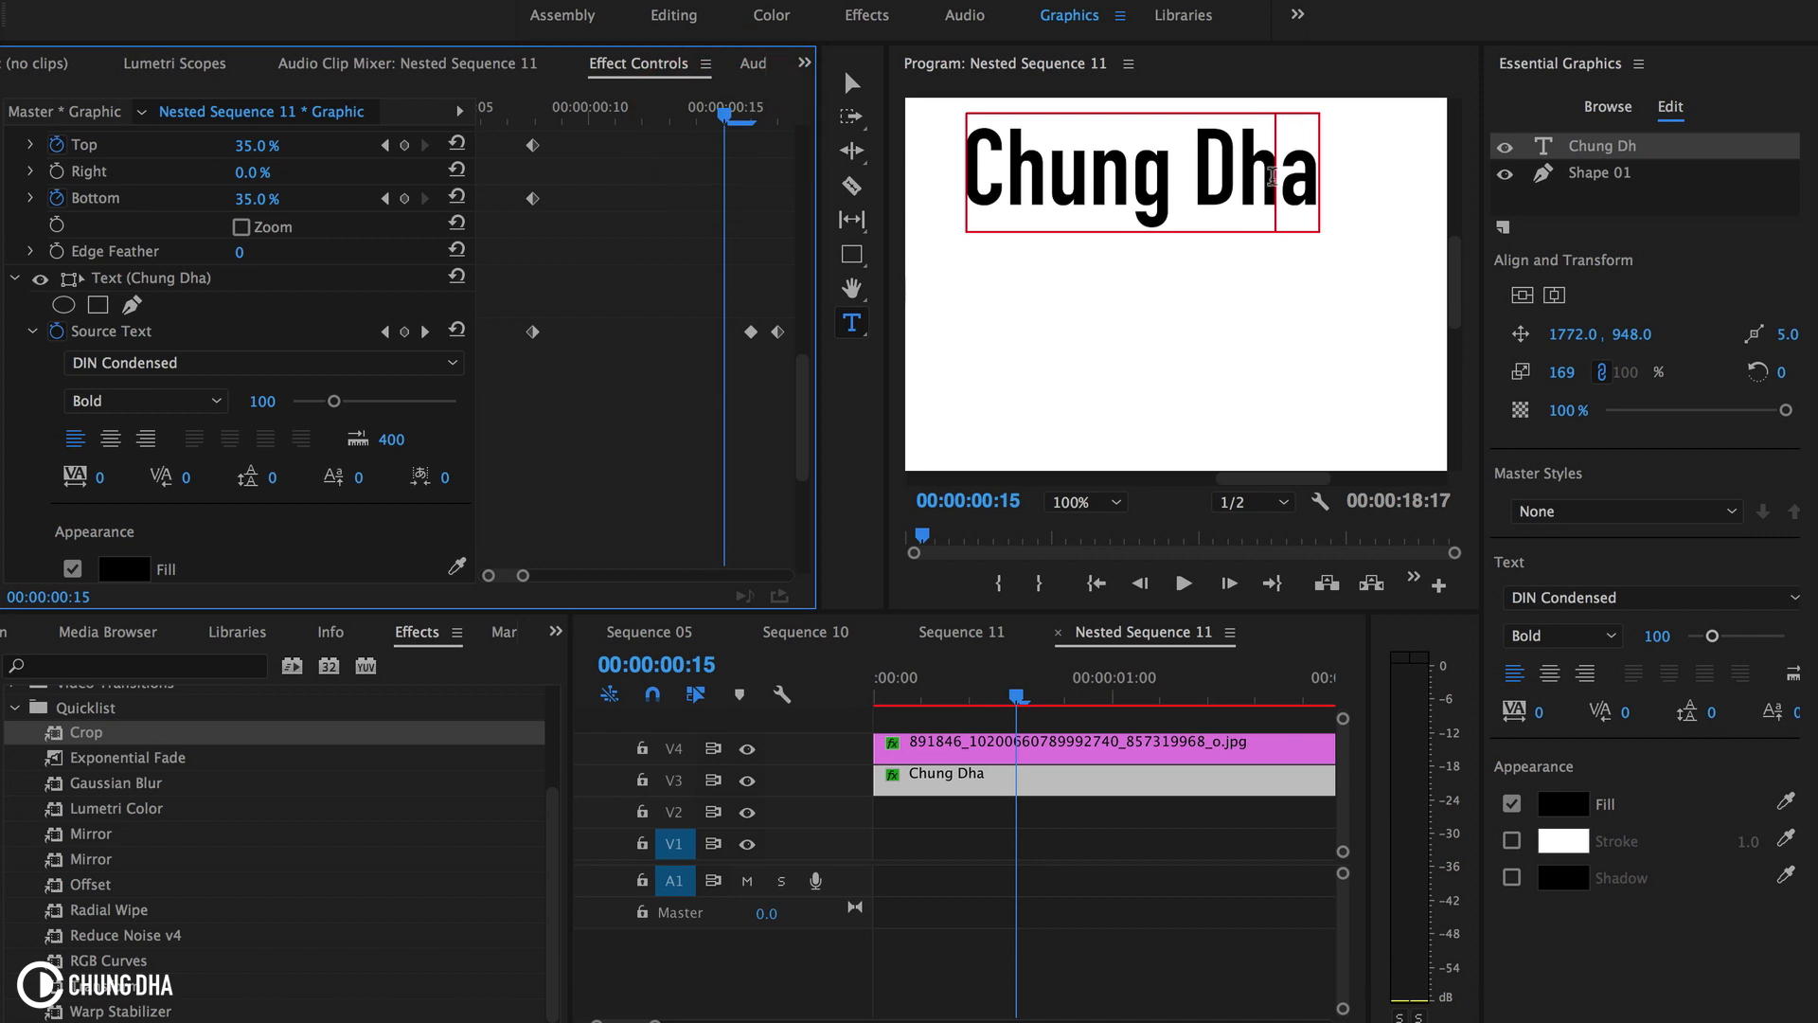
click(1286, 183)
drag(1286, 183, 1325, 183)
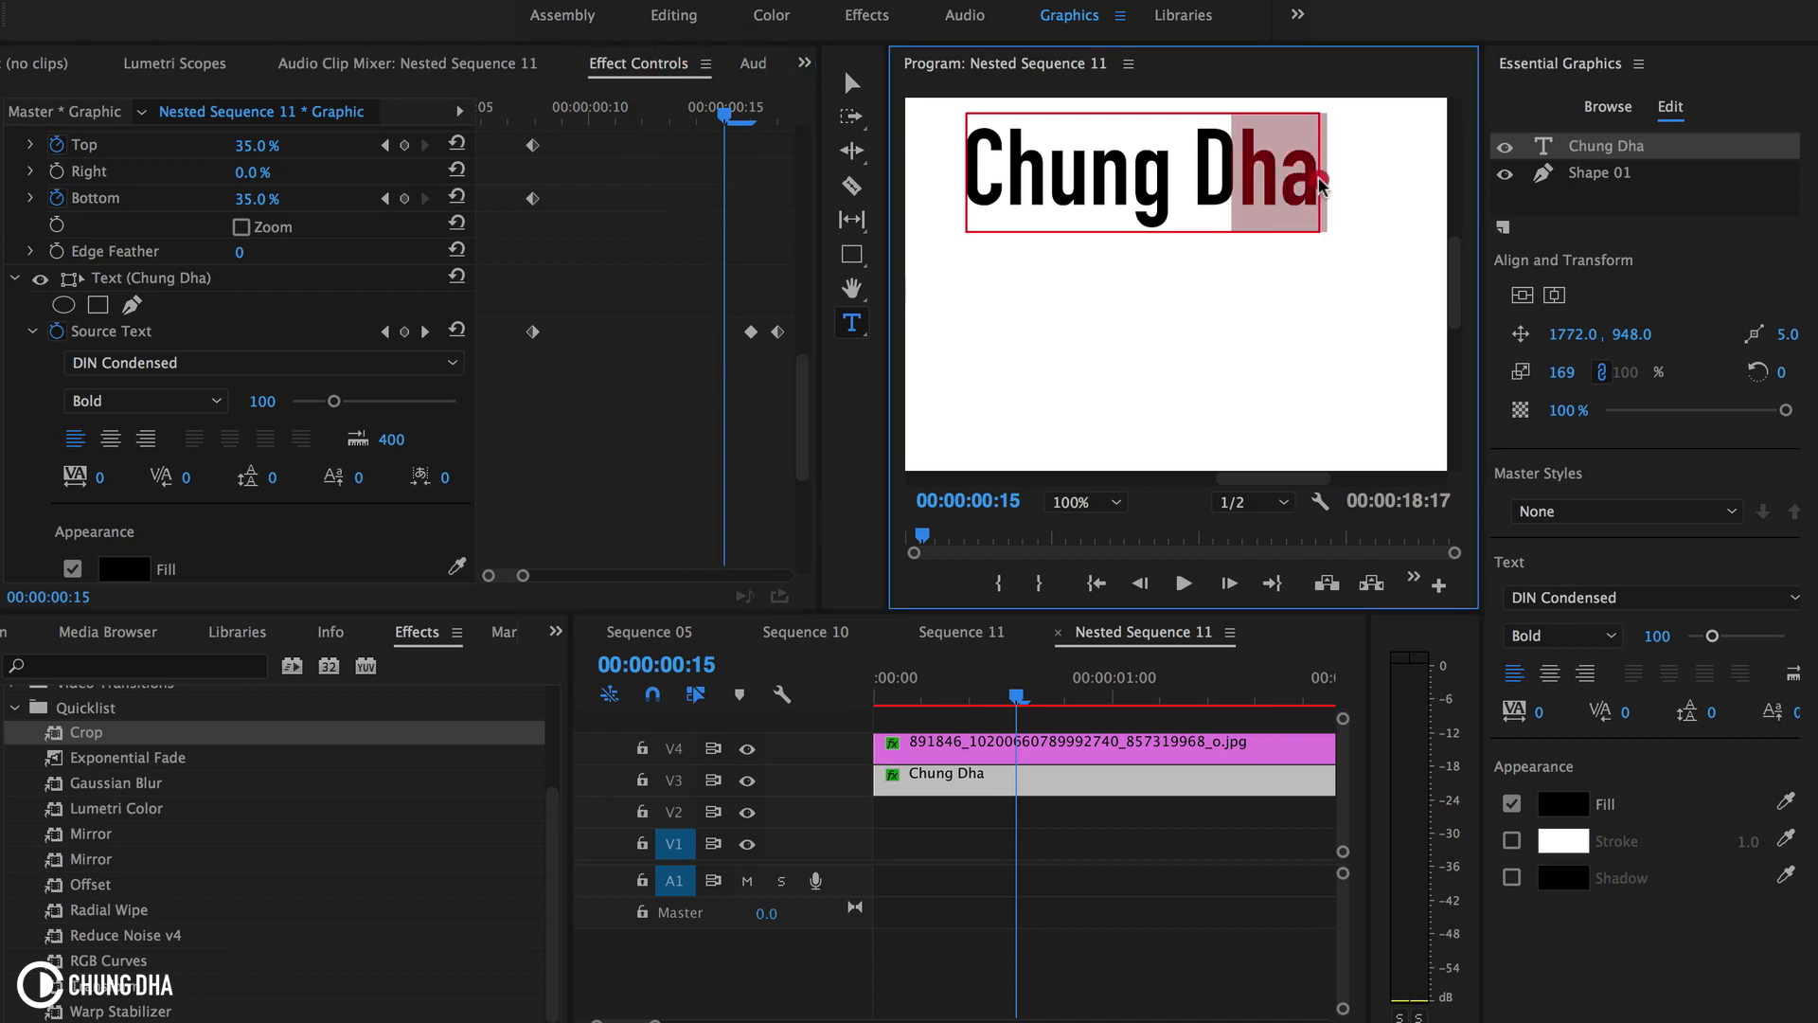
key(BackSpace)
key(Left)
key(BackSpace)
- Shorten the name by one more character at each of frames 13, 12 and 11, leaving its first three letters at frame 11
key(Left)
drag(1207, 180, 1326, 185)
key(BackSpace)
key(Left)
key(BackSpace)
key(Left)
drag(1132, 180, 1335, 189)
key(BackSpace)
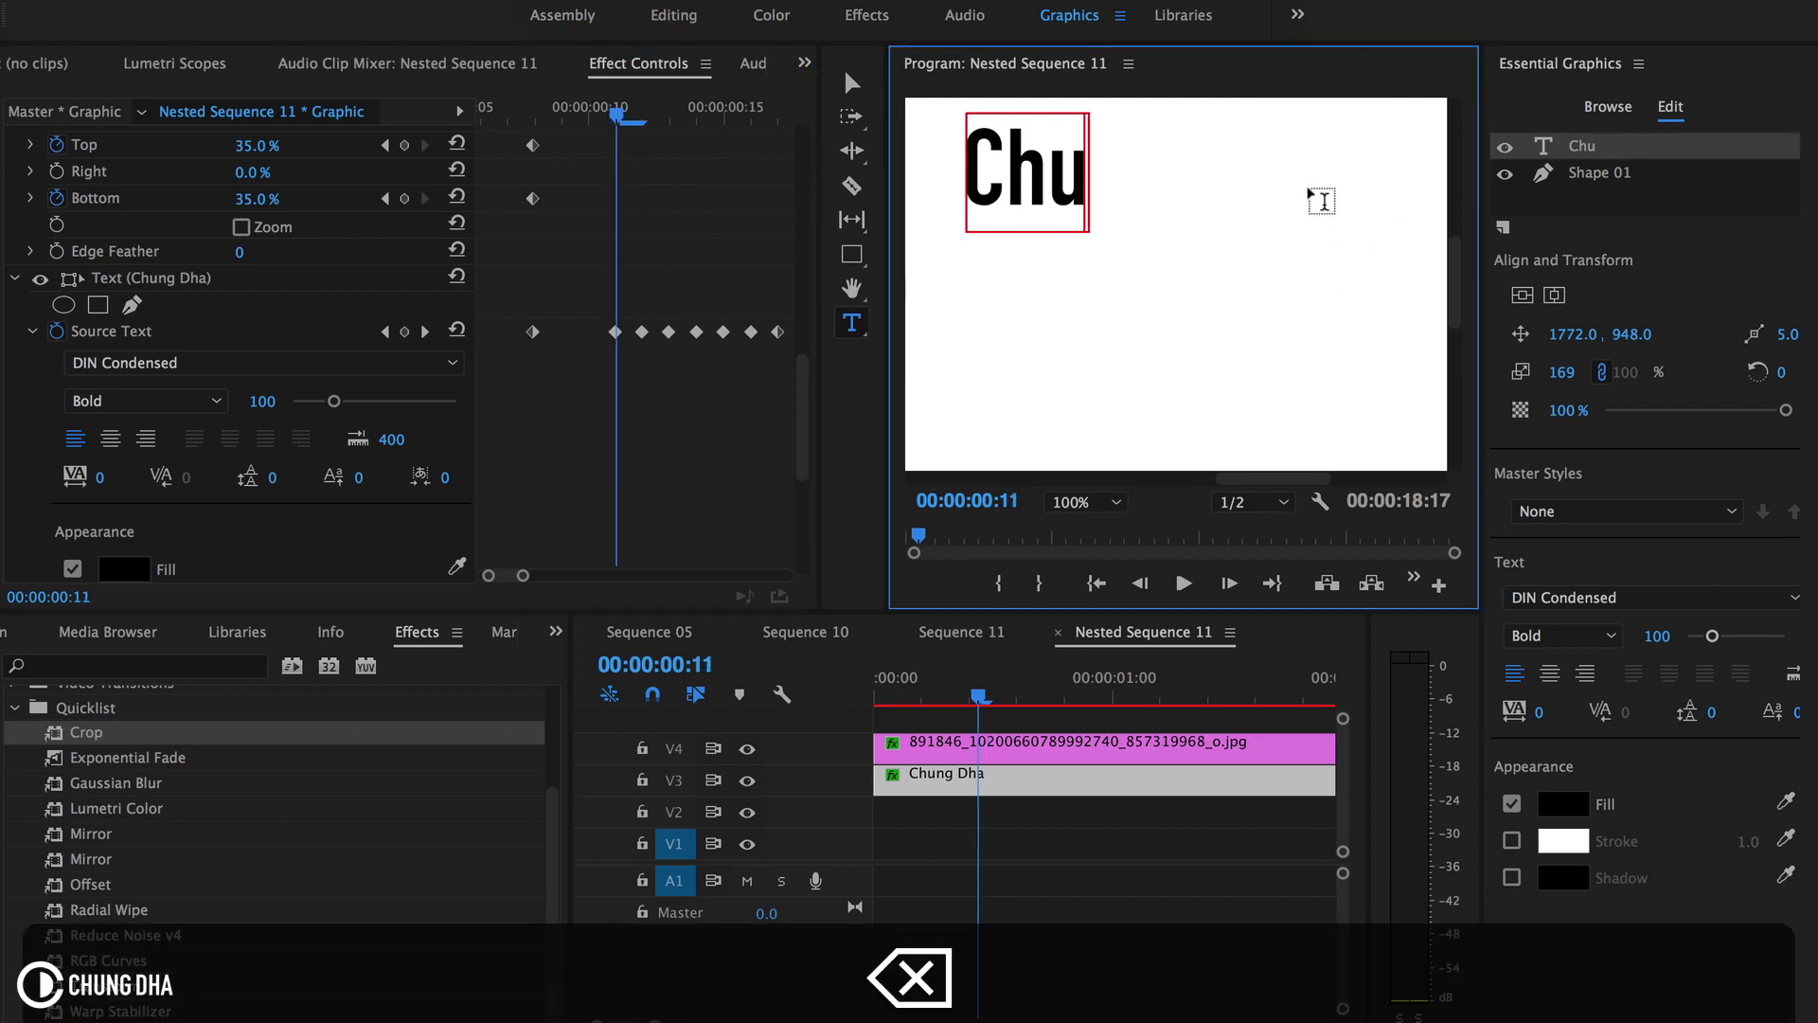
- Keep only the first two letters of the name at 00:00:00:10 and only the first letter at 00:00:00:09
click(596, 115)
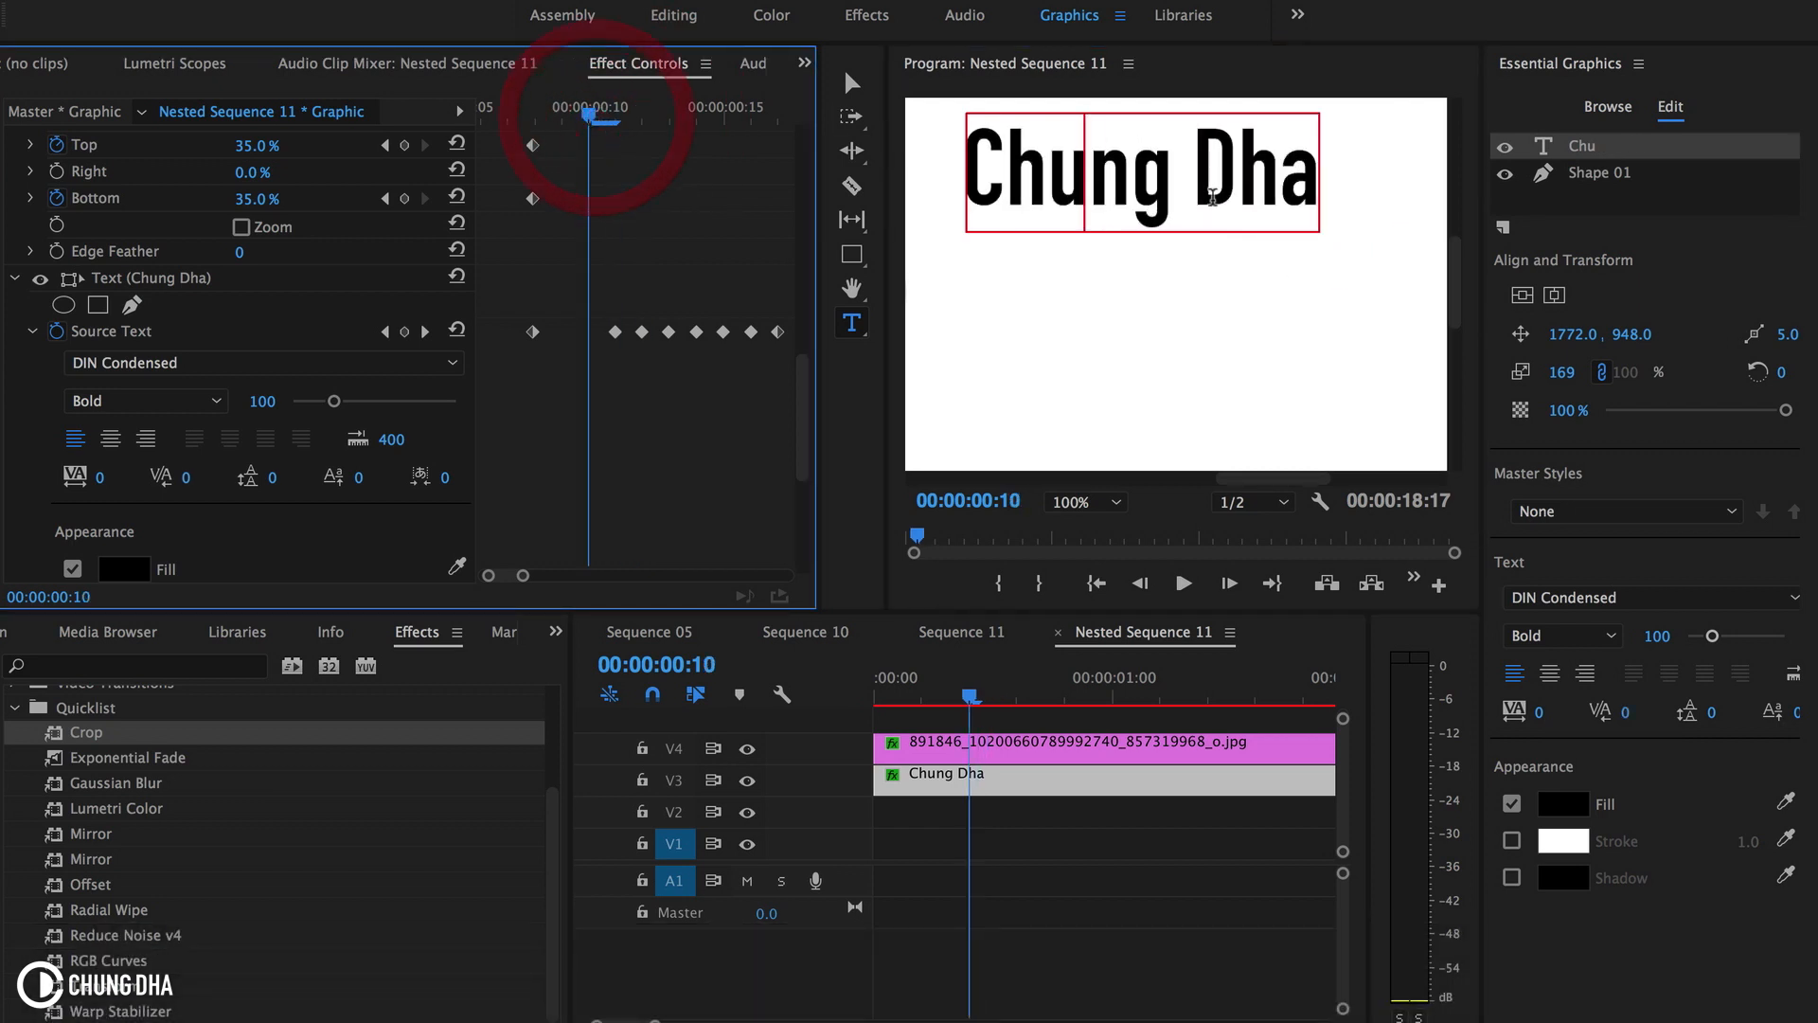
drag(1041, 180, 1326, 185)
key(BackSpace)
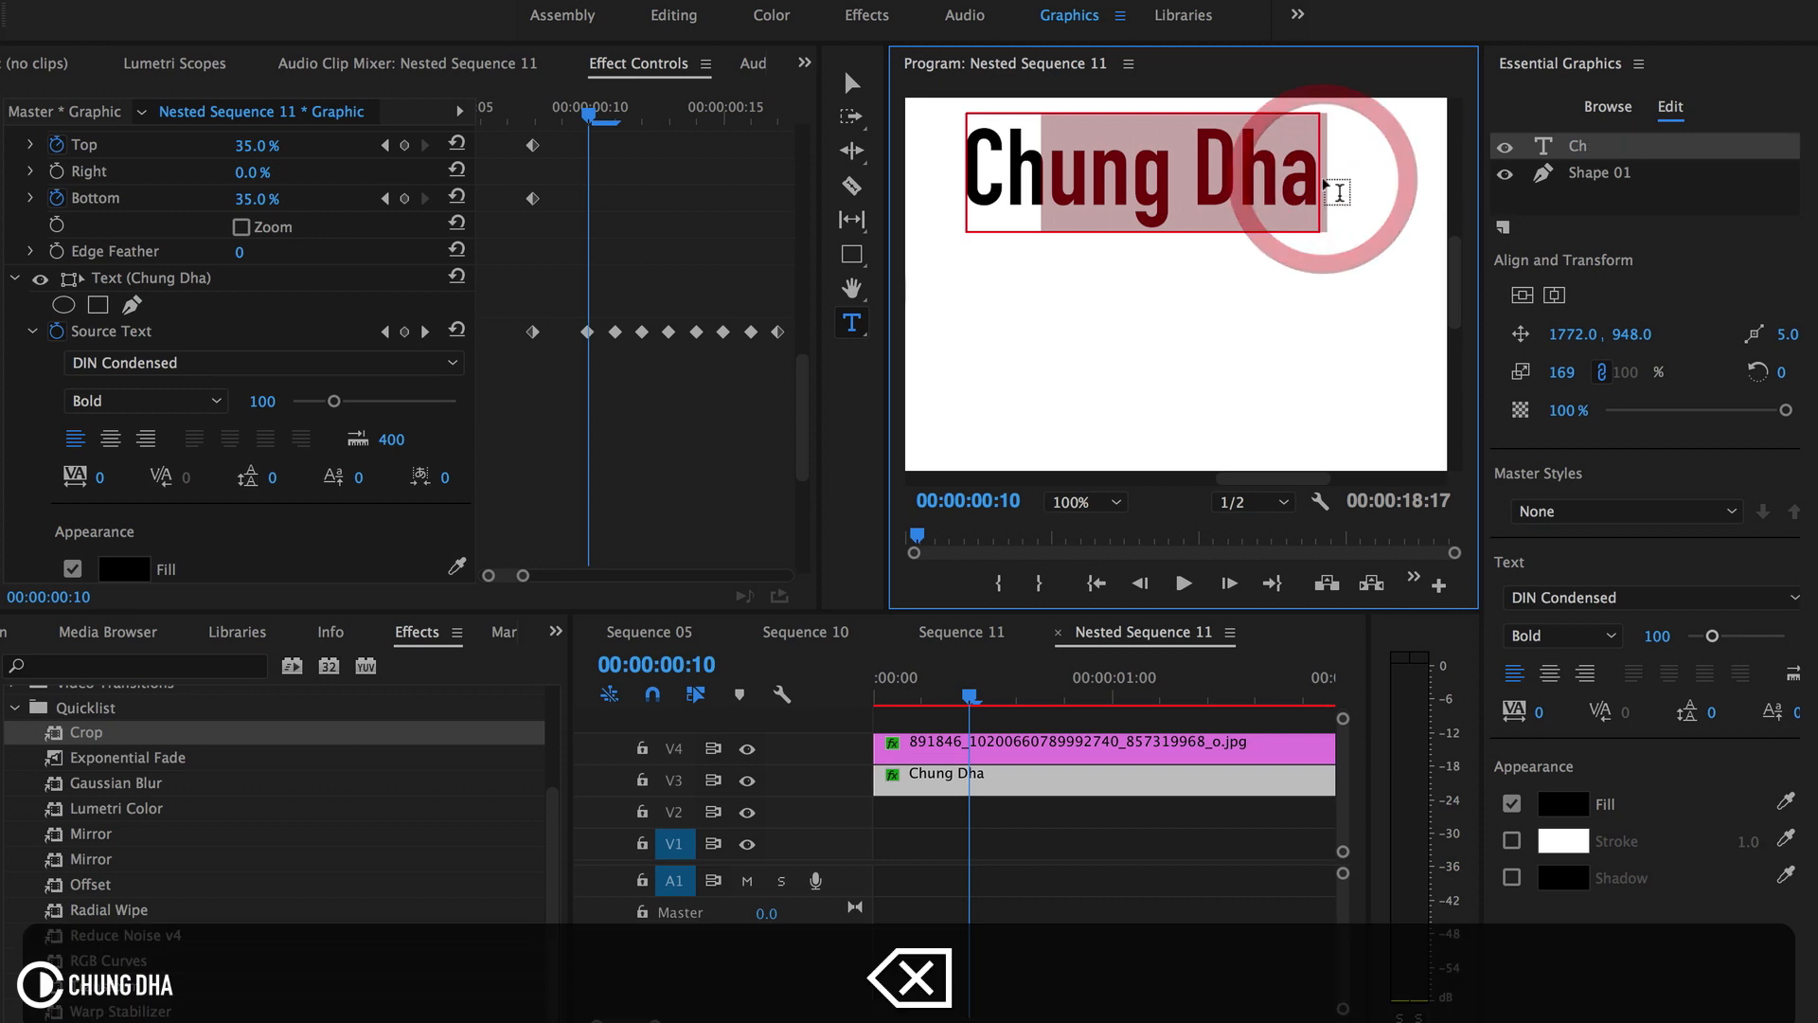
drag(588, 117, 562, 117)
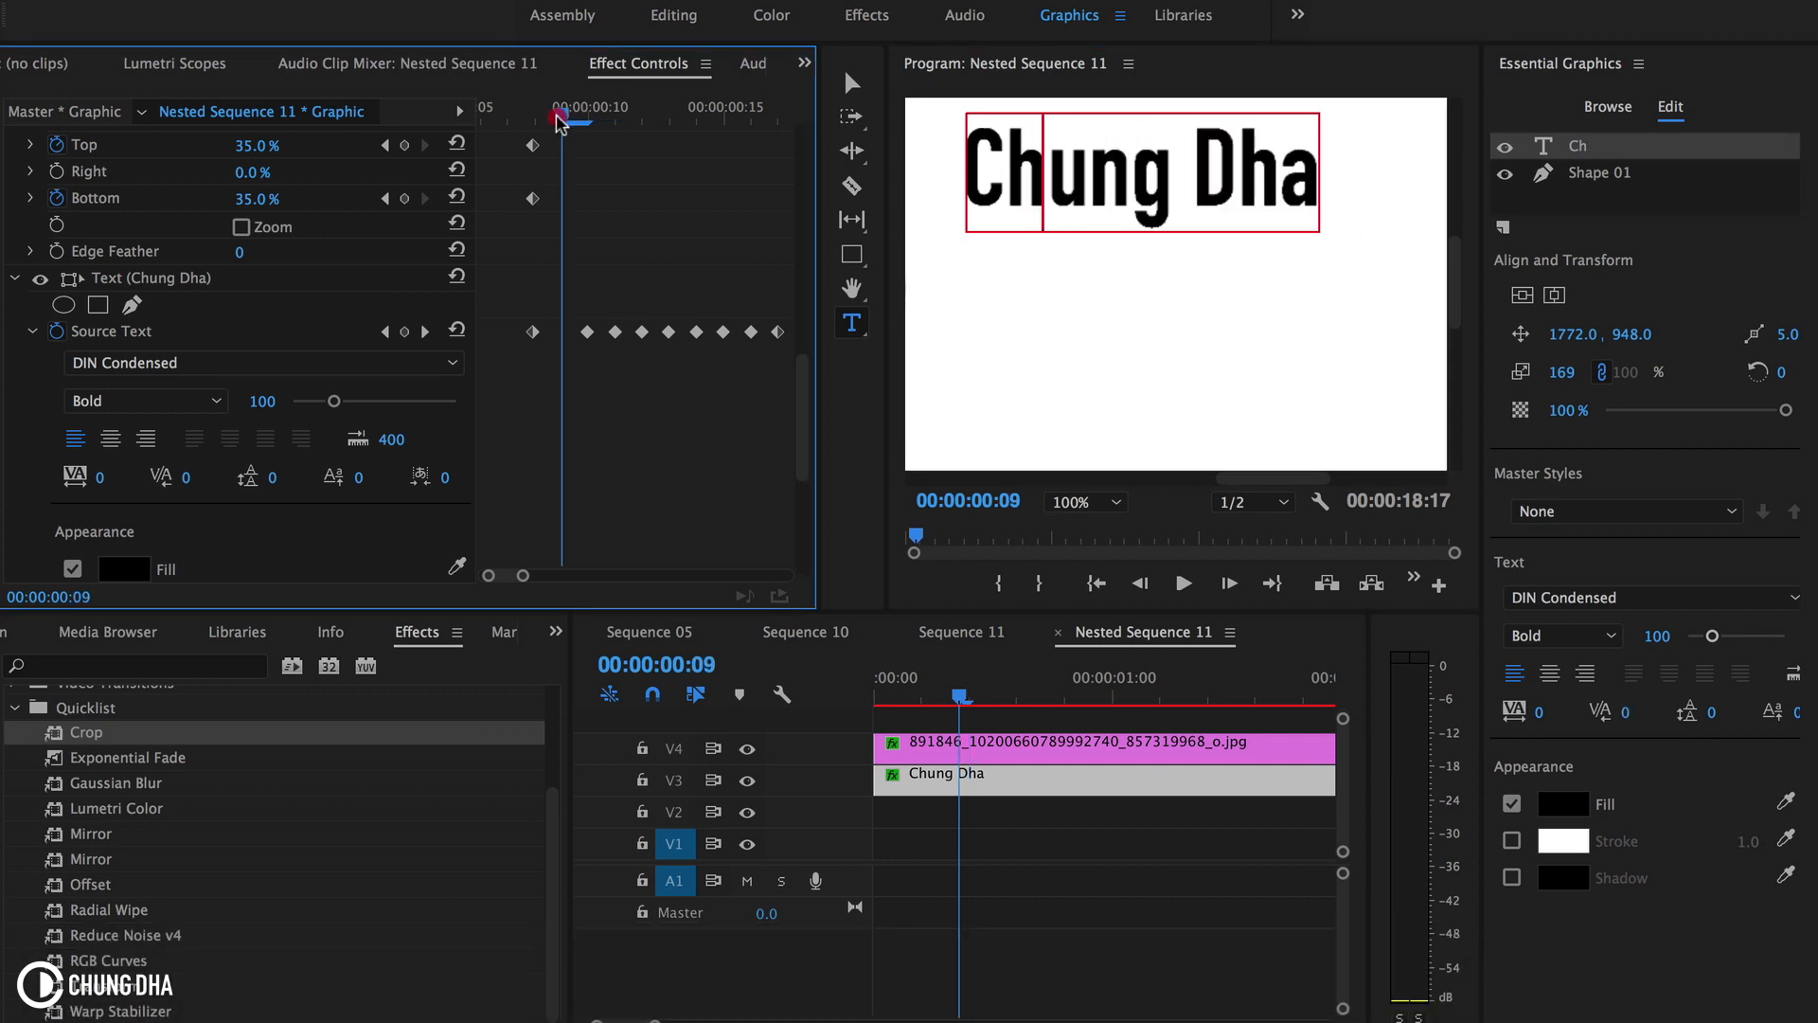
drag(1004, 163, 1339, 166)
key(BackSpace)
- Delete the entire name at the first Source Text keyframe, 00:00:00:08
click(533, 116)
click(964, 168)
shift+click(1390, 181)
key(BackSpace)
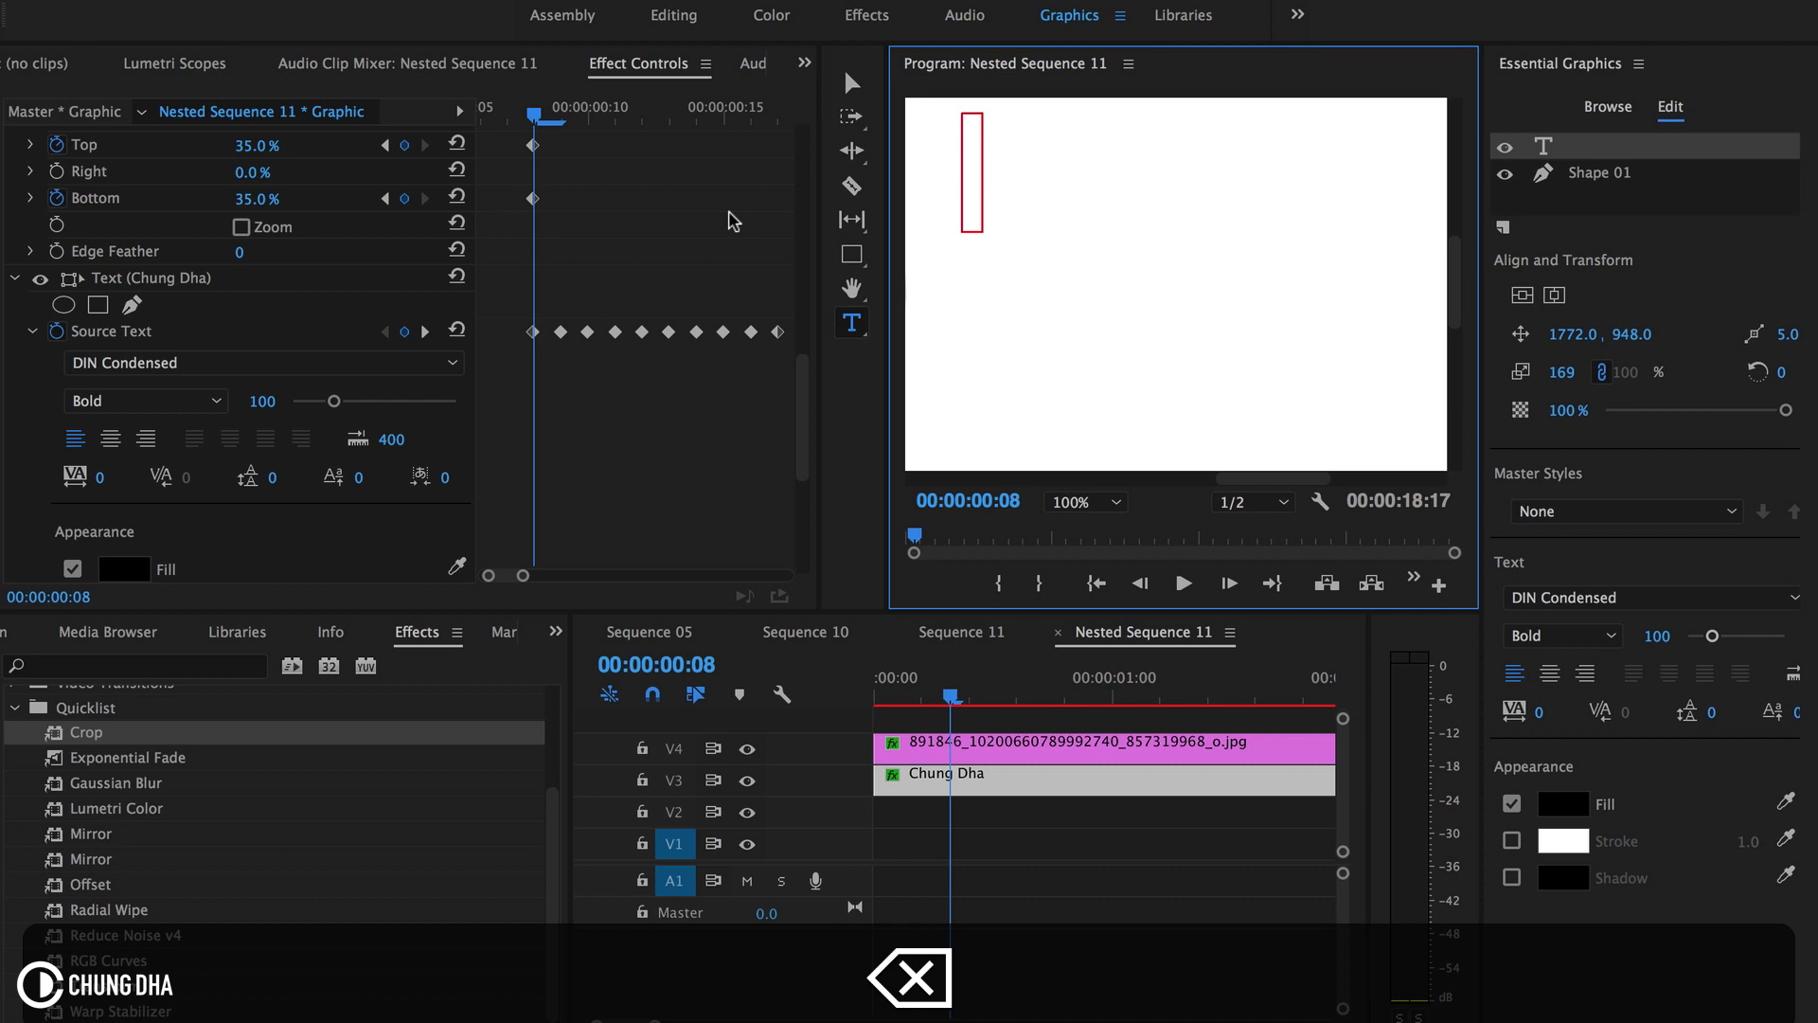
- Switch back to Sequence 11, fit the whole frame in the preview, and play the intro from the start
drag(523, 575, 587, 575)
drag(511, 110, 480, 110)
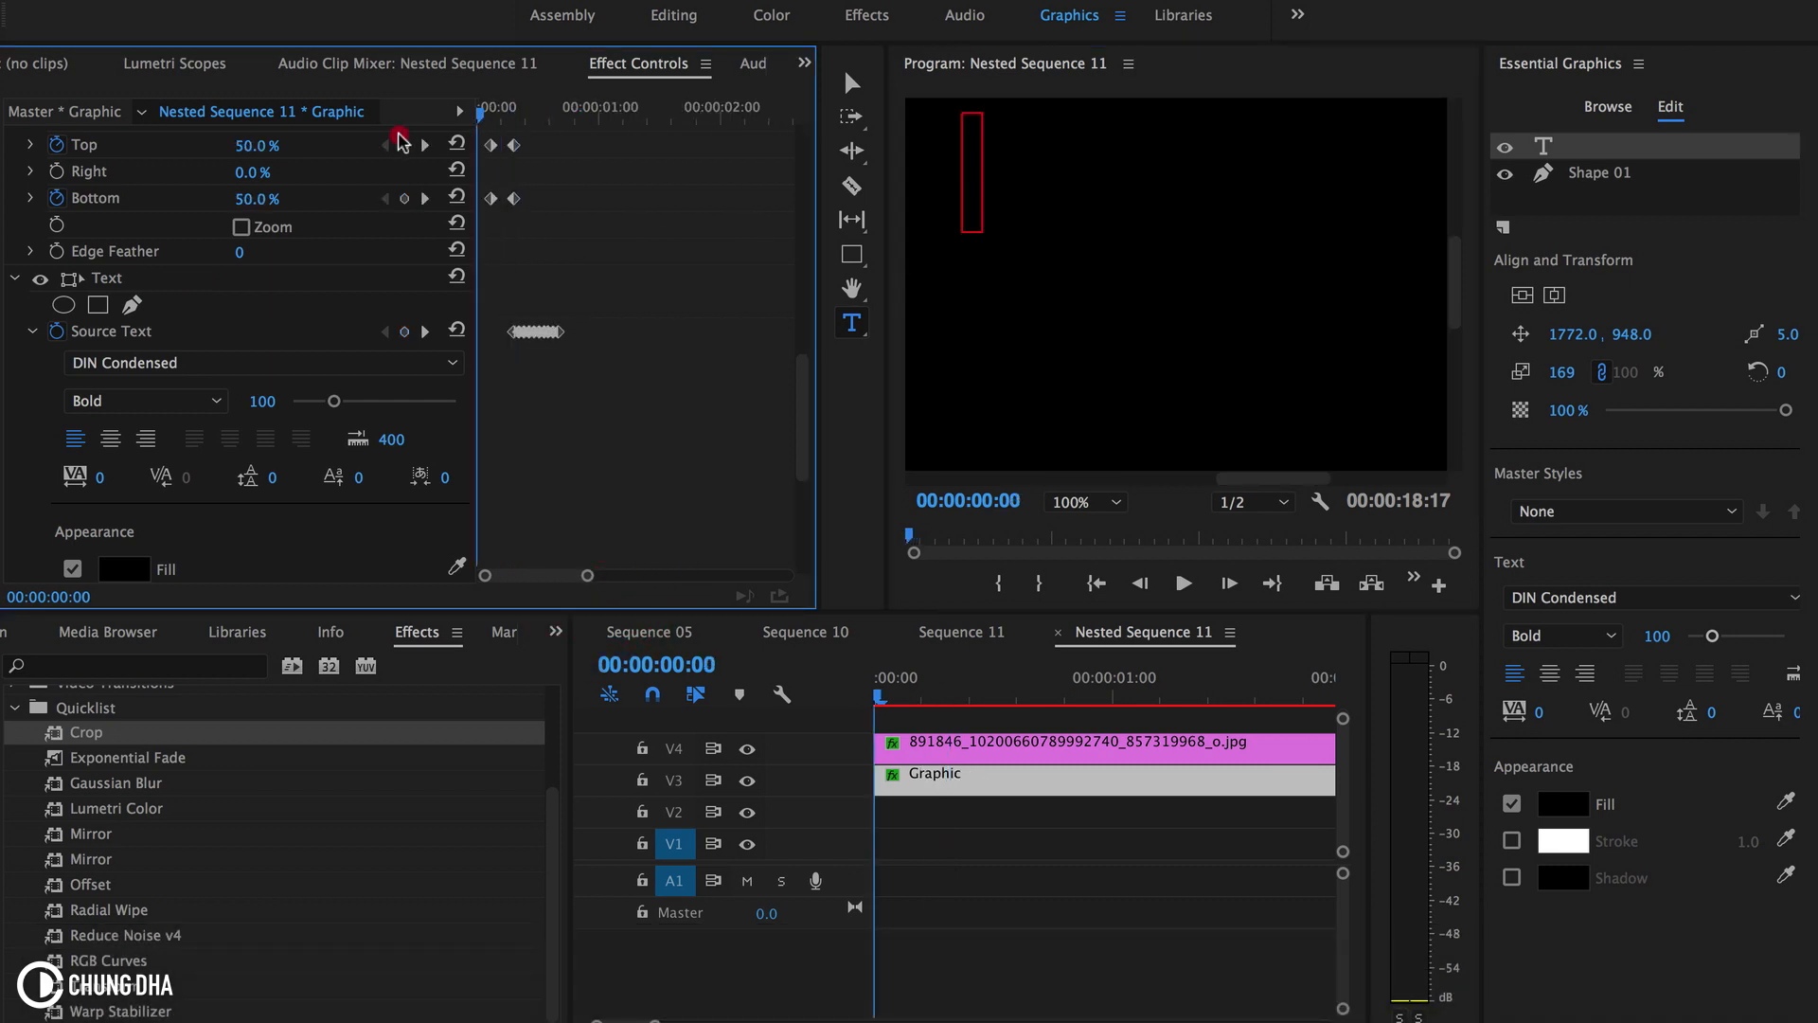
click(939, 643)
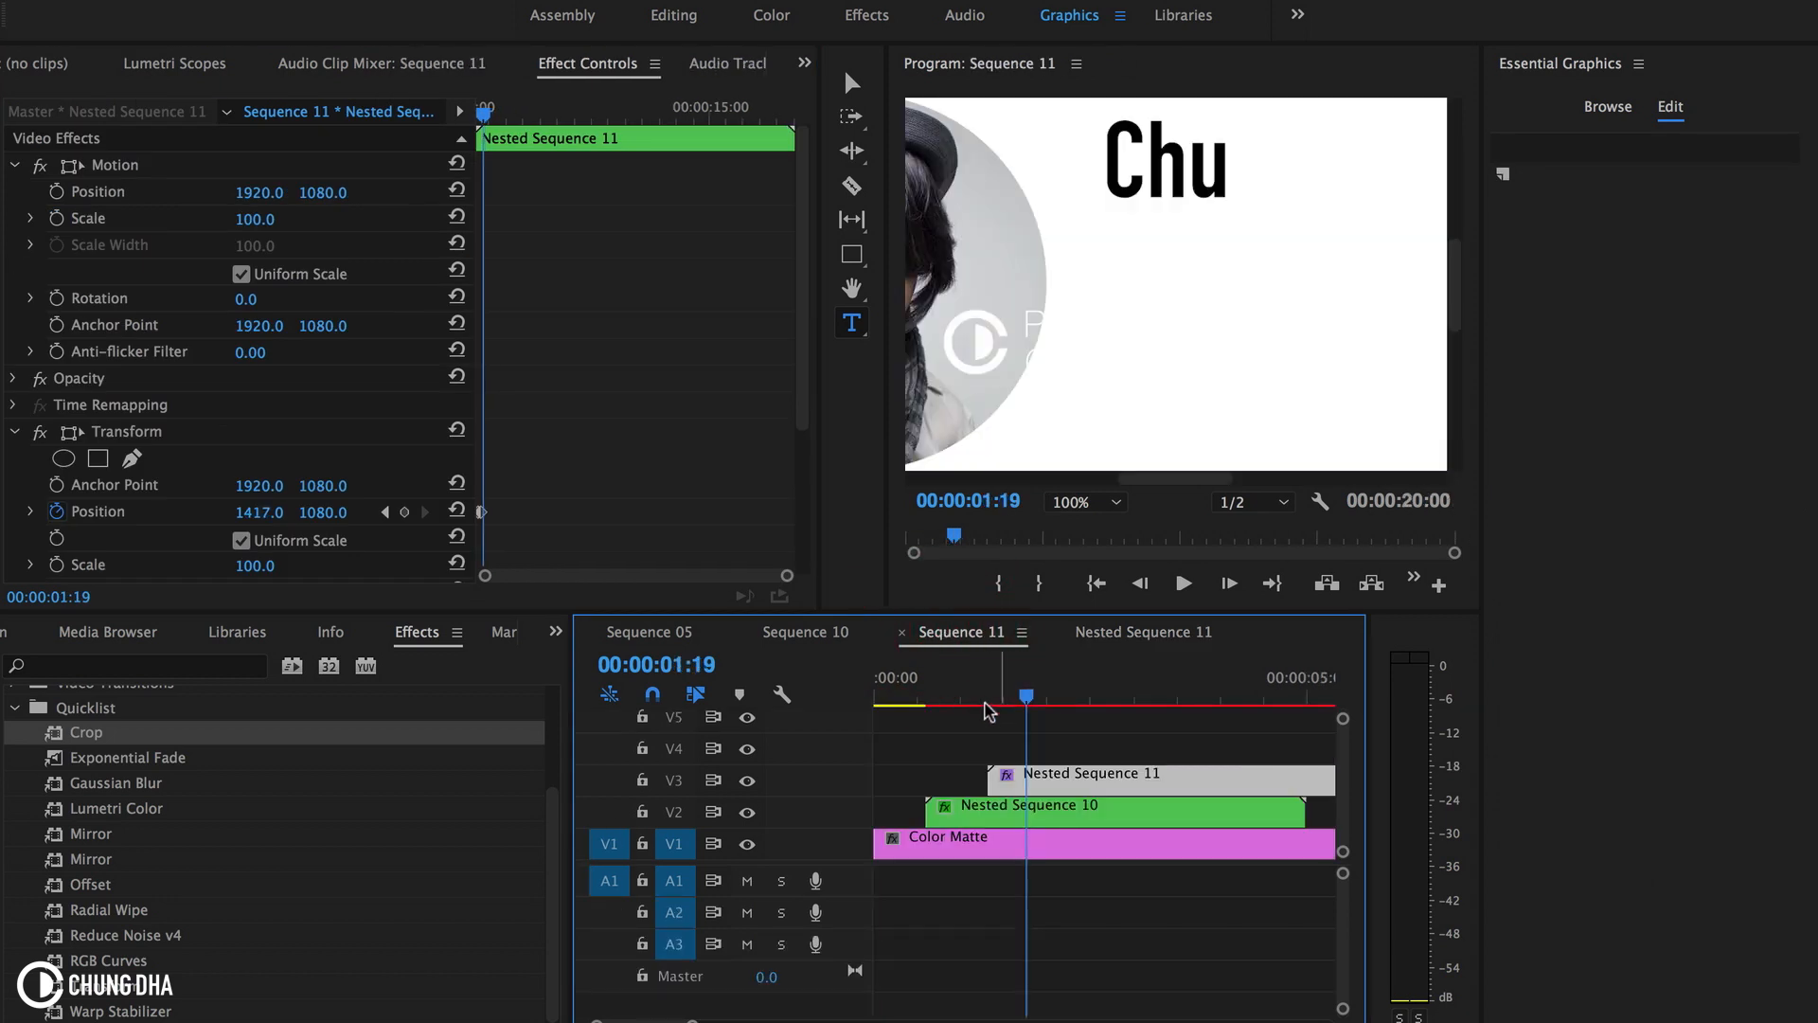
click(1084, 502)
click(1075, 523)
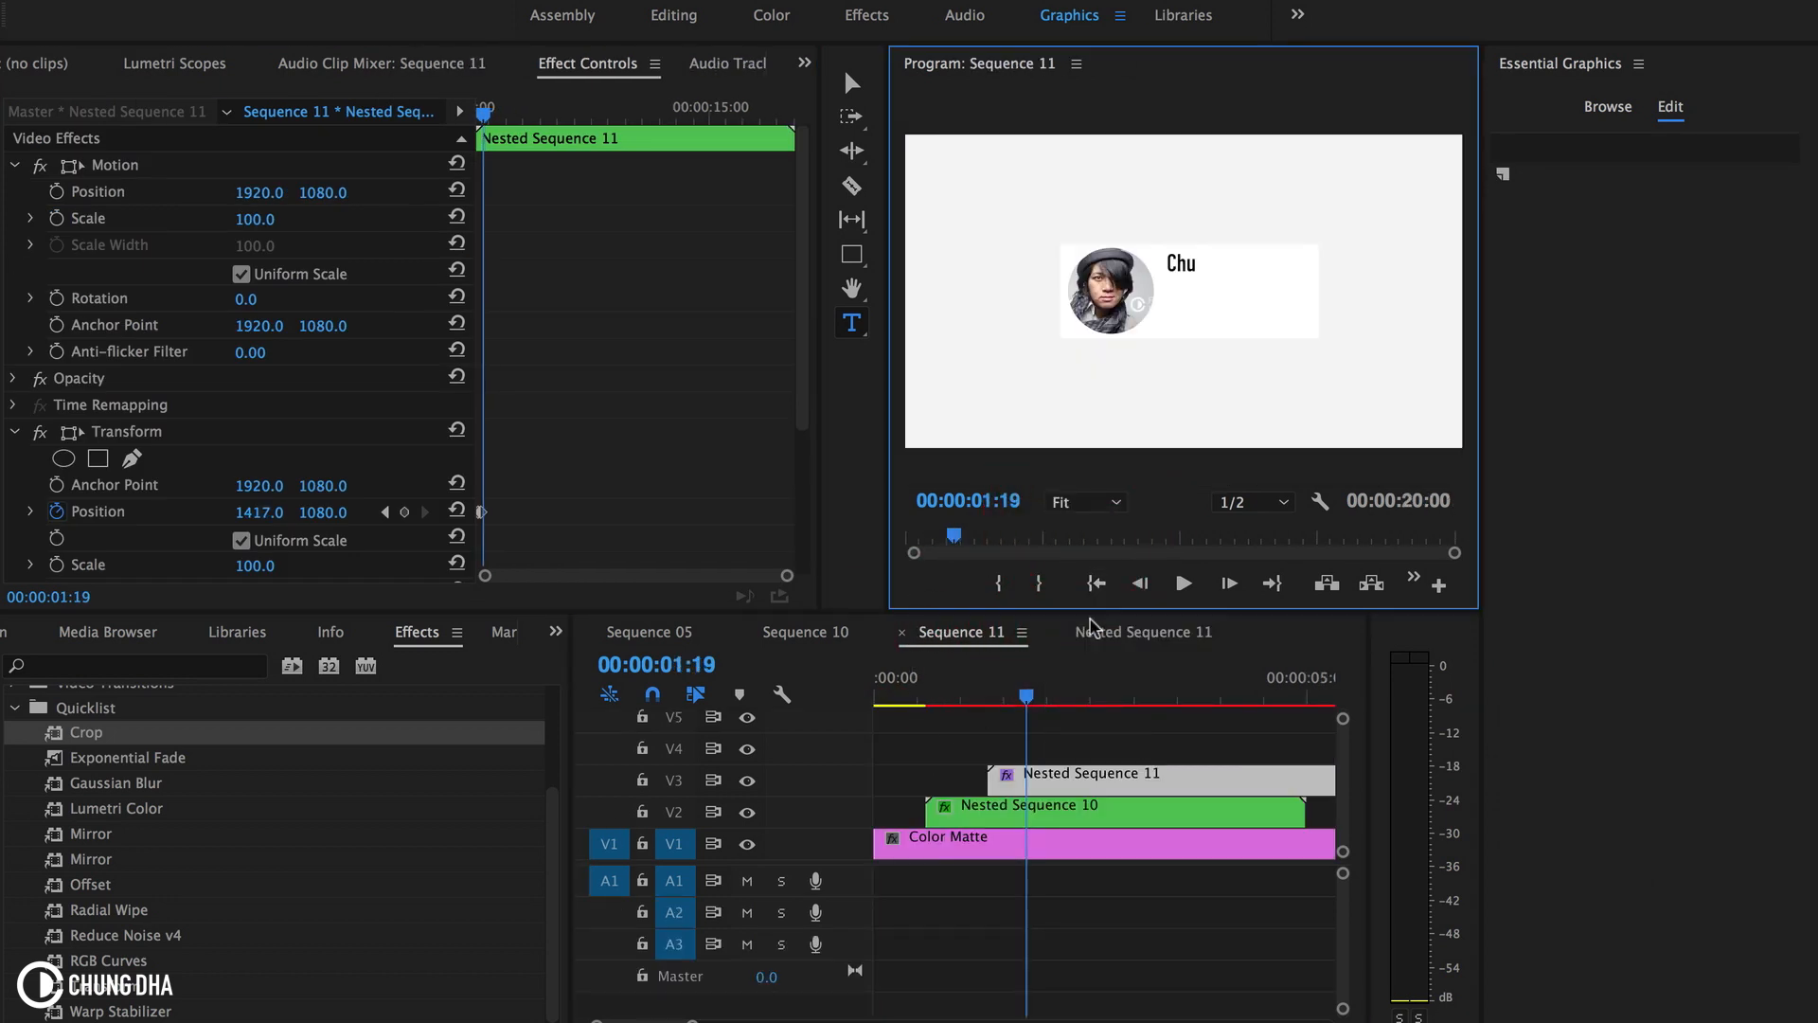
click(791, 686)
key(Home)
key(space)
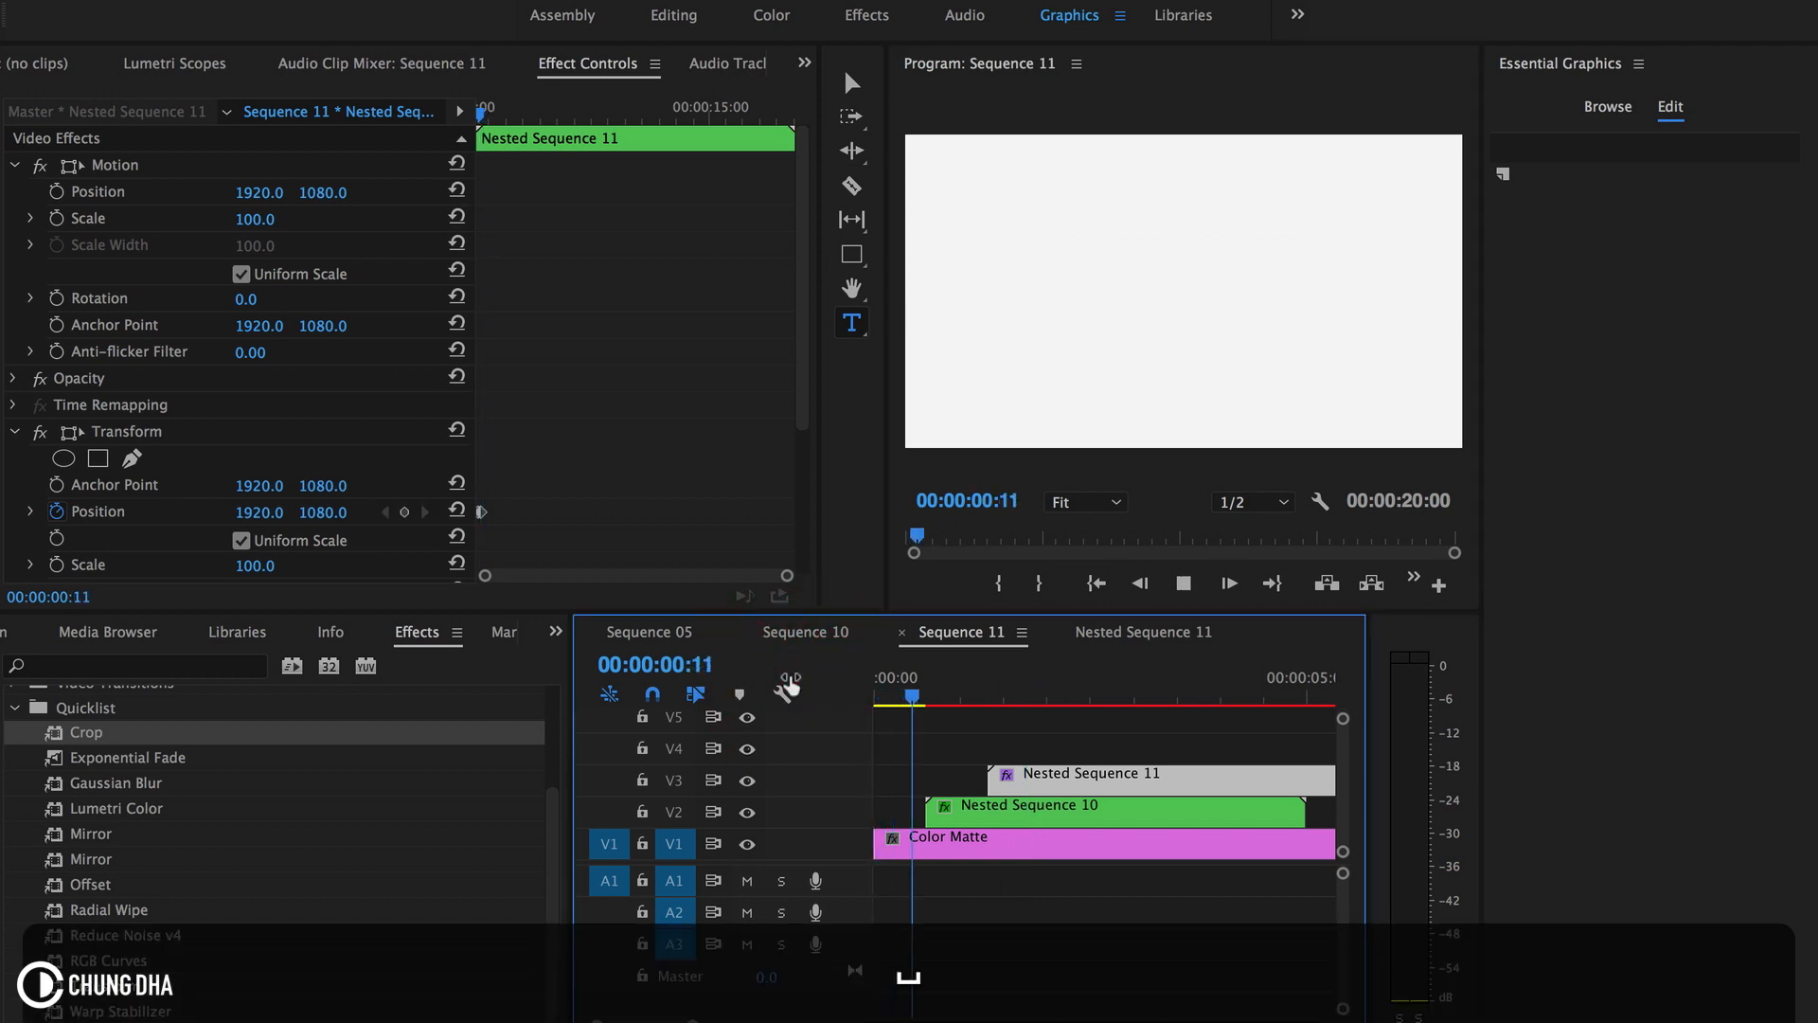